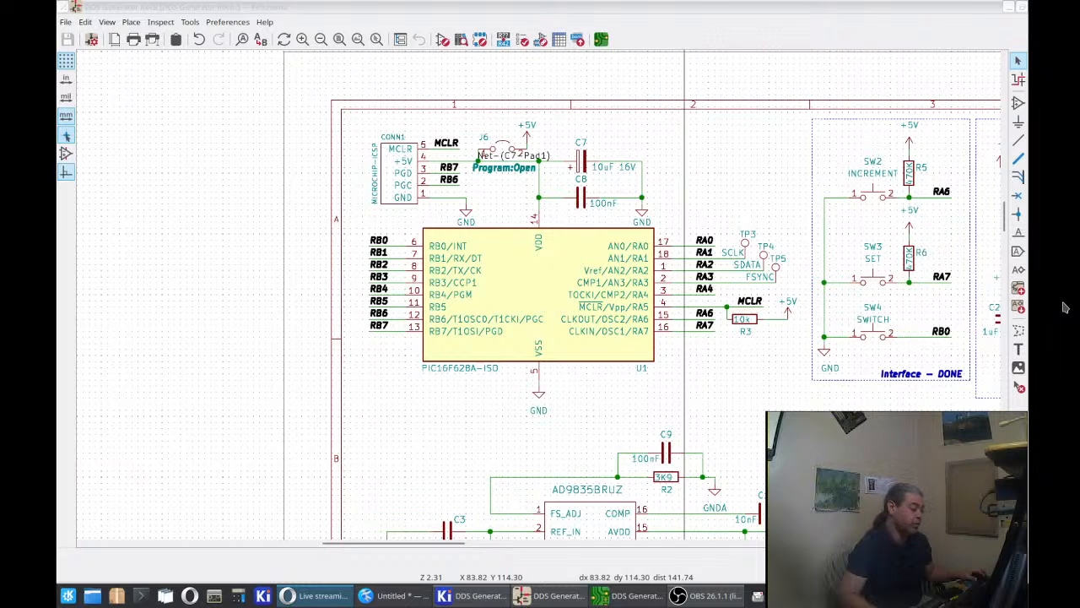
Switch to the PCB layout in Pcbnew and examine the tracks between microcontroller U1 and the pin header below it.
click(597, 596)
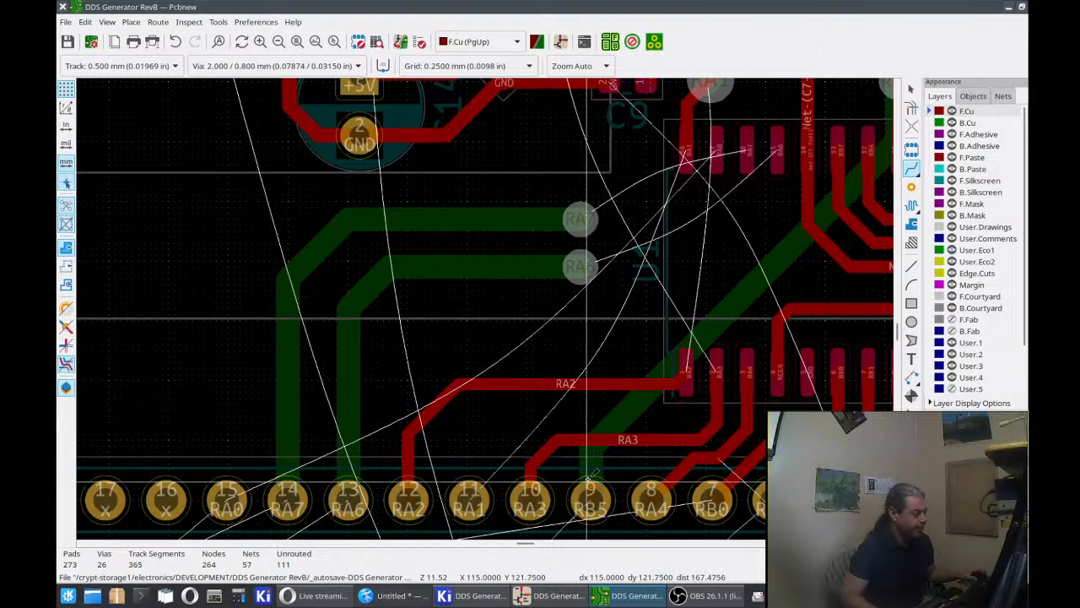
middle_drag(594, 477, 561, 432)
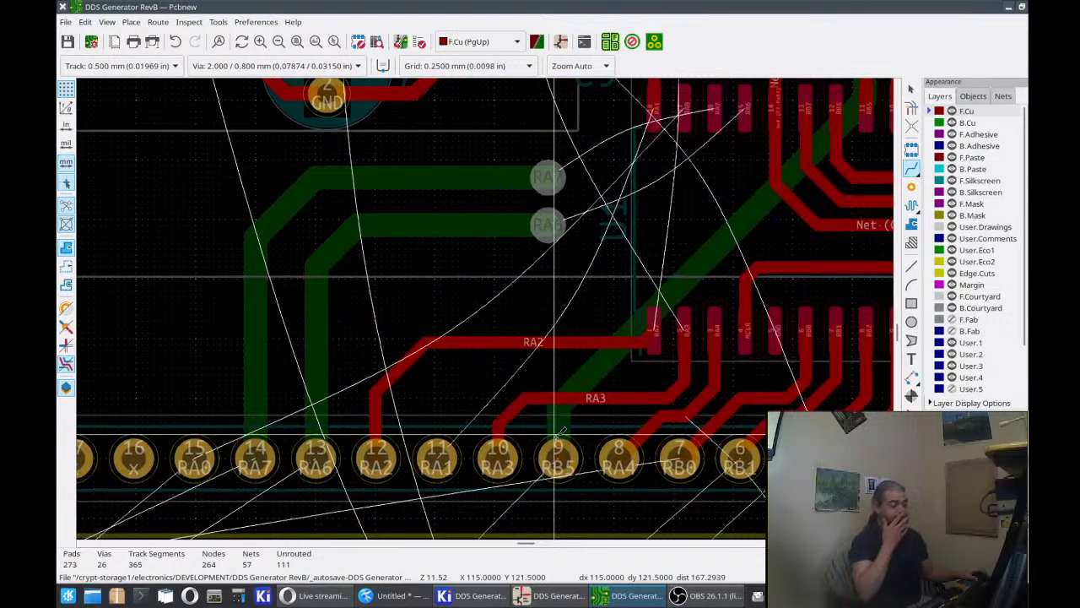
middle_drag(757, 346, 542, 509)
scroll(503, 522, up, 1)
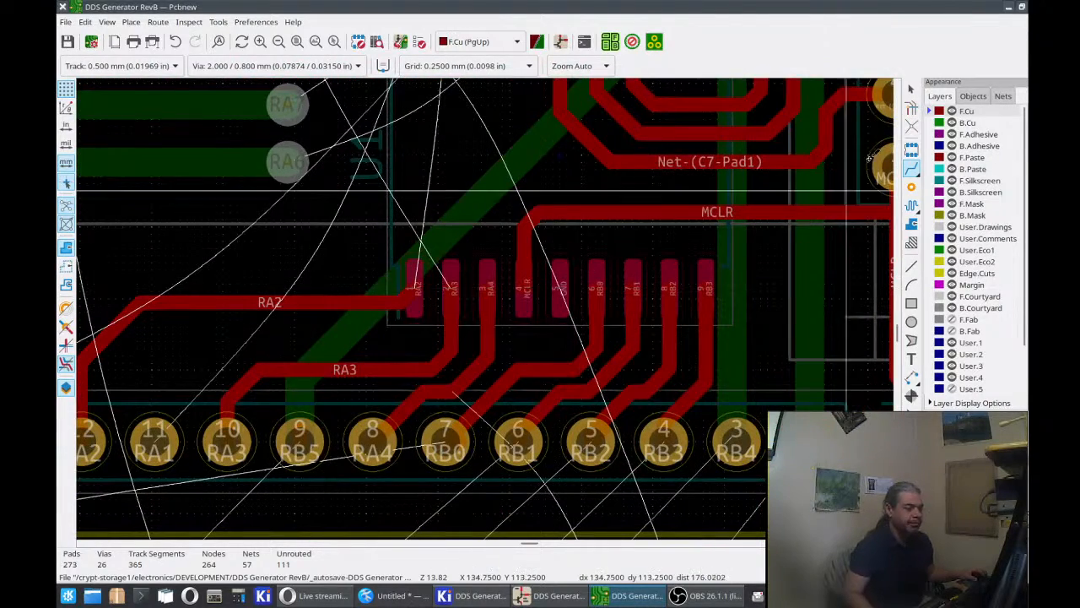
click(916, 88)
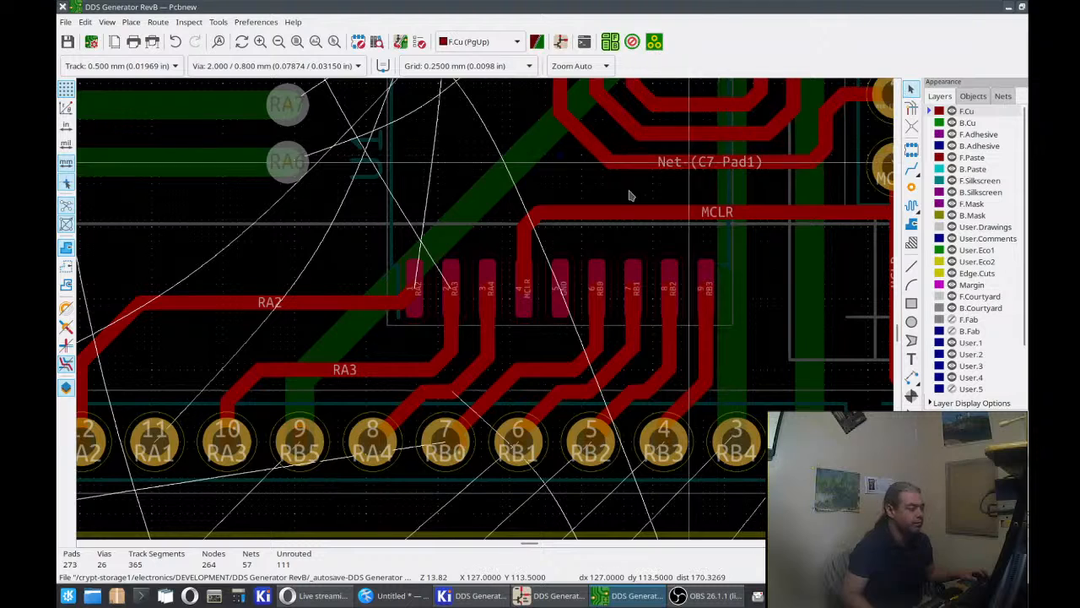
middle_drag(618, 239, 628, 350)
scroll(629, 350, down, 1)
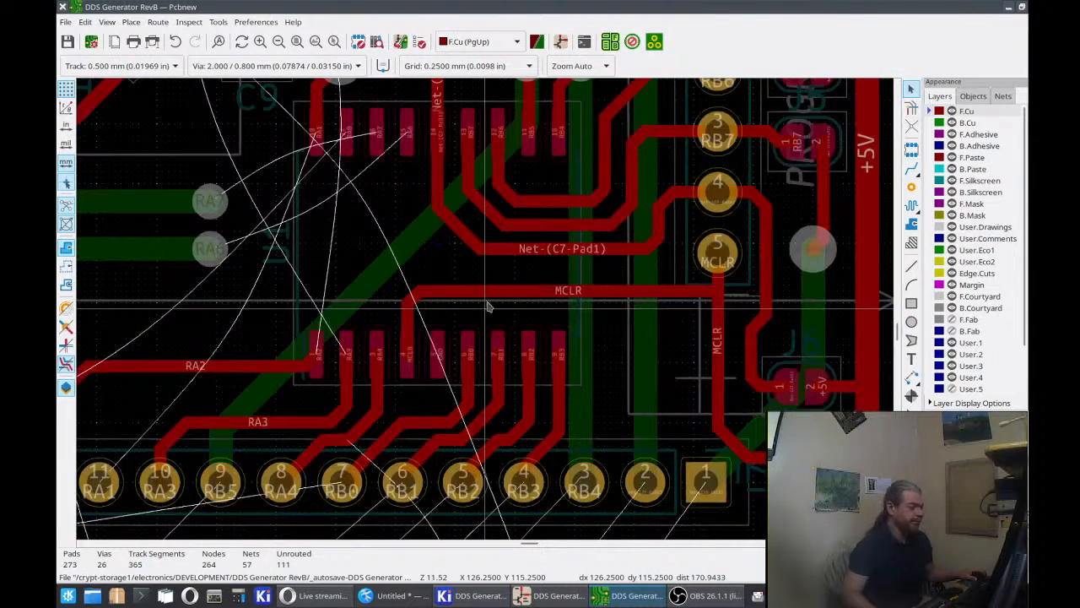
middle_drag(490, 302, 501, 356)
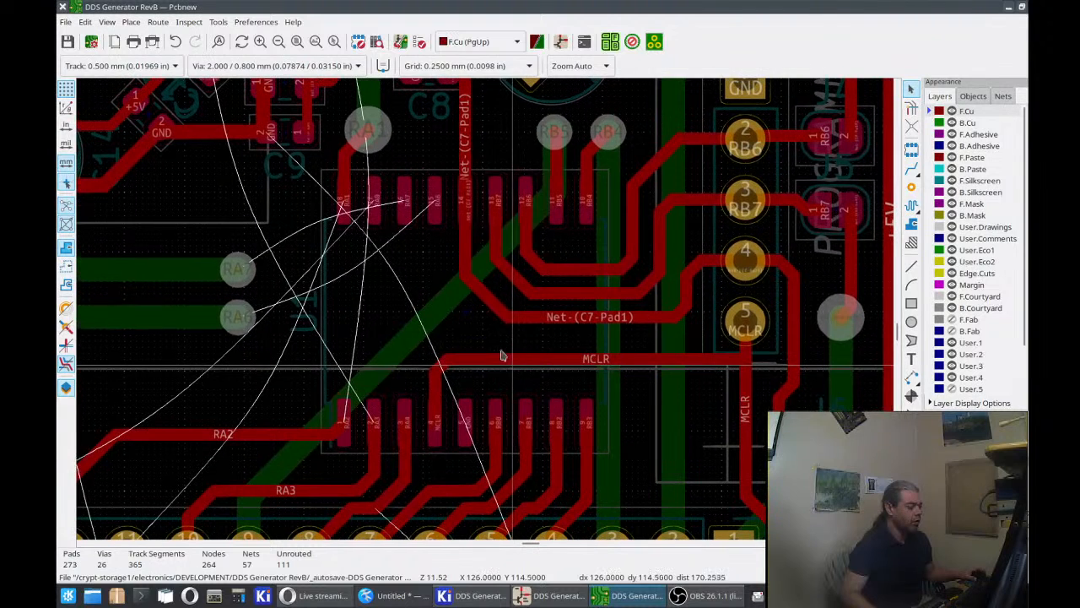
click(472, 346)
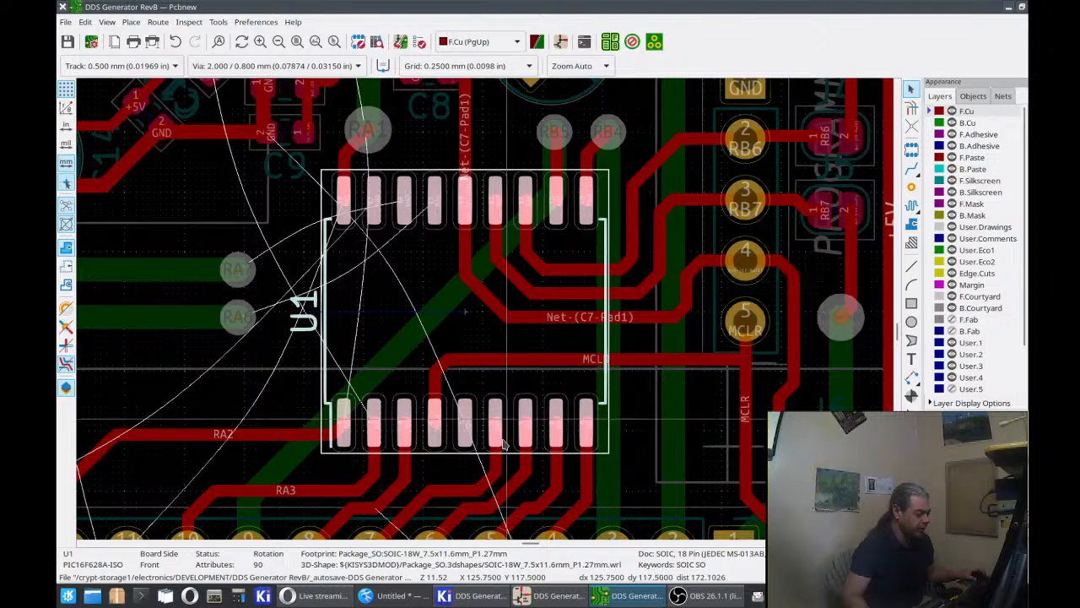
middle_drag(508, 437, 510, 317)
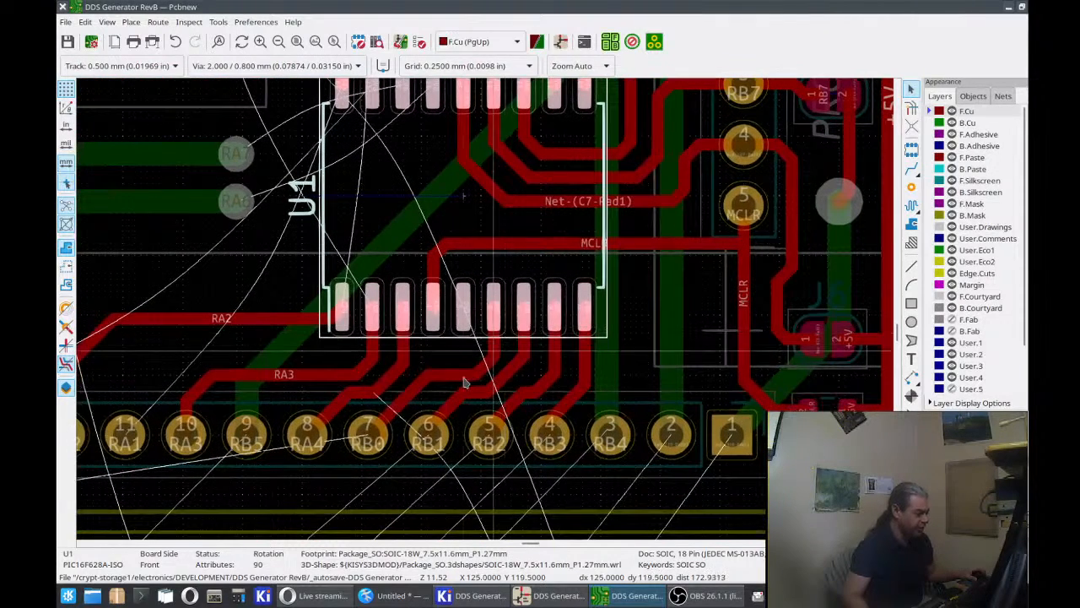
middle_drag(456, 386, 486, 314)
scroll(486, 314, up, 1)
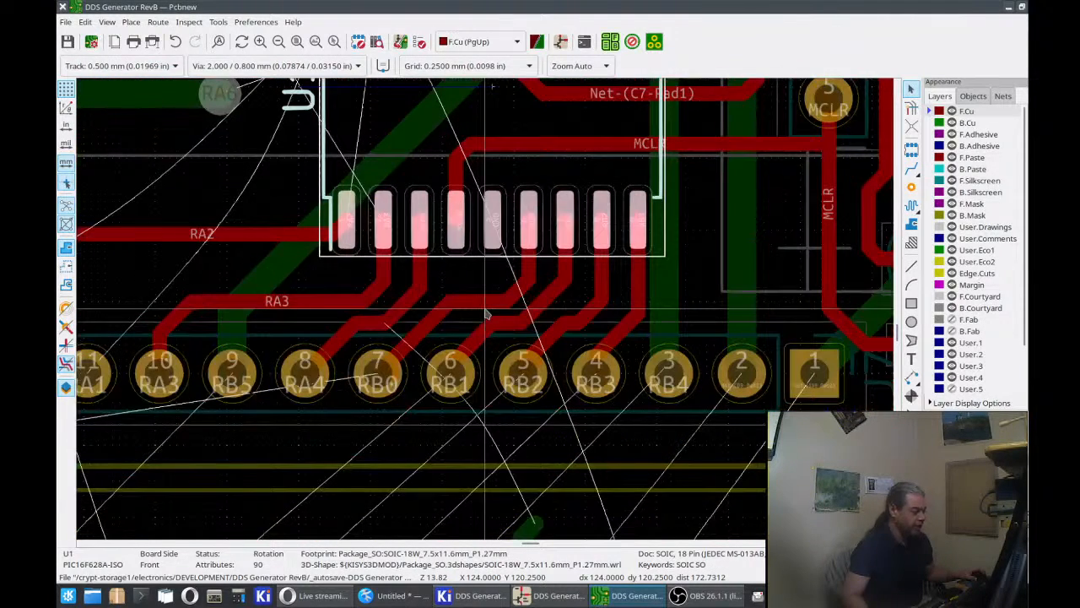
Reroute the RB0 track on F.Cu from U1 pin 6 to header pin 7, raising its horizontal section.
click(912, 169)
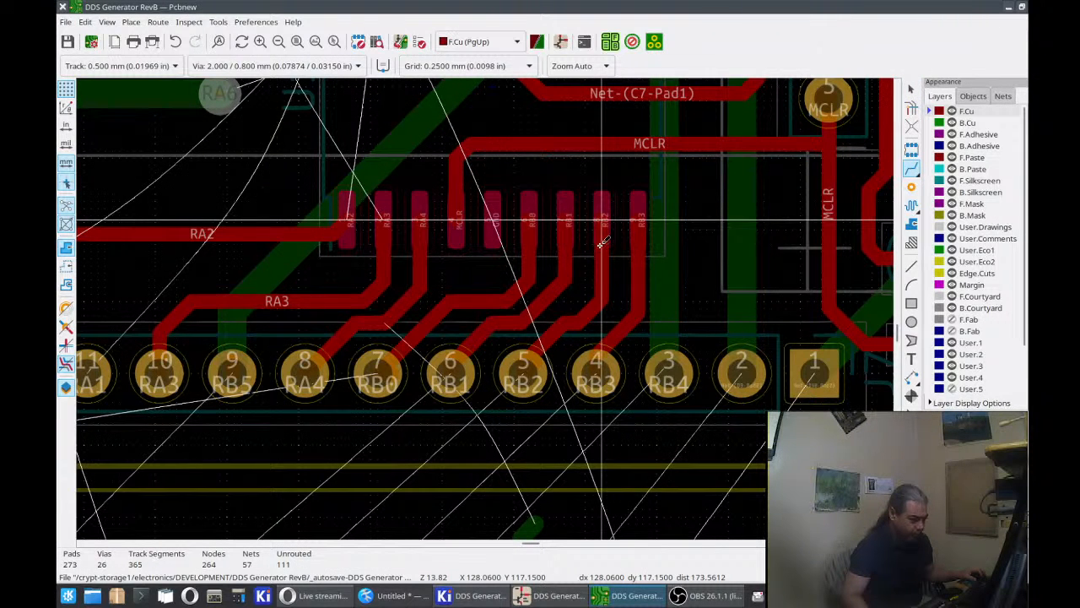
click(529, 221)
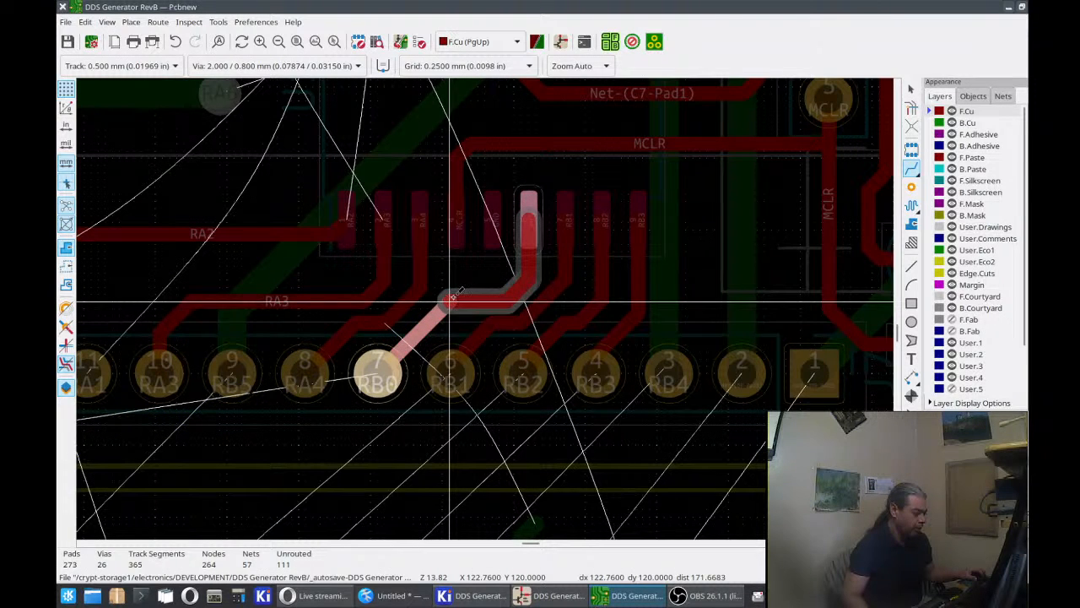
click(525, 282)
click(527, 280)
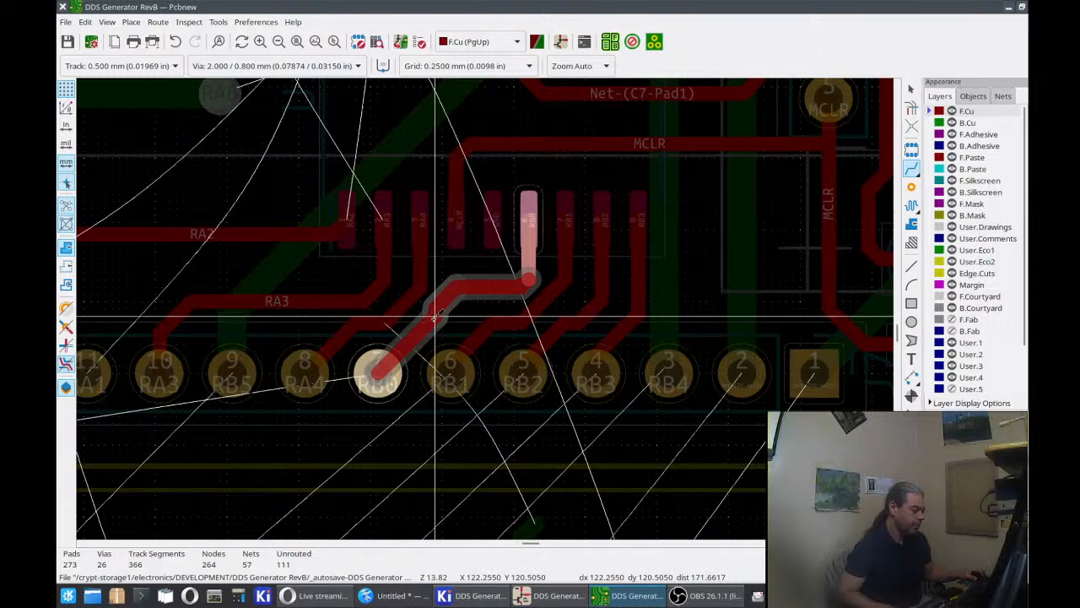
click(380, 370)
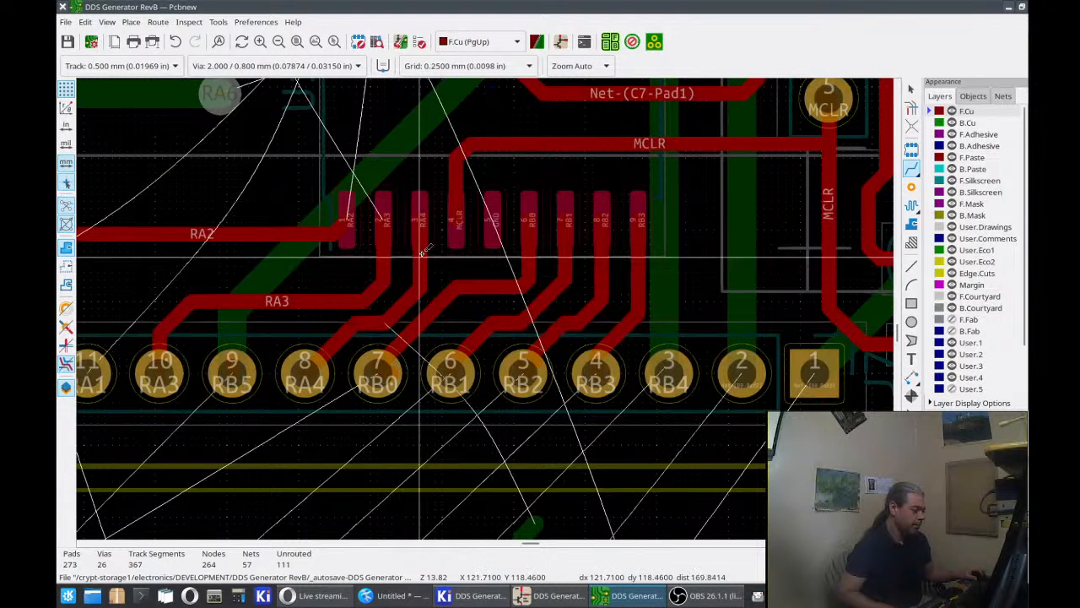
Reroute the RA3 track on F.Cu from U1 pin 2 to header pin 10, with its horizontal section higher up.
click(386, 230)
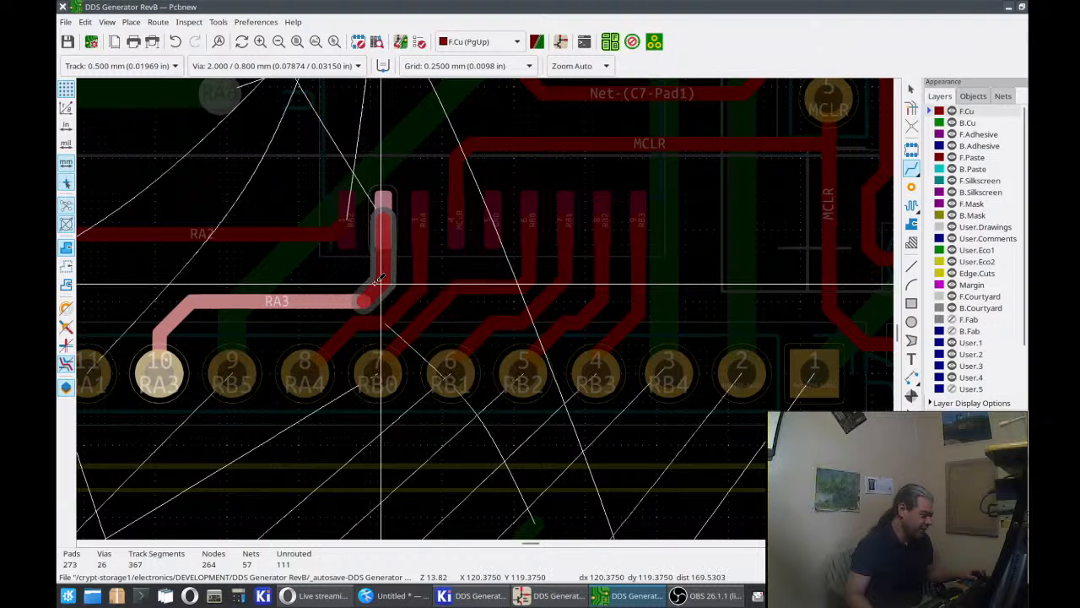
click(382, 280)
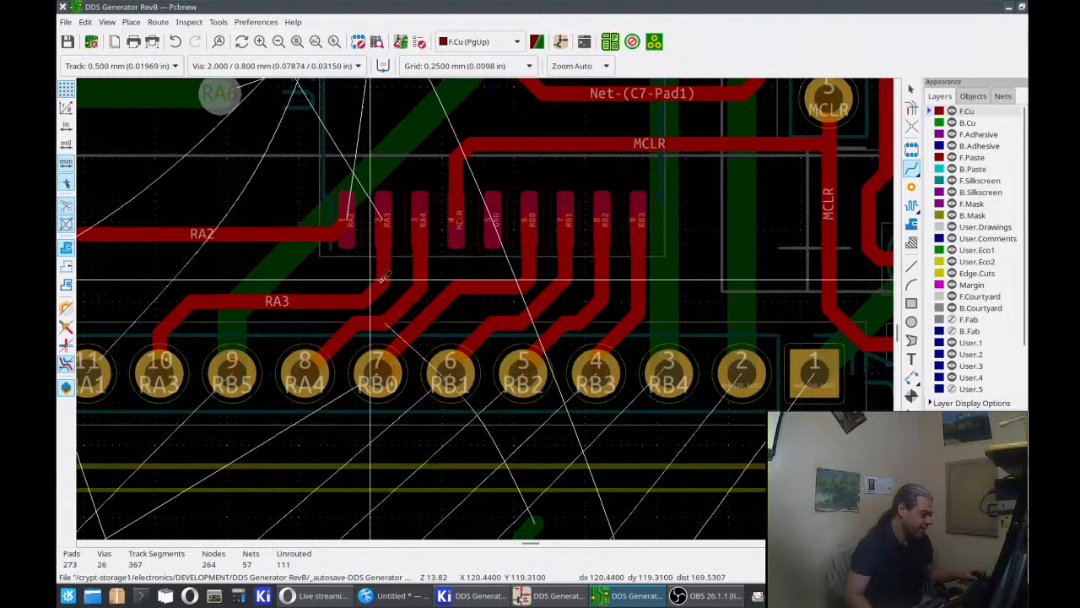
click(382, 277)
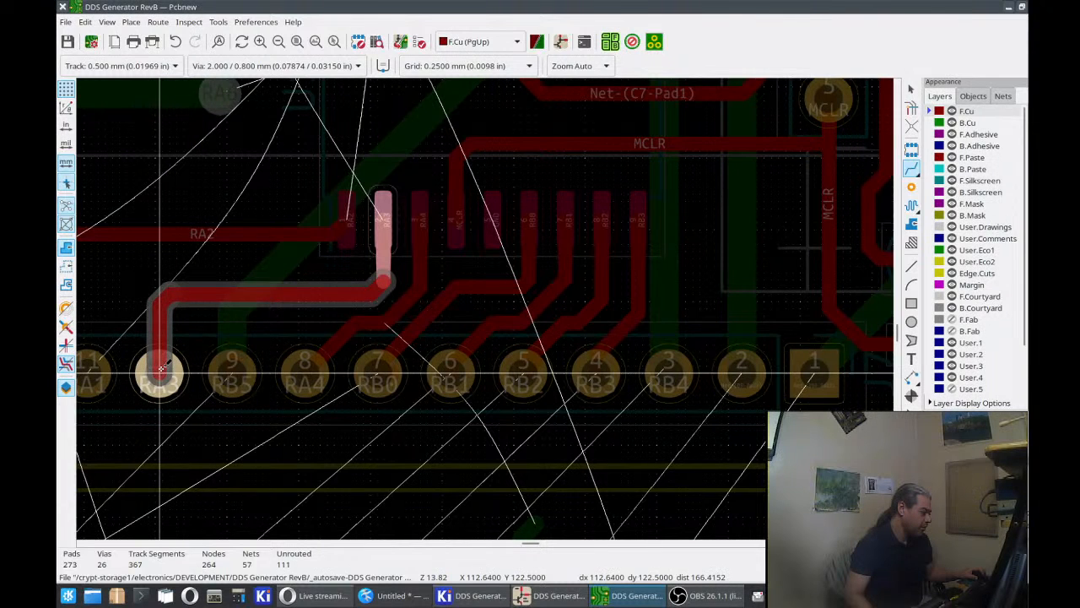
click(162, 363)
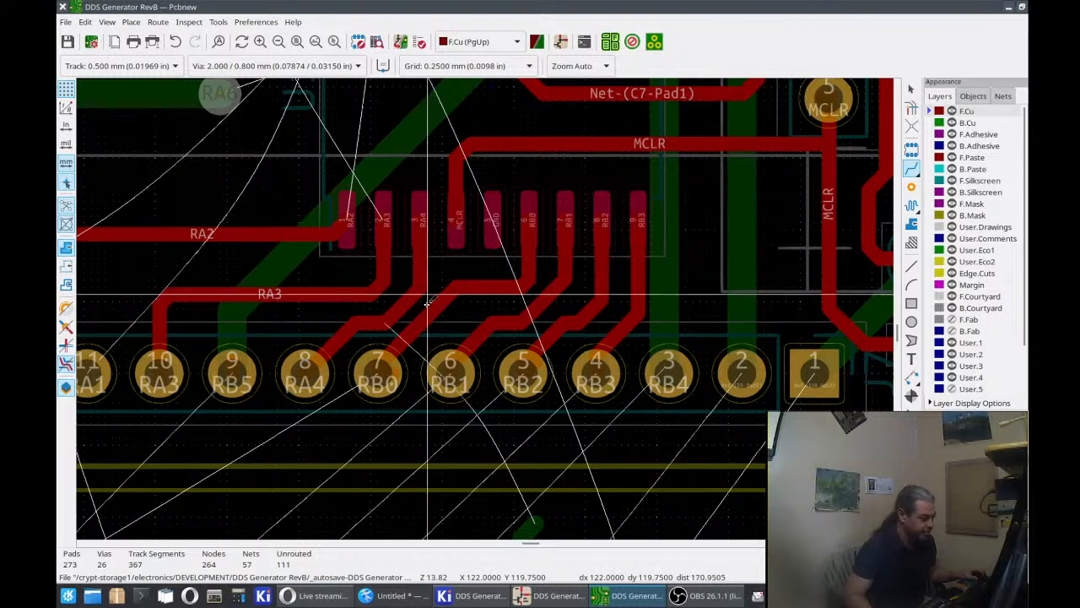
Reroute the header end of the RA4 track so it leaves pin 8 vertically before joining the horizontal section.
drag(363, 323, 305, 344)
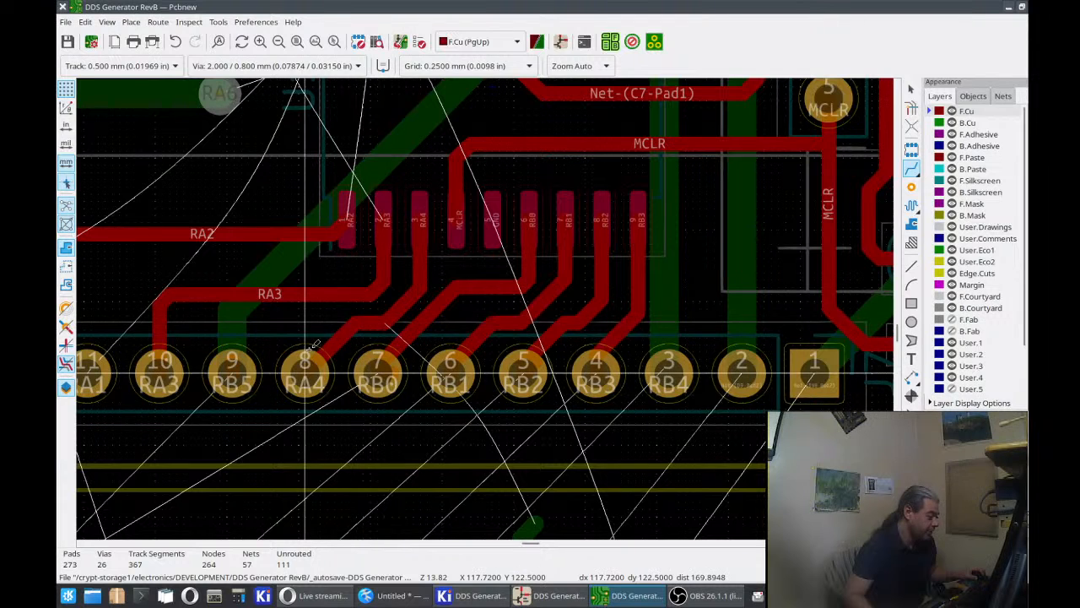
click(306, 353)
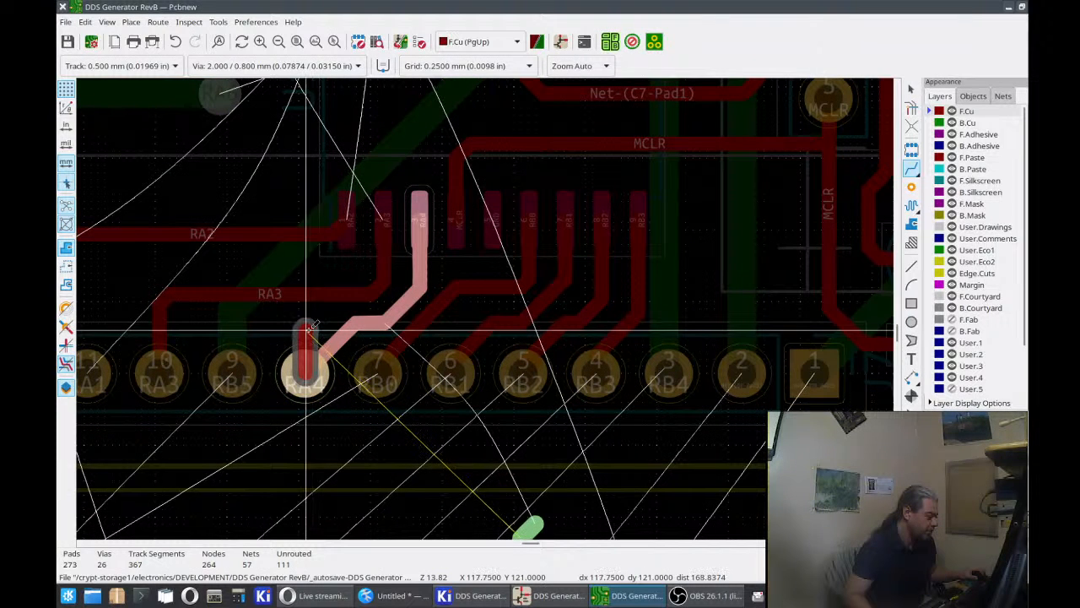
click(378, 321)
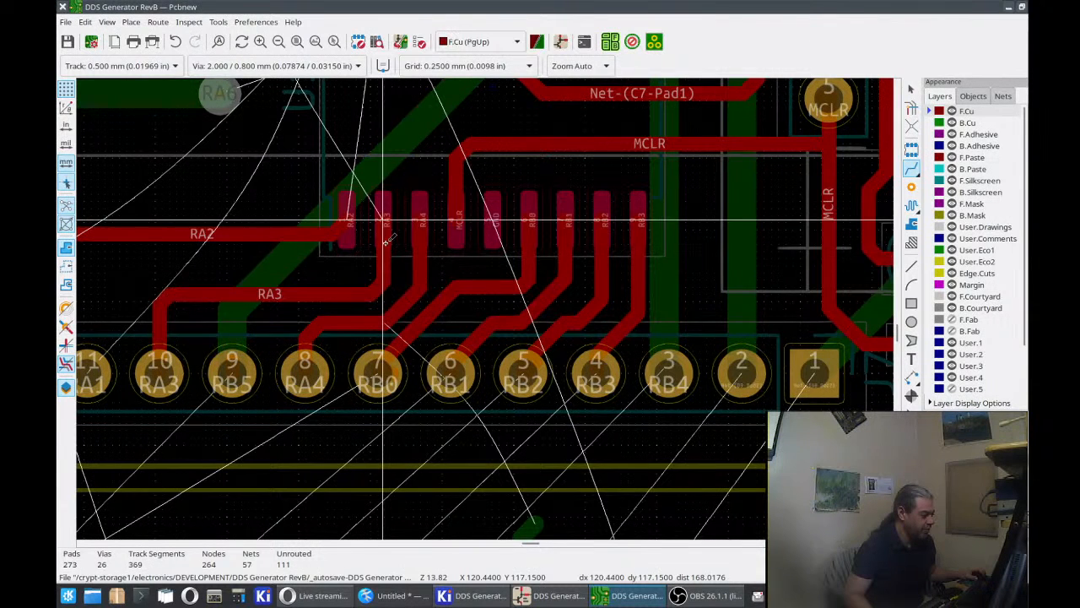
Reroute the RA3 track with wider angled corners, and the RA4 track from U1 pin 3 with a higher horizontal section towards header pin 8.
click(364, 287)
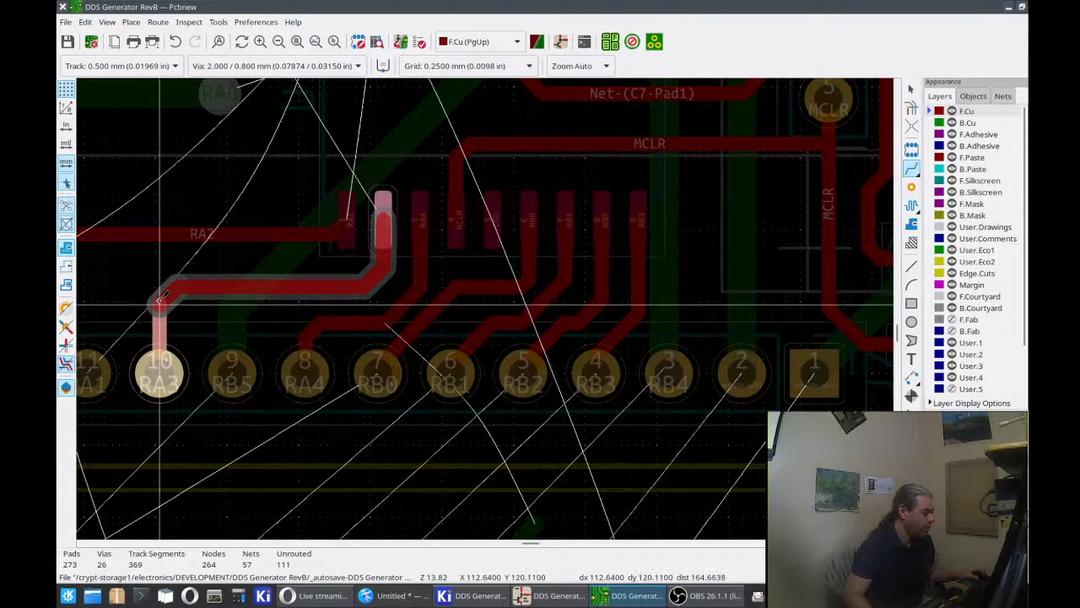
click(159, 301)
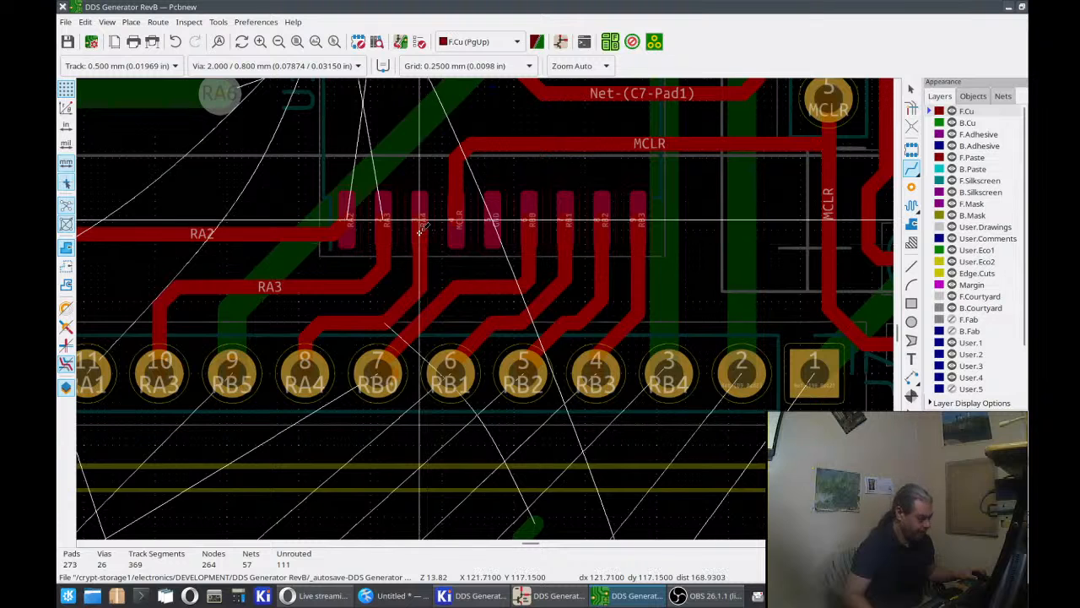
click(411, 265)
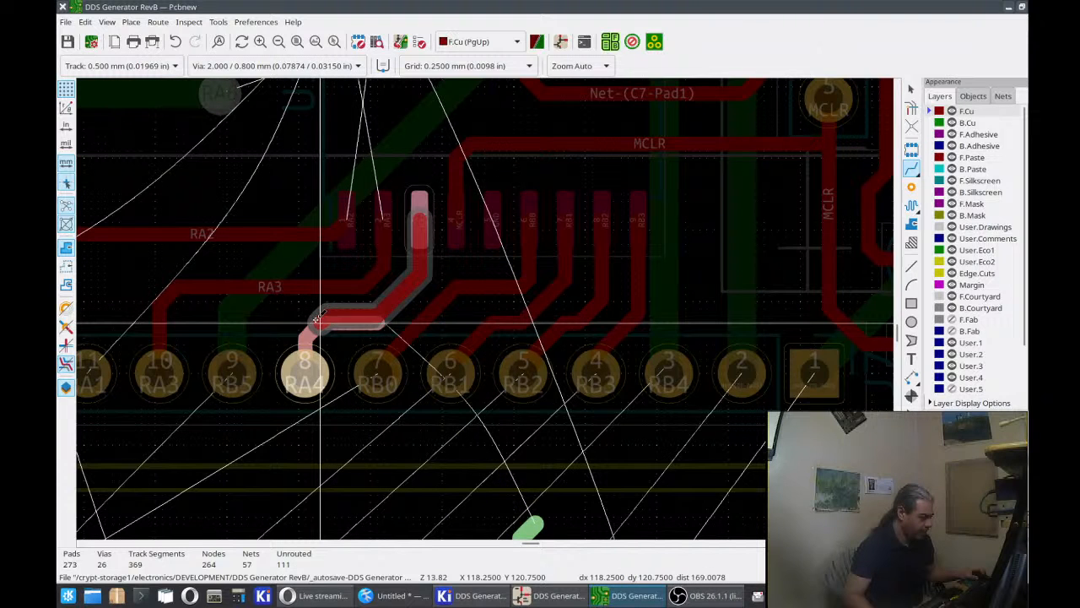
click(310, 333)
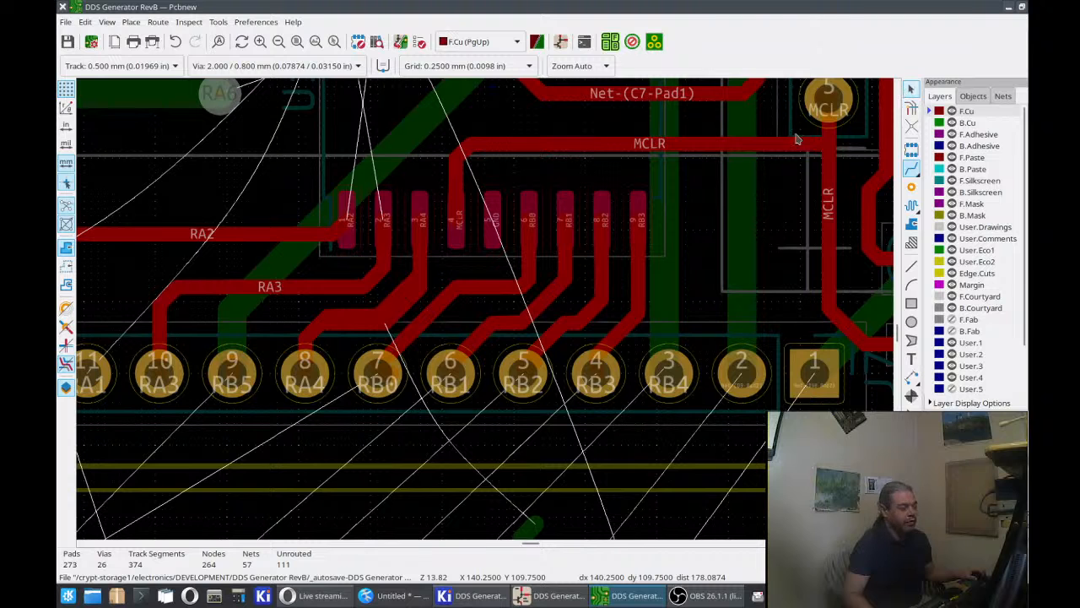
Delete the leftover segments of the old RA4 track running alongside its new route.
click(407, 302)
key(Delete)
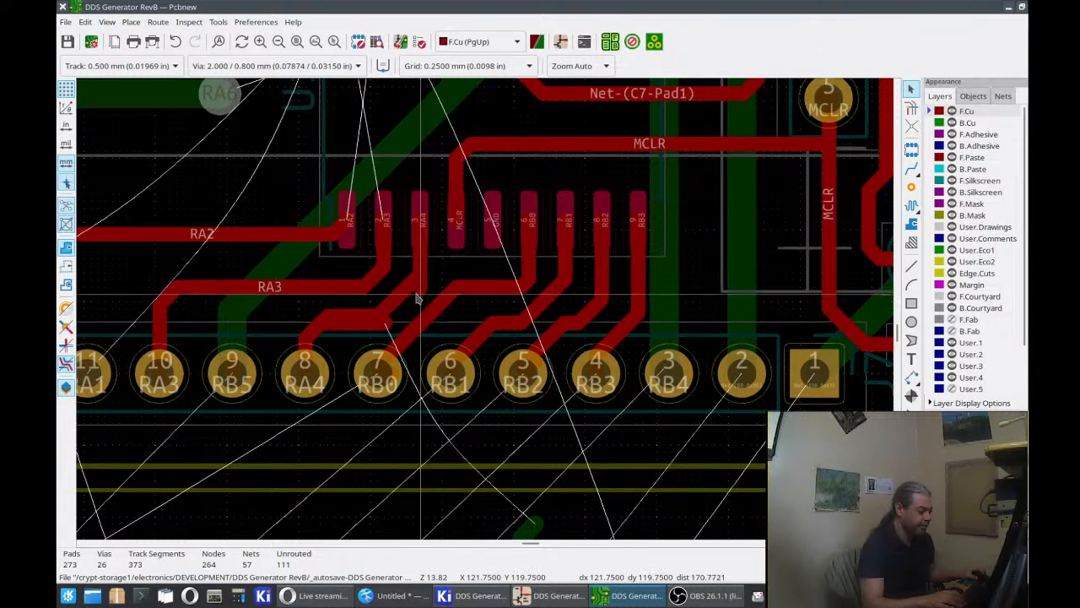
click(420, 292)
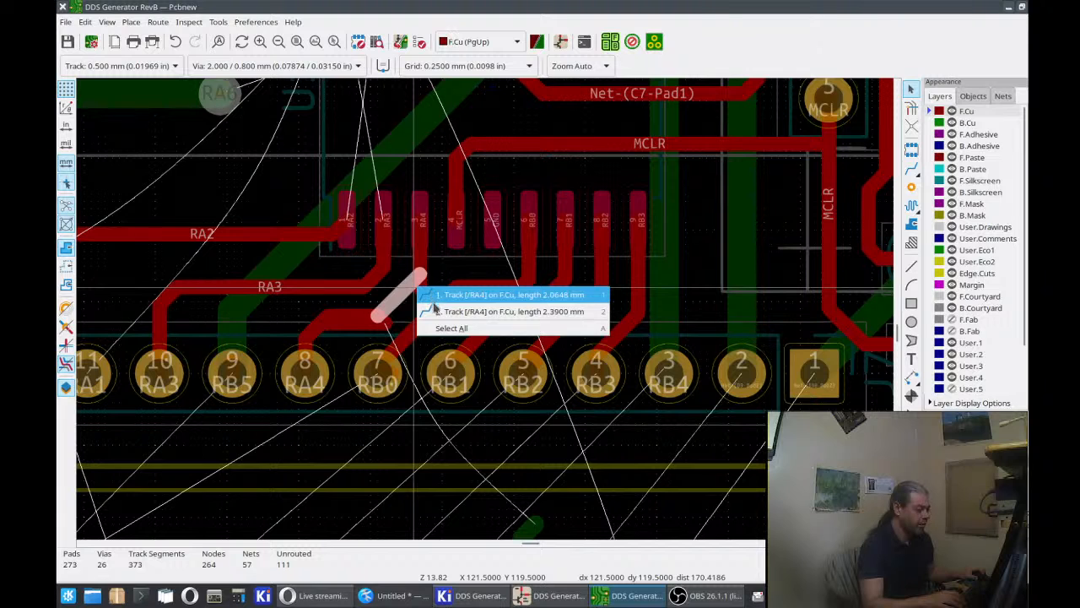
click(435, 310)
key(Delete)
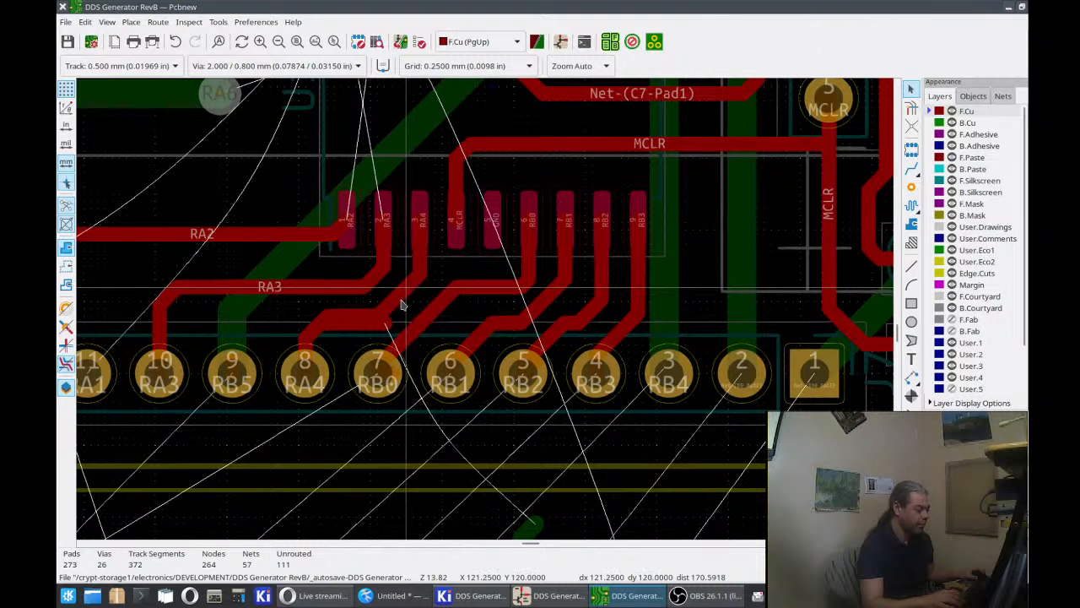
click(390, 327)
key(Delete)
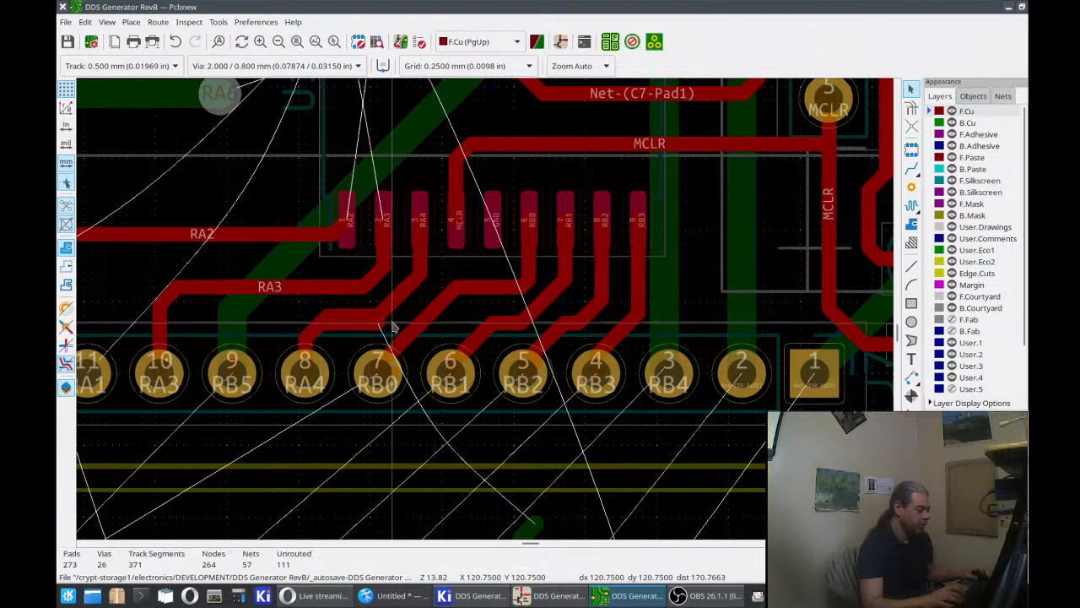
click(380, 327)
key(Delete)
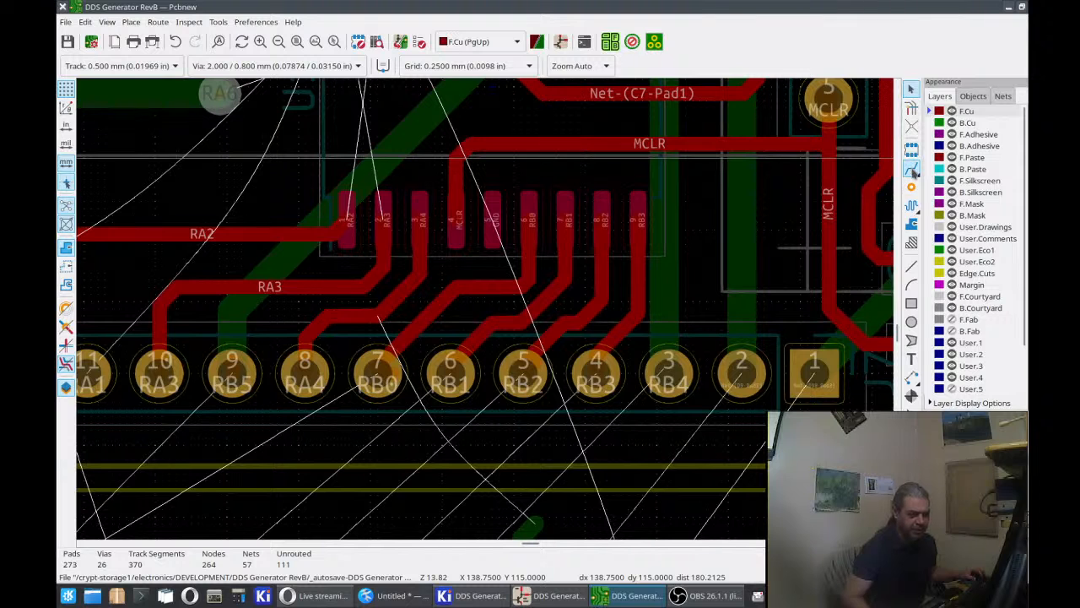
click(913, 170)
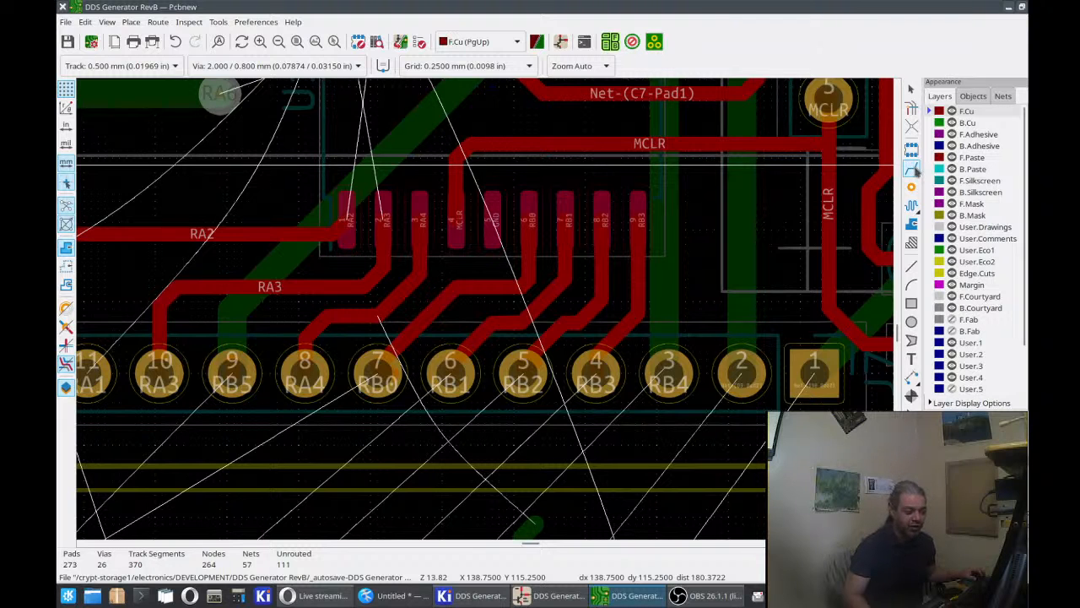
click(912, 169)
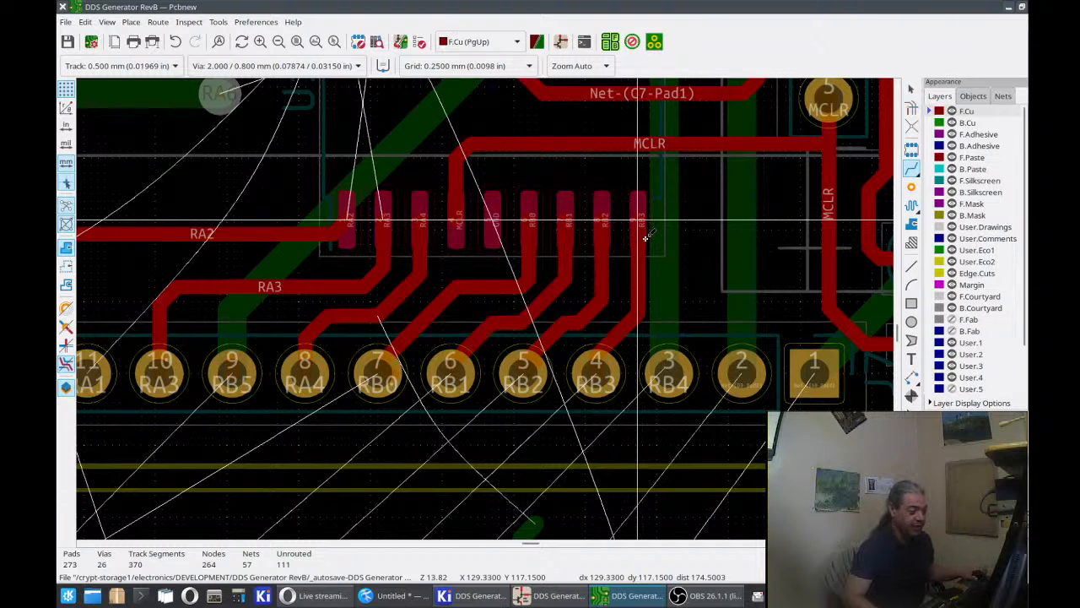
click(911, 171)
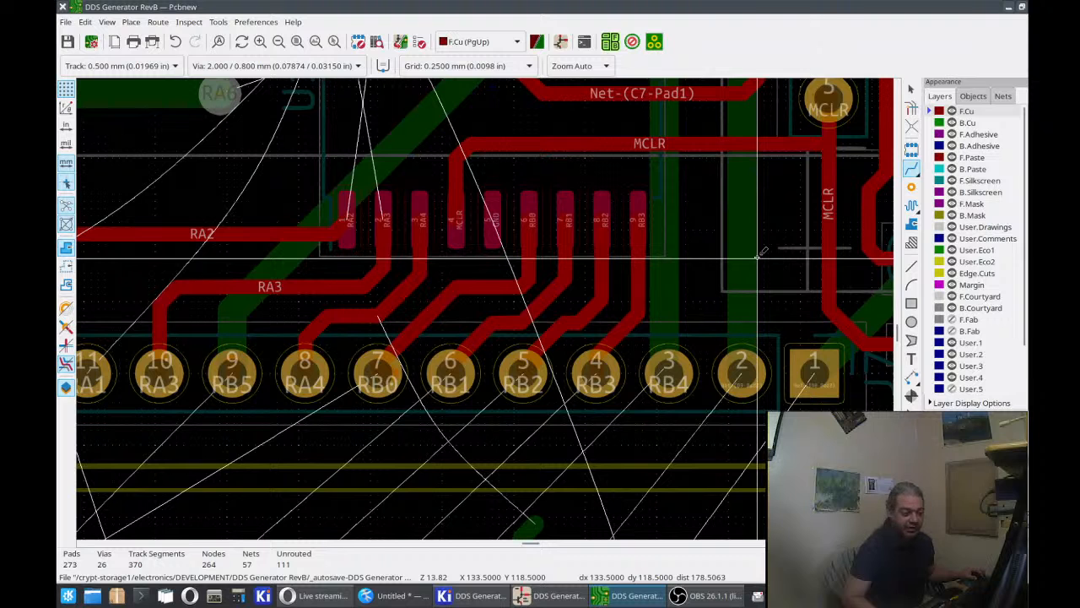
click(912, 170)
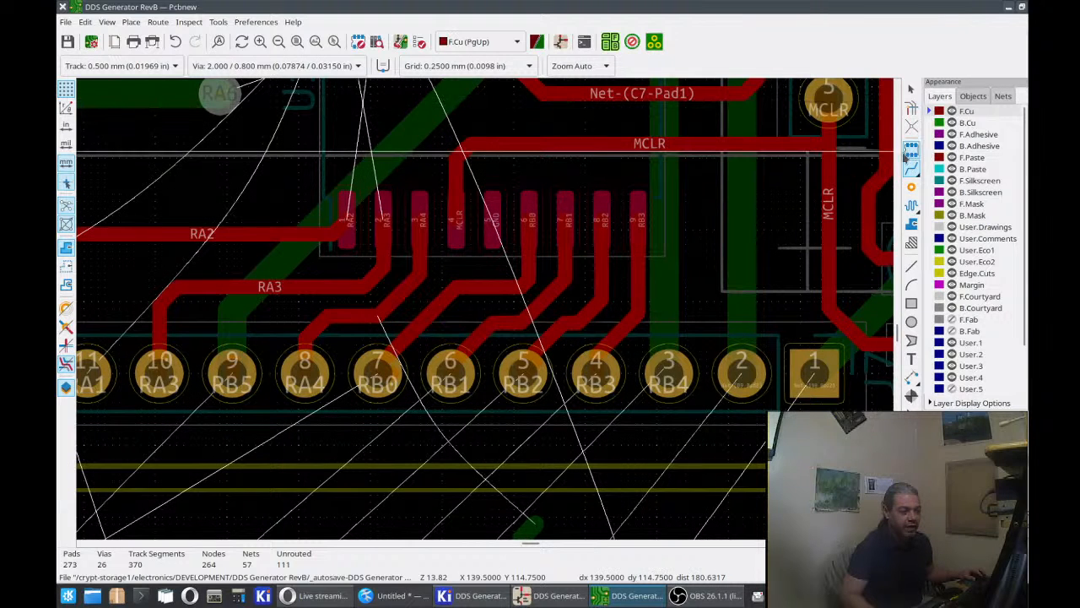
click(912, 168)
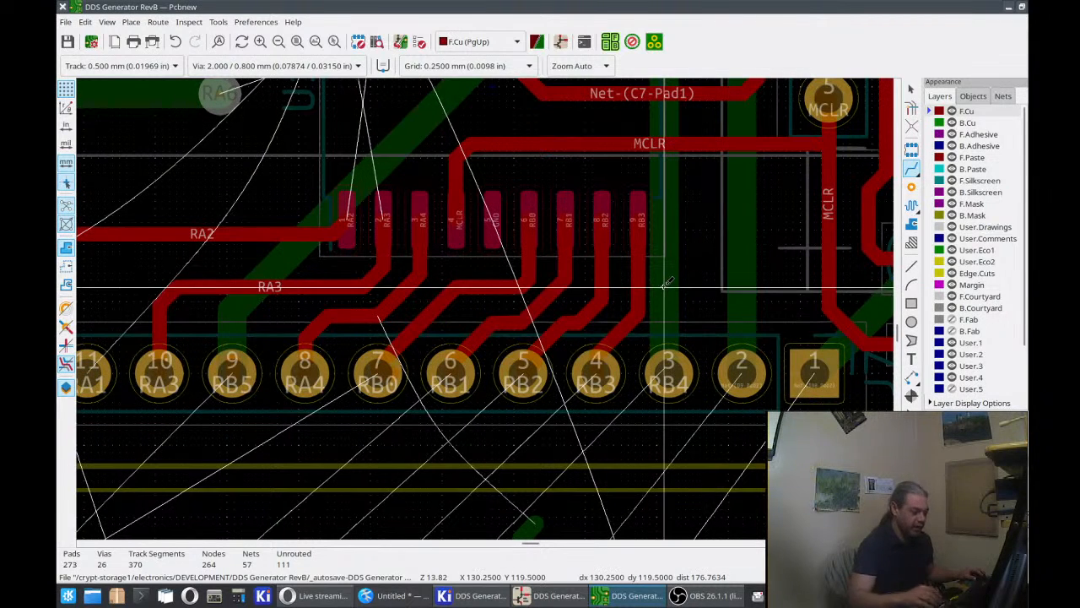
click(639, 239)
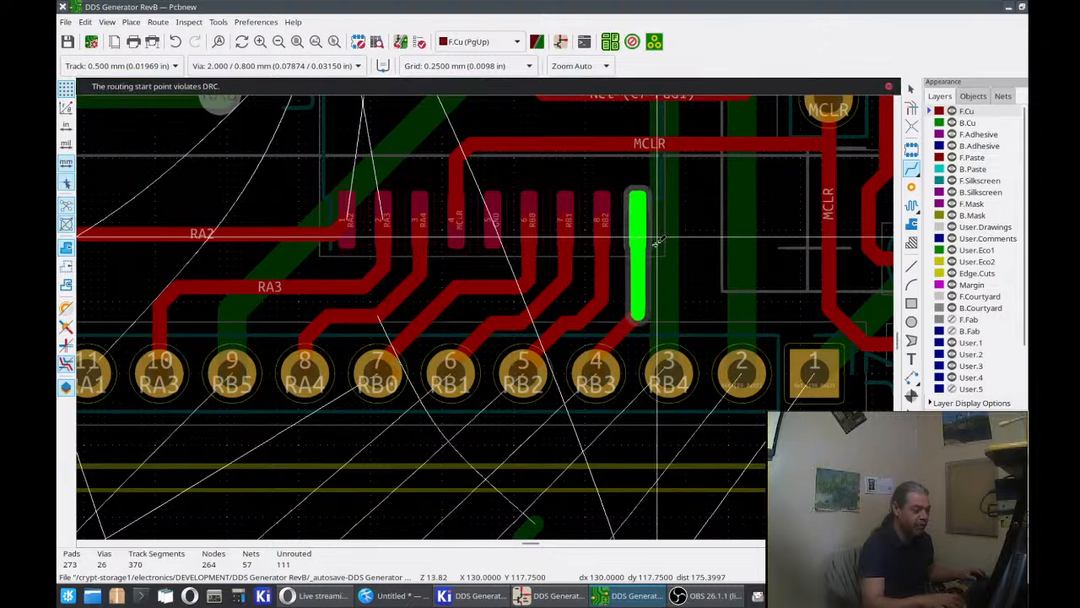
click(911, 169)
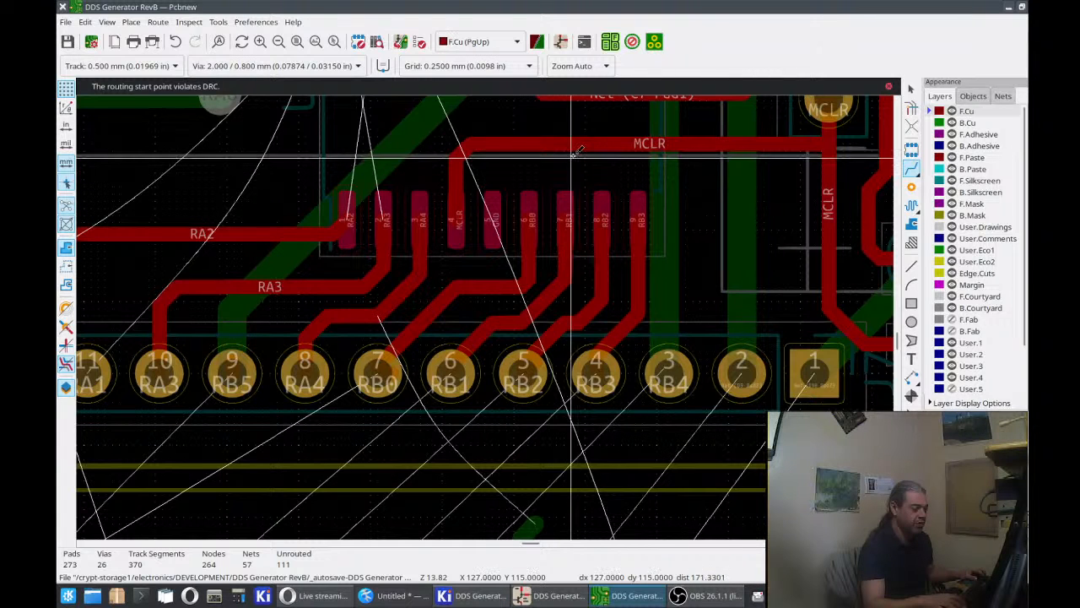
click(427, 172)
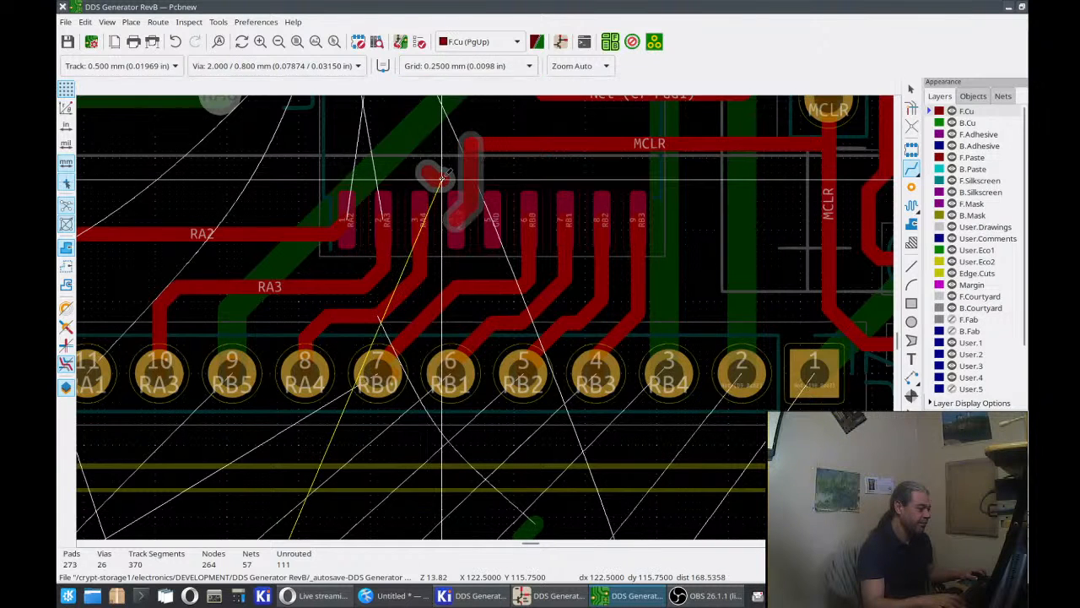
key(Escape)
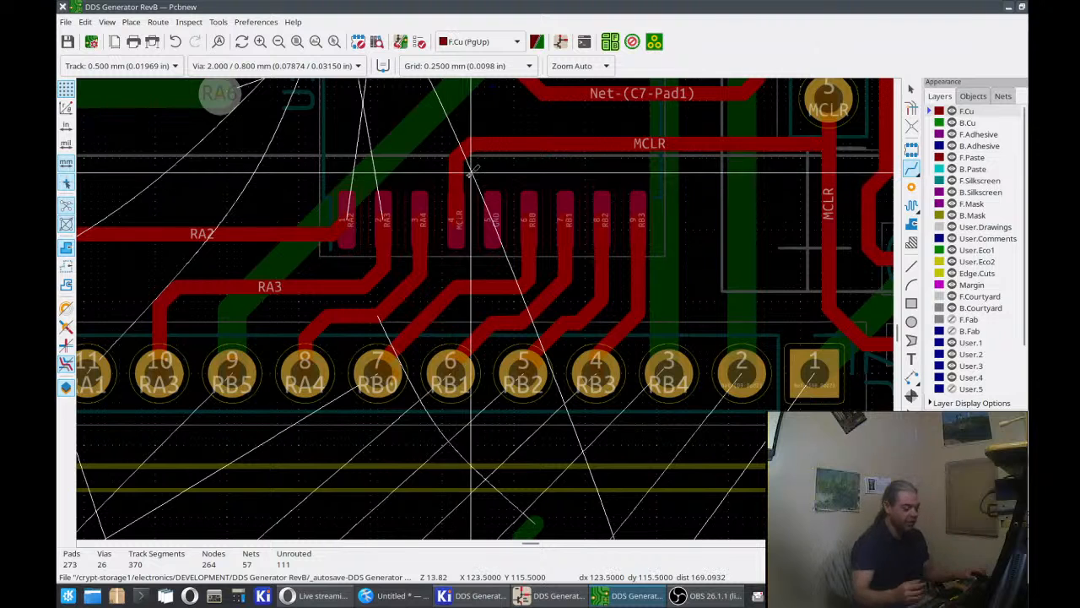
click(529, 275)
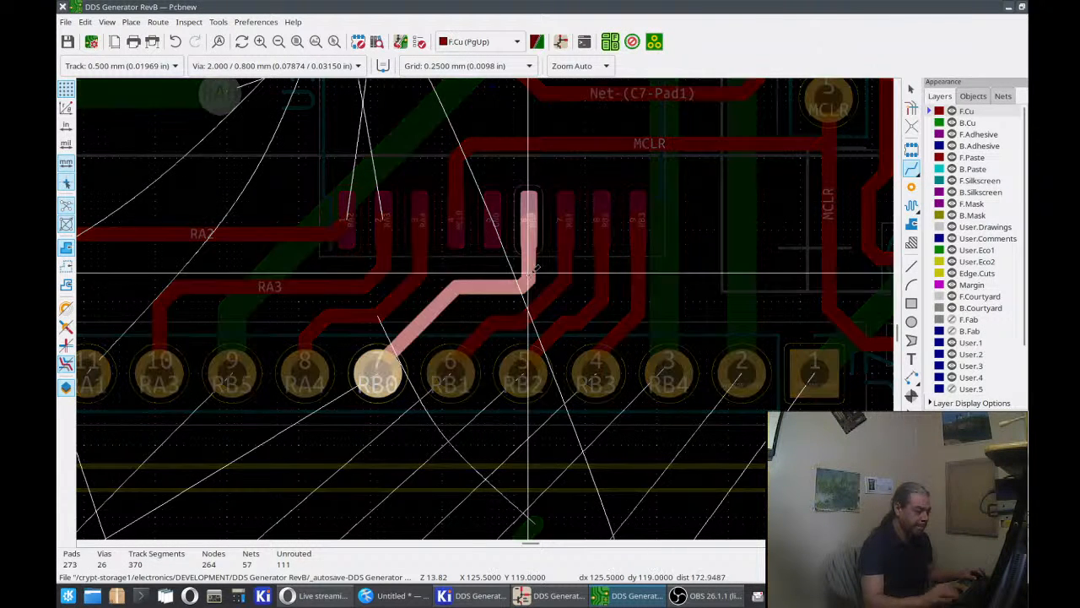
key(Escape)
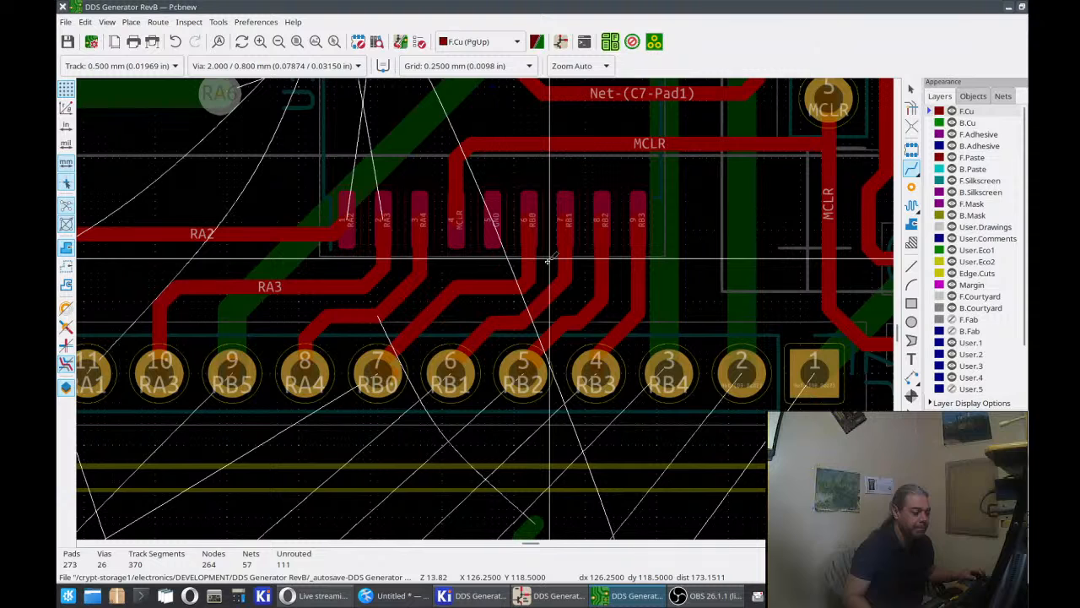
Route a new RA2 track on F.Cu from U1 pin 1 to the existing track above header pin 12, with a lower horizontal section.
middle_drag(549, 262, 582, 262)
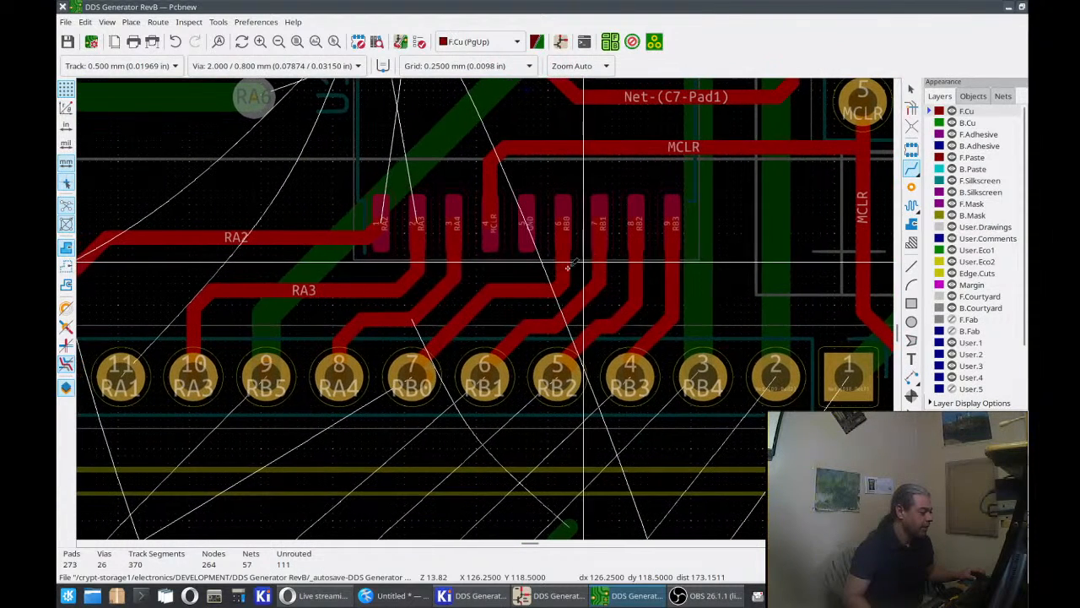
click(382, 223)
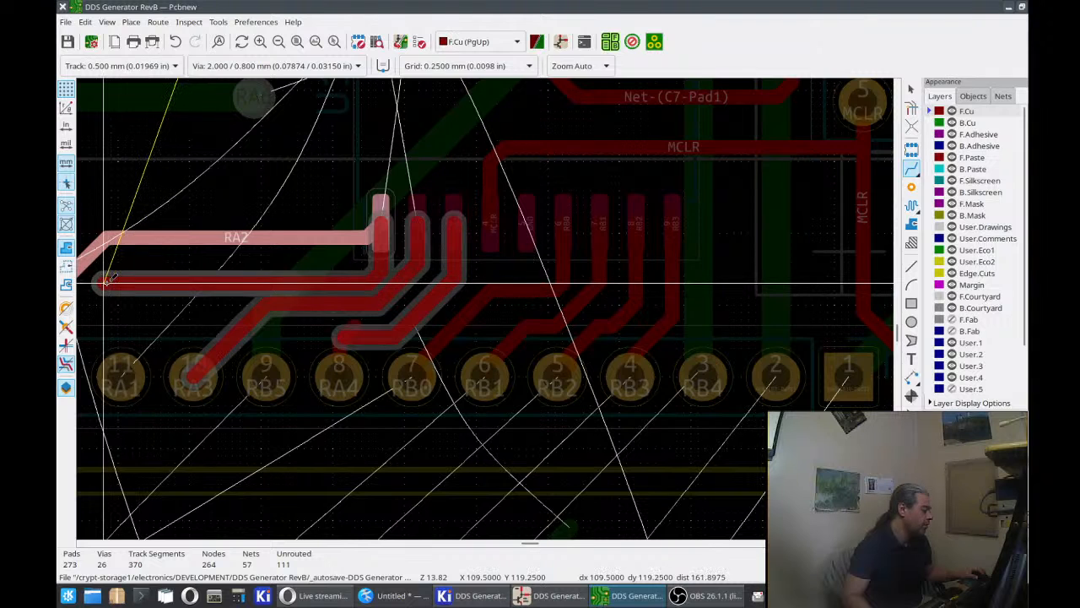
scroll(107, 280, down, 1)
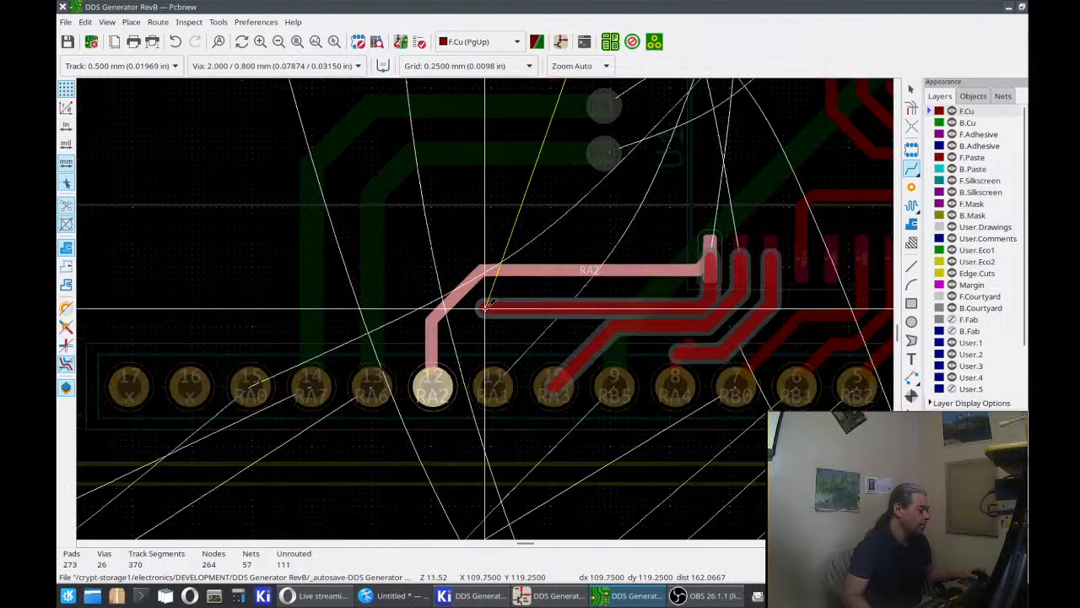
click(432, 320)
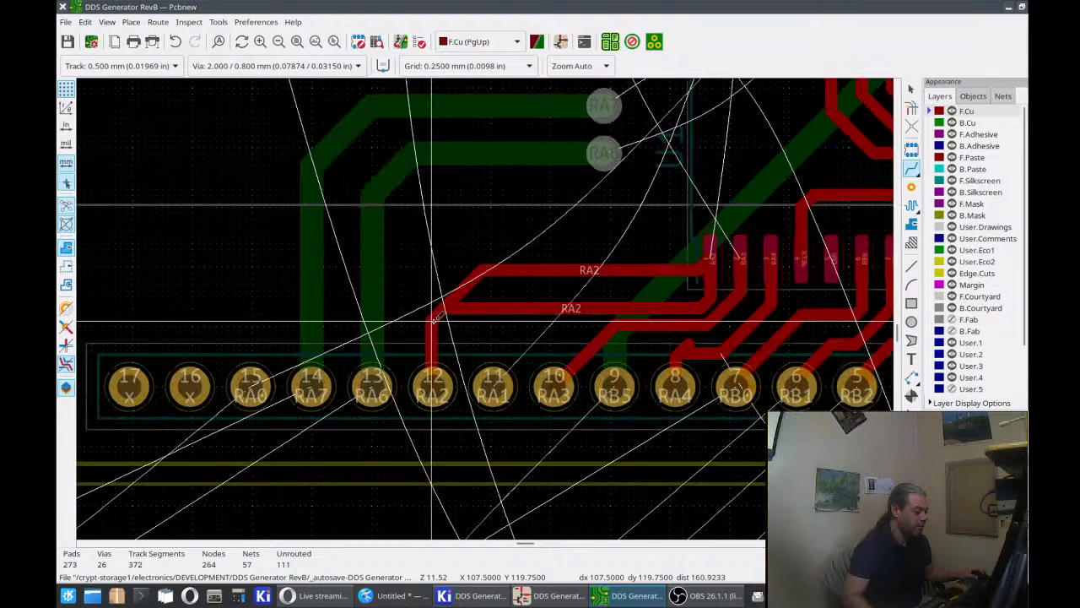
click(699, 269)
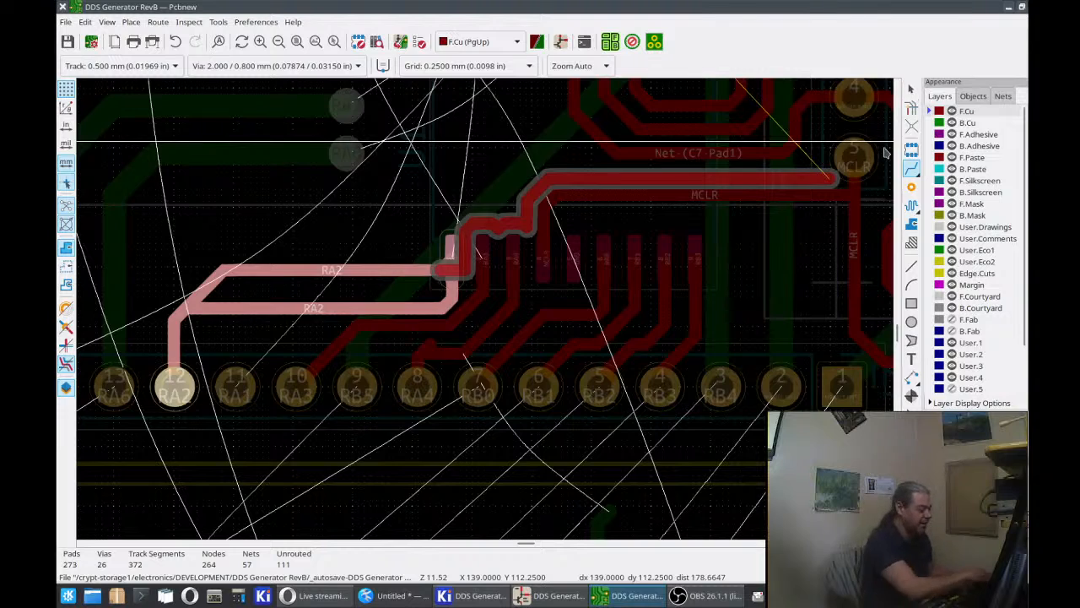
key(Escape)
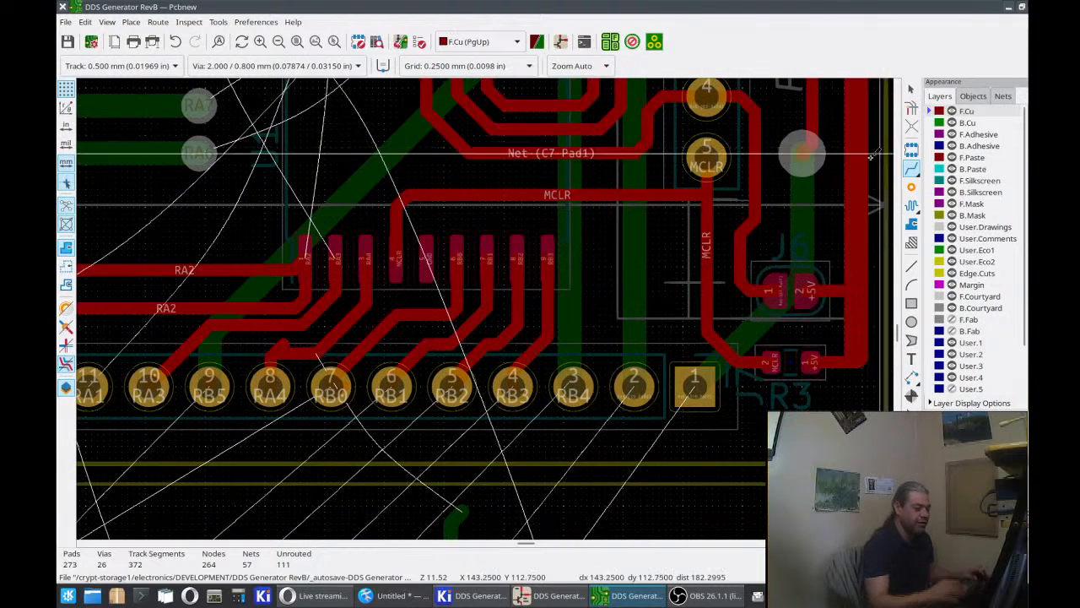
Delete the old RA2 segments at U1 pin 1 and the old upper horizontal RA2 section.
click(911, 89)
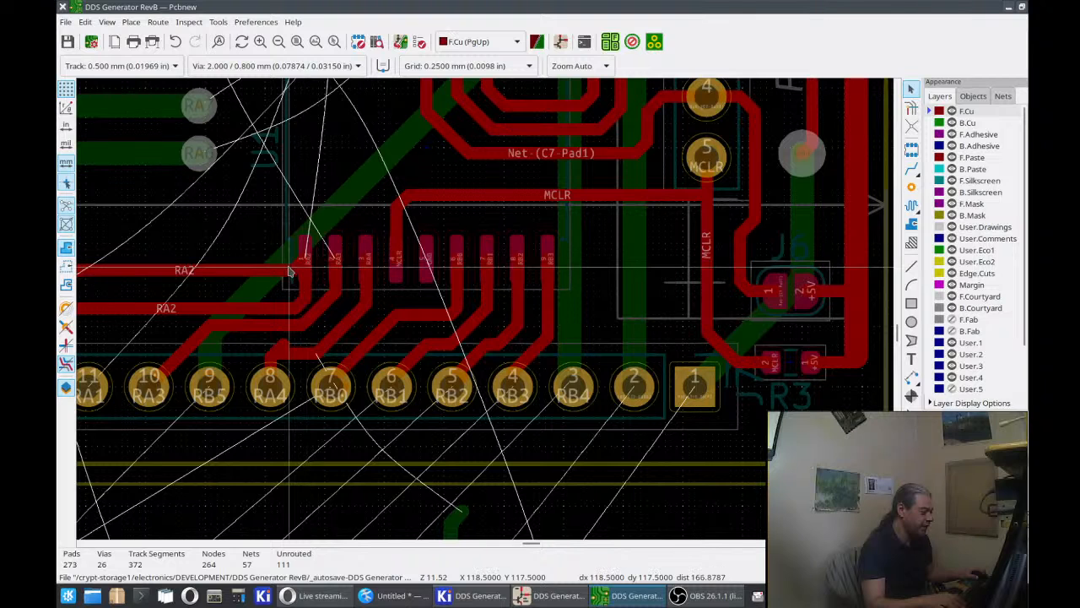
click(294, 270)
key(Delete)
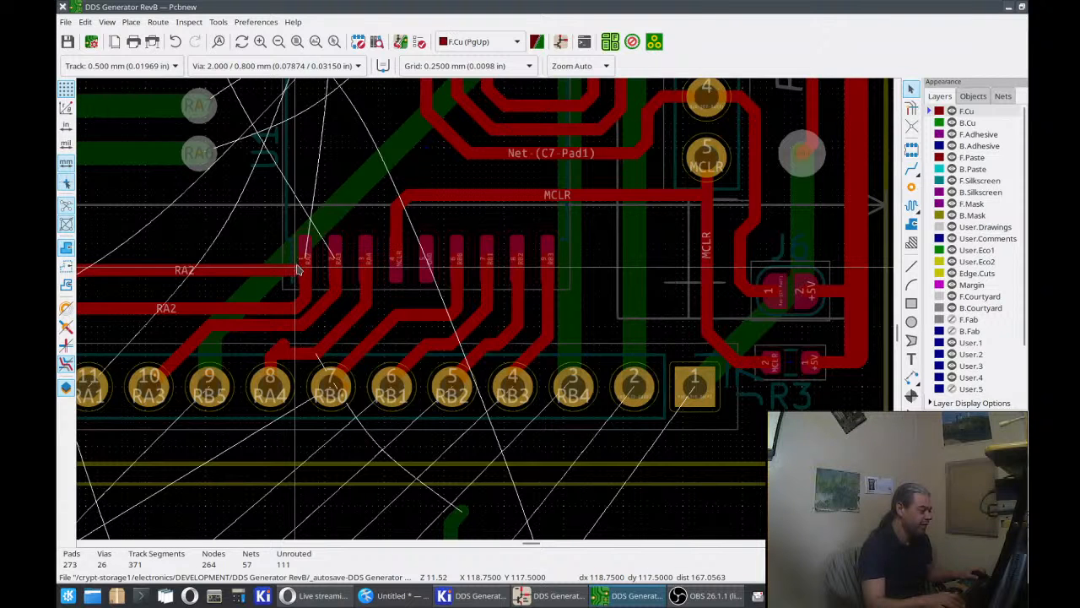
click(294, 272)
key(Delete)
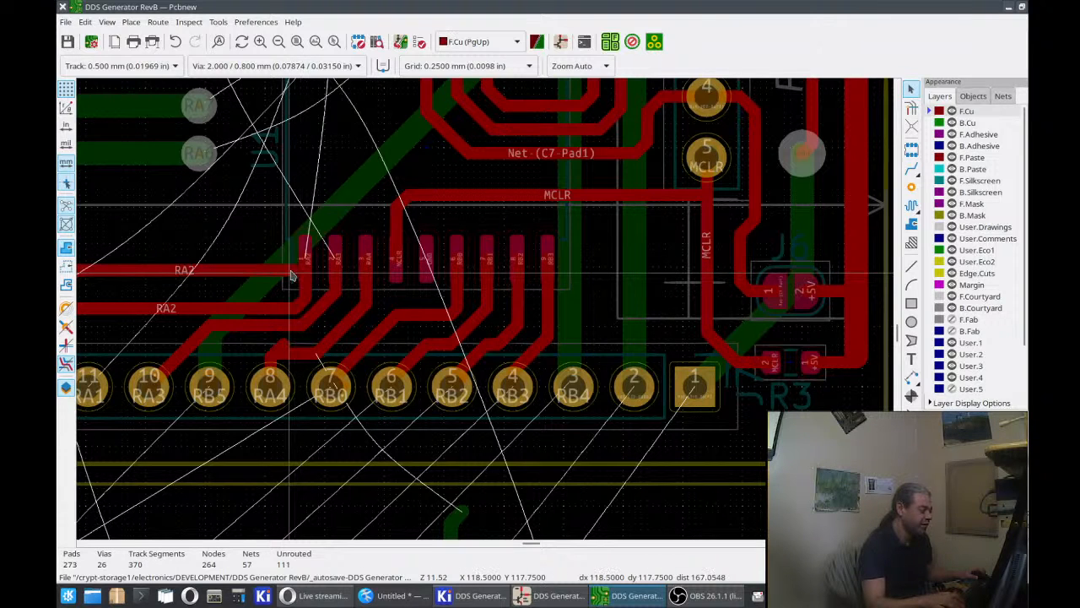
click(291, 275)
key(Delete)
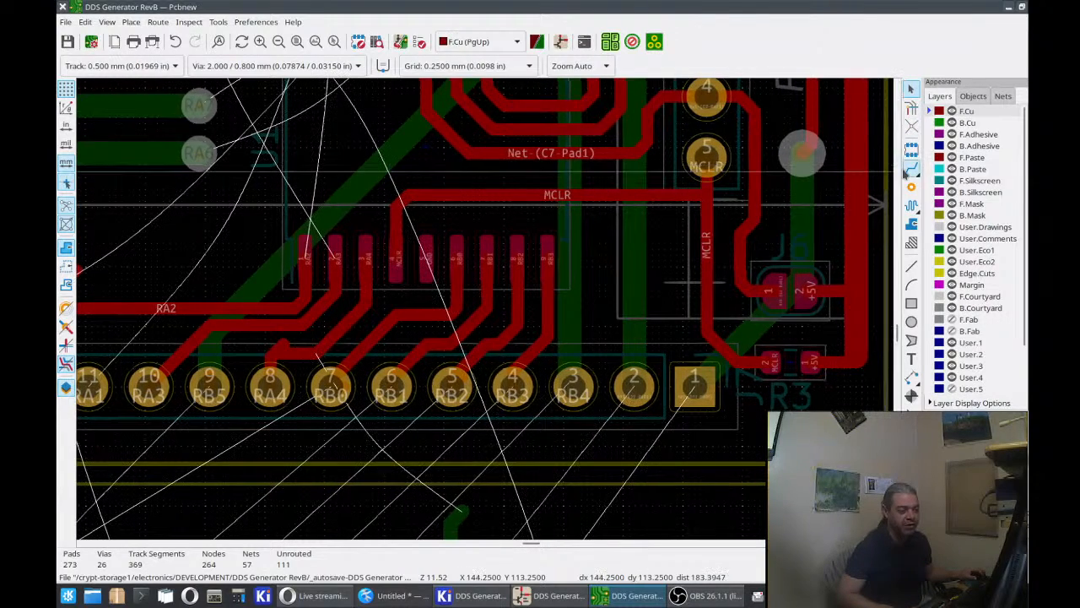
Make B.Cu the active layer to inspect its tracks around the pin header, and return to F.Cu.
click(911, 169)
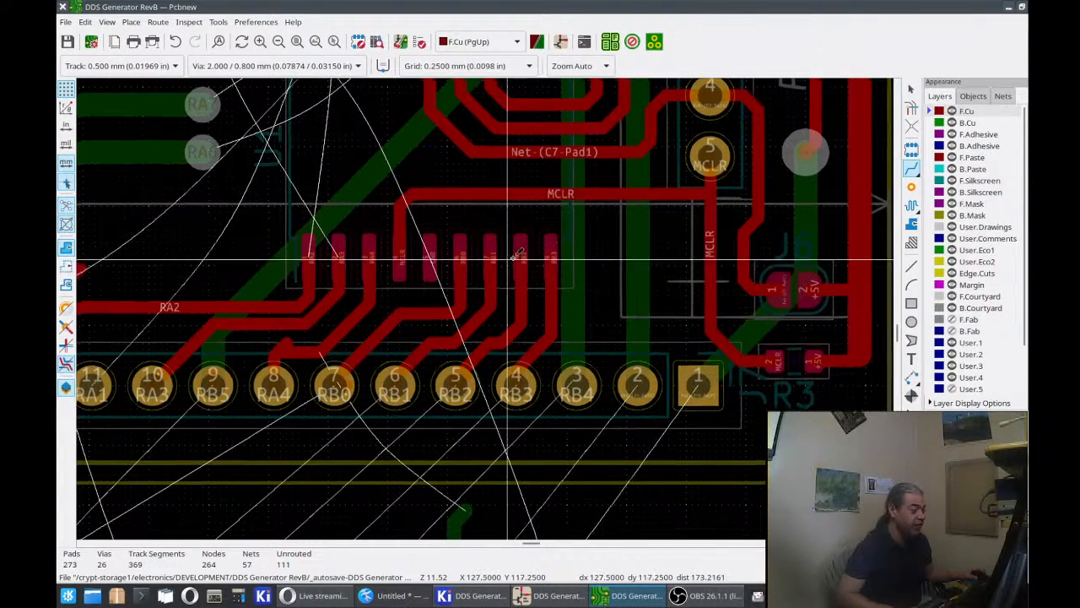
middle_drag(517, 253, 743, 206)
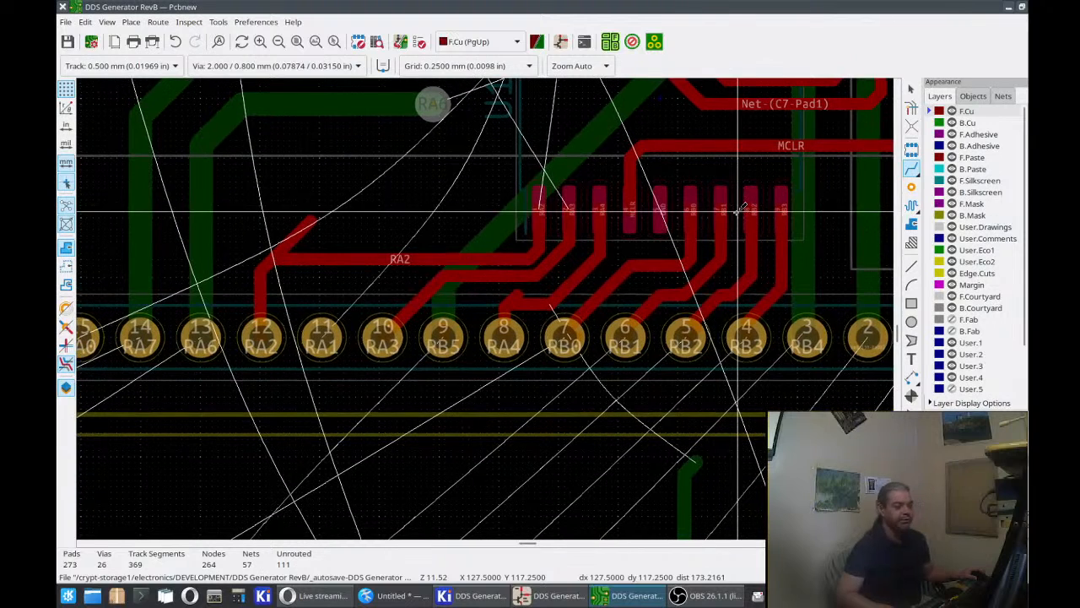
click(967, 124)
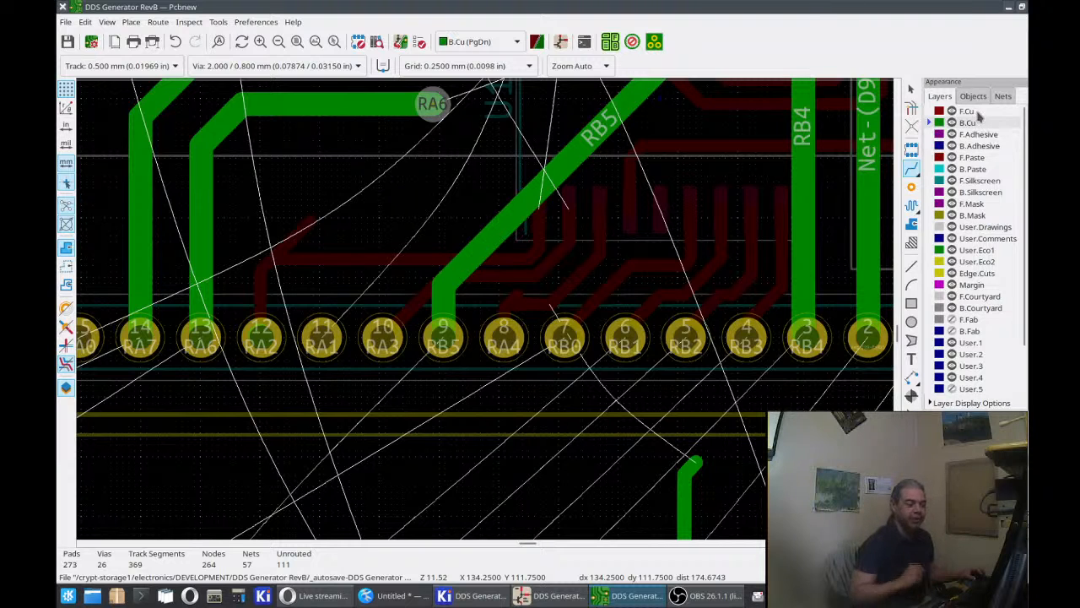
click(979, 115)
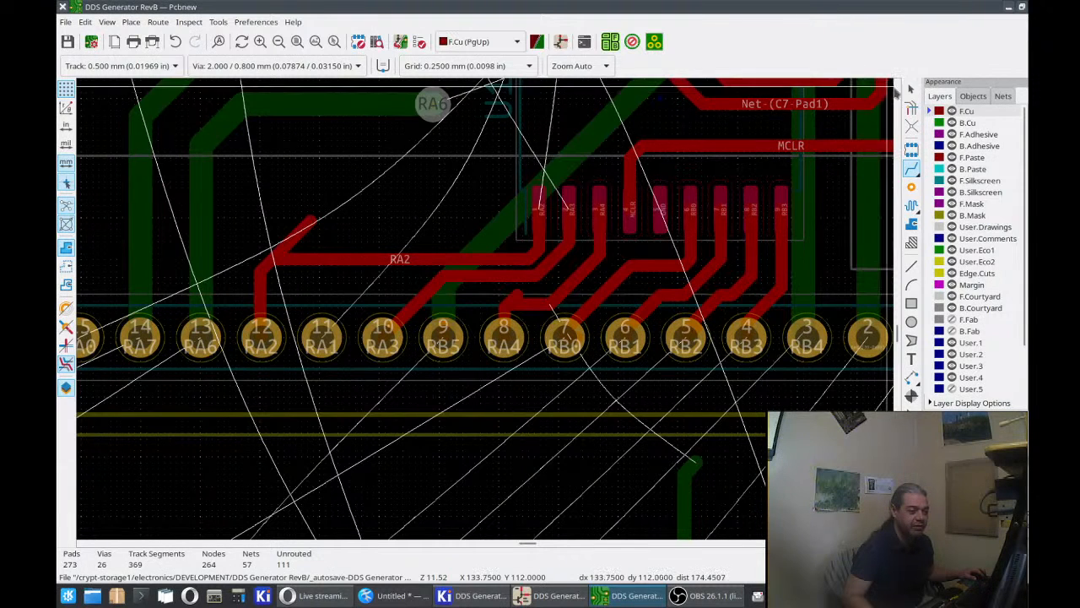
Delete the leftover RA4 track stub protruding above header pin 8.
click(912, 168)
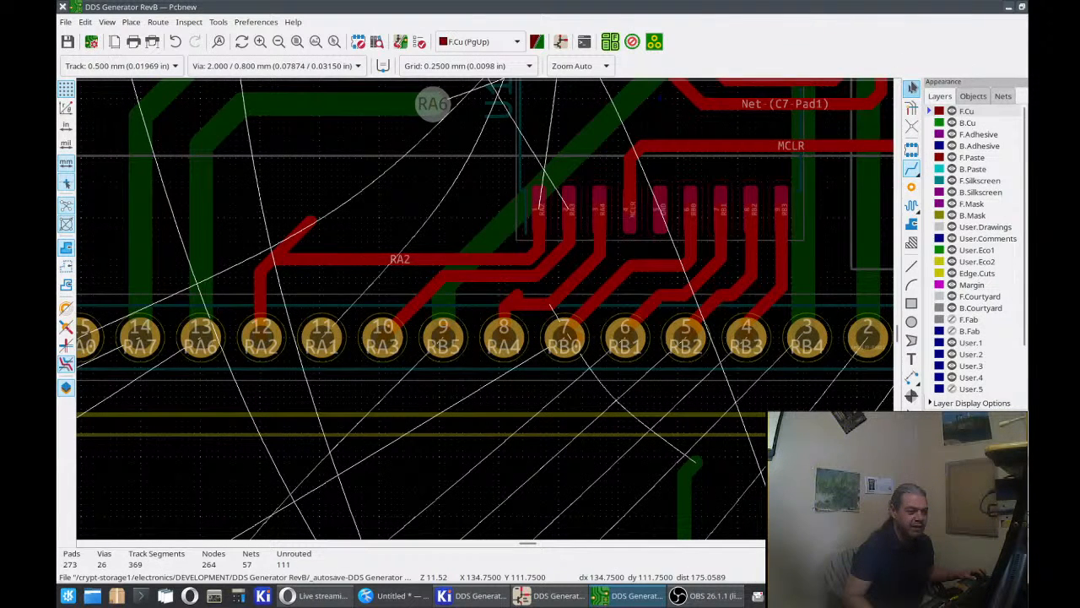
click(522, 295)
key(Delete)
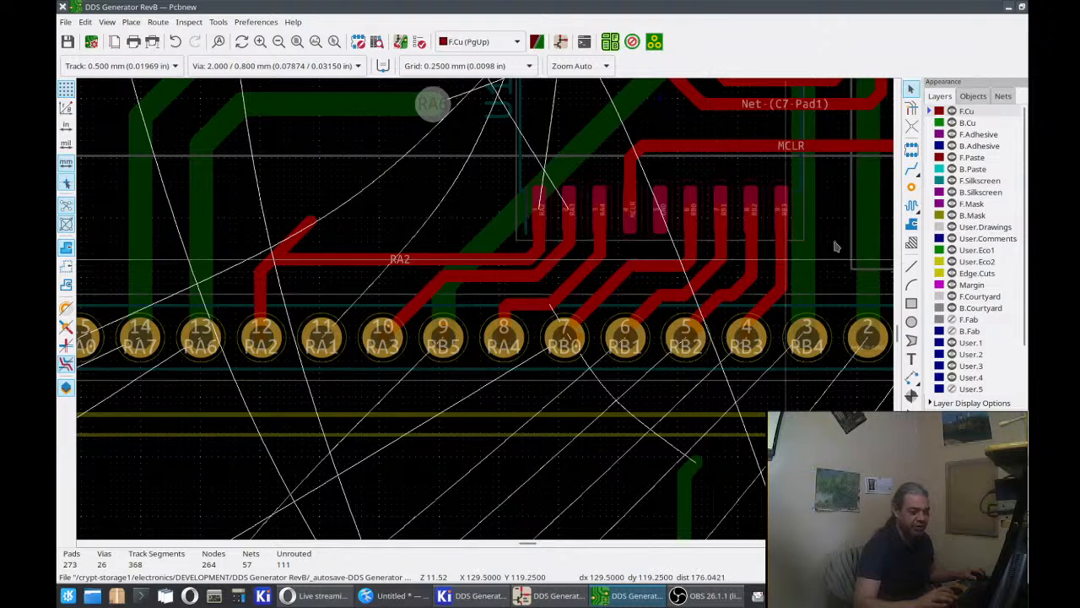
Reroute the RA3 track from U1 pin 2 to header pin 10 with a lower horizontal section and a vertical end at the header.
click(911, 170)
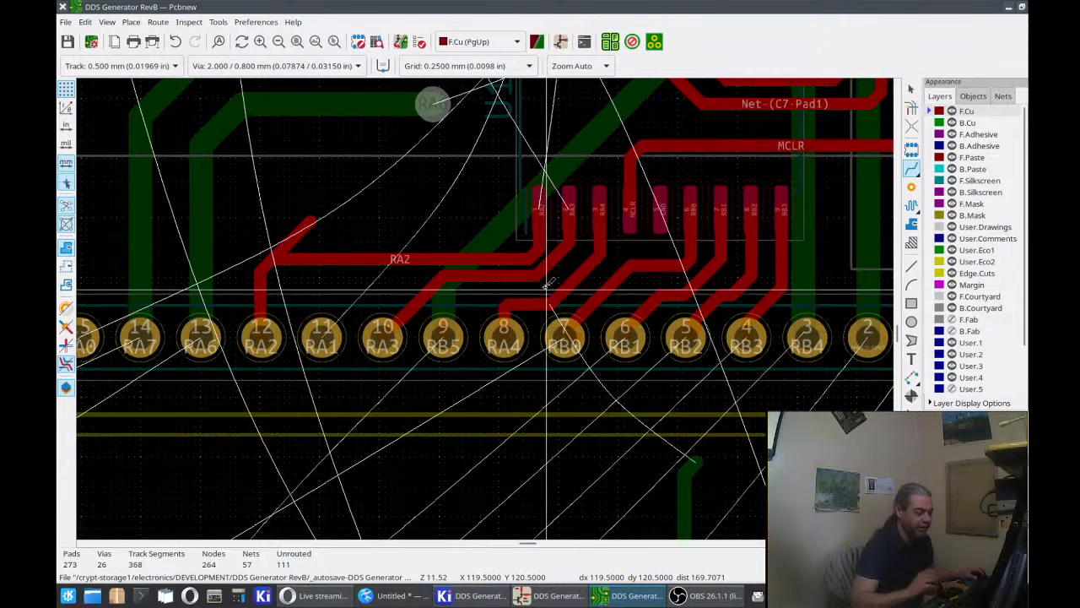
click(568, 216)
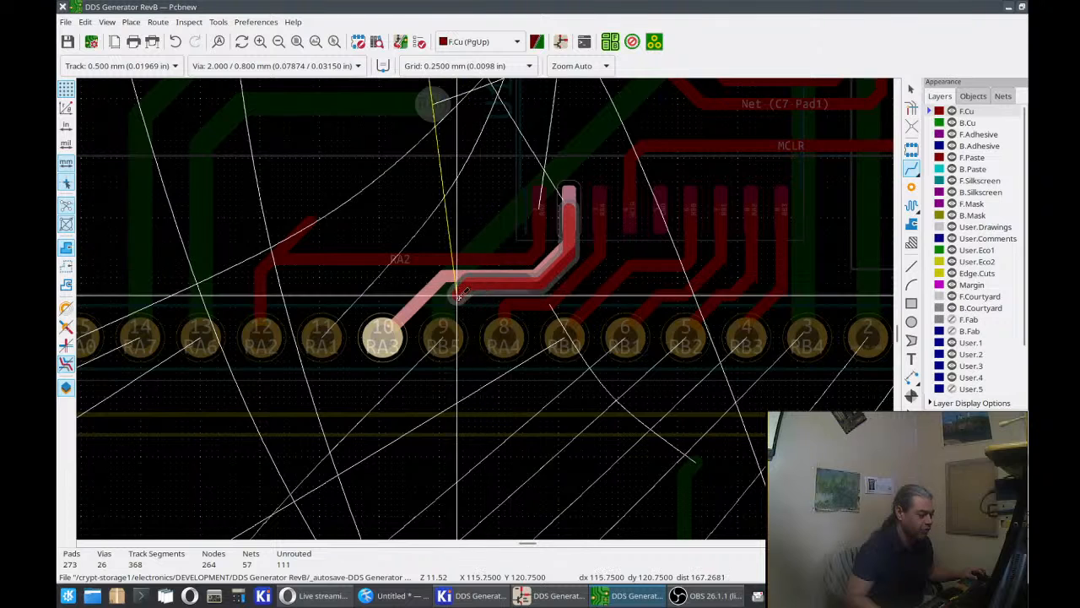
click(385, 326)
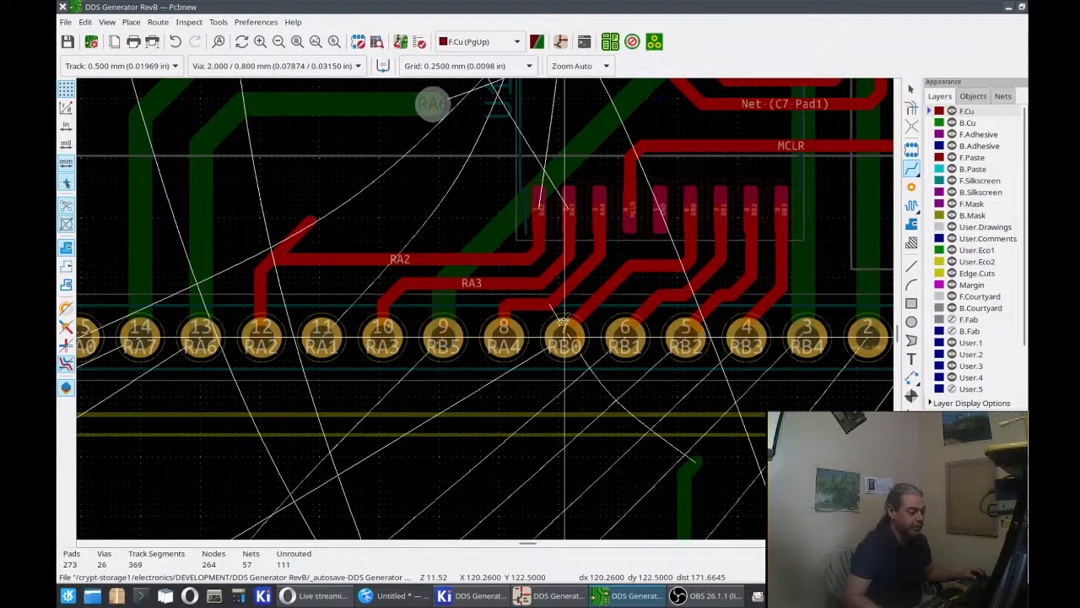
click(562, 320)
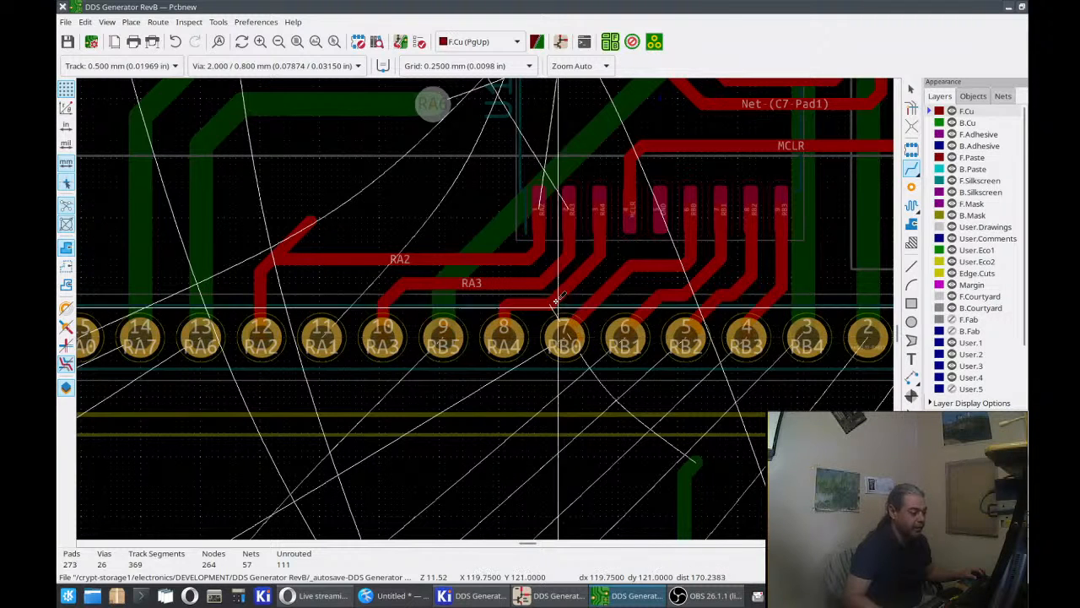
click(572, 218)
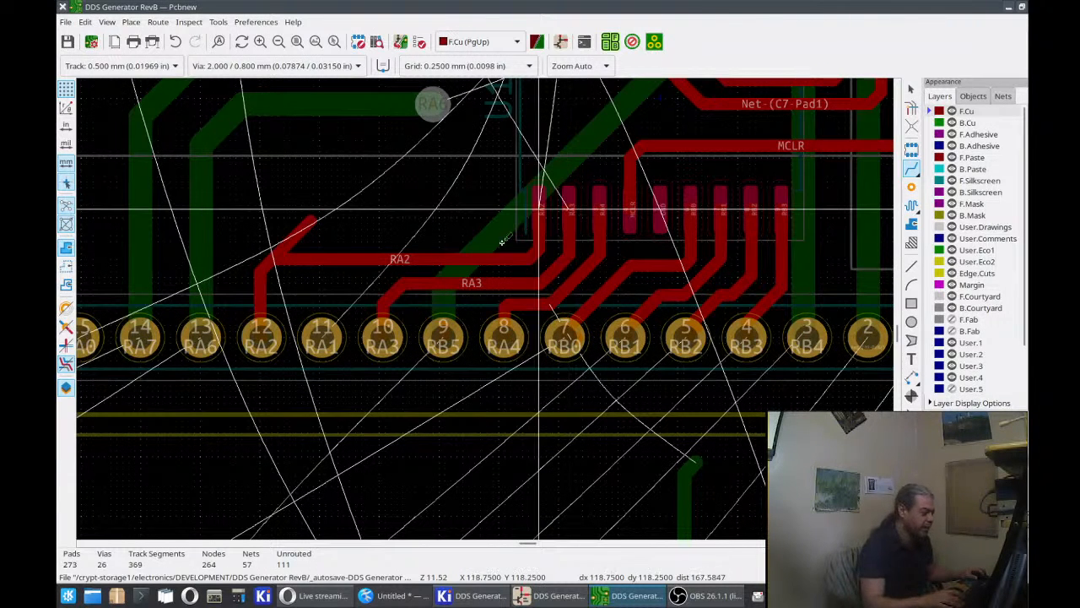
click(309, 221)
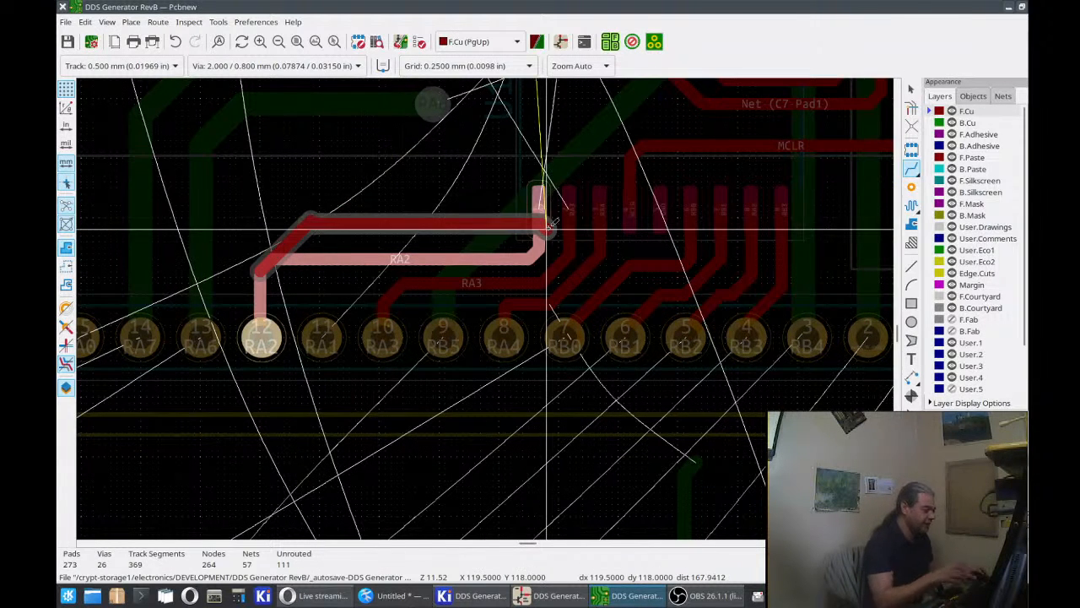
key(Escape)
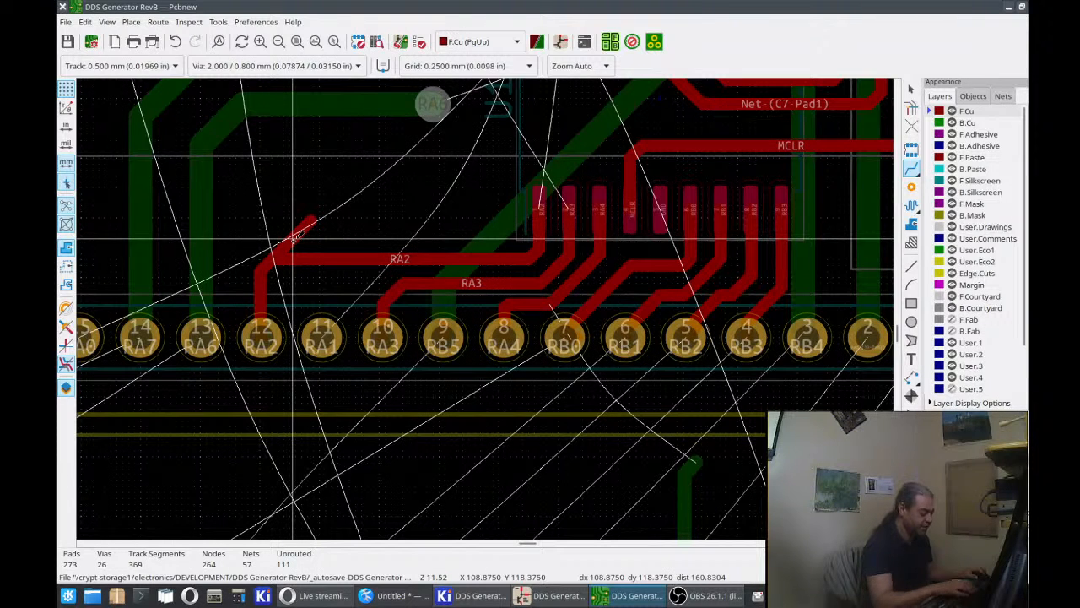
click(293, 239)
key(Escape)
key(Escape)
Try to move the diagonal RA2 track stub above header pin 12.
drag(335, 222, 308, 205)
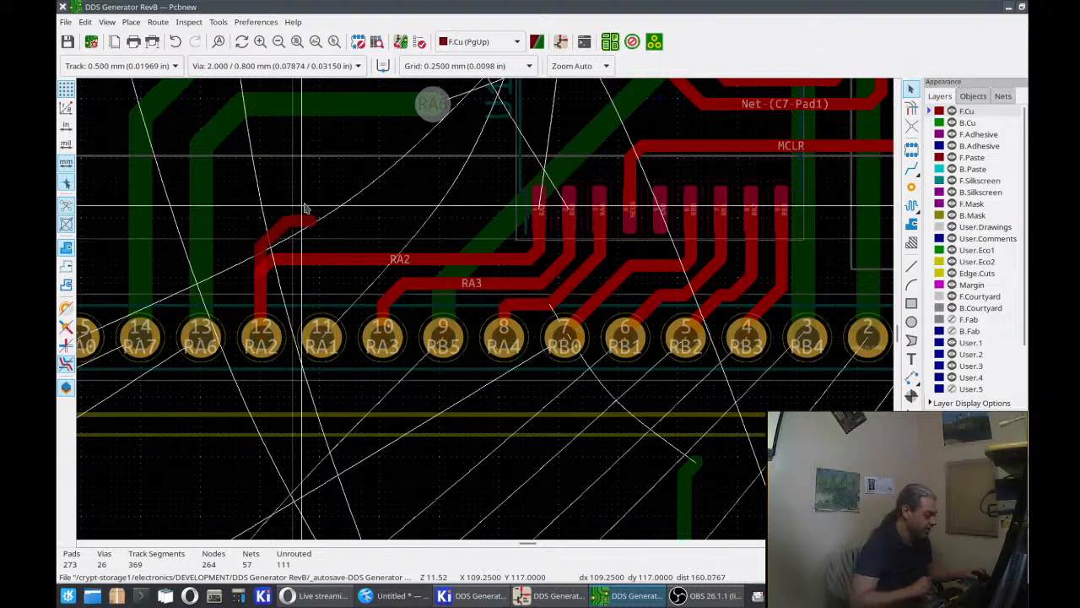
key(ctrl+z)
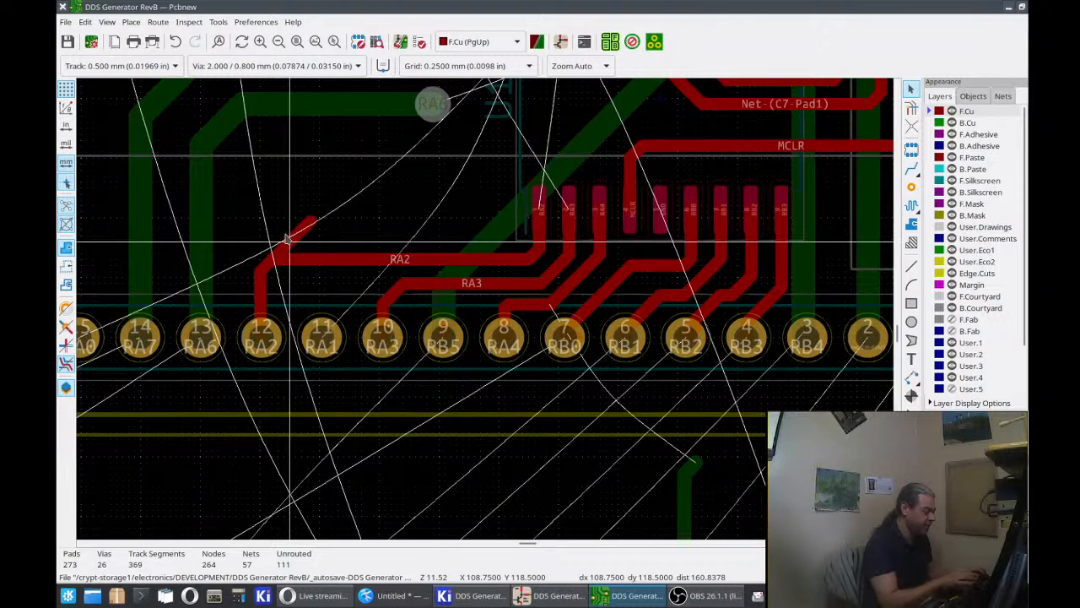
mouse_move(289, 241)
mouse_down()
mouse_move(265, 178)
mouse_move(263, 206)
mouse_move(287, 241)
mouse_up()
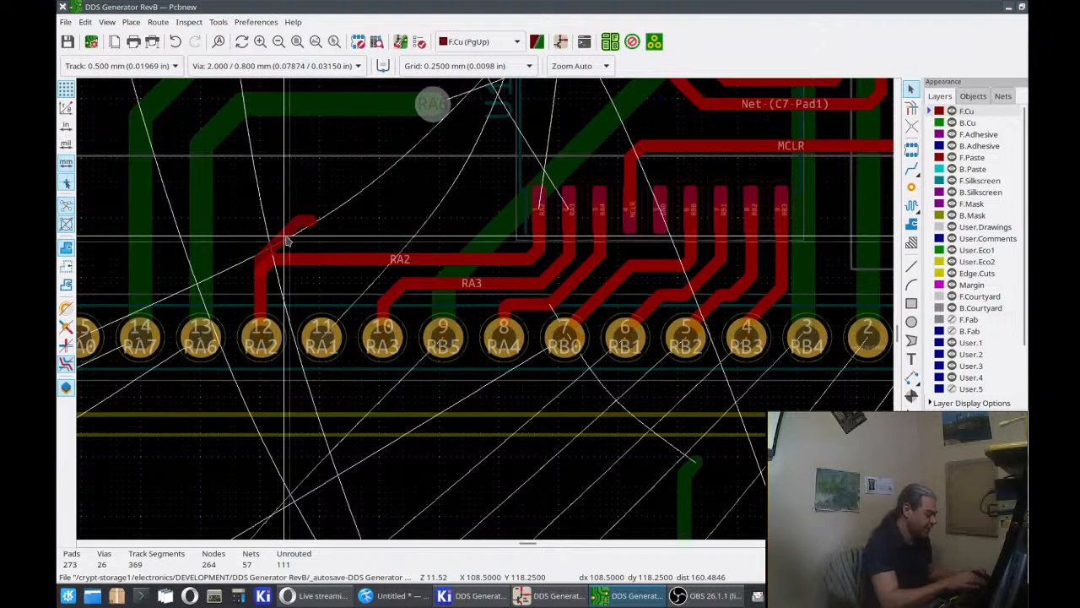
Delete the leftover diagonal RA2 segment protruding above header pin 12.
click(291, 239)
mouse_move(314, 236)
mouse_down()
mouse_move(290, 239)
mouse_move(401, 232)
mouse_move(374, 222)
mouse_move(304, 239)
mouse_up()
click(304, 237)
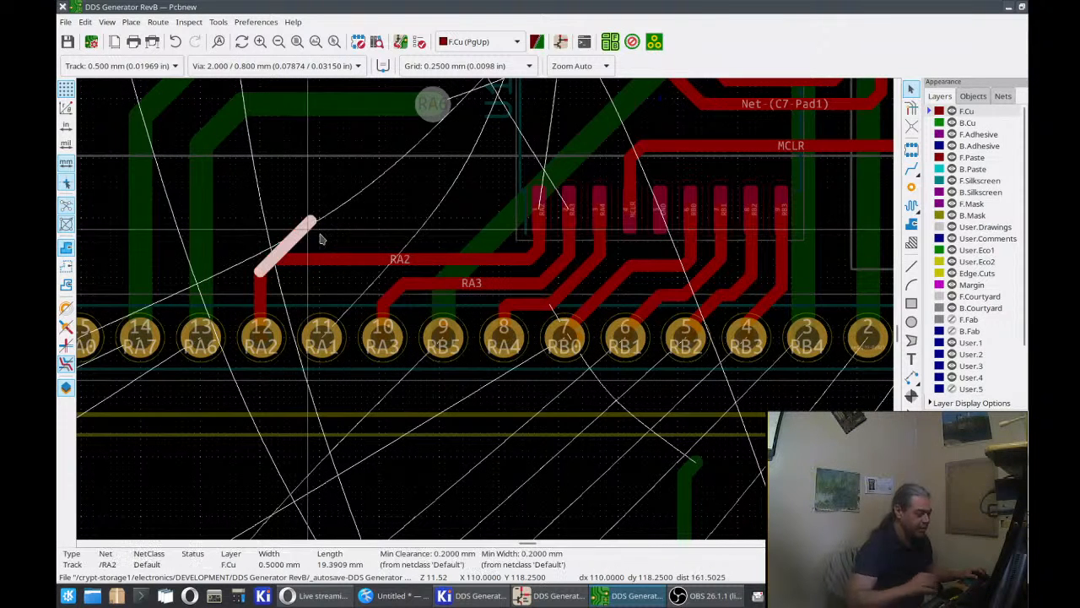
key(Delete)
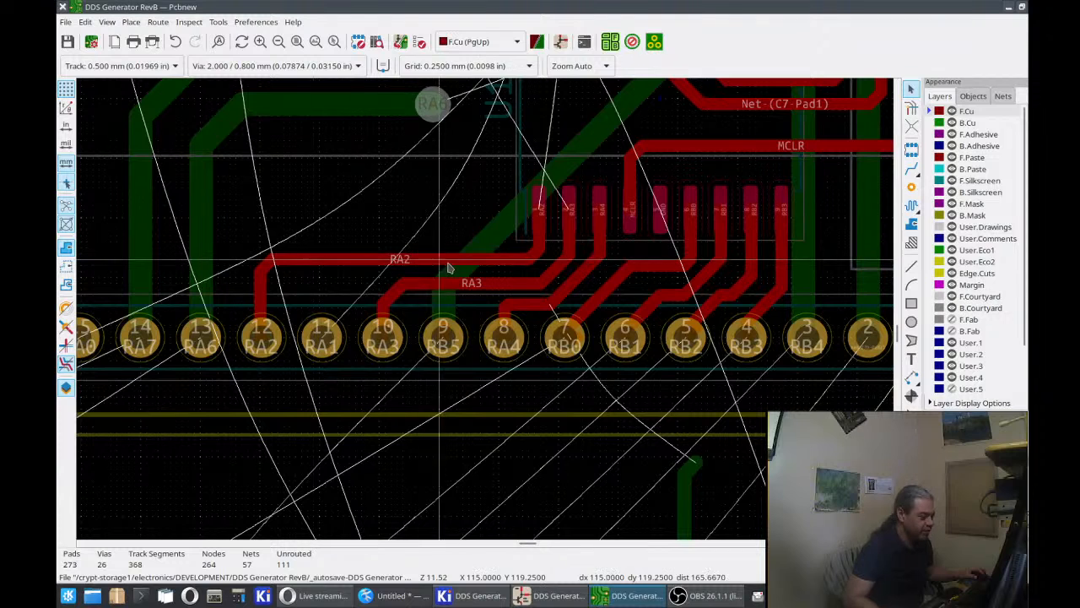
Shift the RA2 track's horizontal section slightly upward, closer to U1, keeping it connected to its neighbouring segments.
click(530, 257)
key(d)
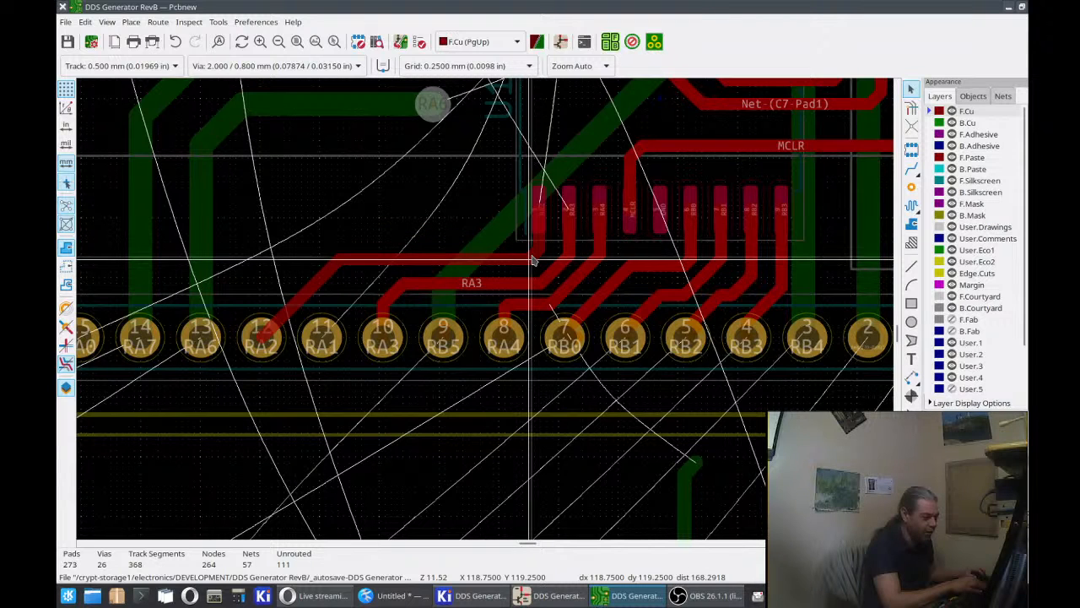
click(533, 259)
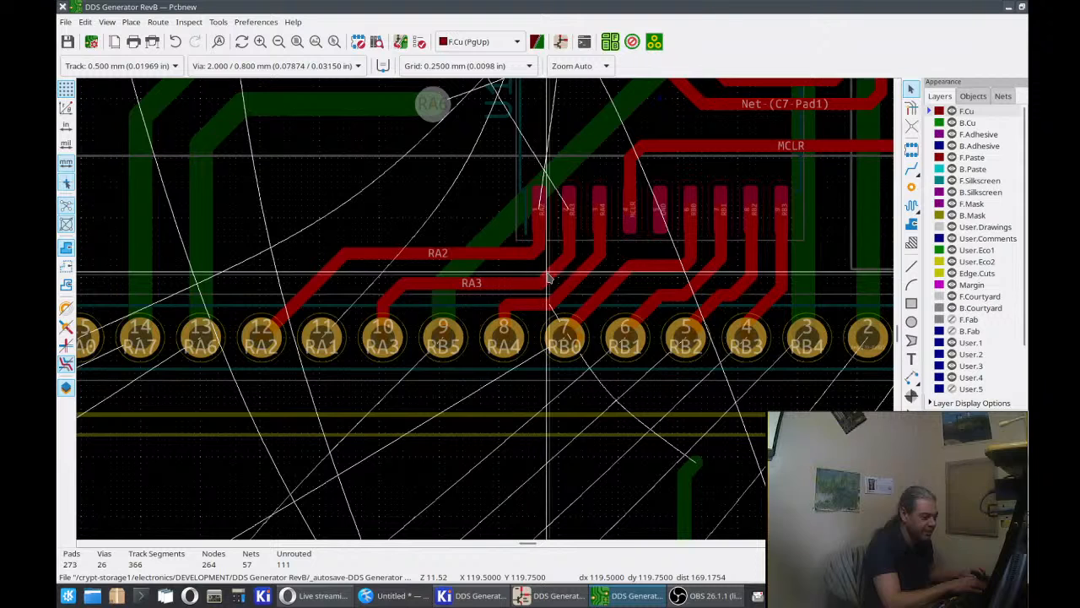
Shift the diagonal section of the RA3 track below U1 pin 2 closer to the RA2 track.
key(d)
key(Escape)
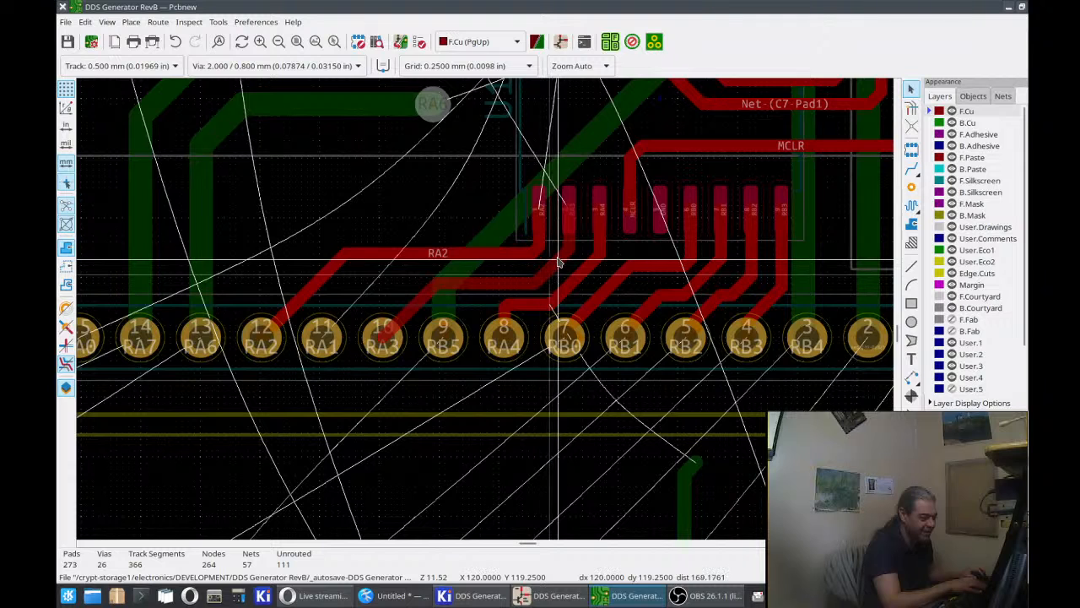
click(558, 259)
click(558, 261)
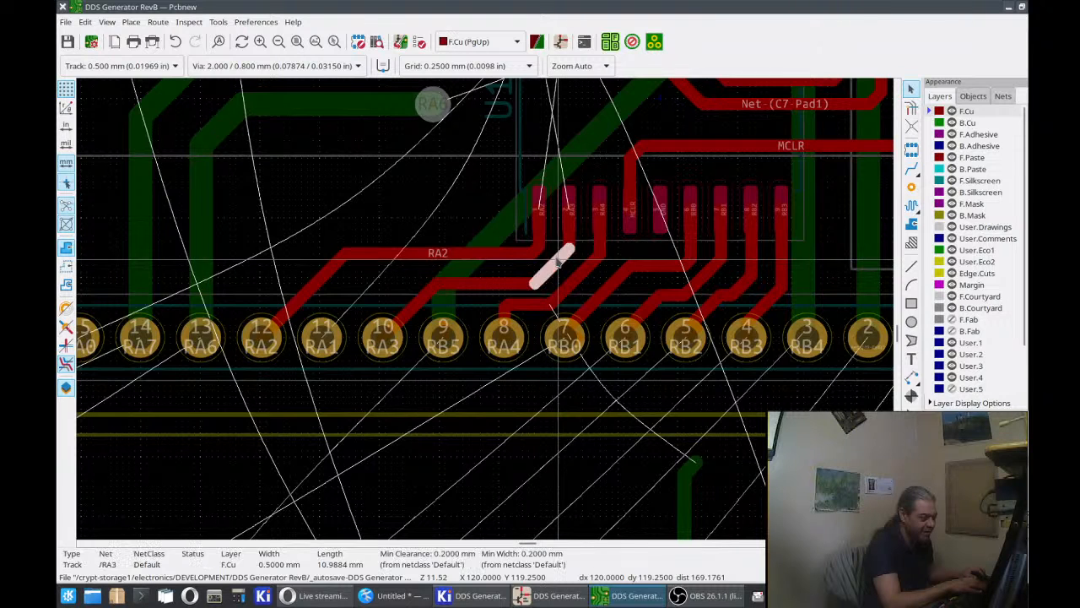
key(d)
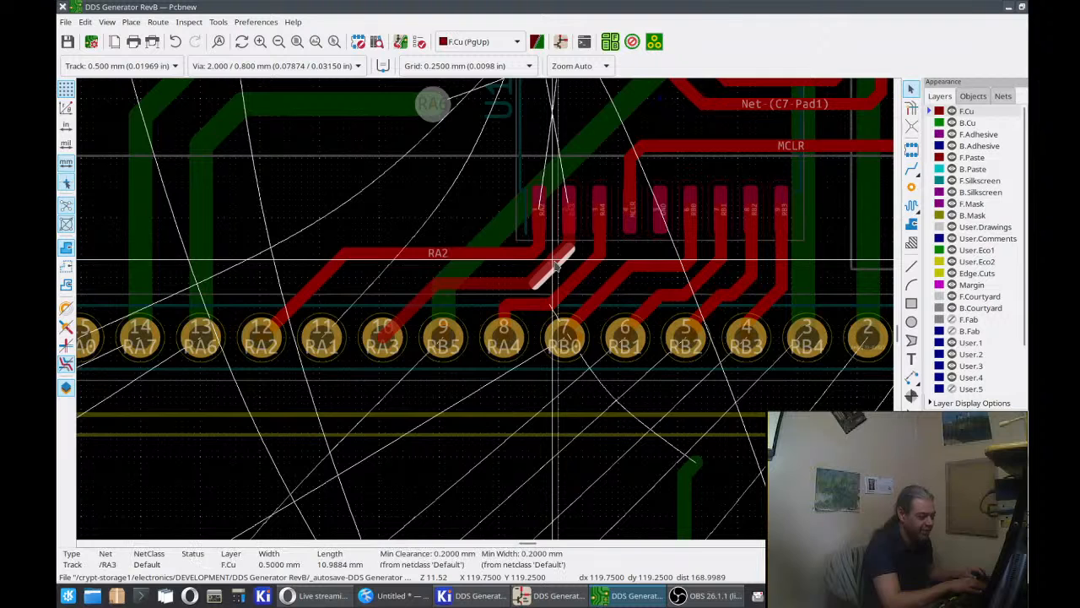
click(554, 262)
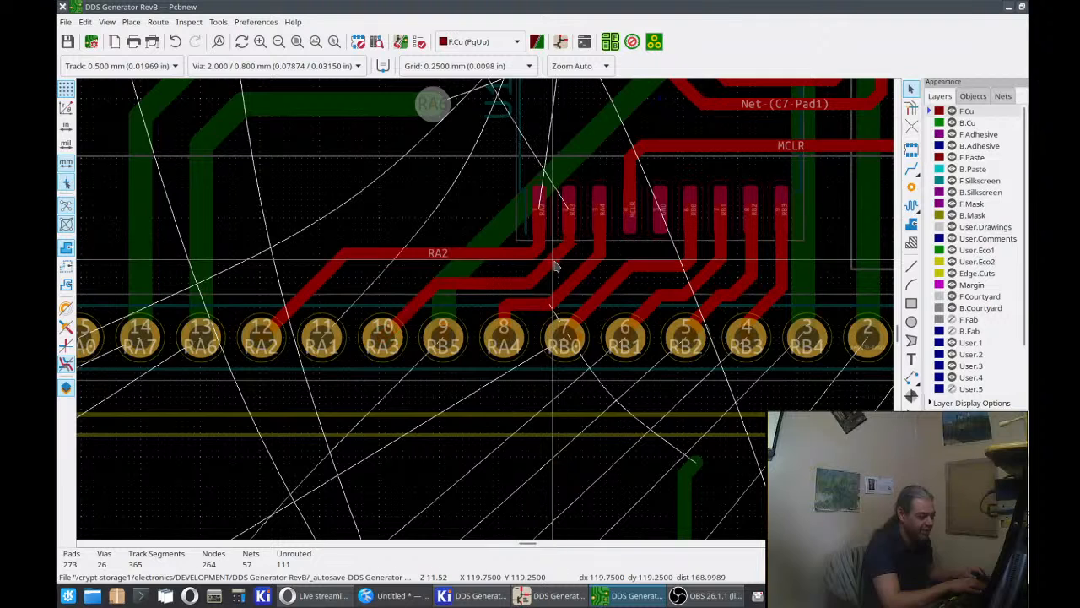
Shift the RA3 track's horizontal section upward so it runs close below the RA2 track.
click(507, 284)
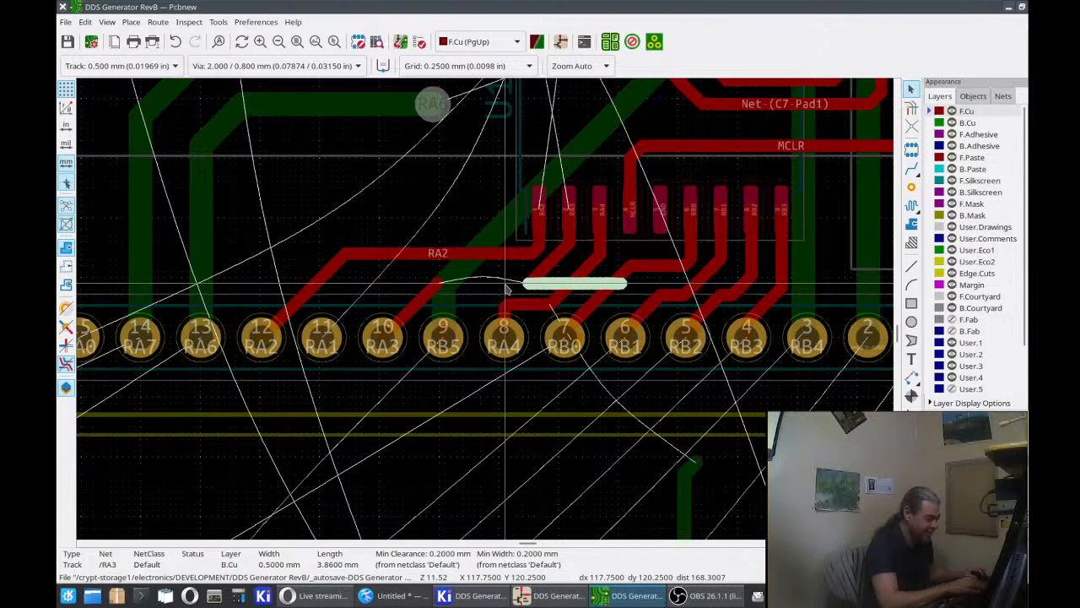
key(Delete)
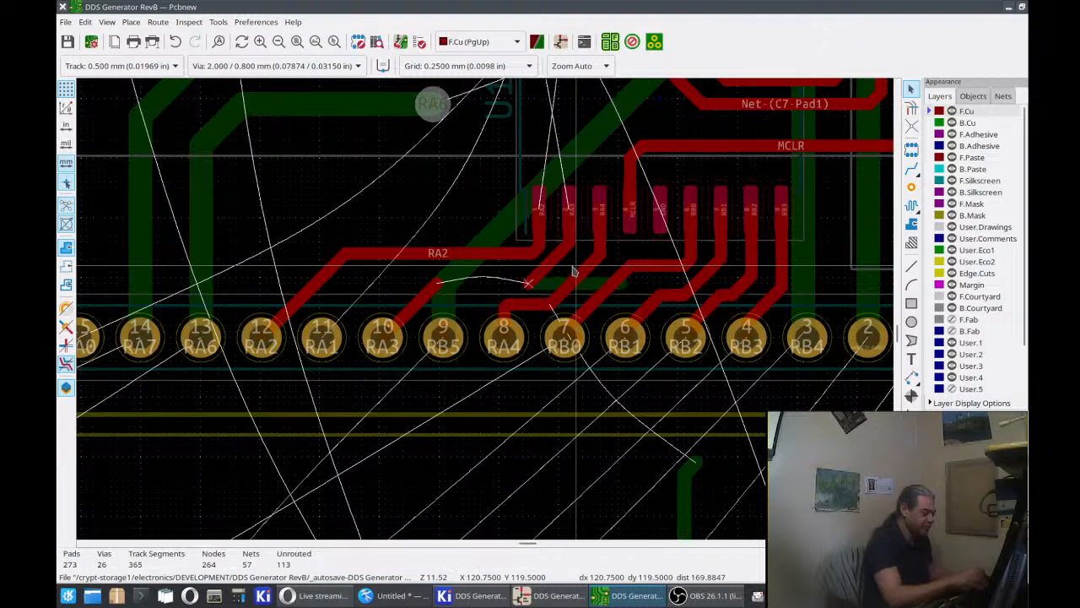
key(ctrl+z)
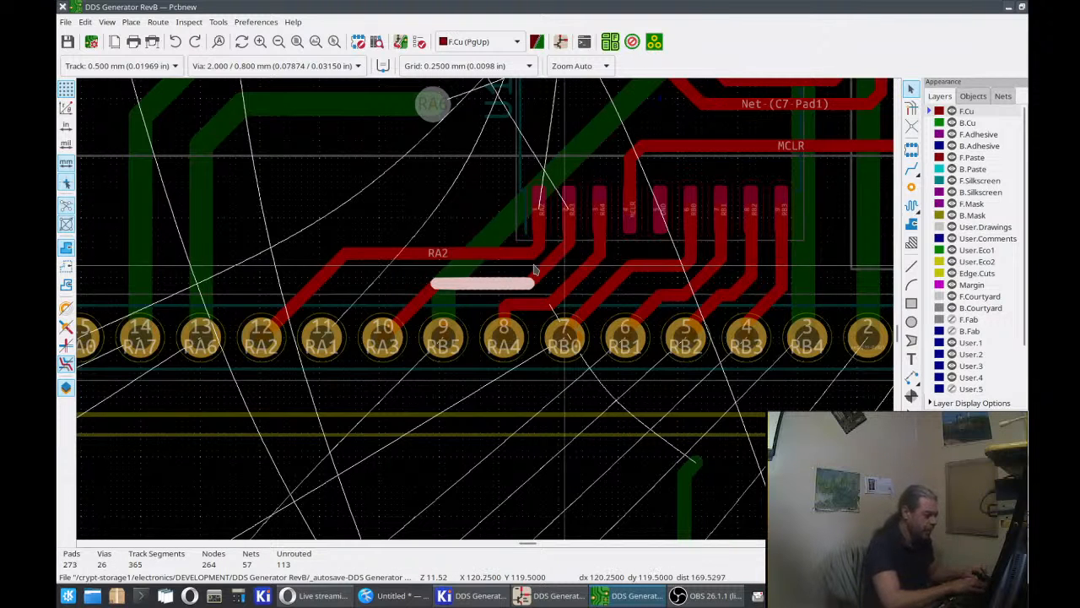
key(Delete)
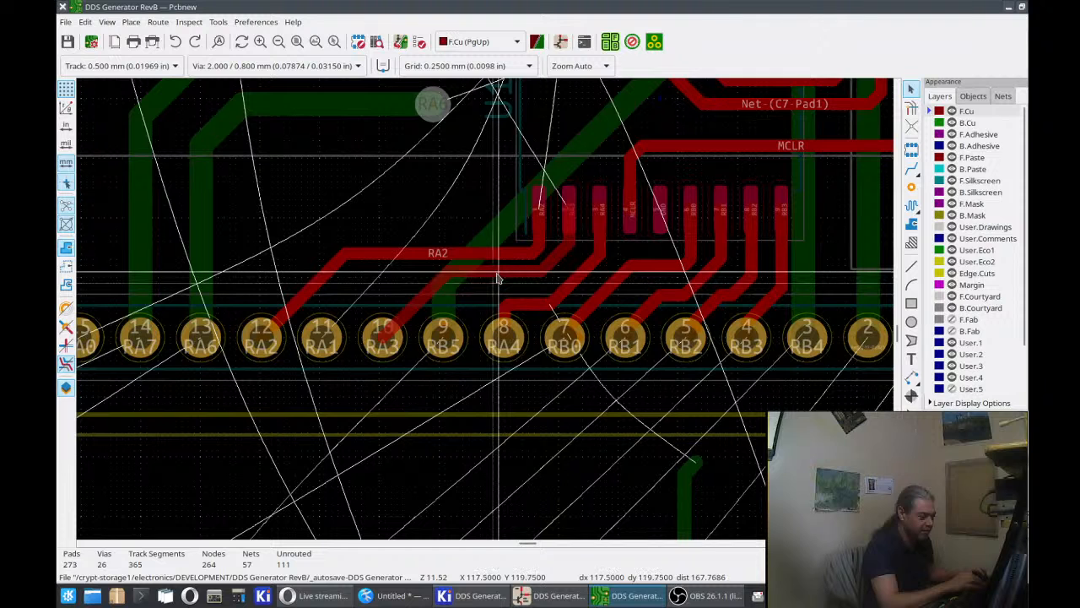
click(498, 275)
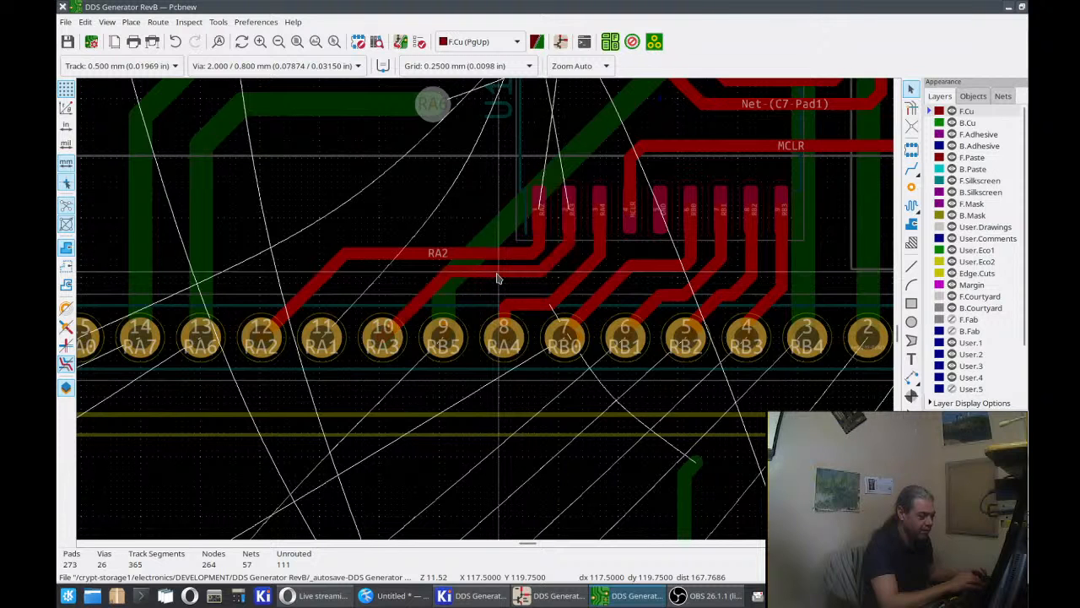
Reroute the header ends of RA3 at pin 10 and RA2 at pin 12 so both tracks leave their pads vertically.
click(912, 169)
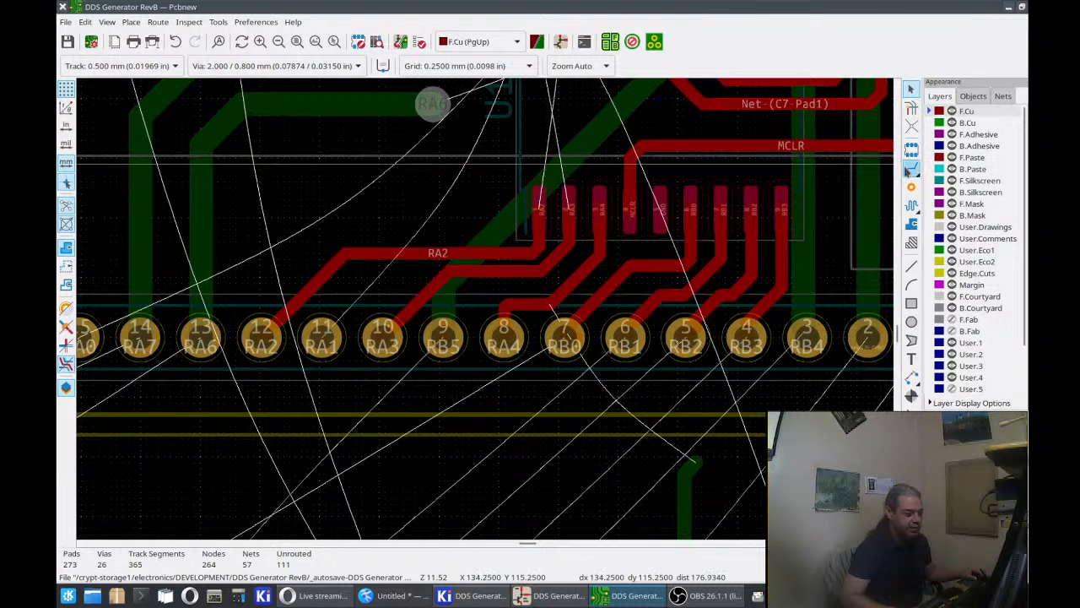
click(384, 336)
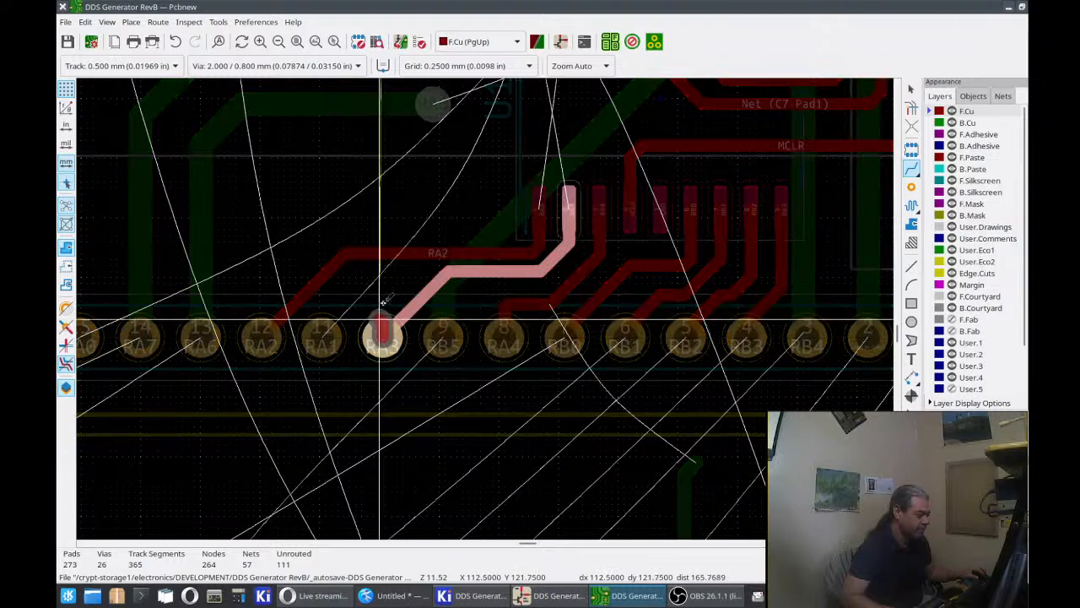
click(447, 268)
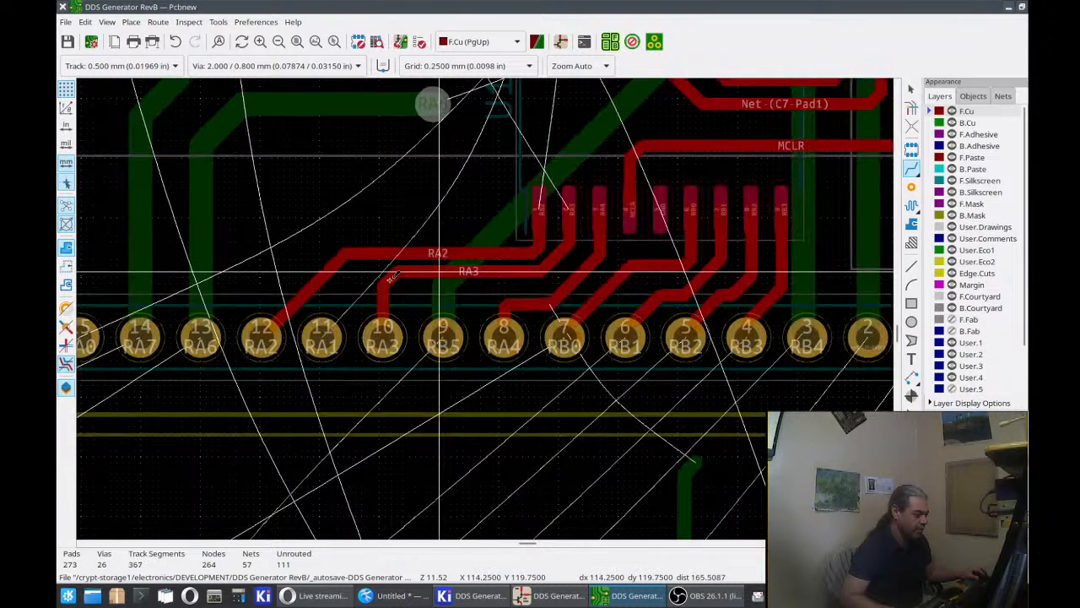
click(263, 334)
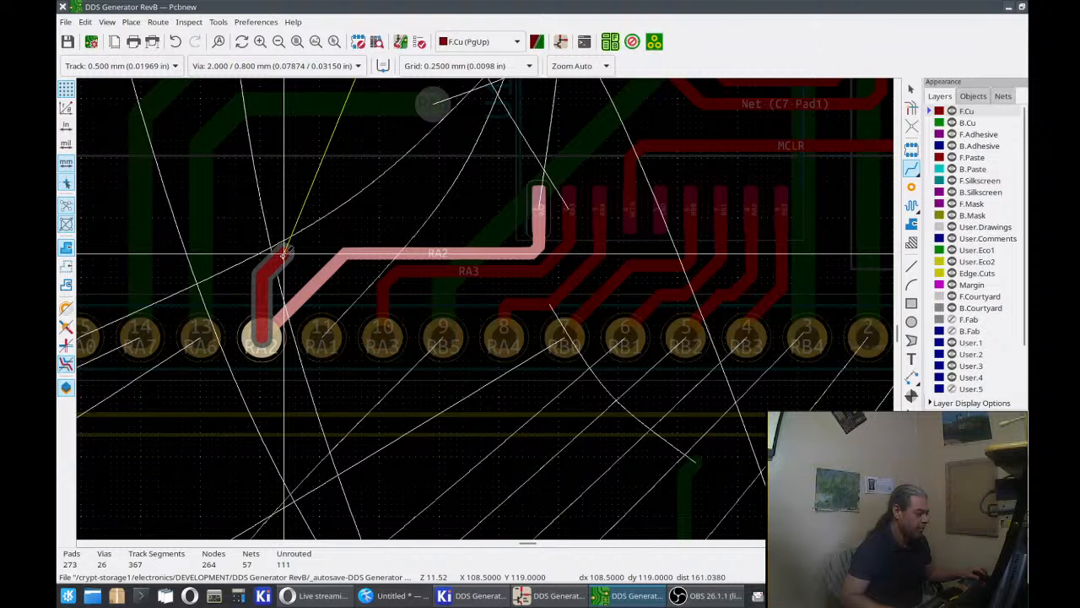
click(321, 251)
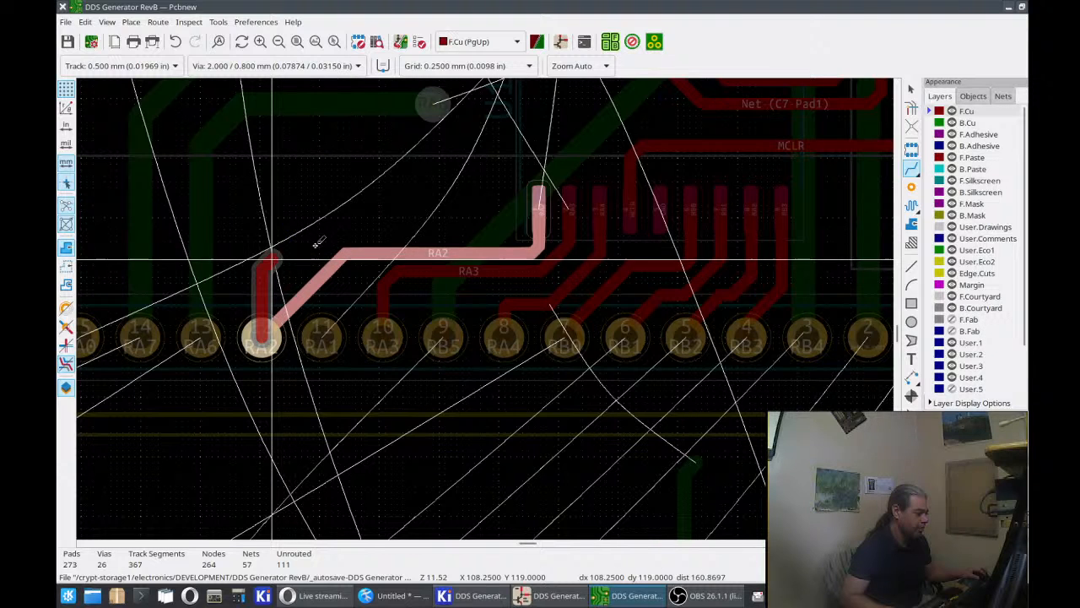
click(359, 251)
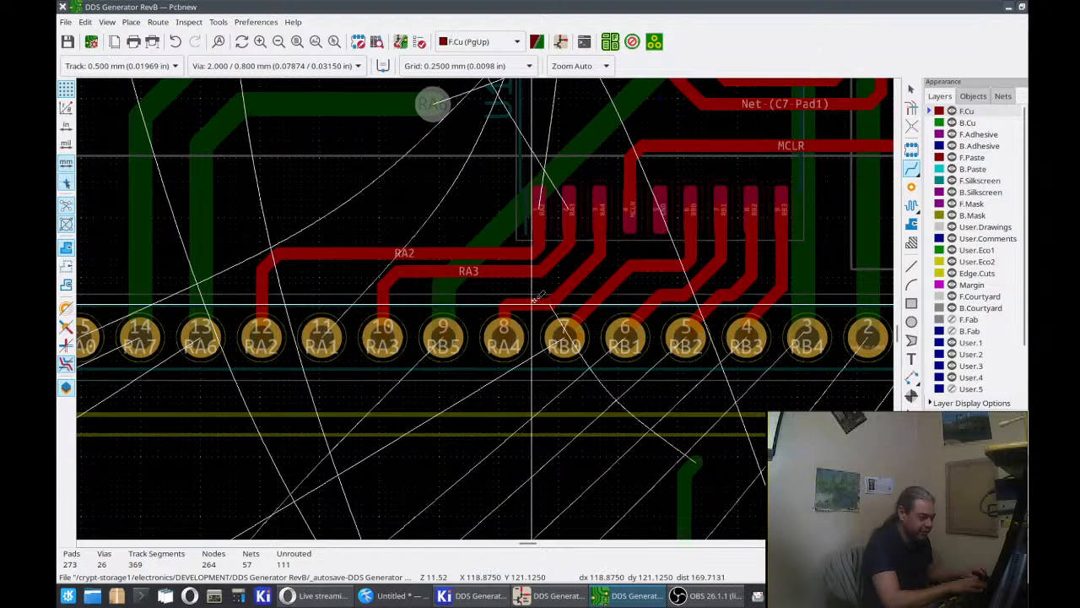
Shift the RA4 track's horizontal section upward and its diagonal section closer to the RA3 track.
click(535, 297)
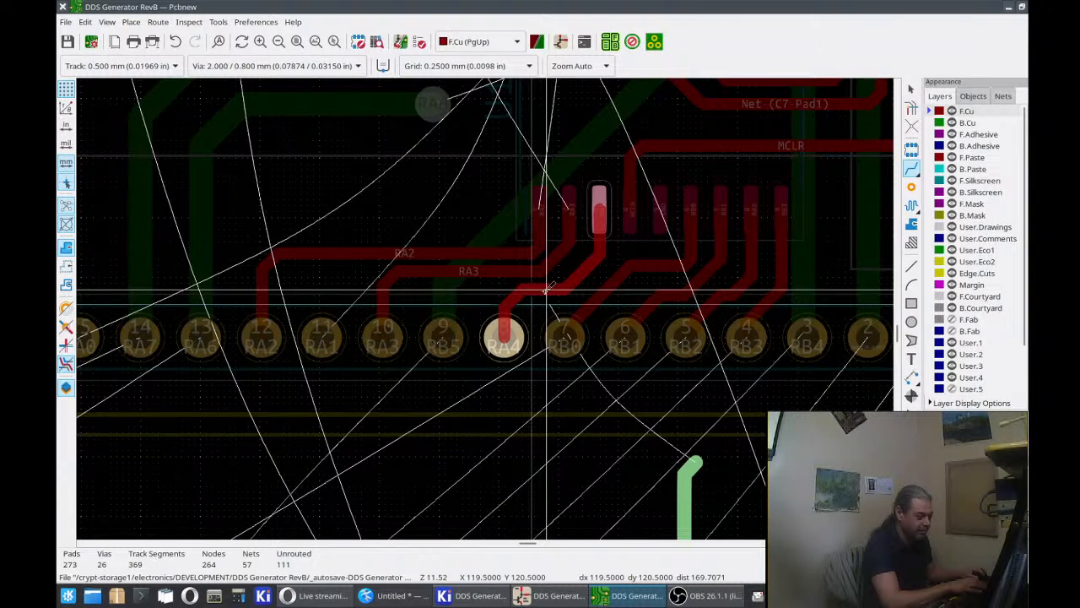
click(546, 289)
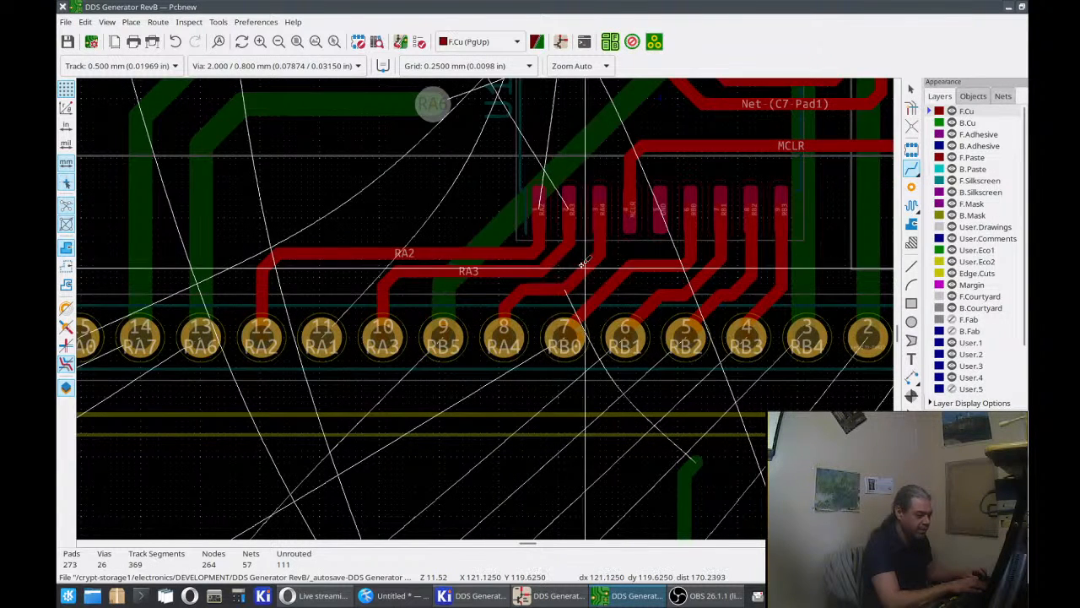
key(d)
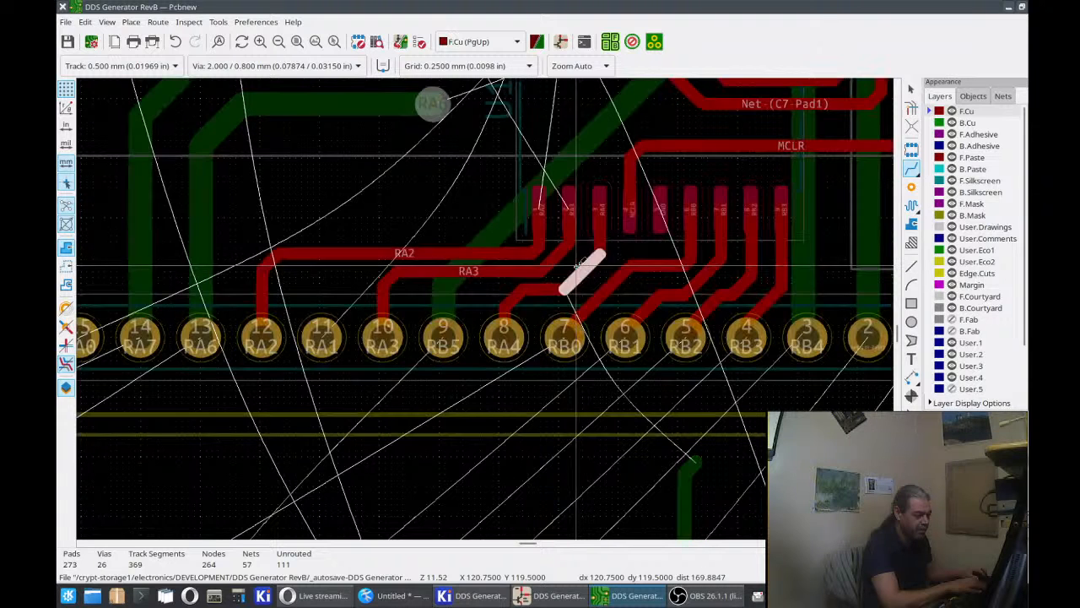
click(579, 264)
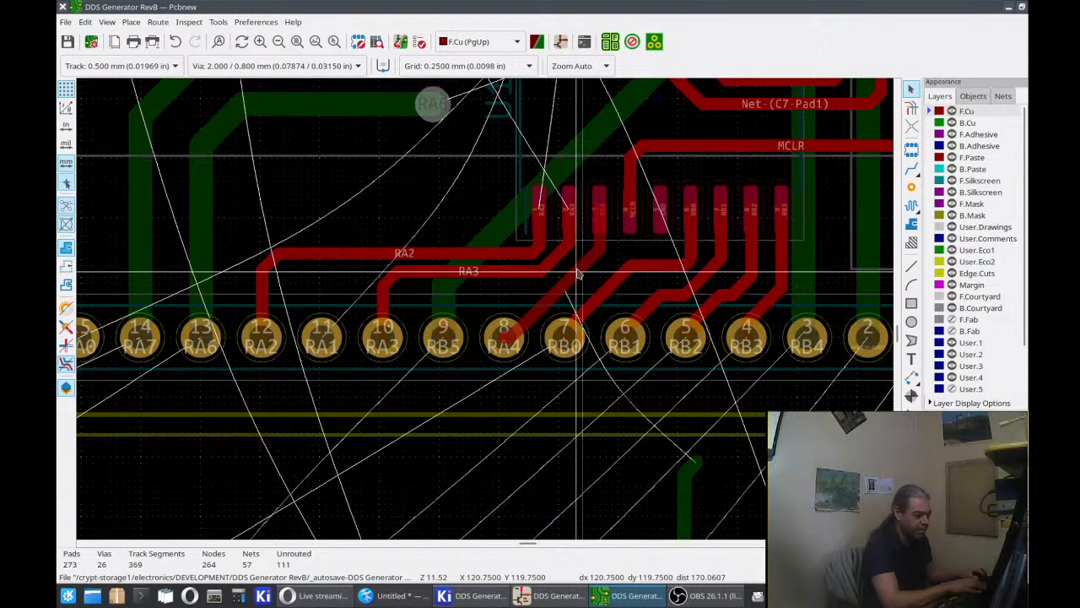
click(571, 266)
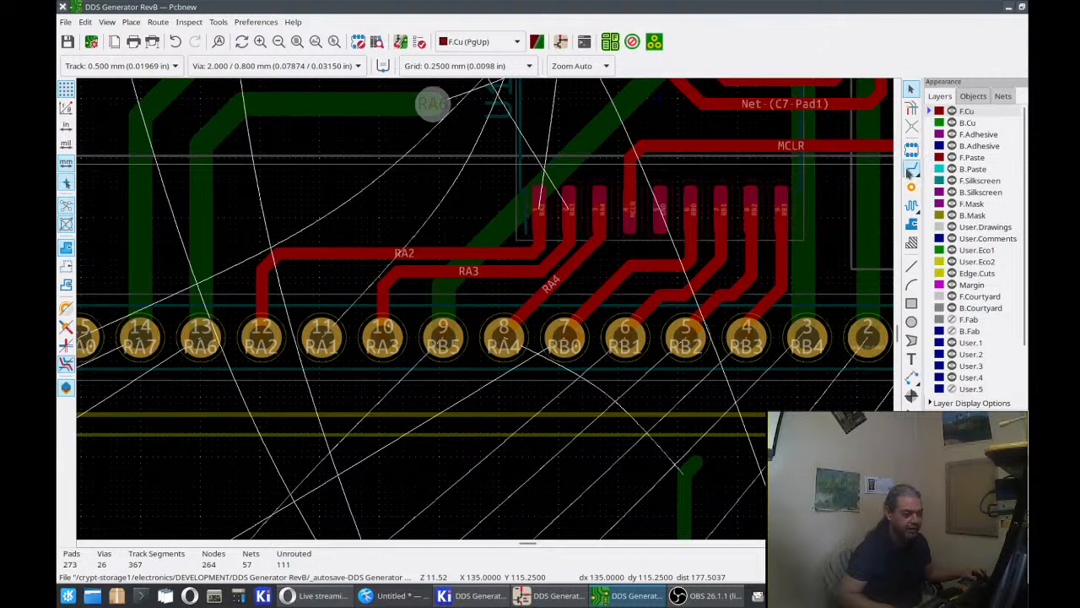
Reroute the header ends of RA4 at pin 8 and RB0 at pin 7 so both tracks leave their pads vertically.
click(912, 170)
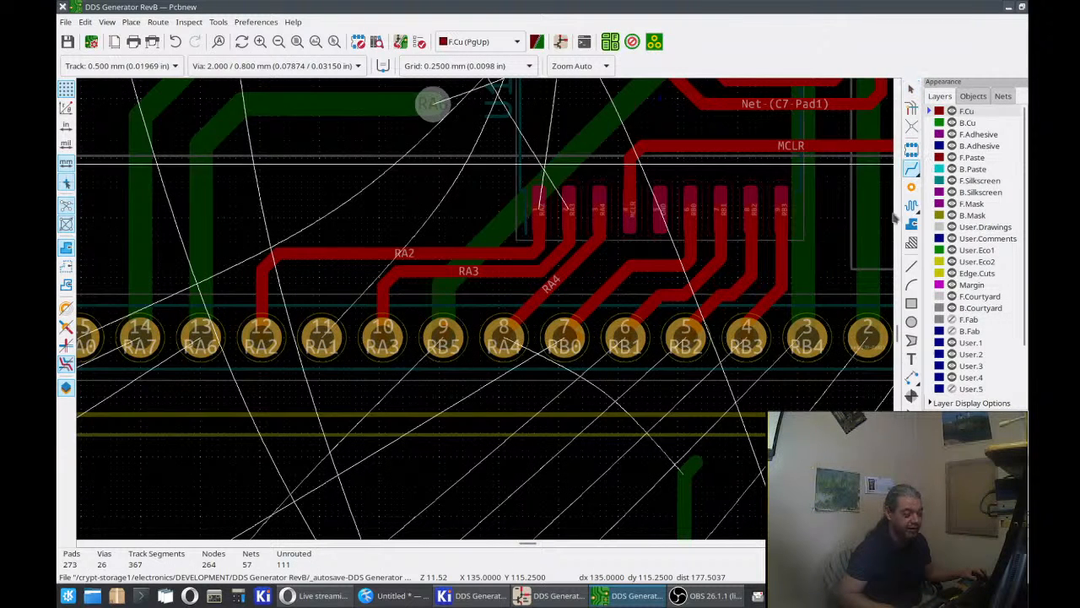
click(503, 333)
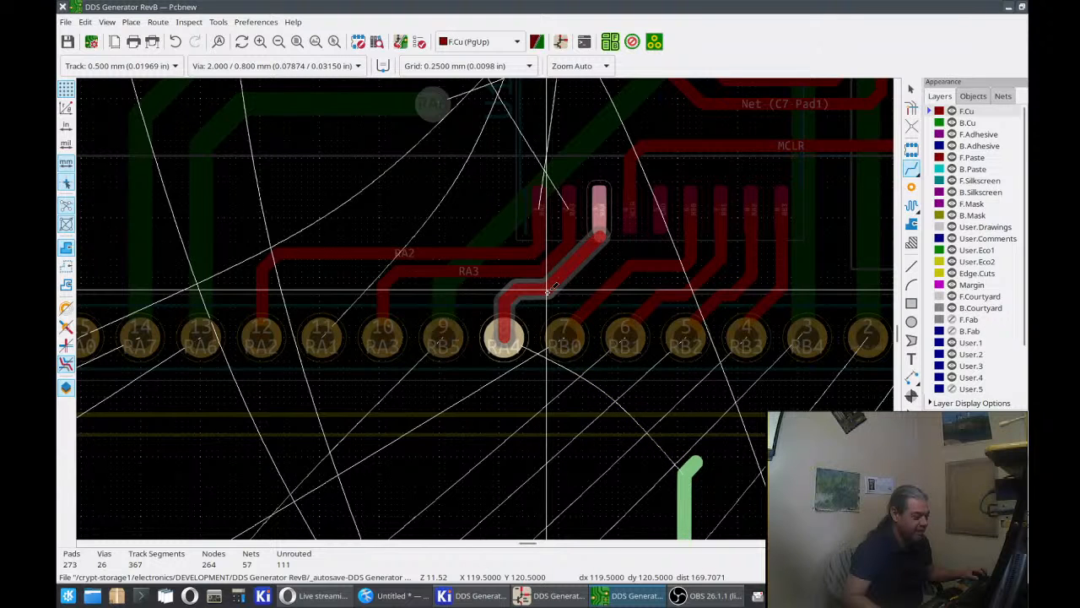
click(547, 290)
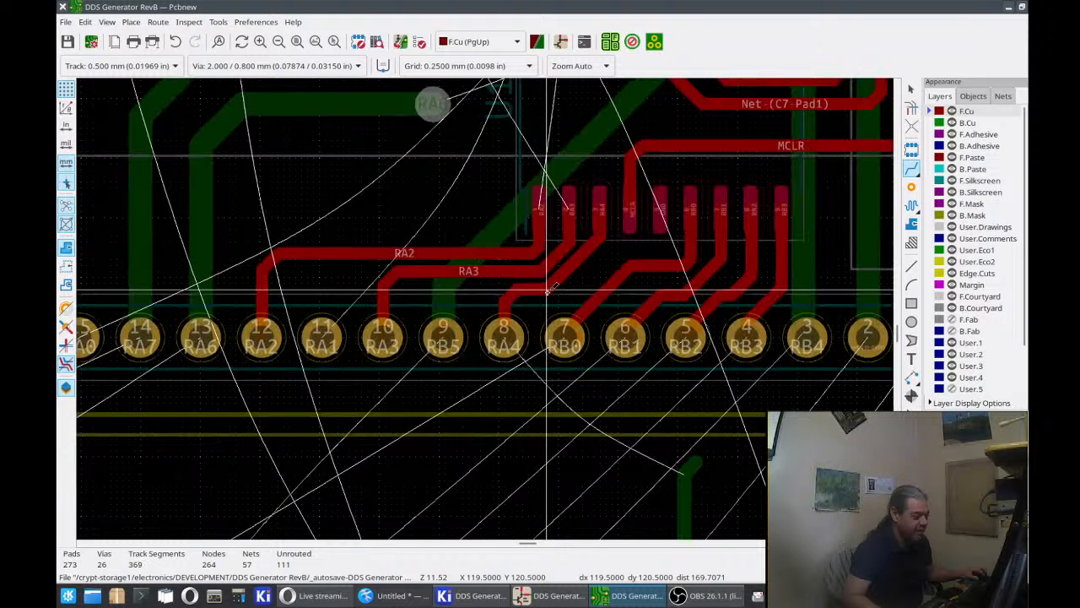
click(569, 328)
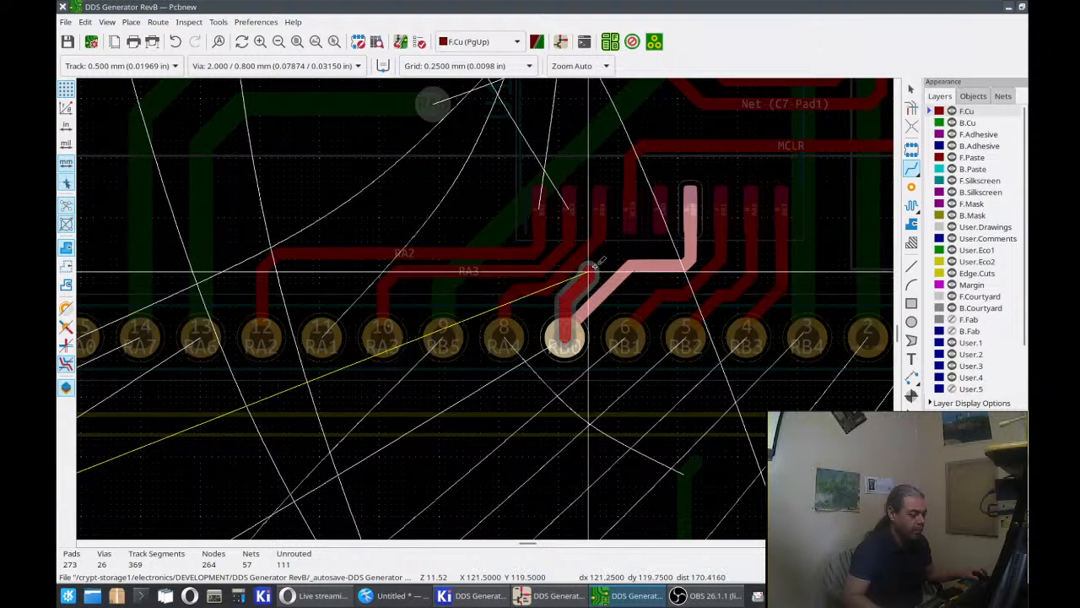
click(685, 262)
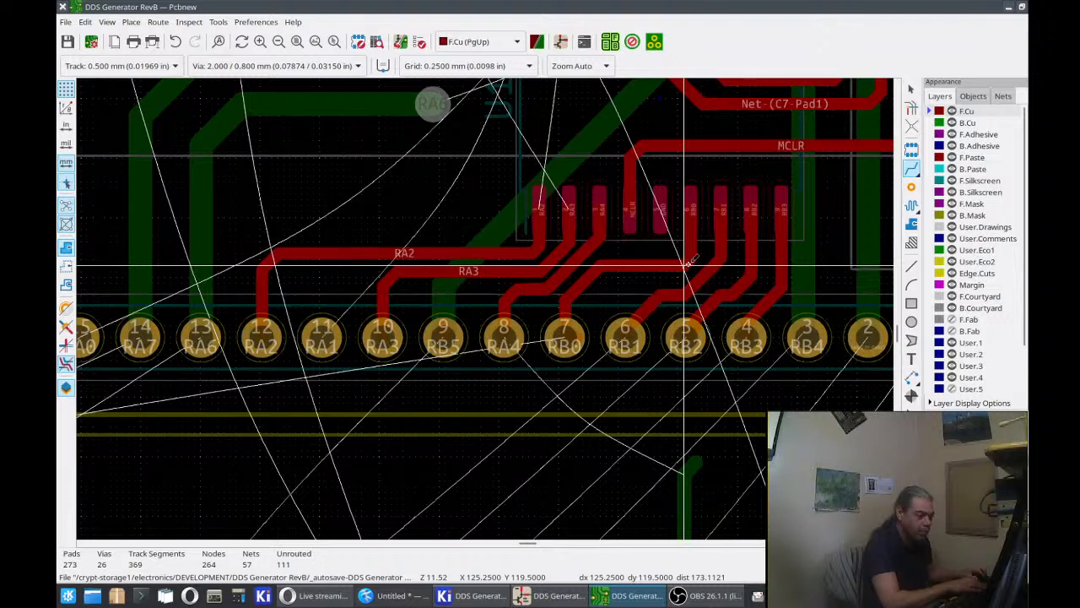
Try to shift the RB0 track's horizontal section upward toward U1, and undo the change.
click(688, 264)
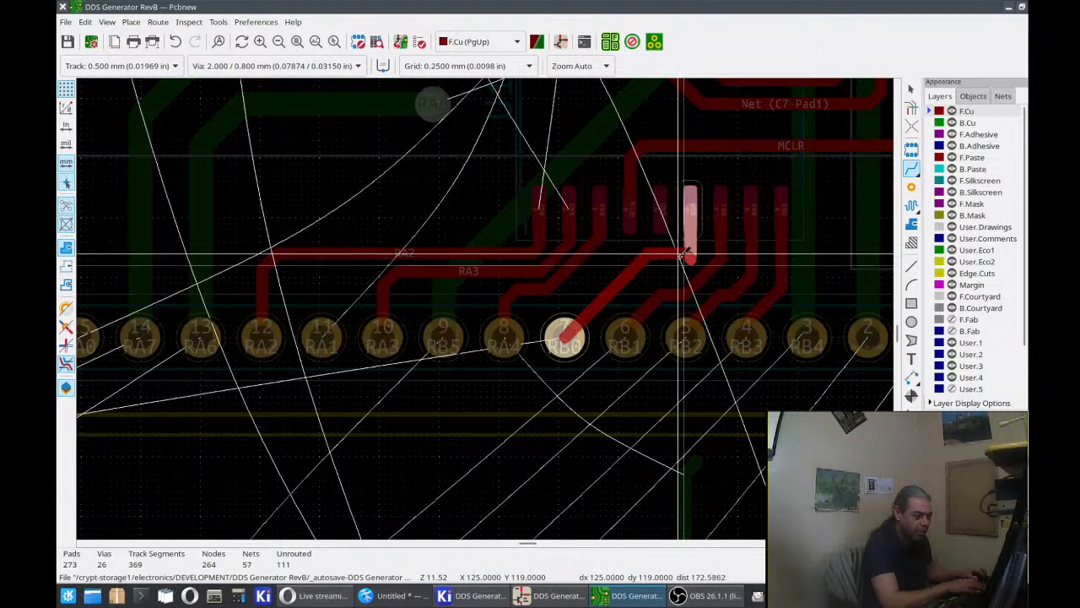
click(676, 255)
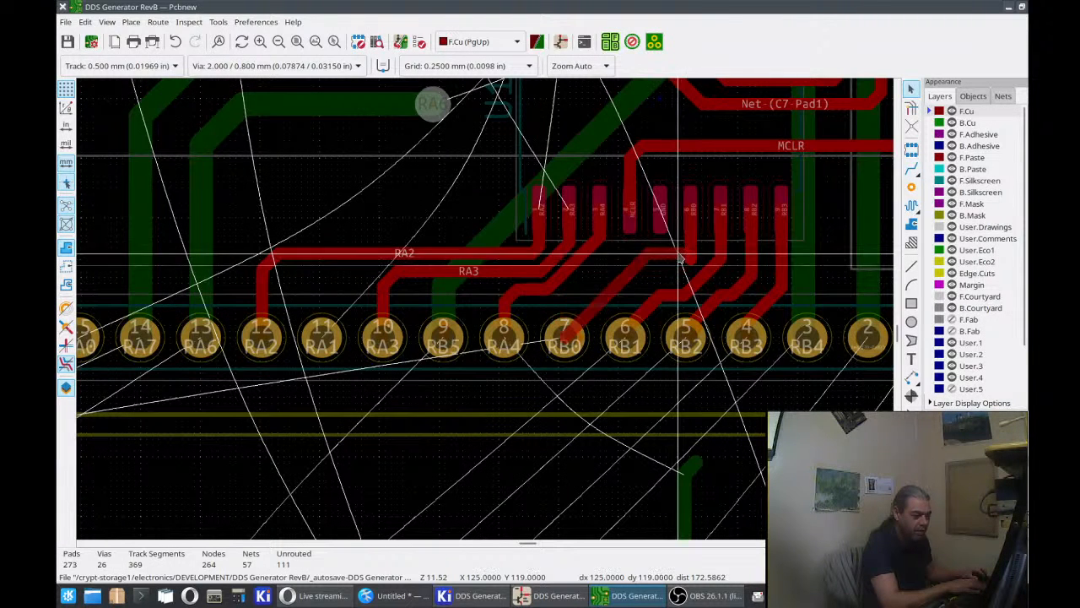
key(ctrl+z)
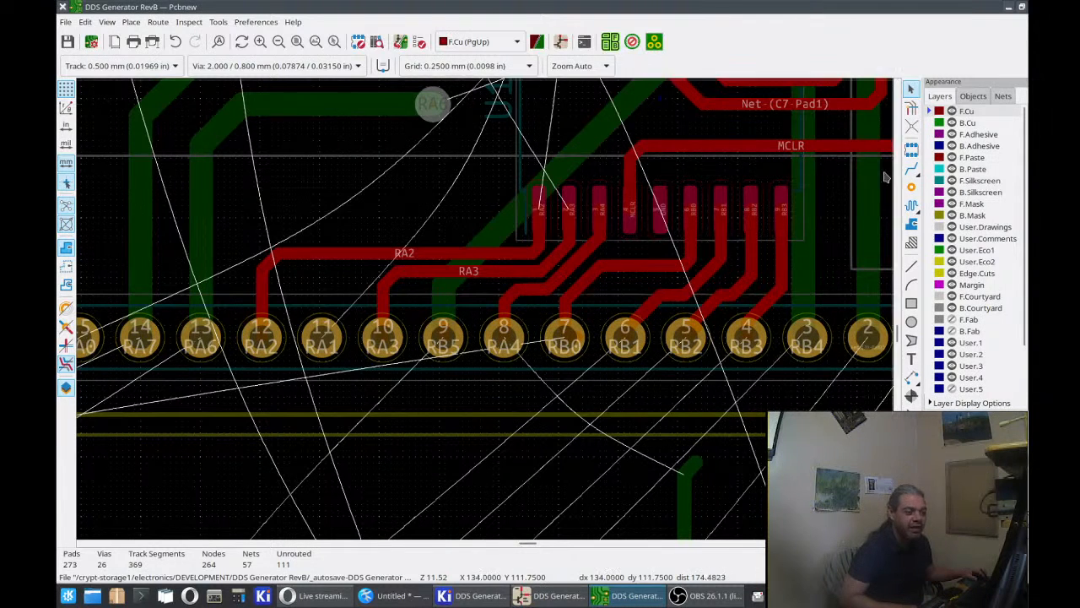
Delete the RB0 track segments between the U1 pad and the diagonal section above header pin 7.
click(690, 241)
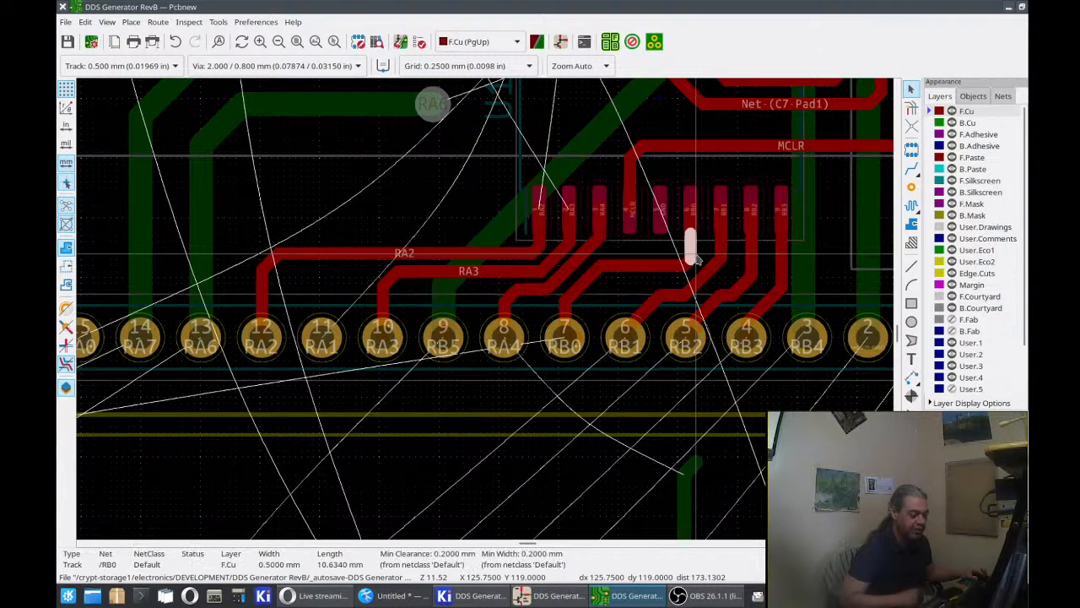
key(Delete)
click(694, 260)
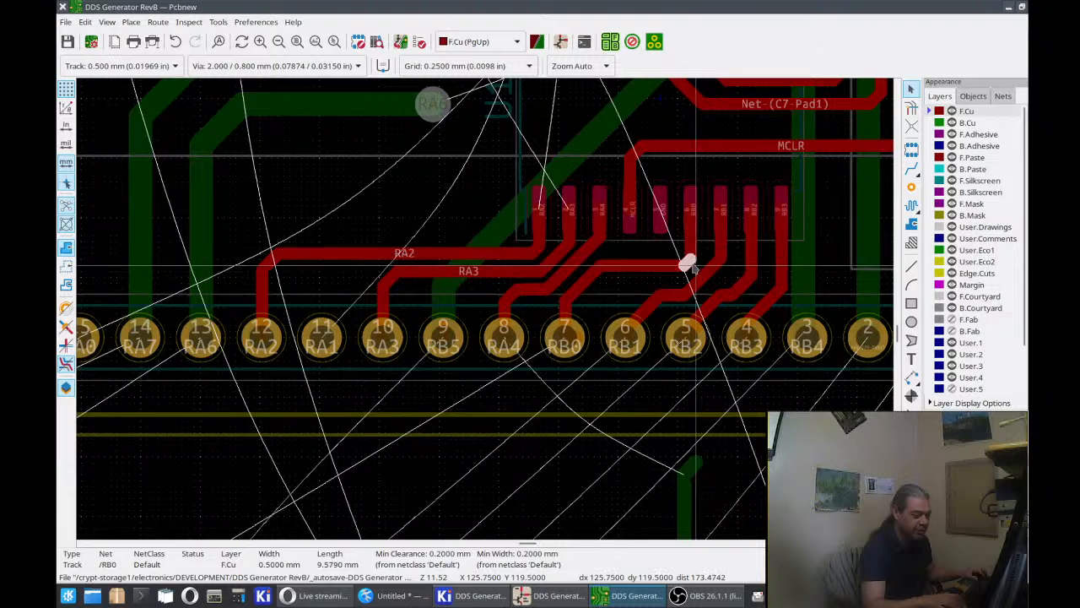
key(Delete)
click(691, 255)
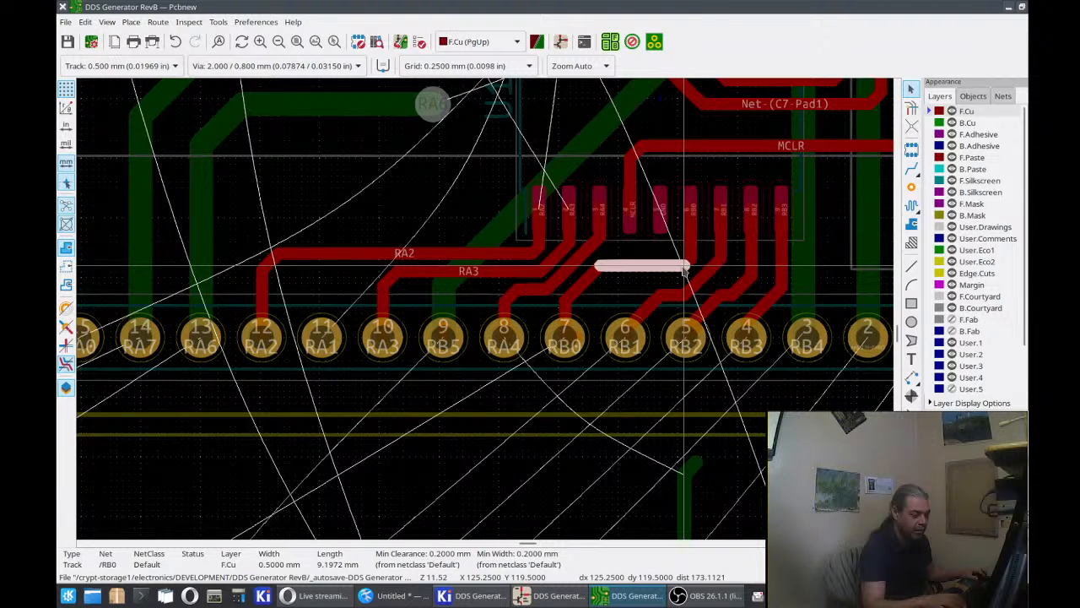
key(Delete)
click(692, 256)
key(Delete)
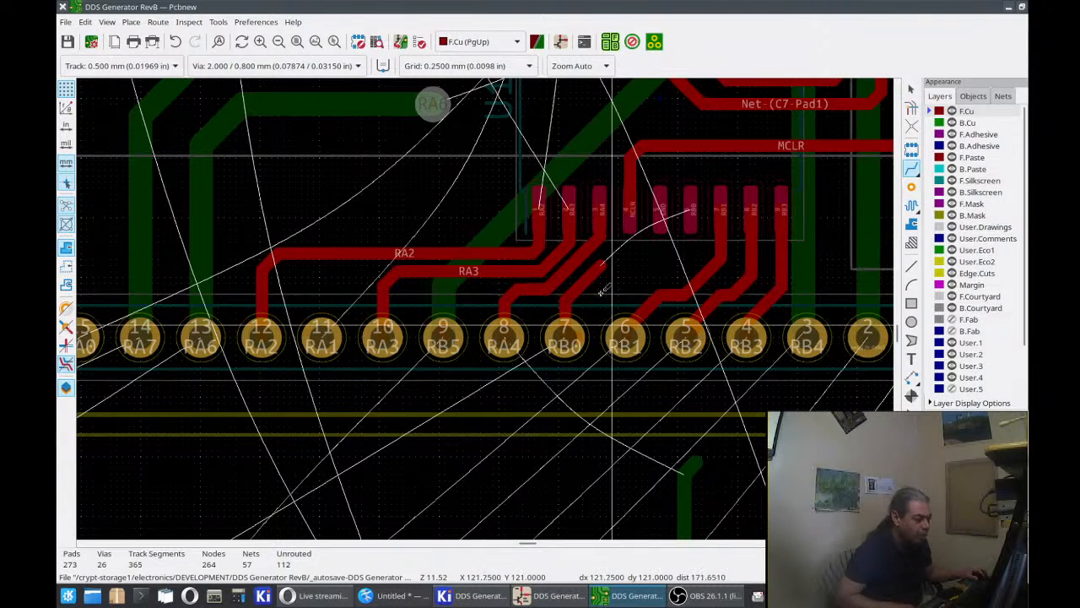
click(598, 211)
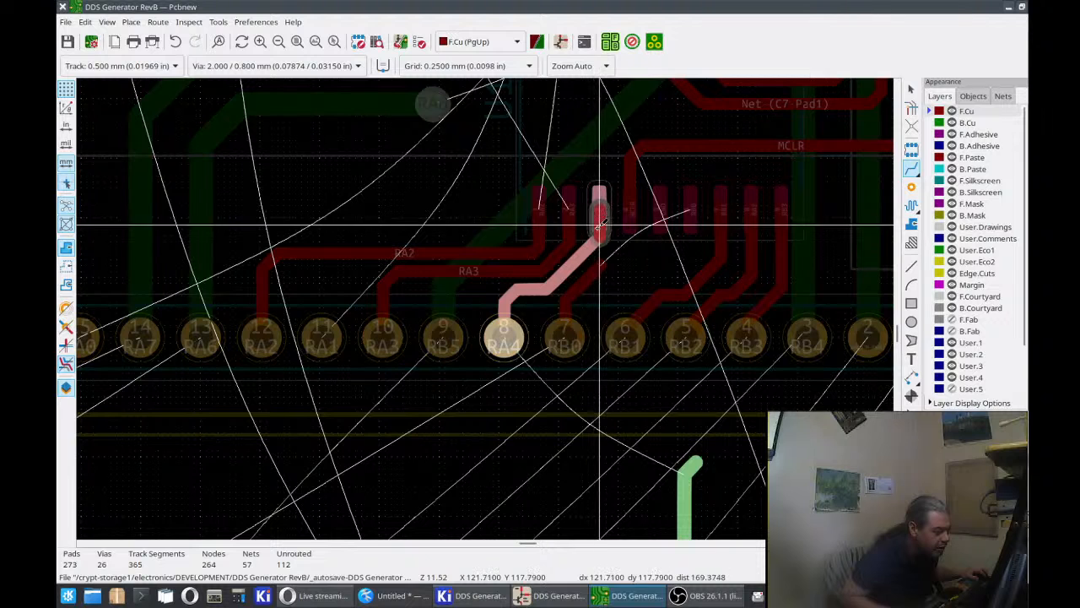
key(Escape)
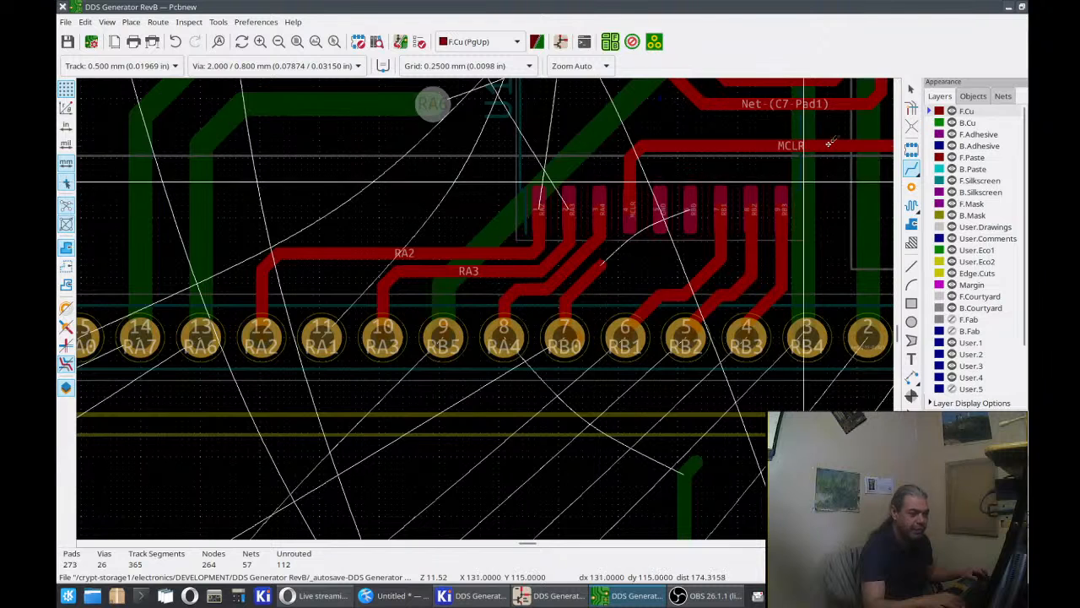
click(910, 89)
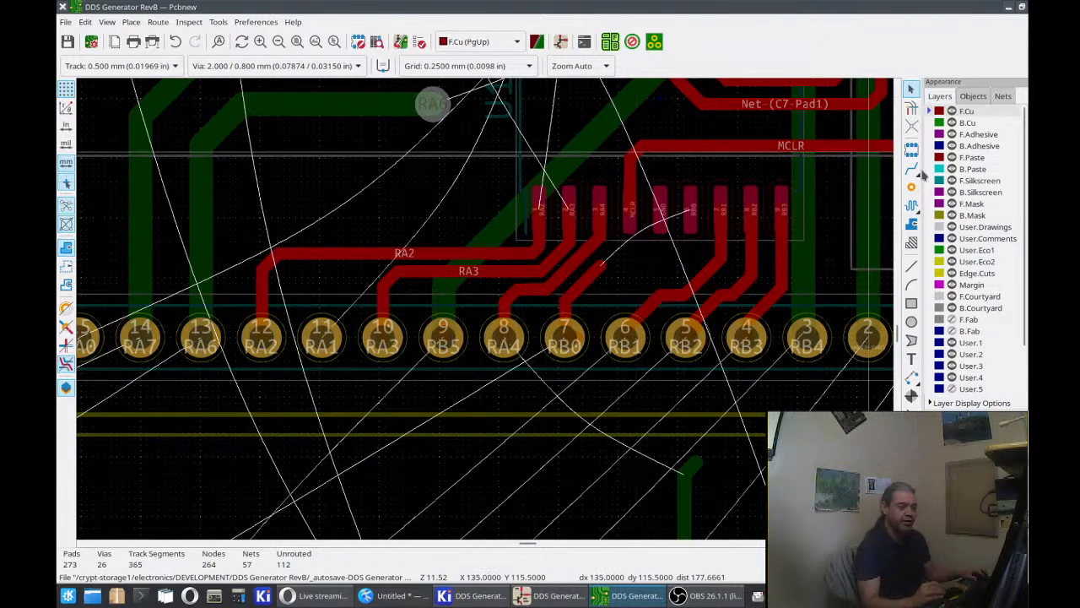
click(912, 169)
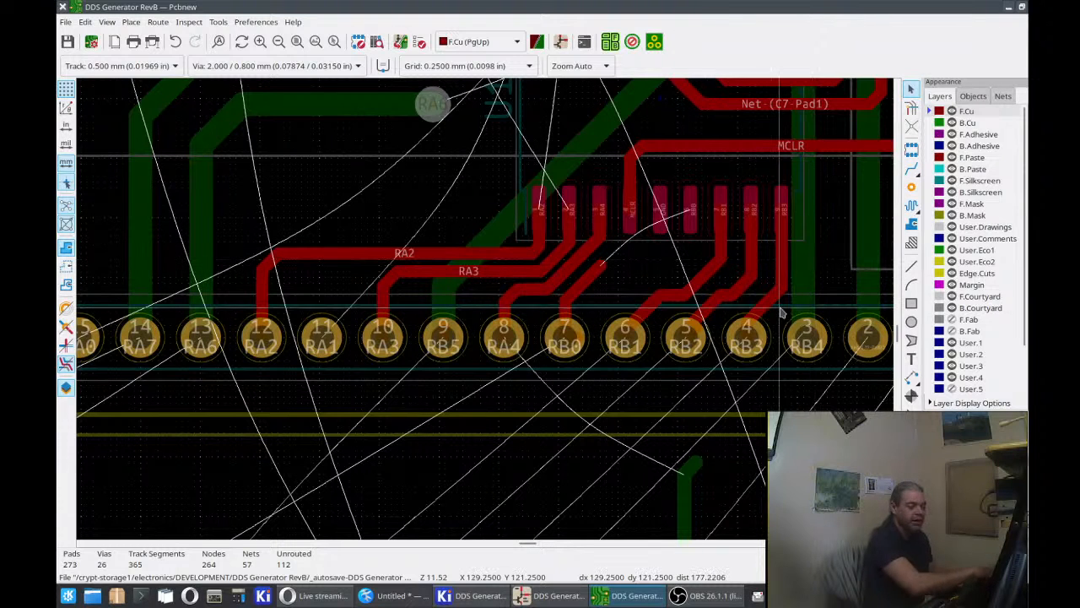
click(600, 277)
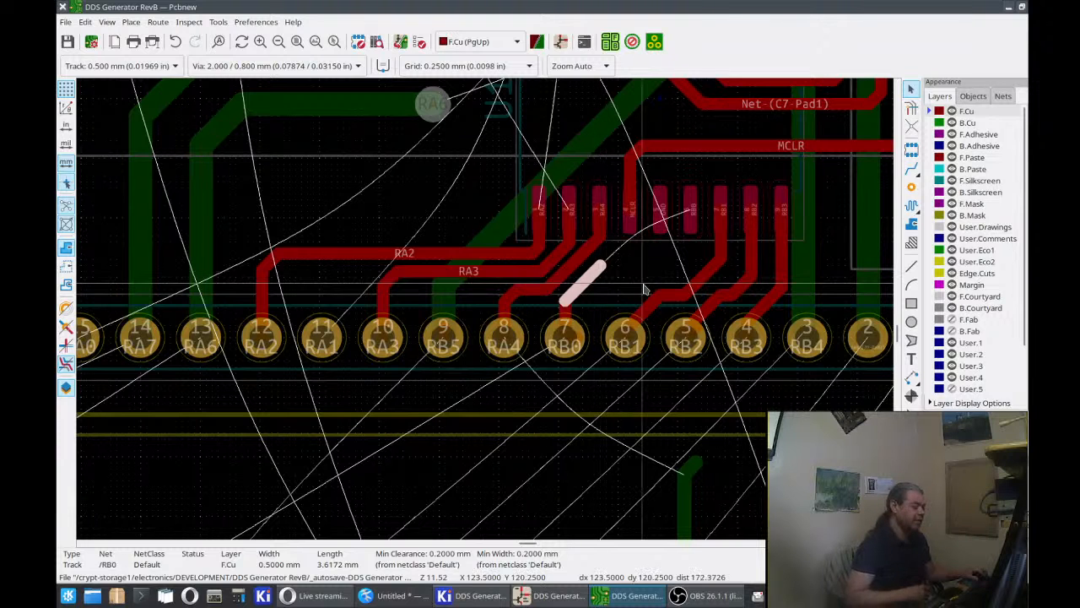
key(Escape)
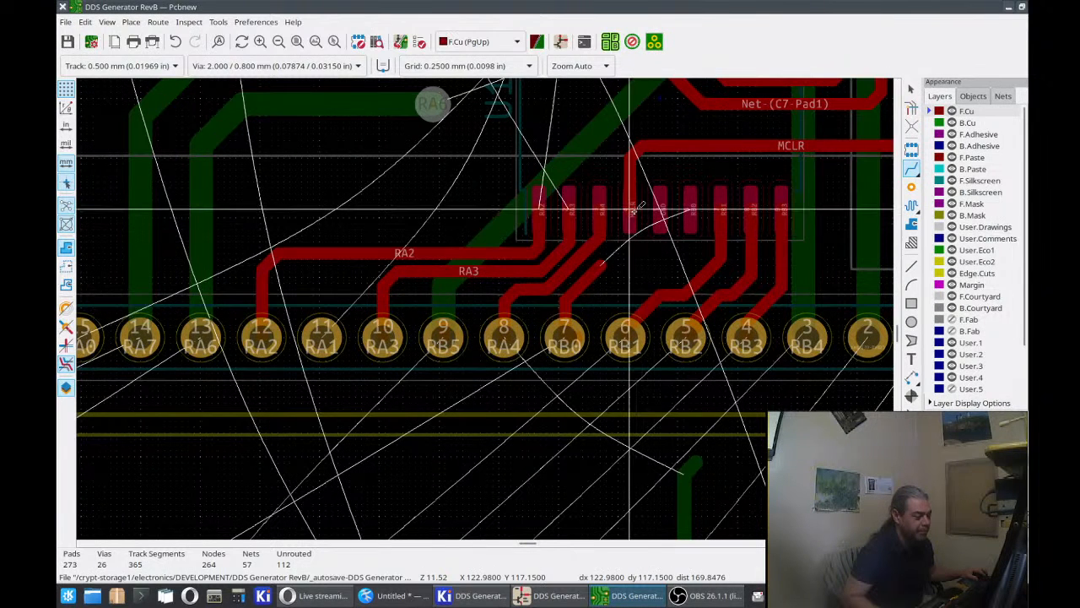
Try to route from U1's MCLR pad toward the open RB0 track end, and delete the stray segments.
key(x)
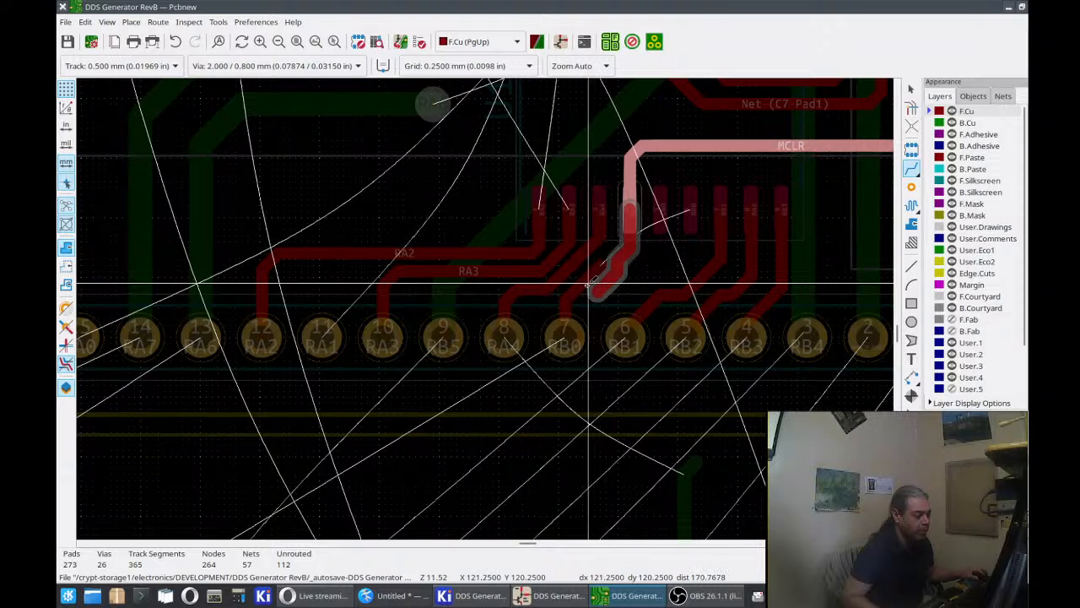
double_click(603, 265)
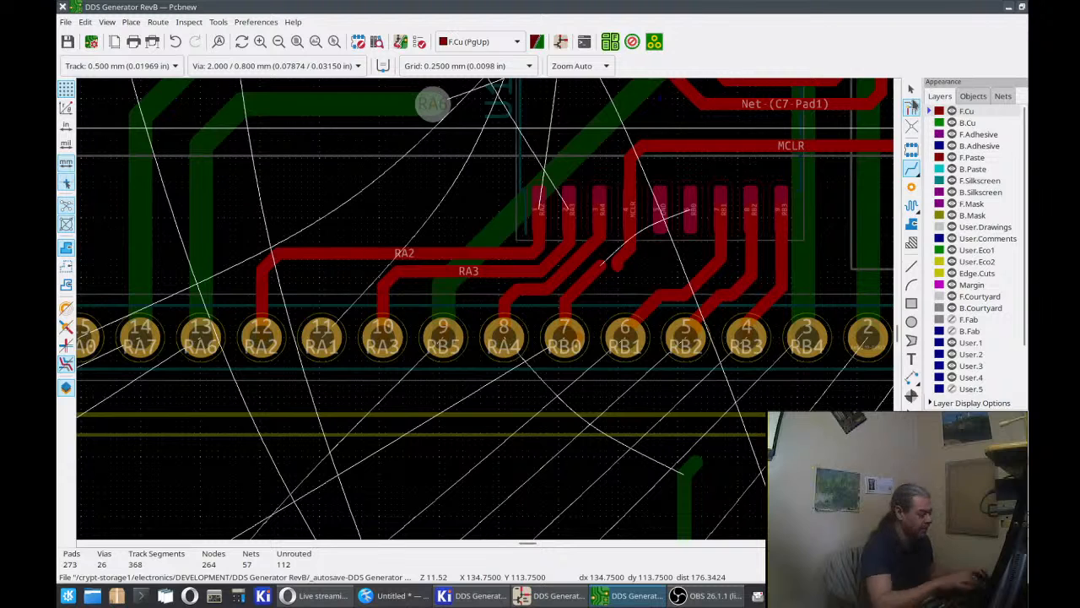
click(911, 88)
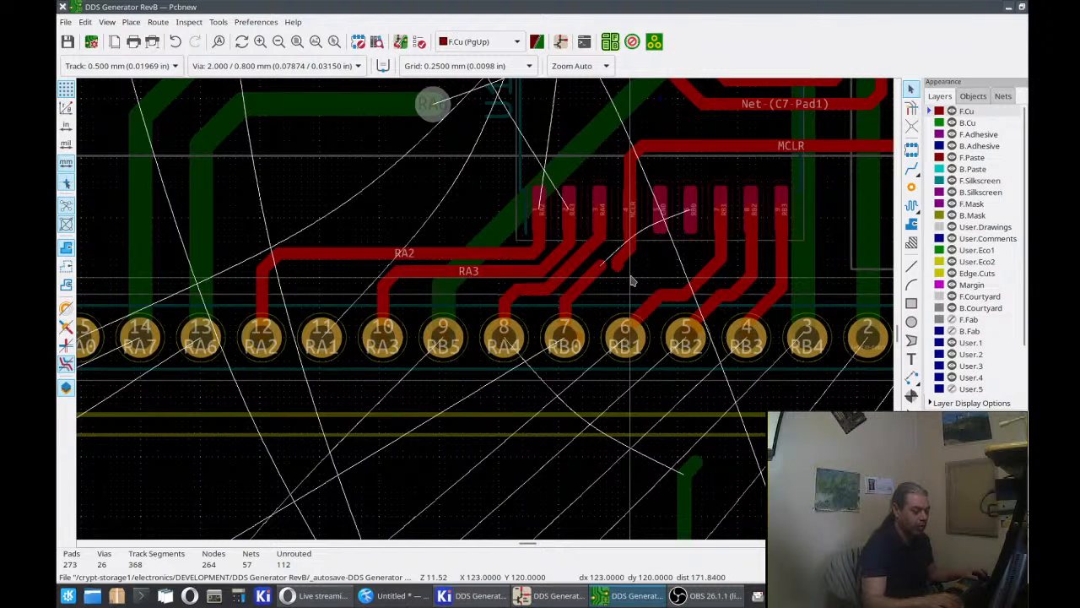
key(Delete)
key(Delete)
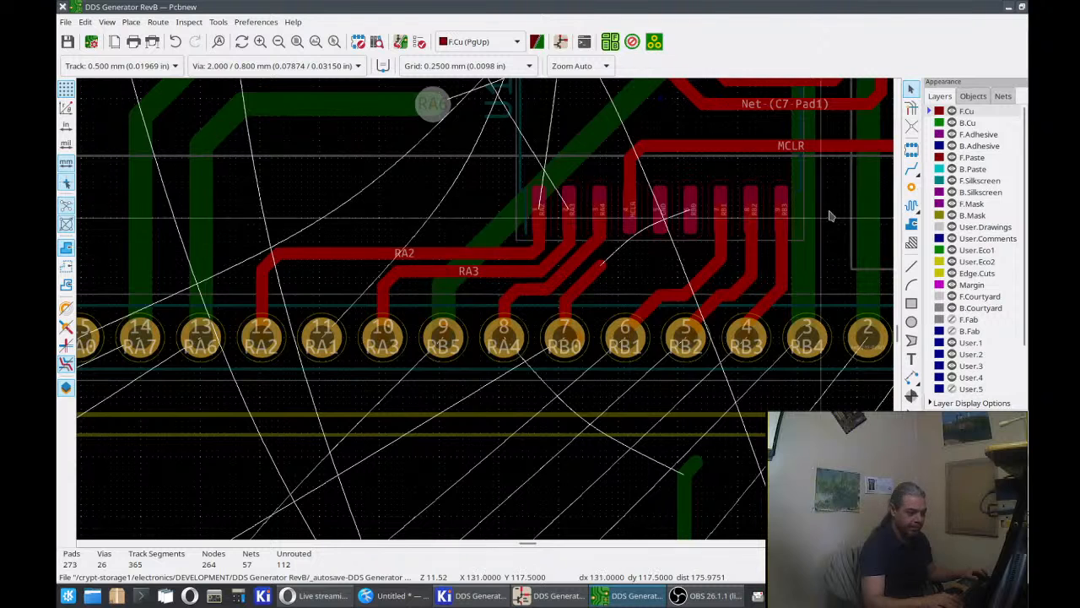
Route RB0 from its U1 pad down, across and diagonally to the vertical track end above header pin 7.
click(912, 168)
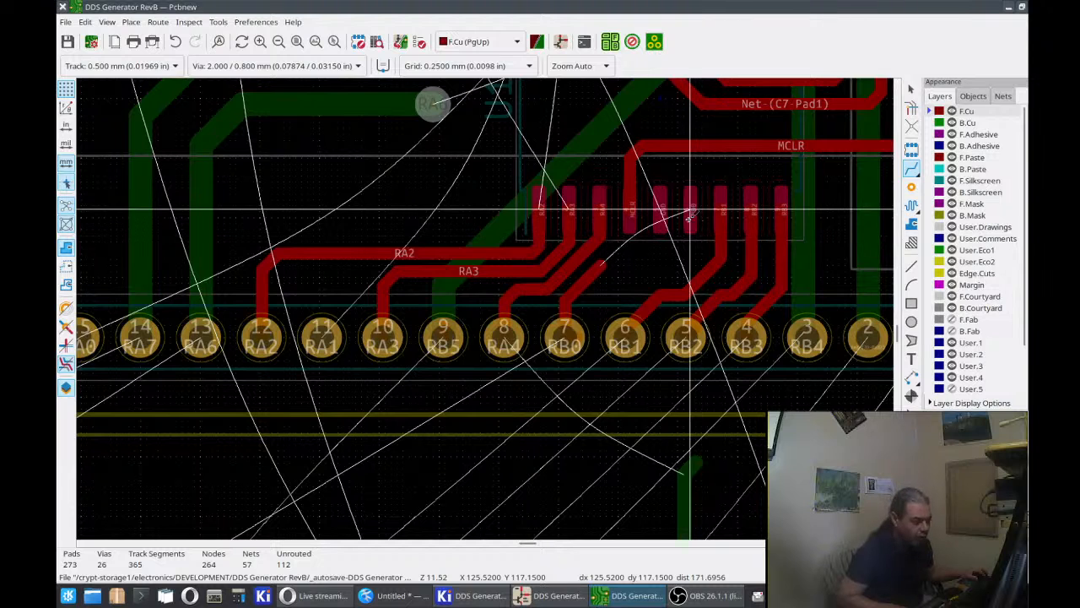
click(565, 342)
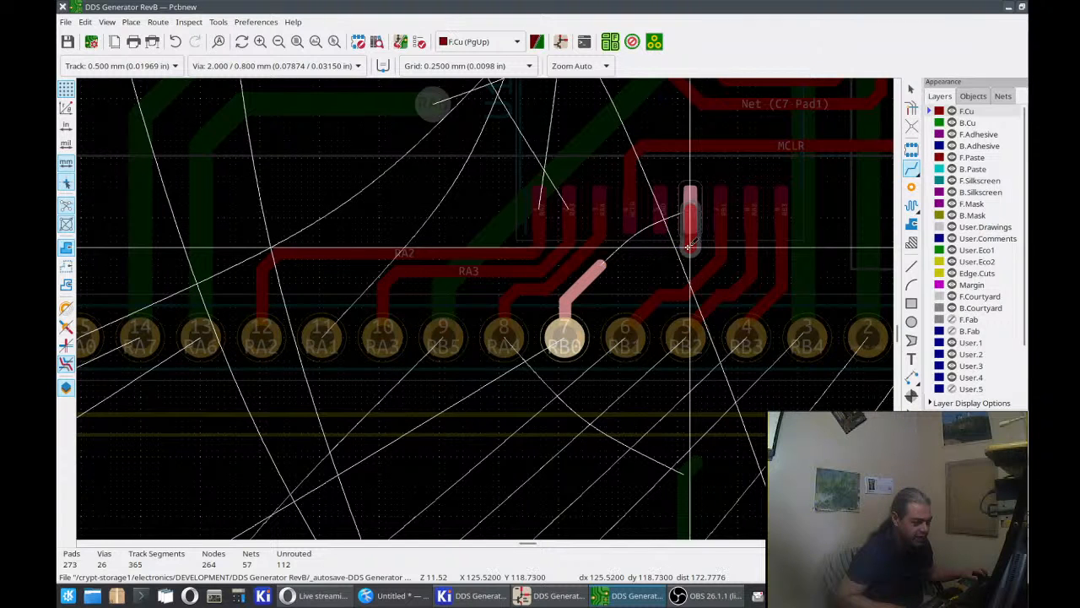
click(680, 248)
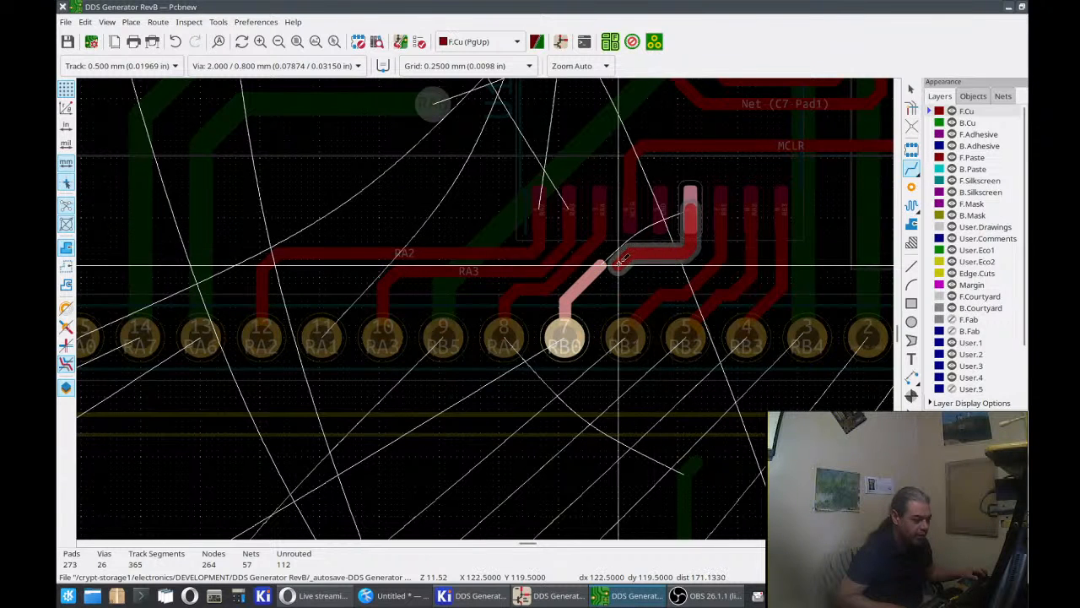
click(570, 300)
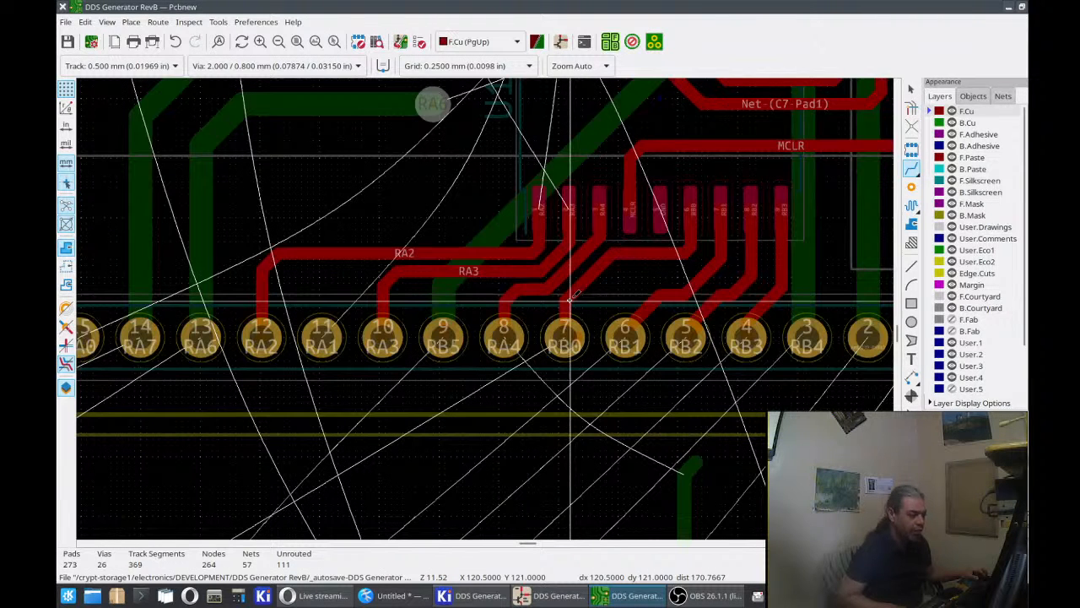
Reroute RB1 so it leaves header pin 6 vertically, runs horizontally and joins its U1 pad through a diagonal section.
click(625, 327)
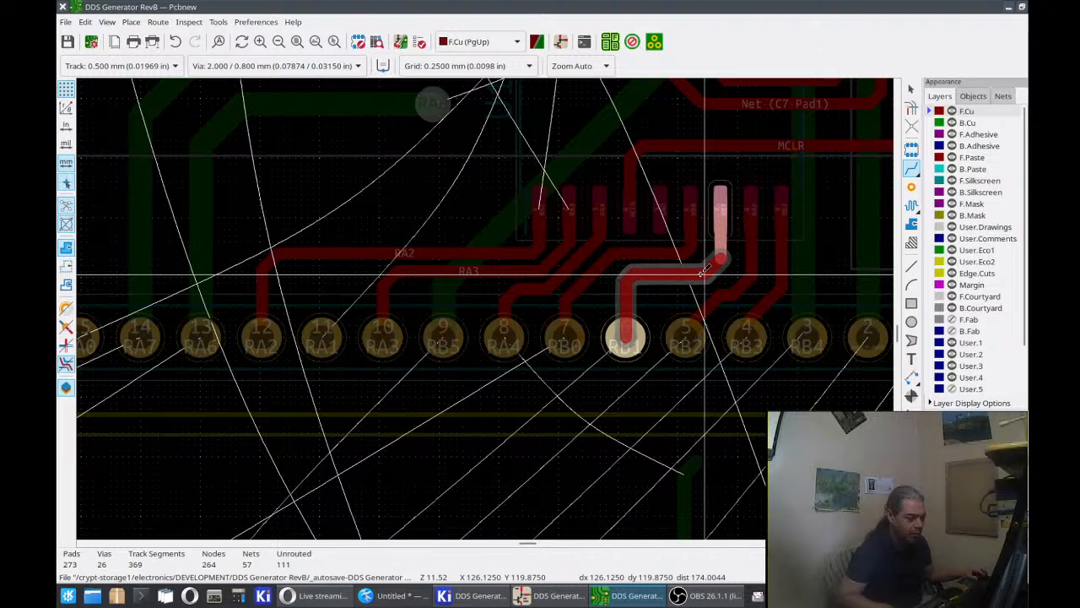
double_click(706, 270)
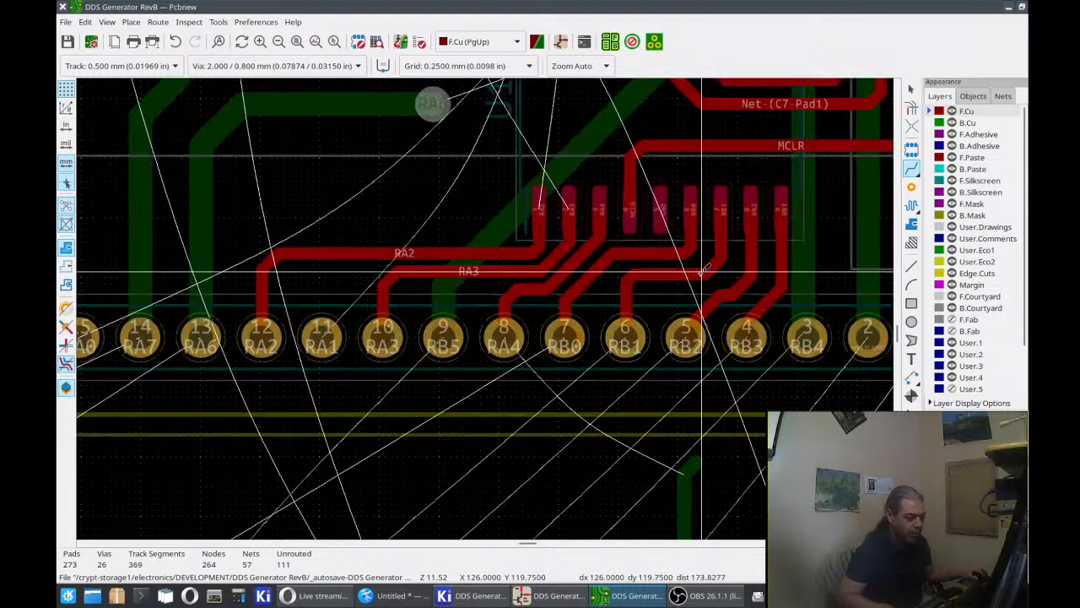
click(714, 267)
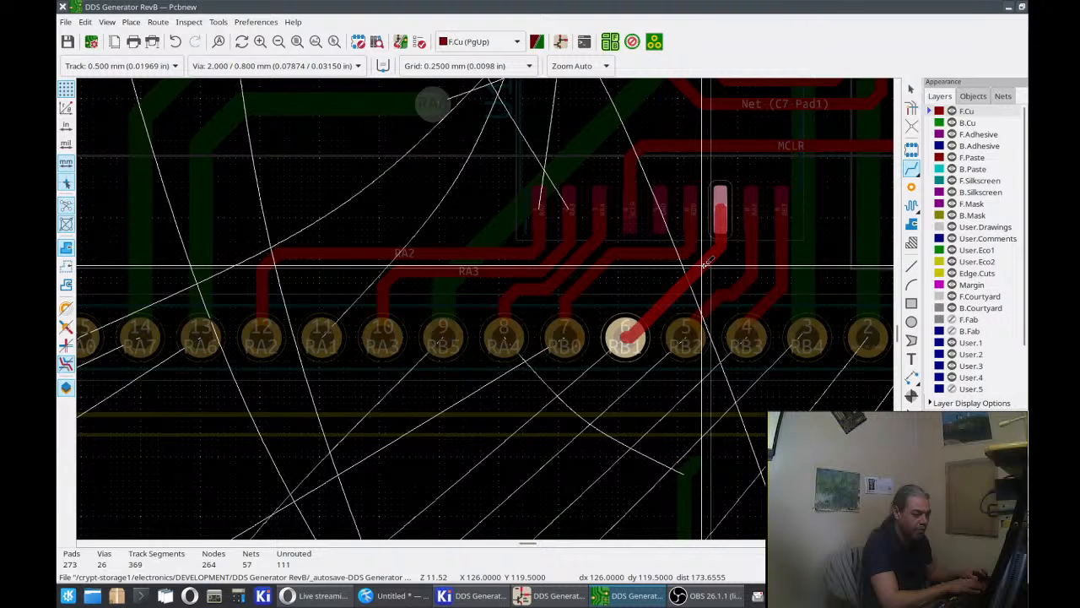
click(708, 265)
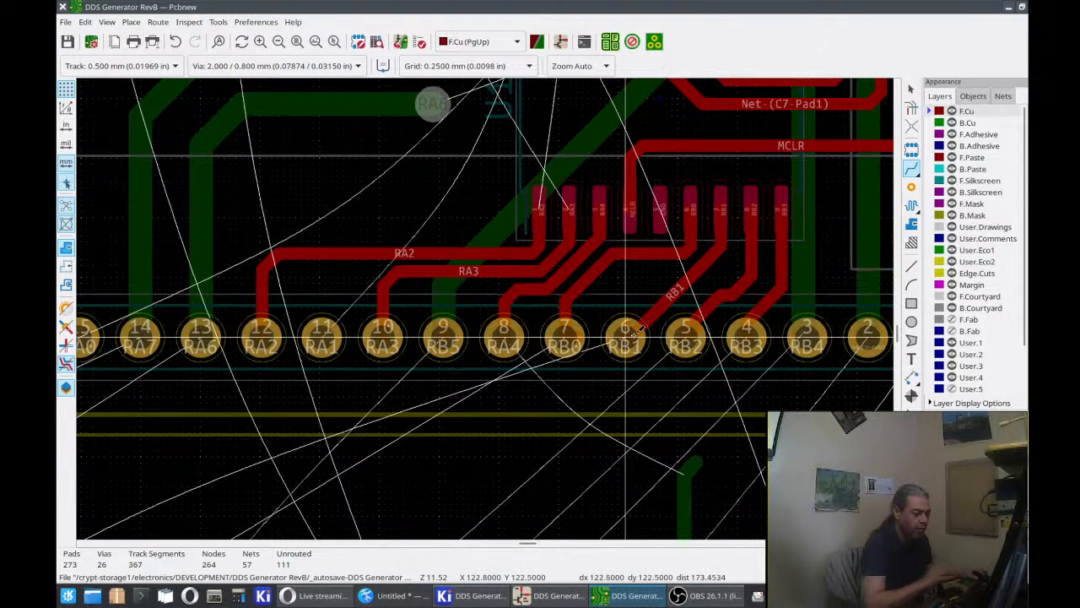
click(634, 331)
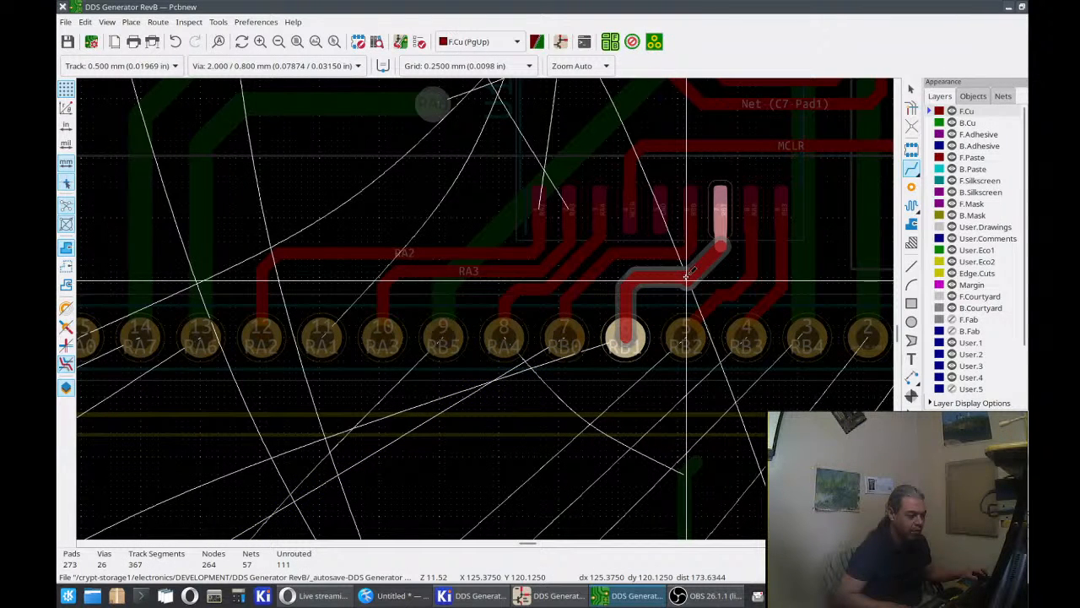
click(690, 271)
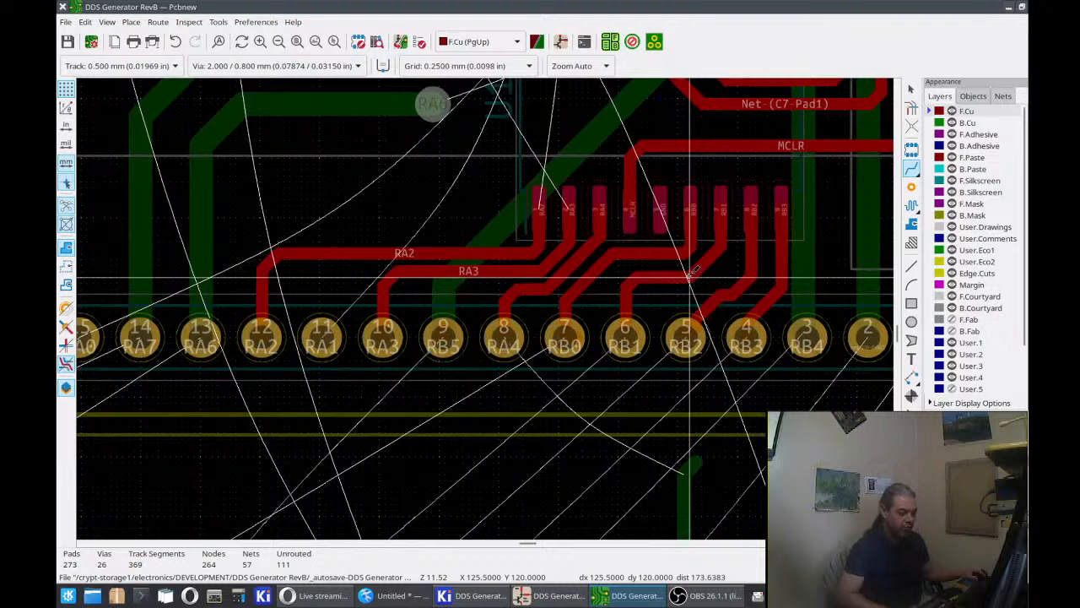
Reroute RB2 between header pin 5 and its U1 pad with one straight diagonal section replacing the stepped bends.
click(684, 329)
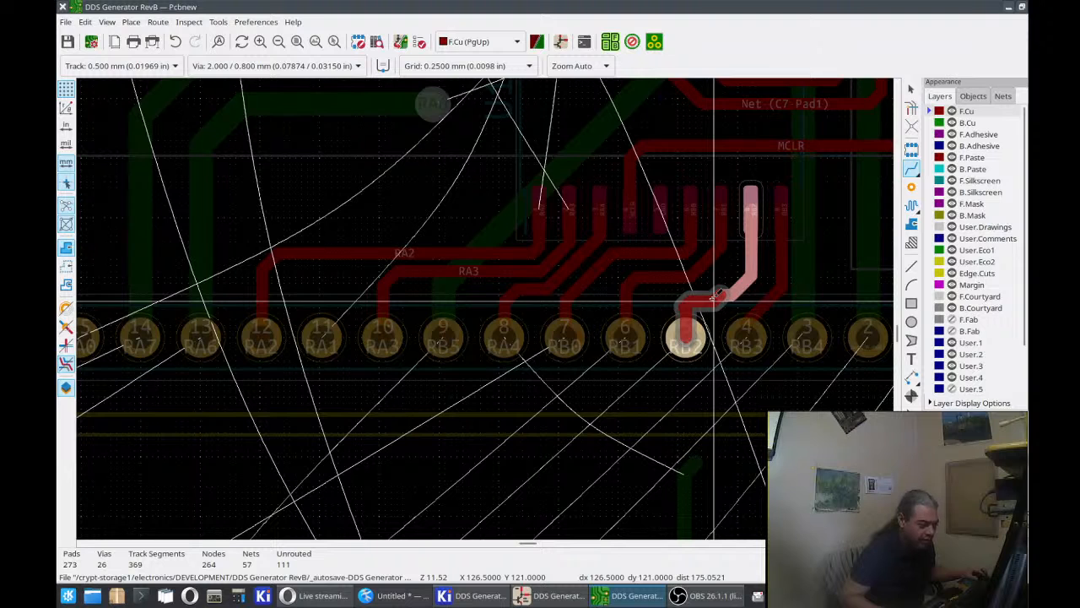
click(714, 300)
click(687, 324)
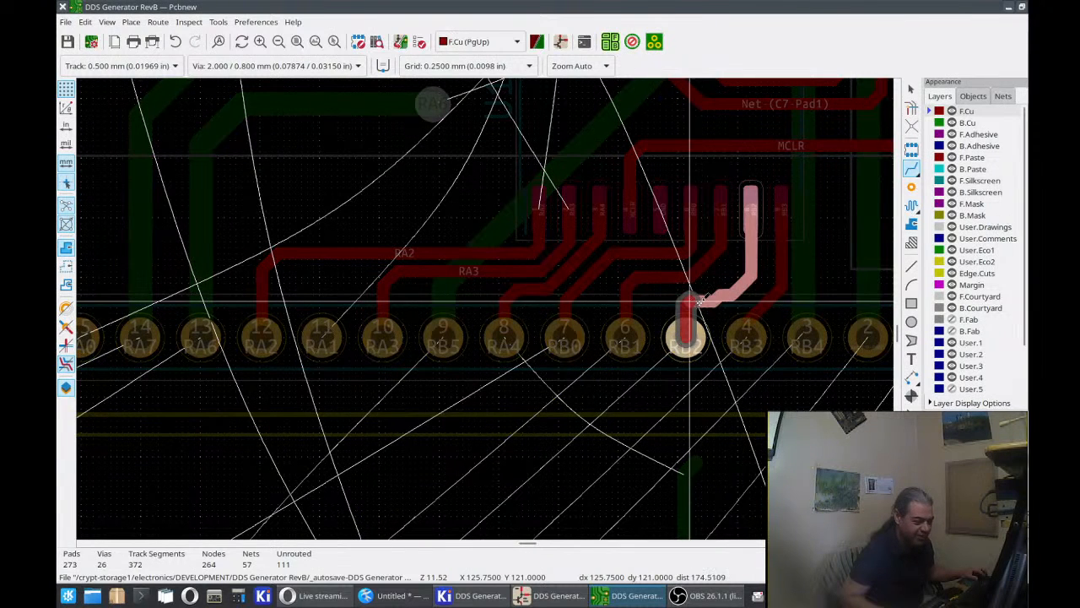
key(Escape)
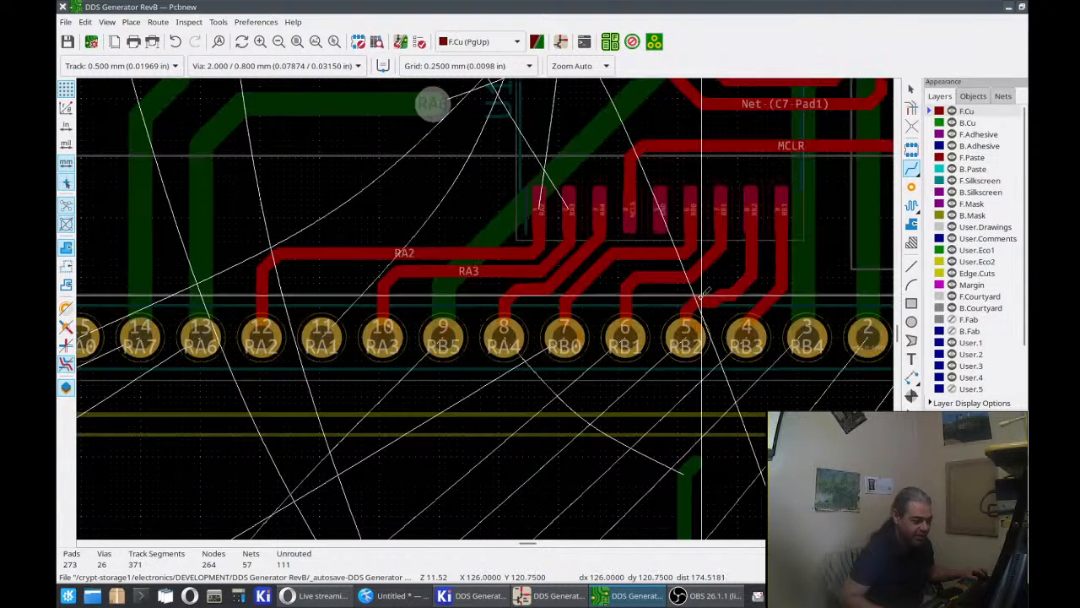
click(703, 295)
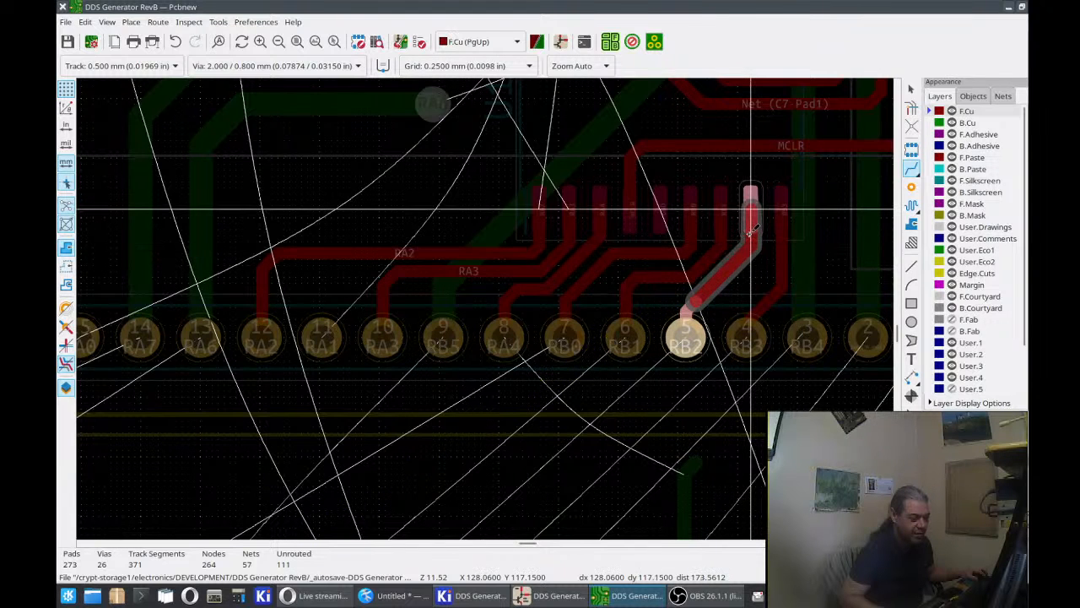
key(Escape)
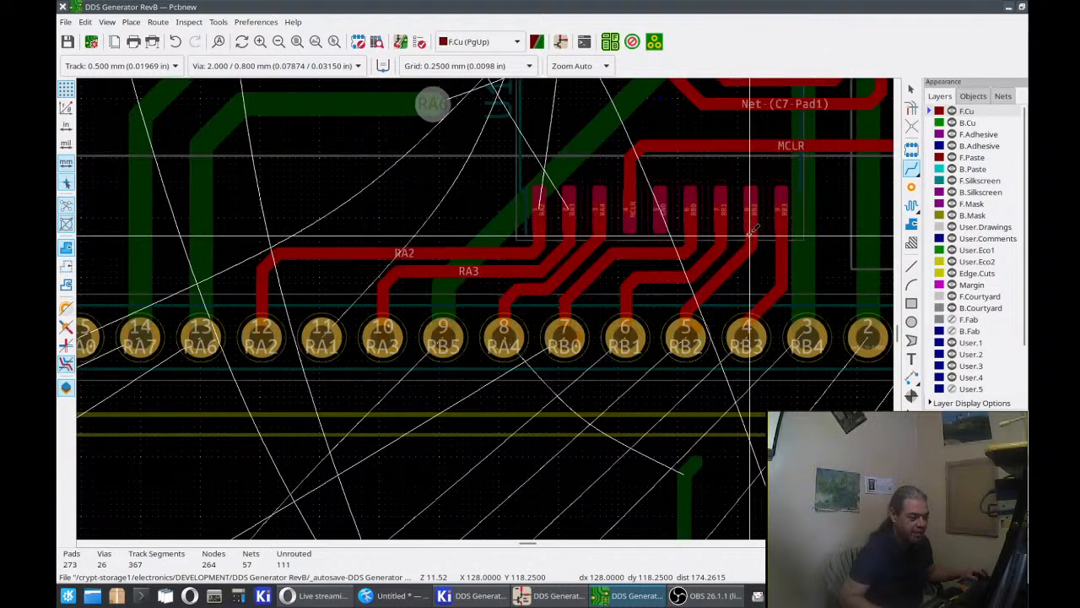
click(731, 282)
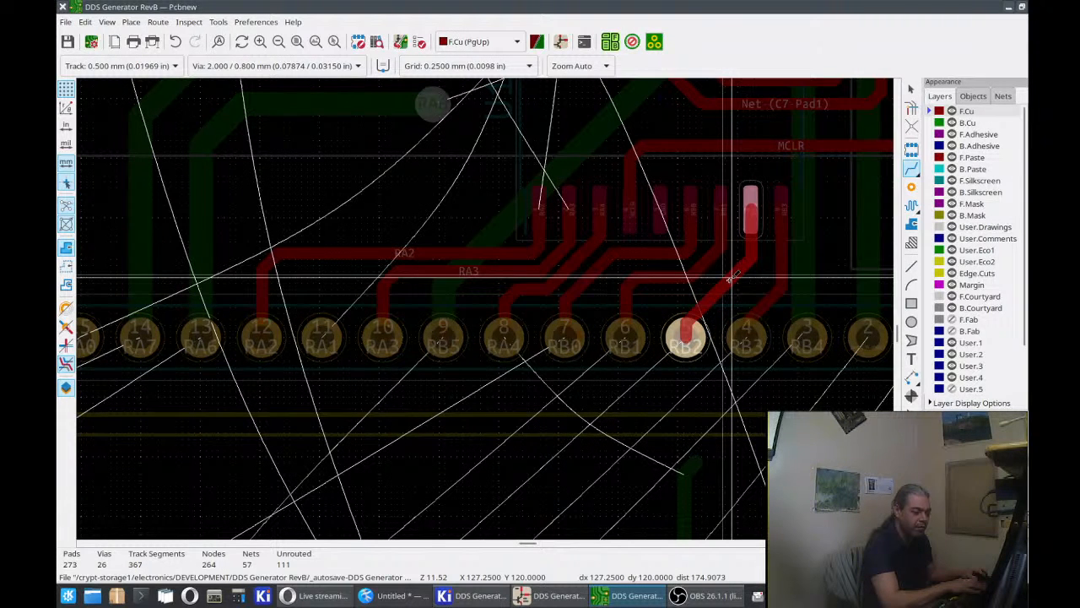
key(Escape)
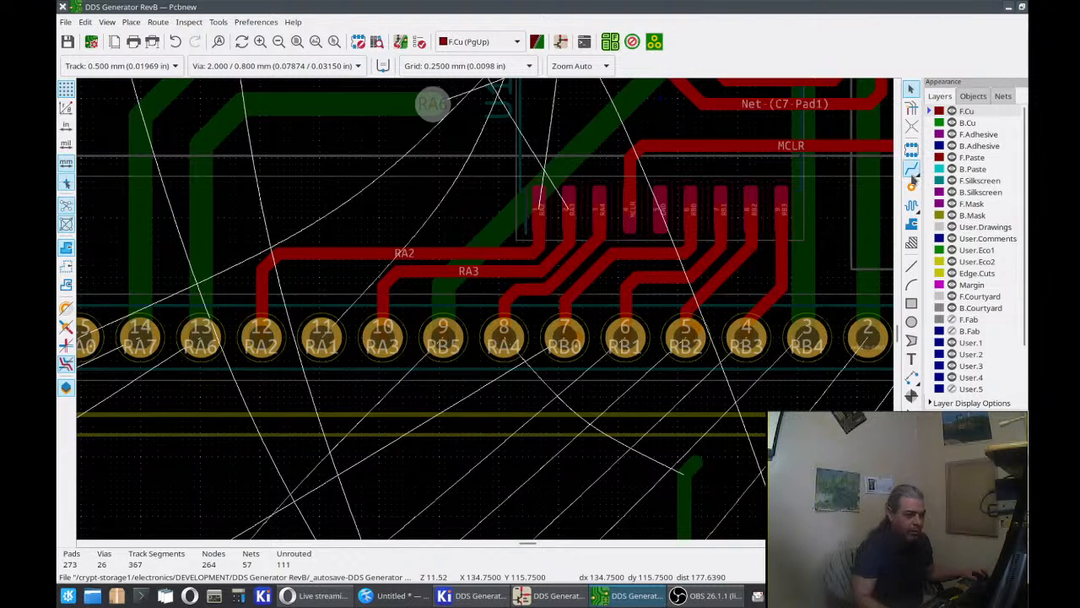
Reroute RB2's lower end so it leaves header pin 5 vertically and meets the diagonal section toward U1 directly.
click(911, 170)
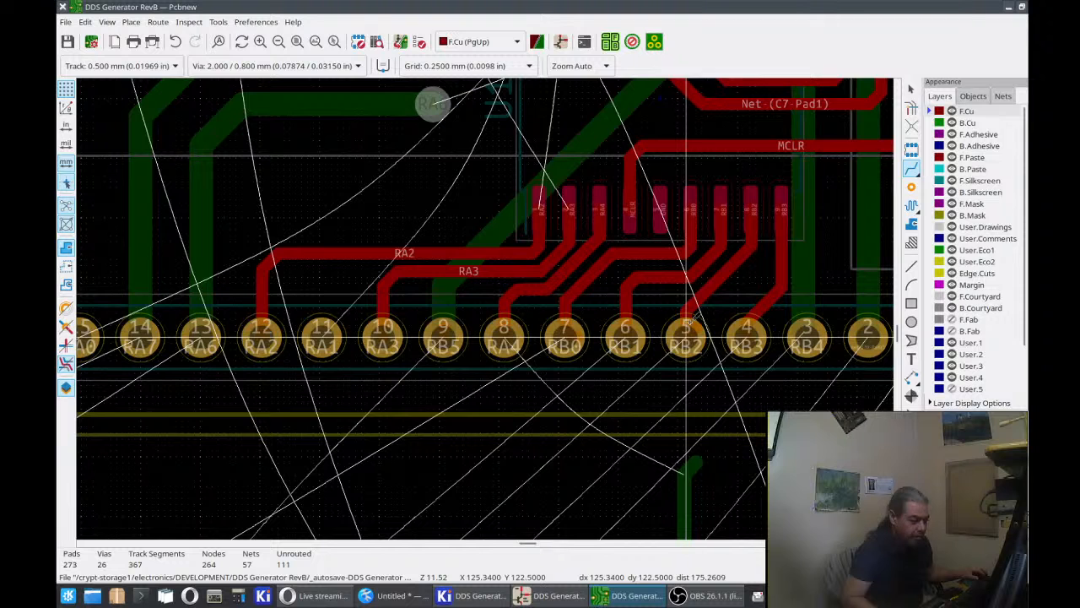
click(690, 320)
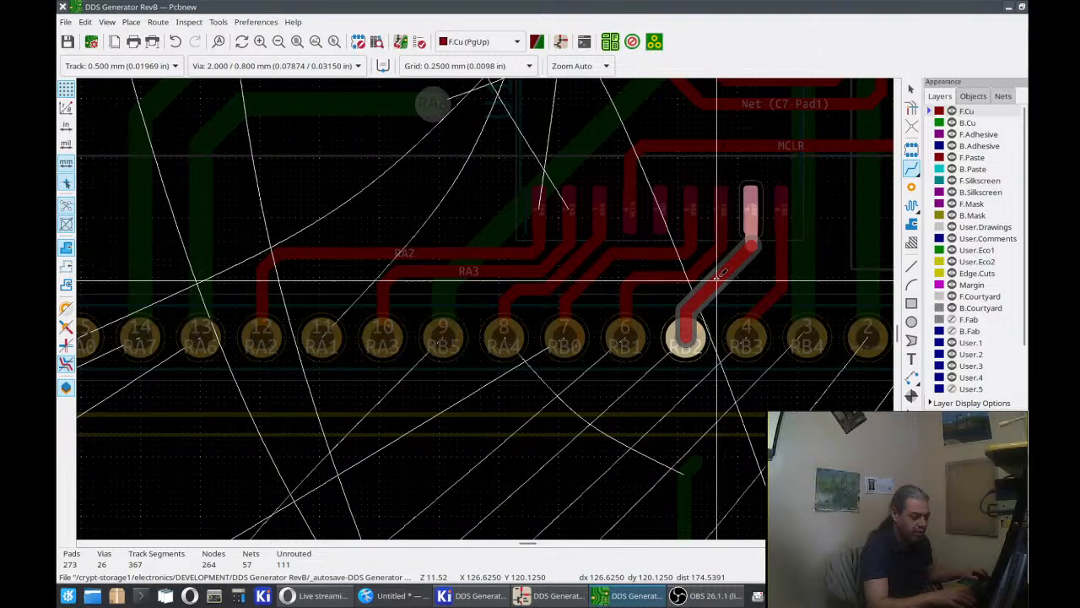
click(751, 245)
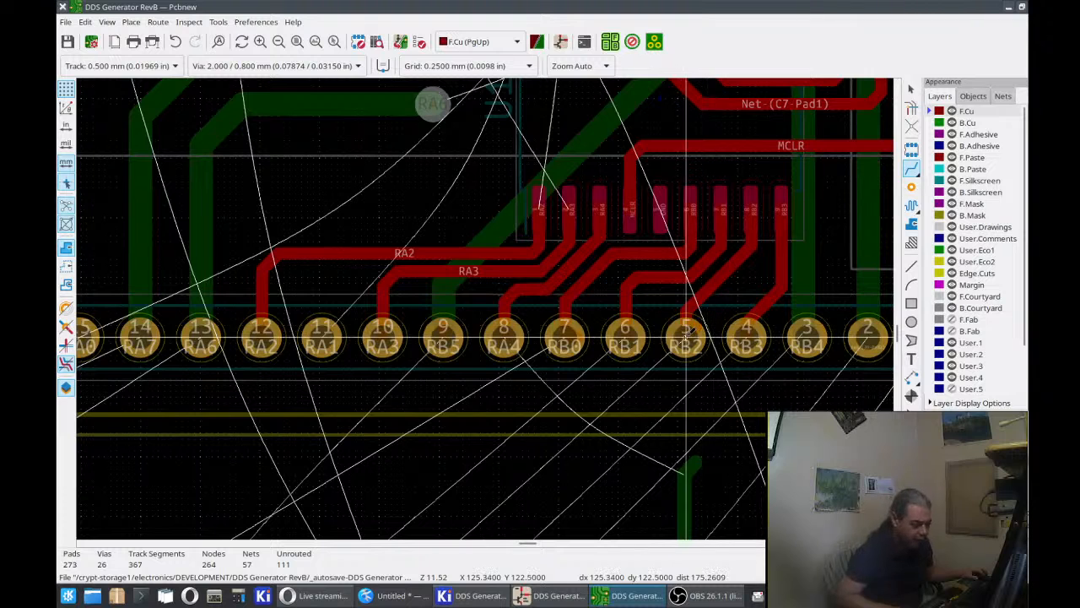
click(684, 320)
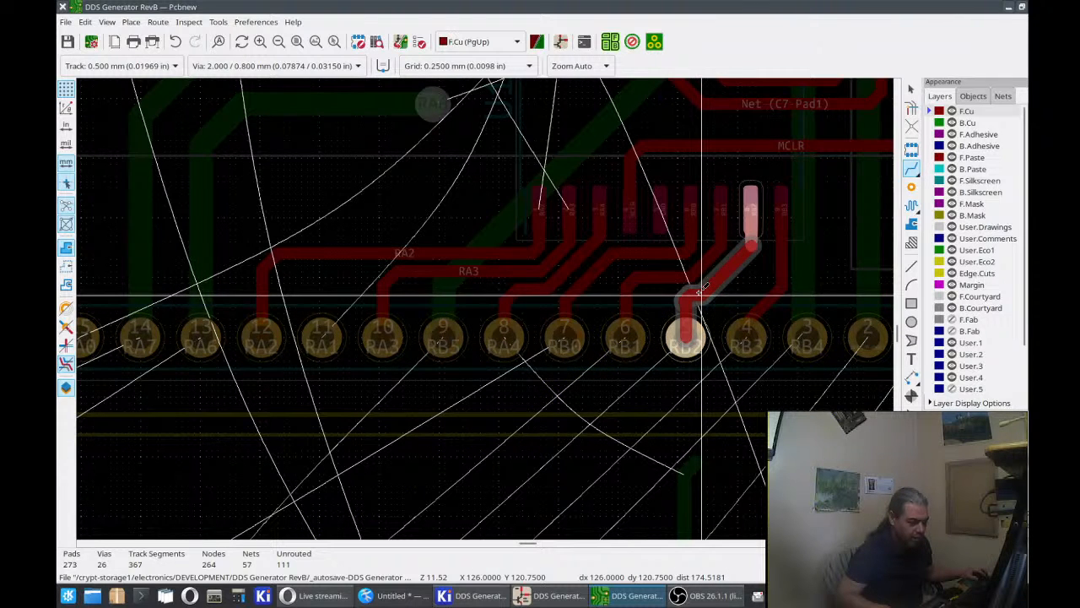
click(701, 291)
click(689, 338)
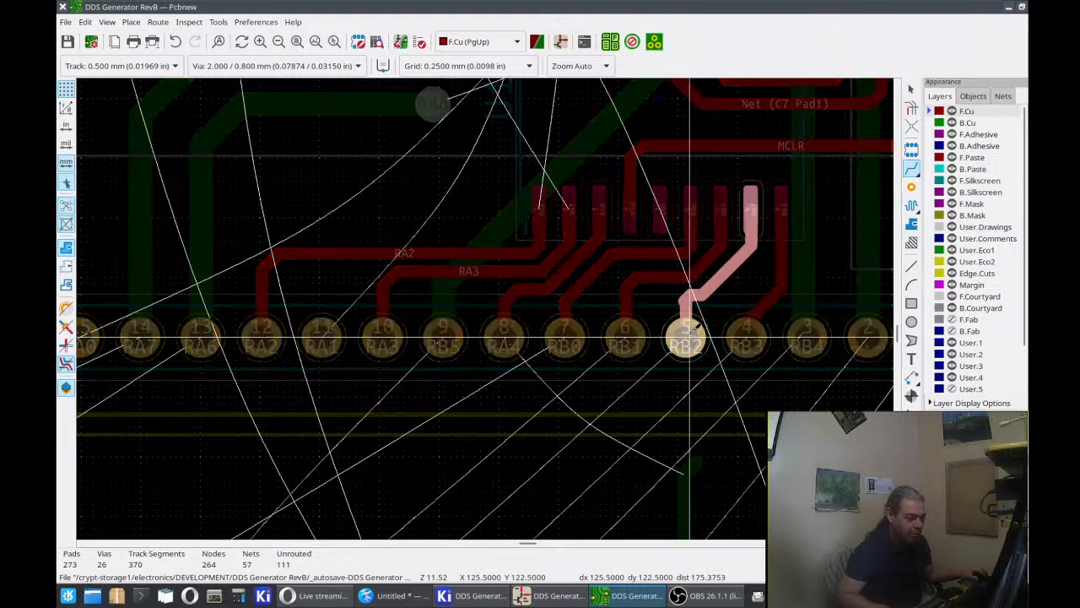
key(Escape)
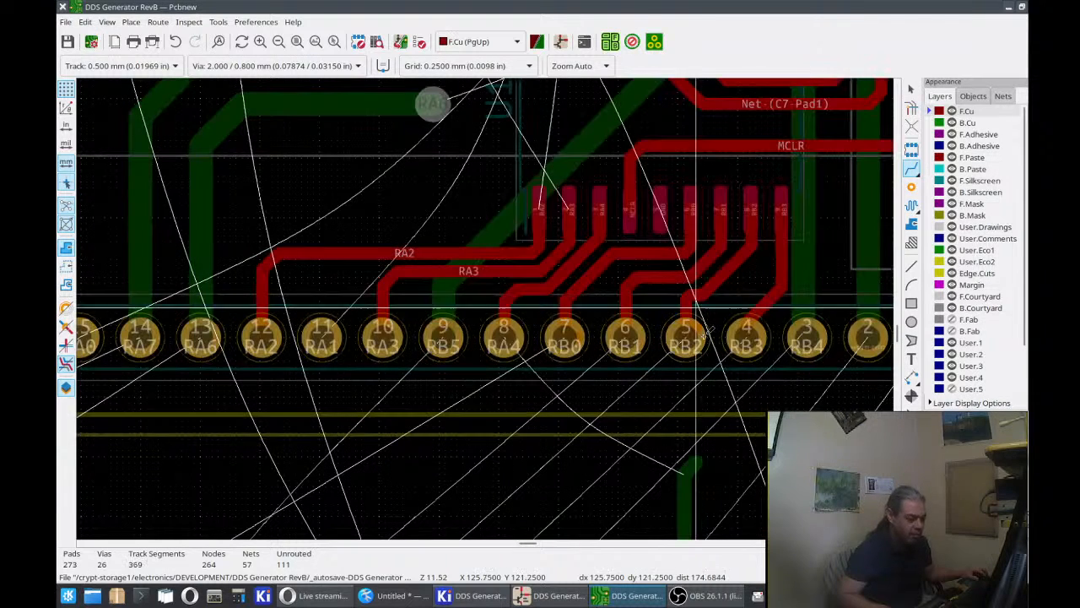
scroll(687, 333, up, 3)
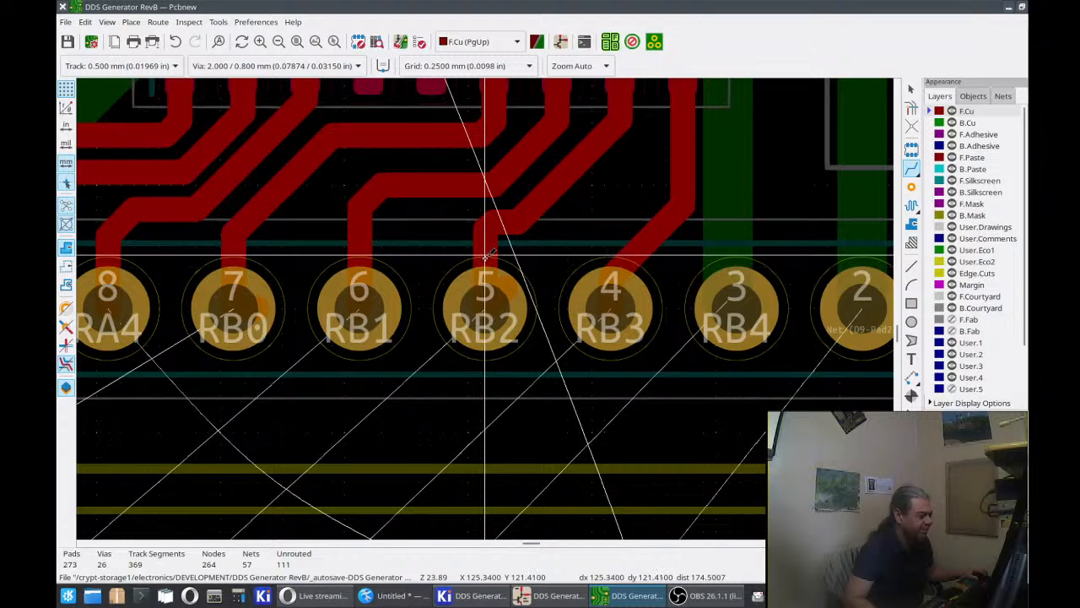
click(518, 218)
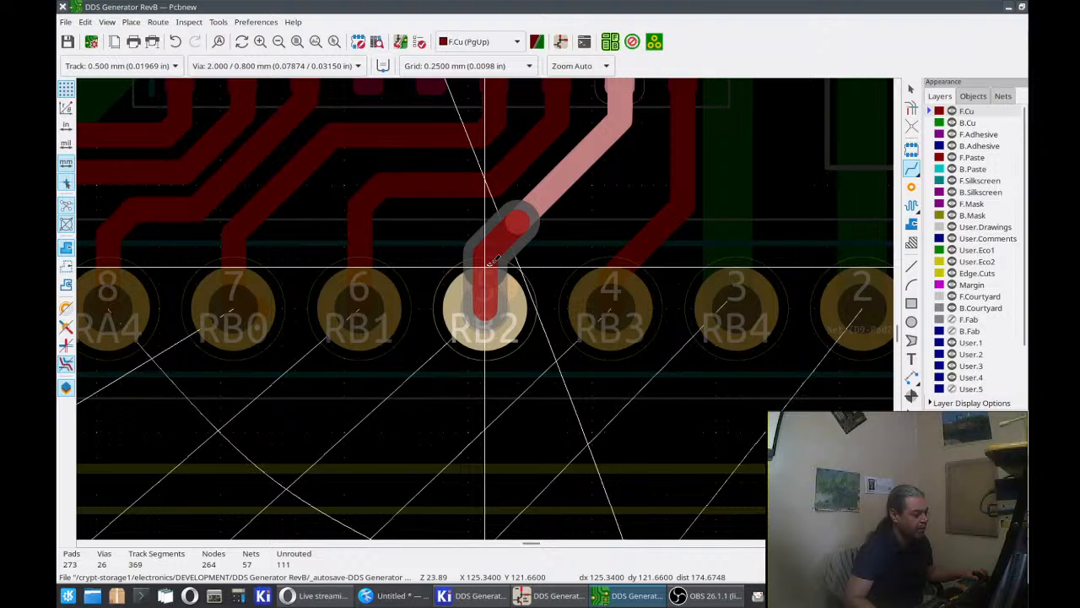
click(485, 270)
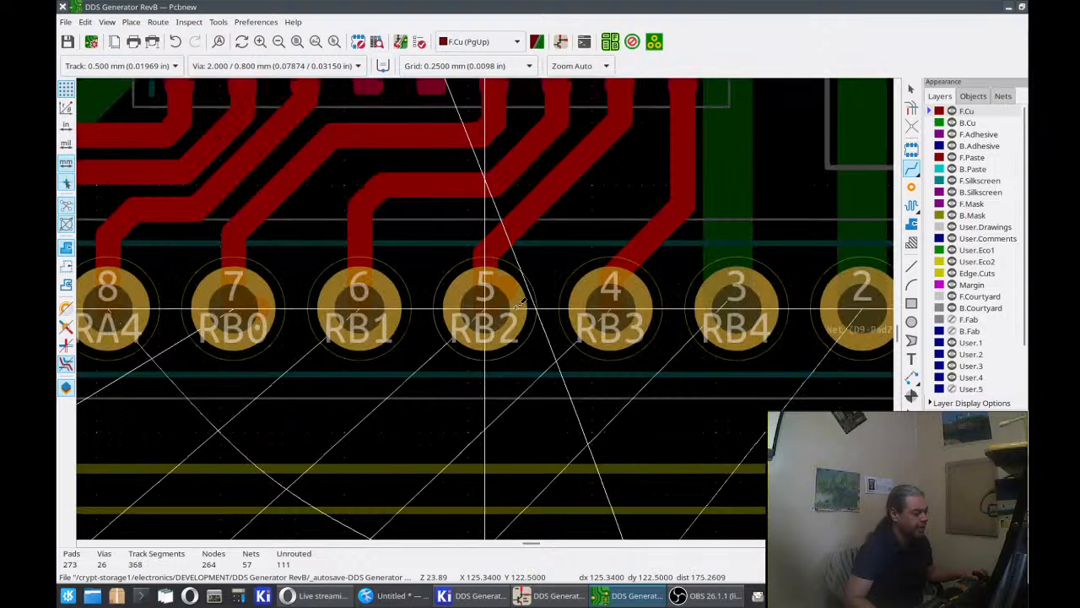
Reroute RB3 so it leaves header pin 4 vertically and joins the track to its U1 pad through a diagonal section.
click(610, 291)
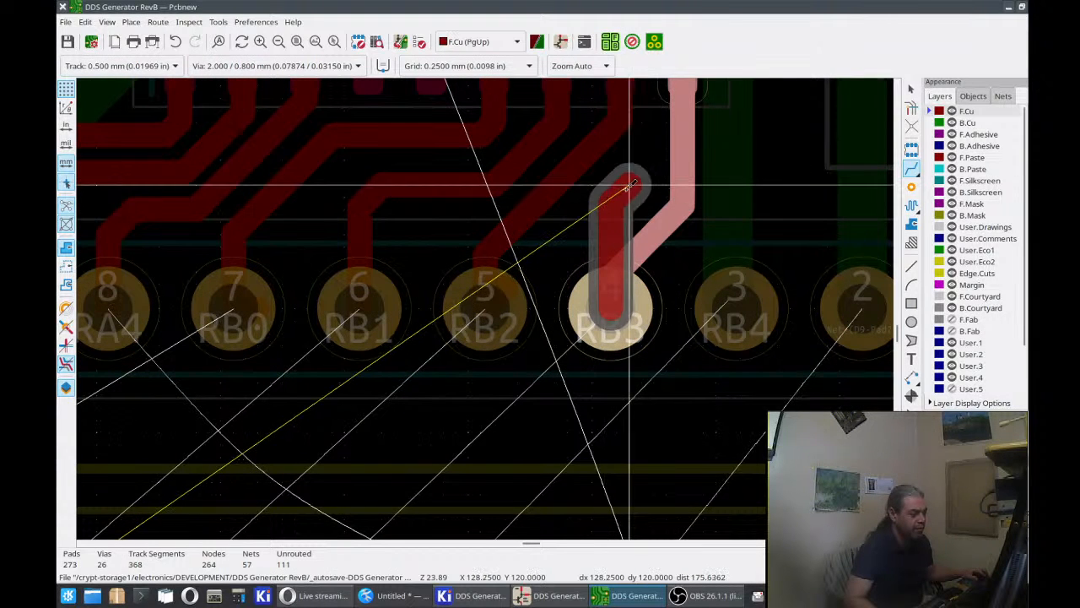
click(670, 156)
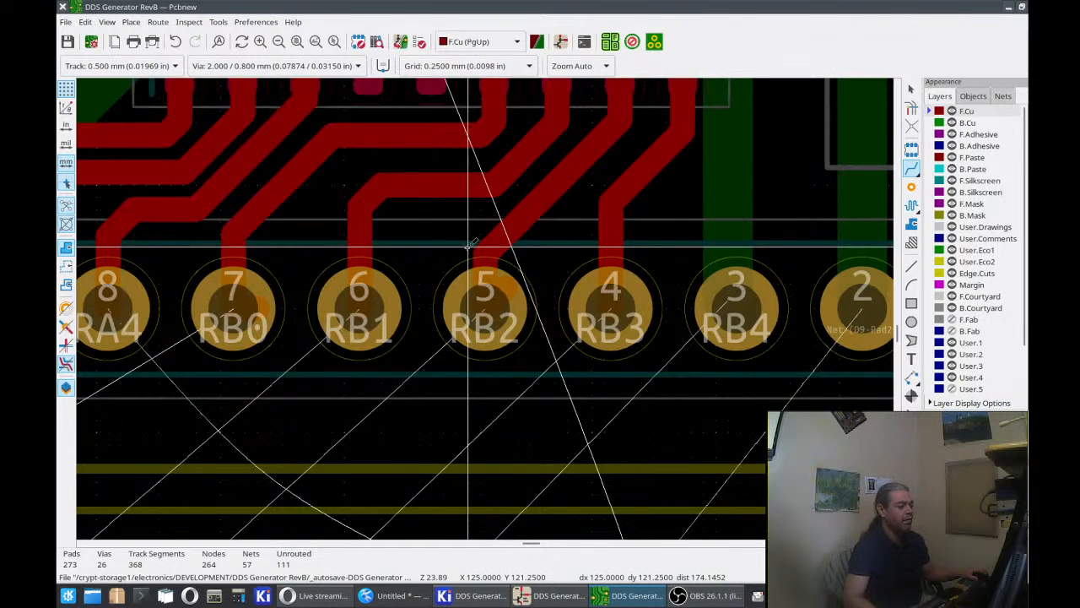
scroll(675, 139, down, 2)
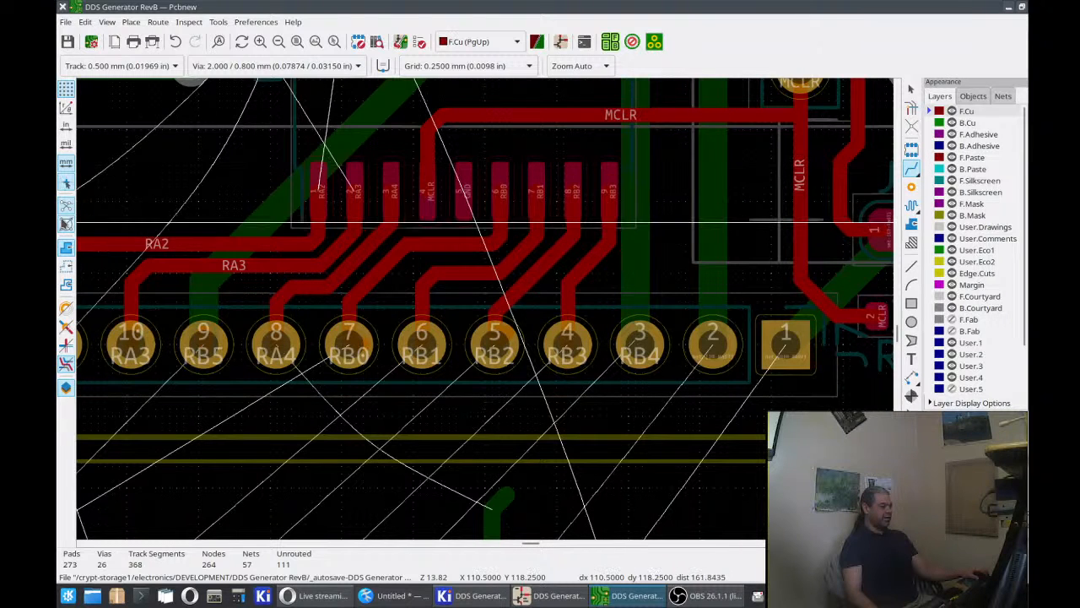
Hide the ratsnest lines and examine the tracks around U1, the pin header and the programmer connector.
click(65, 216)
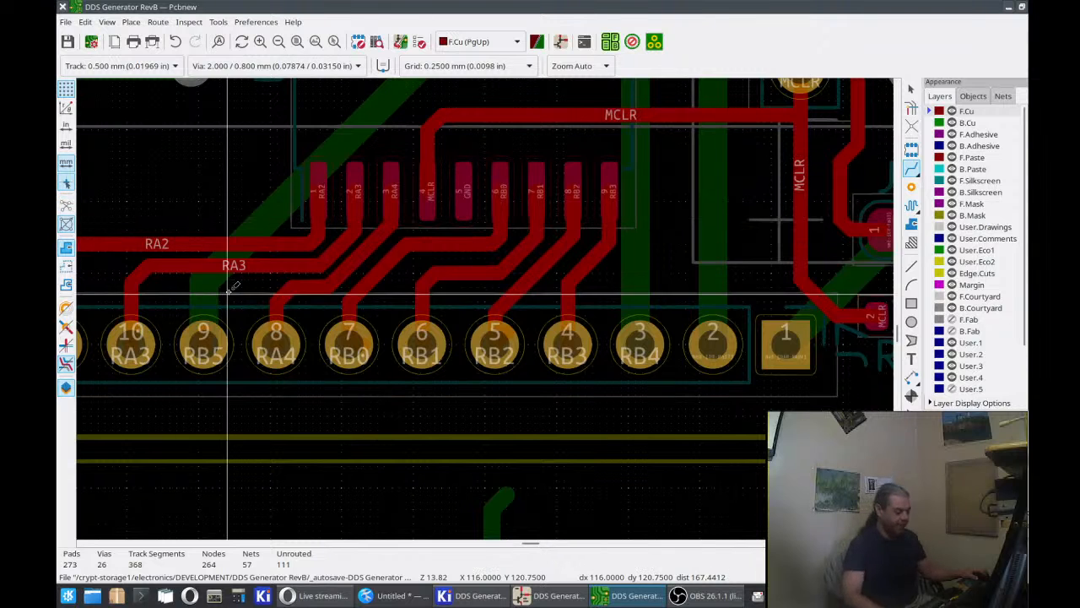
middle_drag(285, 278, 336, 364)
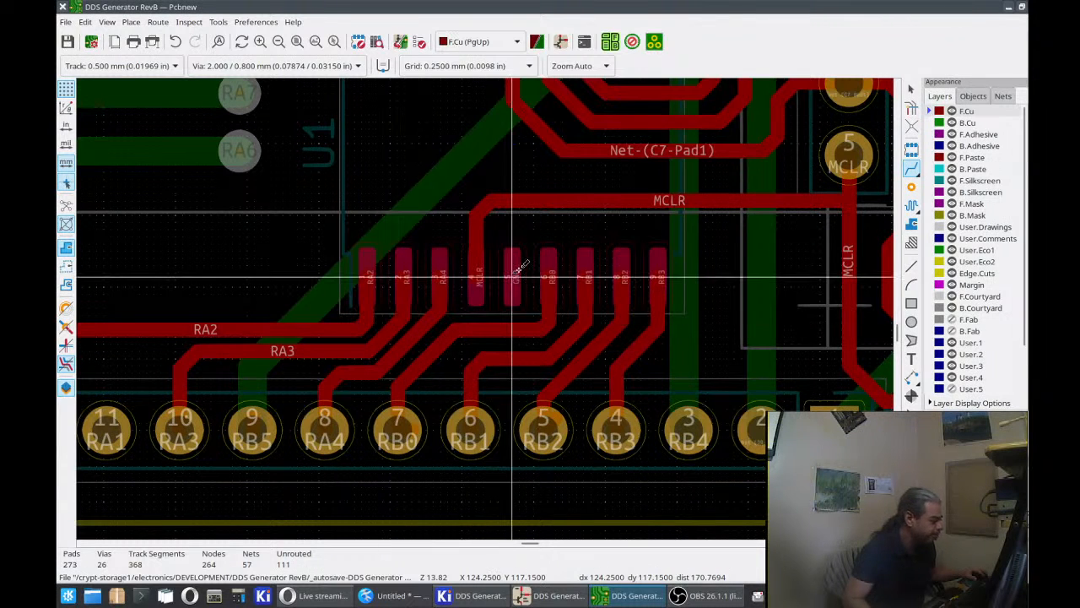
scroll(513, 270, down, 1)
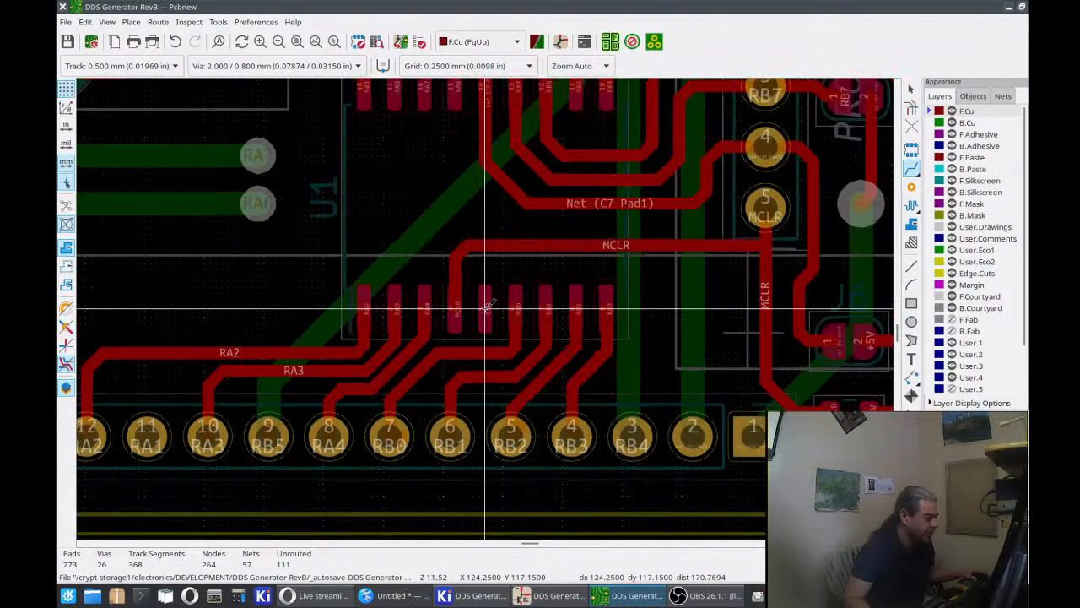
scroll(487, 306, down, 1)
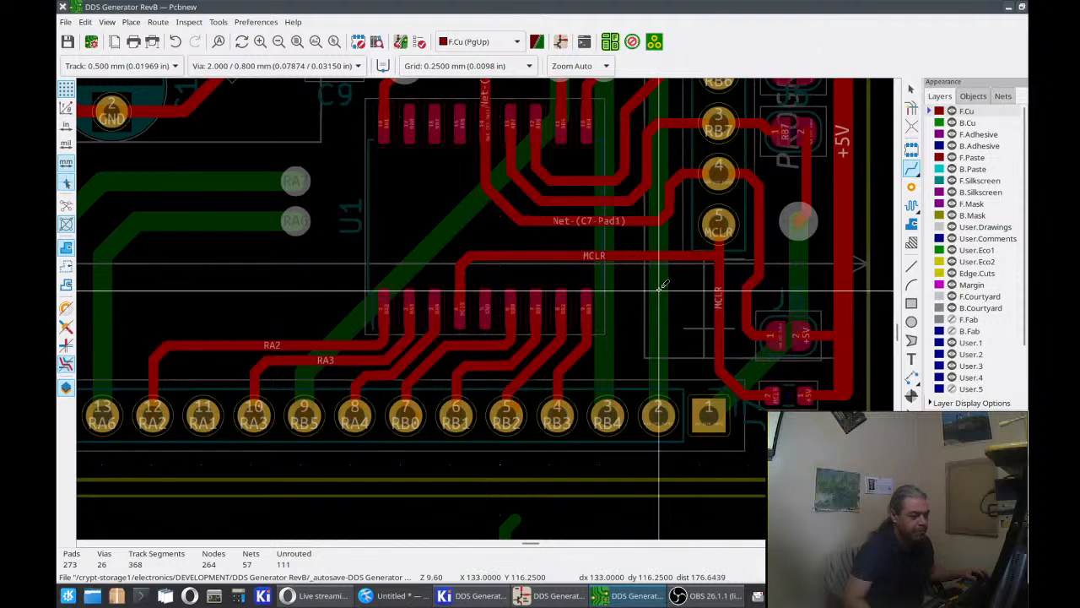
middle_drag(663, 287, 699, 416)
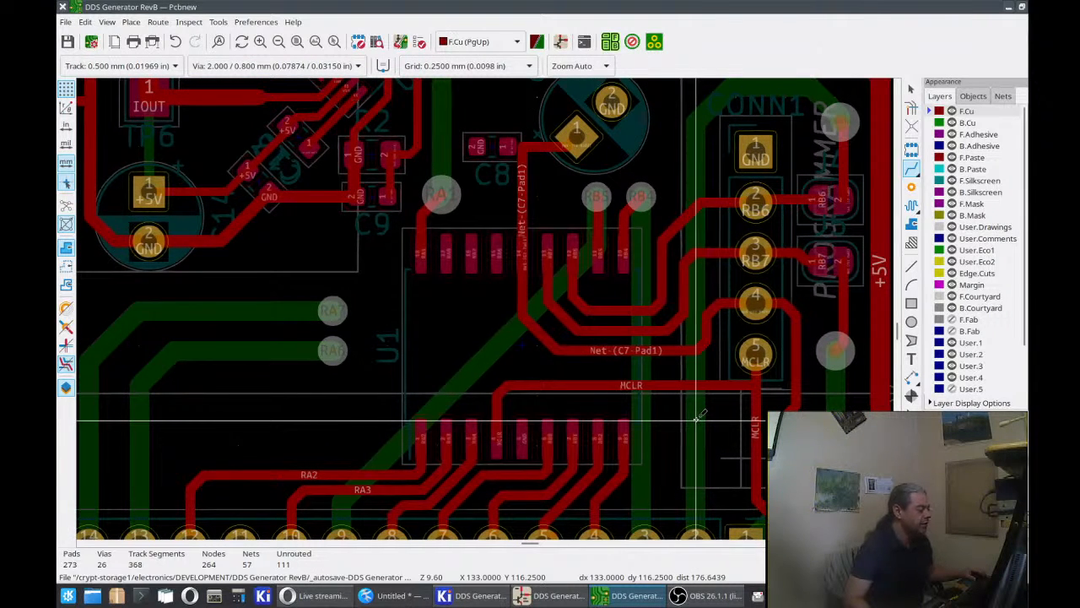
middle_drag(697, 415, 655, 342)
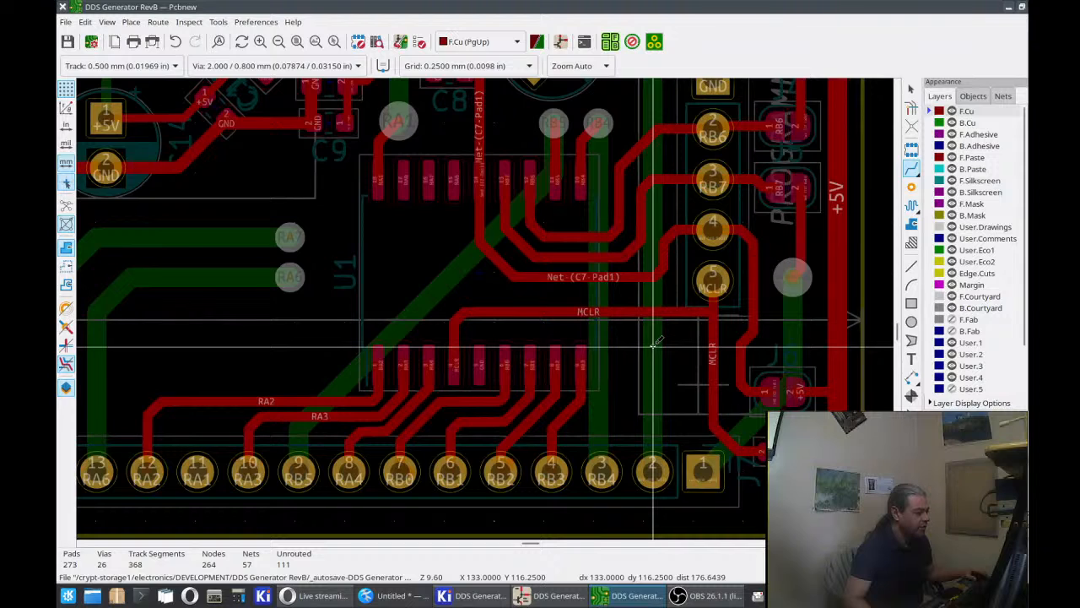
scroll(655, 342, down, 1)
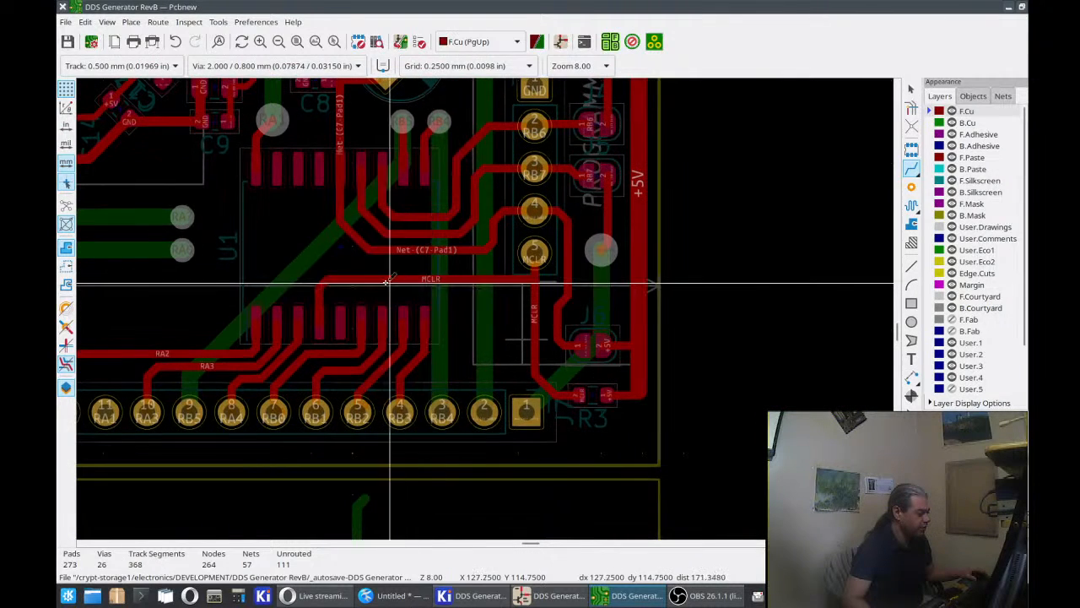
scroll(430, 283, down, 1)
middle_drag(504, 308, 577, 462)
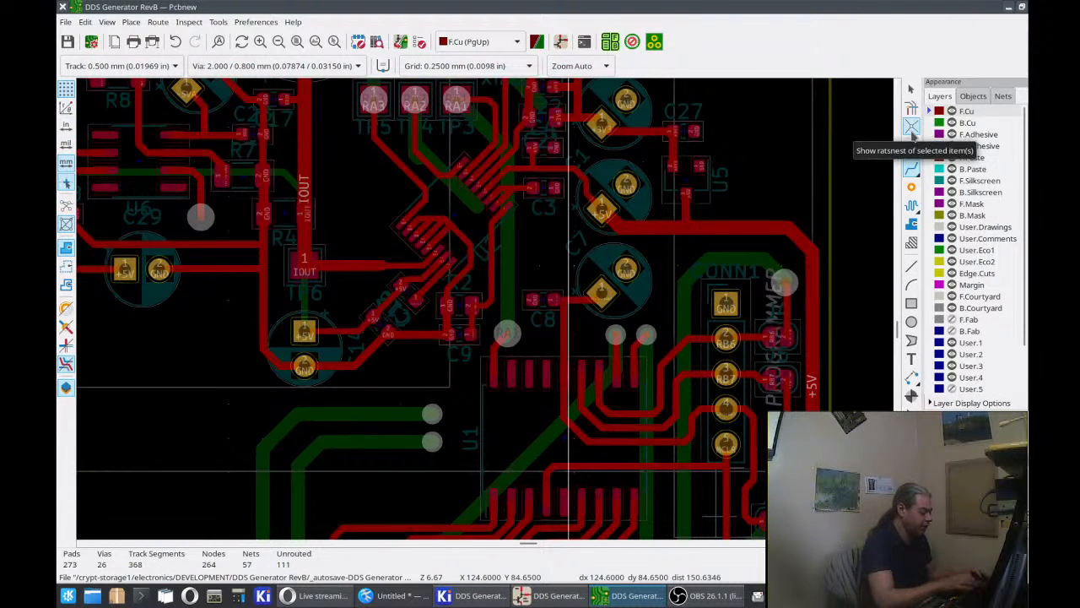
Make B.Cu the active layer and delete the dangling RA2 track segments below test point TP4.
key(Page_Down)
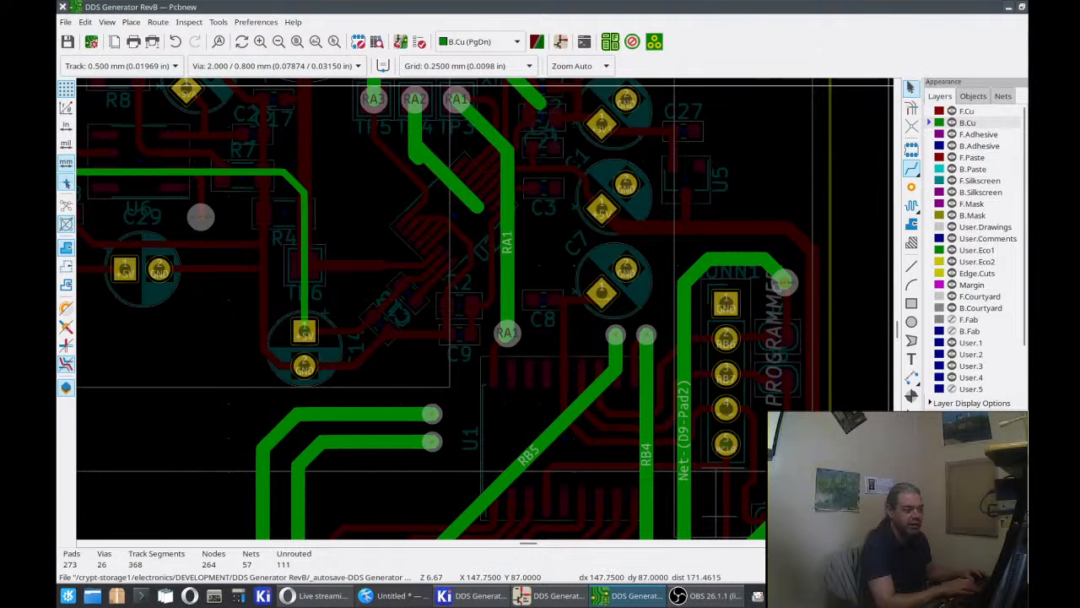
click(477, 205)
key(Delete)
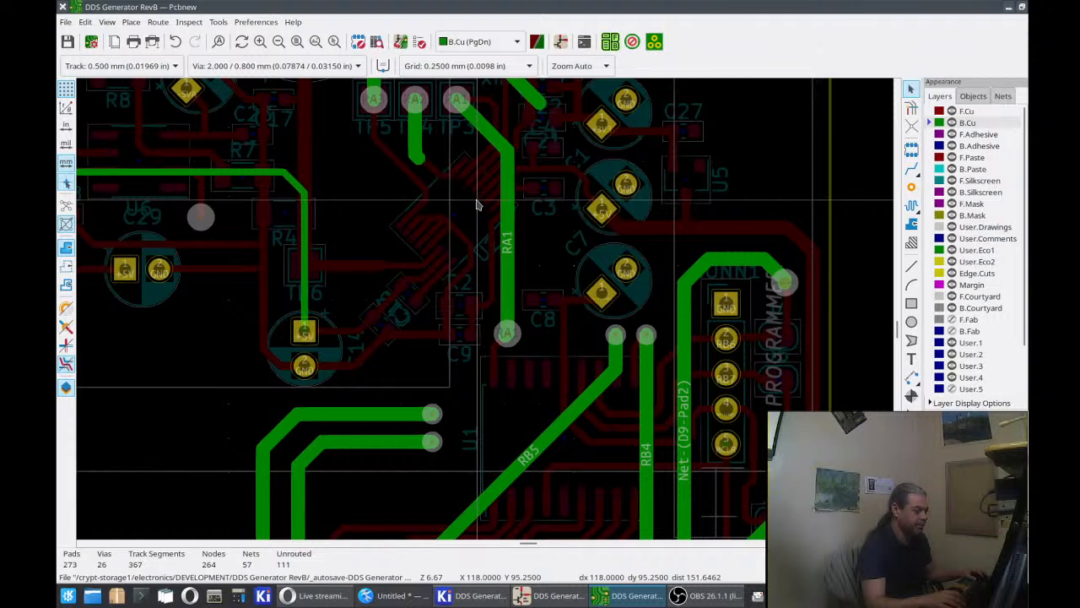
key(Delete)
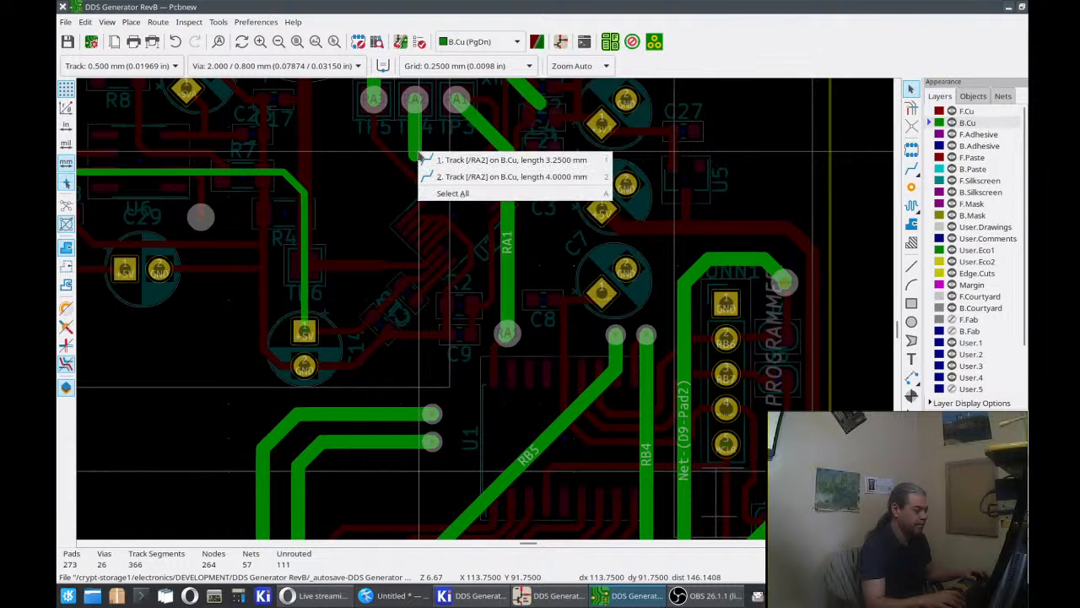
click(422, 161)
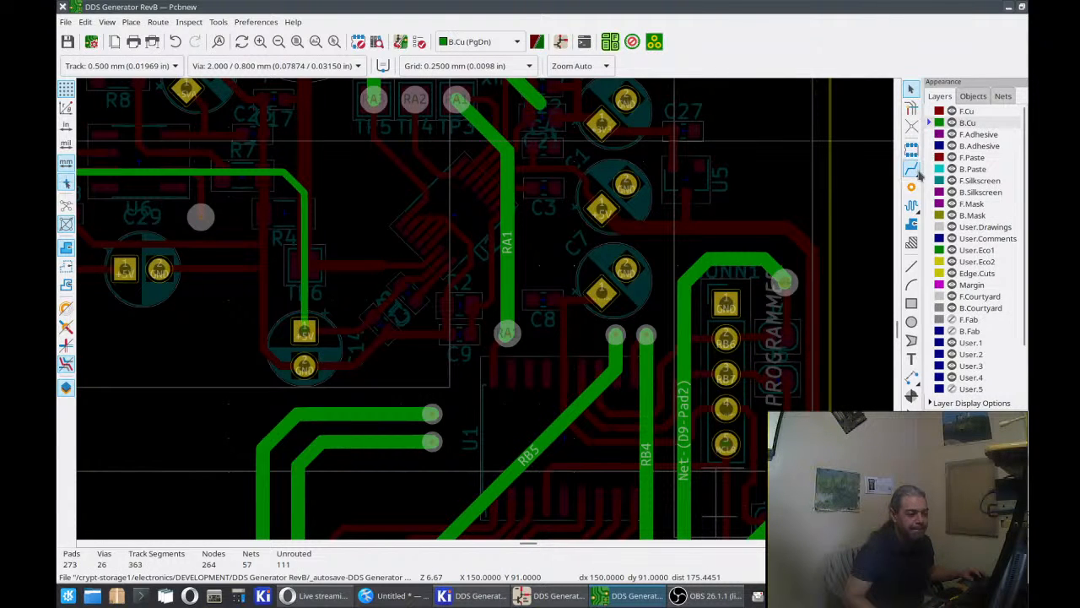
Route RA2 on B.Cu with a 1.000 mm track from test point TP4 down to header pin 12.
click(912, 170)
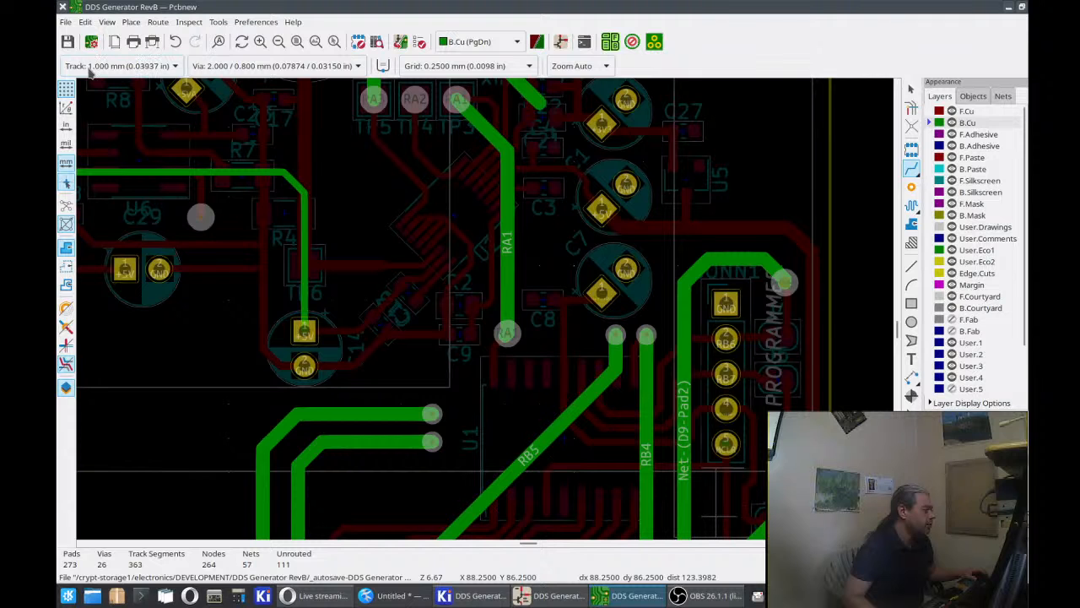
click(414, 98)
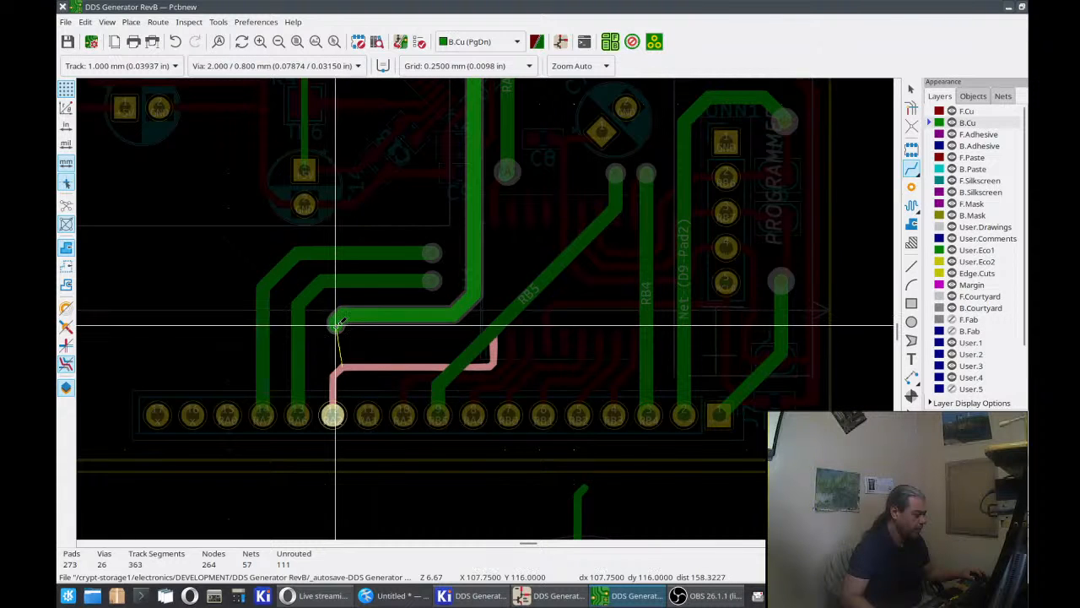
click(333, 415)
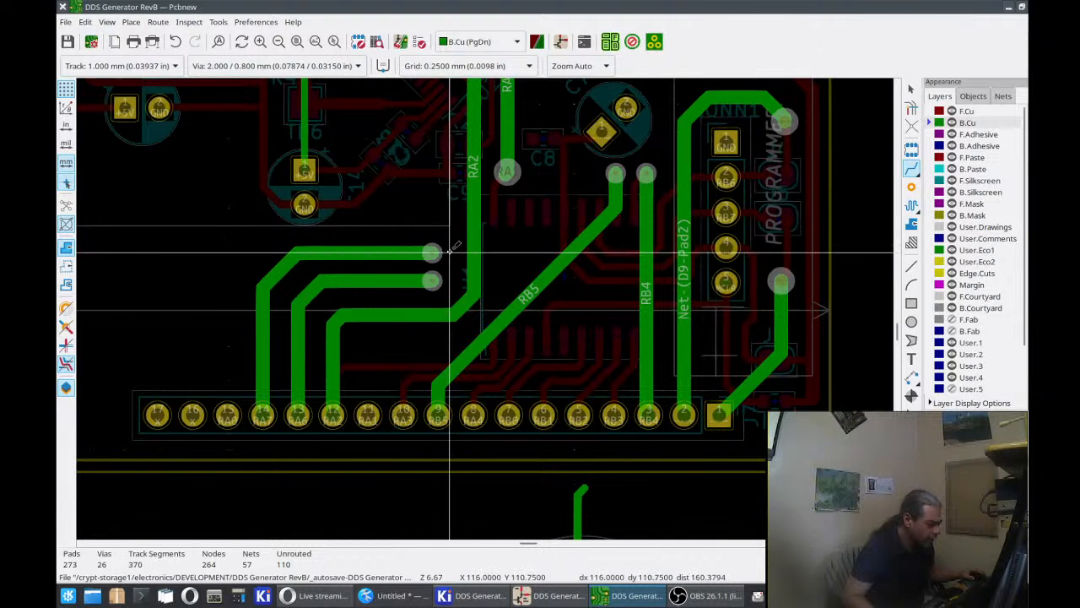
Route RA6 on F.Cu with a 0.500 mm track from its U1 pad to the RA6 via.
scroll(450, 244, up, 3)
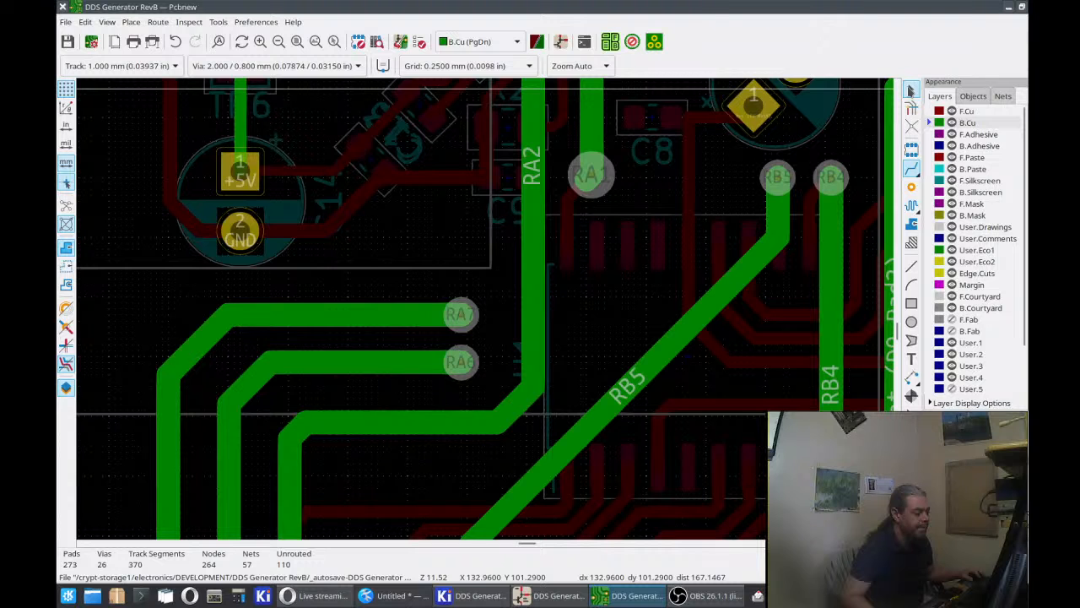
key(Page_Up)
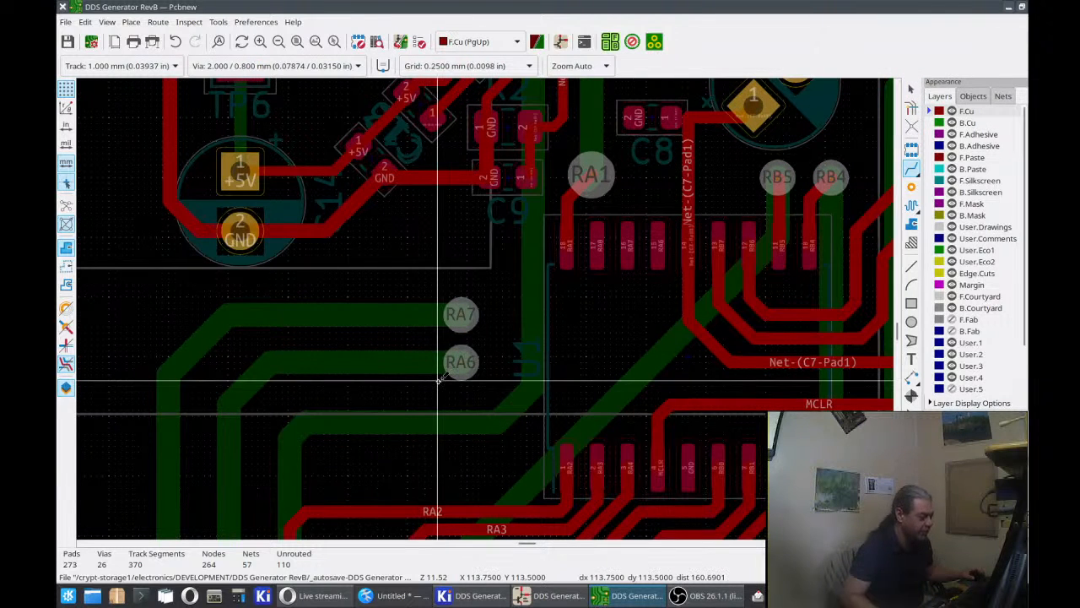
middle_drag(438, 379, 368, 306)
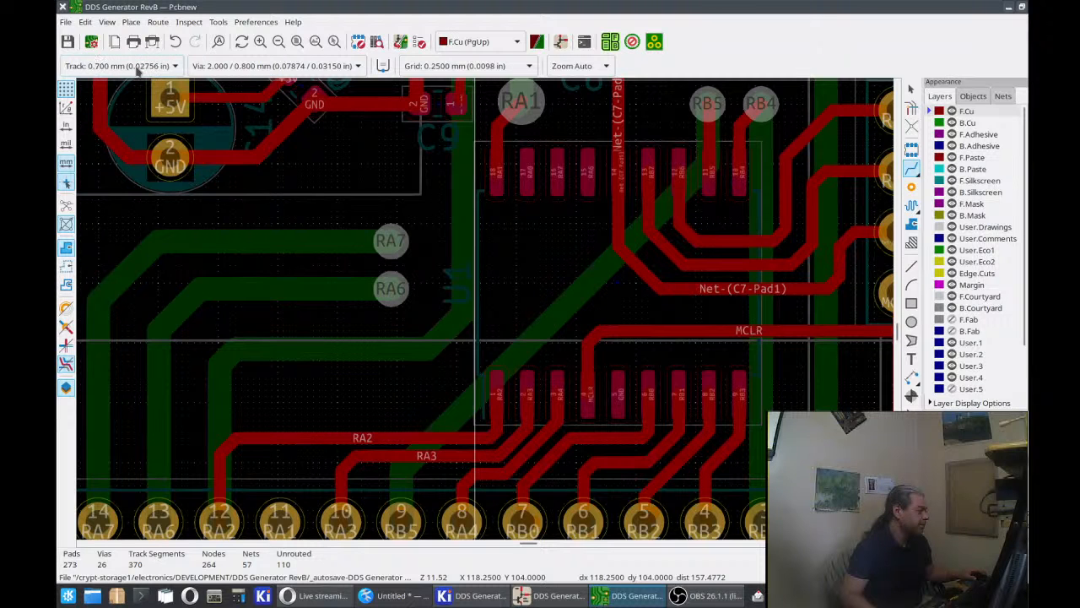
click(588, 163)
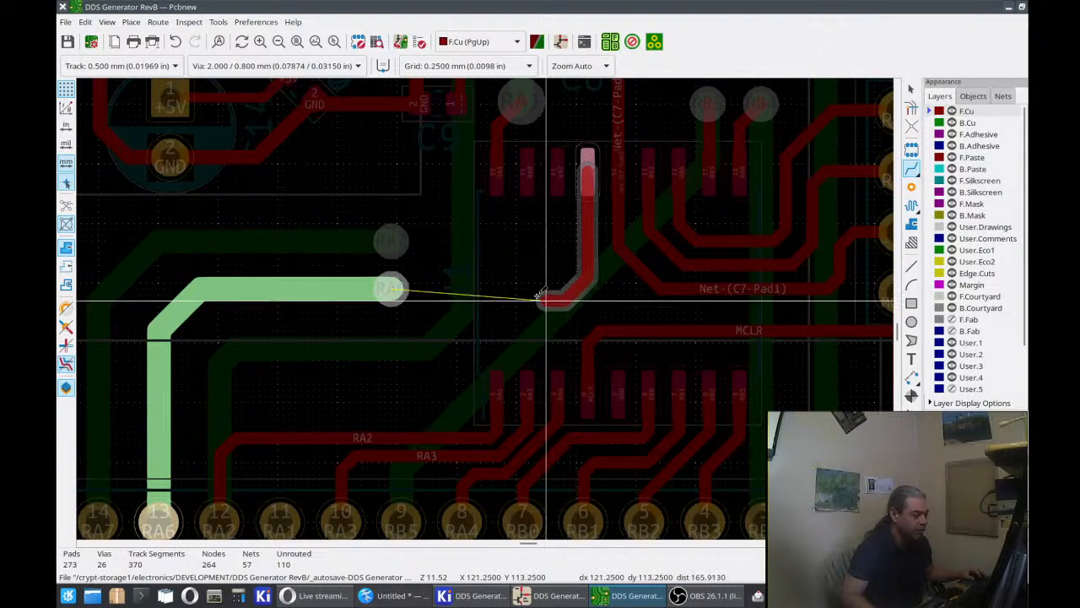
click(390, 289)
click(391, 289)
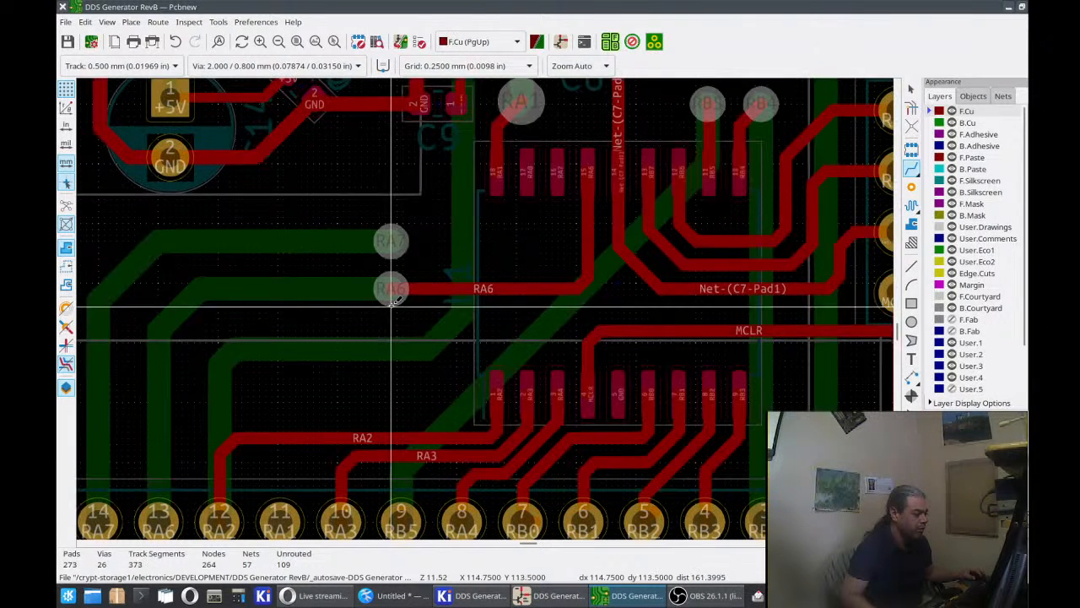
Route RA7 on F.Cu from its U1 pad, running just above the RA6 track, to the RA7 via.
click(558, 173)
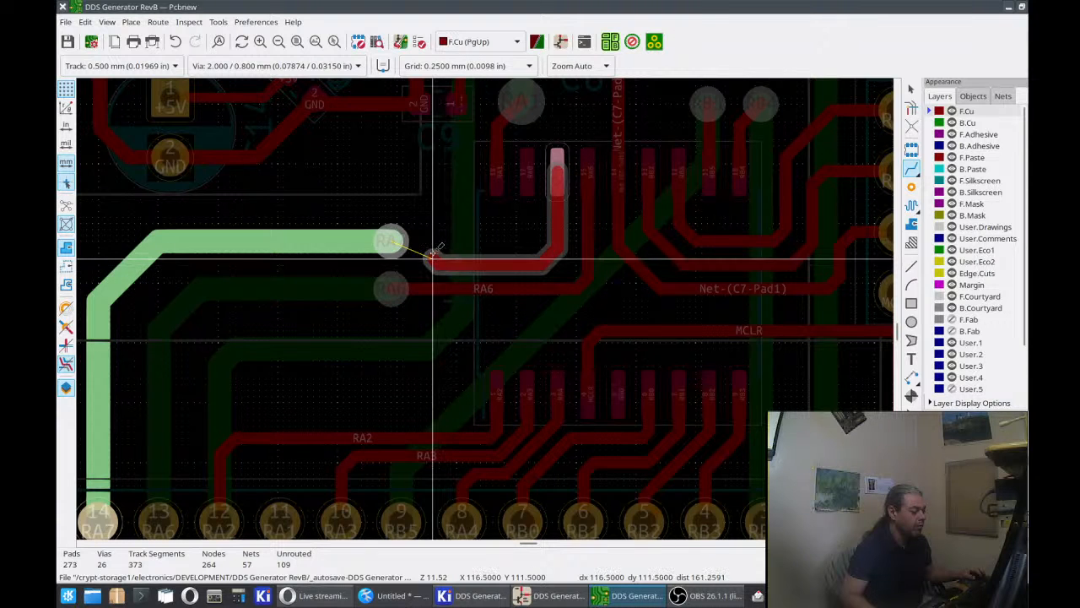
click(392, 242)
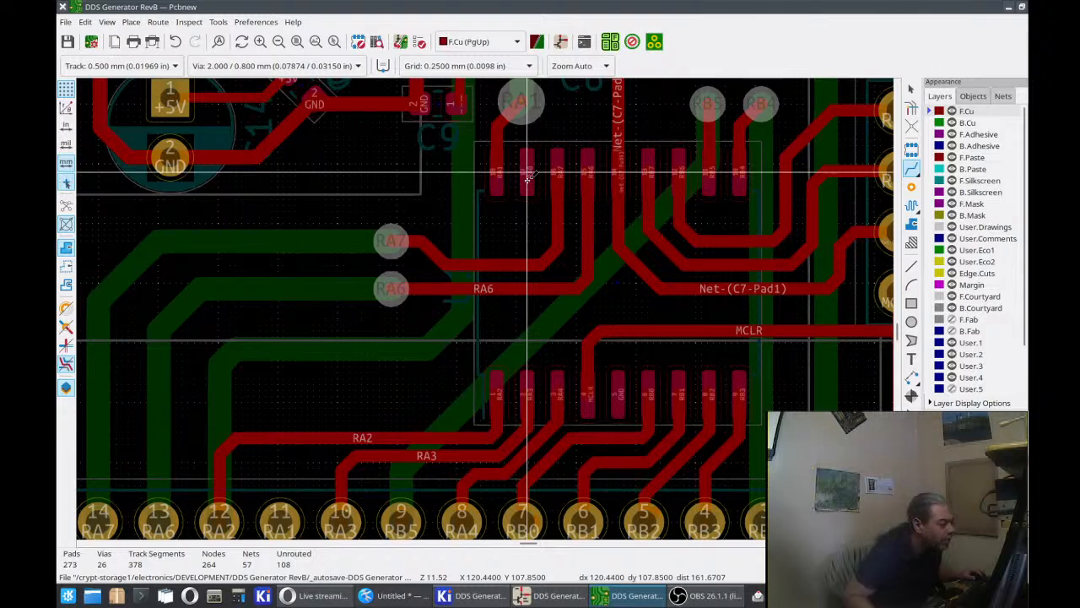
middle_drag(527, 178, 508, 274)
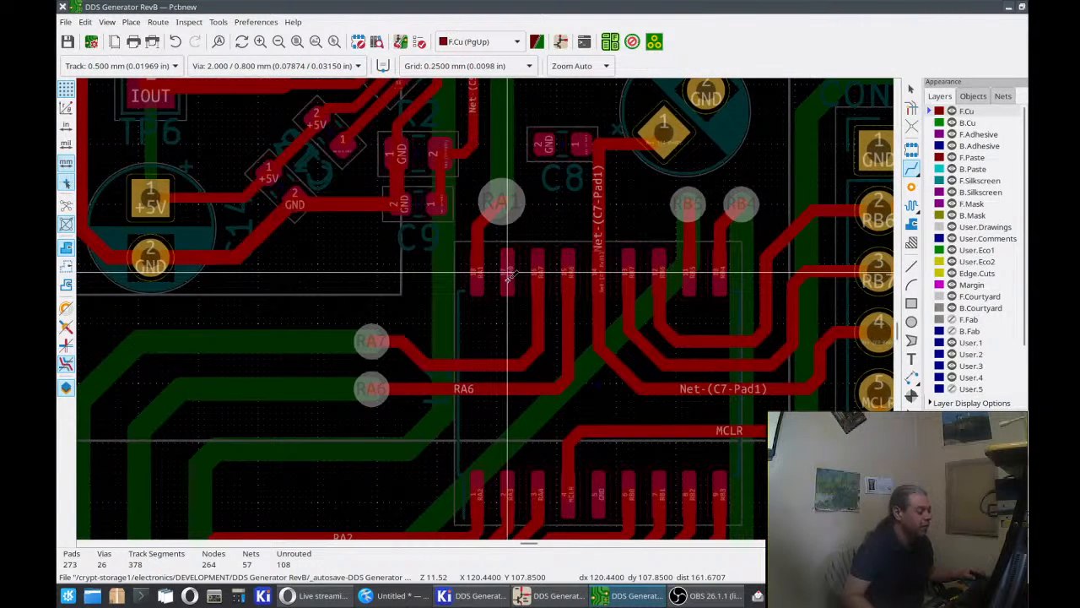
Route RA0 on F.Cu with a 0.500 mm track from its U1 pad to a 2.000 / 0.800 mm via just above the RA7 via.
click(508, 275)
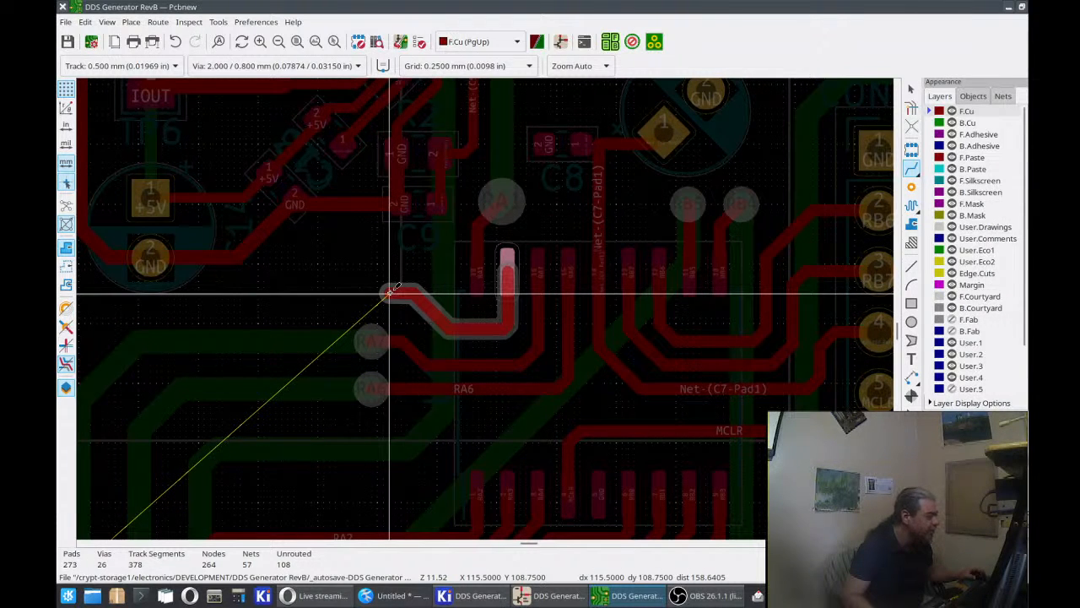
middle_drag(393, 289, 462, 321)
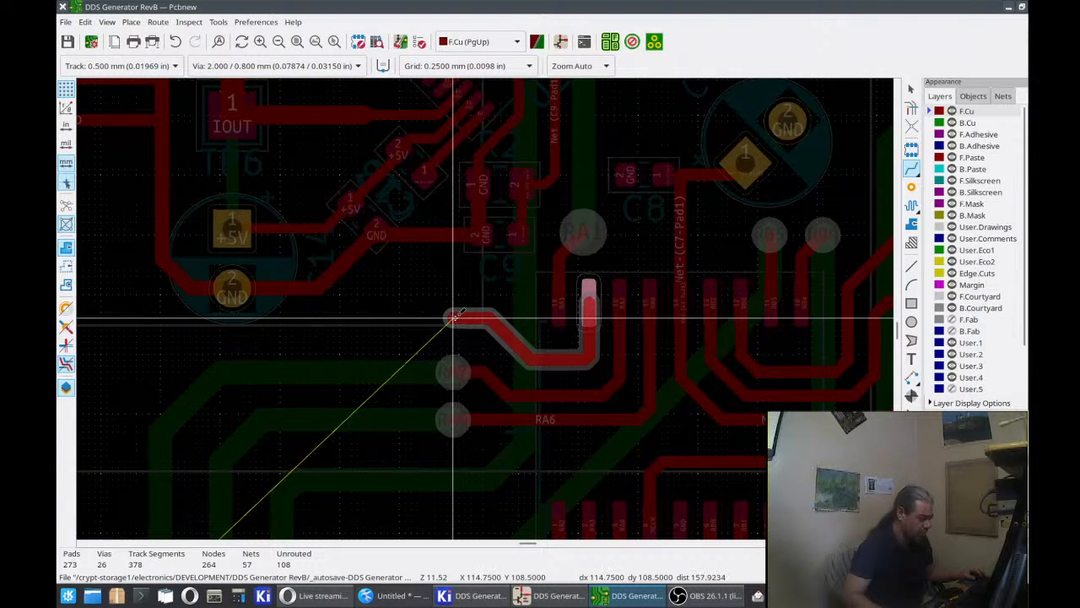
key(v)
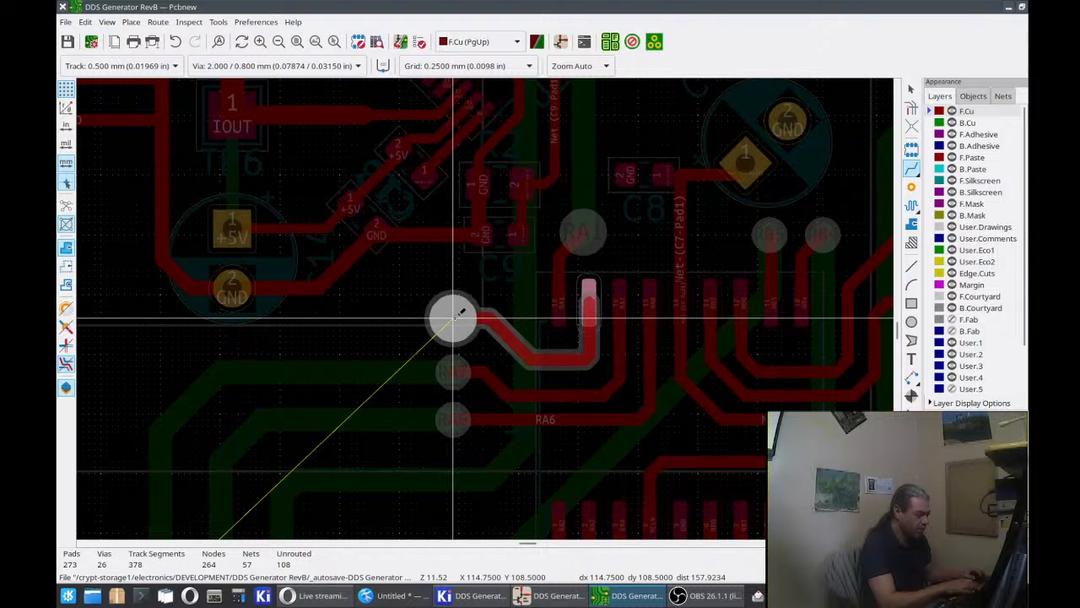
click(456, 316)
key(Escape)
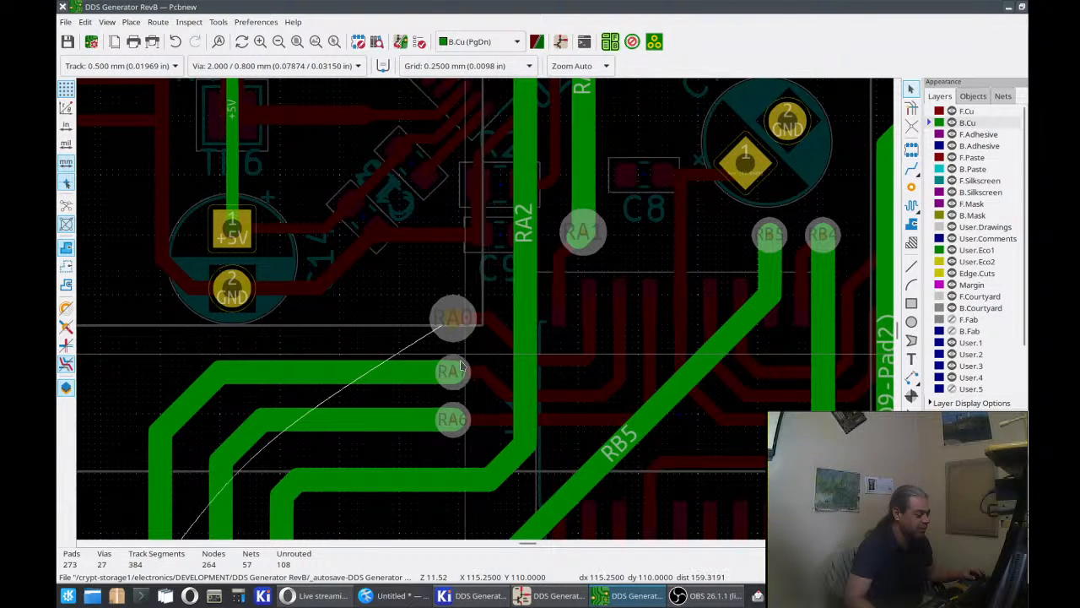
Replace the via at the end of the RA0 track with a 1.500 / 0.300 mm via.
click(461, 365)
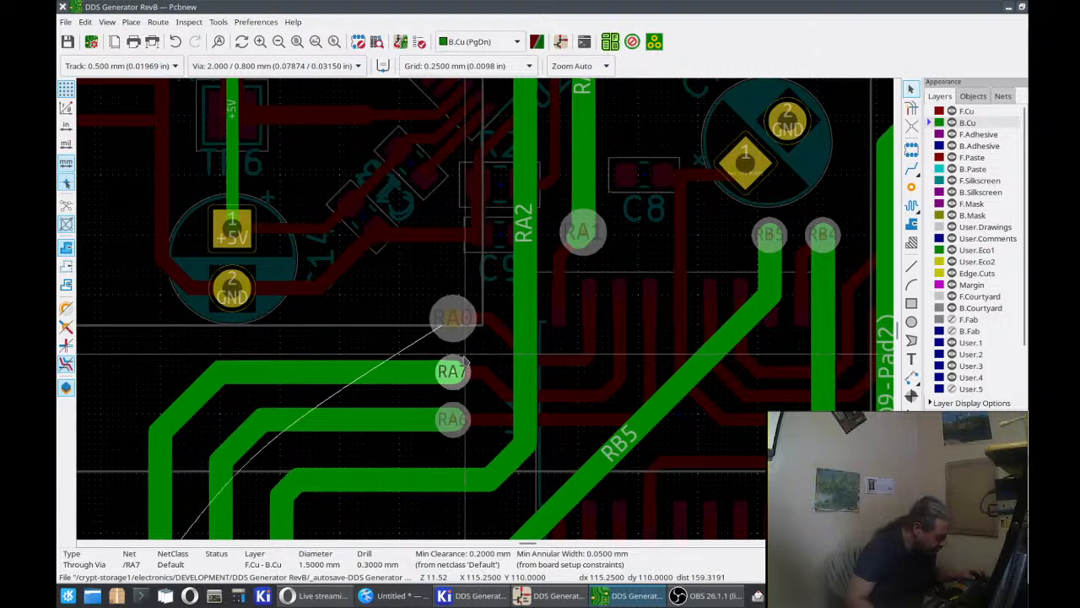
click(338, 66)
scroll(337, 85, up, 5)
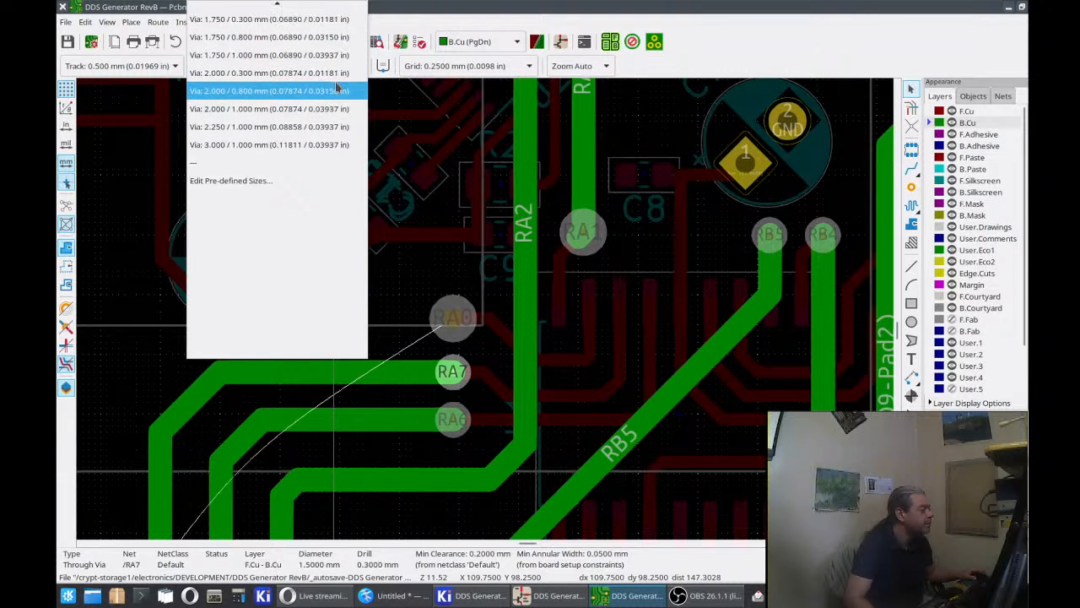
scroll(335, 90, up, 4)
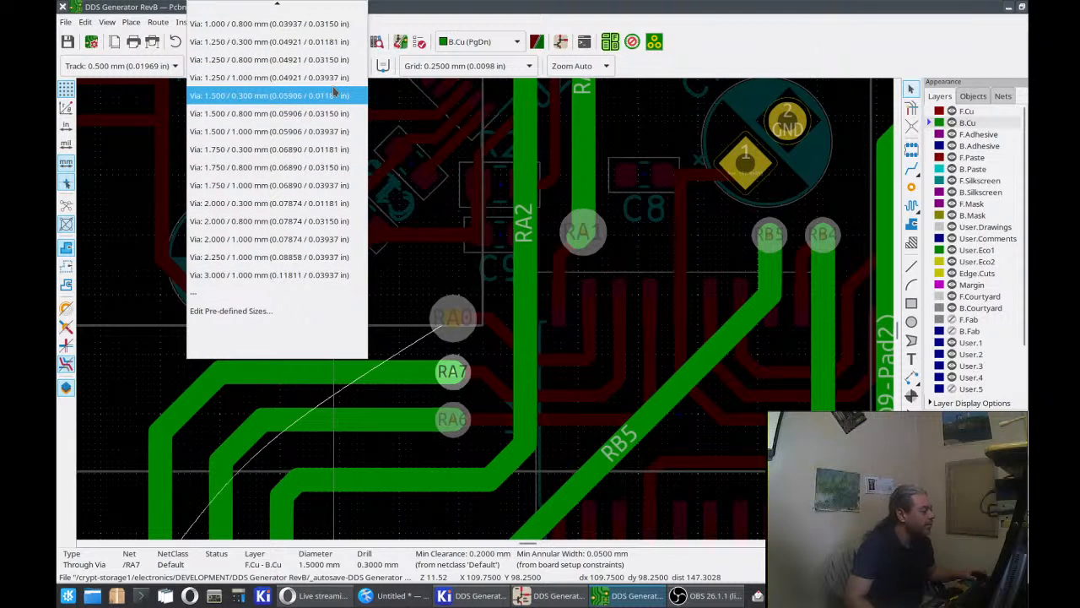
click(333, 97)
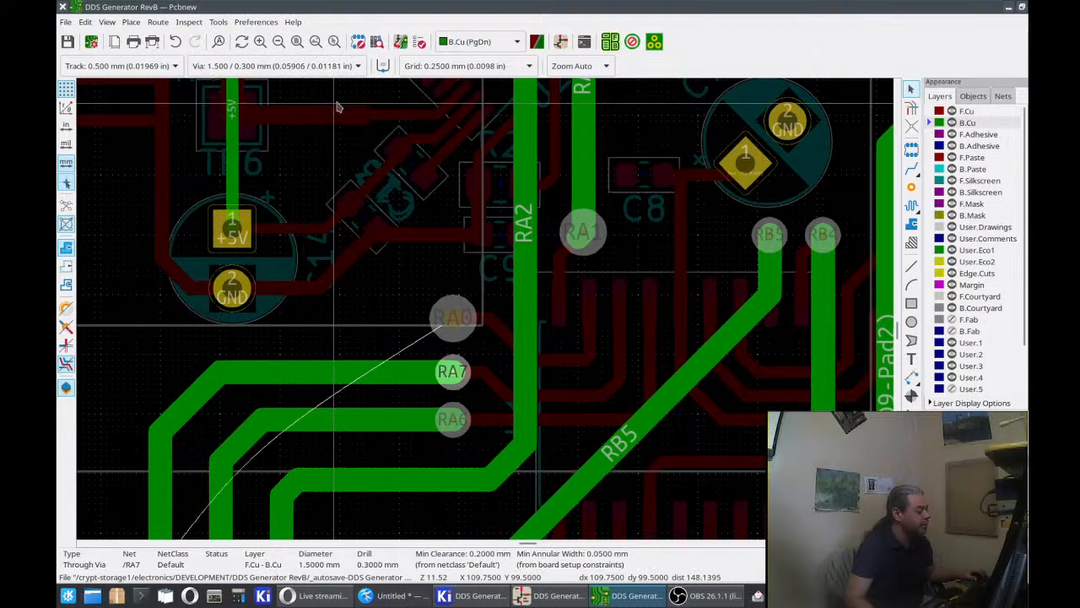
click(464, 302)
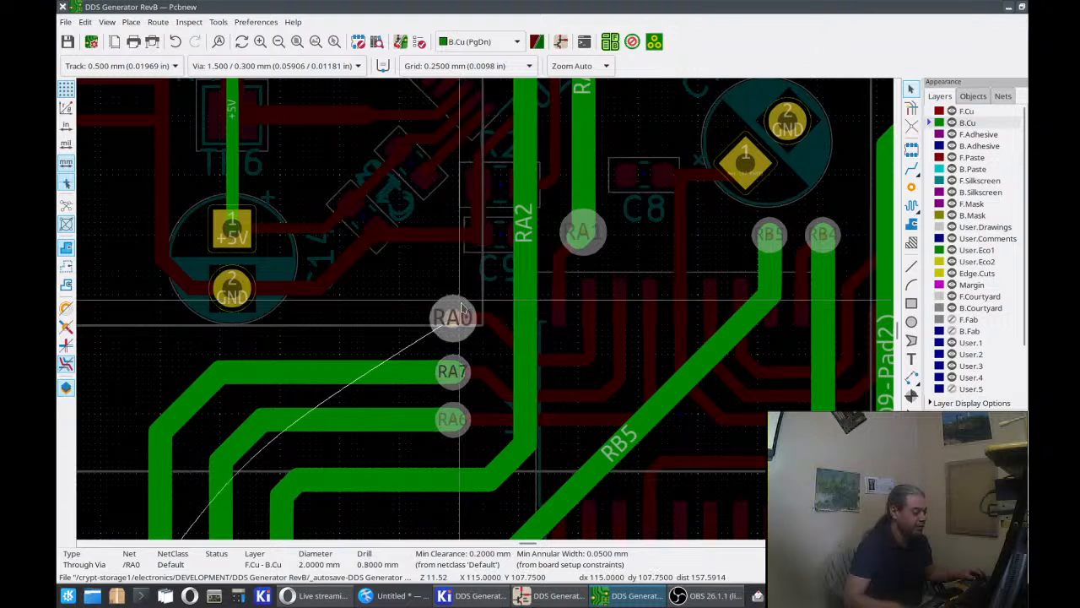
key(Delete)
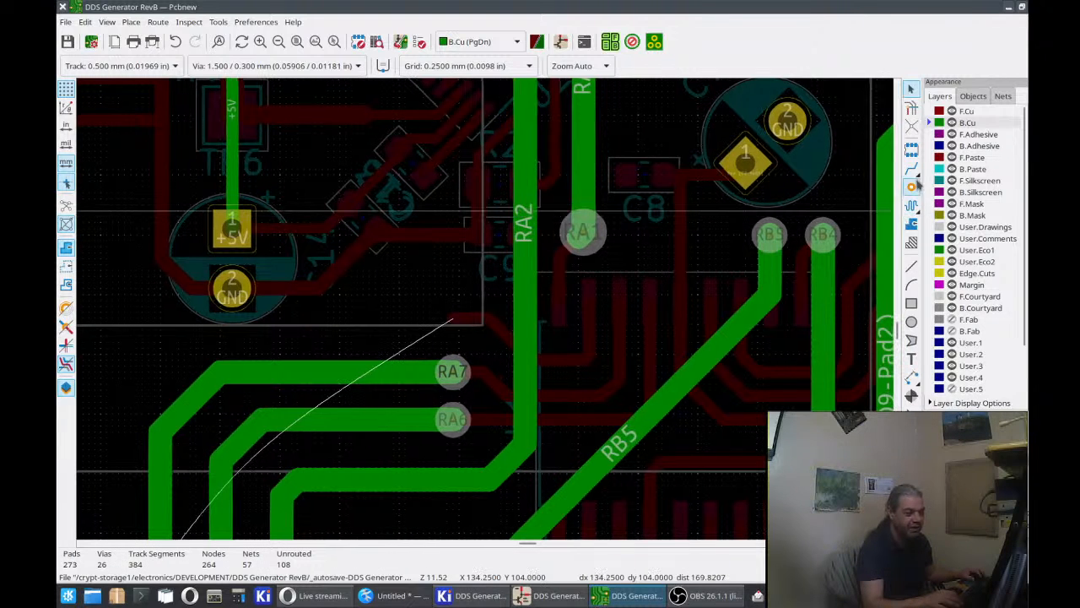
click(911, 186)
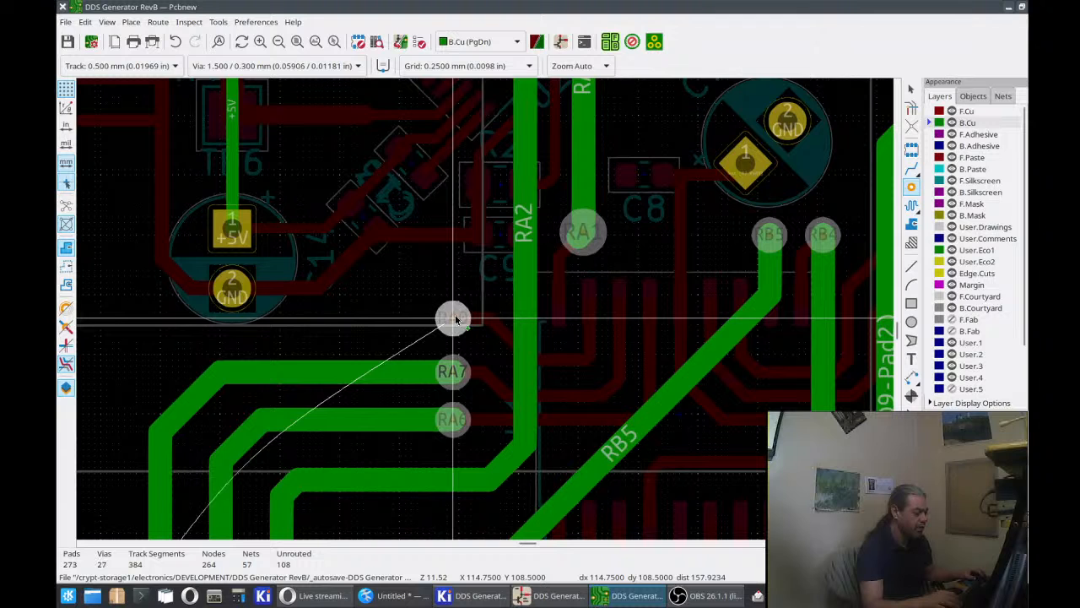
key(Escape)
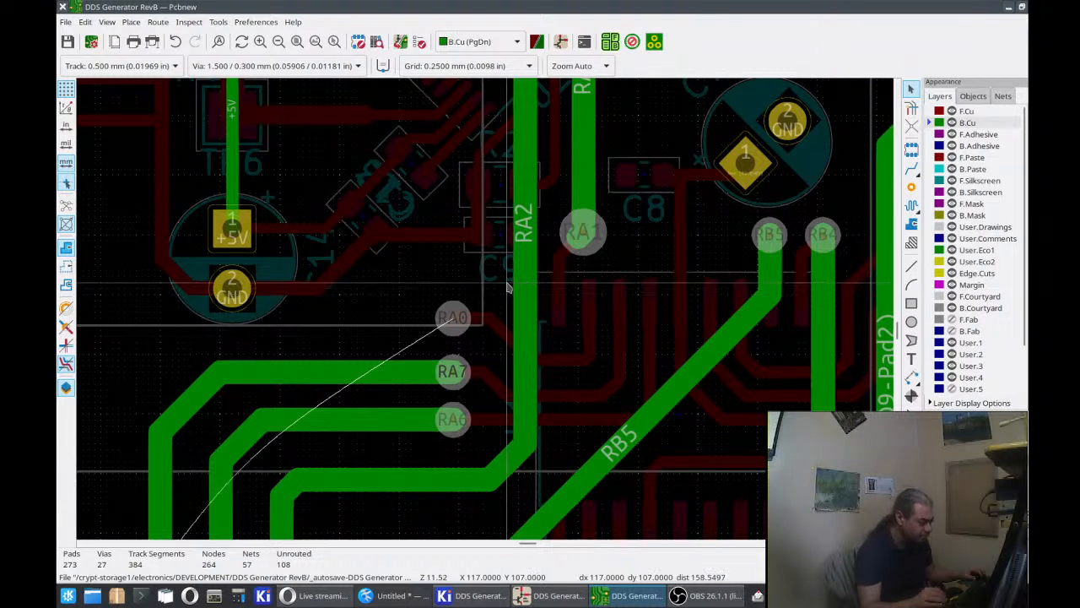
Examine on F.Cu the RA0 and RA1 connections and neighbouring tracks between U1, the test points and the header pins.
key(Page_Up)
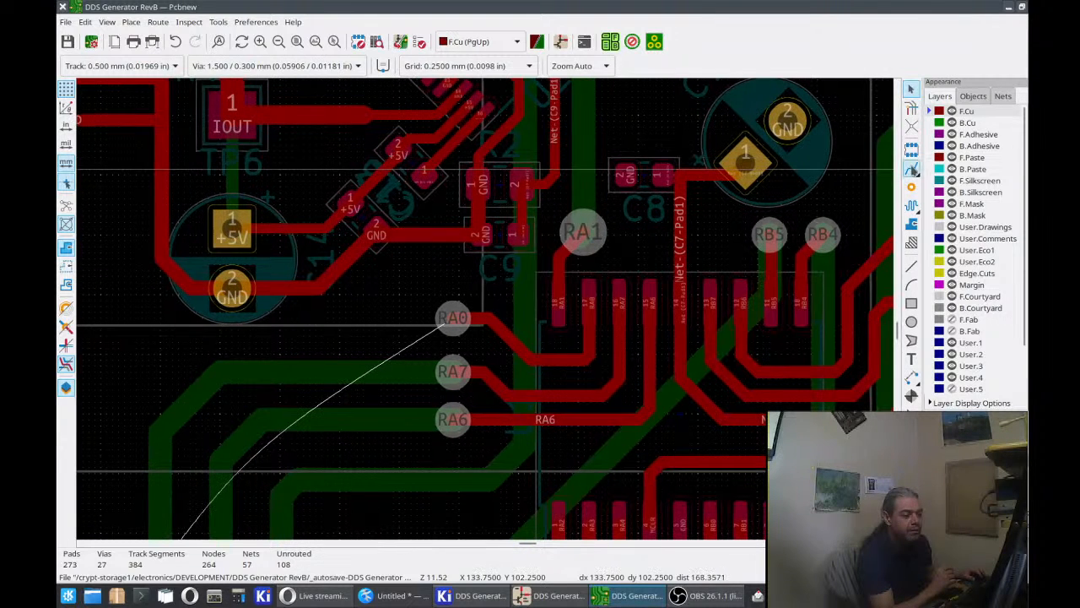
click(911, 169)
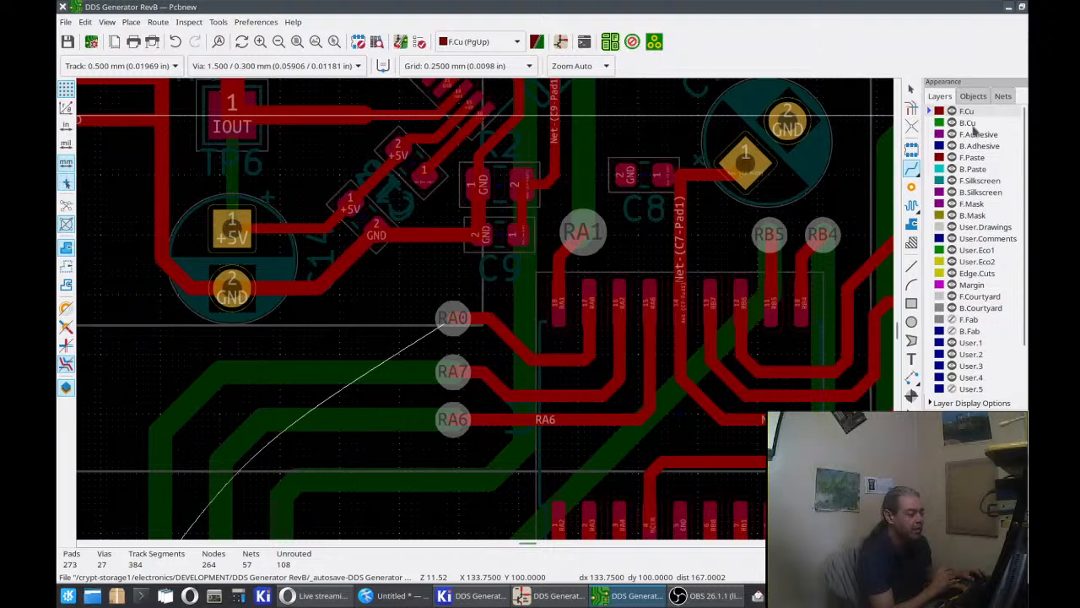
middle_drag(515, 331, 537, 139)
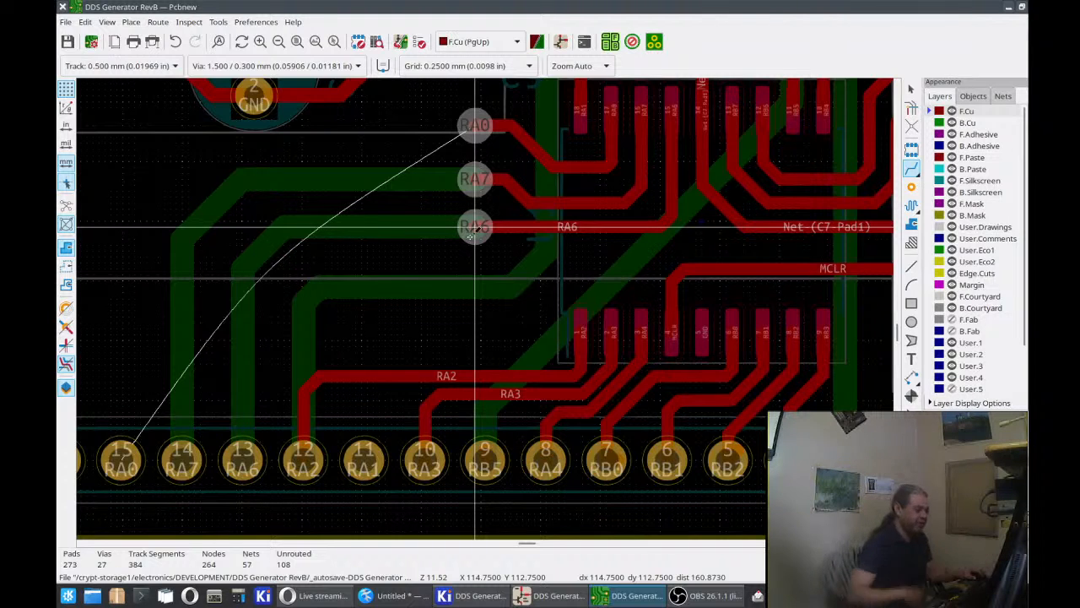
scroll(484, 210, down, 3)
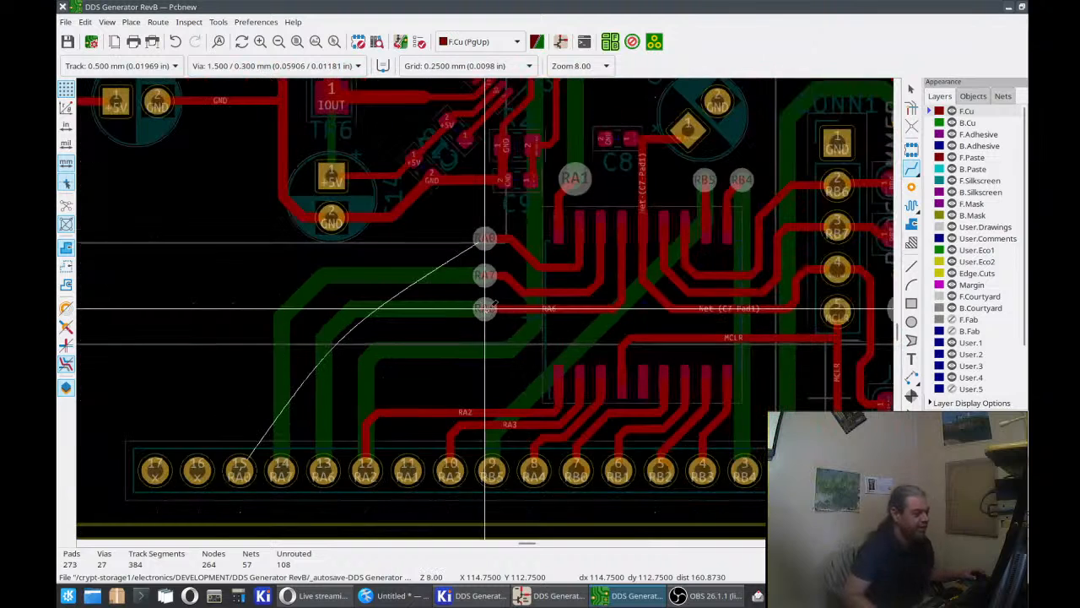
scroll(487, 306, up, 4)
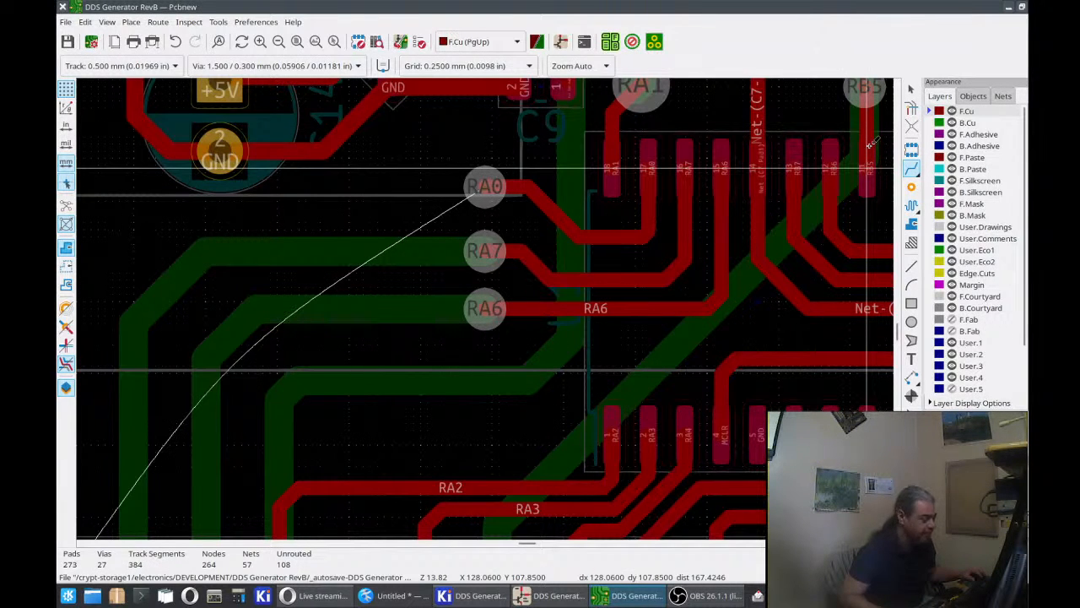
scroll(757, 212, down, 1)
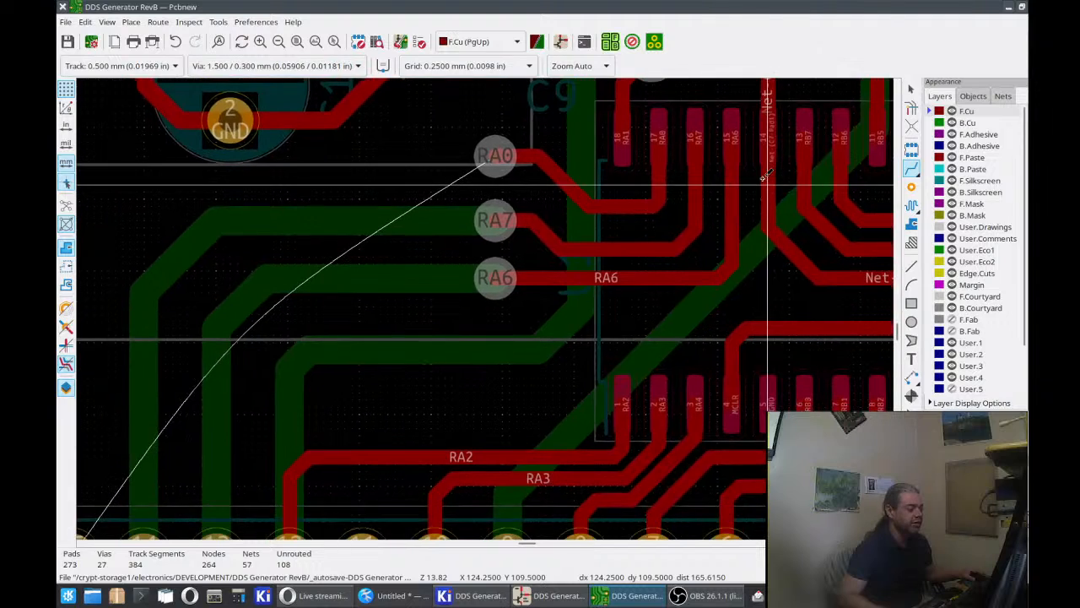
shift+scroll(488, 304, down, 3)
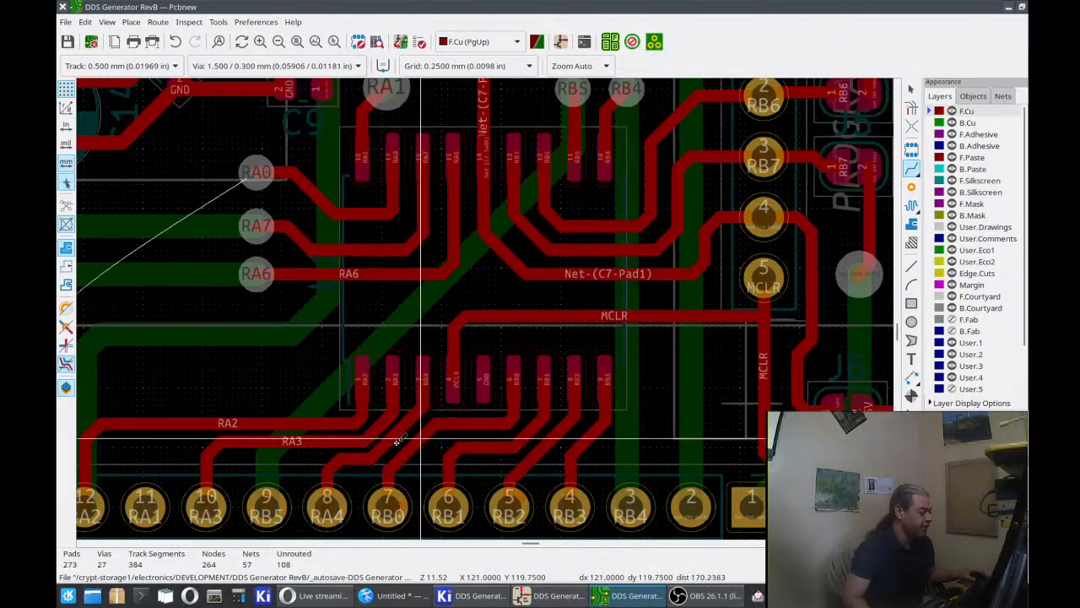
right_click(427, 419)
key(Escape)
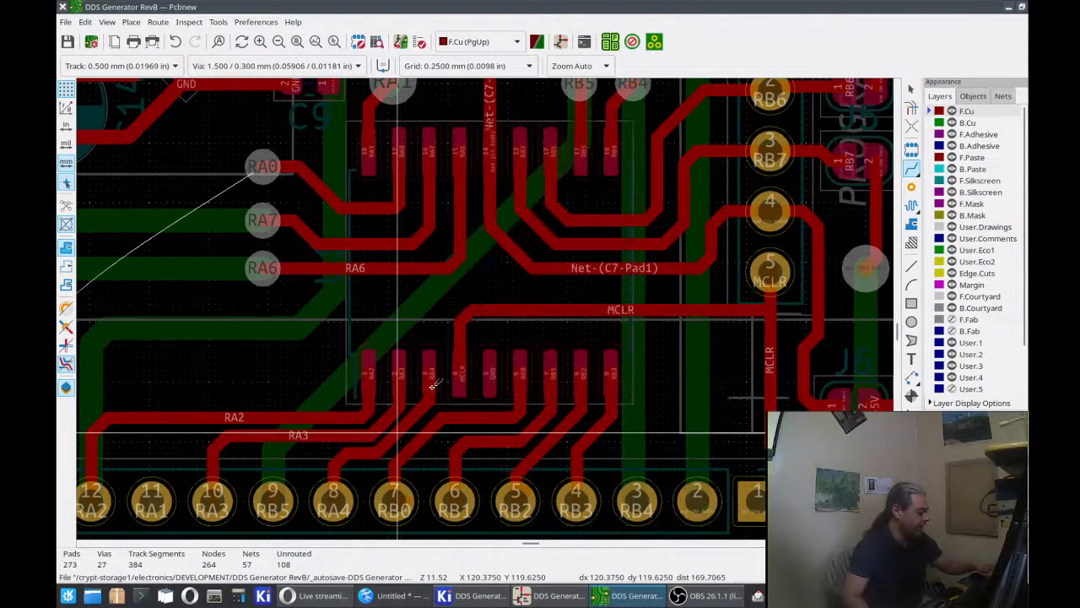
scroll(432, 387, up, 1)
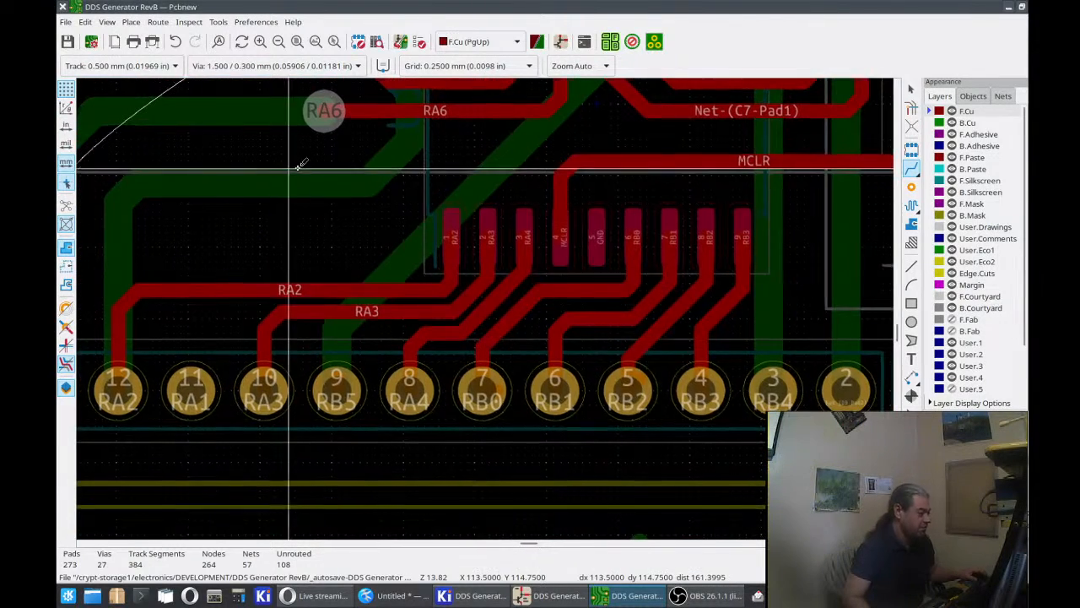
middle_drag(302, 190, 459, 302)
scroll(488, 304, down, 2)
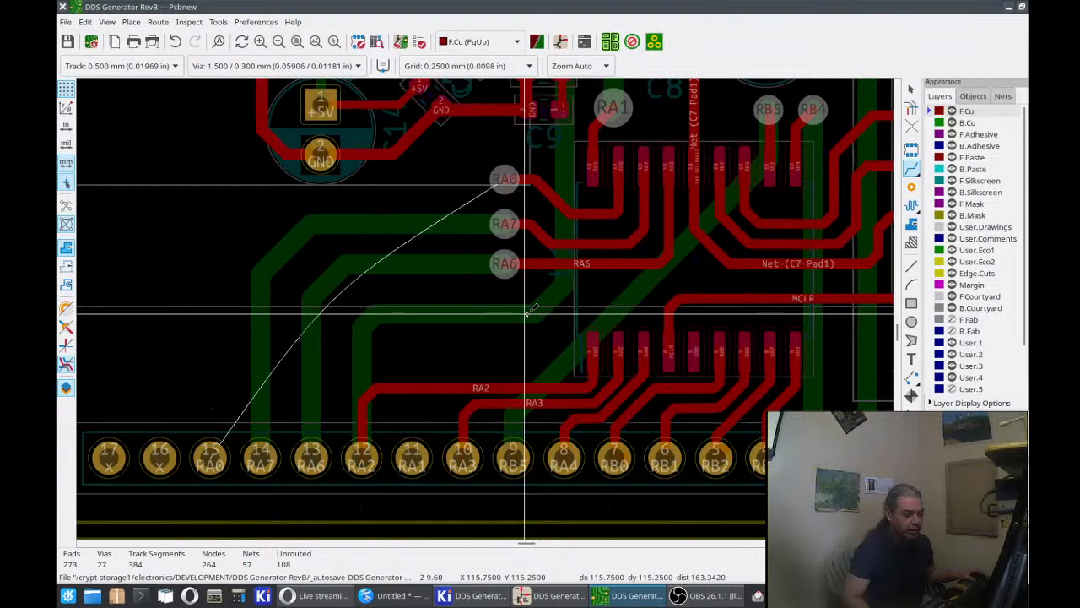
middle_drag(527, 312, 539, 351)
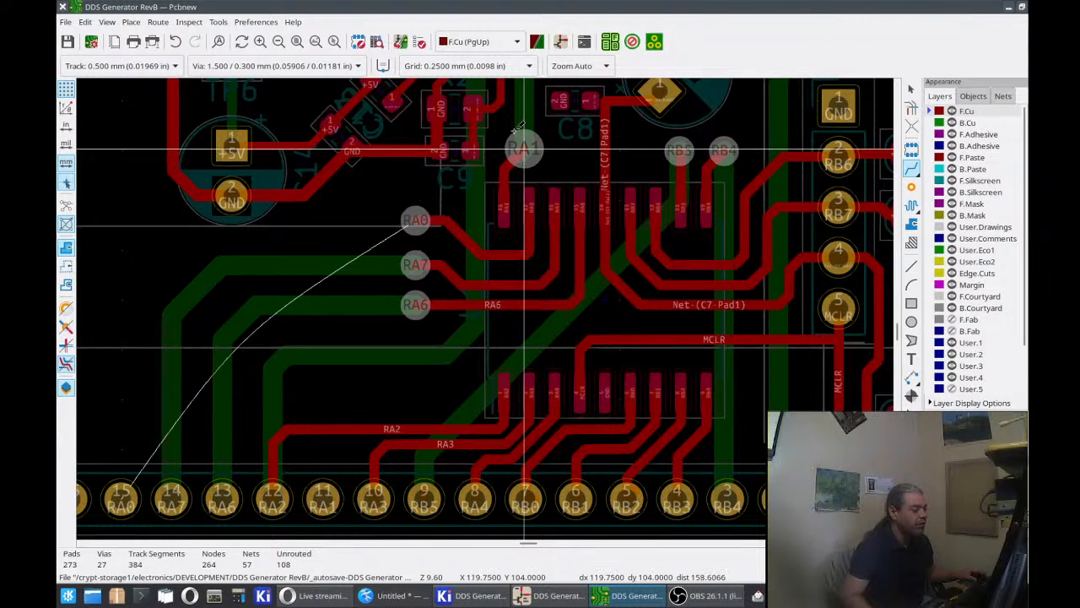
middle_drag(519, 126, 537, 411)
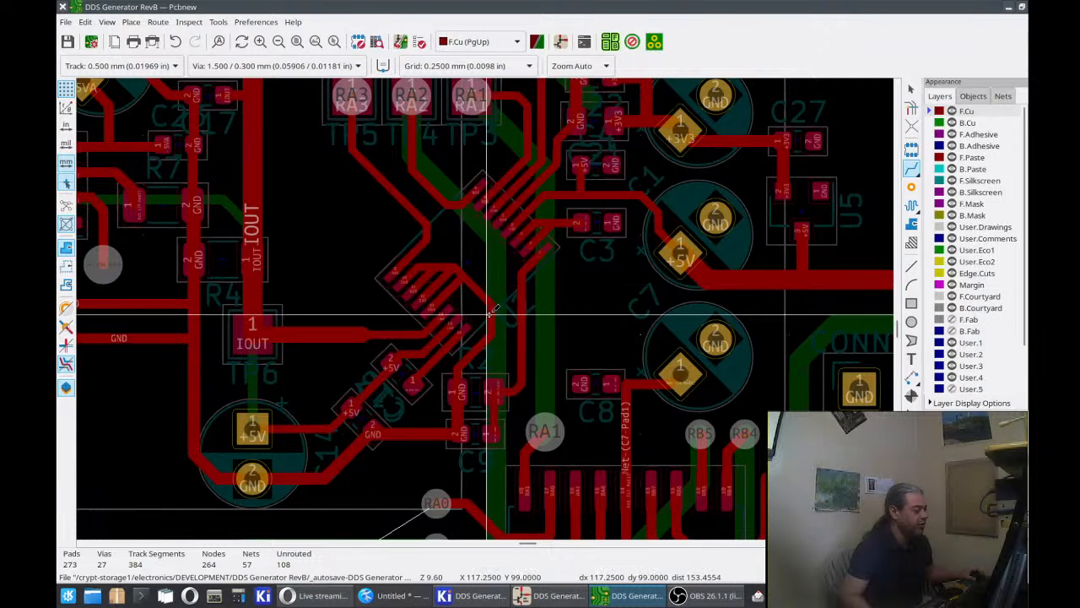
middle_drag(496, 277, 502, 143)
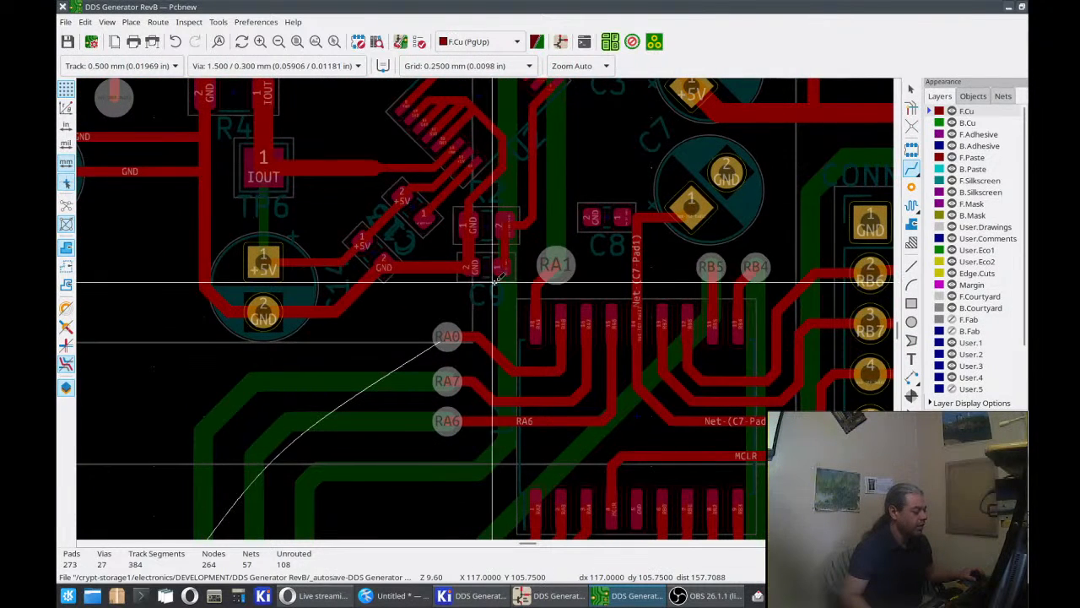
middle_drag(497, 282, 507, 150)
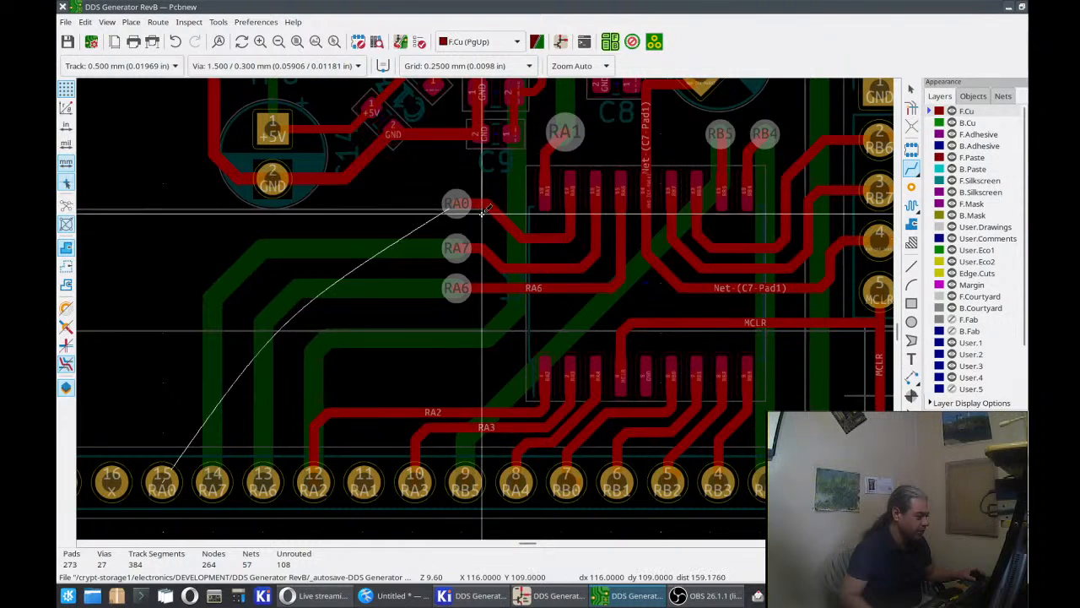
Assign the net /RA0 to pad 16 of header J7.
click(910, 90)
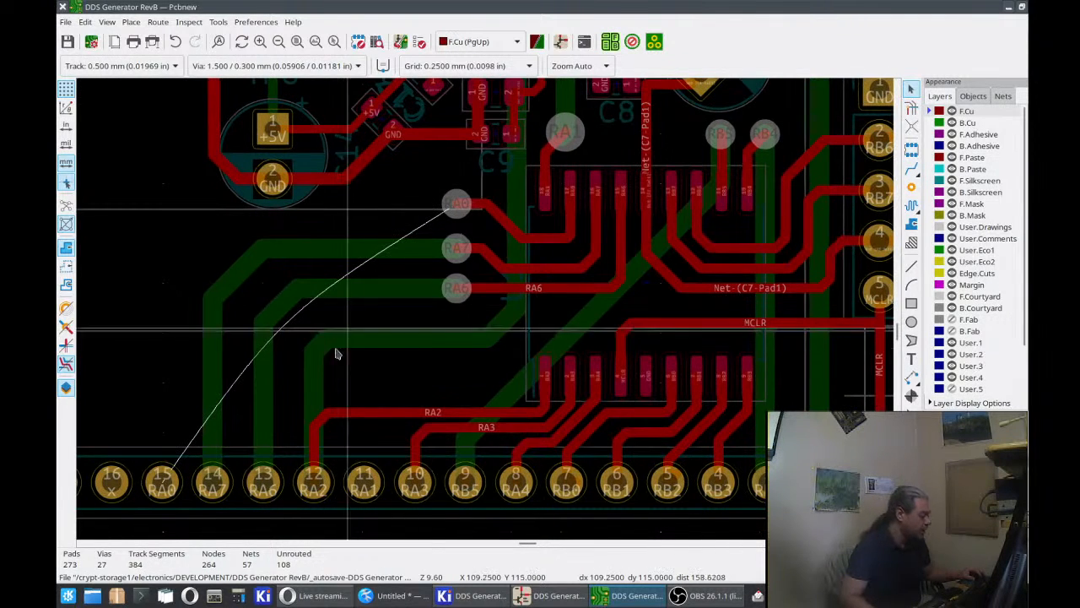
middle_drag(241, 411, 357, 362)
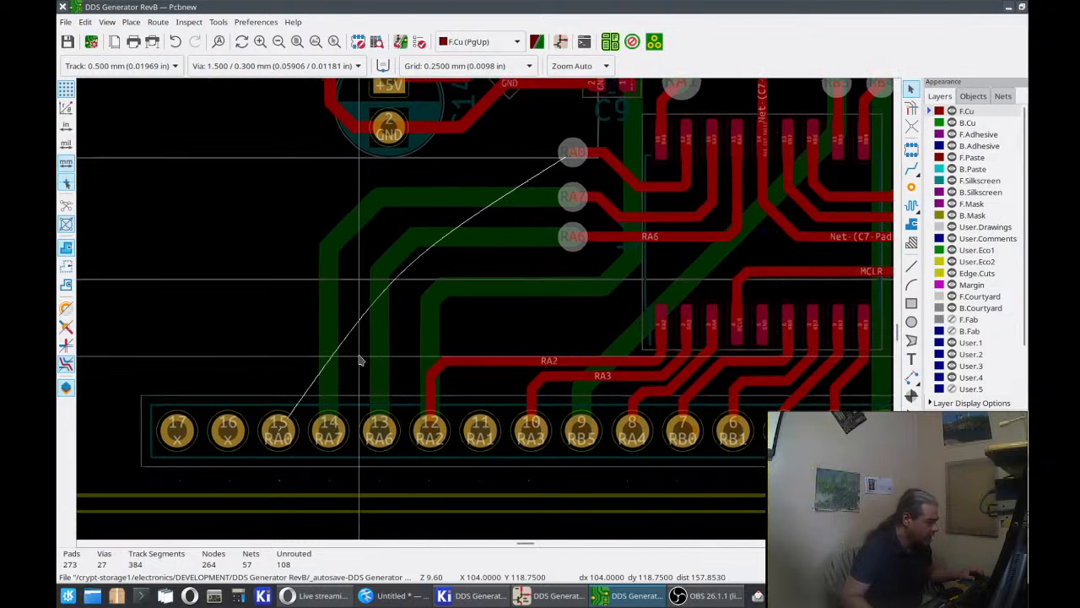
click(239, 439)
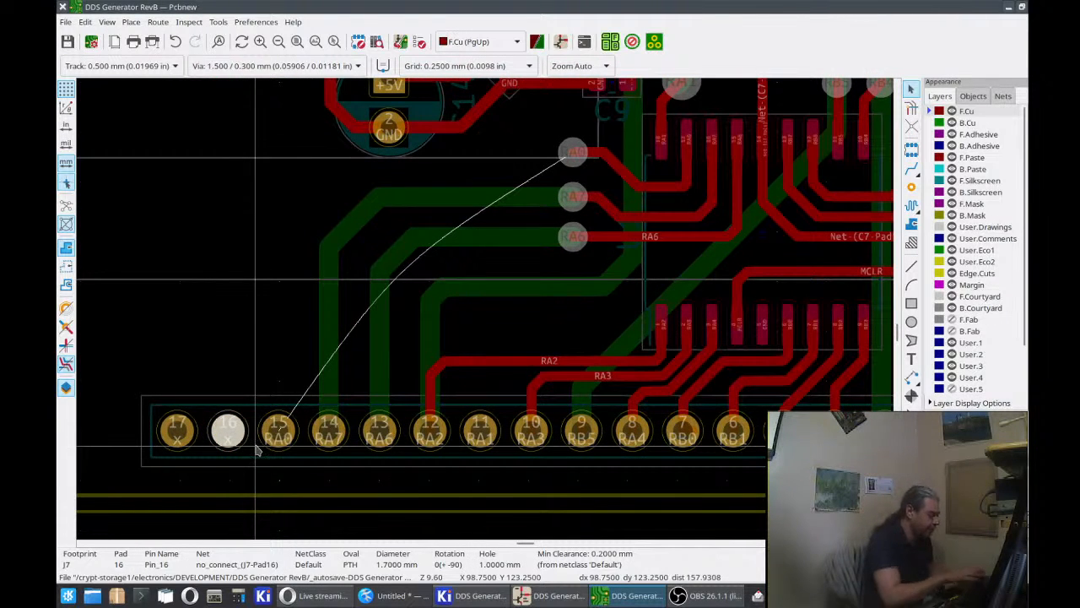
key(e)
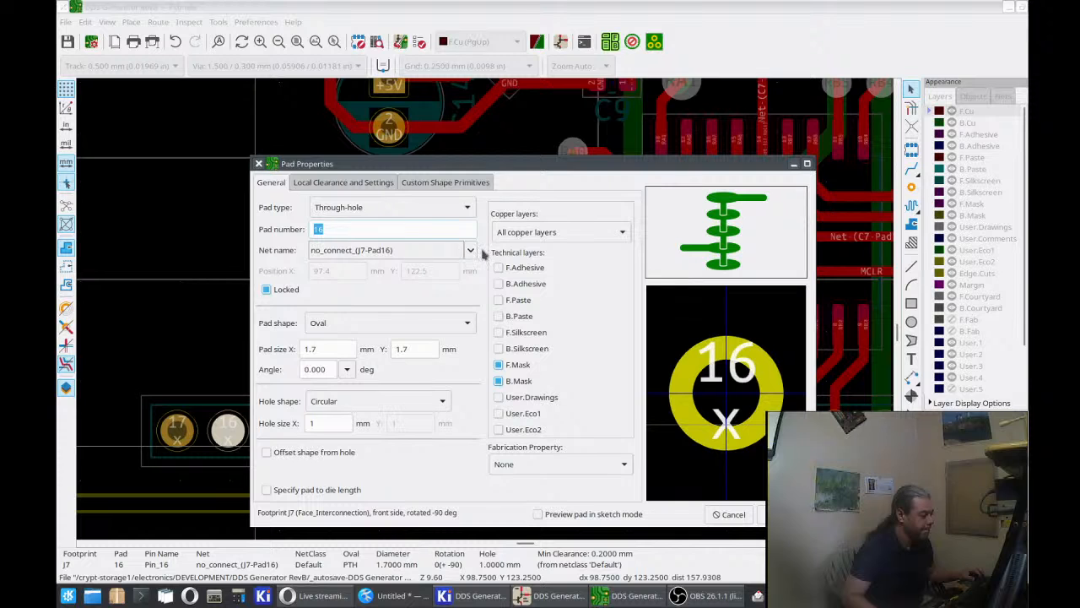
click(470, 249)
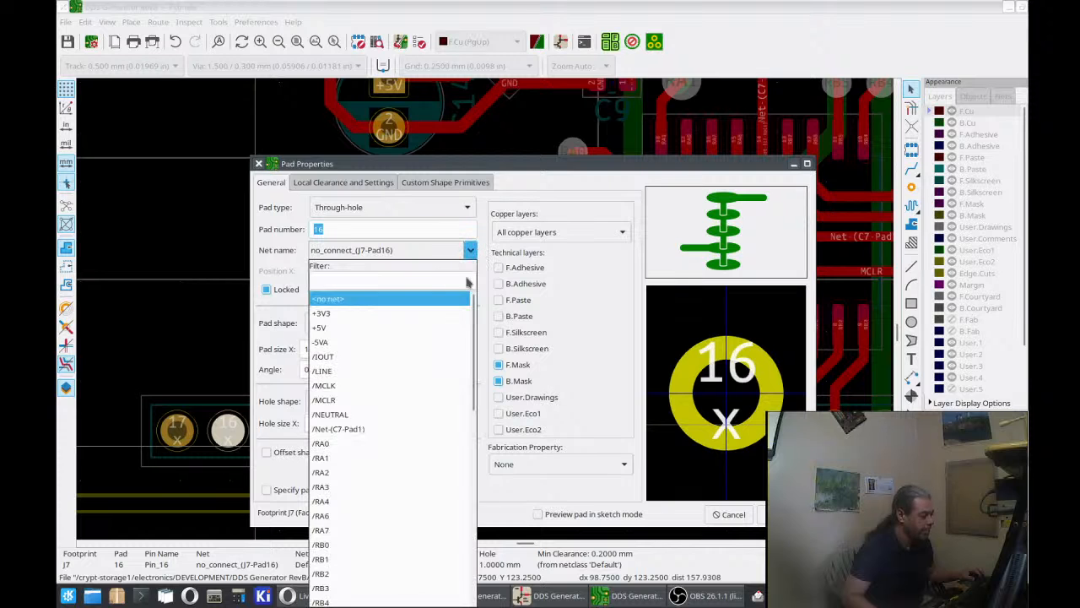
click(422, 445)
click(790, 514)
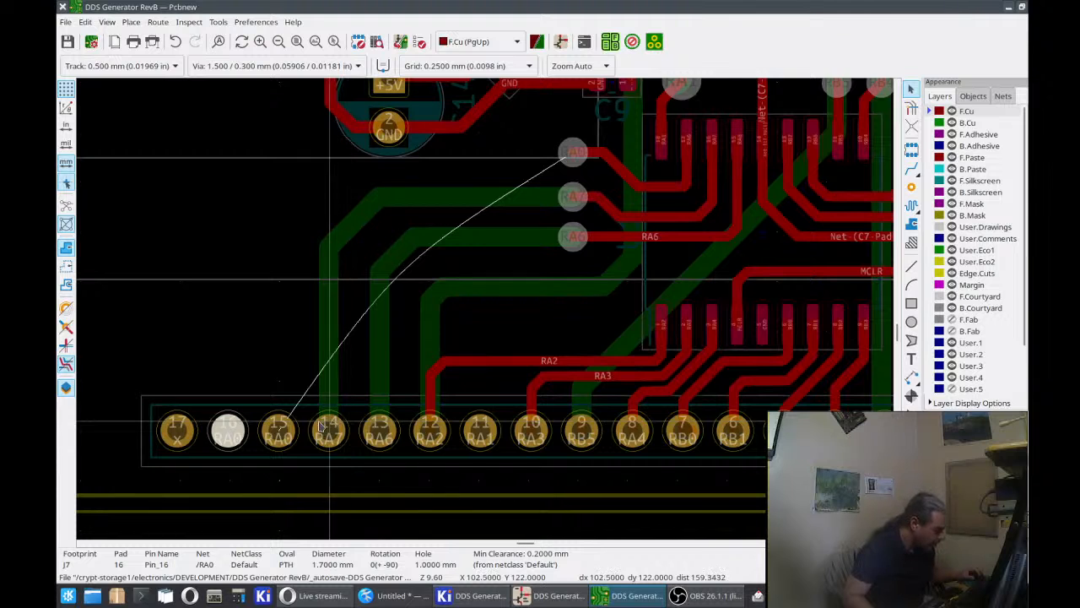
Assign the net /RA7 to pad 15 of header J7.
click(281, 432)
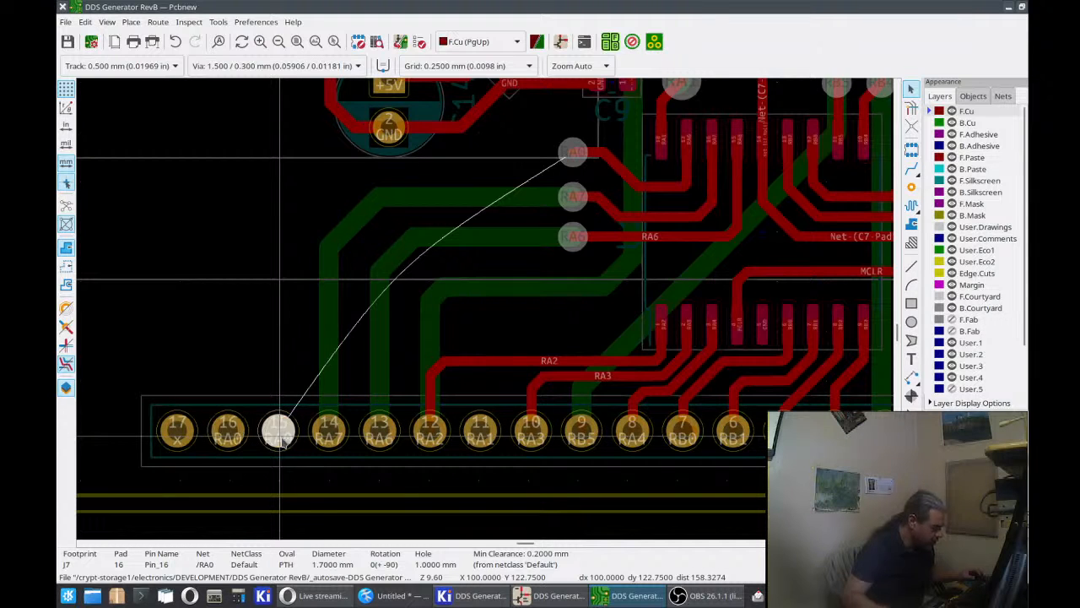
key(e)
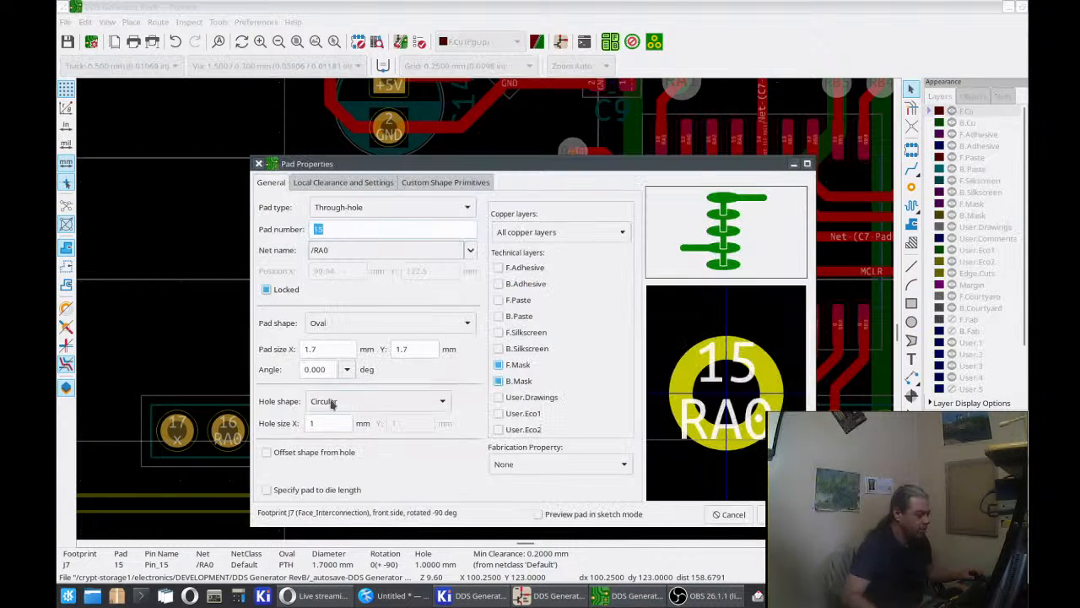
click(470, 252)
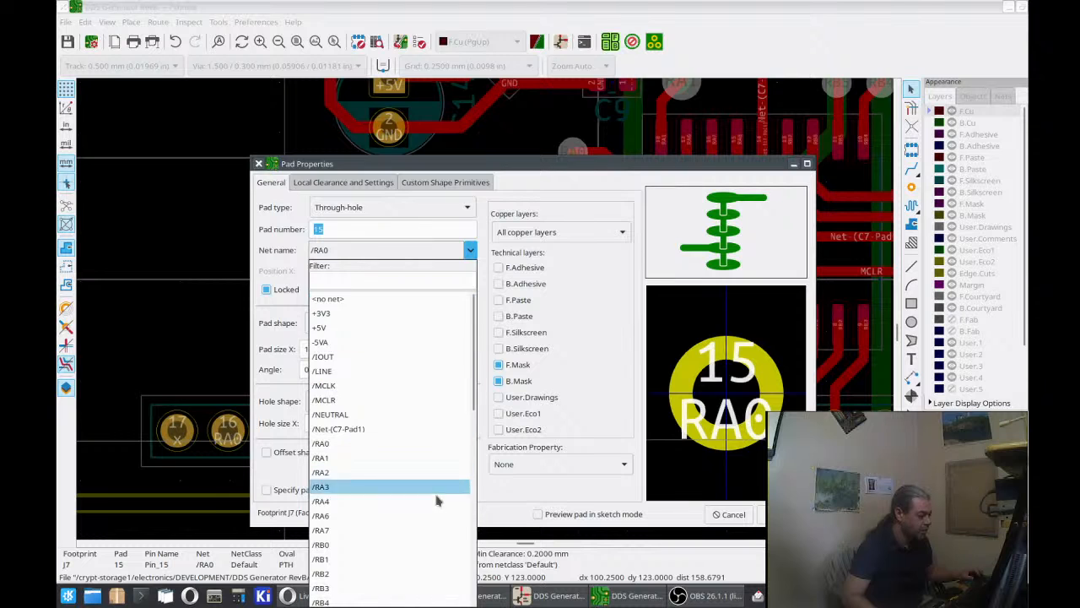
click(437, 529)
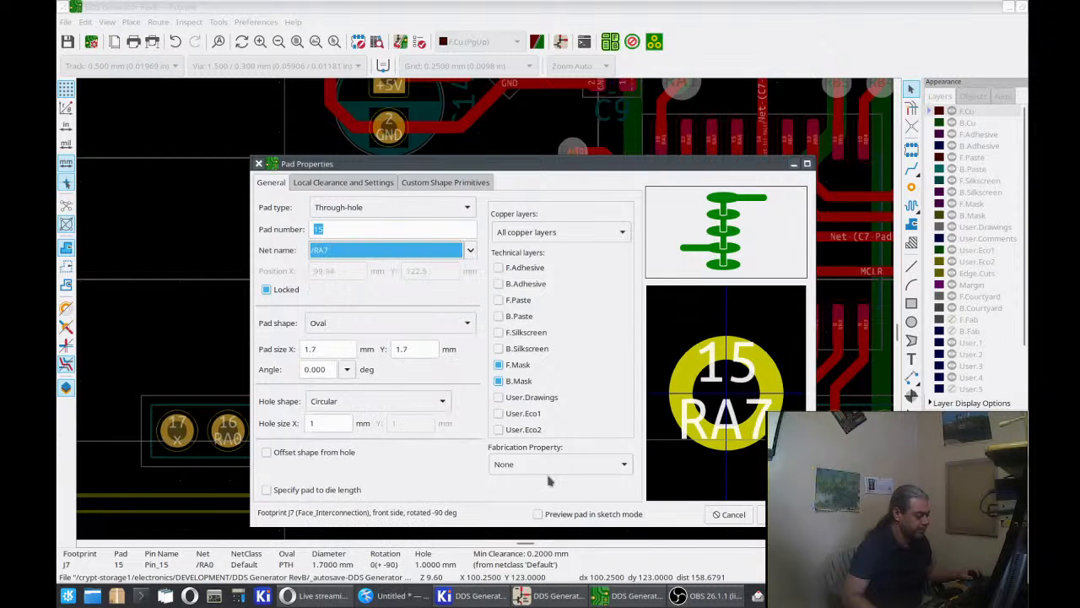
click(760, 519)
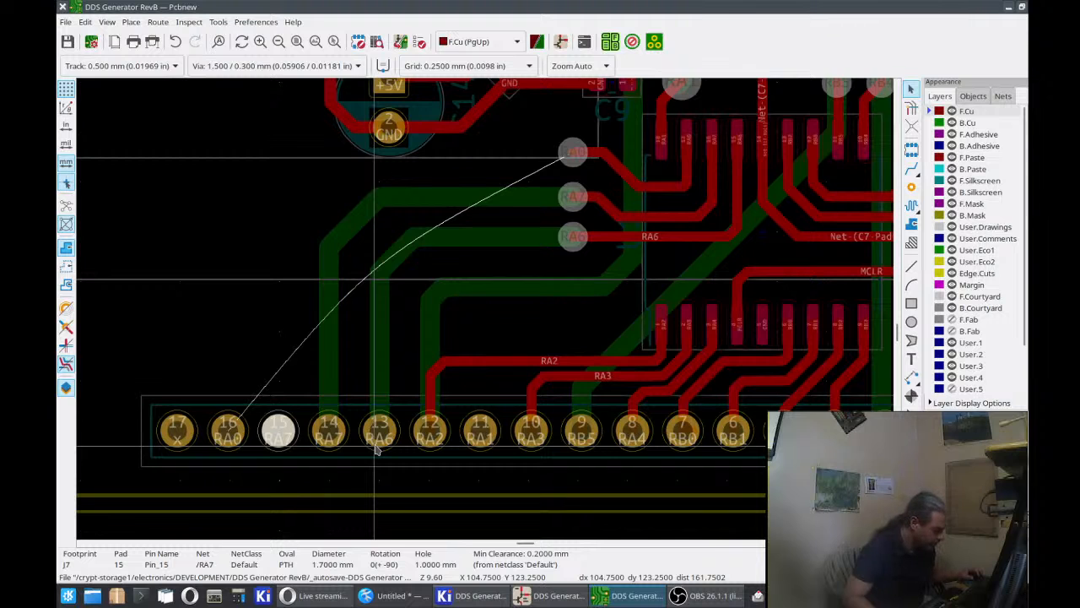
click(454, 461)
click(225, 377)
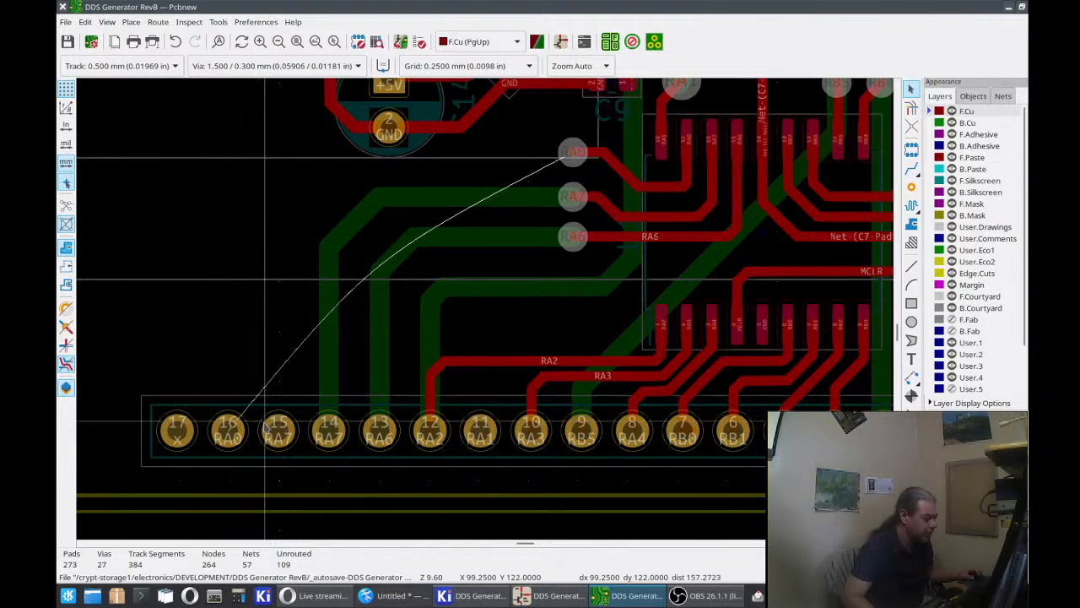
Assign the net /RA6 to pad 14 of header J7.
click(325, 432)
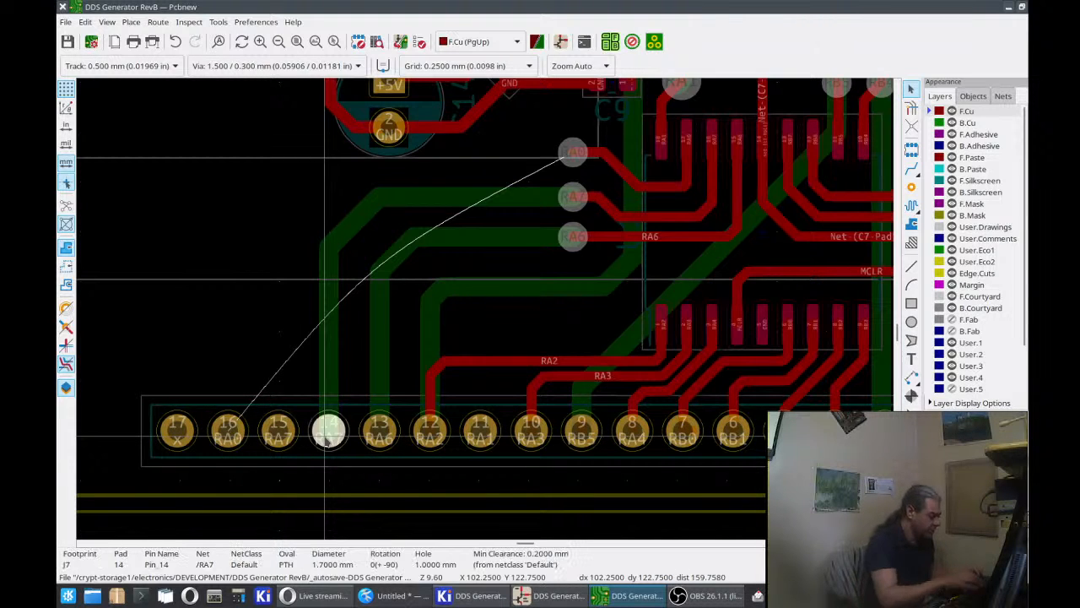
double_click(327, 432)
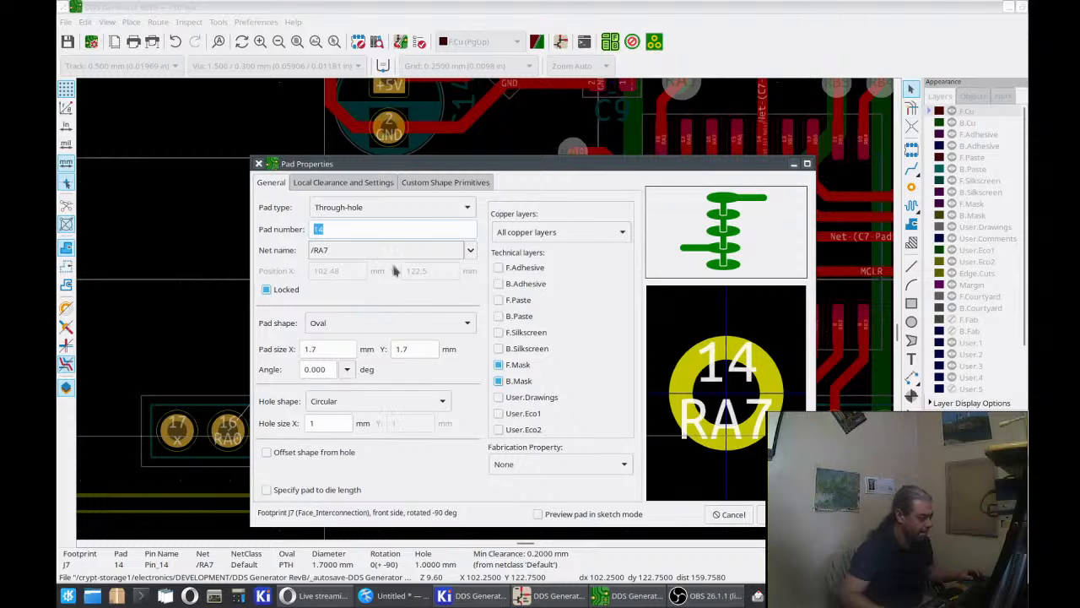
click(470, 250)
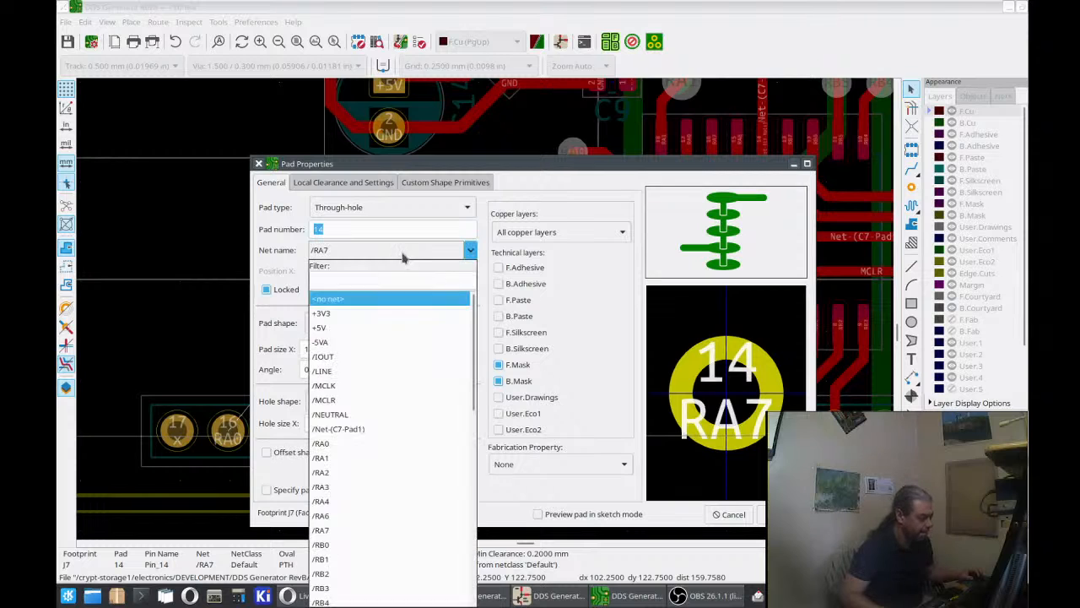
click(438, 516)
key(Return)
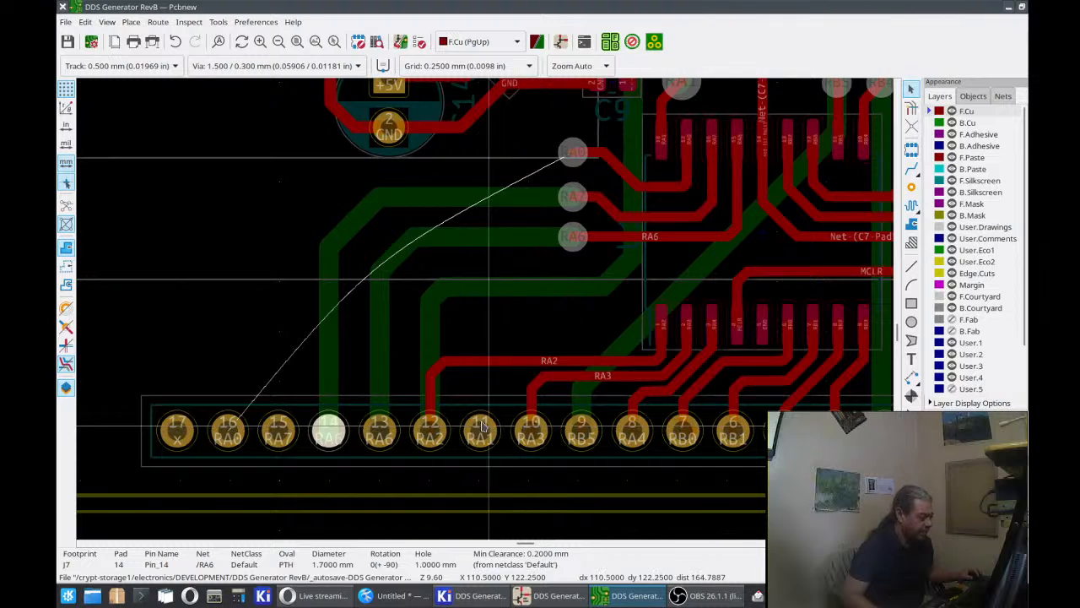
Set pad 13 of header J7 to <no net>.
click(394, 432)
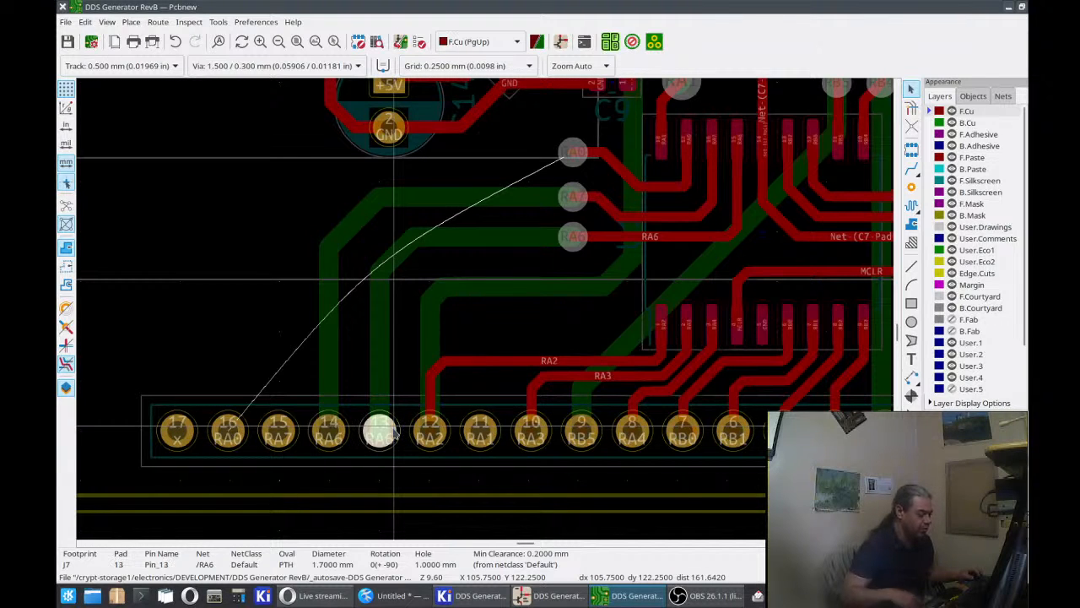
key(e)
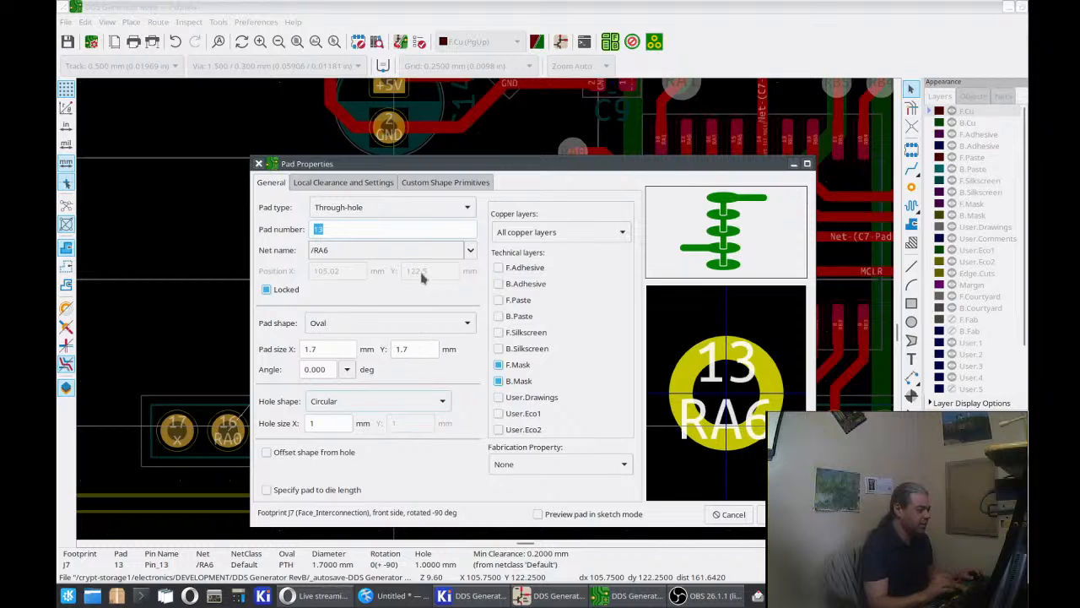
click(470, 251)
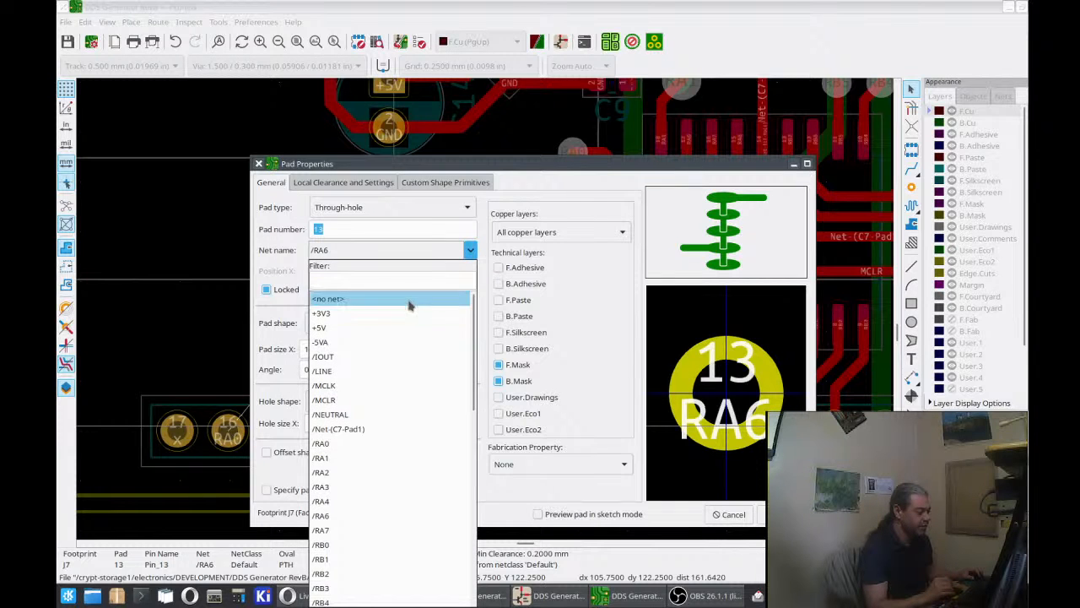
click(414, 300)
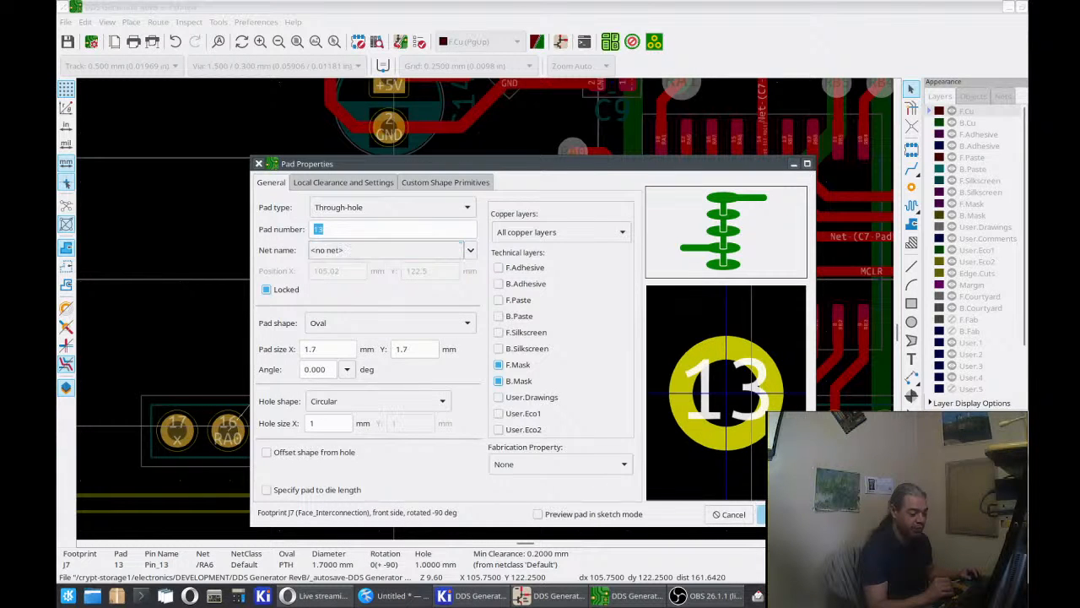
click(764, 514)
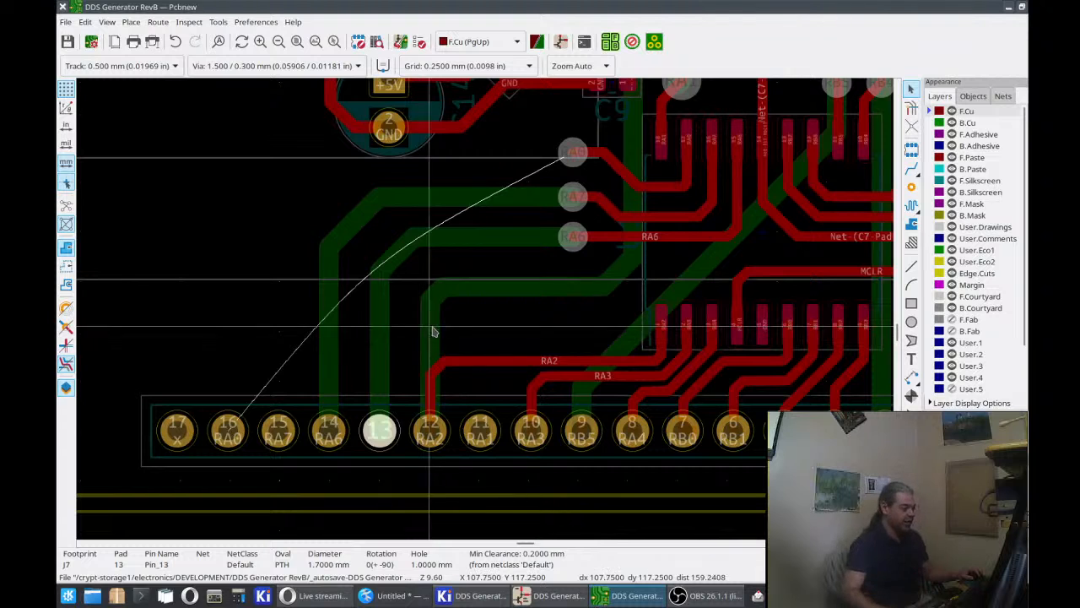
click(489, 342)
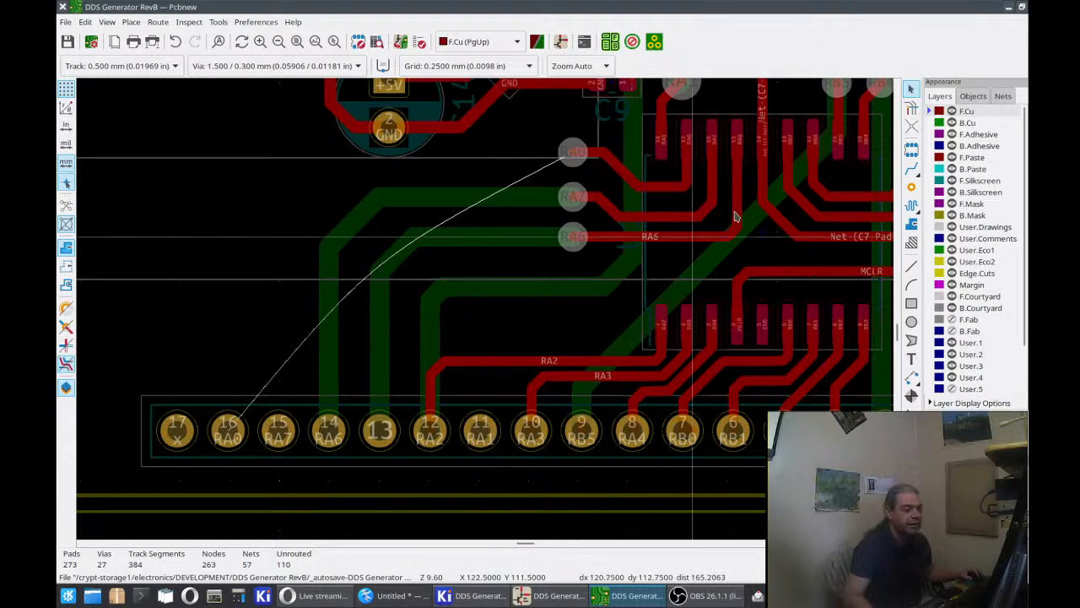
Route 0.500 mm tracks on F.Cu from the RA6, RA7 and RA0 vias to J7 pads 14, 15 and 16 respectively.
click(912, 168)
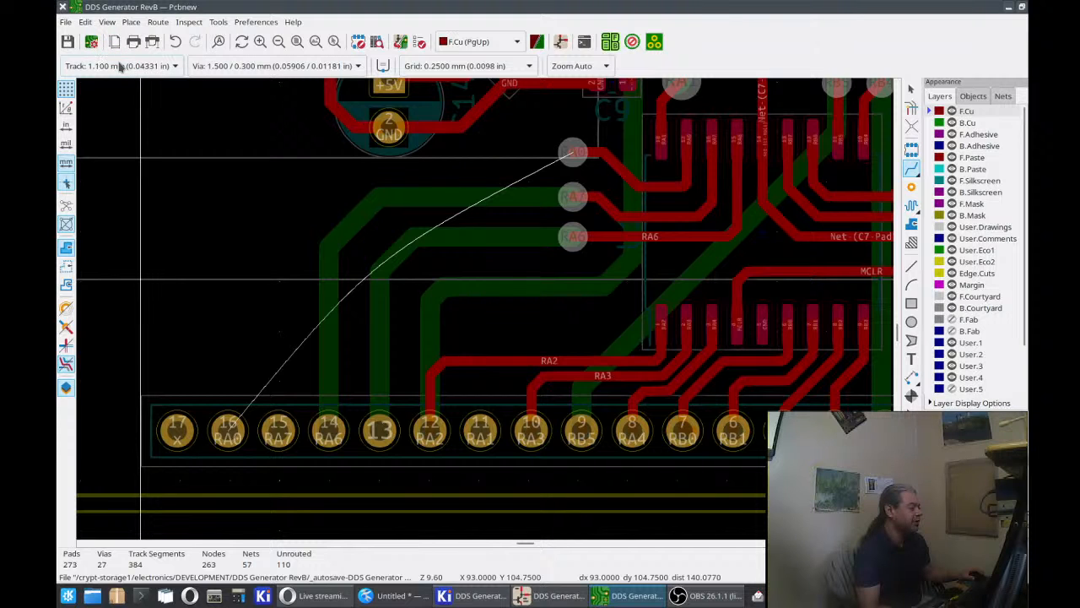
click(573, 236)
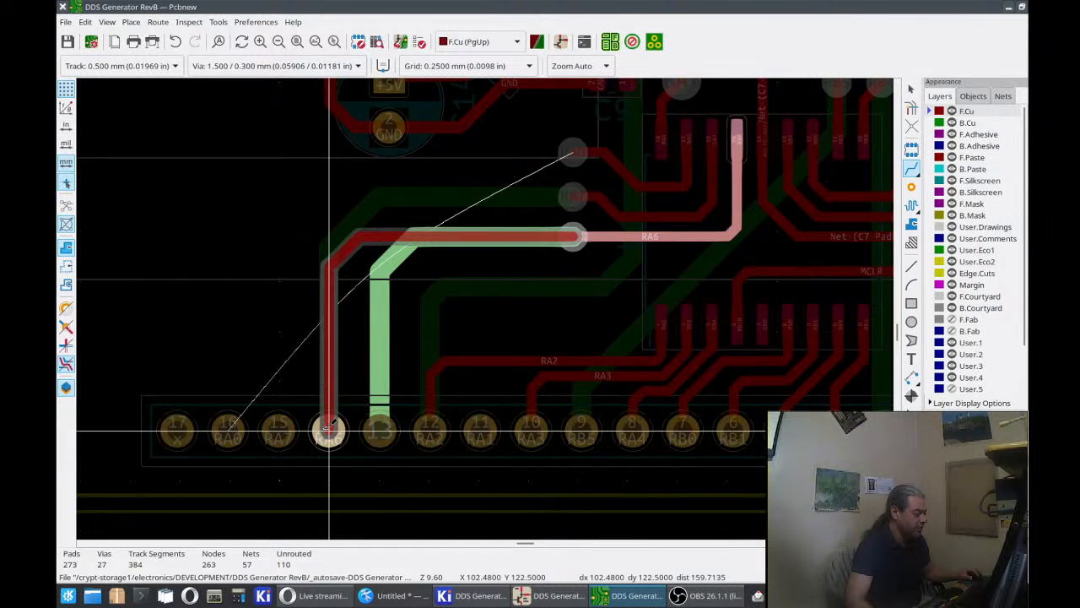
click(328, 429)
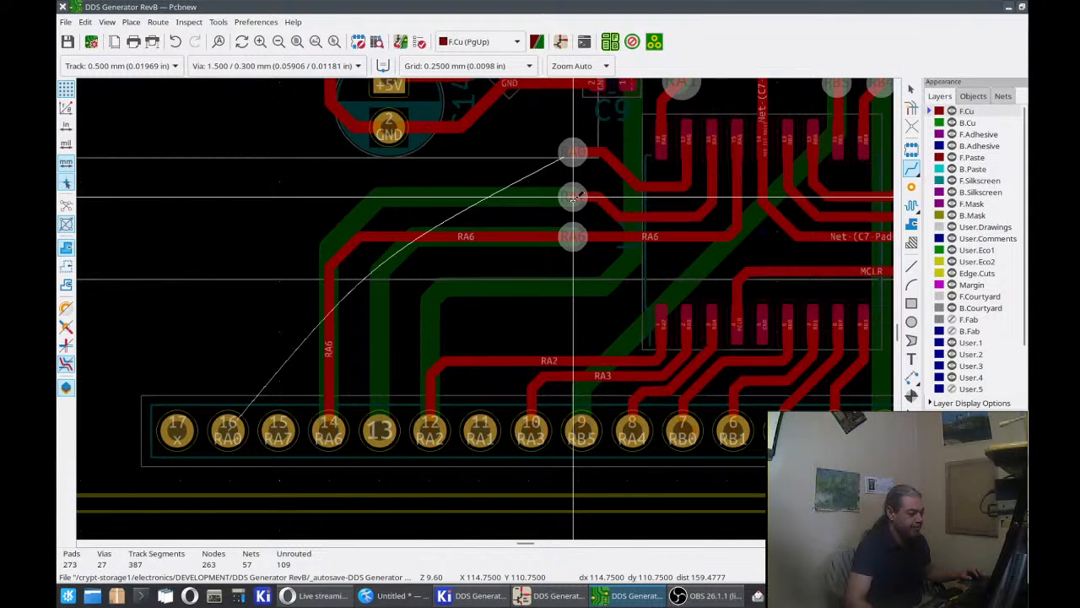
click(573, 197)
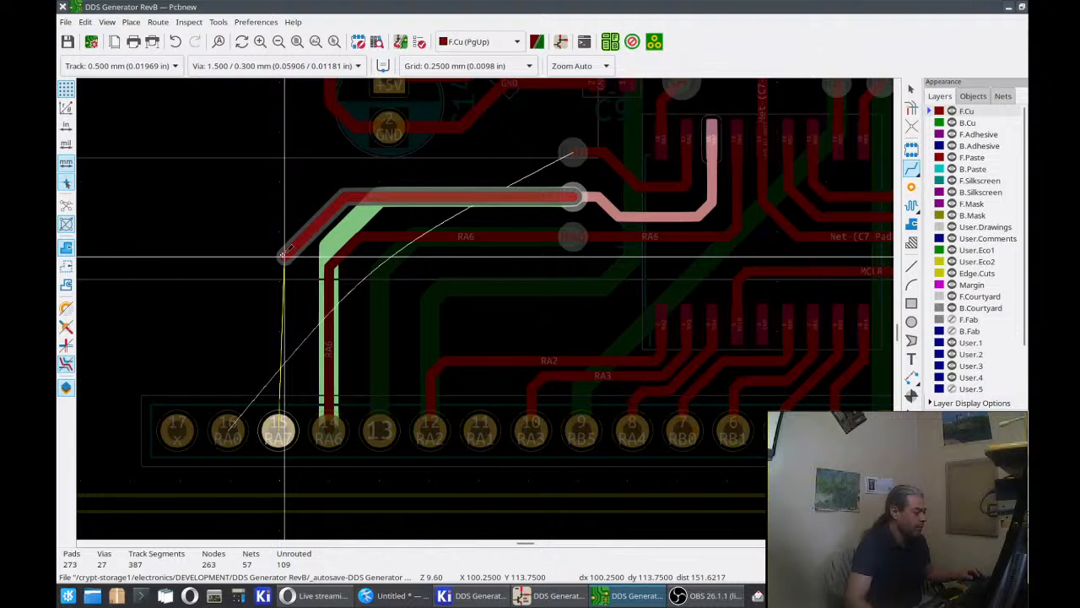
click(278, 430)
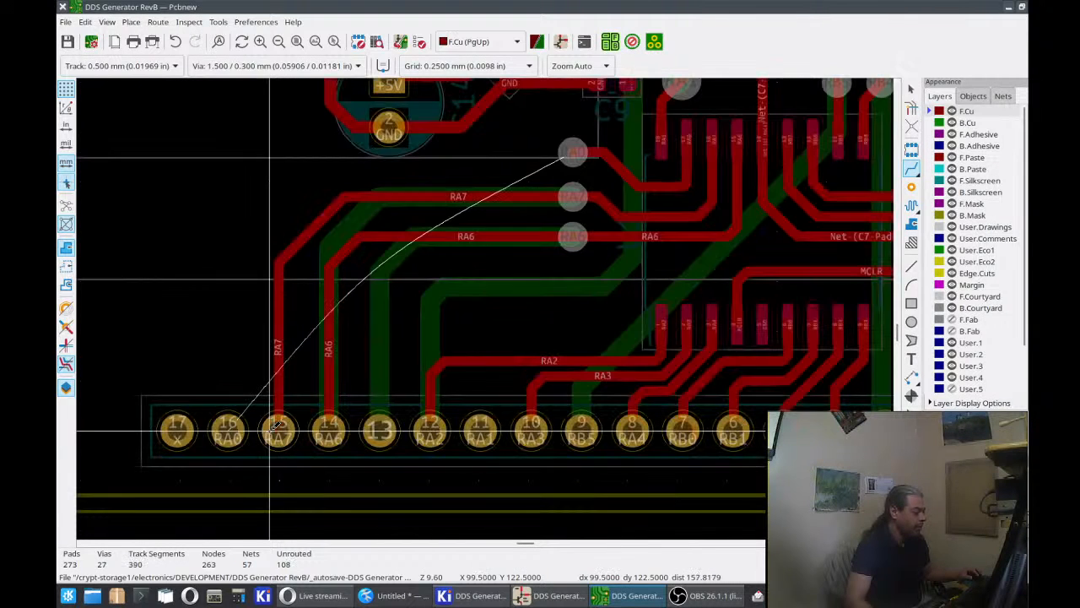
click(565, 148)
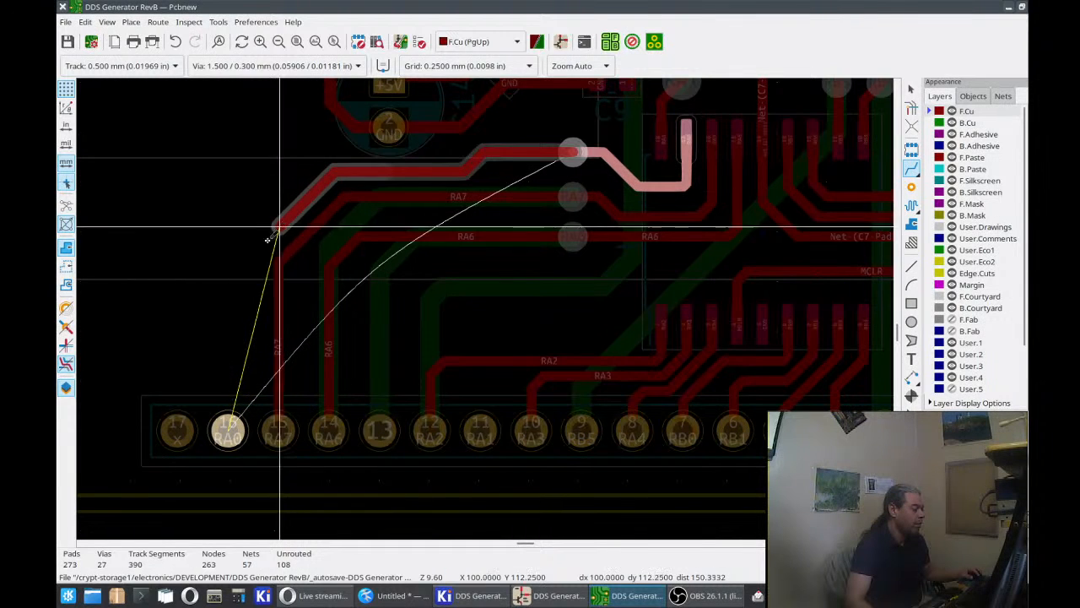
click(229, 428)
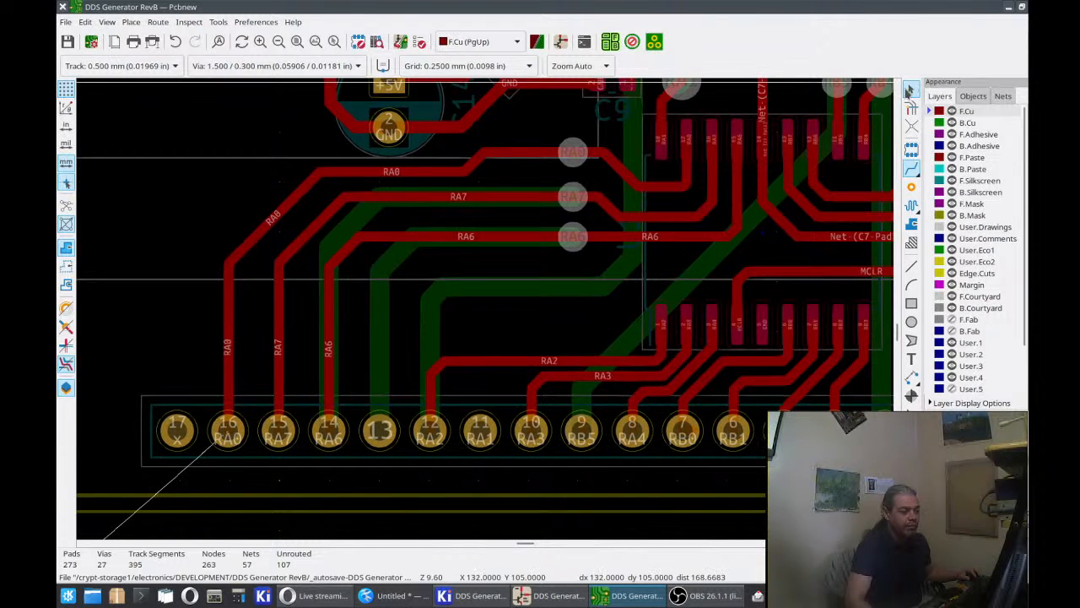
Delete the three vias on the RA6, RA7 and RA0 tracks.
click(572, 245)
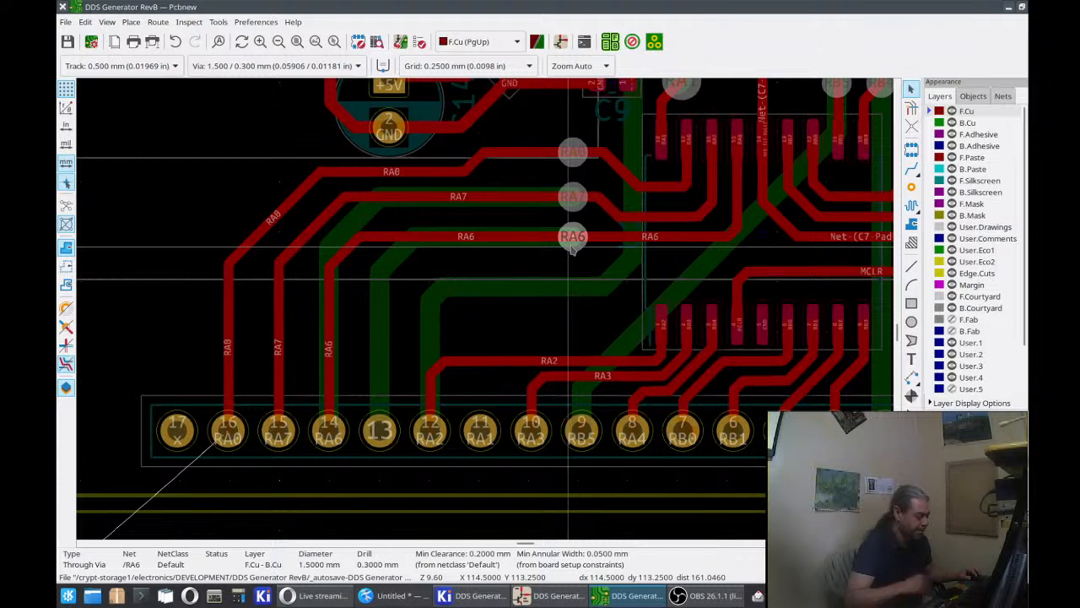
key(m)
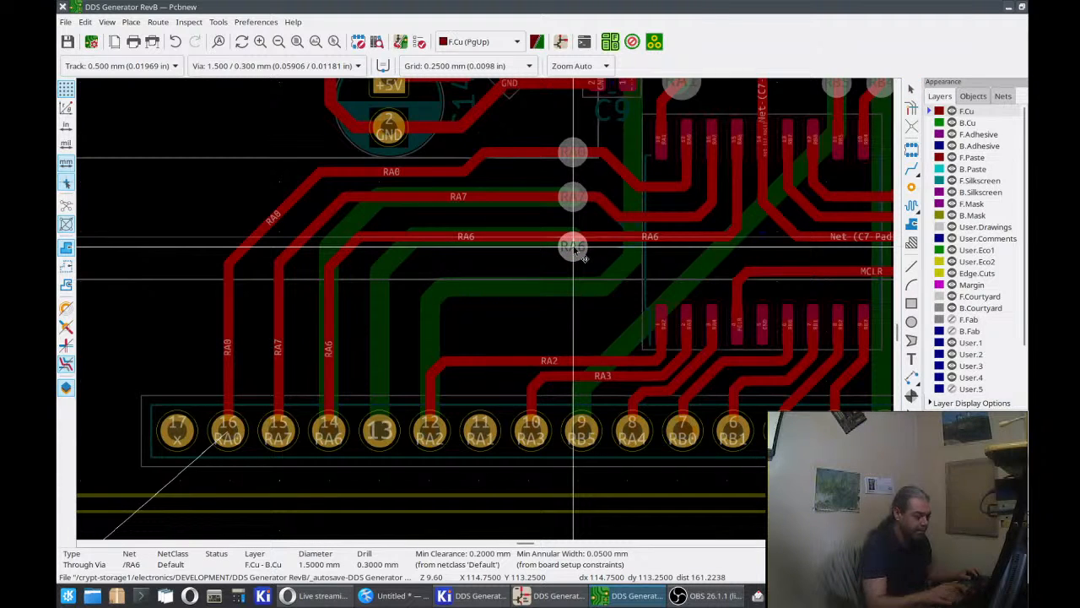
key(Escape)
key(Delete)
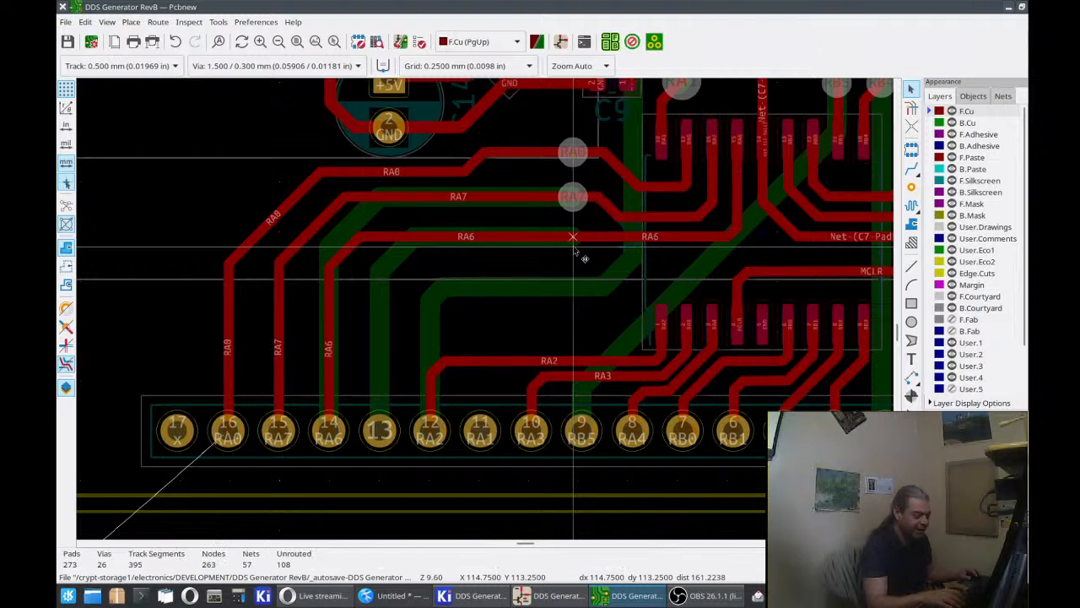
key(Delete)
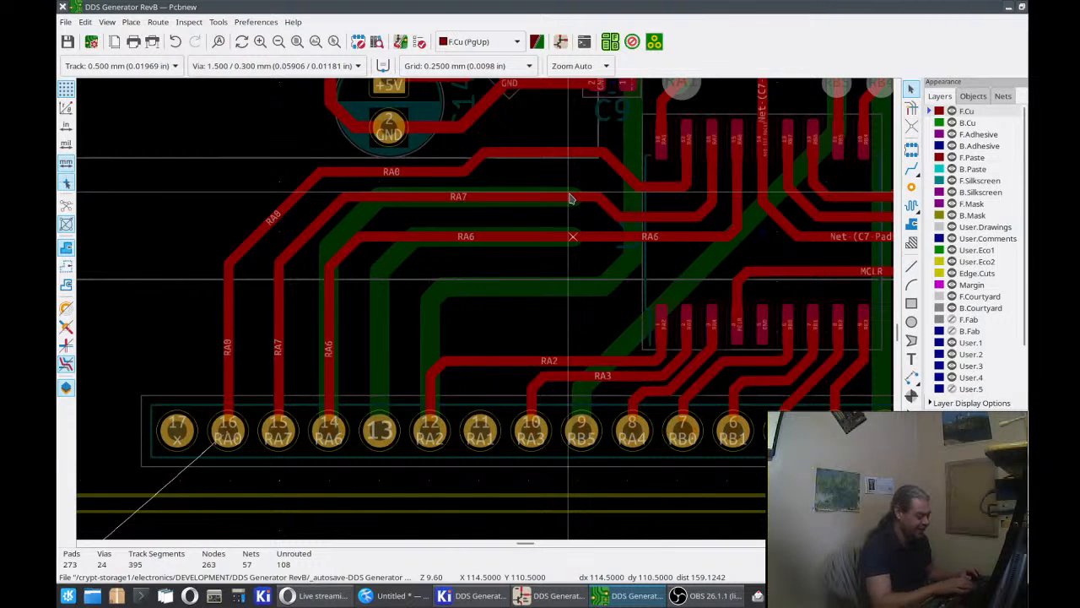
Delete the two old B.Cu tracks that run from the removed RA7 and RA6 vias to J7 pads 14 and 13.
key(Page_Down)
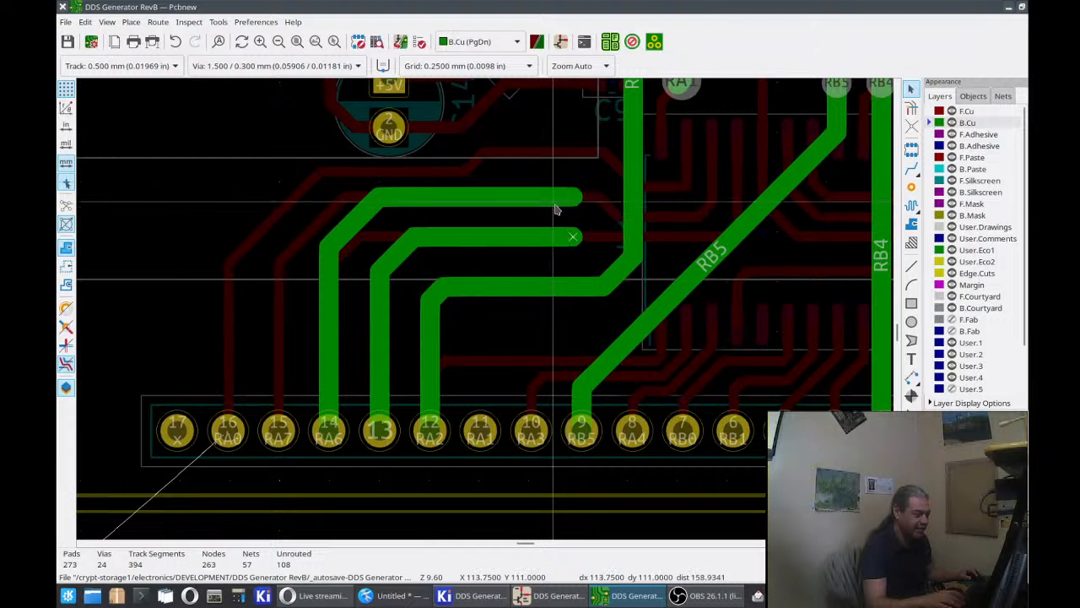
key(Delete)
key(Delete)
key(Delete)
key(Delete)
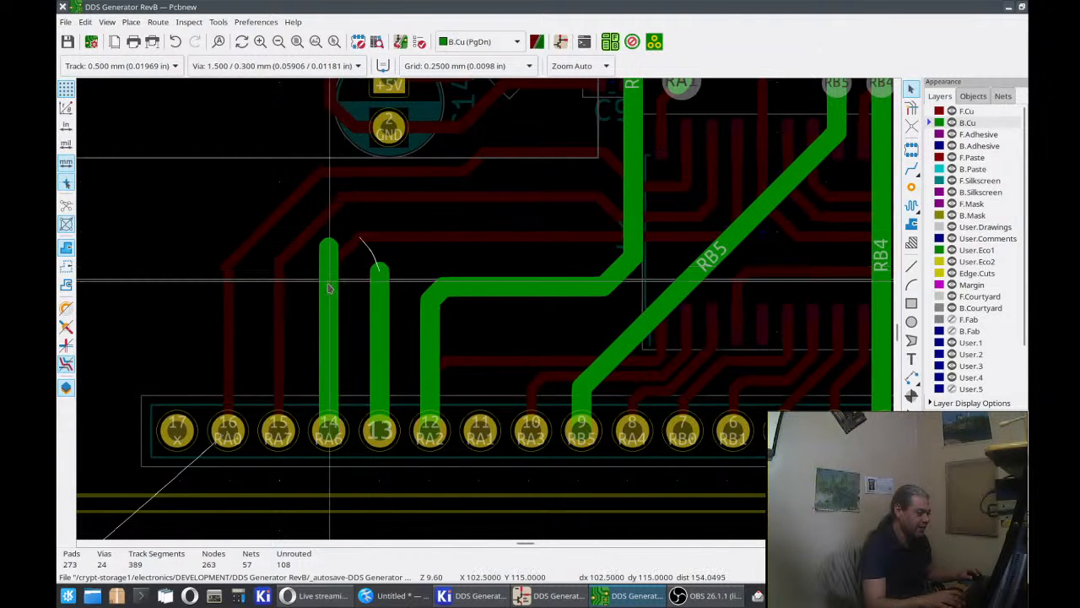
key(Delete)
key(Delete)
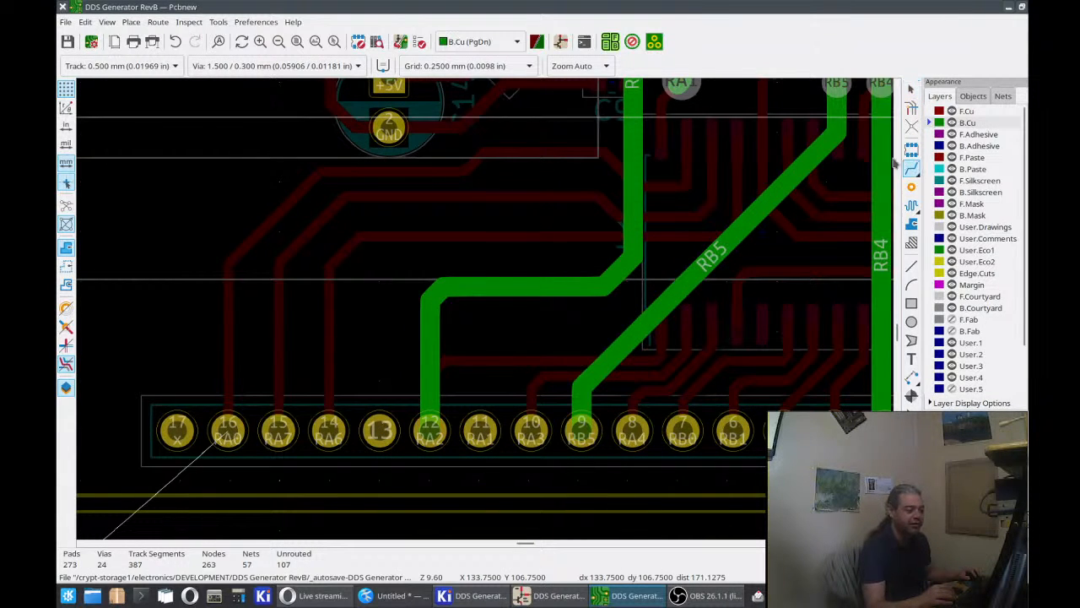
Reroute the horizontal runs of the RA6 and RA7 tracks on F.Cu lower, closer to the header, keeping the 0.500 mm width.
key(Page_Up)
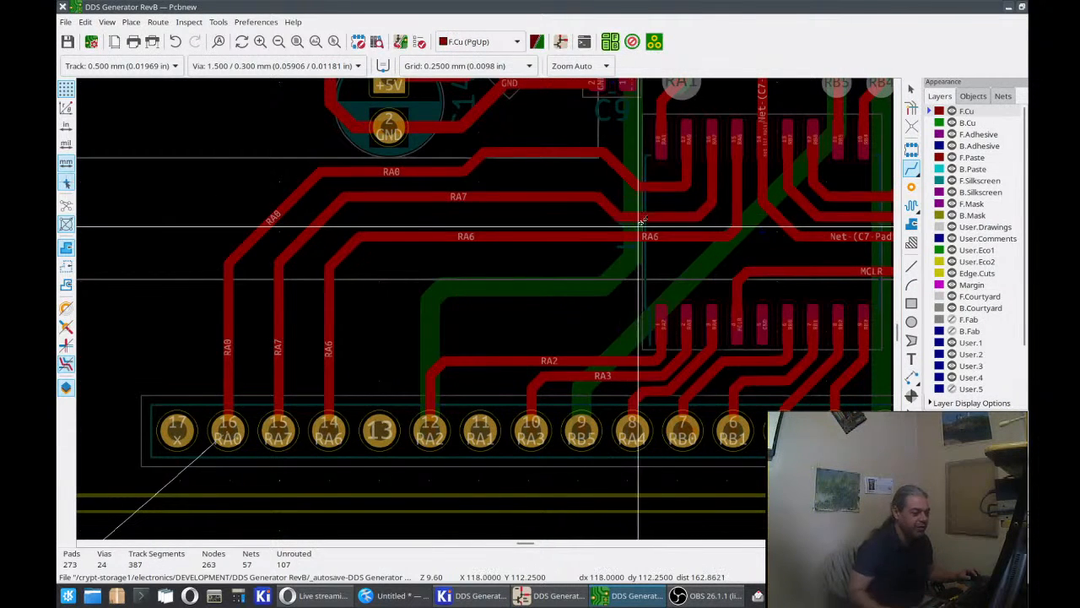
click(727, 236)
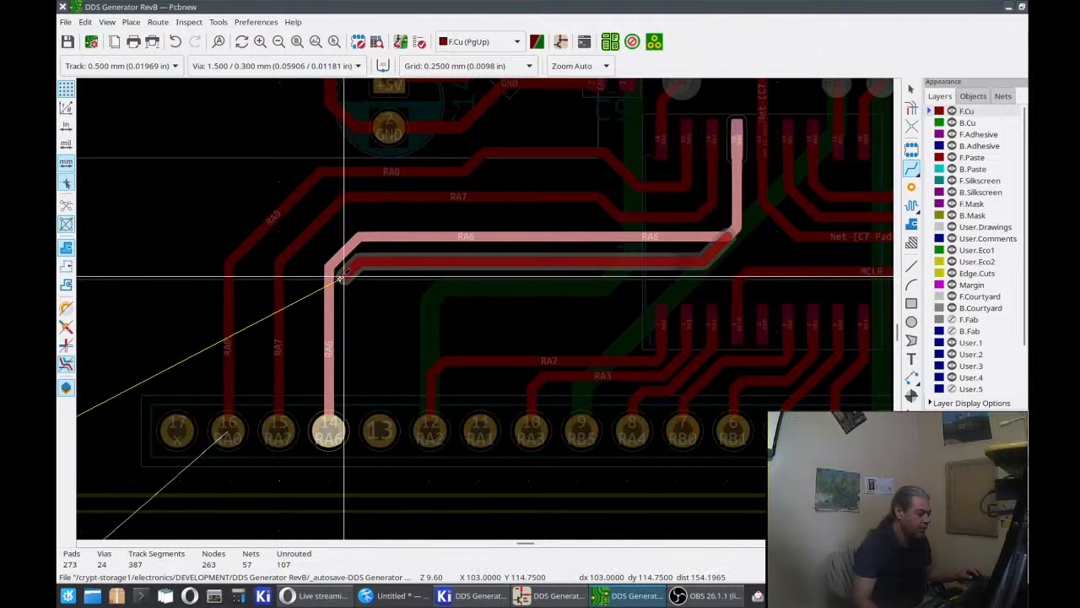
click(332, 277)
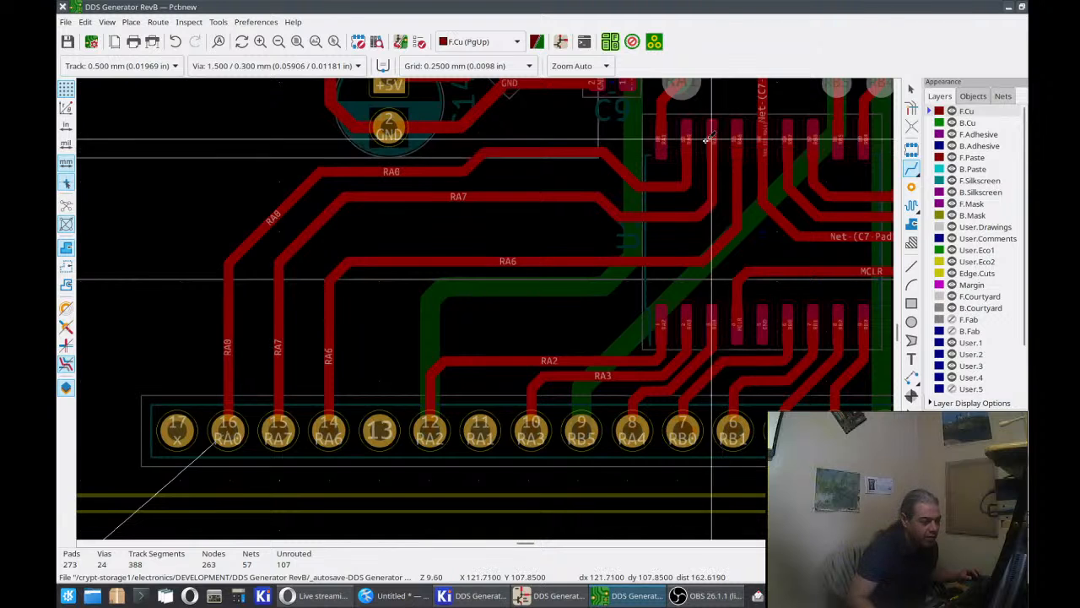
click(714, 189)
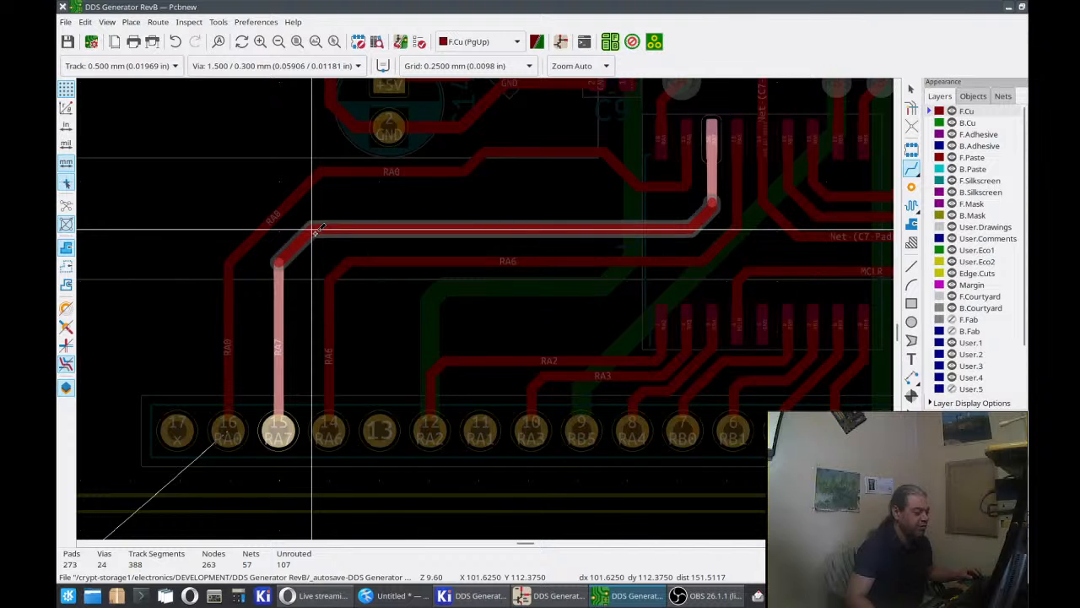
click(319, 228)
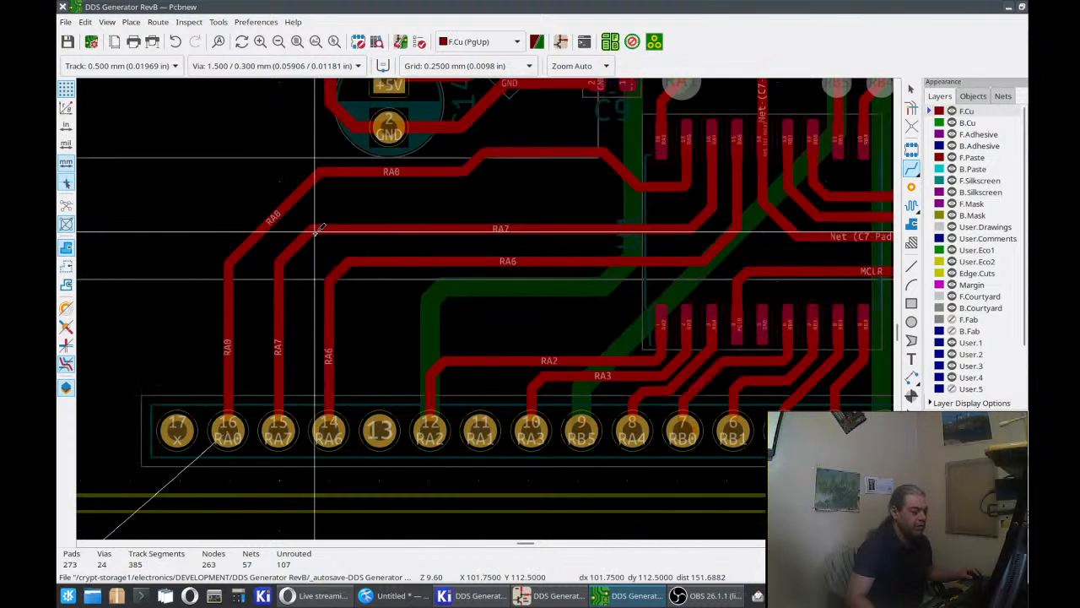
Reroute the RA0 track on F.Cu with a straight, lower horizontal run just above the RA7 track, keeping the 0.500 mm width.
click(685, 131)
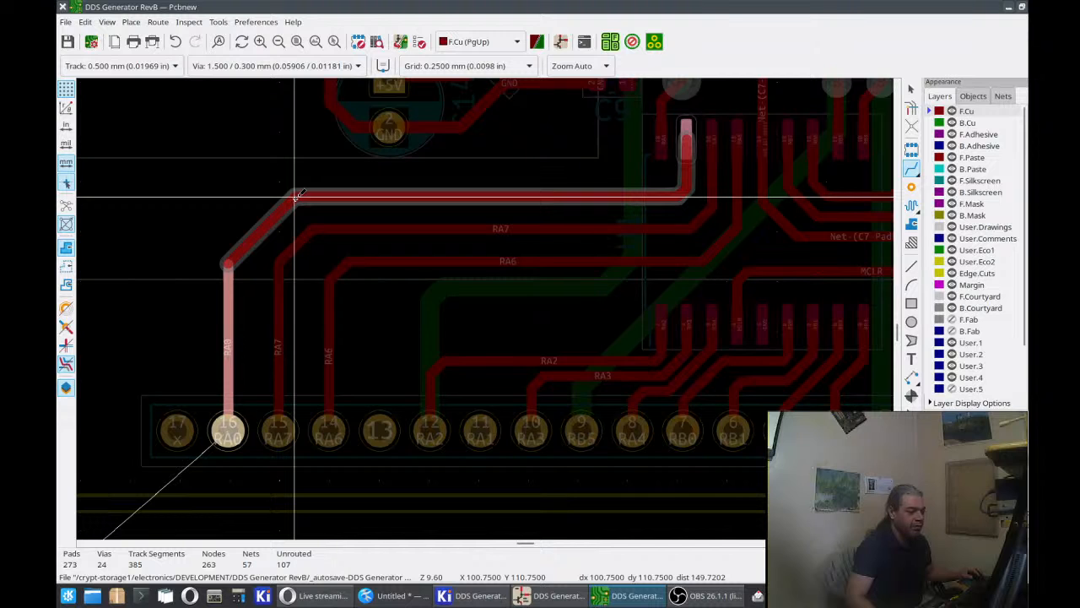
click(297, 200)
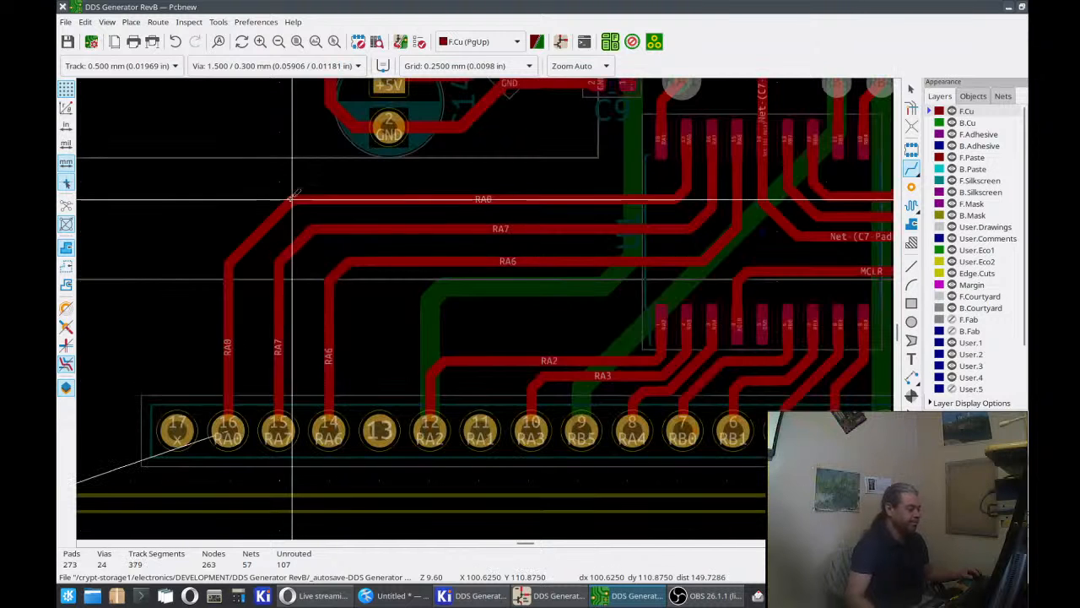
Route a higher 0.500 mm RA2 track on F.Cu from U1's RA2 pad to J7 pad 12 and delete the old lower run.
click(664, 321)
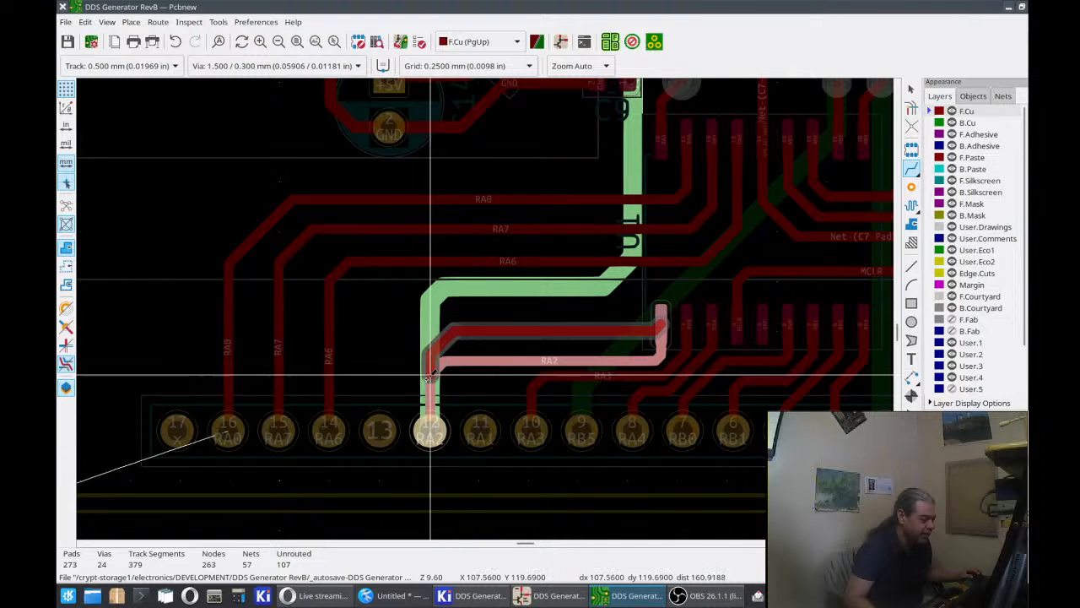
click(430, 431)
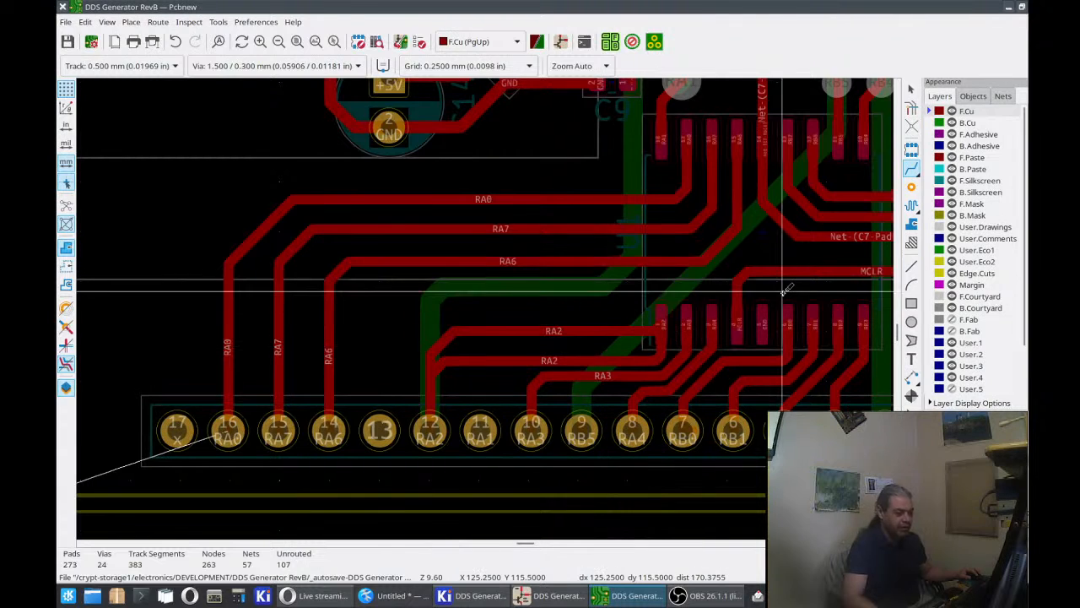
click(663, 346)
key(Delete)
click(661, 353)
key(Delete)
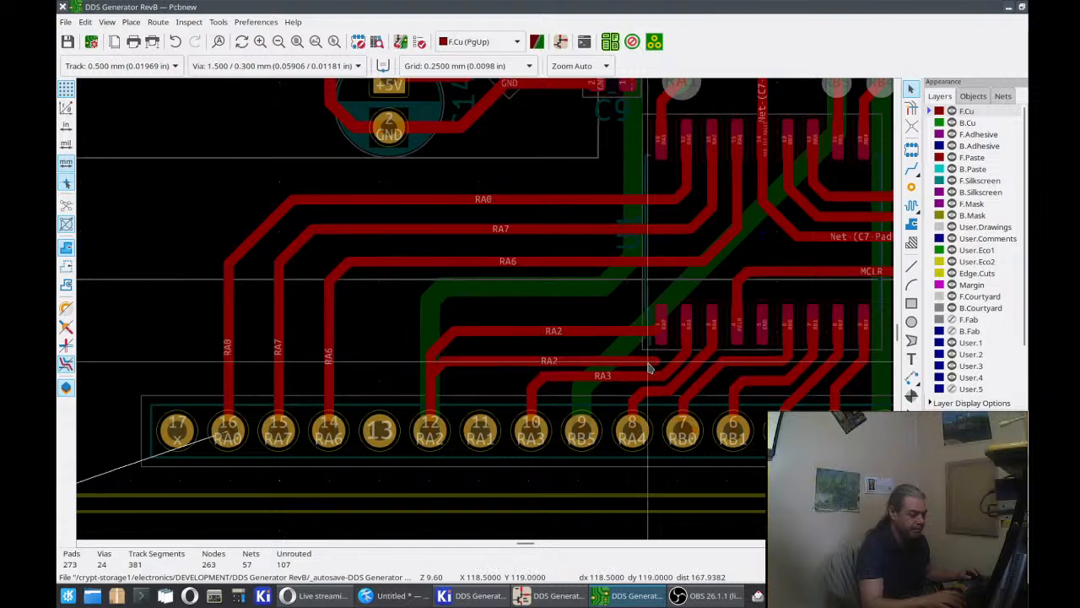
click(498, 361)
key(Delete)
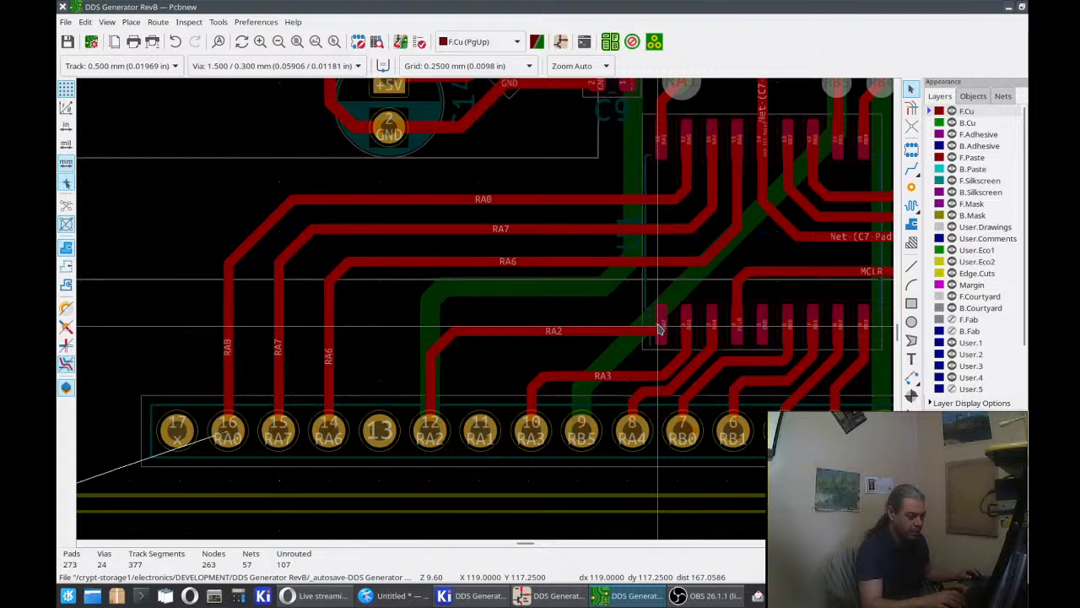
Replace the new horizontal RA2 run with one leaving the middle of U1's RA2 pad, and remove the leftover diagonal above J7 pad 12.
click(650, 336)
key(Delete)
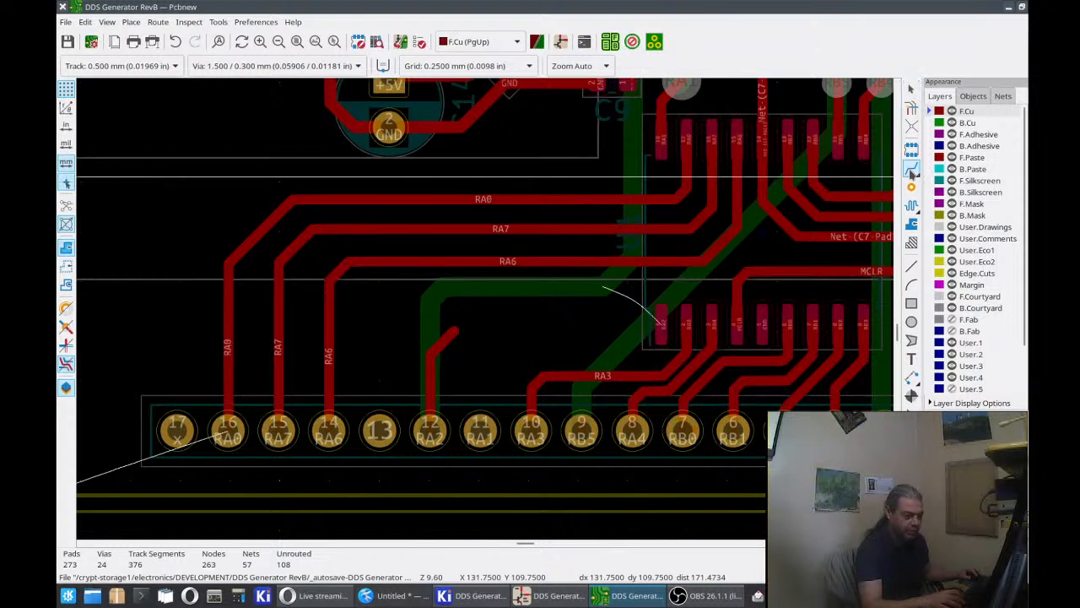
click(911, 169)
click(661, 317)
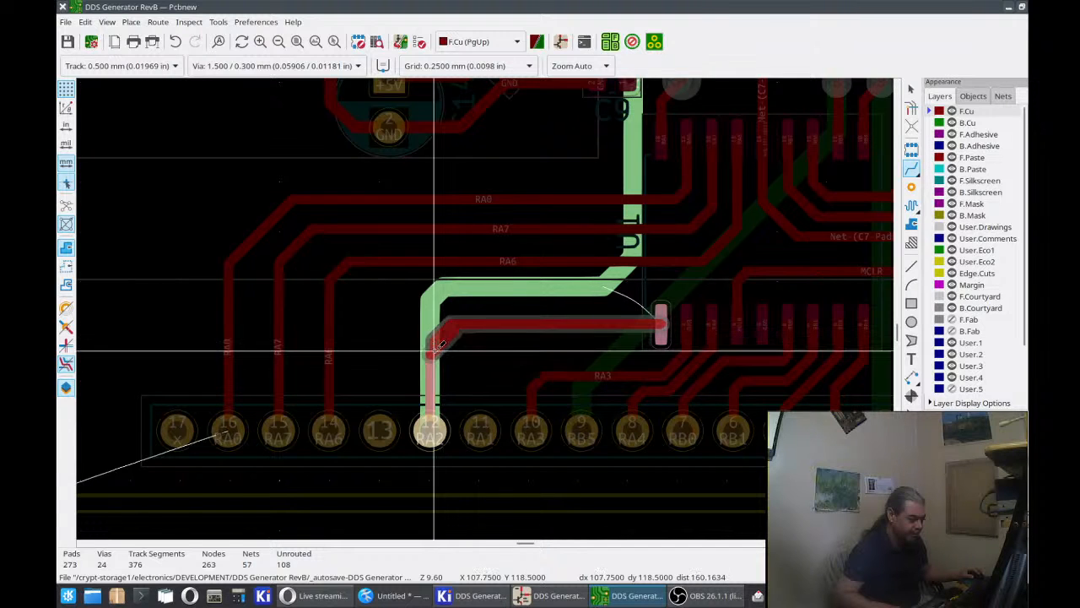
click(435, 413)
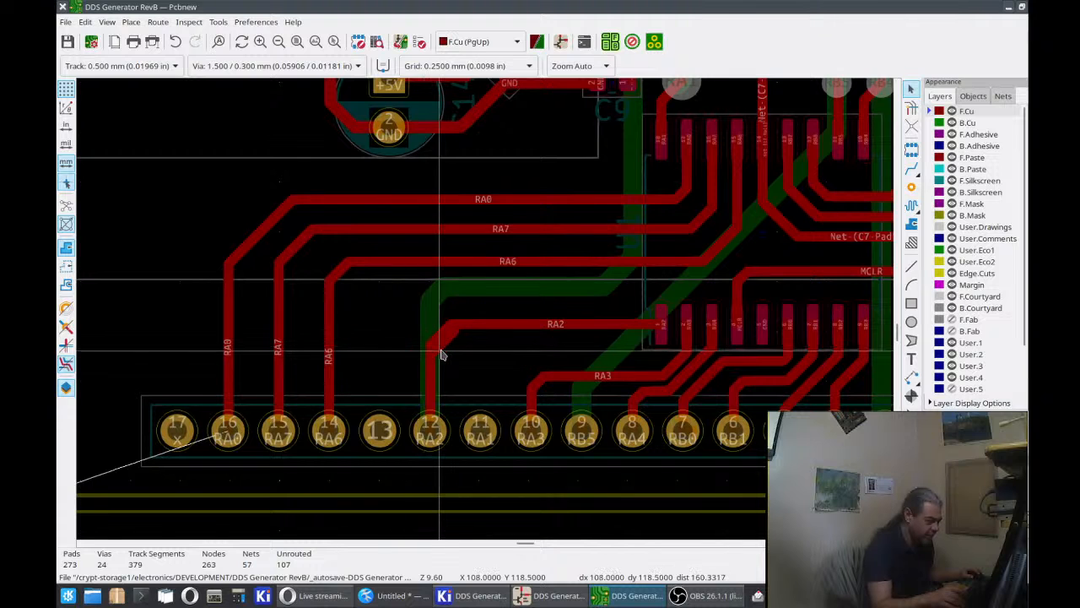
key(Delete)
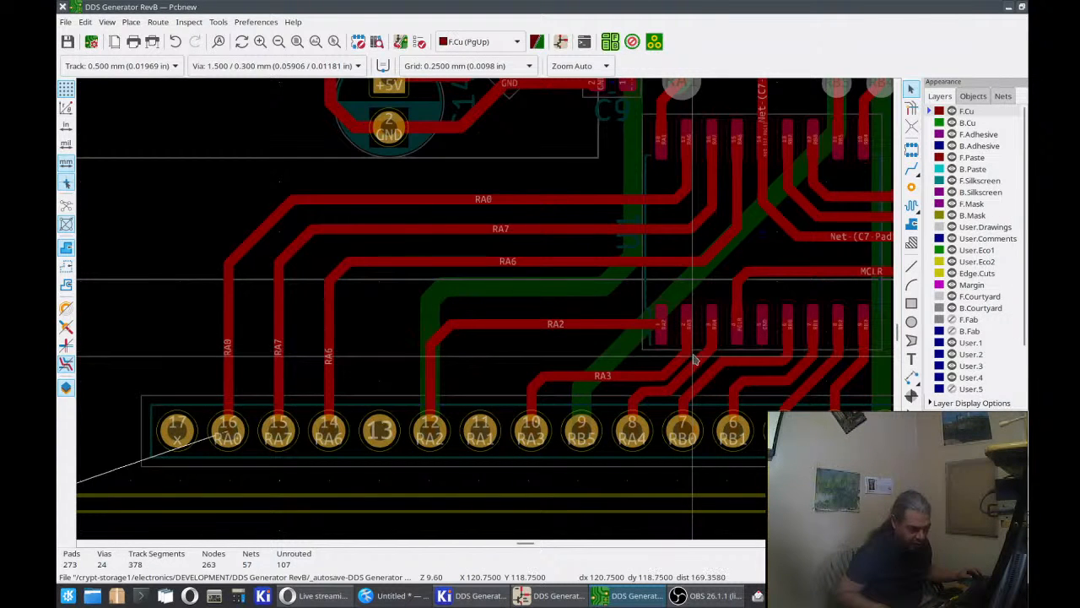
Try to reroute the diagonal part of the RB0 track above J7 pad 7 on F.Cu.
key(x)
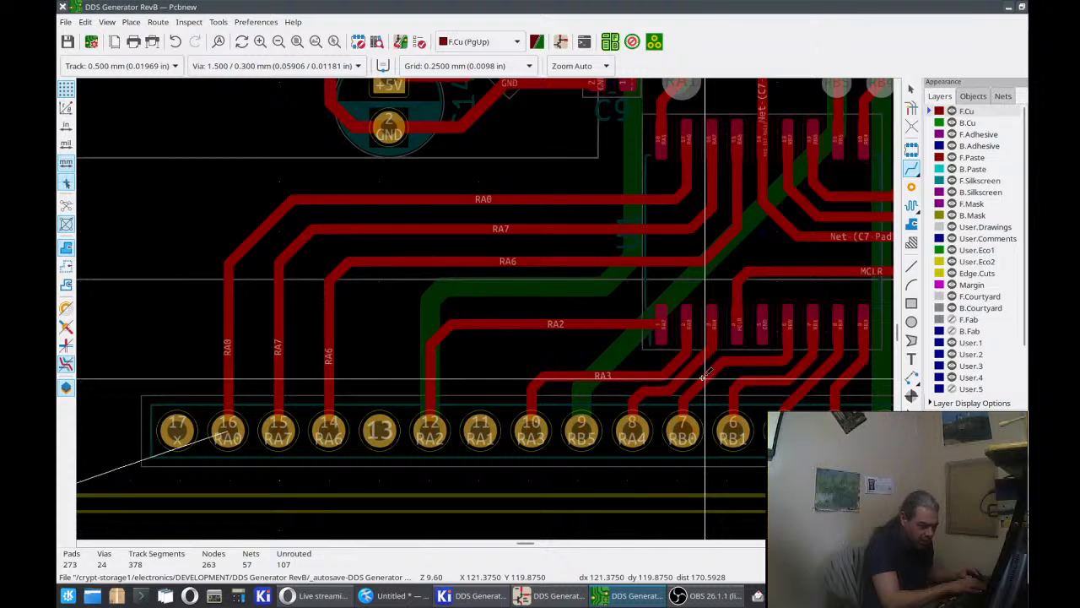
click(704, 376)
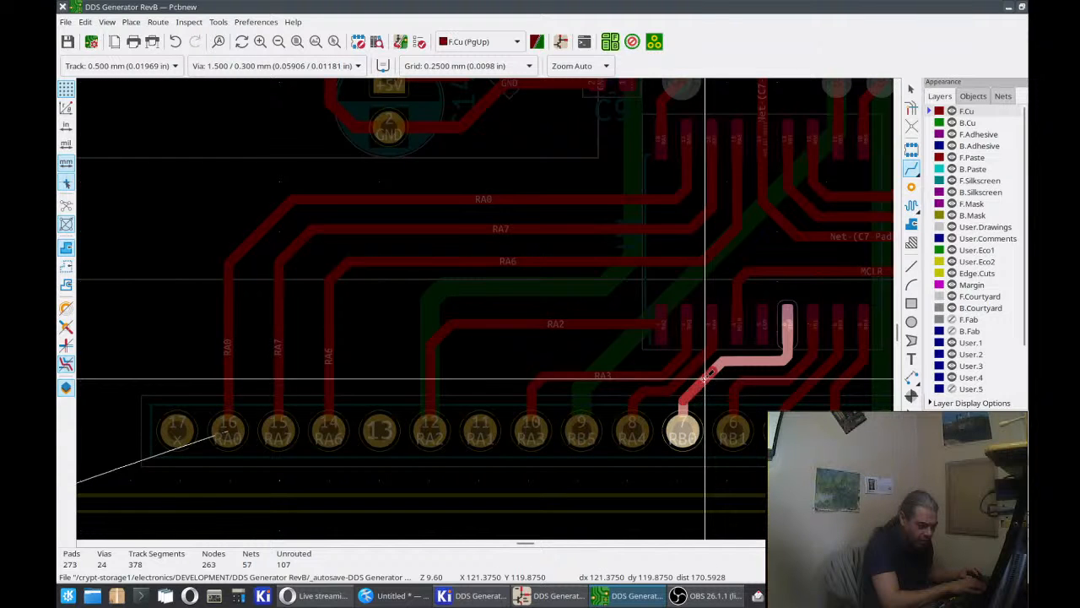
click(709, 384)
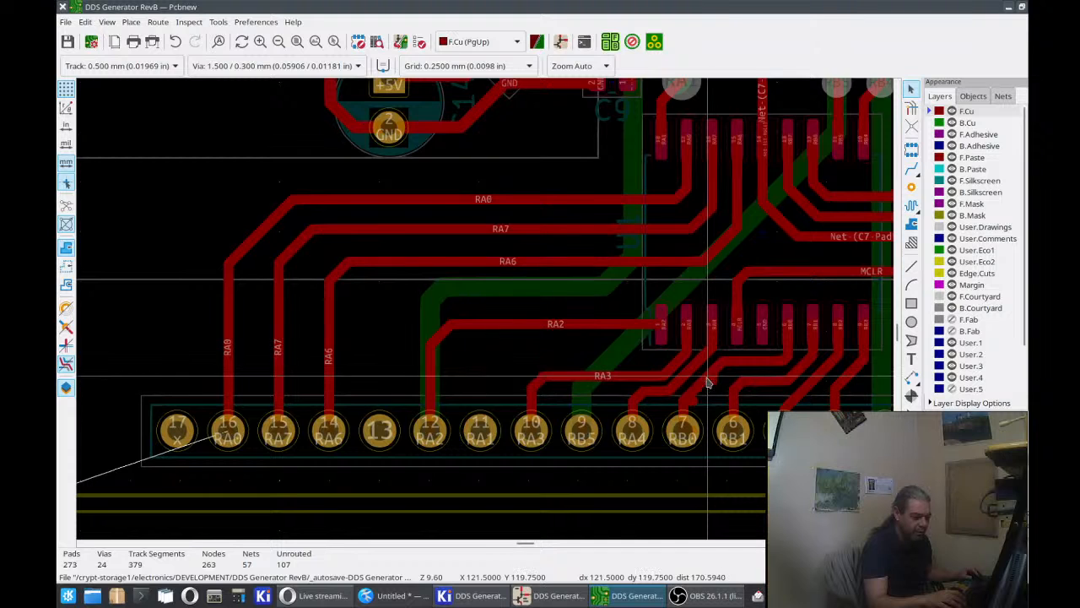
key(Delete)
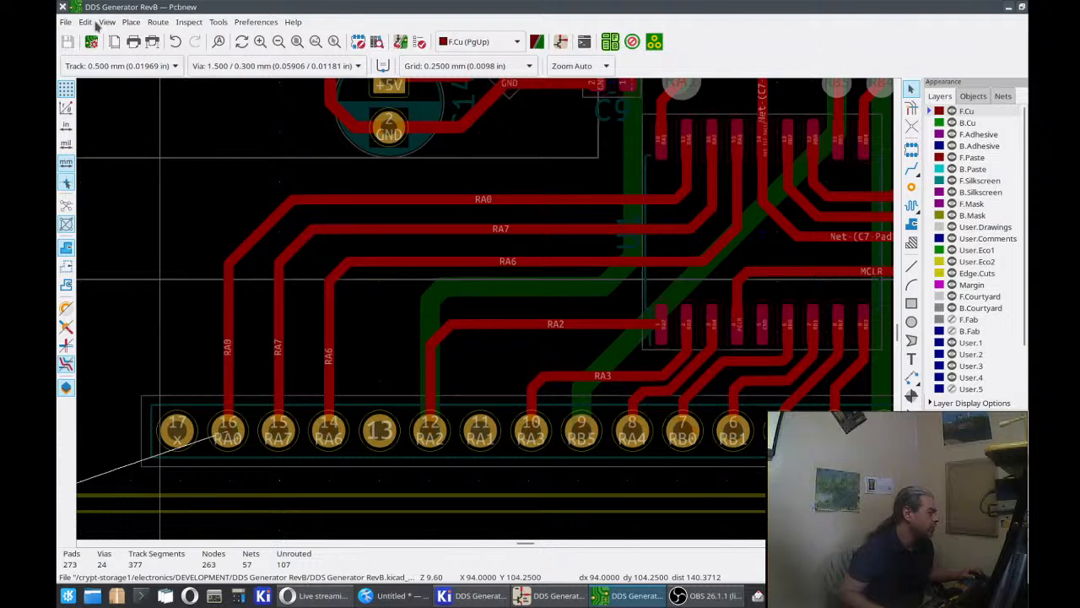
click(105, 22)
mouse_move(87, 21)
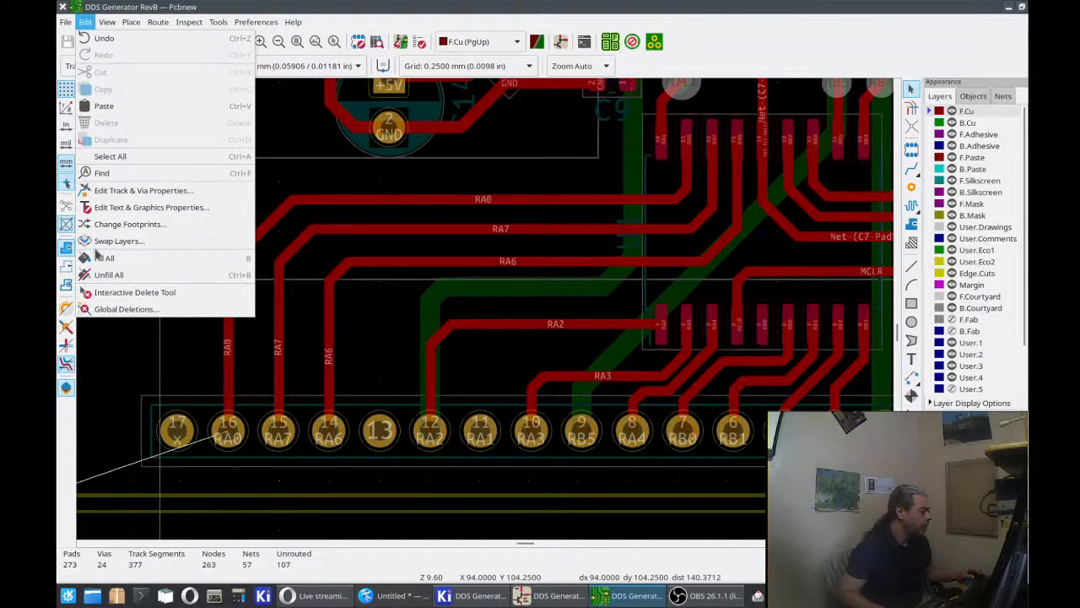
click(103, 309)
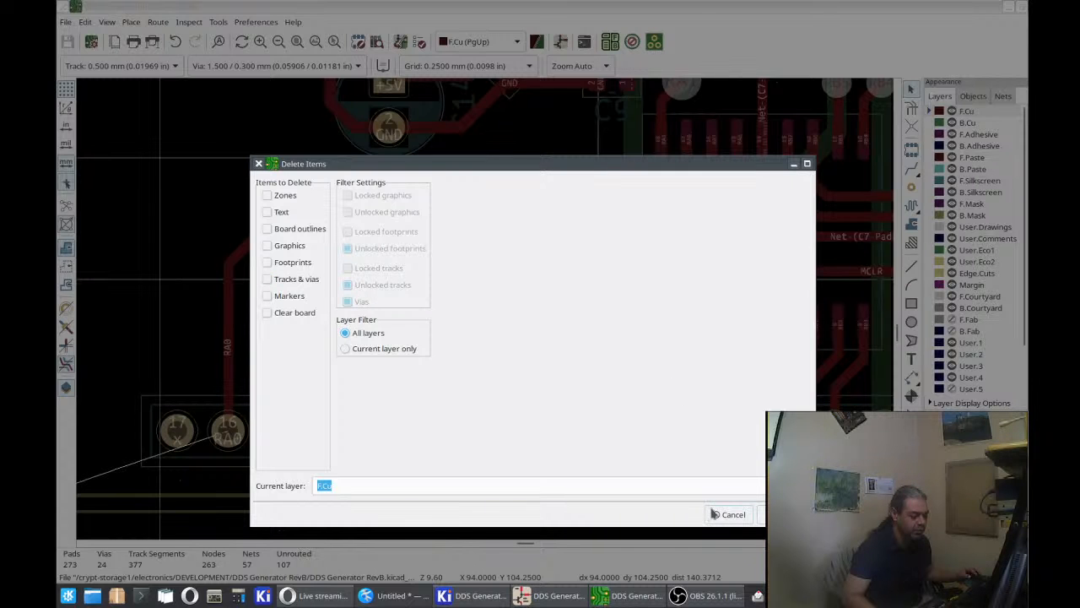
click(714, 514)
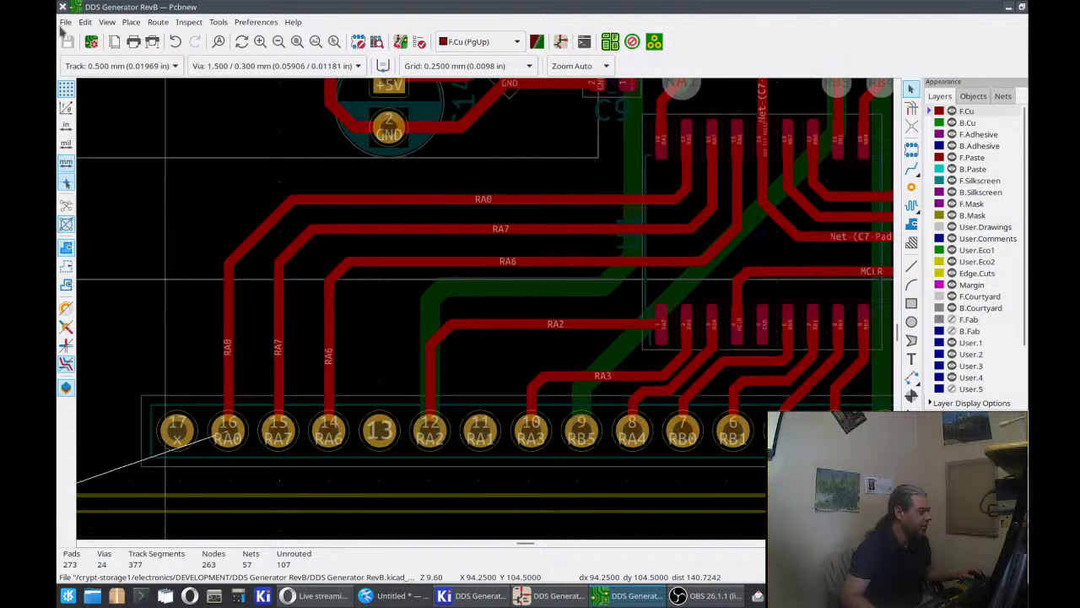
click(84, 22)
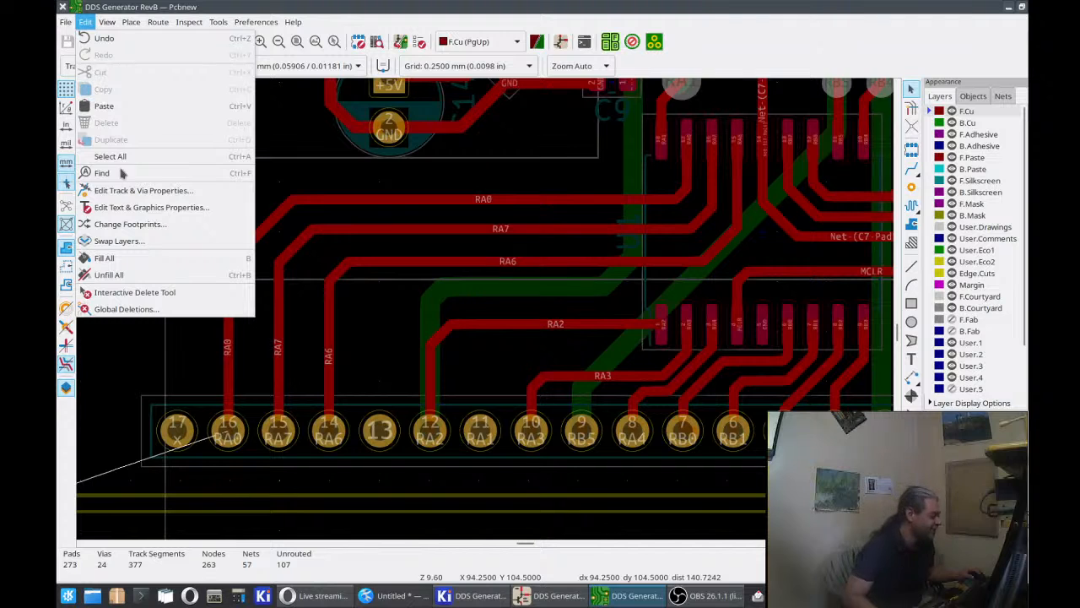
click(135, 292)
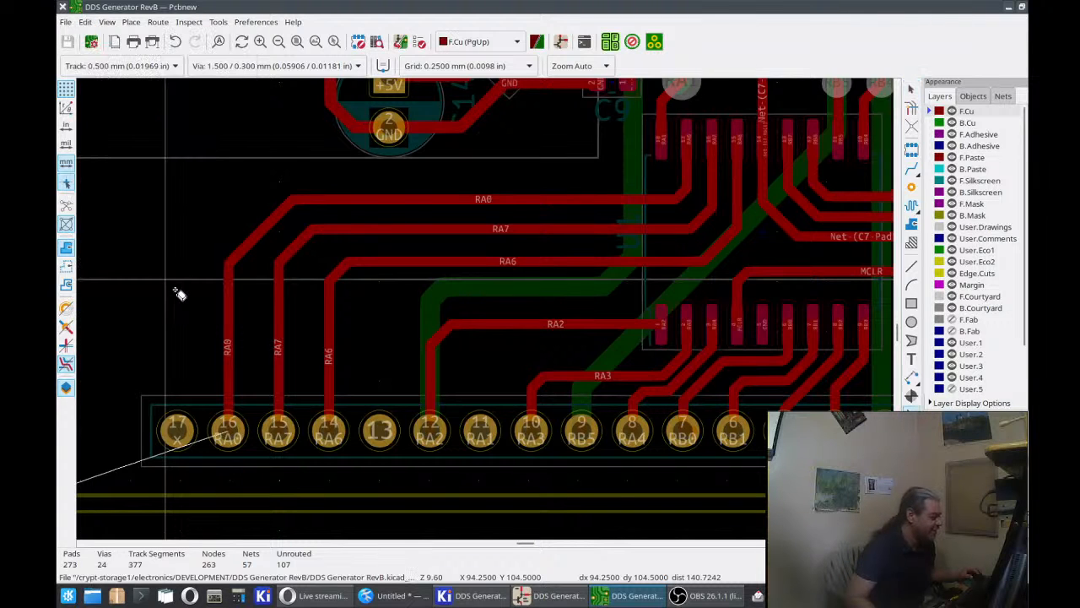
click(107, 22)
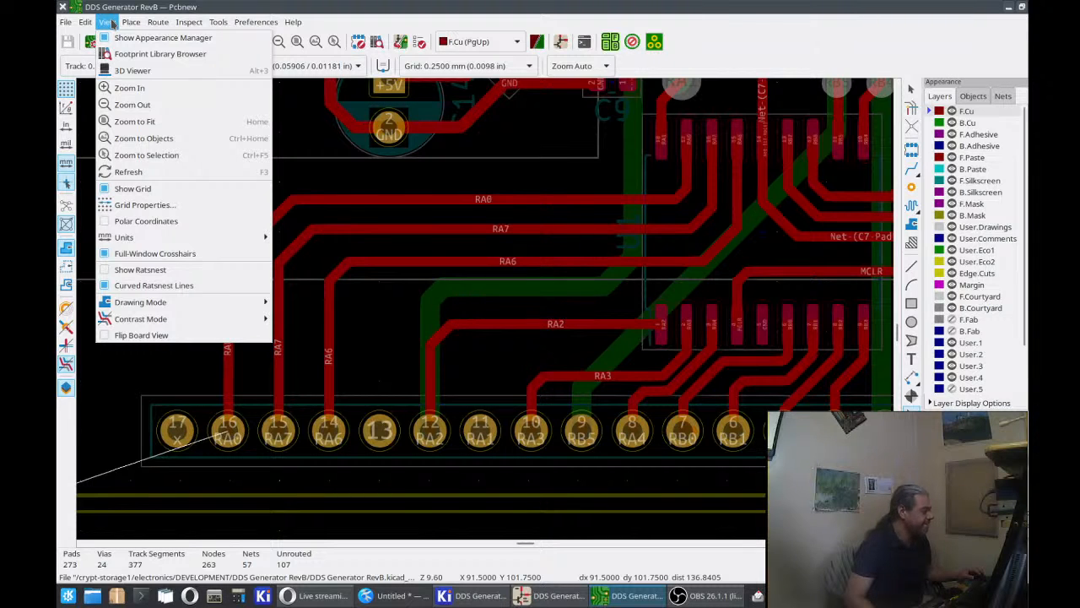
mouse_move(61, 19)
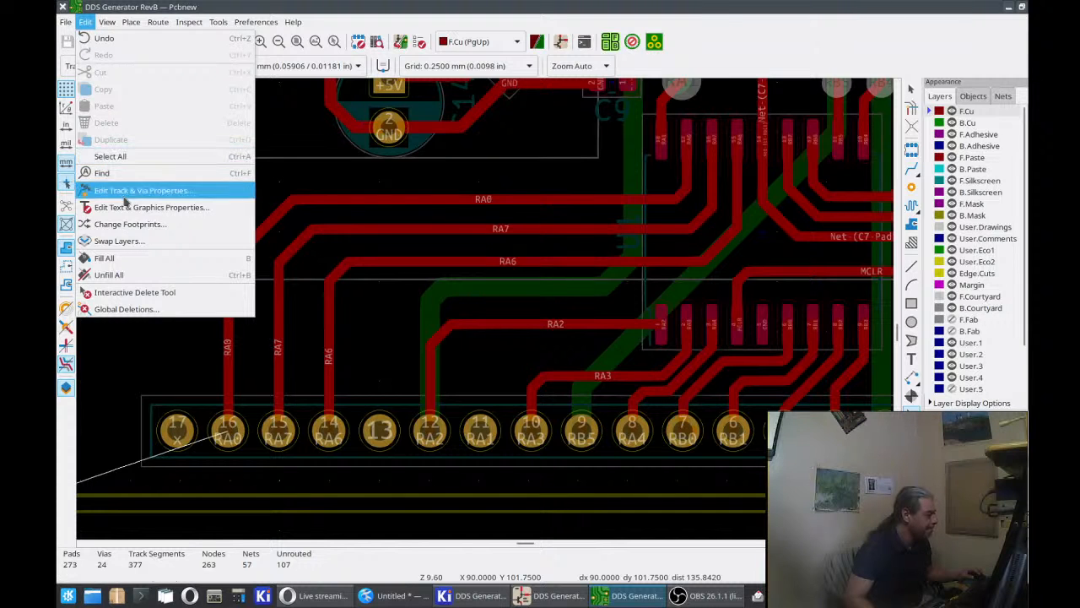
click(121, 311)
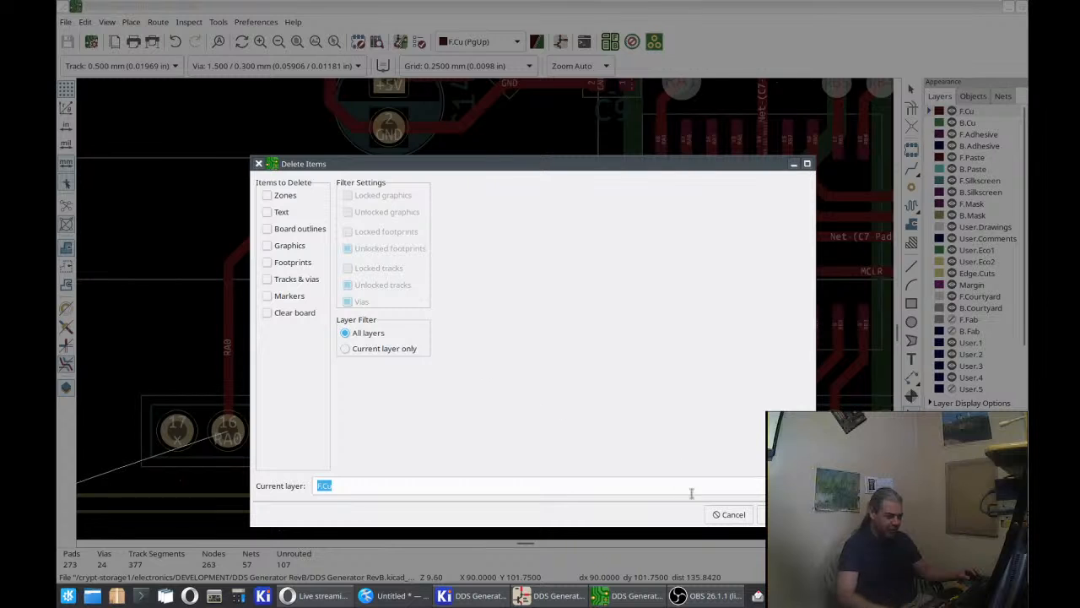
click(727, 514)
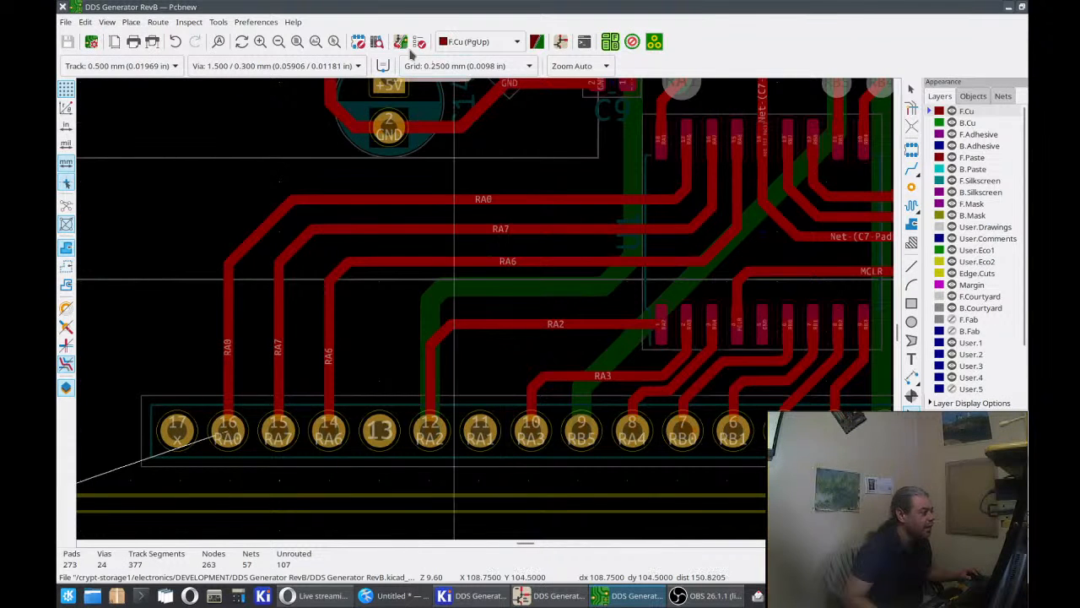
Clean up tracks and vias, deleting tracks that connect different nets, merging co-linear tracks and deleting tracks fully inside pads.
click(219, 22)
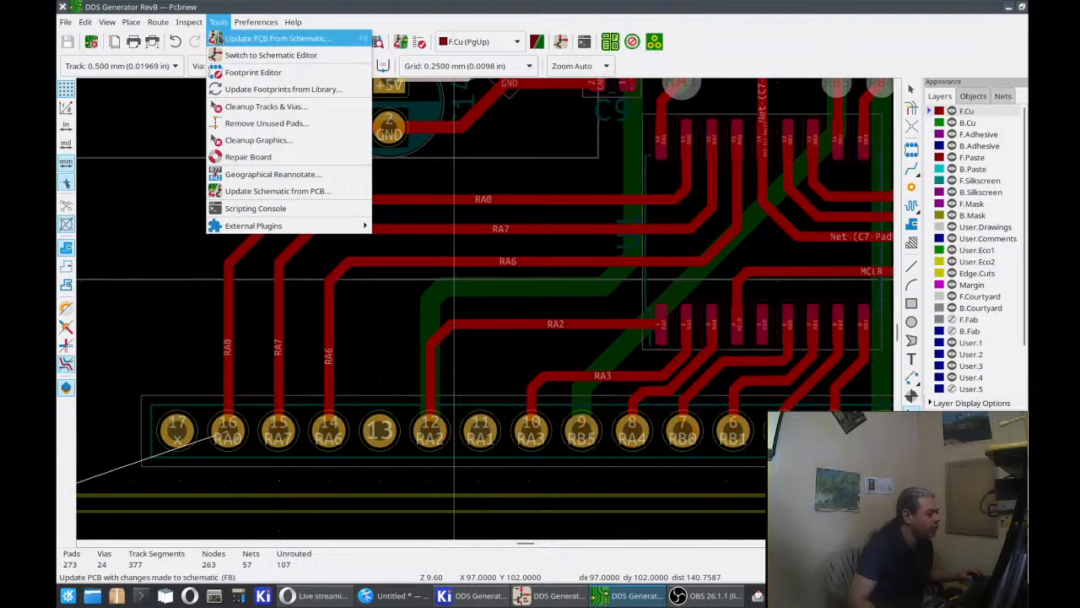
click(229, 107)
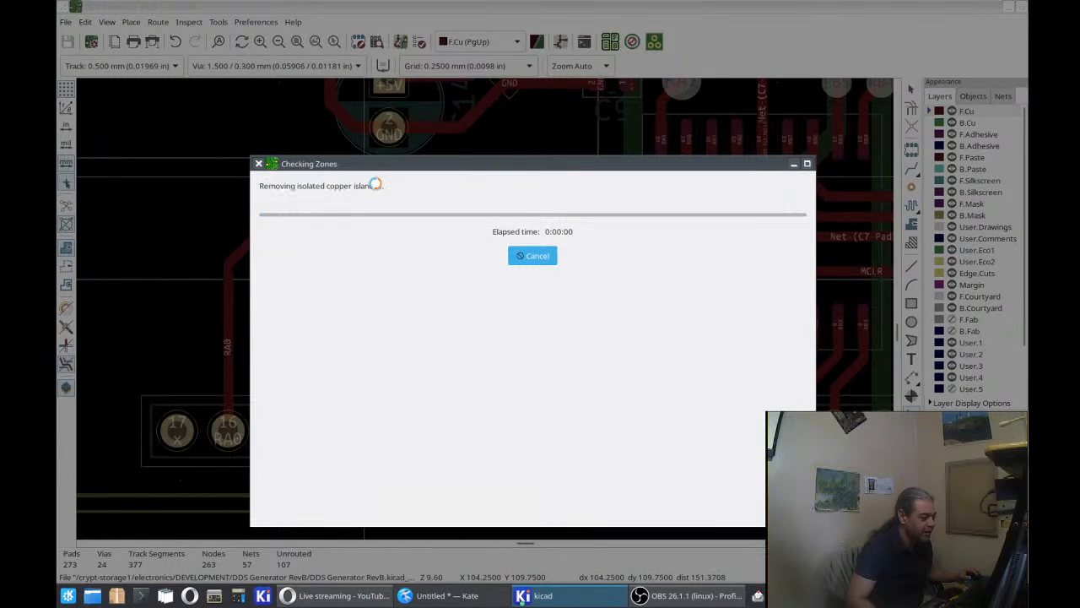
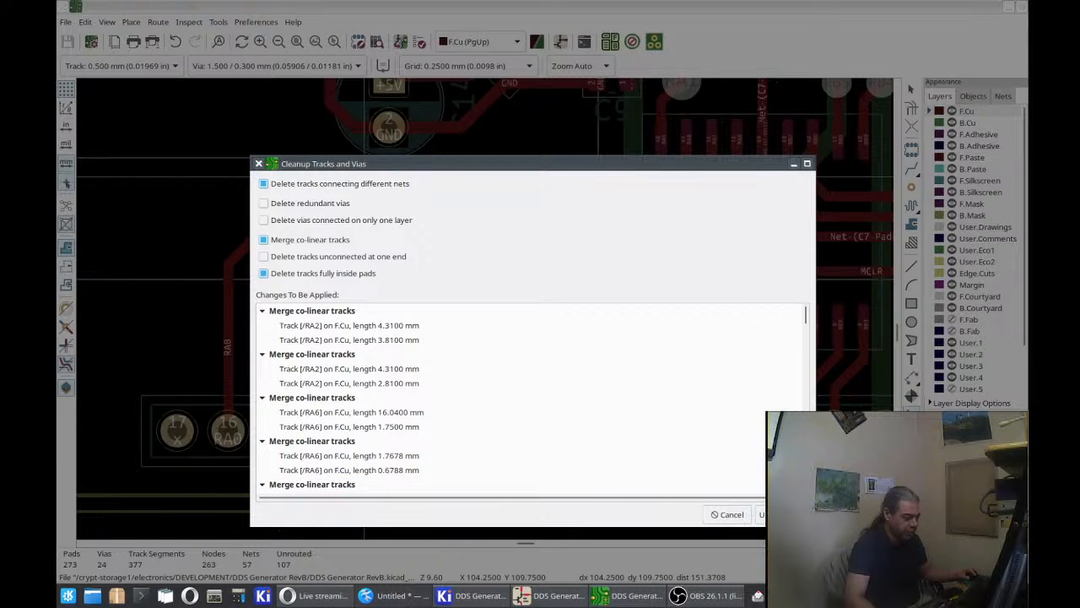
click(762, 514)
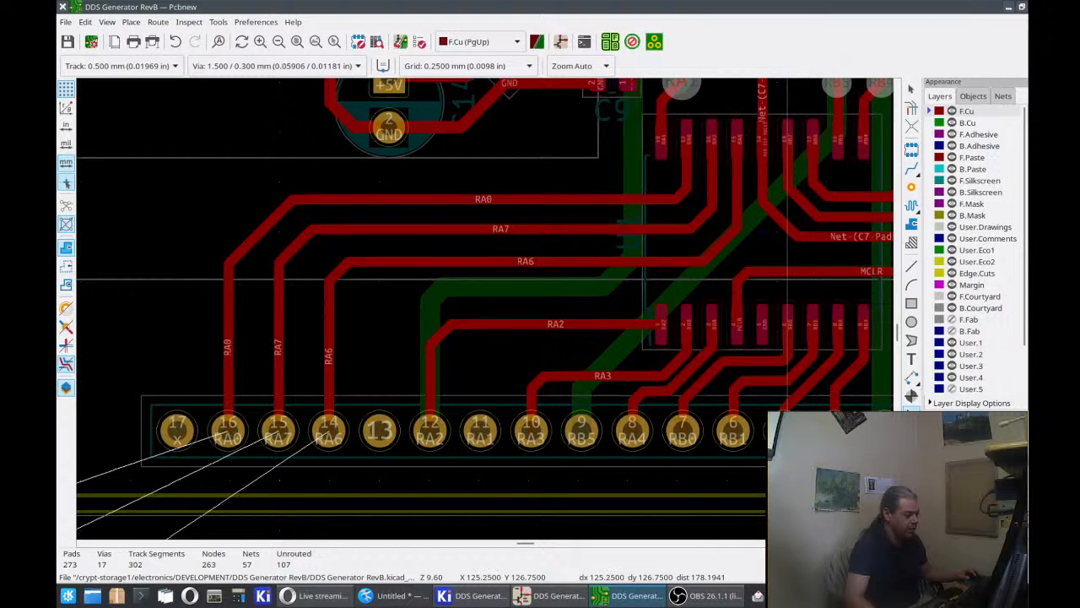
click(825, 267)
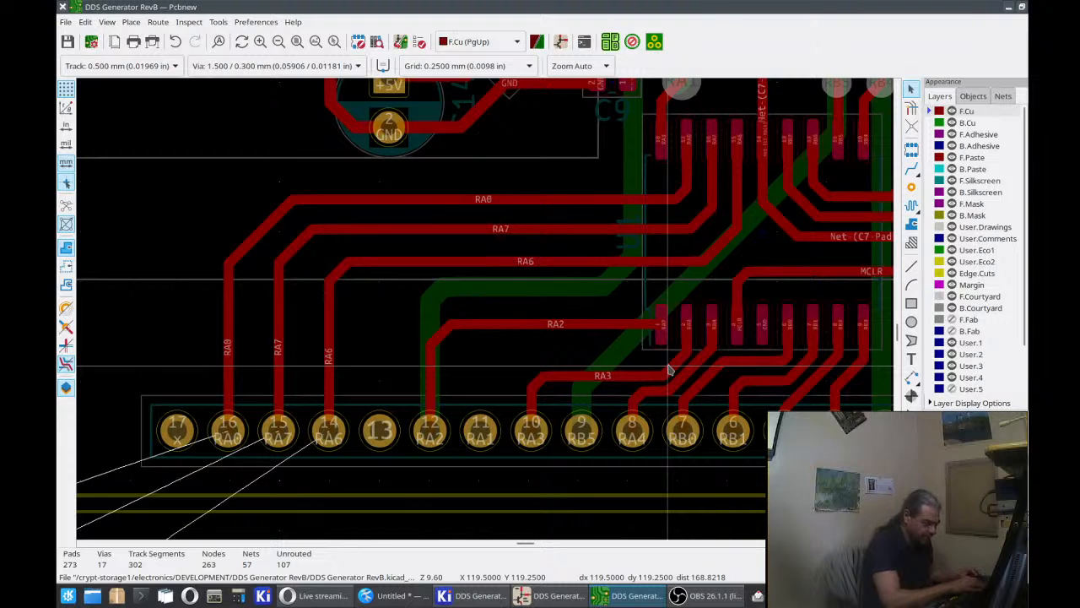
Try to drag the RA3 track between U1 and J7 pad 10 into a different shape, and undo the change.
key(d)
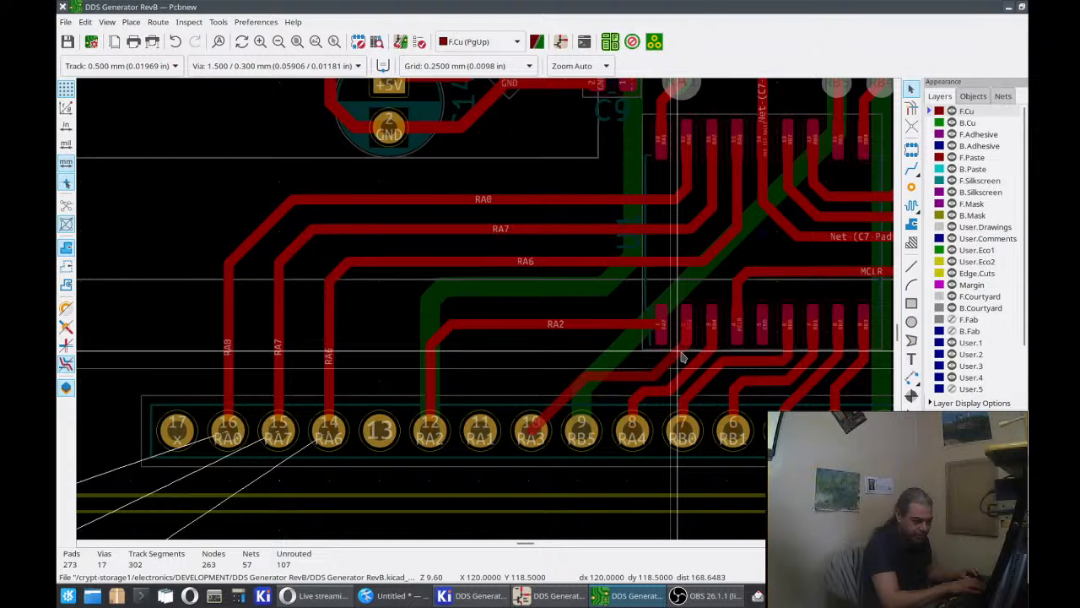
click(683, 357)
click(686, 359)
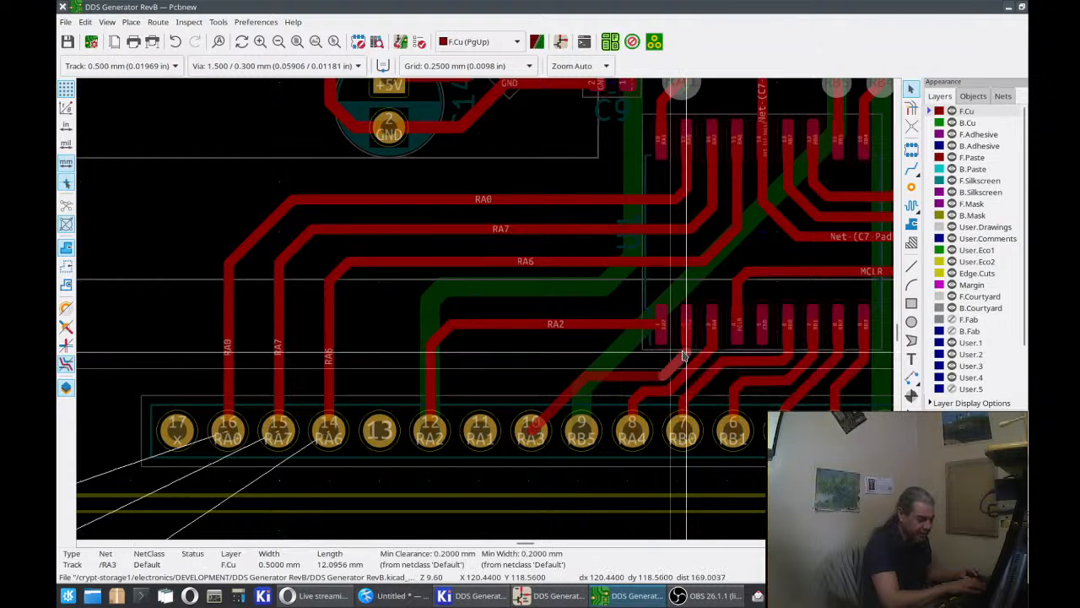
click(675, 342)
key(ctrl+z)
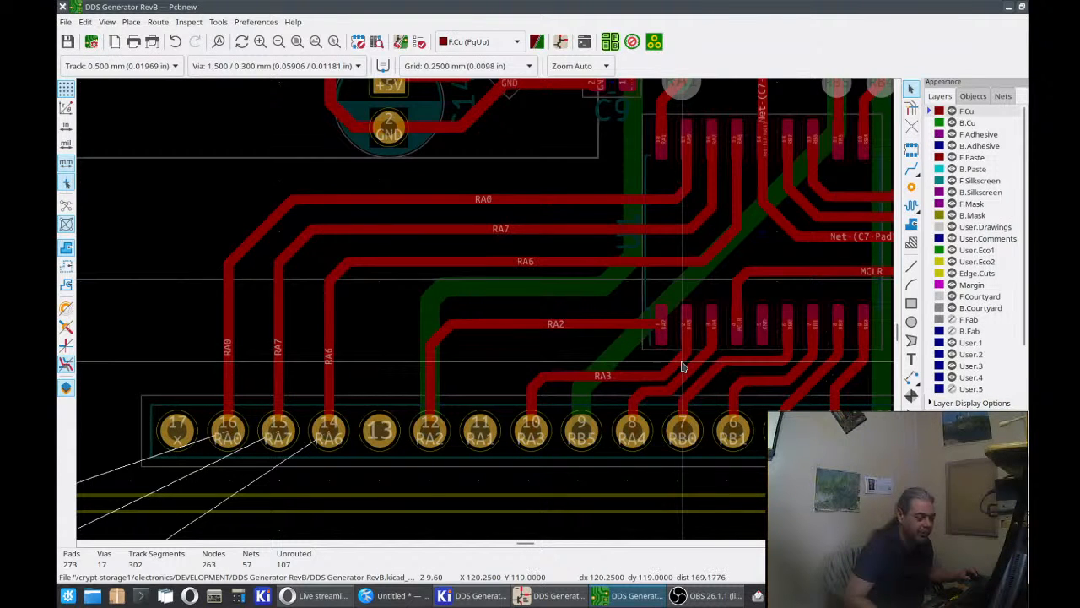
Delete the RA3 track's vertical, diagonal and horizontal segments between U1's RA3 pad and the short stub above J7 pad 10.
click(682, 361)
key(Delete)
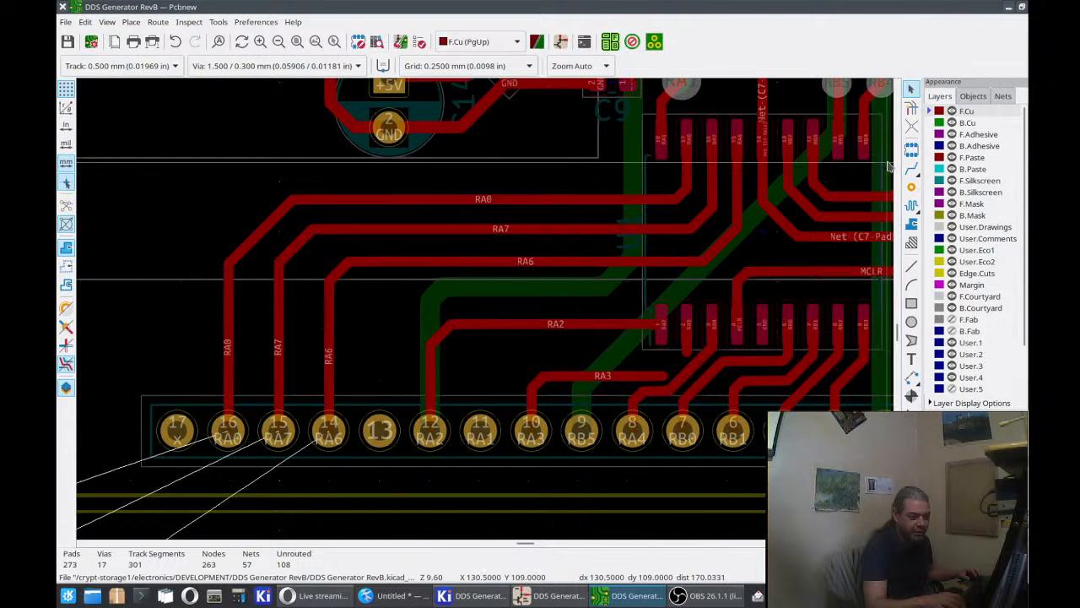
click(687, 355)
key(Delete)
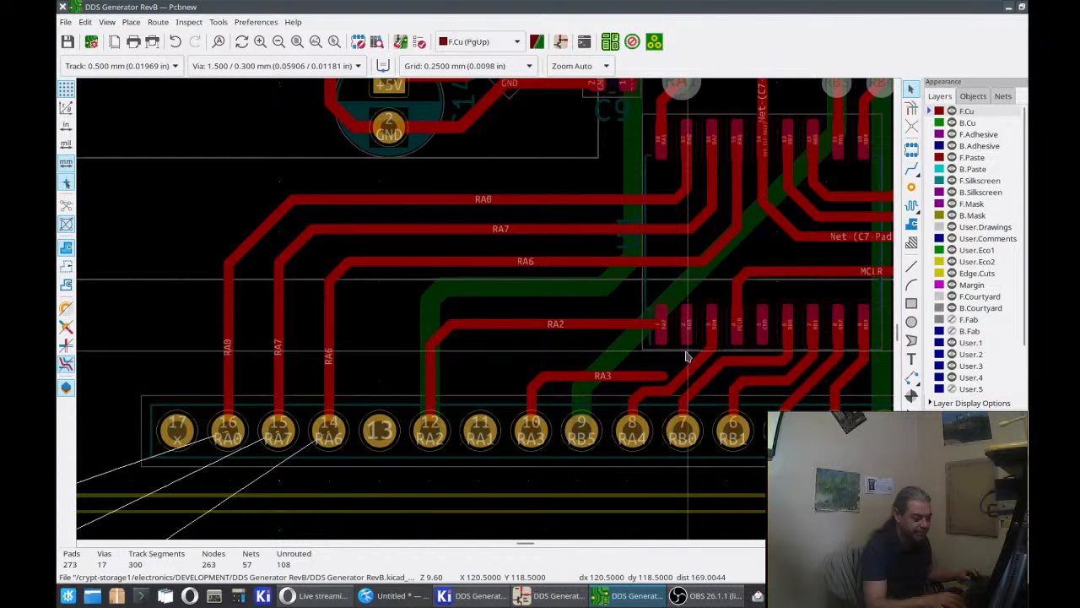
click(656, 375)
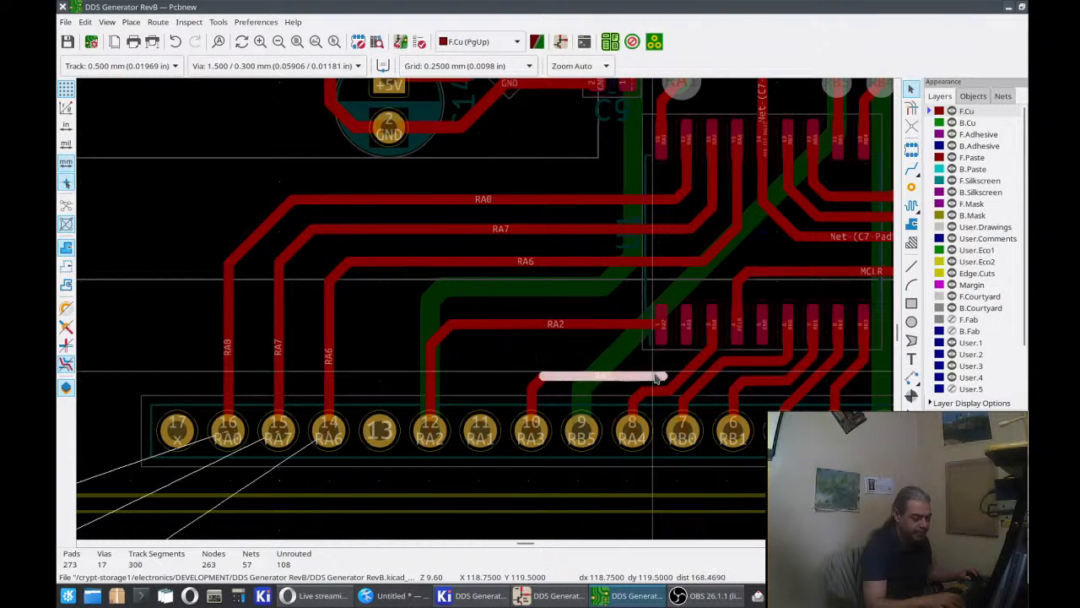
key(Delete)
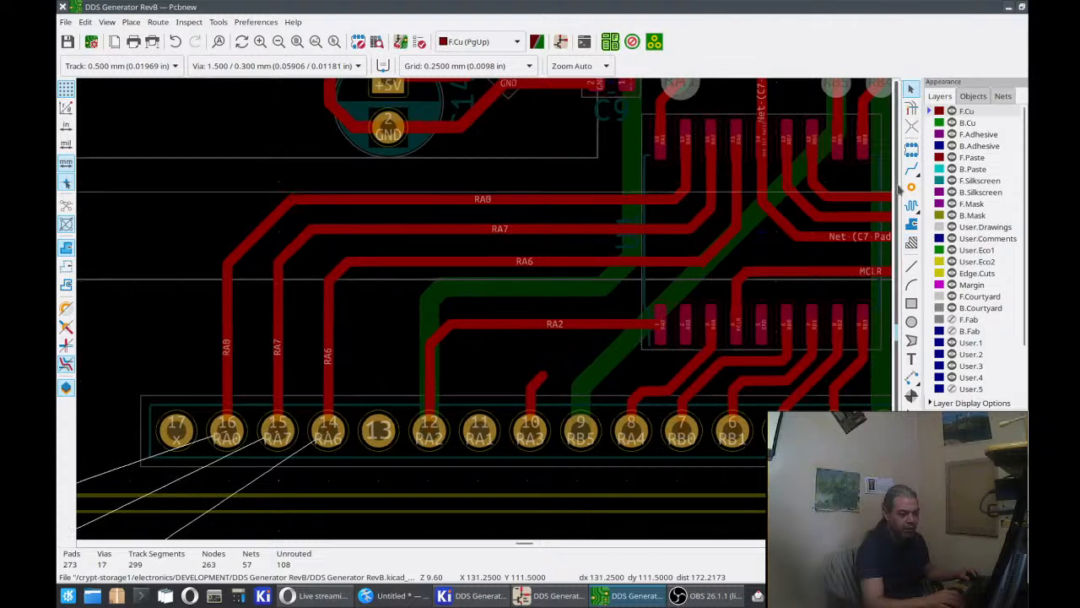
Reroute the RB0 track on F.Cu above J7 pad 7 with a short horizontal jog between the pad and its main diagonal.
click(912, 168)
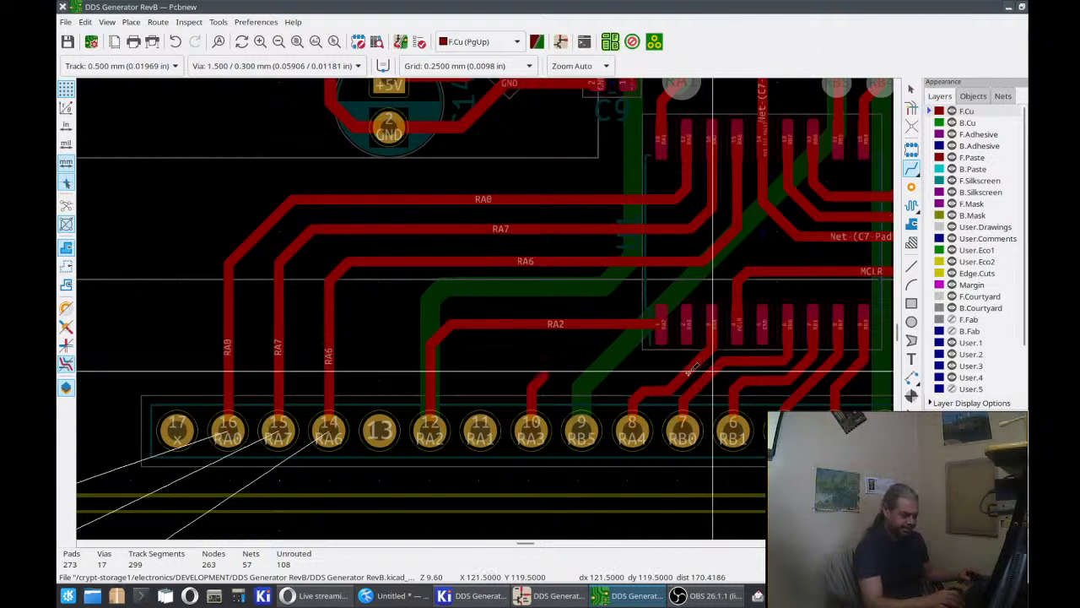
scroll(485, 308, up, 2)
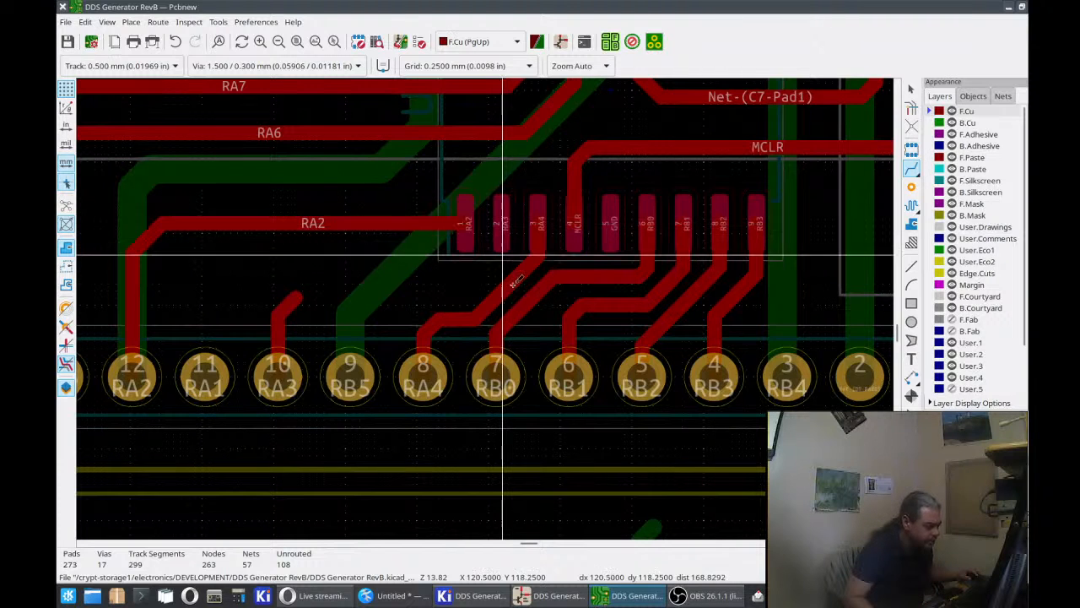
click(499, 363)
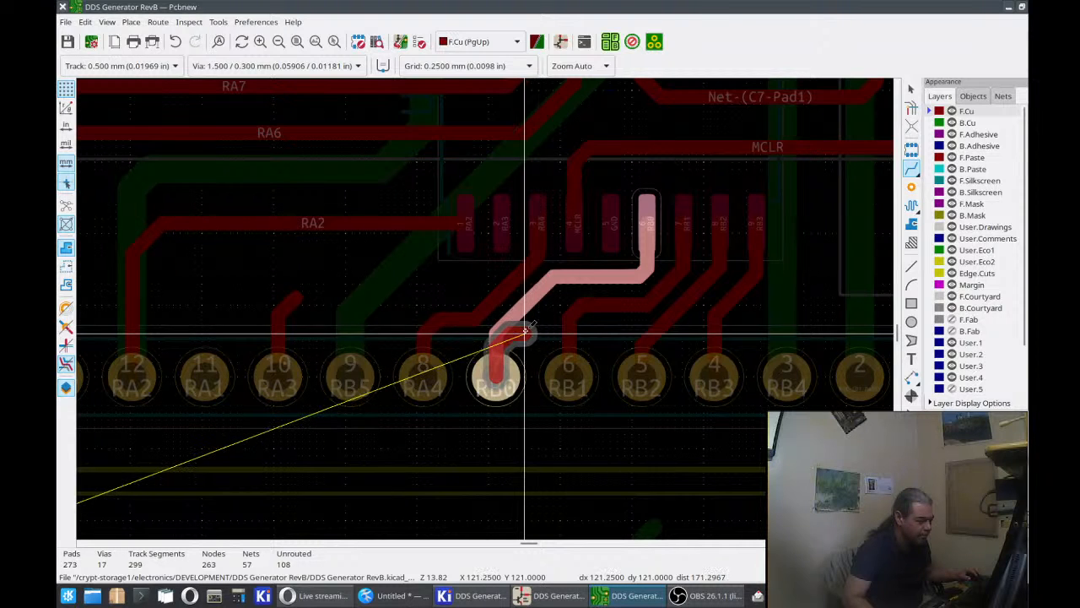
click(547, 279)
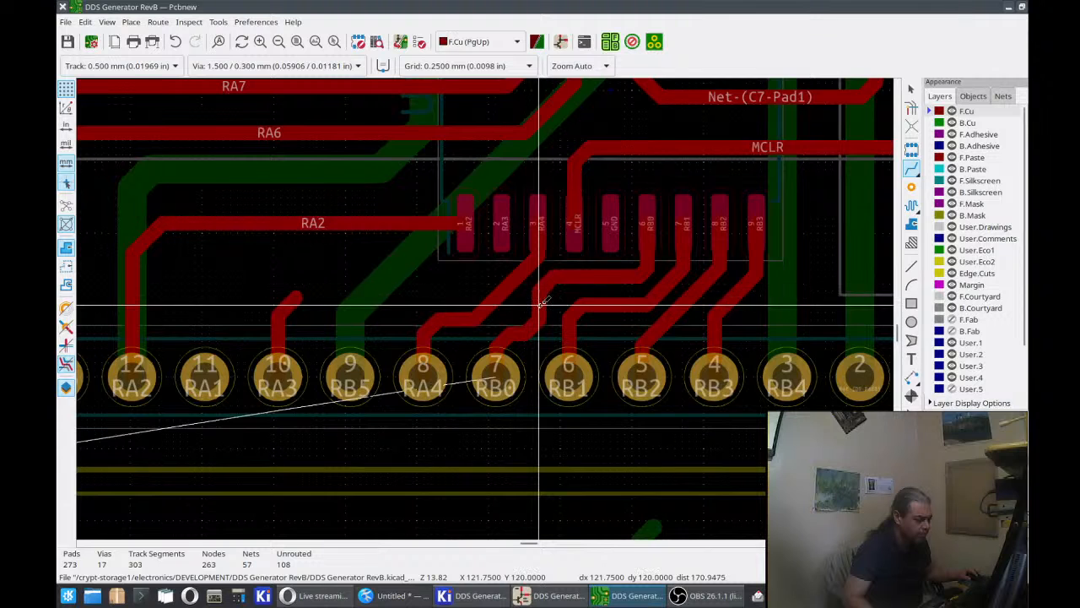
drag(540, 302, 530, 333)
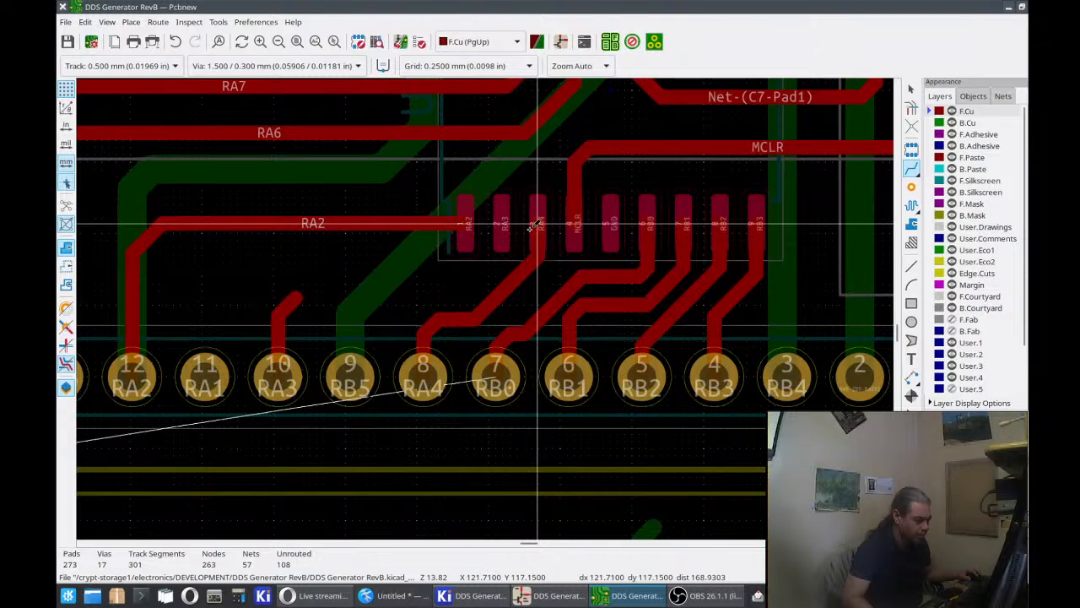
Route RA4 from its U1 pad to J7 pad 8 with a longer vertical run, and route RA3 to the stub above J7 pad 10.
drag(534, 226, 429, 361)
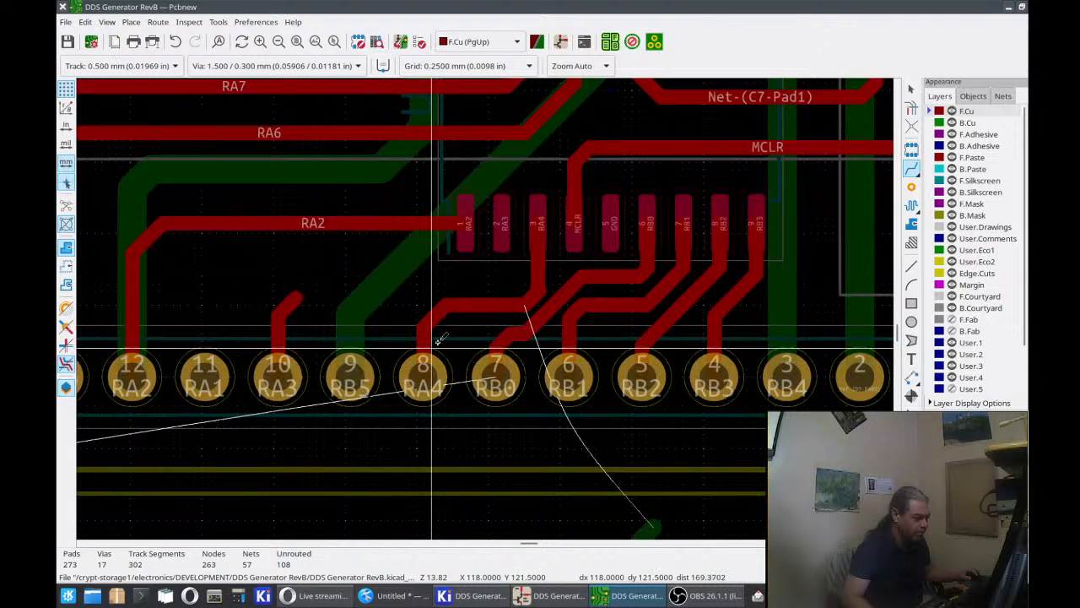
click(502, 243)
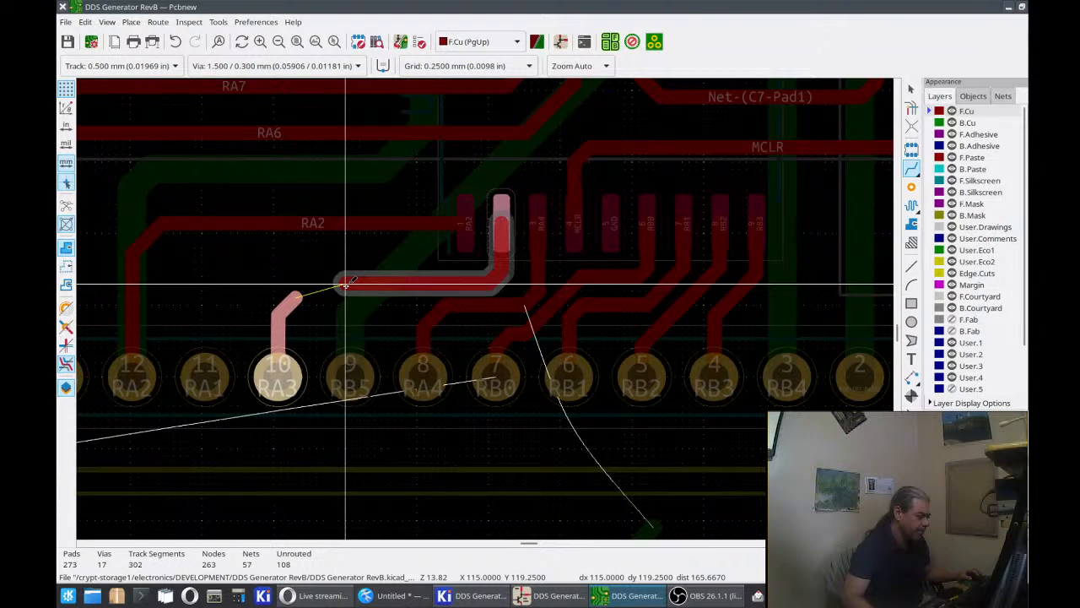
click(281, 321)
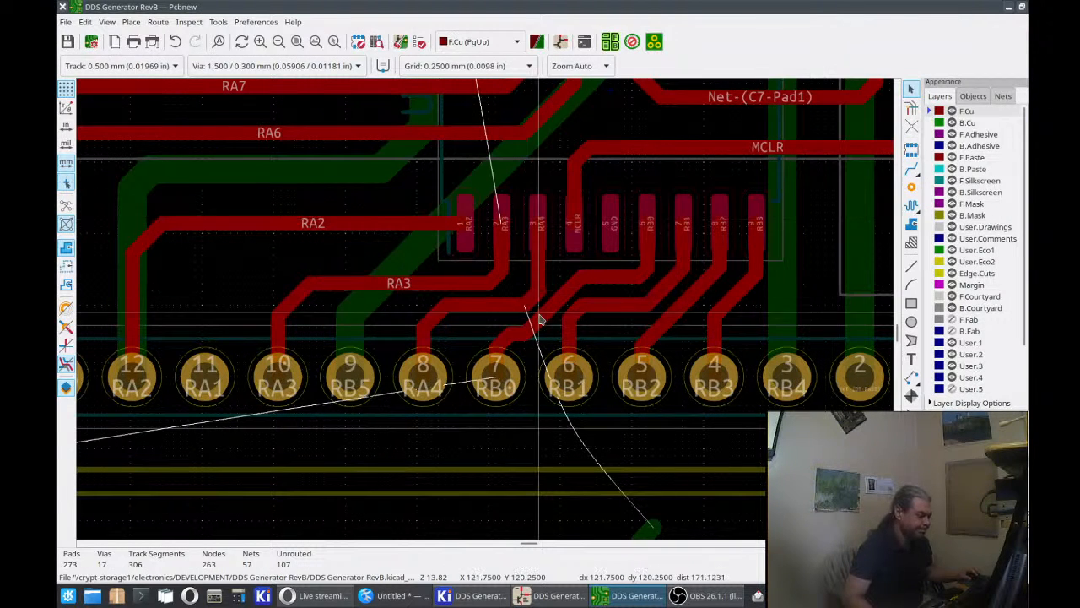
Delete the short diagonal corner of the RA4 track and route the gap between its vertical and horizontal segments again.
click(542, 304)
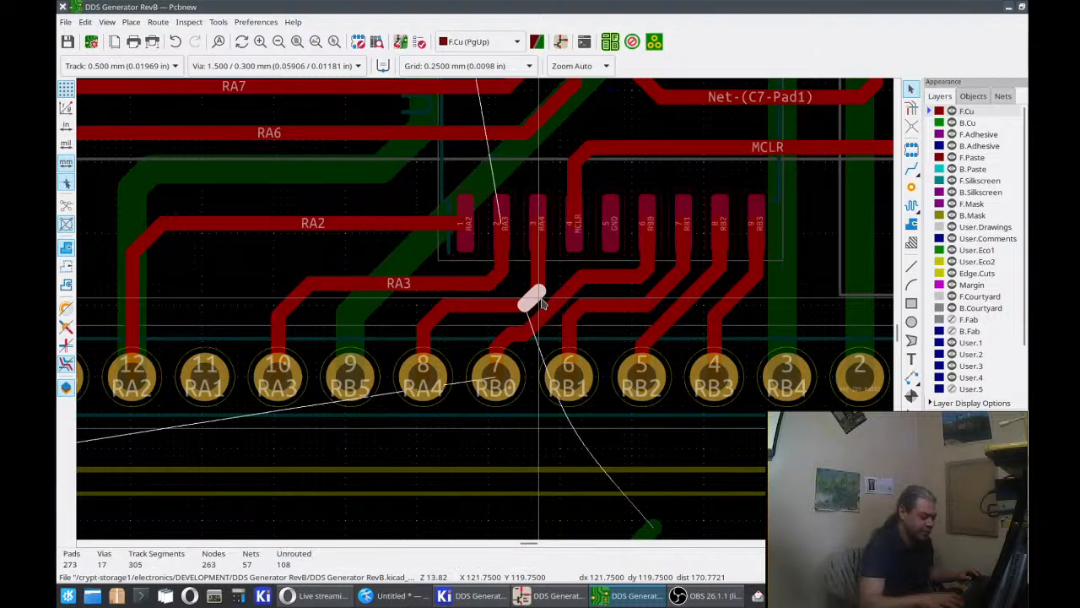
key(Delete)
click(546, 292)
key(Delete)
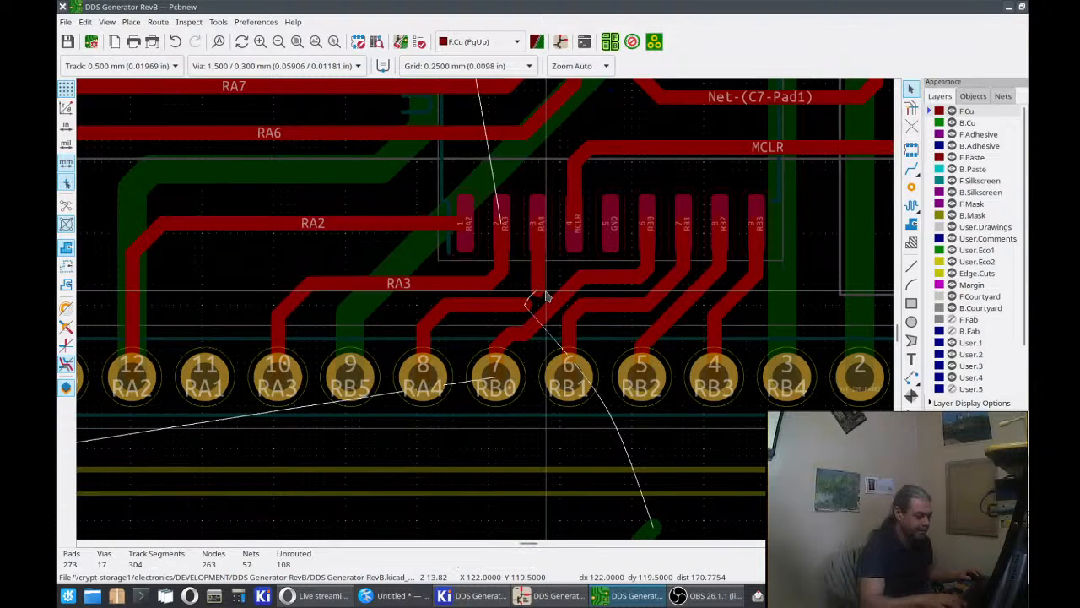
click(911, 170)
click(537, 290)
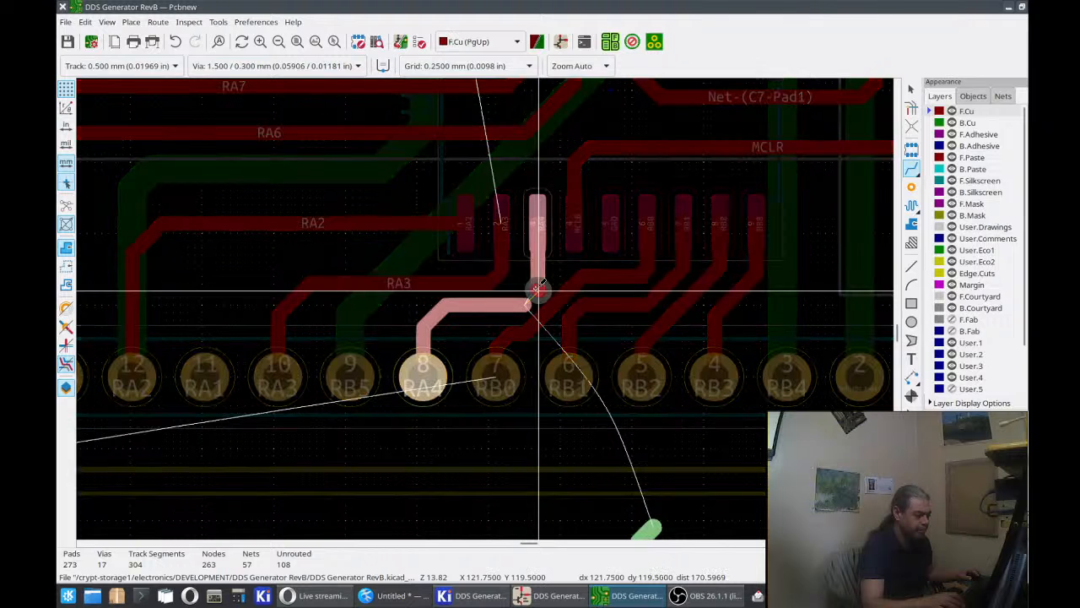
click(517, 306)
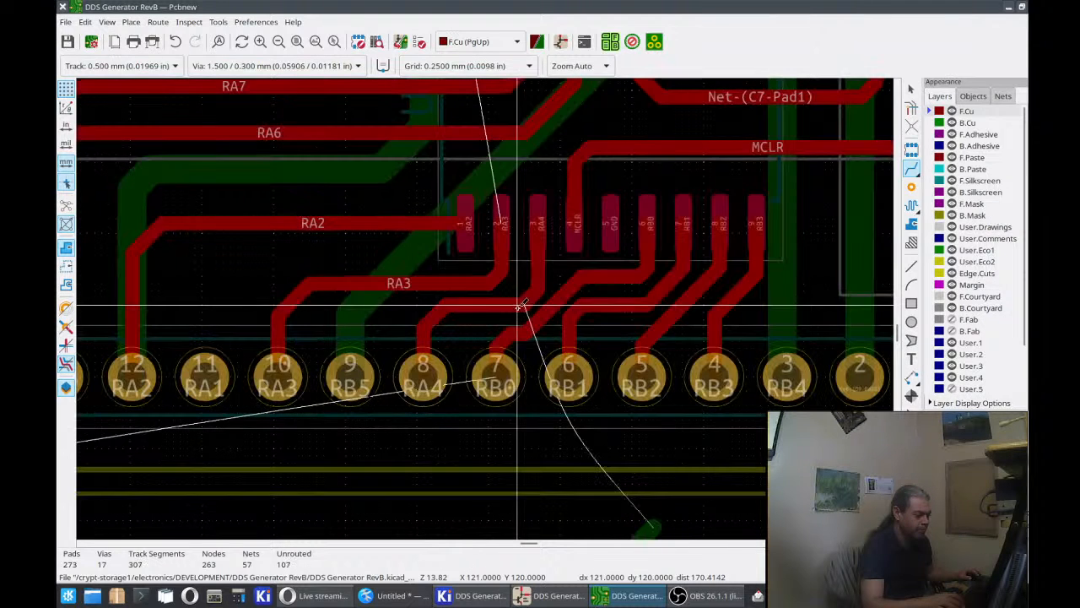
Reroute the RA4 bend below U1 with a longer diagonal into the horizontal segment, and delete the leftover pieces of the old corner.
click(530, 274)
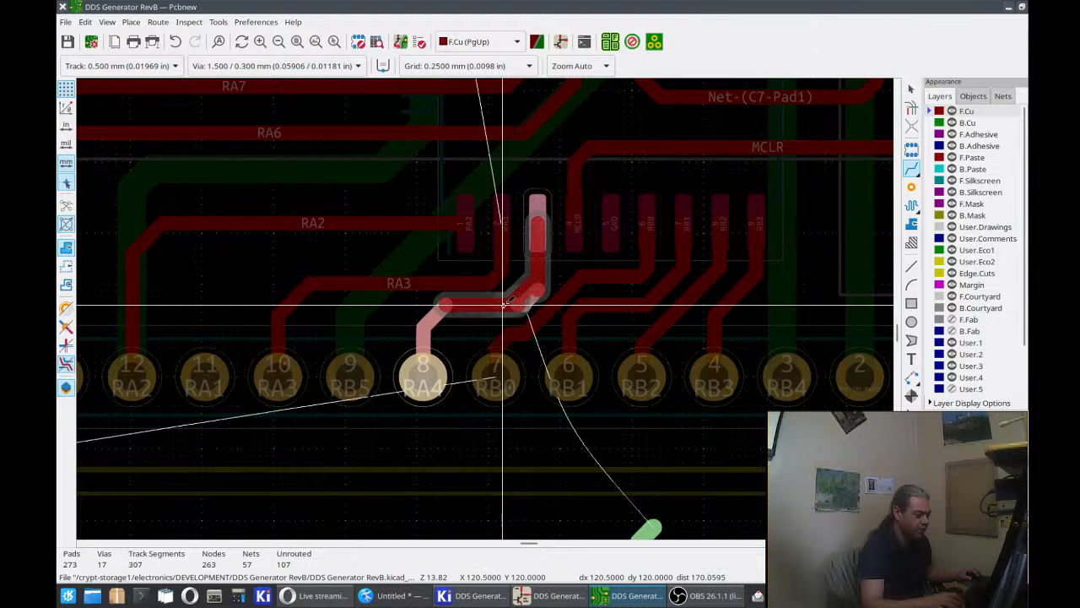
click(504, 303)
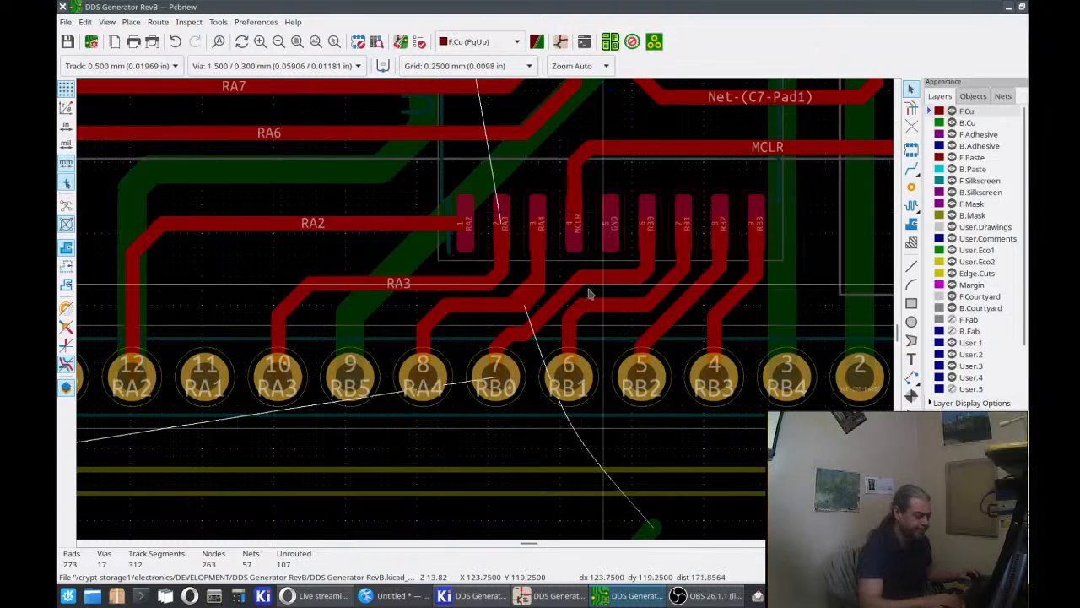
key(Delete)
key(Delete)
key(Delete)
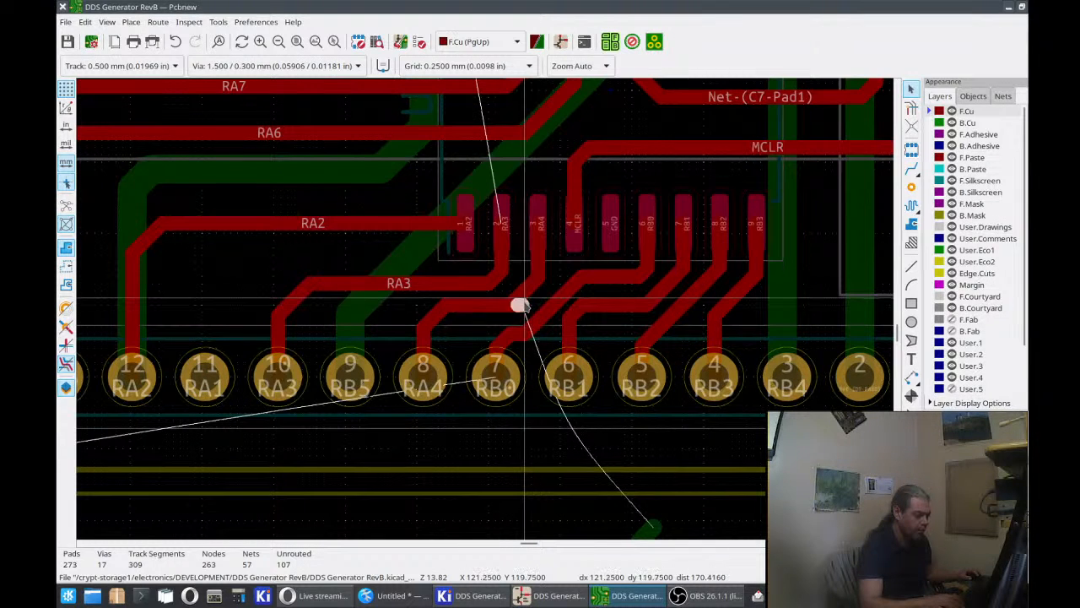
key(Delete)
key(Delete)
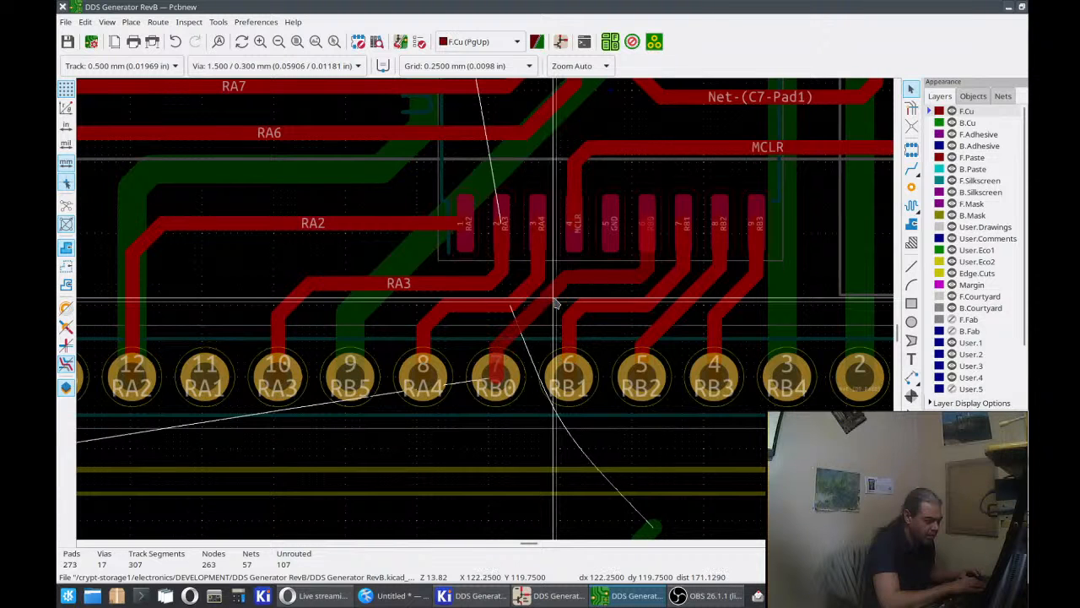
Shift the horizontal segments of the RB0 and RB1 tracks slightly closer to J7, keeping their diagonals connected.
click(554, 299)
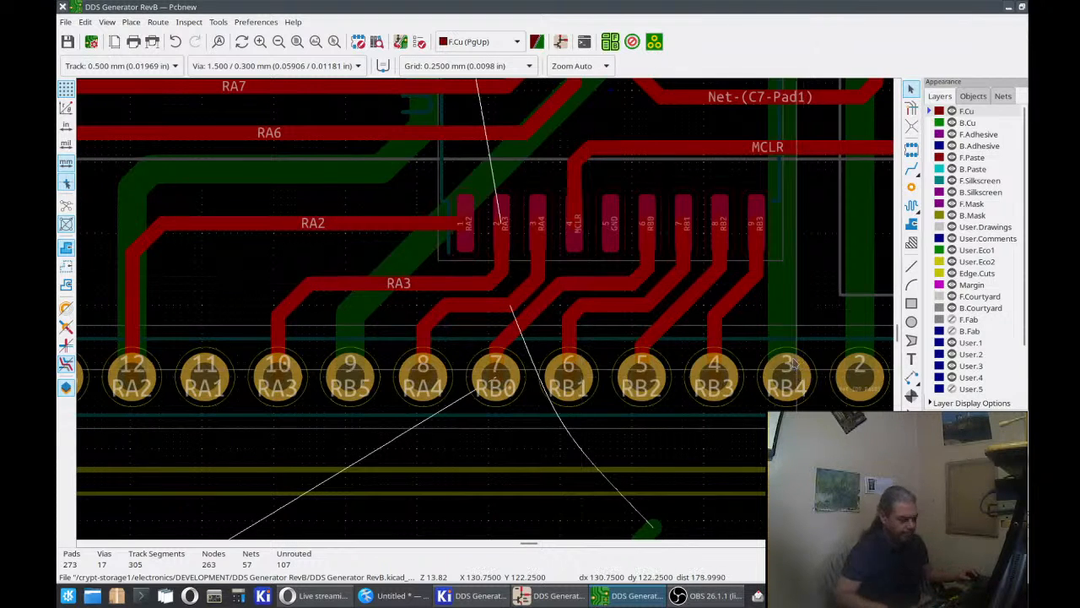
click(611, 308)
key(Delete)
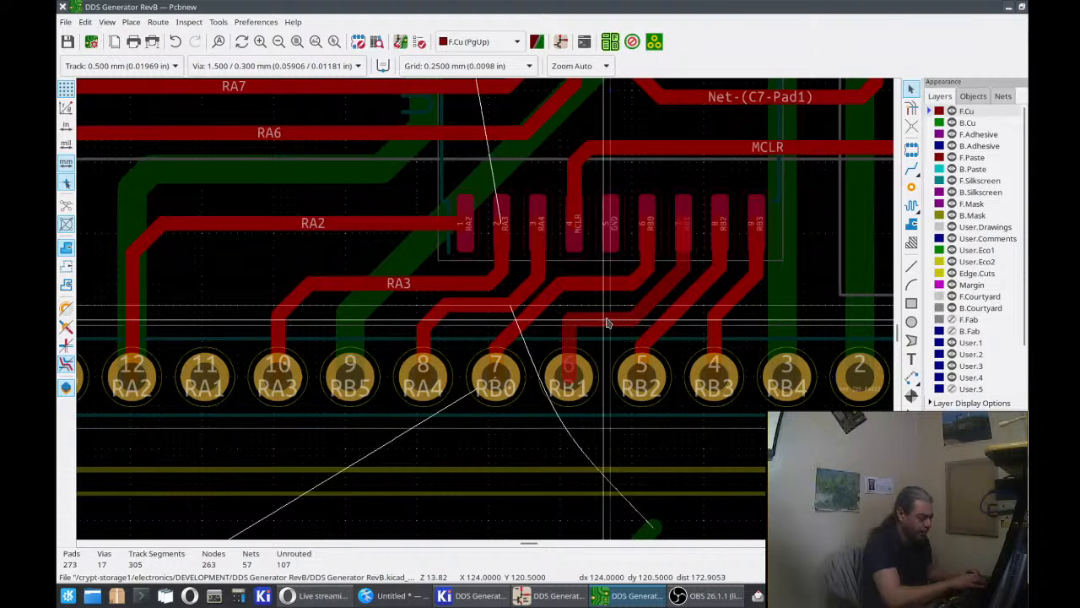
key(Escape)
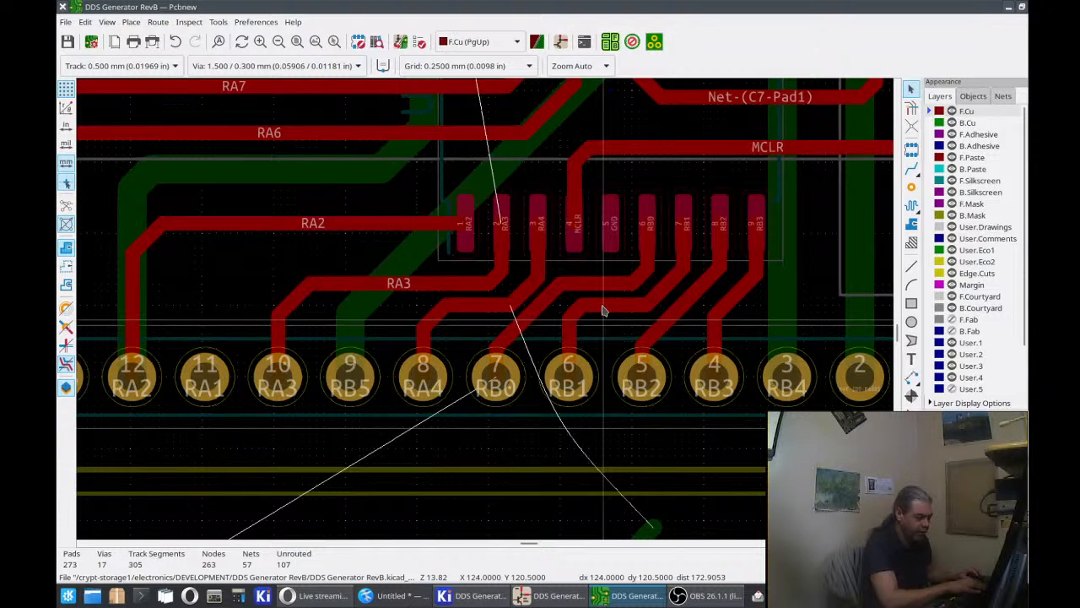
click(599, 315)
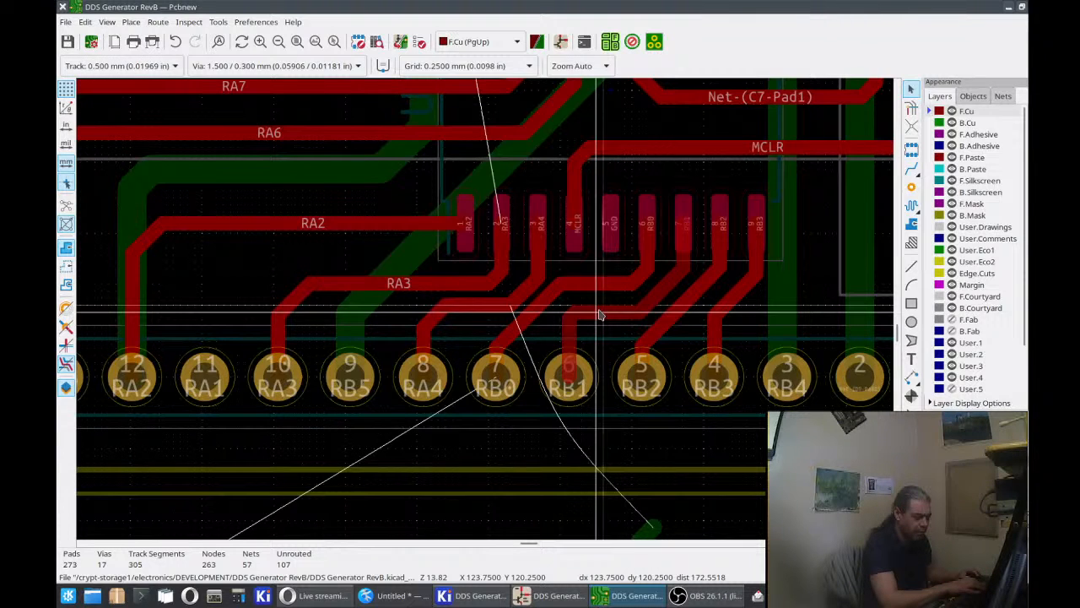
key(Escape)
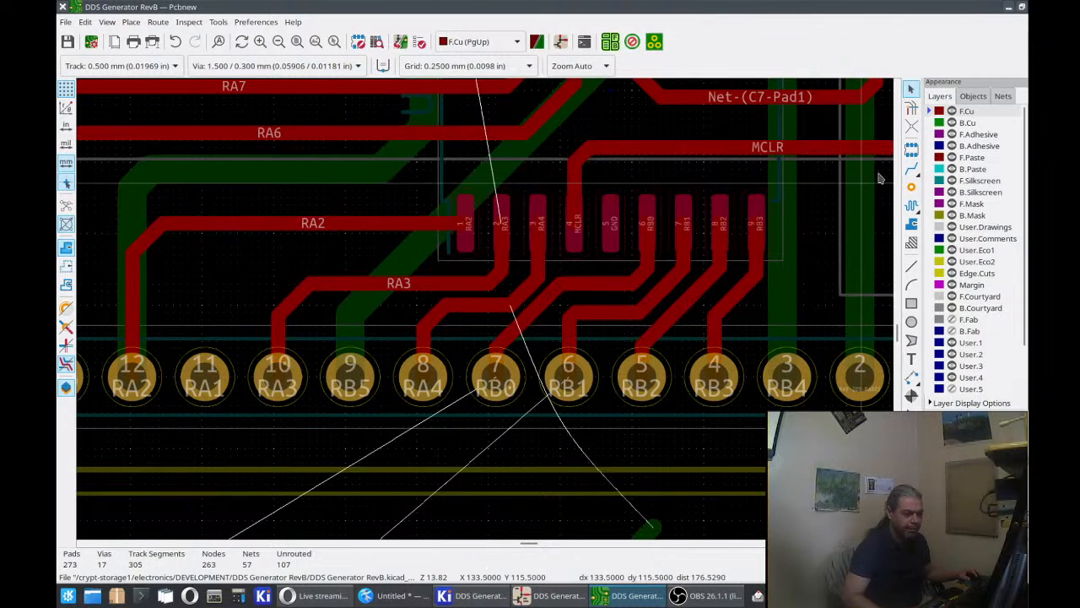
Reroute the RB1 track above J7 pad 6 with a diagonal bend in place of the square corner.
click(912, 170)
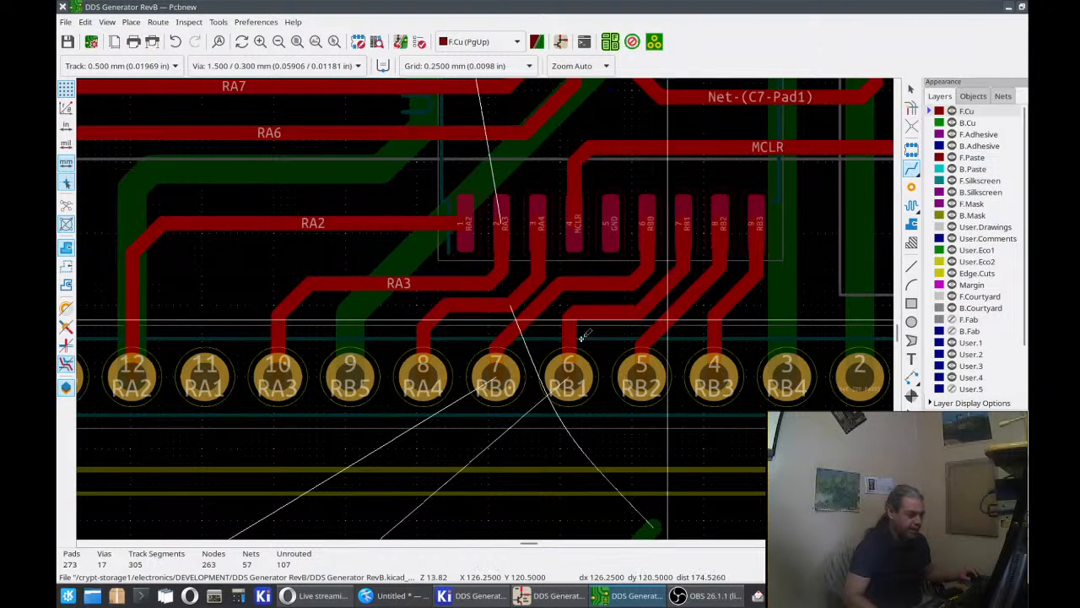
click(571, 332)
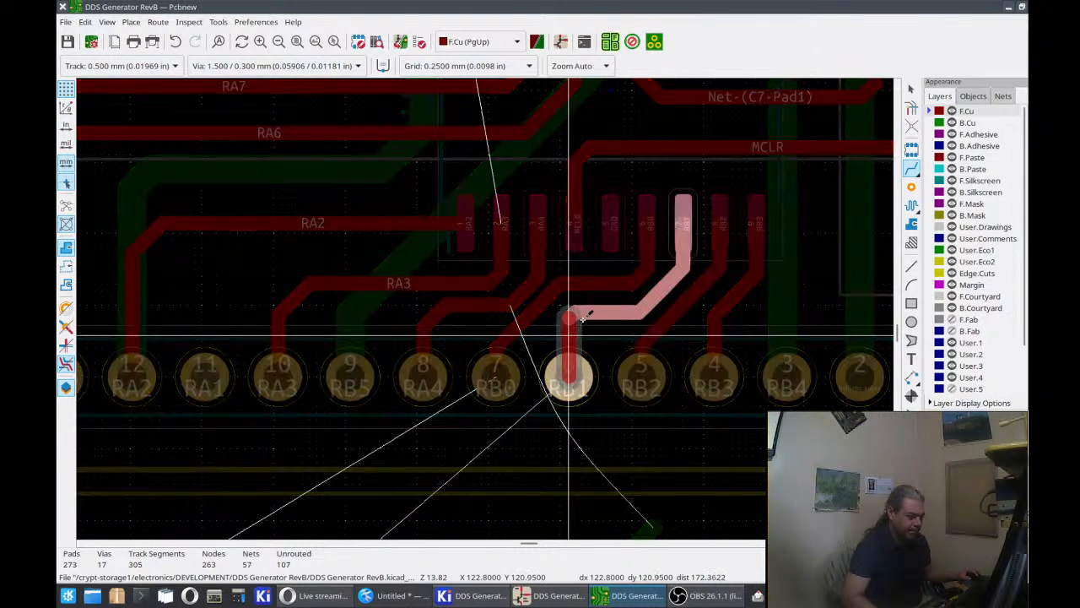
key(Escape)
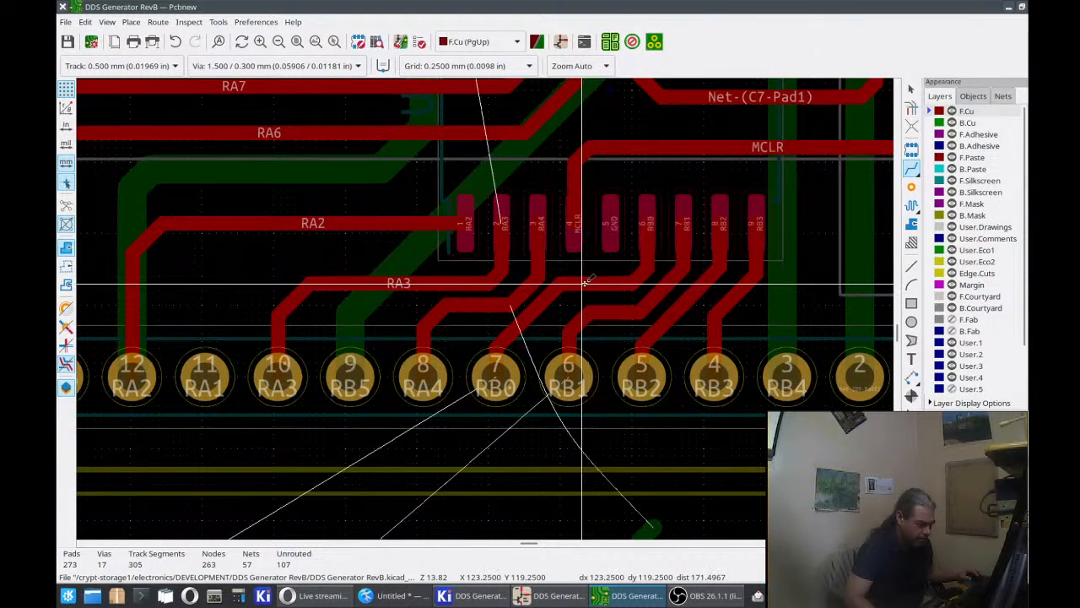
Reroute RB0 from its horizontal segment down to J7 pad 7, moving the diagonal away from RA4 with a short jog above the pad.
click(583, 284)
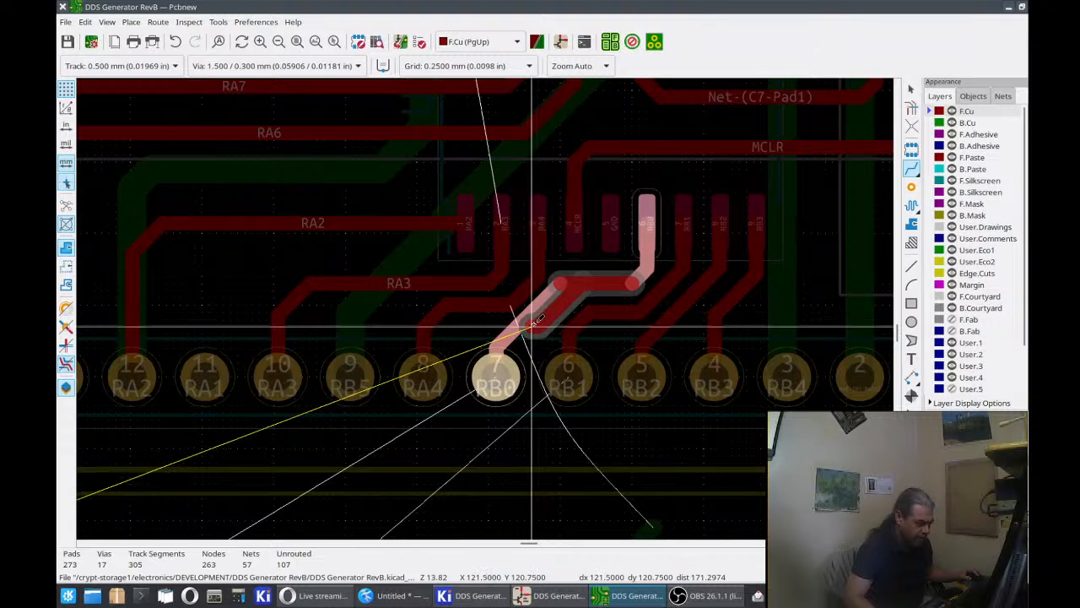
click(505, 353)
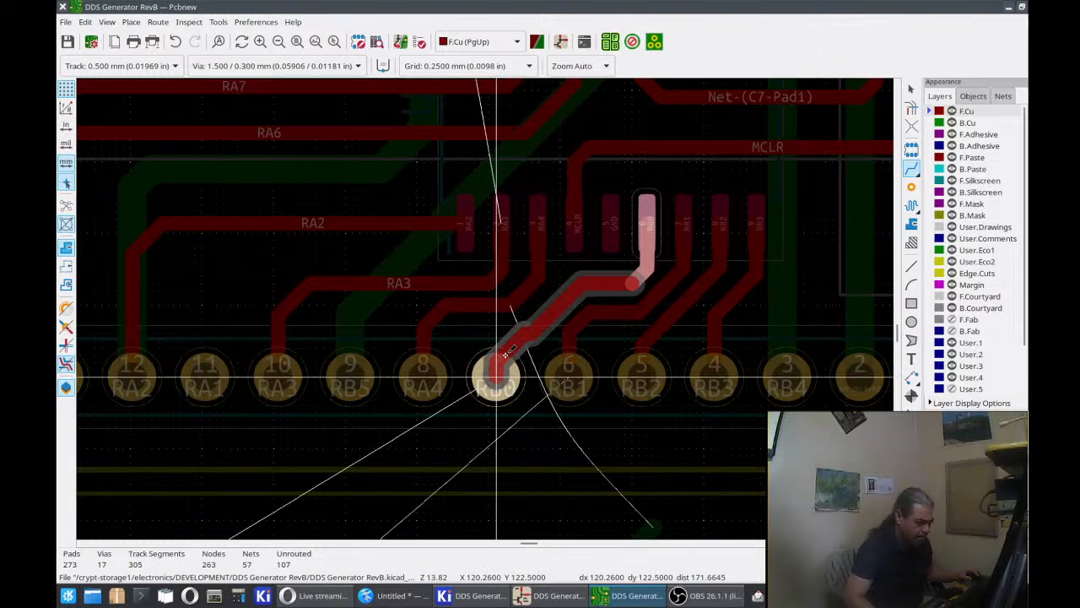
click(501, 364)
click(503, 364)
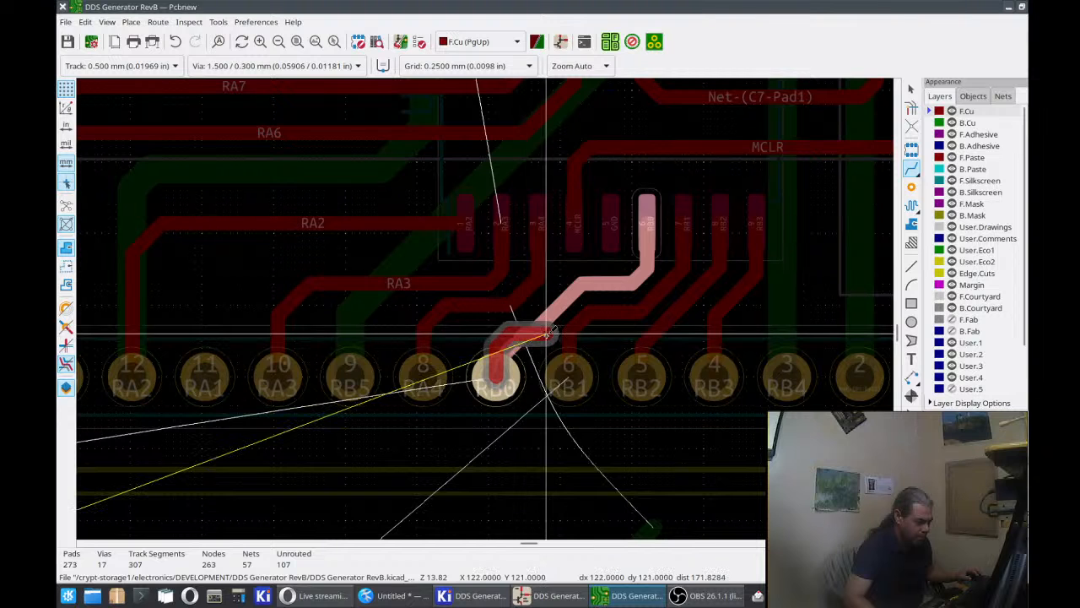
key(Escape)
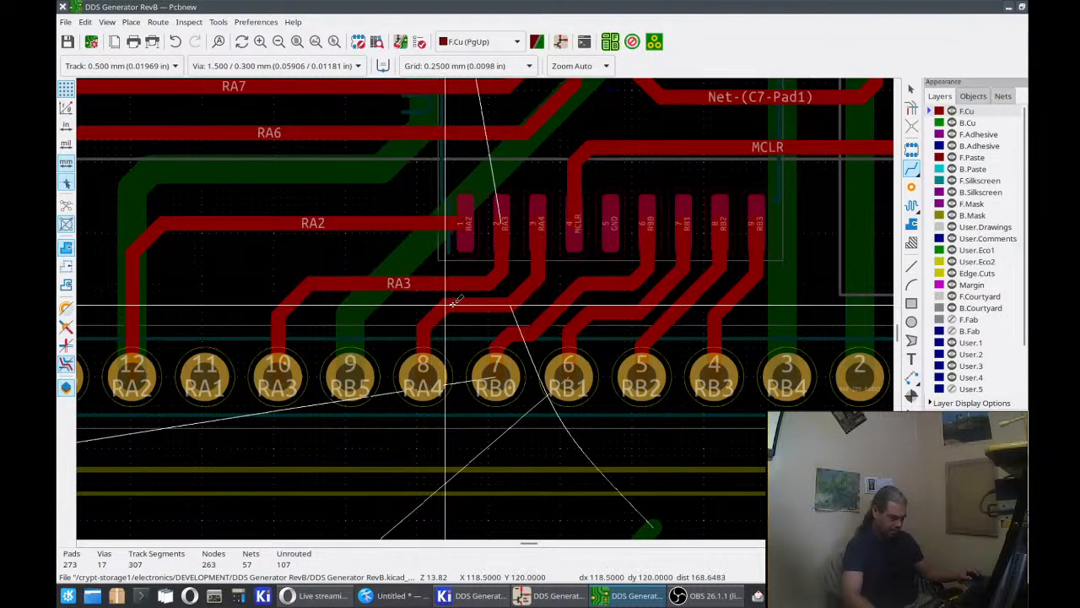
click(524, 324)
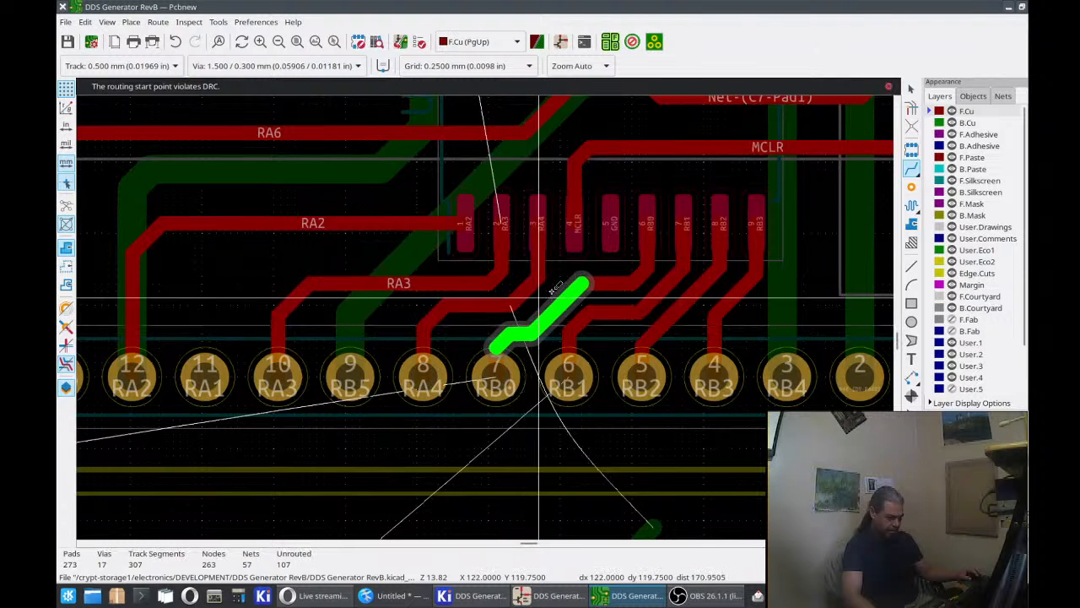
key(Escape)
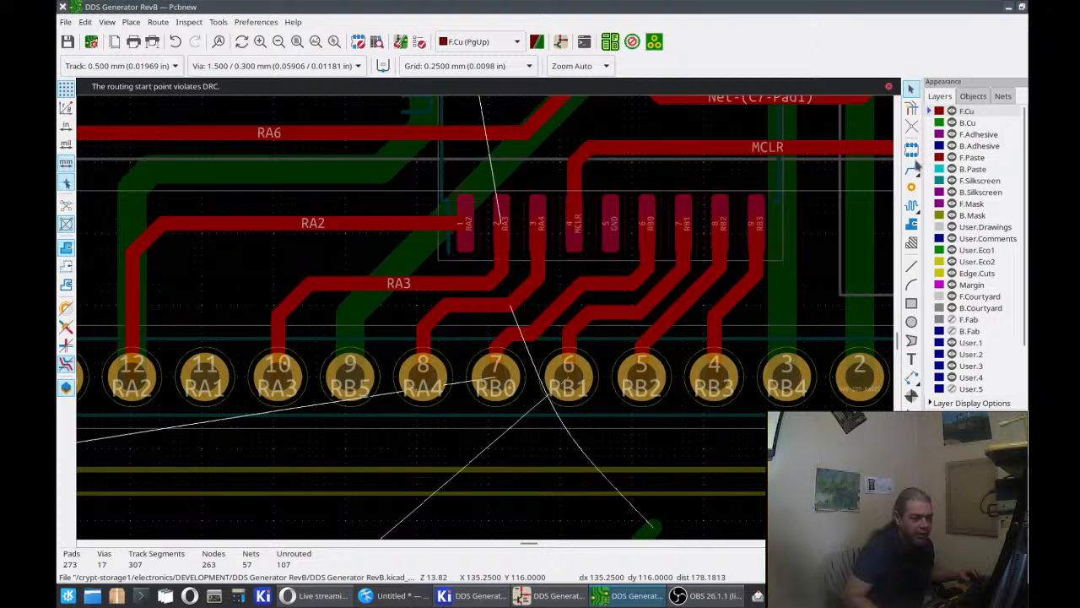
click(912, 169)
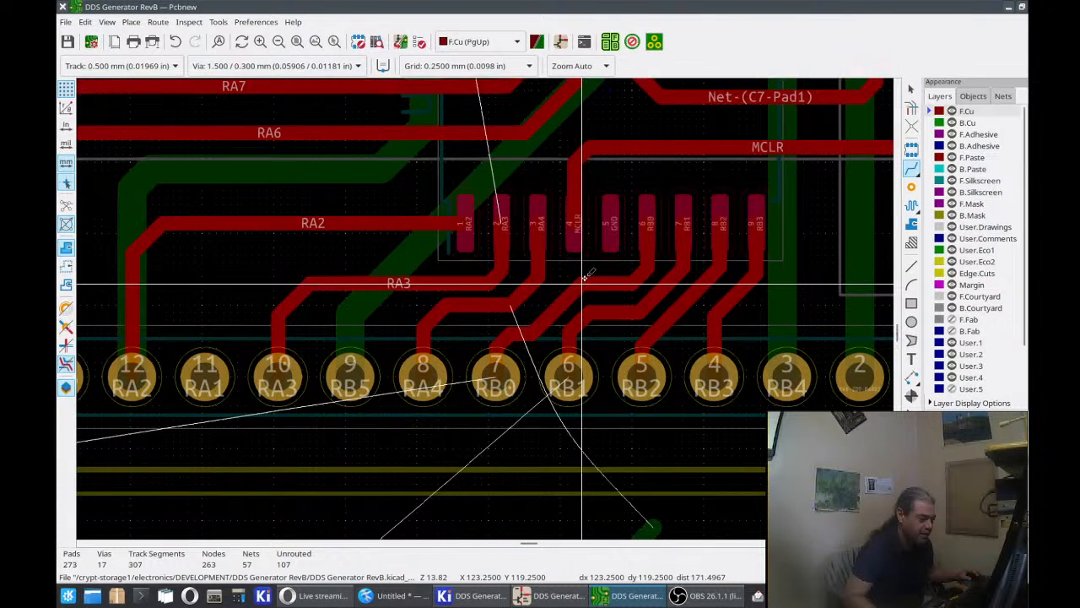
click(582, 276)
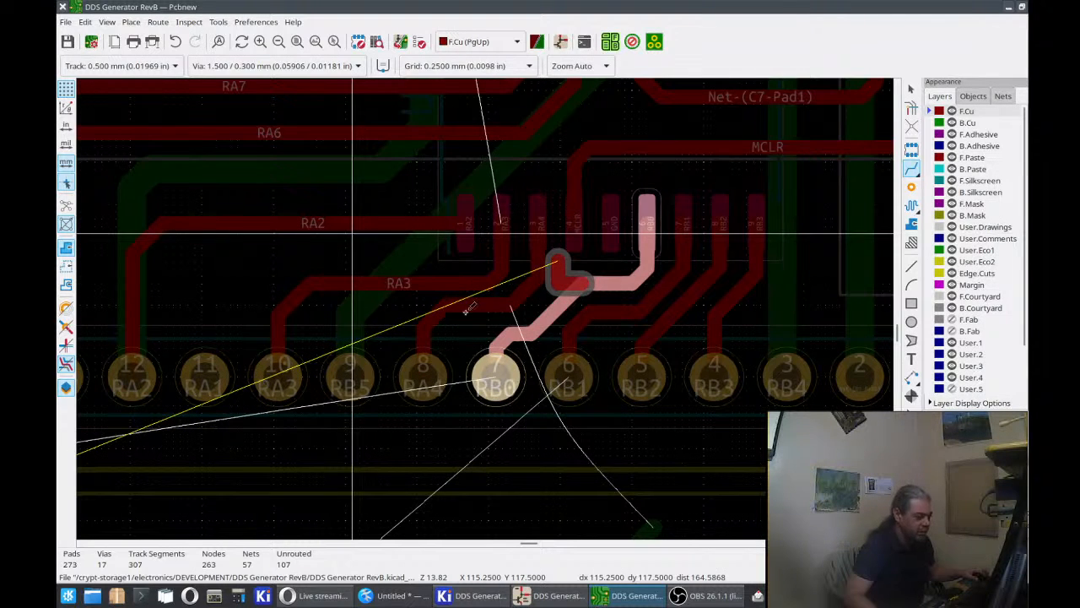
key(Escape)
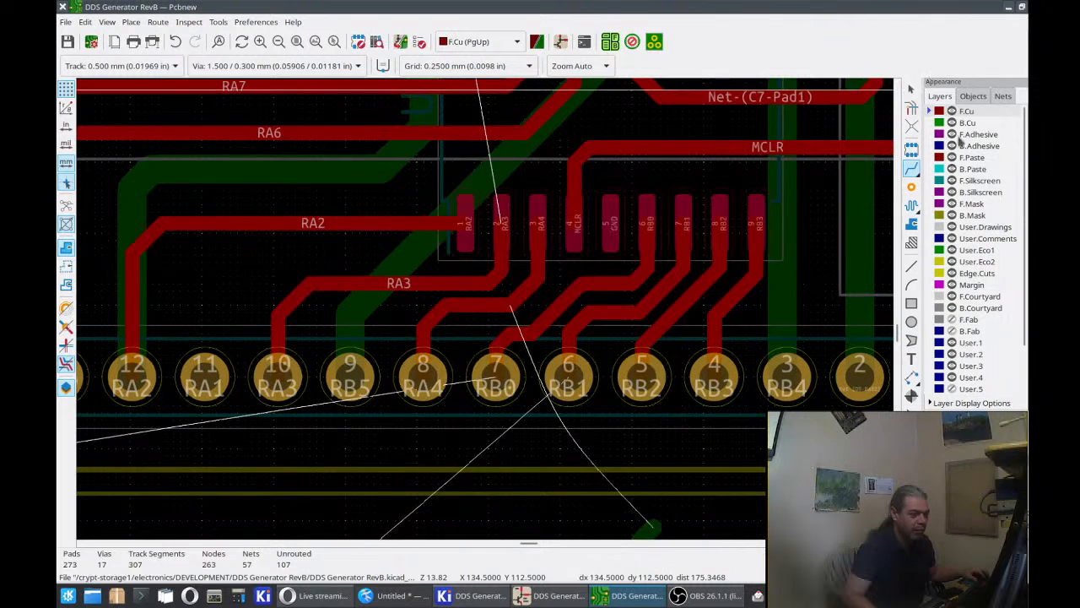
click(557, 355)
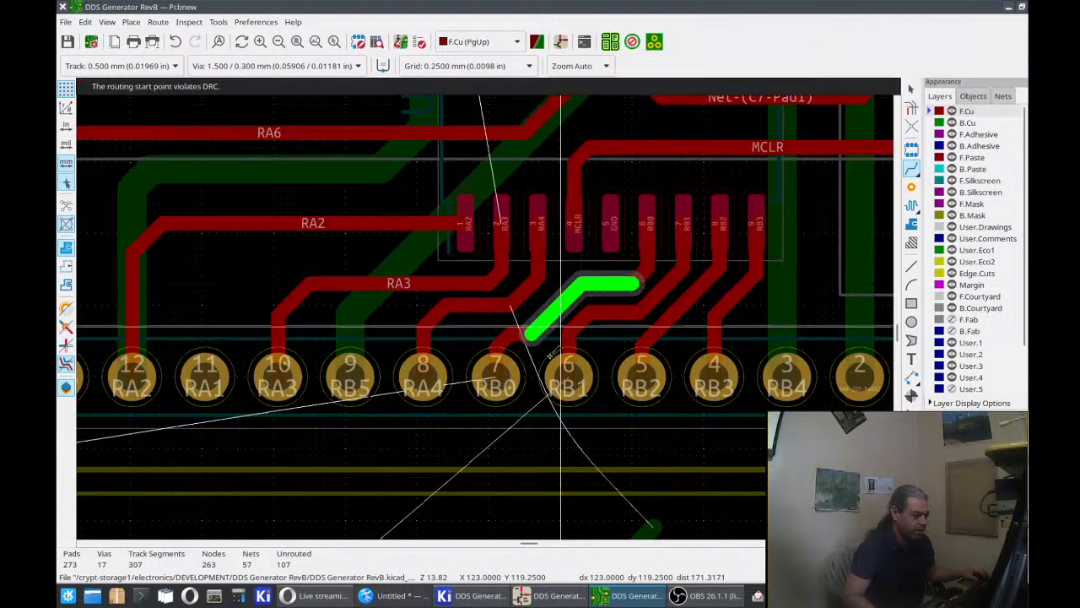
key(Escape)
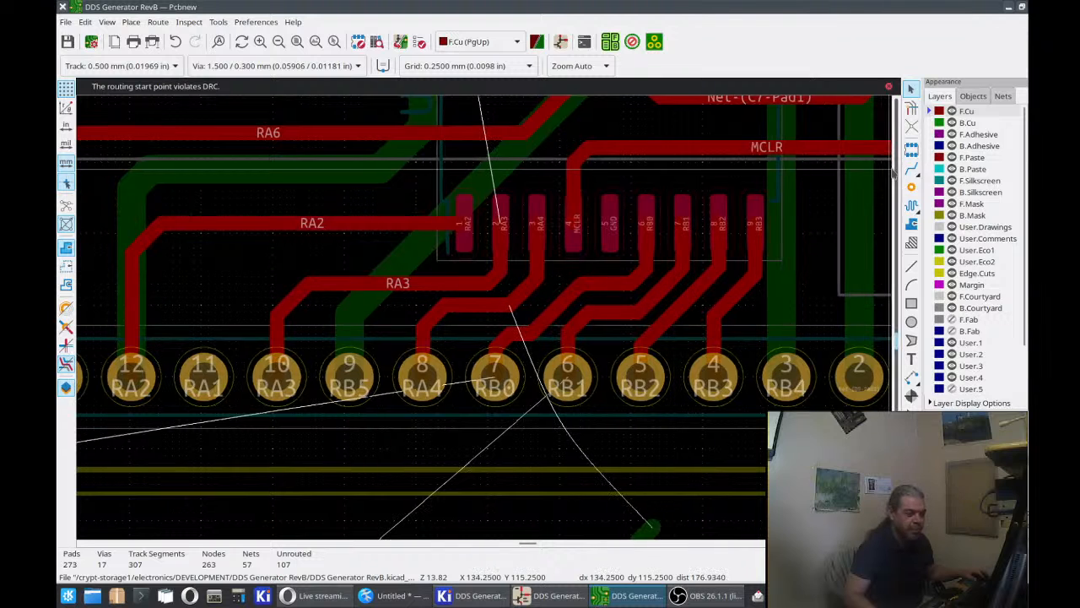
Reroute RB0 above J7 pad 7, shifting its diagonal closer to RA4 and lengthening the horizontal segment below U1.
click(913, 170)
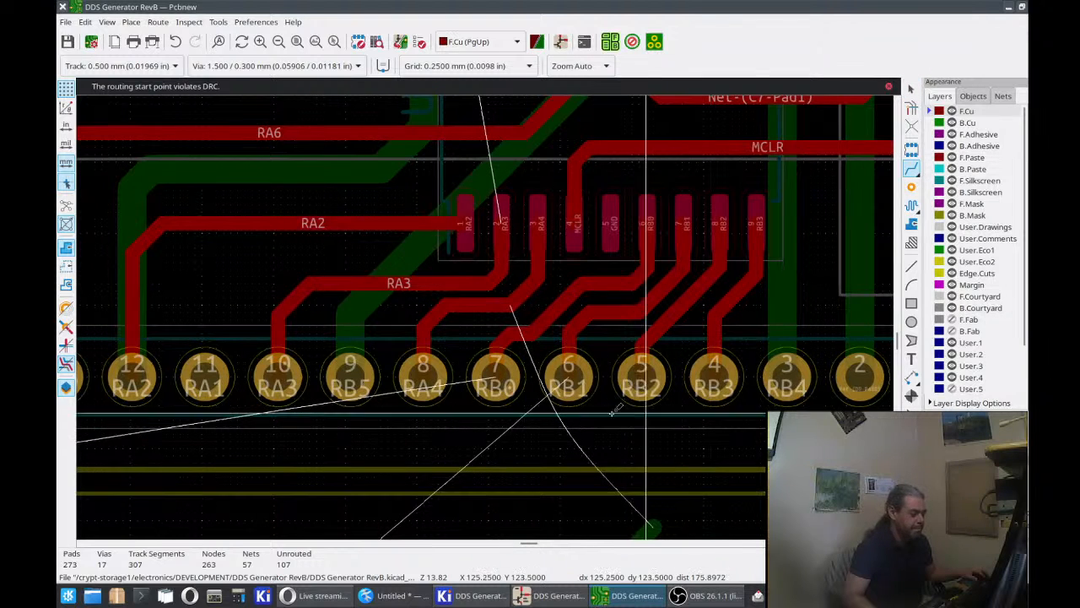
click(505, 361)
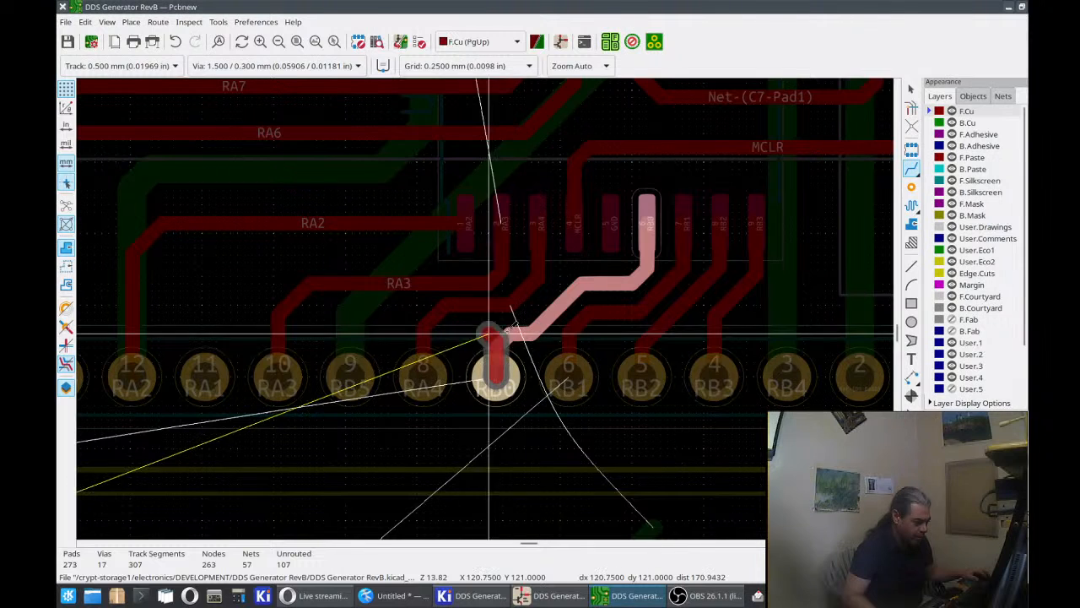
click(533, 325)
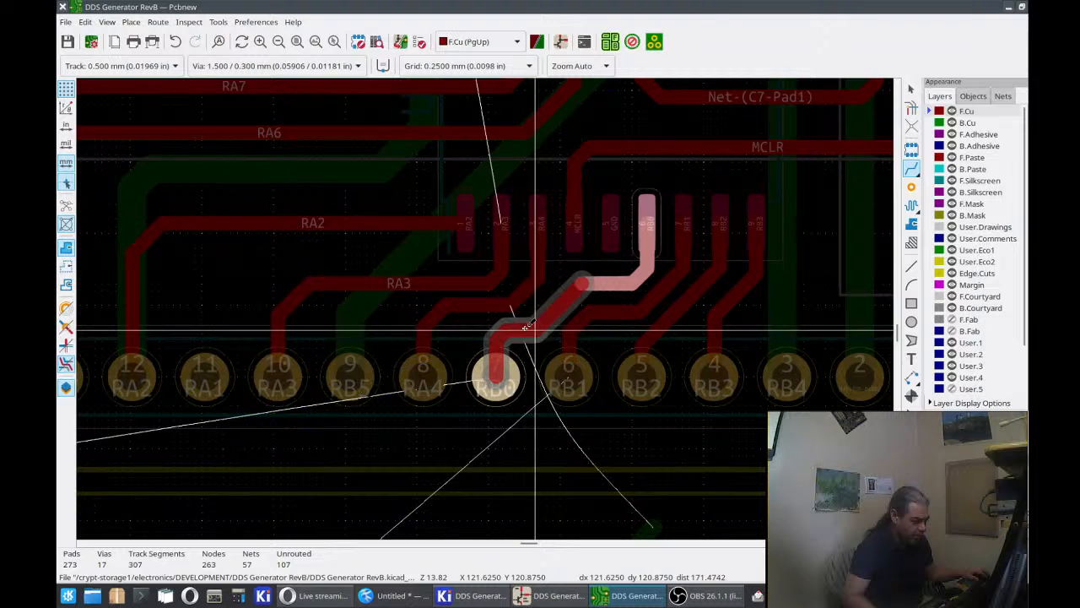
click(530, 332)
click(524, 325)
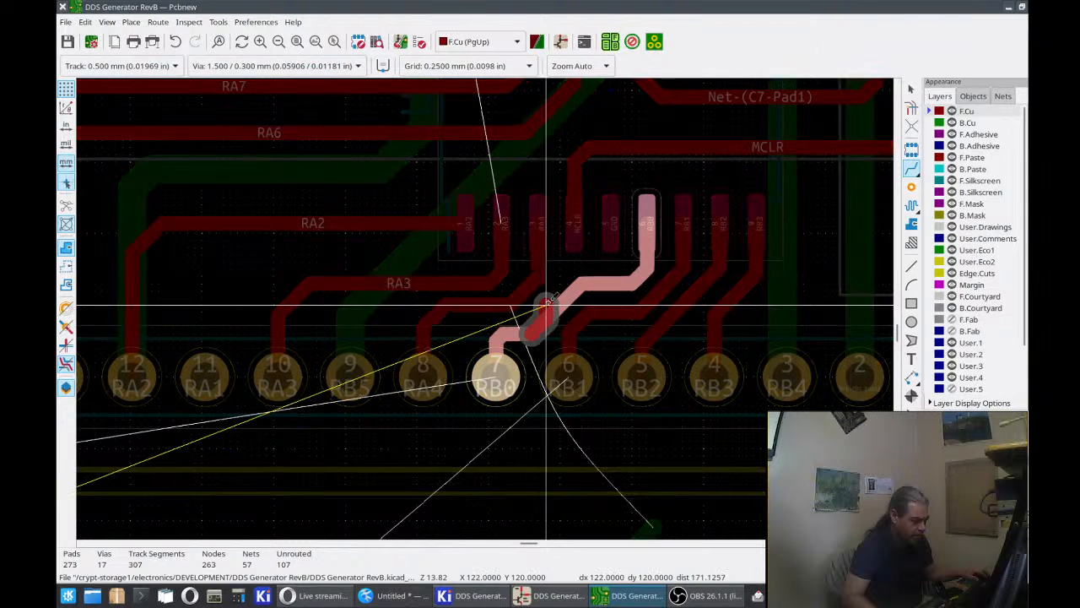
click(581, 281)
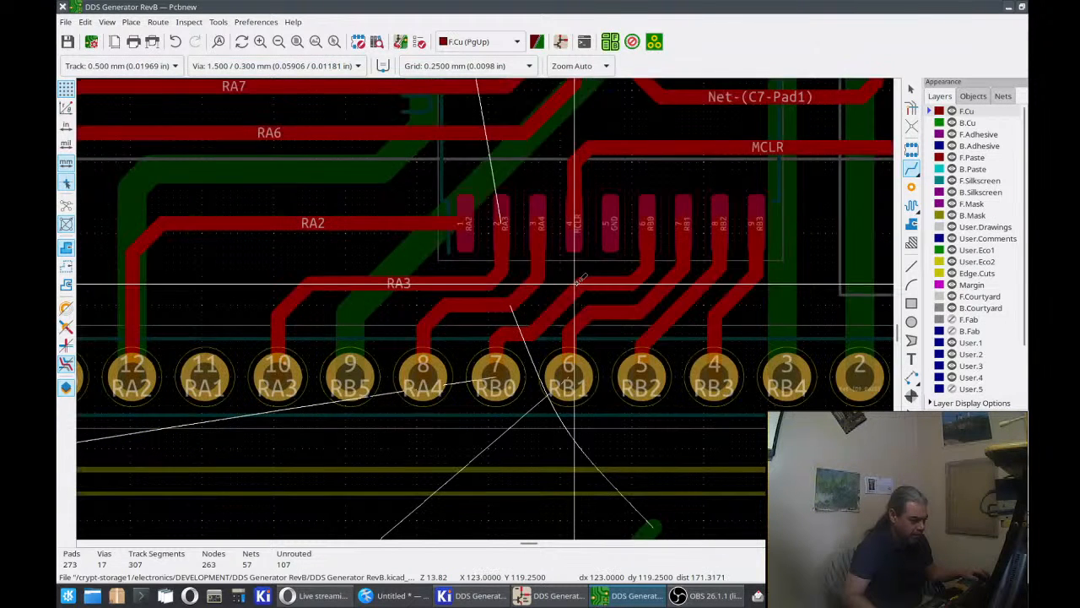
click(576, 282)
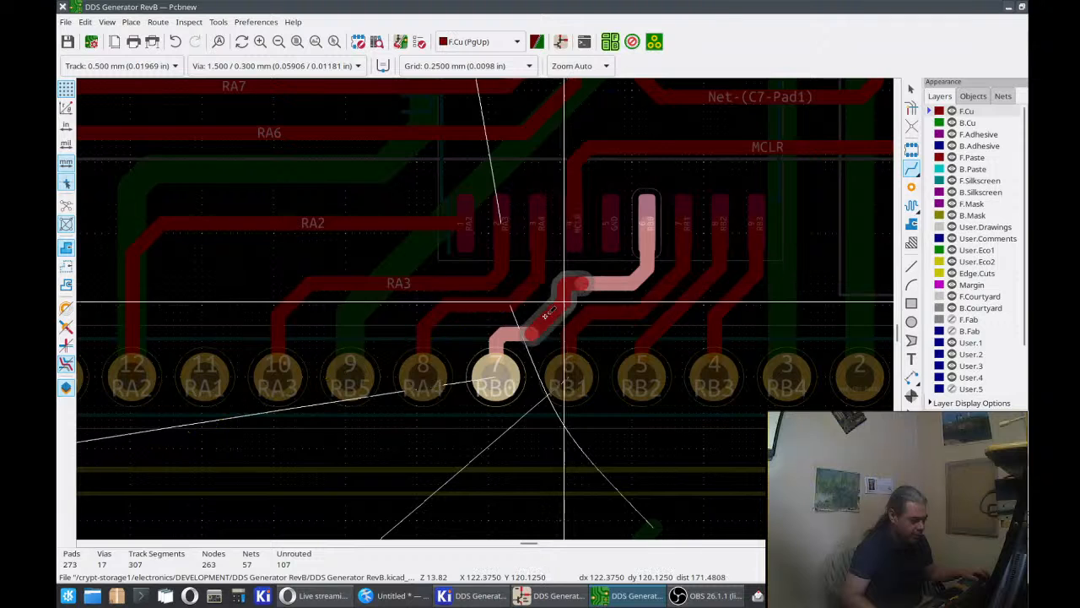
click(511, 339)
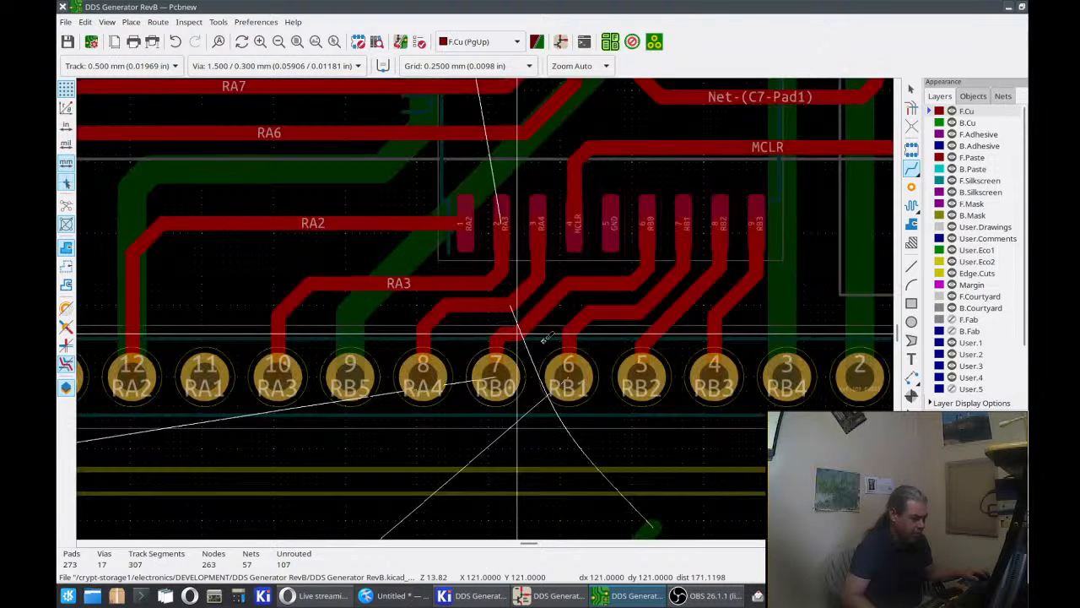
Try a square corner and a diagonal bend for RB1 above J7 pad 6, and undo the change.
click(569, 358)
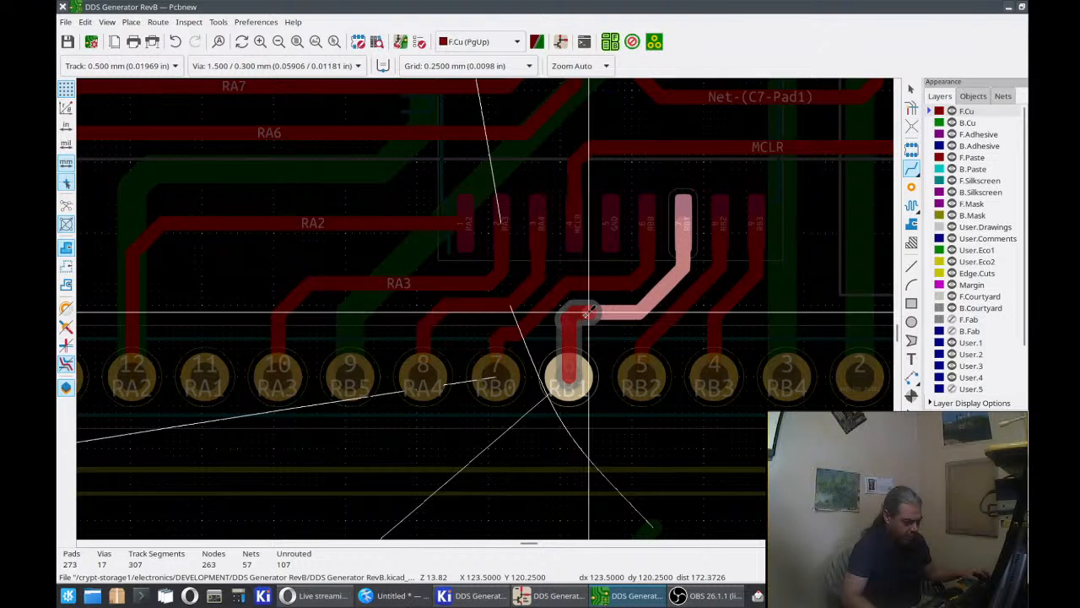
click(582, 314)
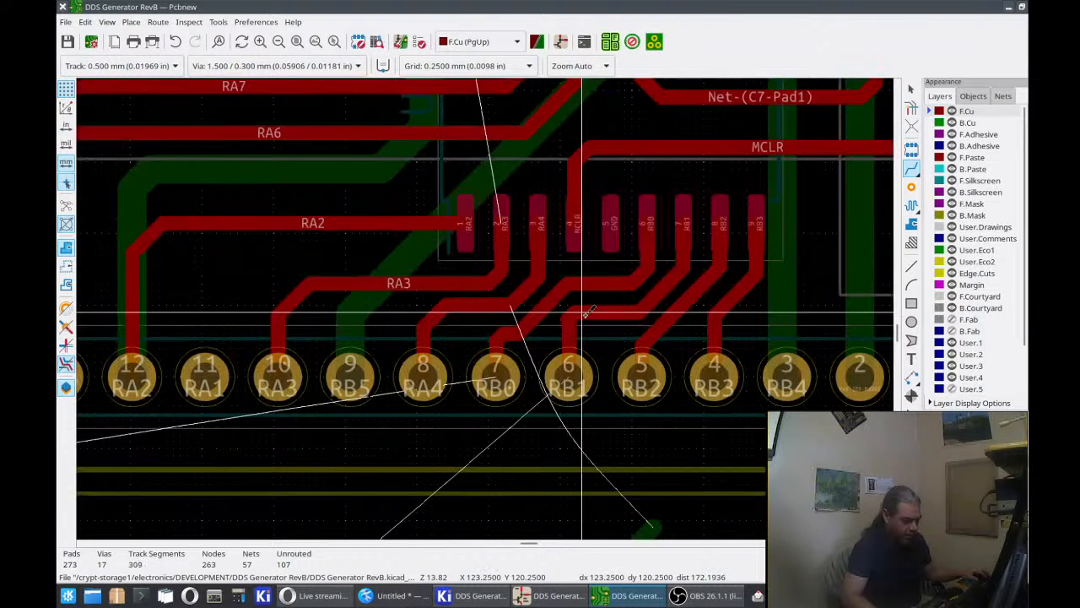
click(577, 368)
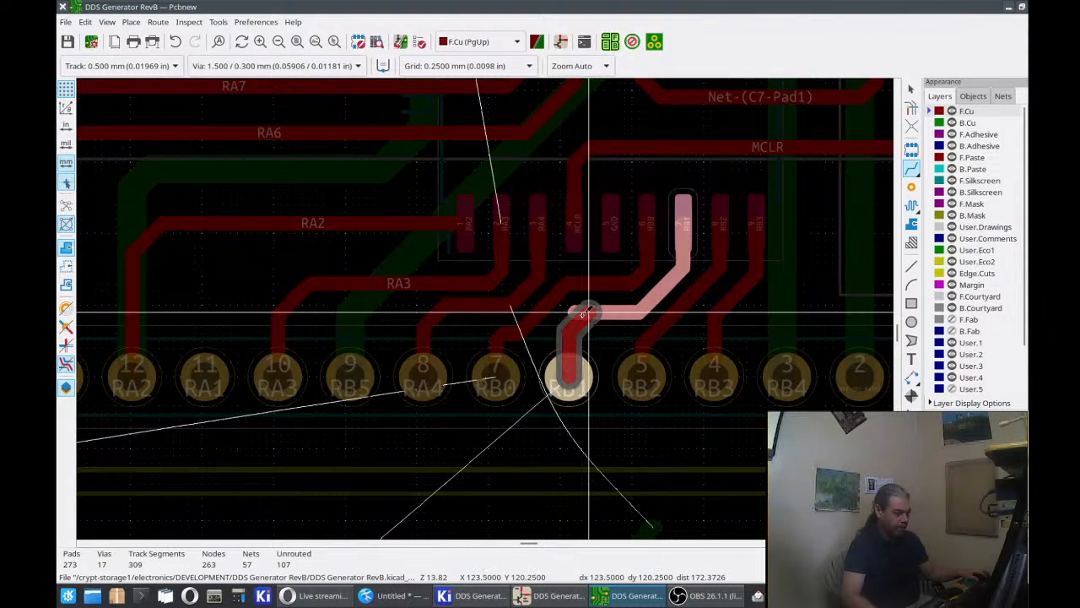
key(Escape)
key(ctrl+z)
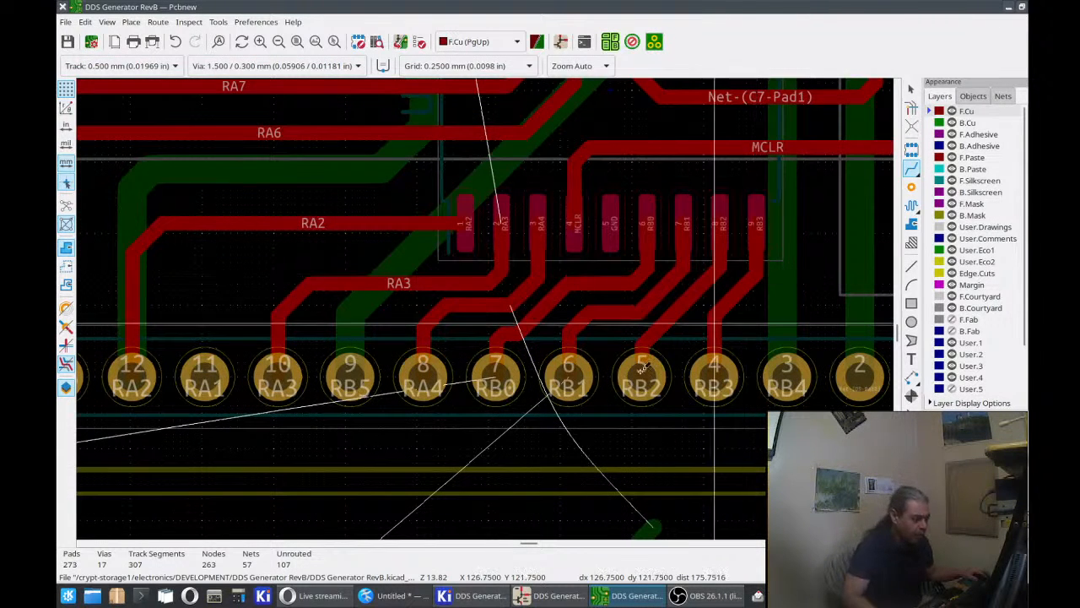
Straighten the RB0 diagonal toward J7 pad 7, and reroute its lower end with a short bend above the pad.
click(503, 366)
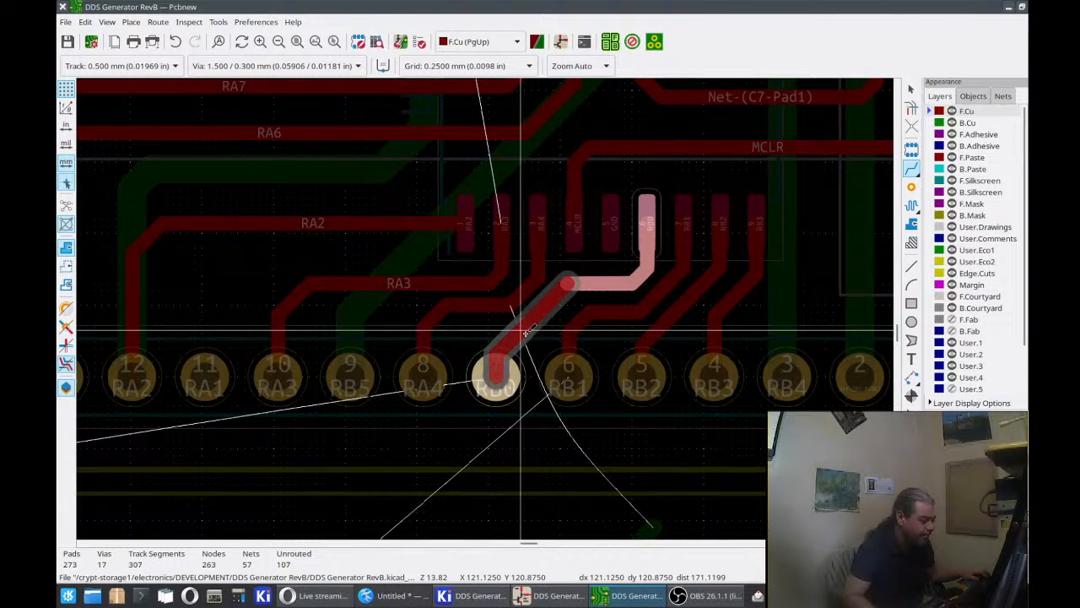
key(Escape)
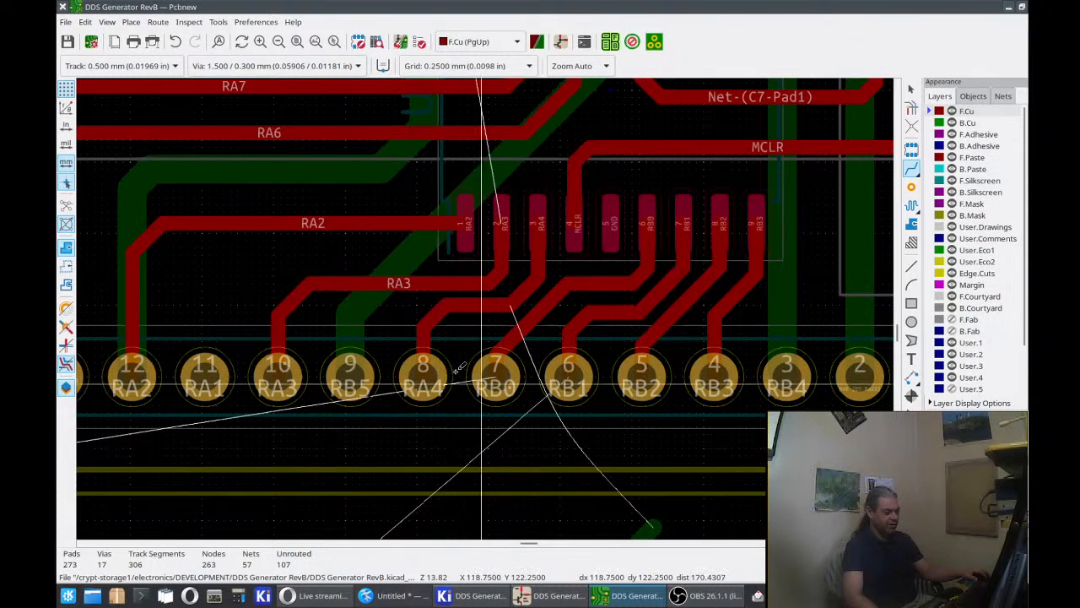
click(496, 367)
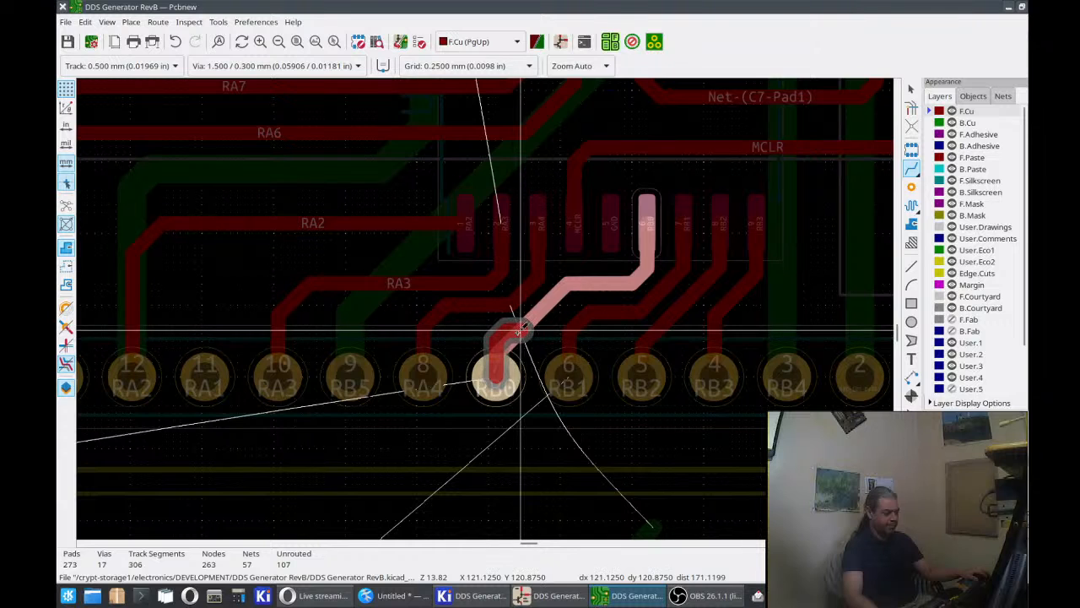
click(521, 329)
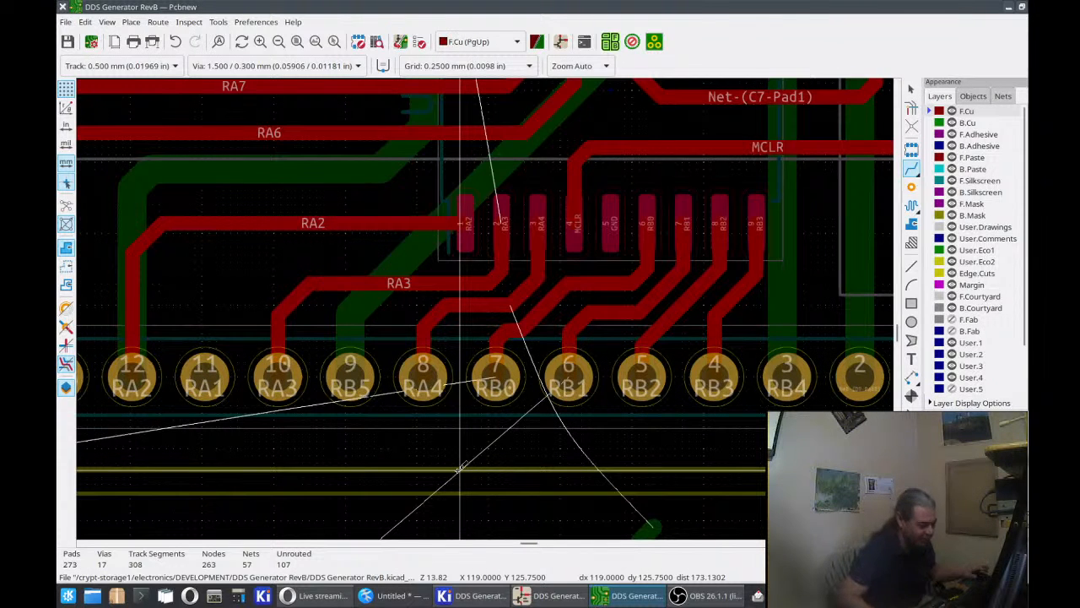
Route RA1 on B.Cu with a 1.000 mm track from its via above U1 to J7 pad 11, passing between RA2 and RB5.
scroll(466, 418, down, 2)
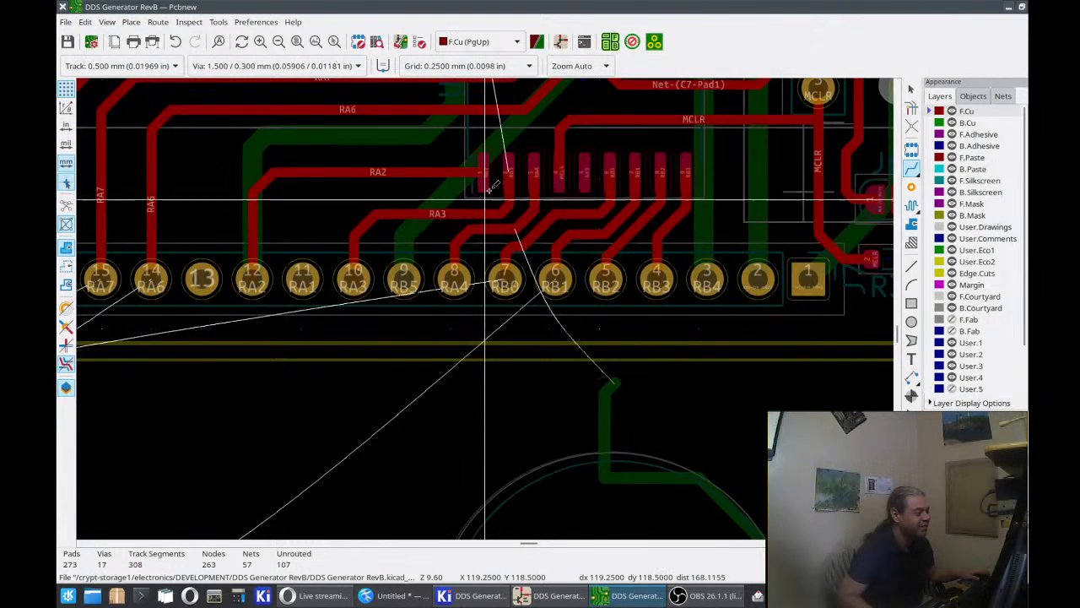
mouse_move(490, 187)
middle_down()
mouse_move(498, 451)
mouse_move(482, 411)
middle_up()
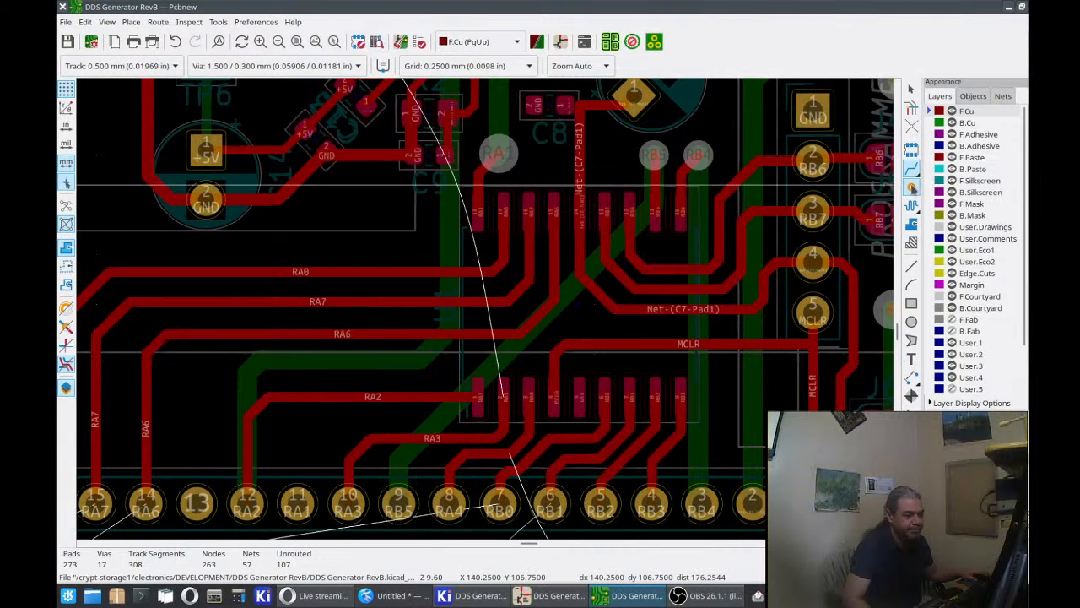
click(912, 170)
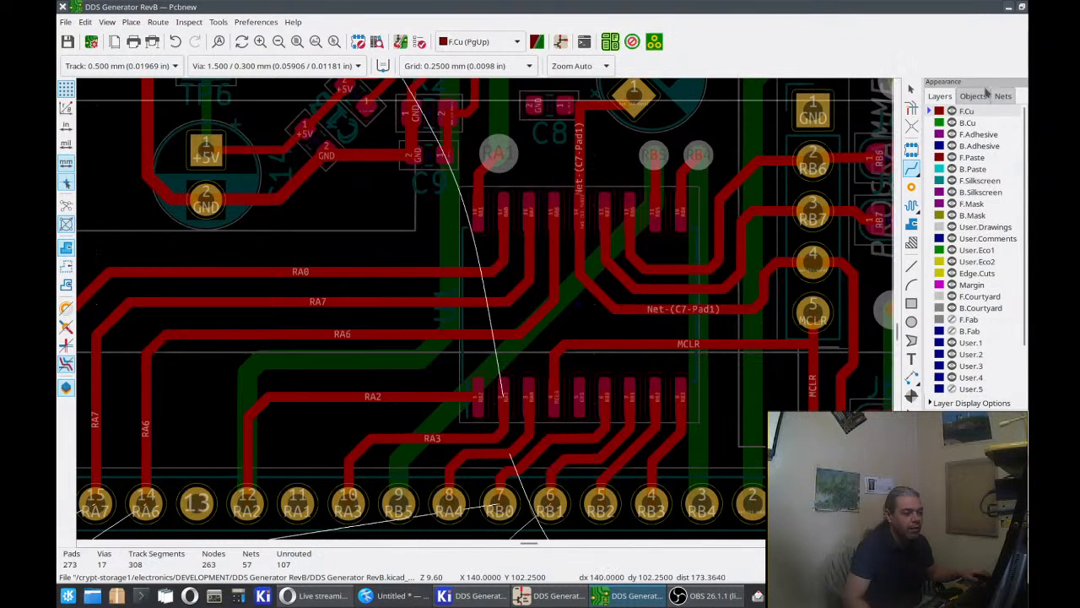
click(989, 124)
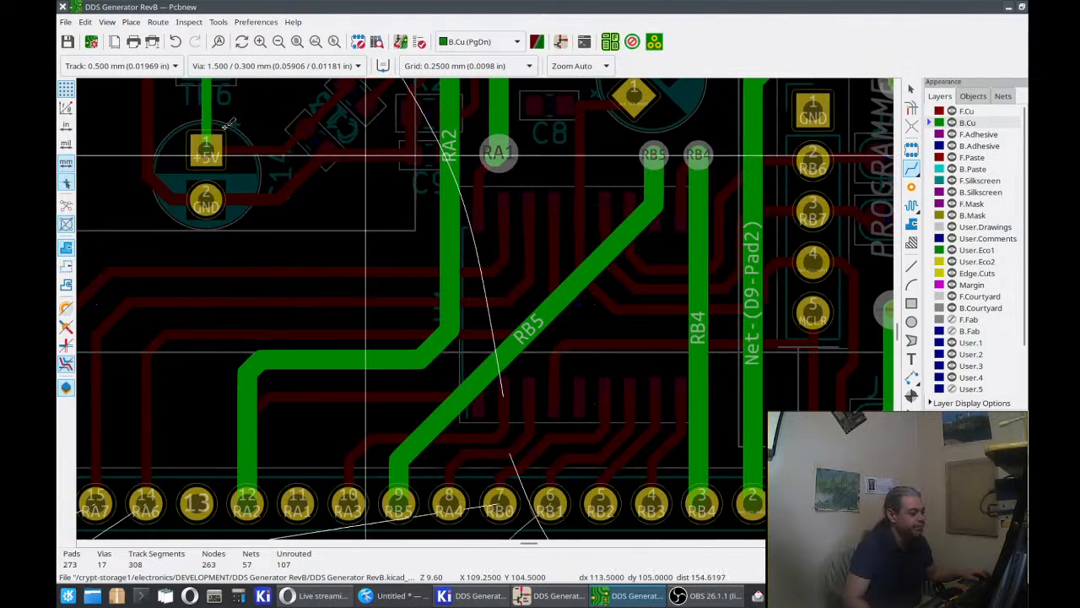
click(108, 66)
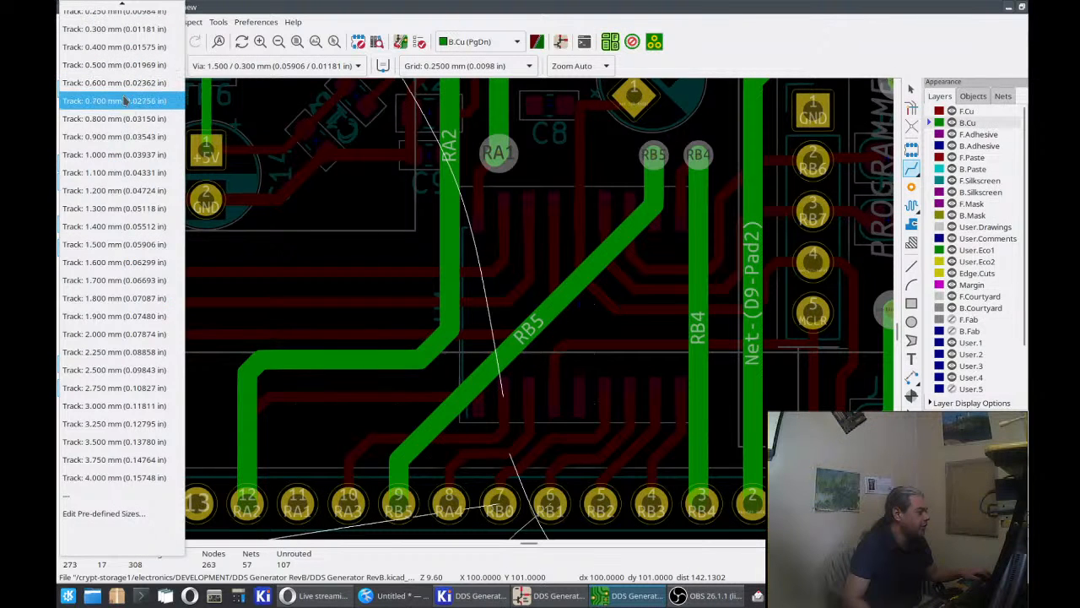
click(127, 152)
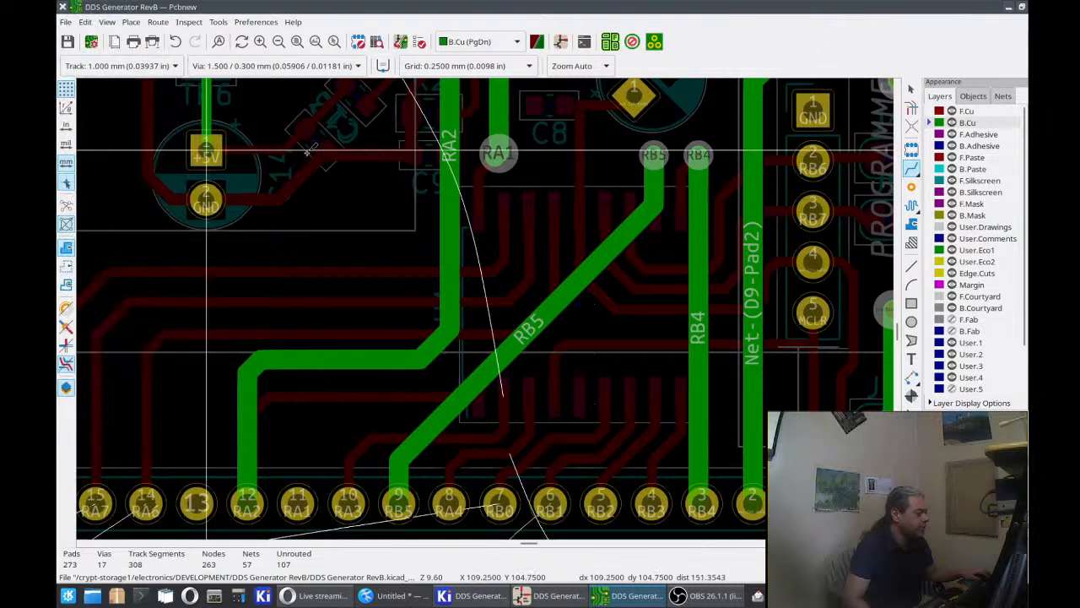
click(497, 153)
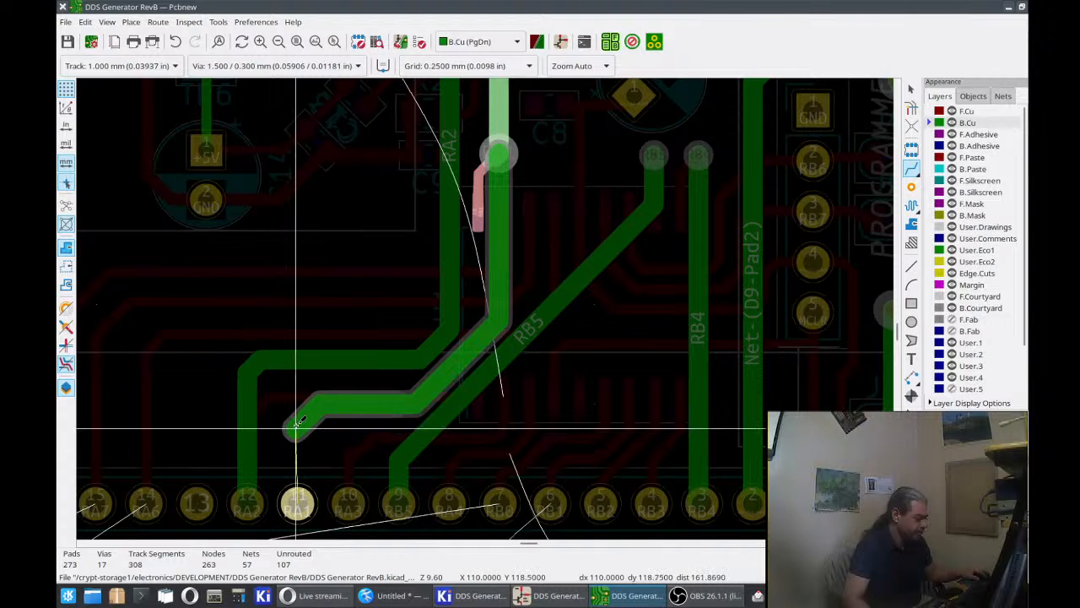
click(297, 500)
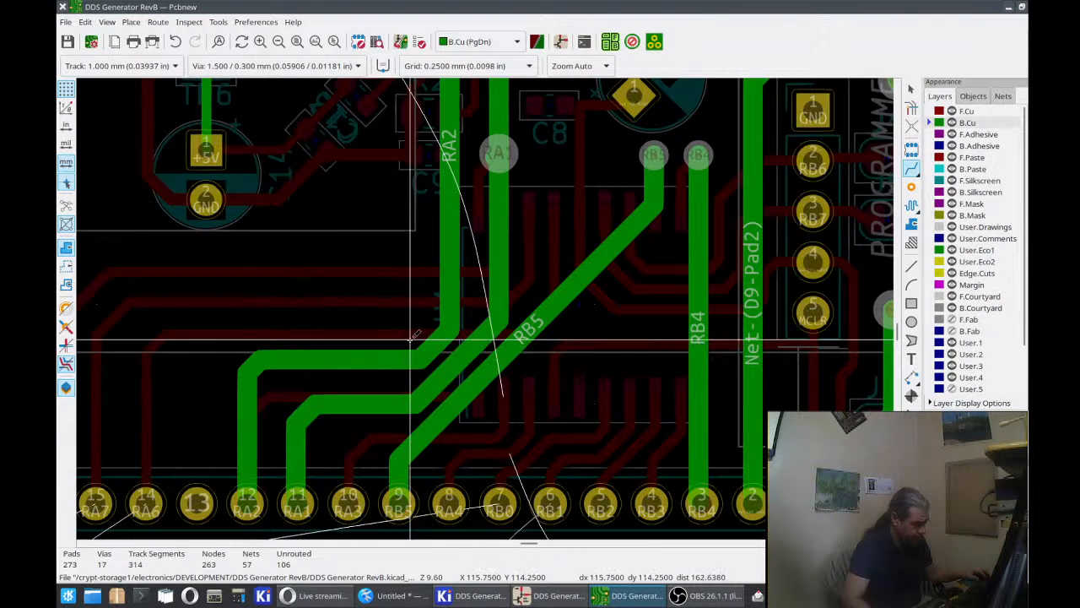
Lengthen the RA2 diagonal on B.Cu, and reroute RB5 from its via with a vertical run beside RA1 down to J7 pad 9.
drag(448, 306, 386, 363)
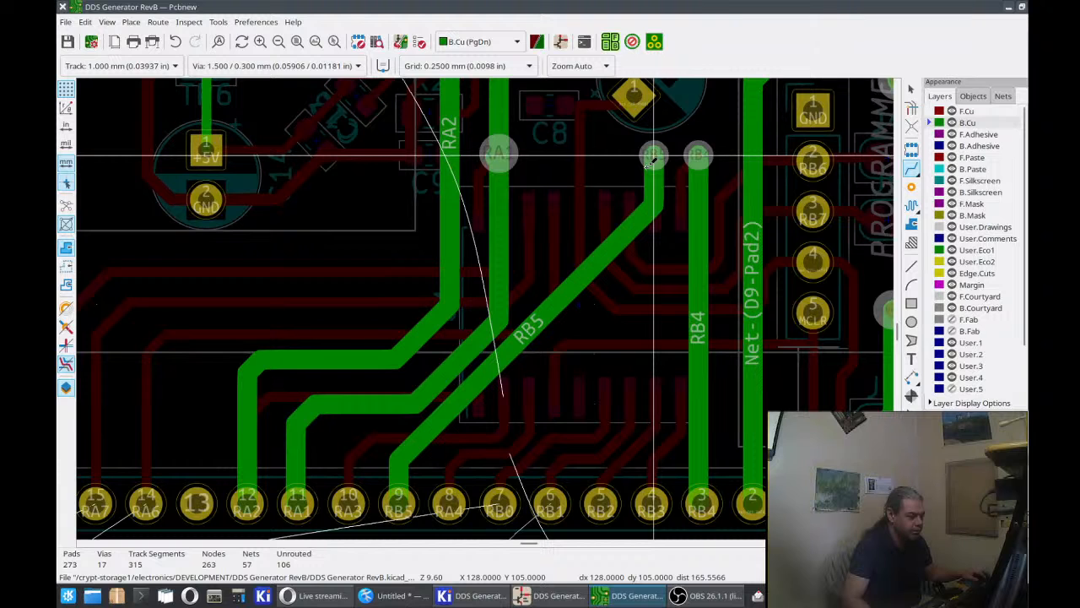
click(654, 156)
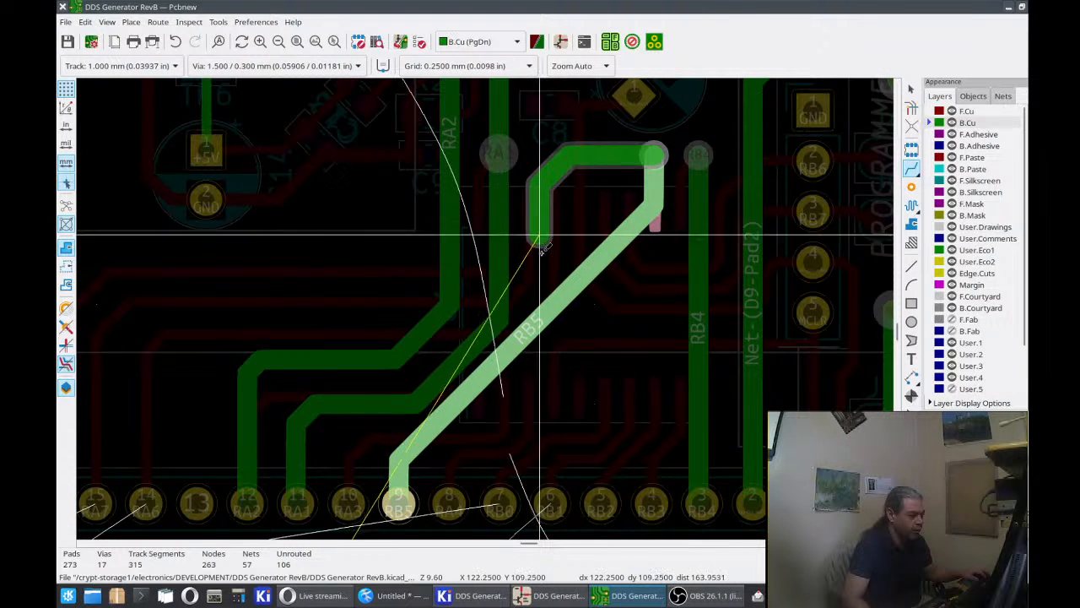
click(540, 310)
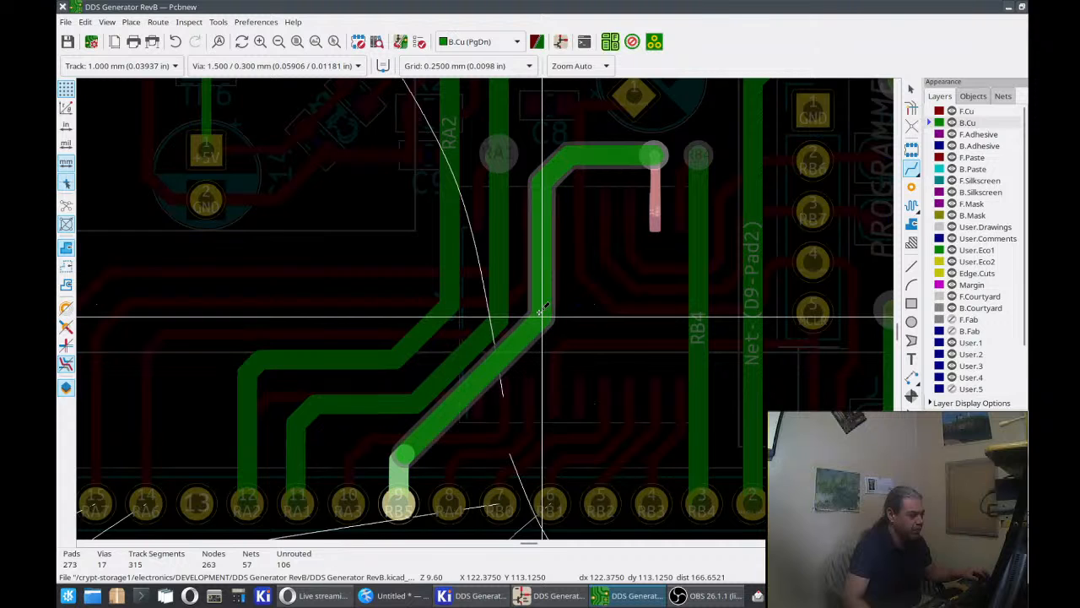
click(543, 311)
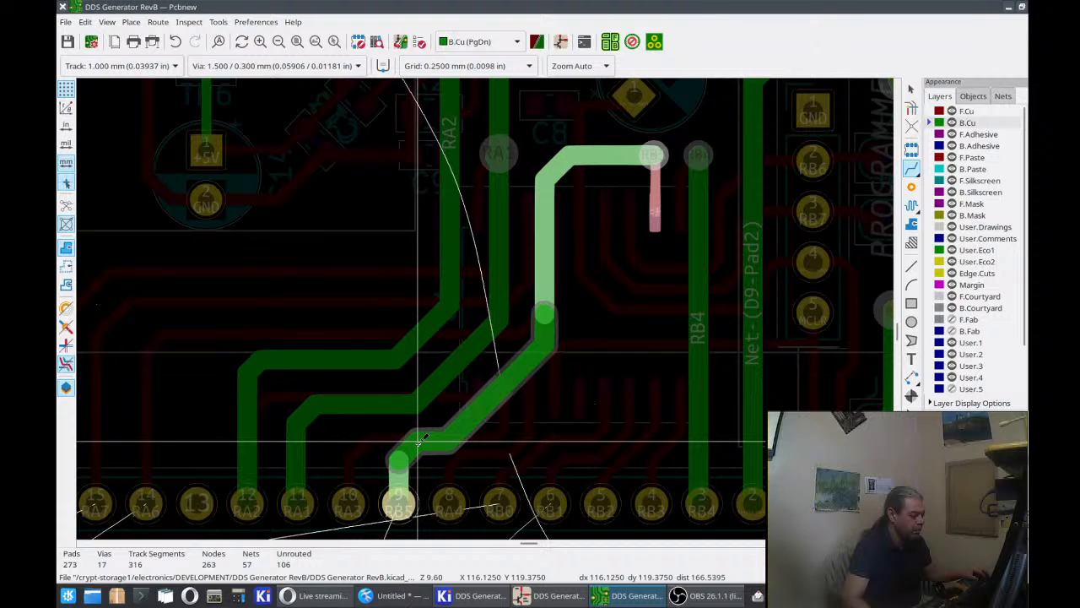
click(418, 441)
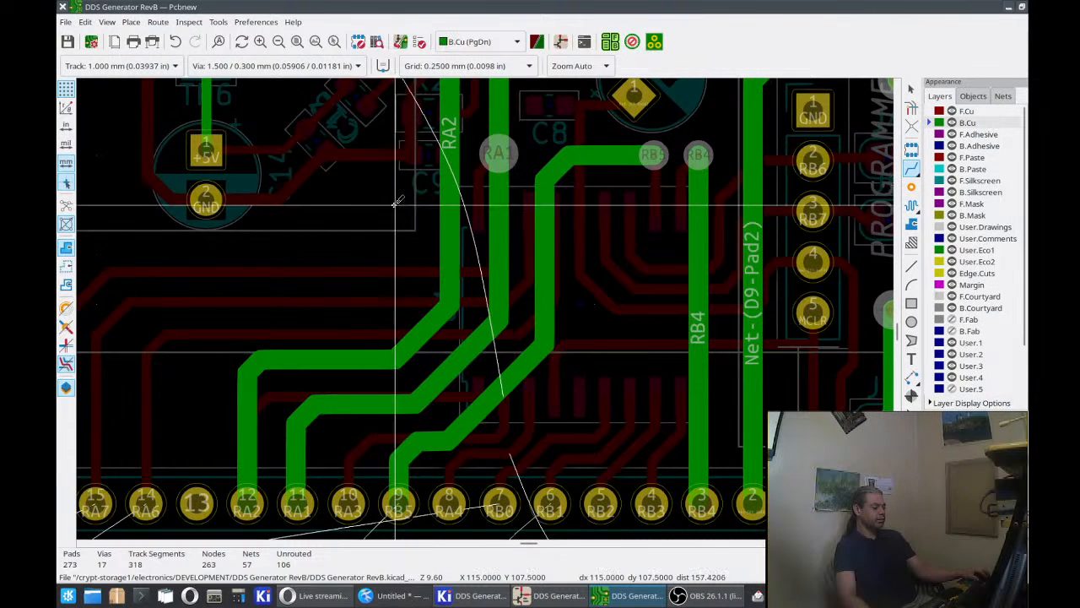
Route RA3 on B.Cu from the loose end of its track above U1 to J7 pad 10, passing between RA1 and RB5.
scroll(360, 262, down, 3)
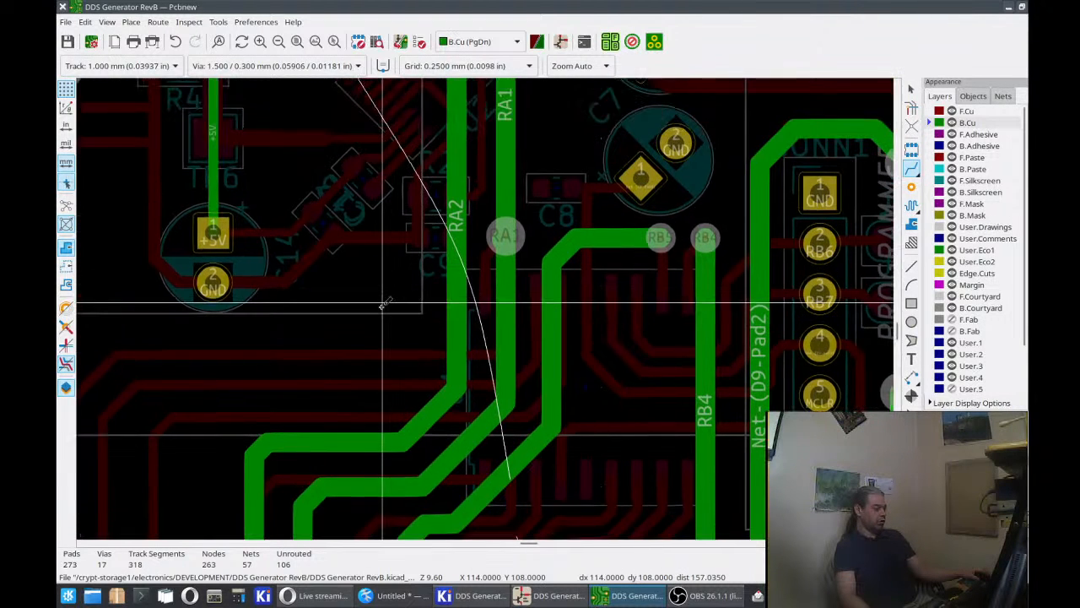
scroll(485, 308, down, 1)
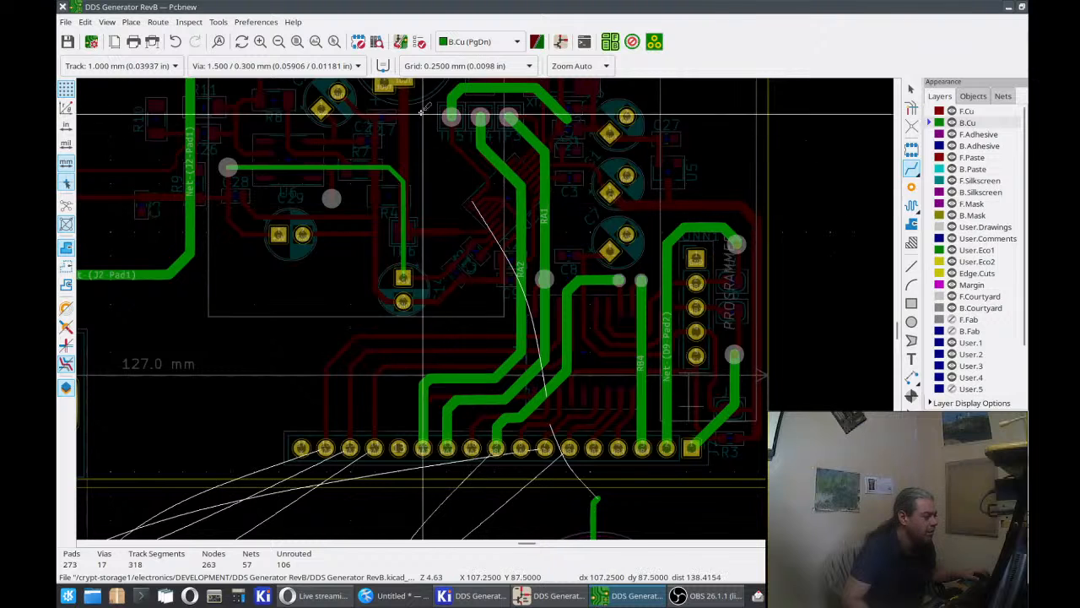
click(452, 117)
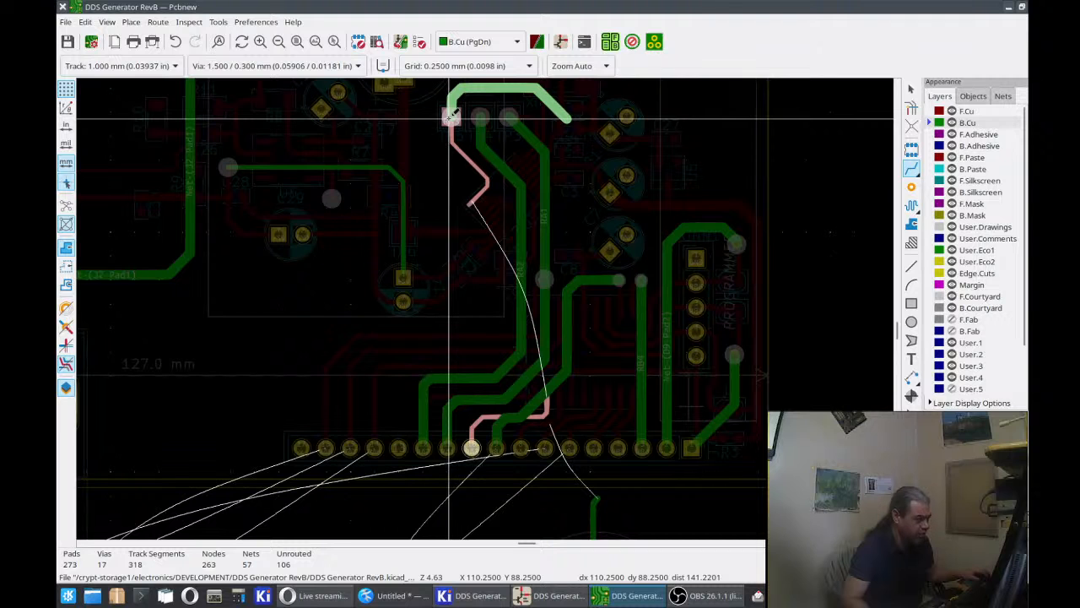
key(Escape)
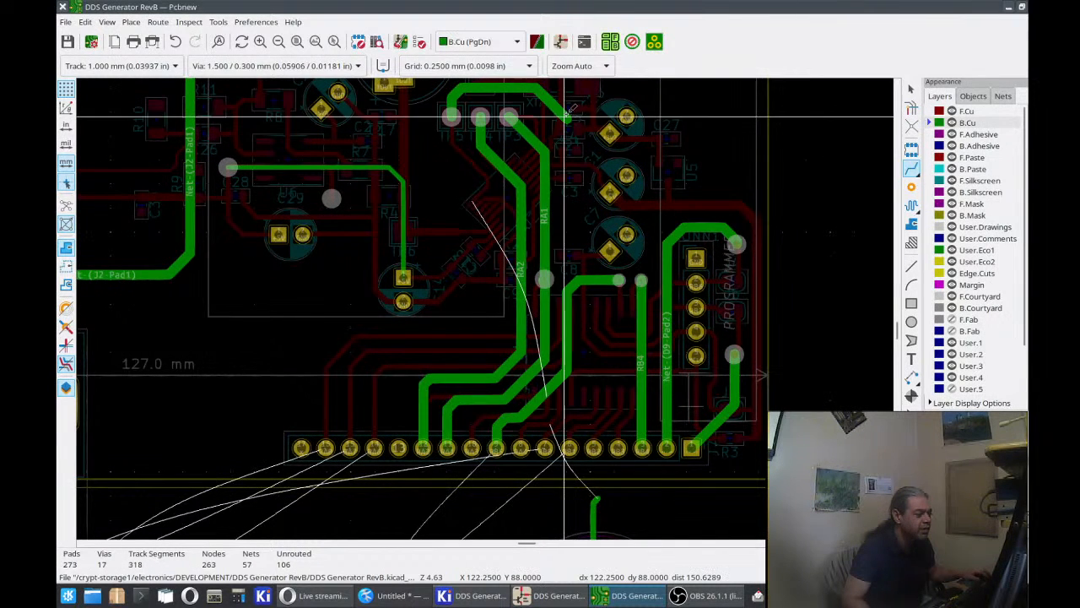
mouse_move(571, 110)
mouse_down()
mouse_move(566, 359)
mouse_move(514, 422)
mouse_move(470, 417)
mouse_move(473, 448)
mouse_up()
Reroute the RA3 corner above J7 pad 10 on B.Cu with a longer diagonal bend matching the RA1 track.
scroll(473, 448, up, 1)
scroll(485, 305, up, 3)
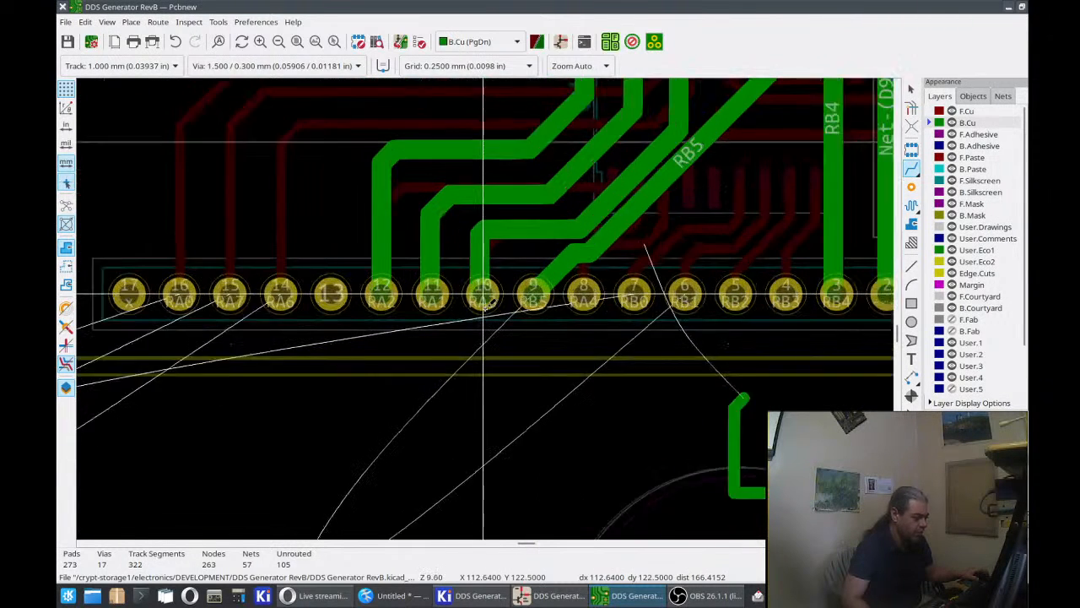
click(483, 289)
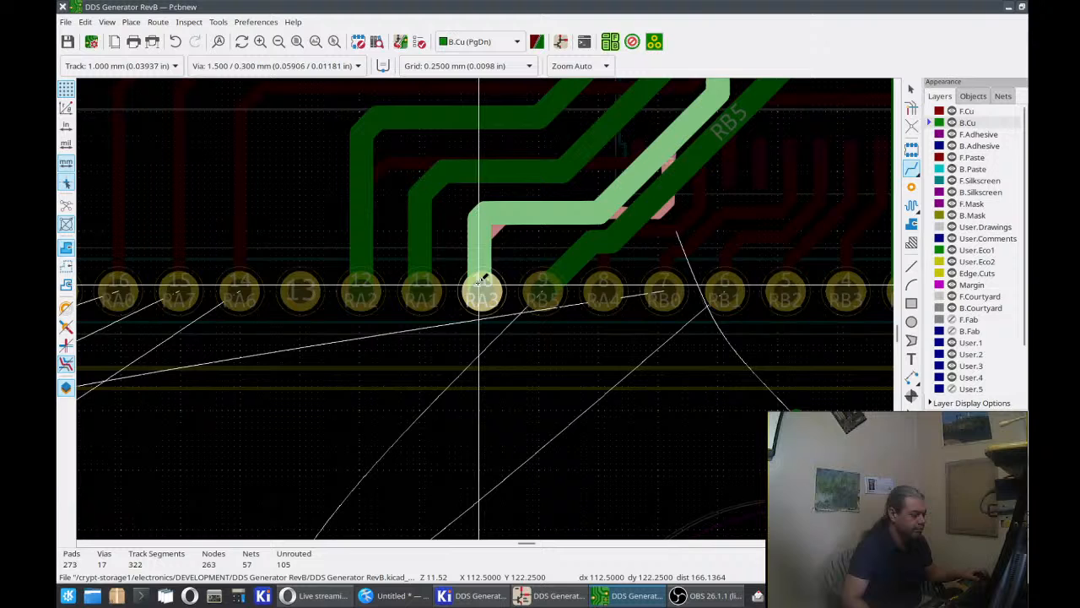
click(506, 211)
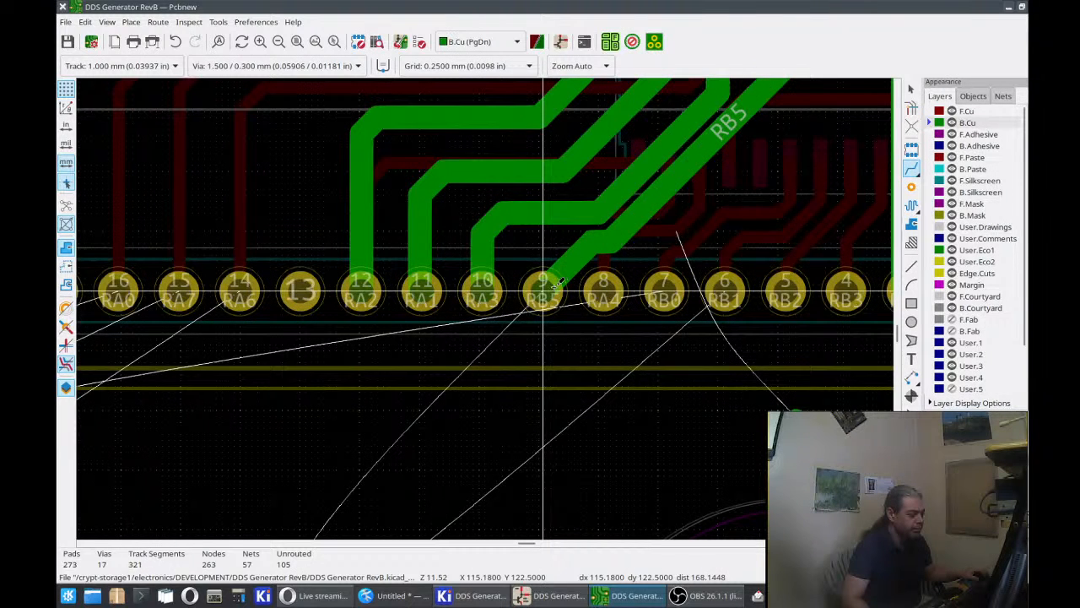
Reroute RB5 on B.Cu from J7 pad 9 to the end of its diagonal with a vertical rise and short horizontal run.
click(540, 285)
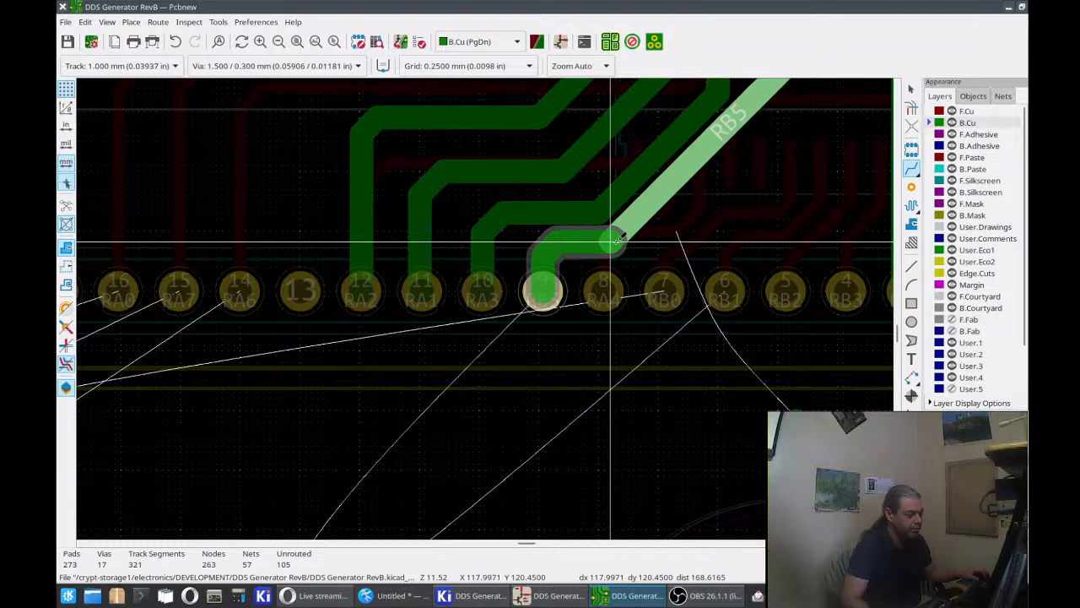
click(616, 242)
middle_drag(597, 212, 577, 402)
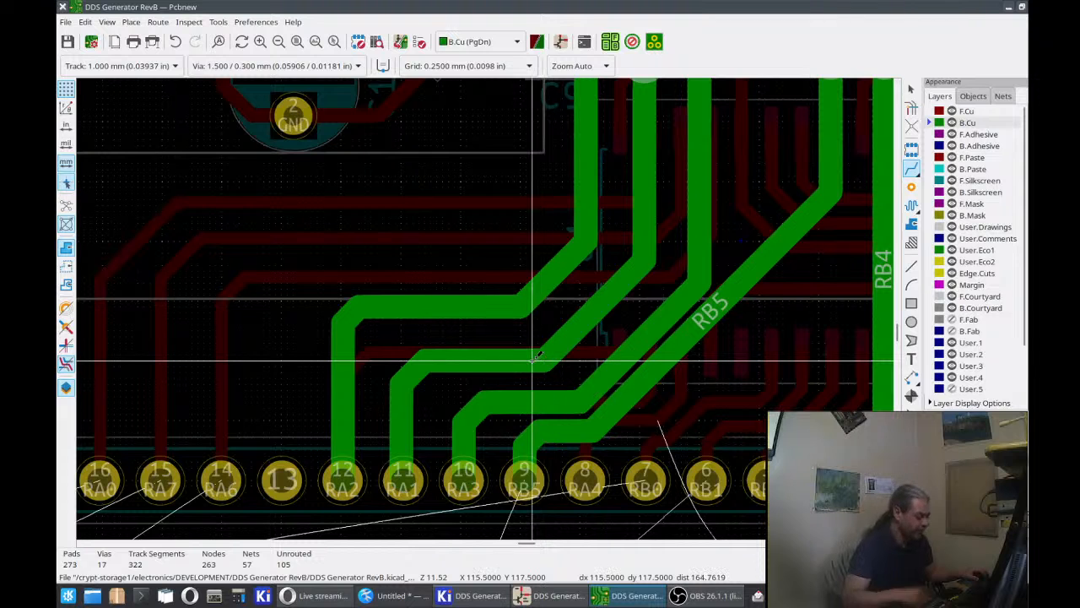
Move the horizontal runs of RA1 and RA3 on B.Cu farther from J7, giving RA3 a longer diagonal above pad 10.
key(d)
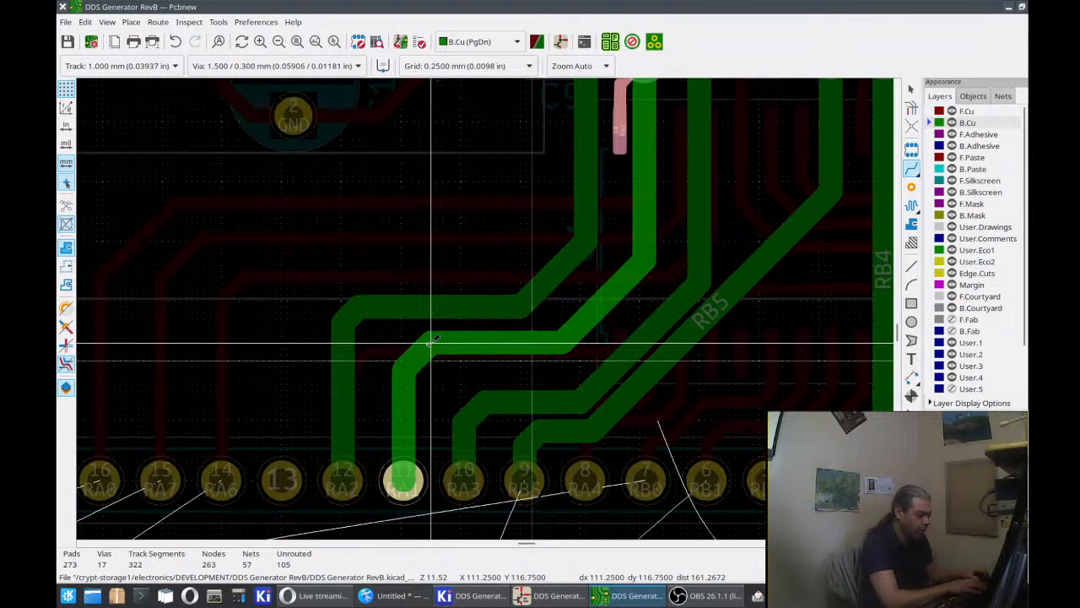
click(430, 340)
key(d)
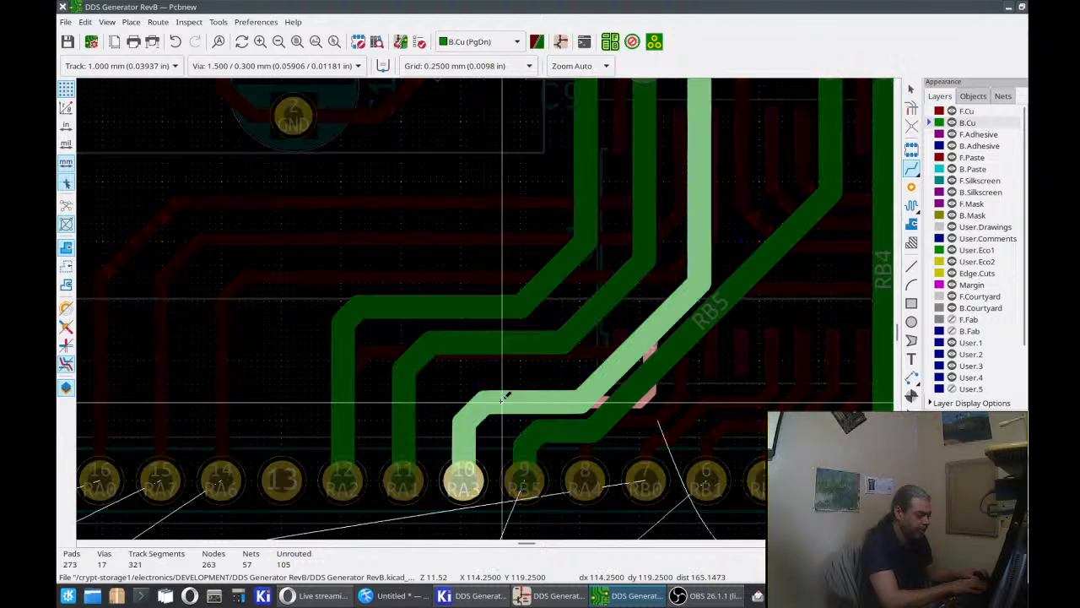
click(500, 395)
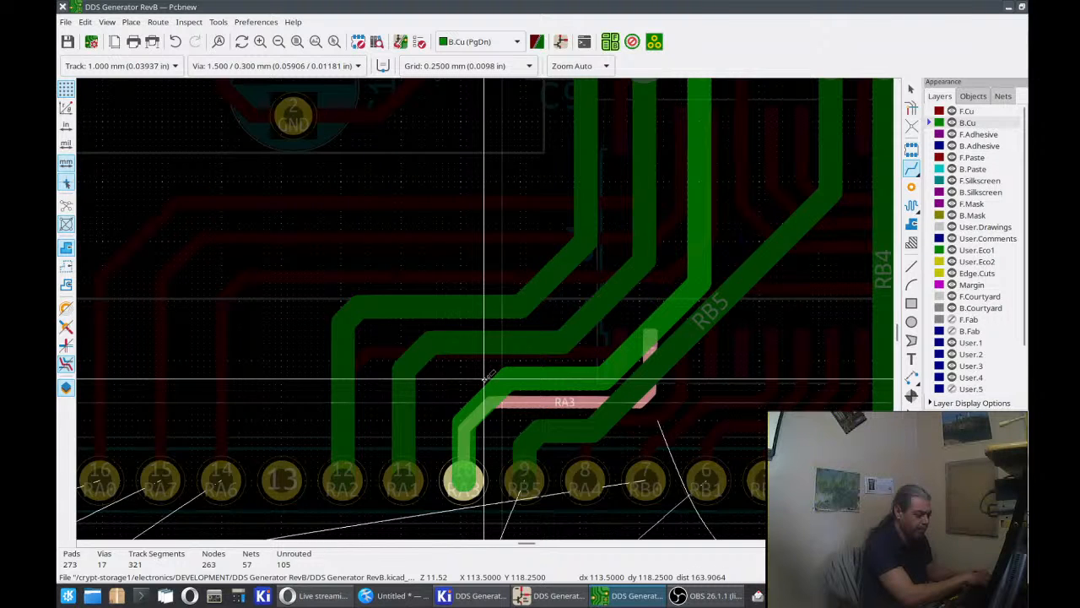
click(486, 378)
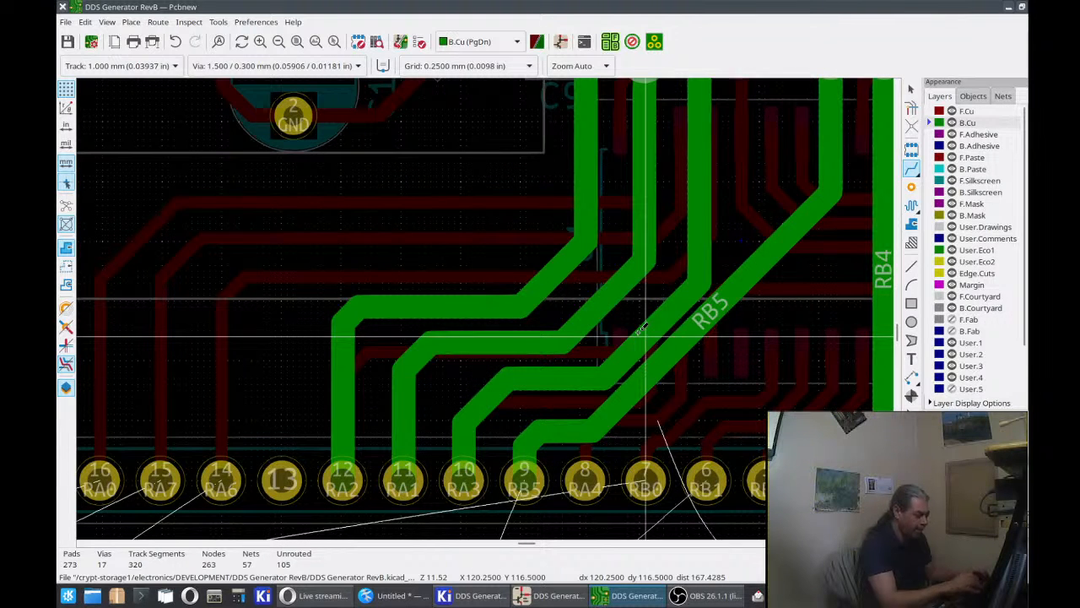
Shift the RA3 diagonal on B.Cu away from RB5, and move the RA1 diagonal away from RA3.
key(d)
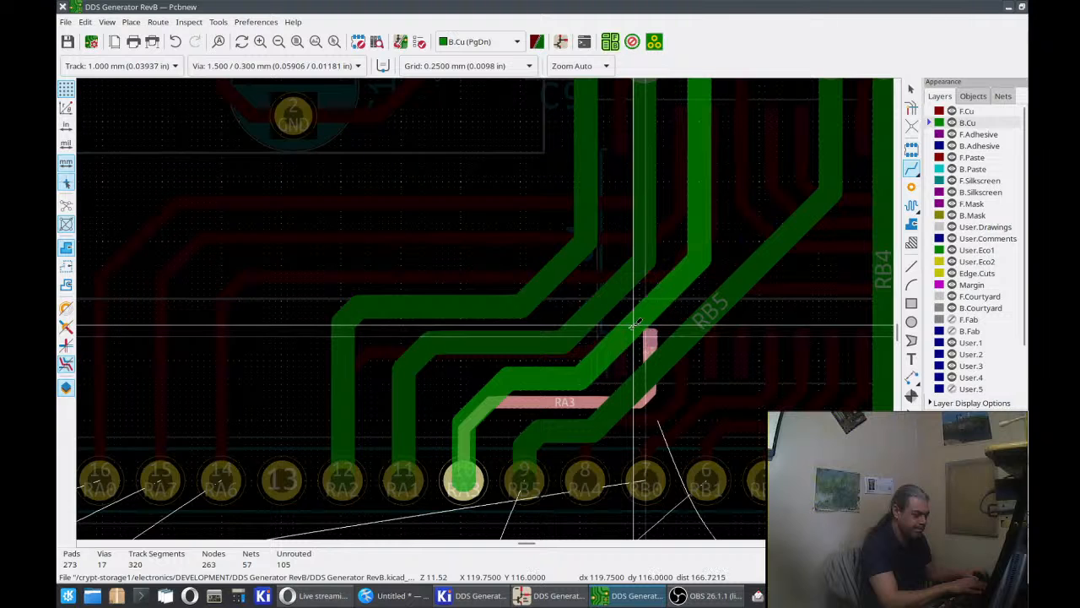
click(627, 321)
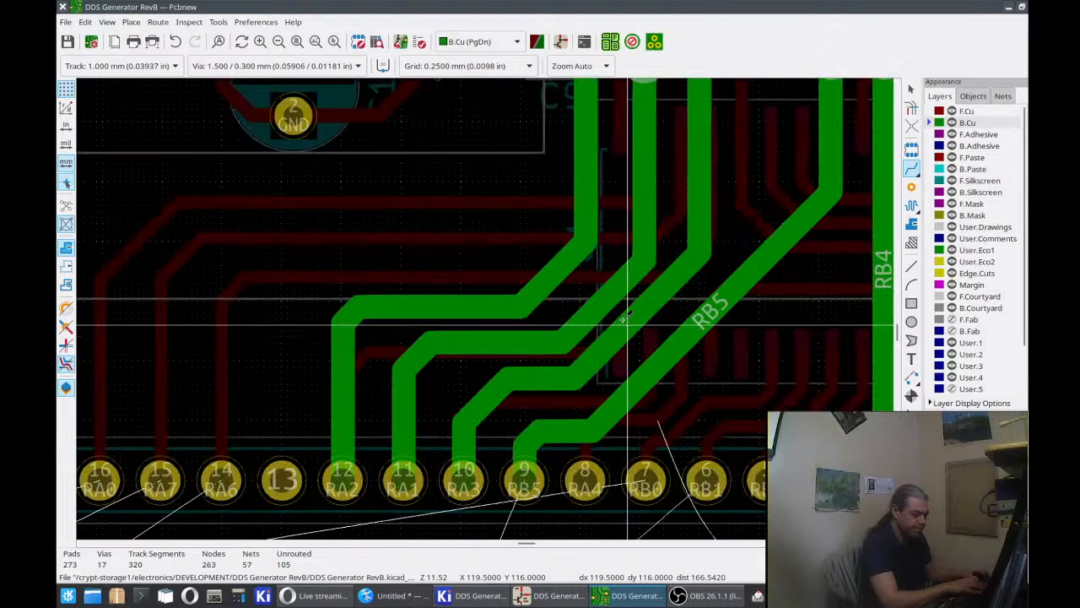
key(d)
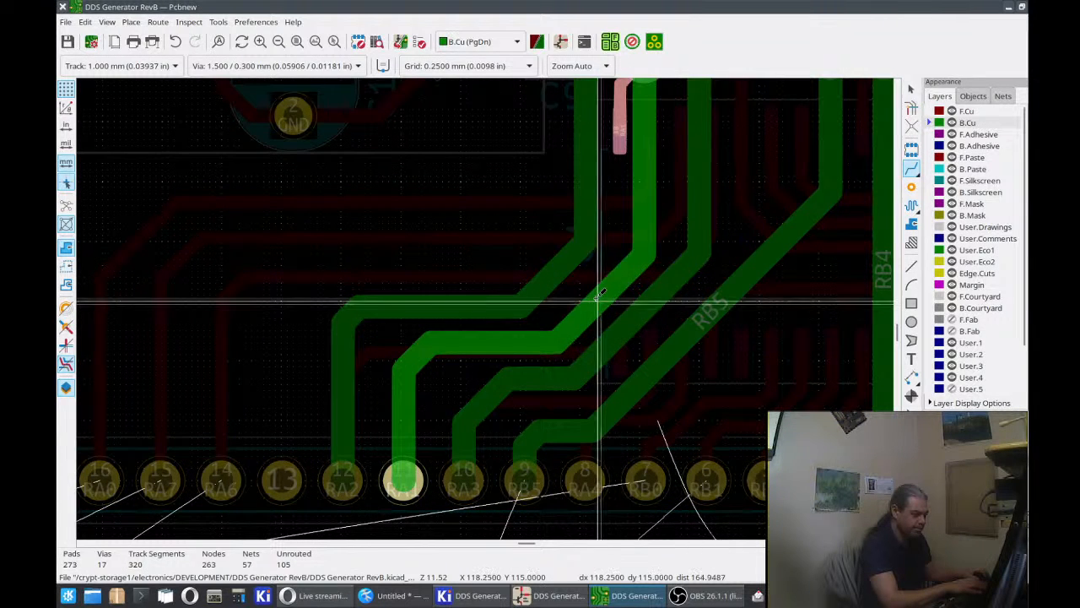
click(596, 292)
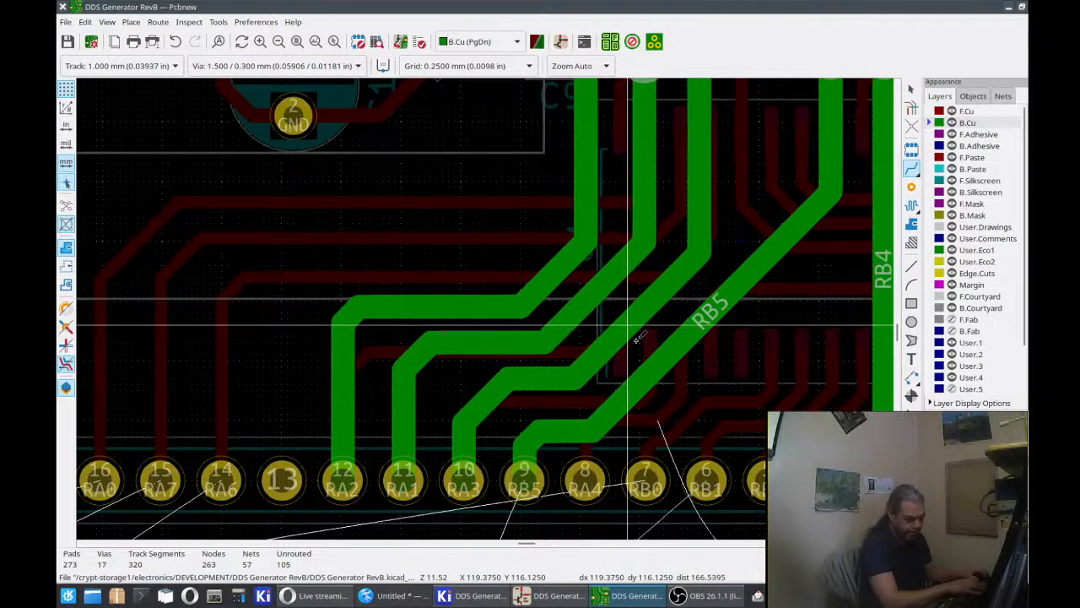
click(560, 280)
key(Escape)
key(Escape)
Shift the RA2 diagonal on B.Cu away from RA1 and delete the segments joining it to the bend above J7 pad 12.
key(d)
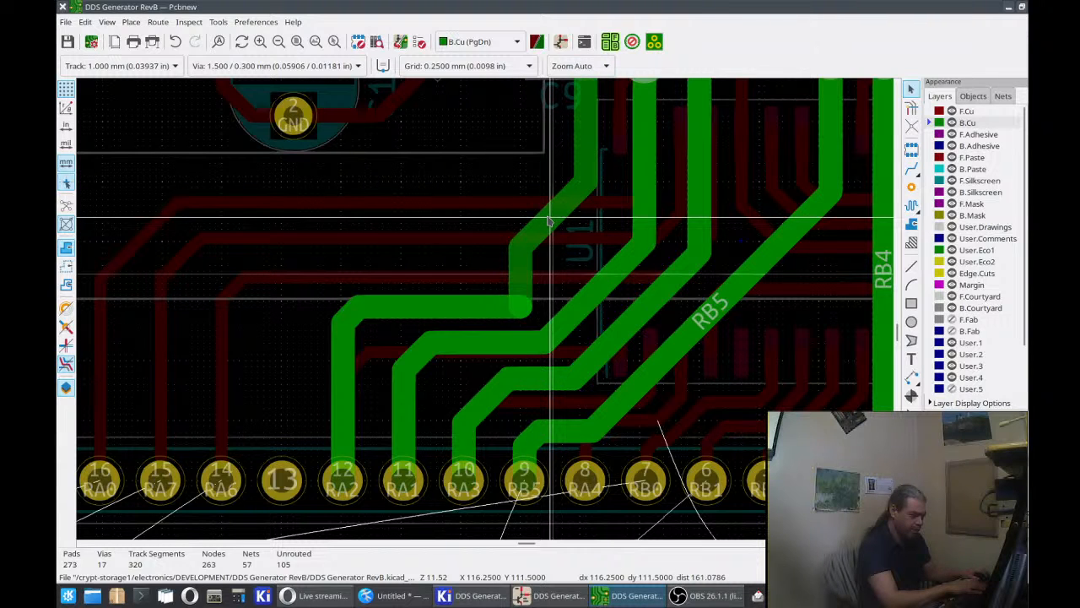
click(549, 221)
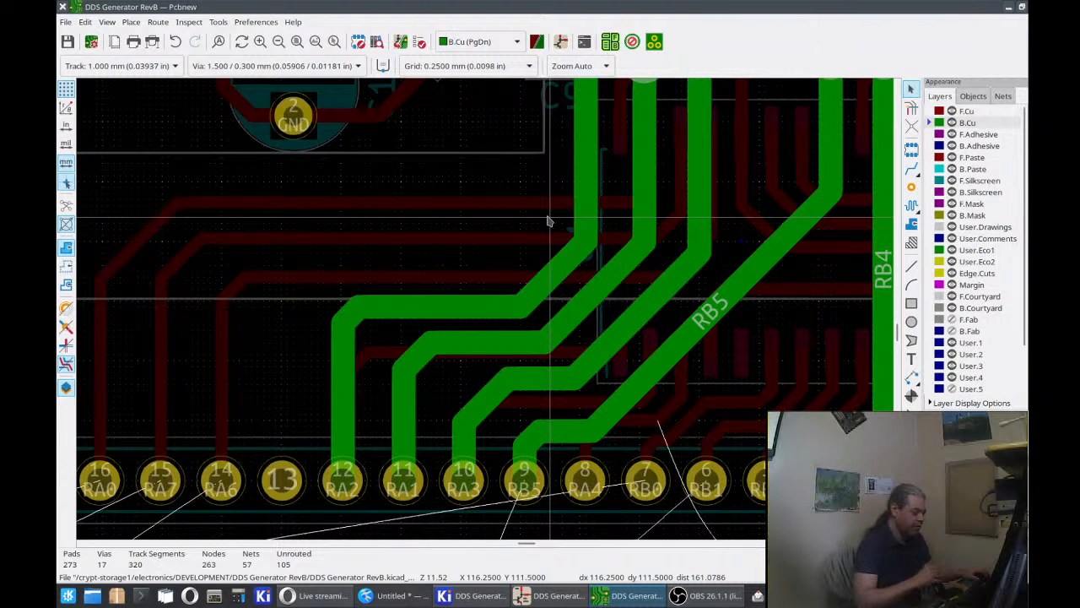
key(d)
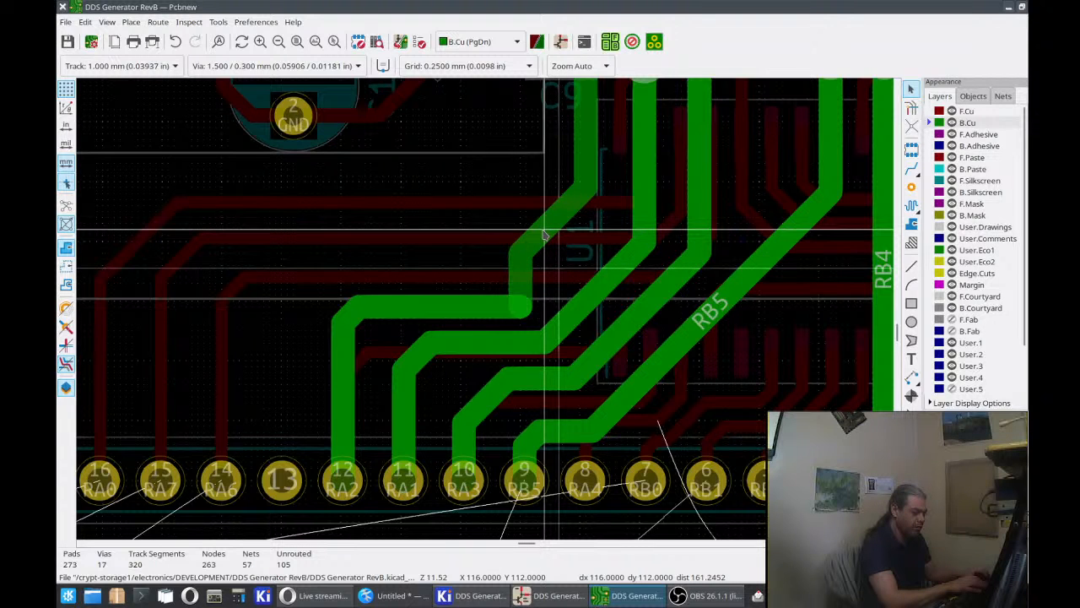
click(545, 230)
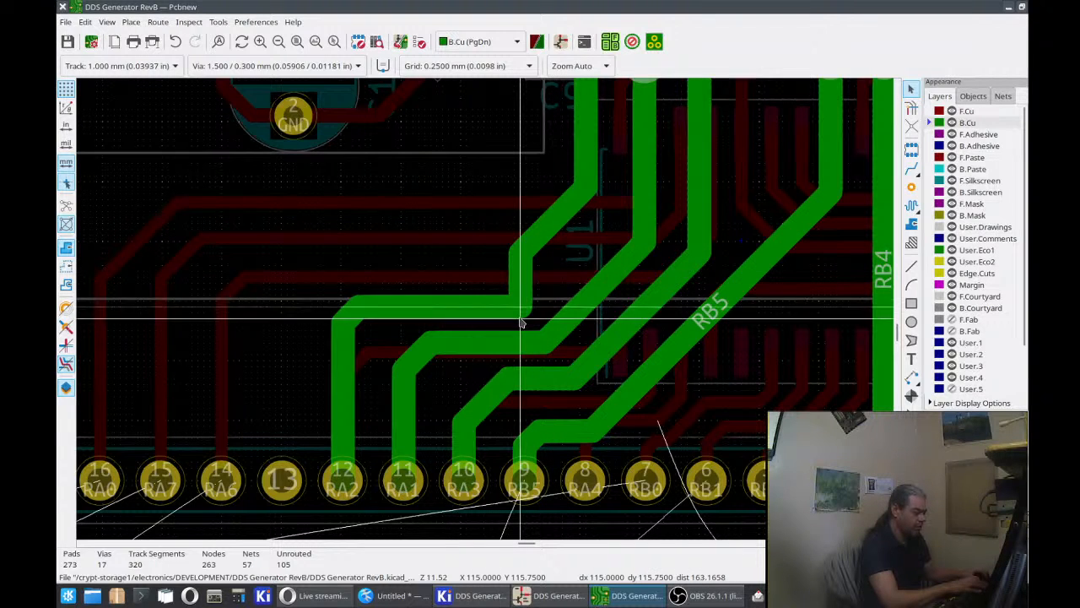
key(d)
key(Escape)
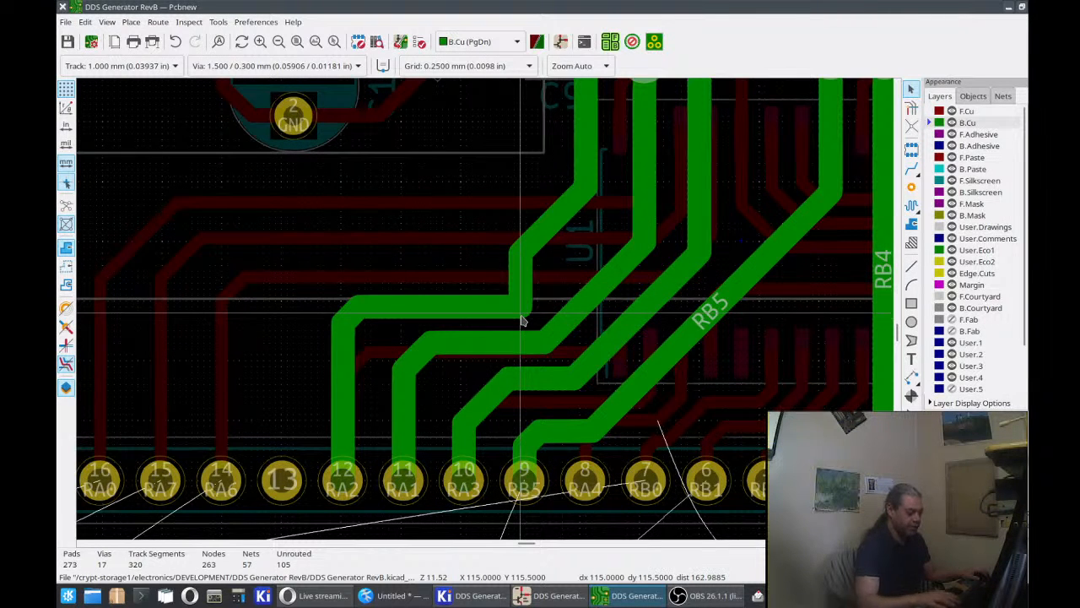
key(Delete)
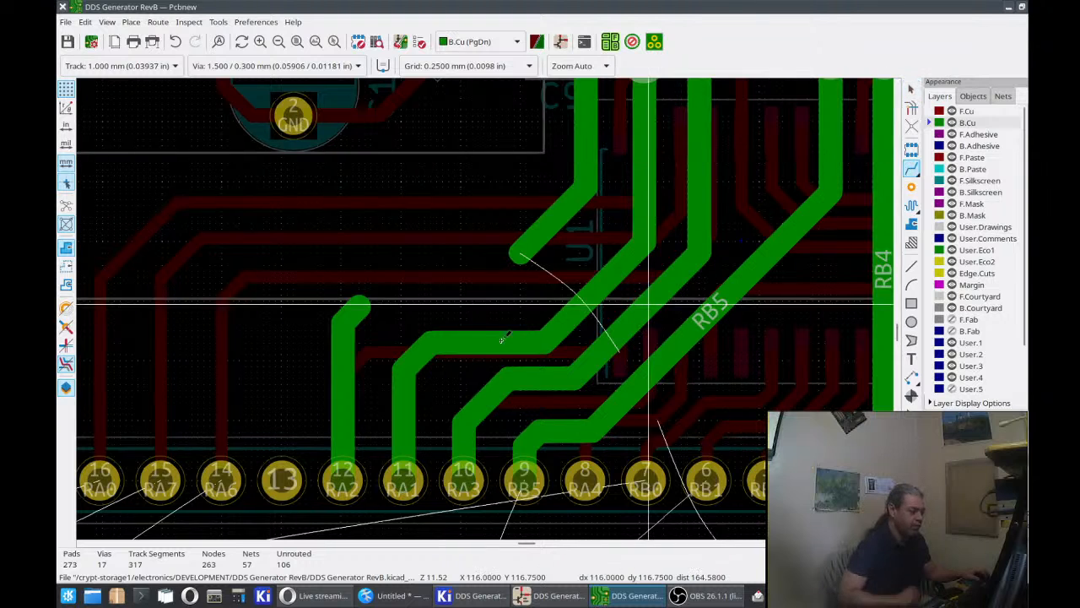
Reroute RA2 on B.Cu from the loose end of its diagonal to J7 pad 12 and remove the leftover stub.
click(517, 253)
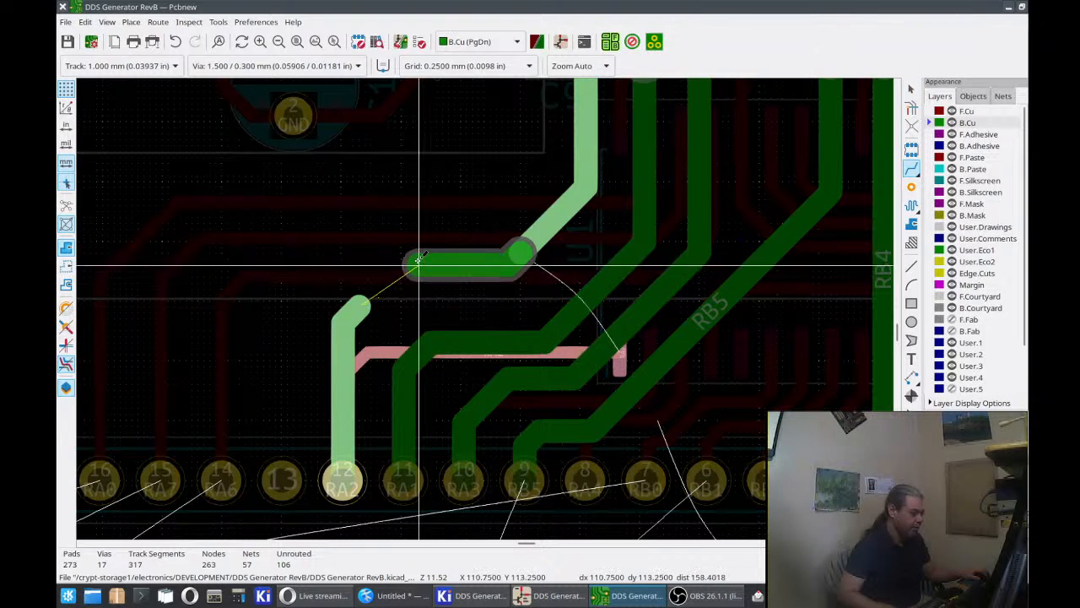
click(341, 477)
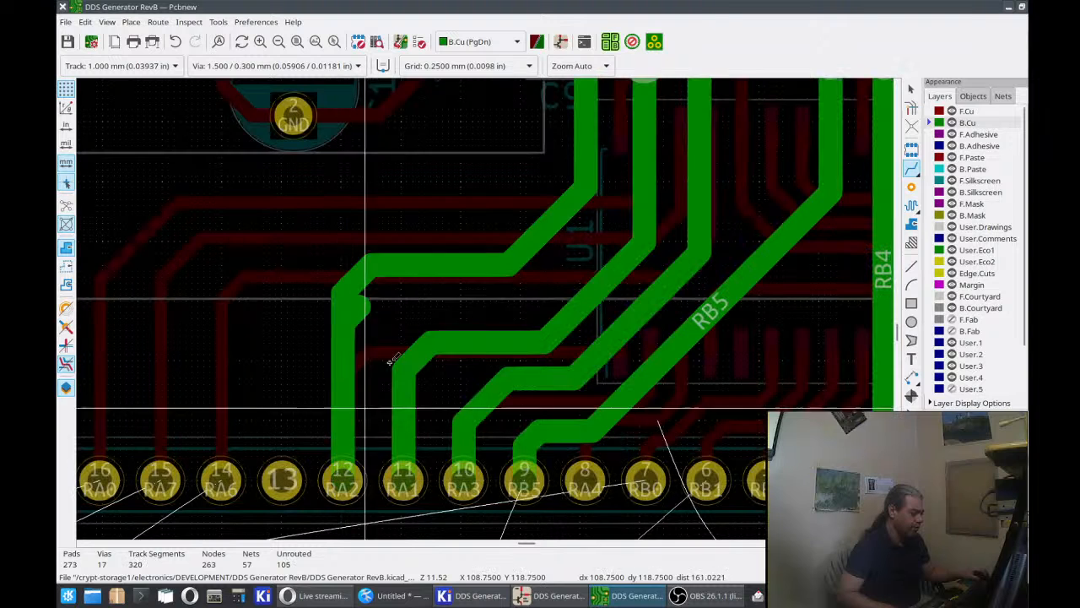
click(375, 300)
key(Escape)
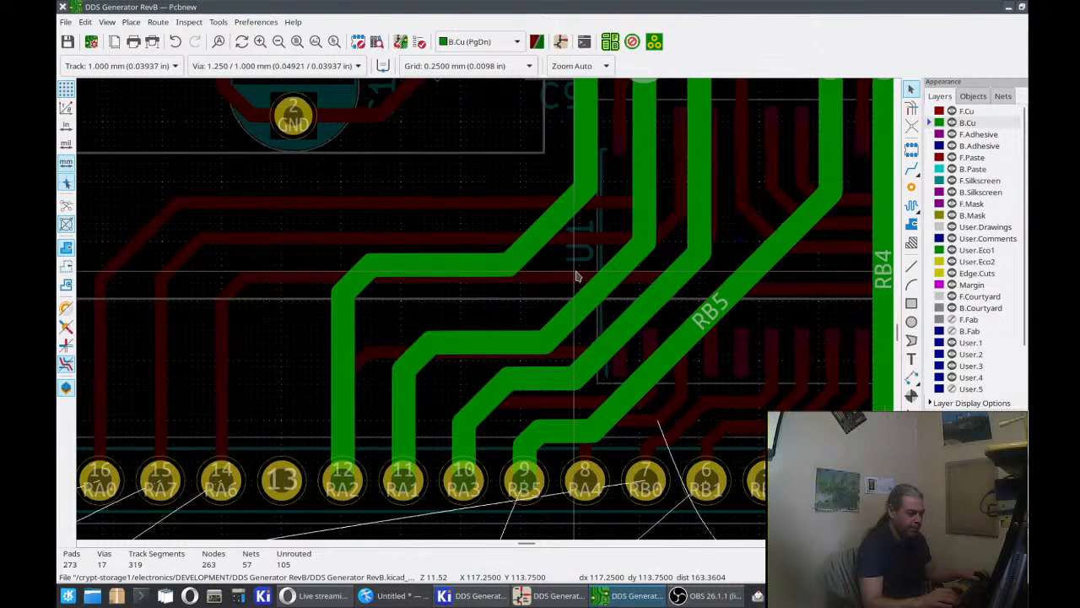
Drag the RA1 and RA3 diagonals on B.Cu into single straight, parallel diagonals ending just above J7 pads 11 and 10.
key(d)
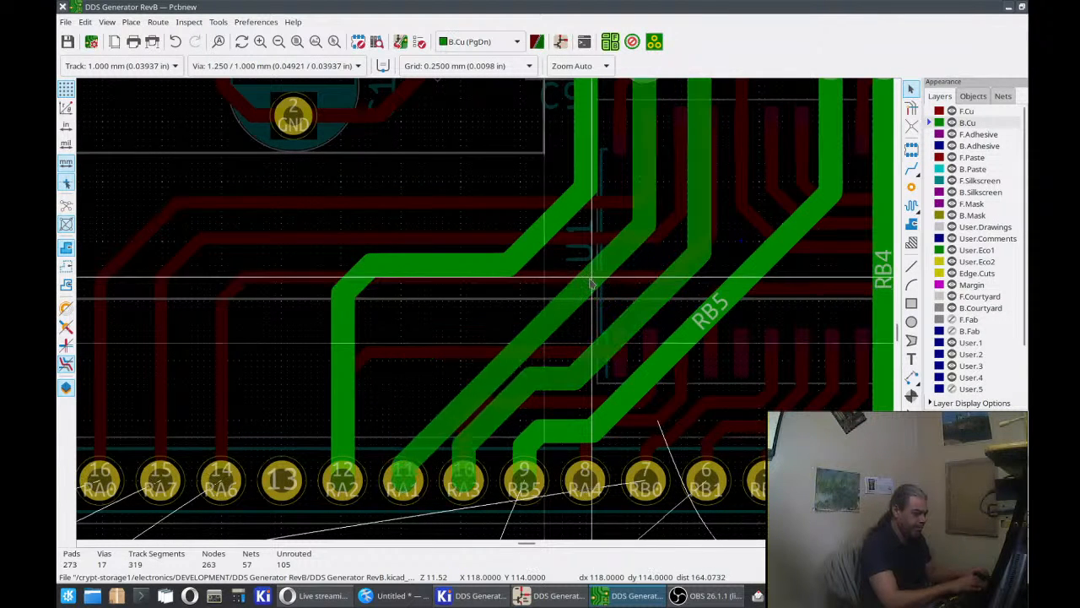
click(585, 272)
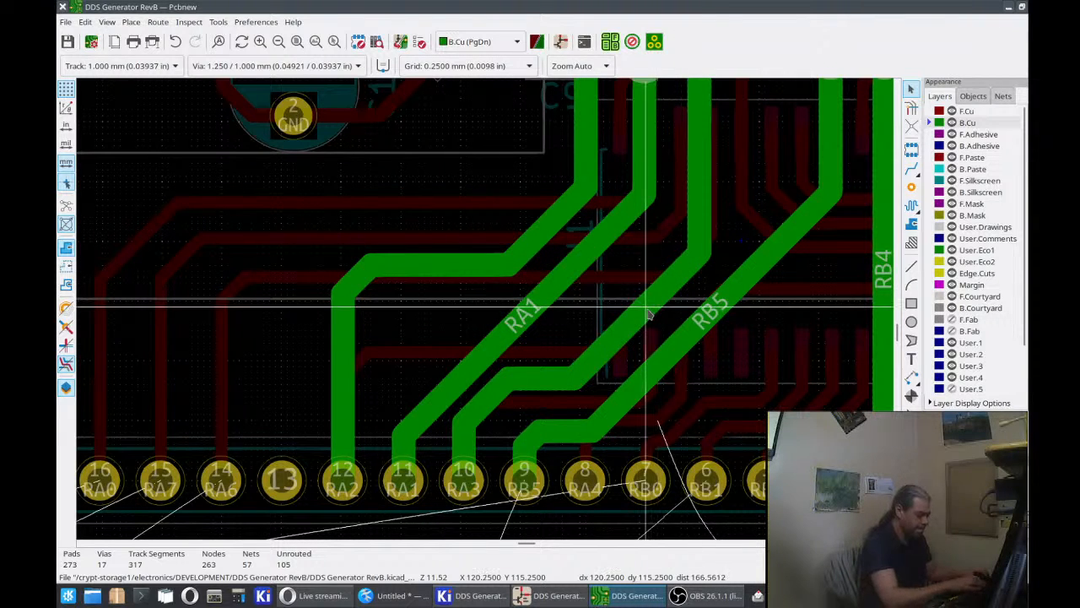
key(d)
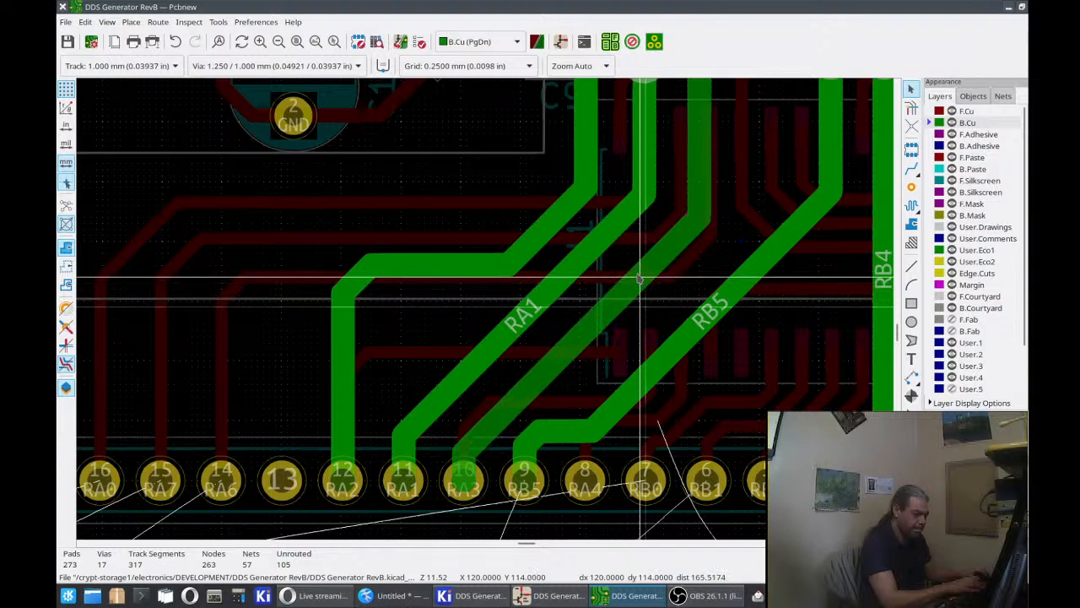
click(638, 273)
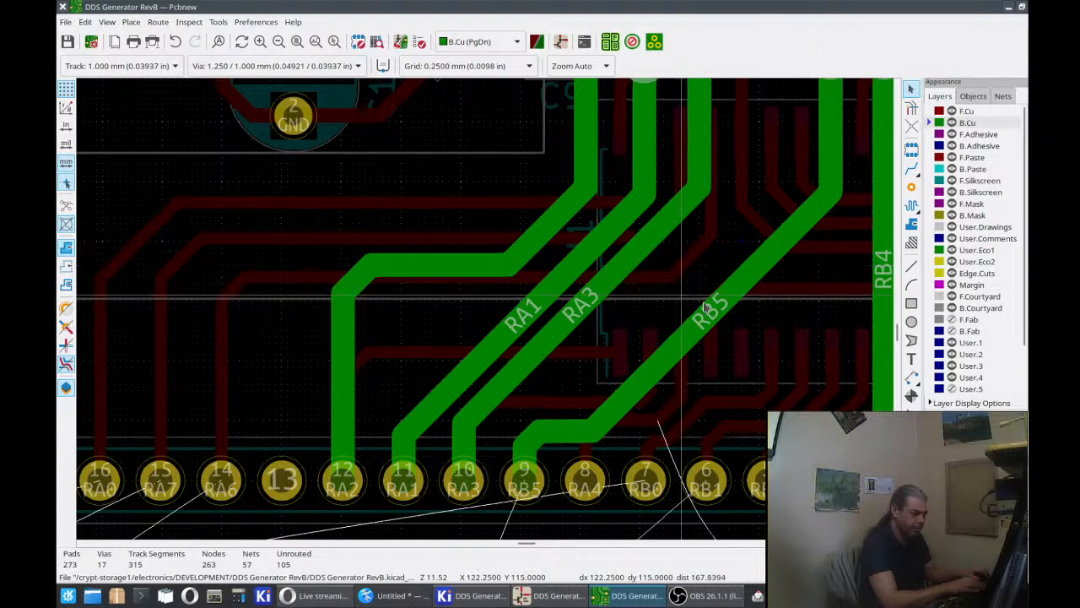
Straighten RB5 and RA2 on B.Cu into long diagonals parallel to RA1 and RA3, and remove the leftover vertical RA2 stub.
key(d)
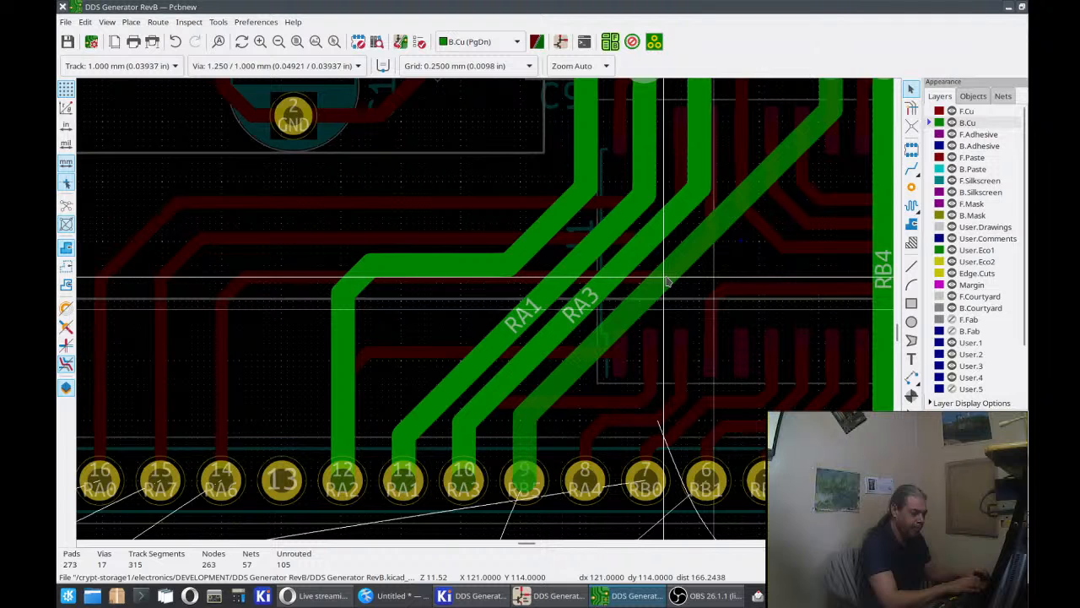
click(667, 284)
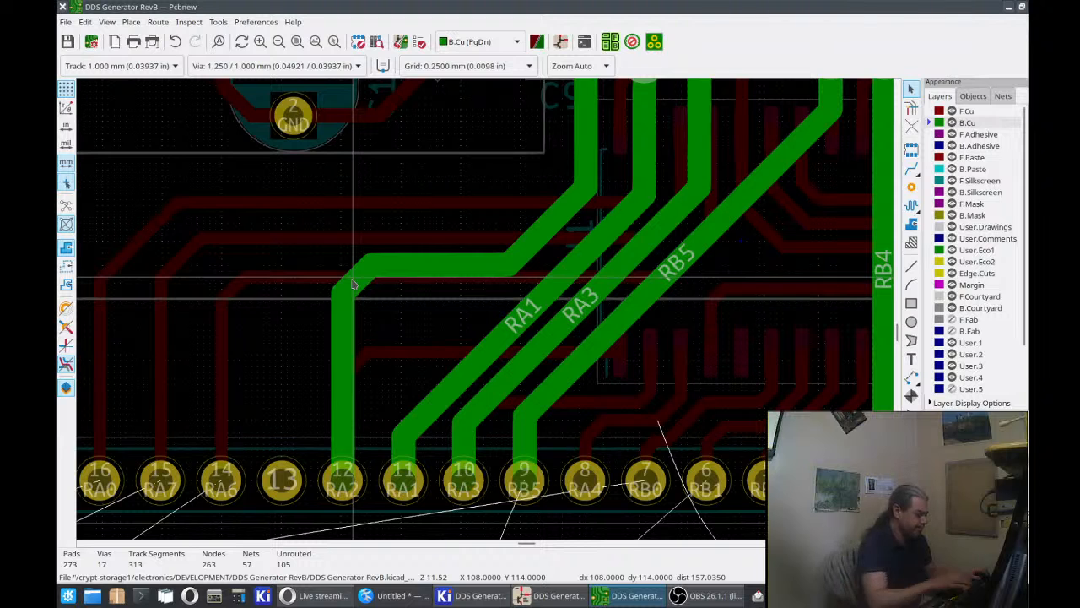
key(d)
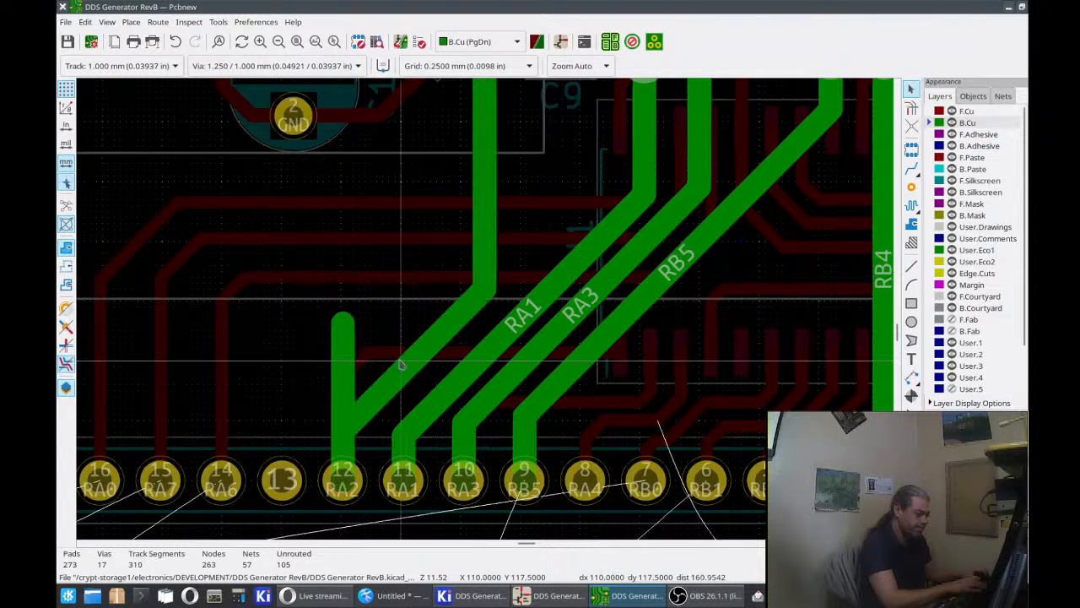
click(353, 343)
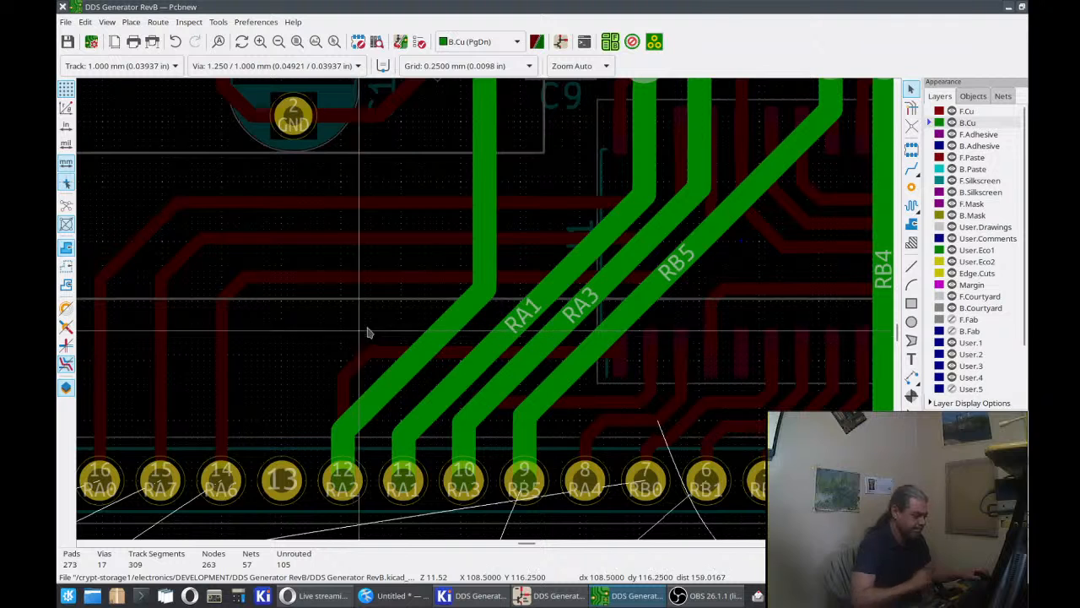
Reroute RA1 on B.Cu from its via above U1 to its upper pad beside RA2, running vertically close to RA3.
scroll(484, 309, down, 3)
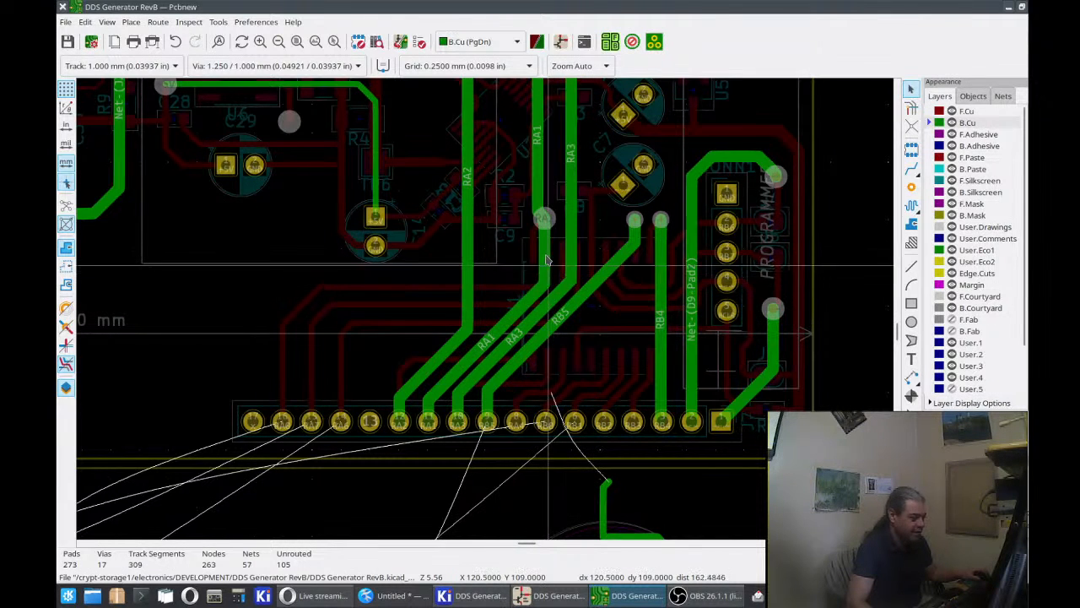
scroll(492, 321, down, 1)
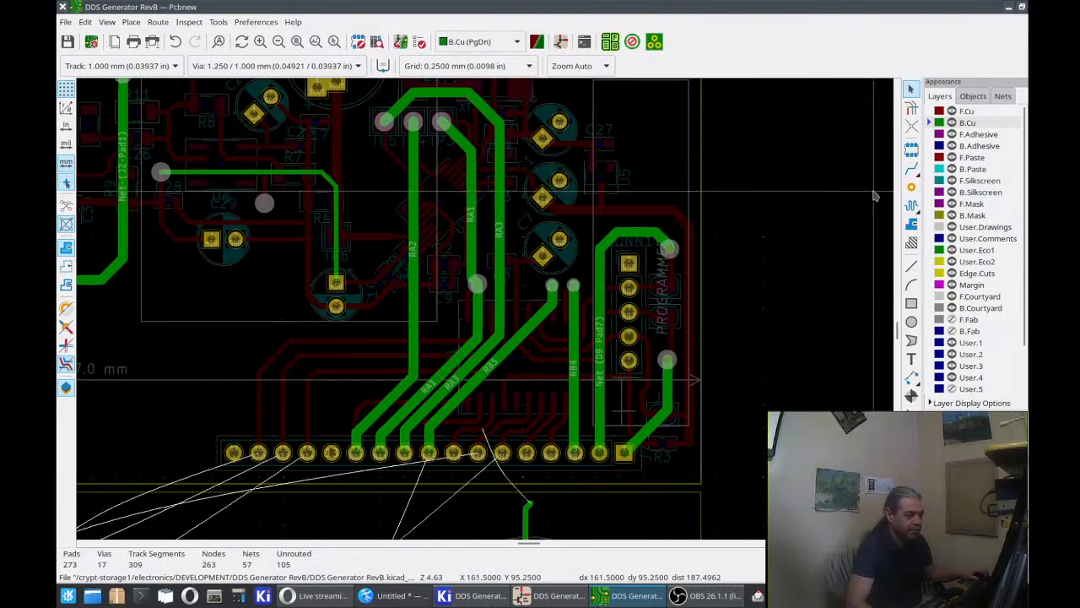
key(x)
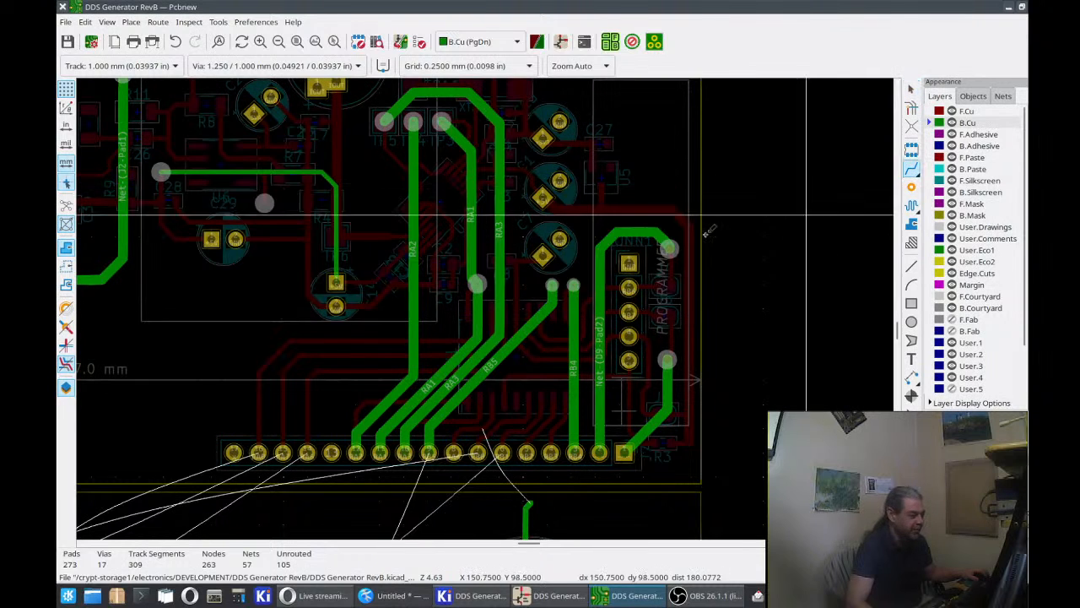
click(477, 285)
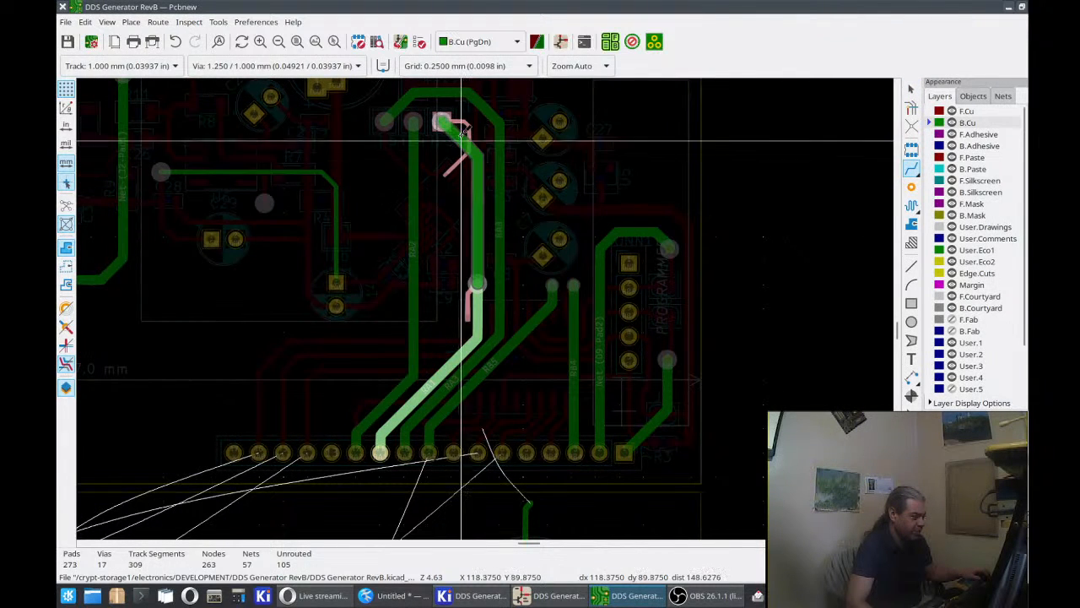
click(443, 120)
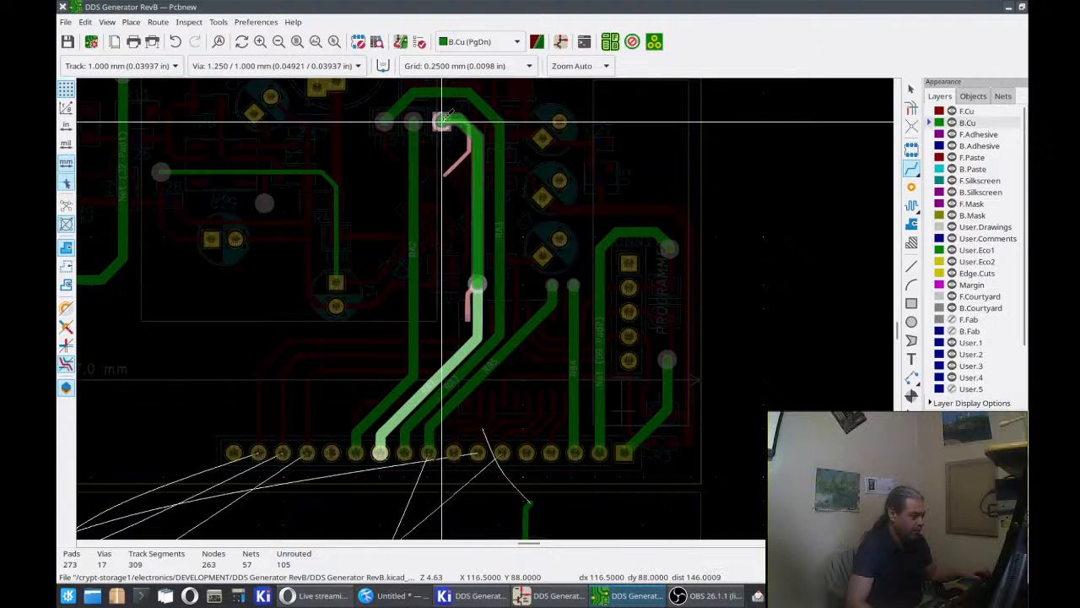
click(443, 121)
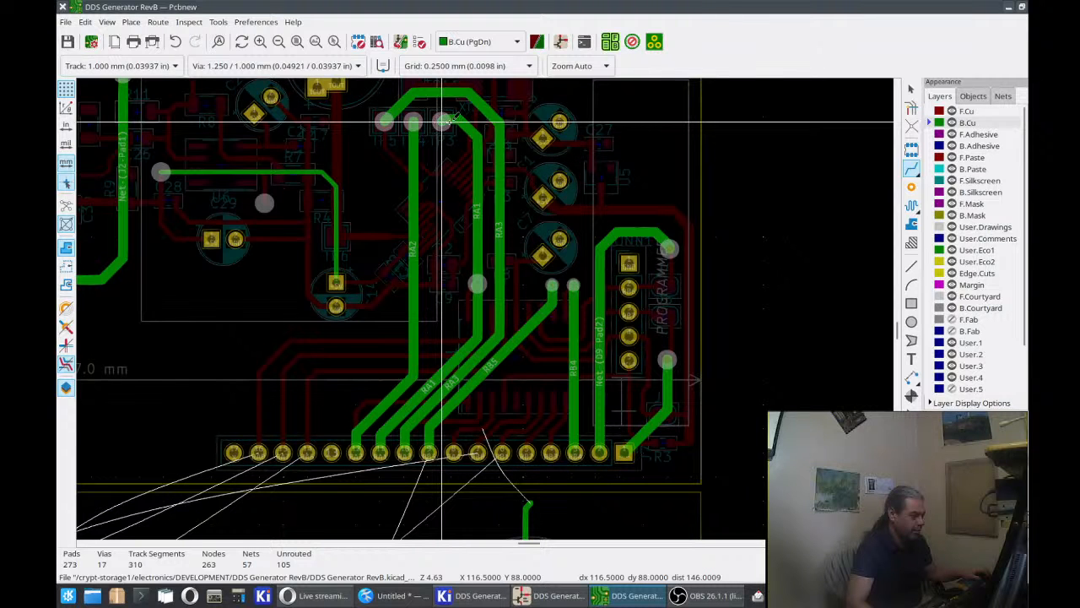
click(442, 121)
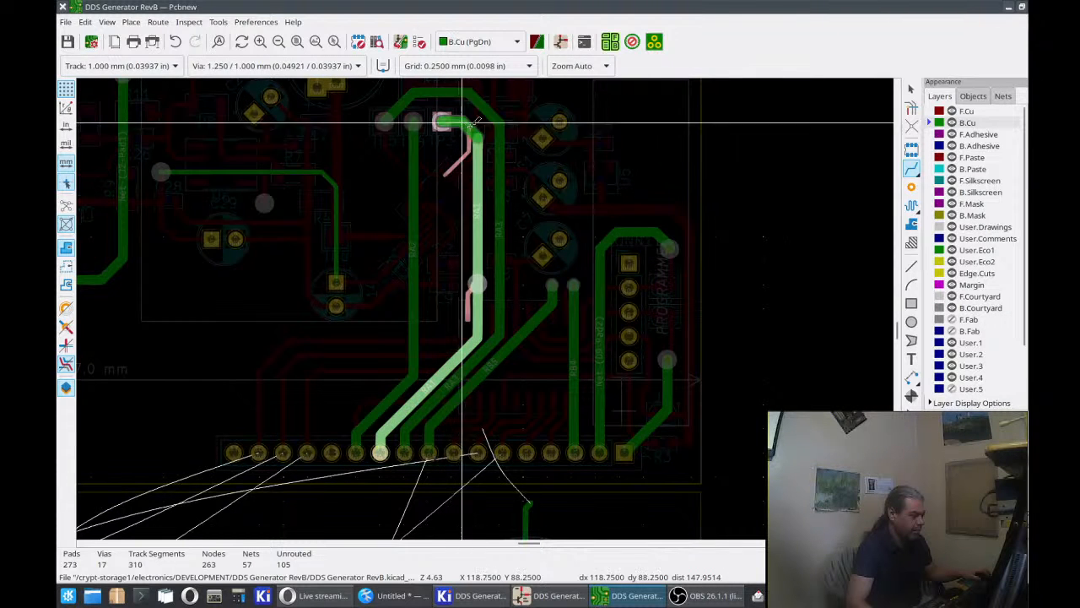
key(Escape)
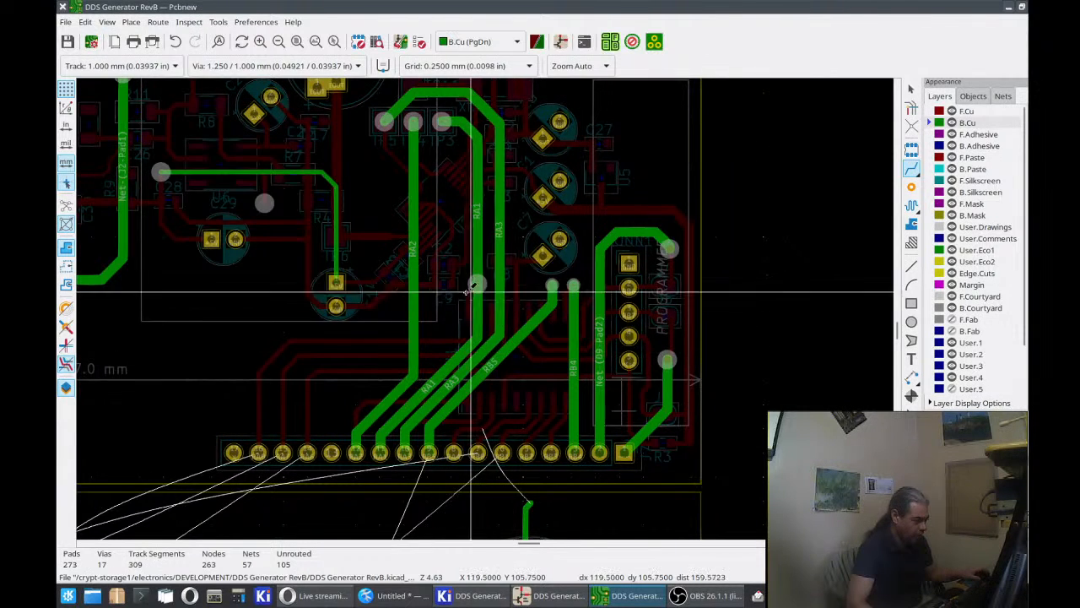
Fade the vias out completely to expose the RA1 track ends on B.Cu beneath the via beside C9.
scroll(485, 308, up, 6)
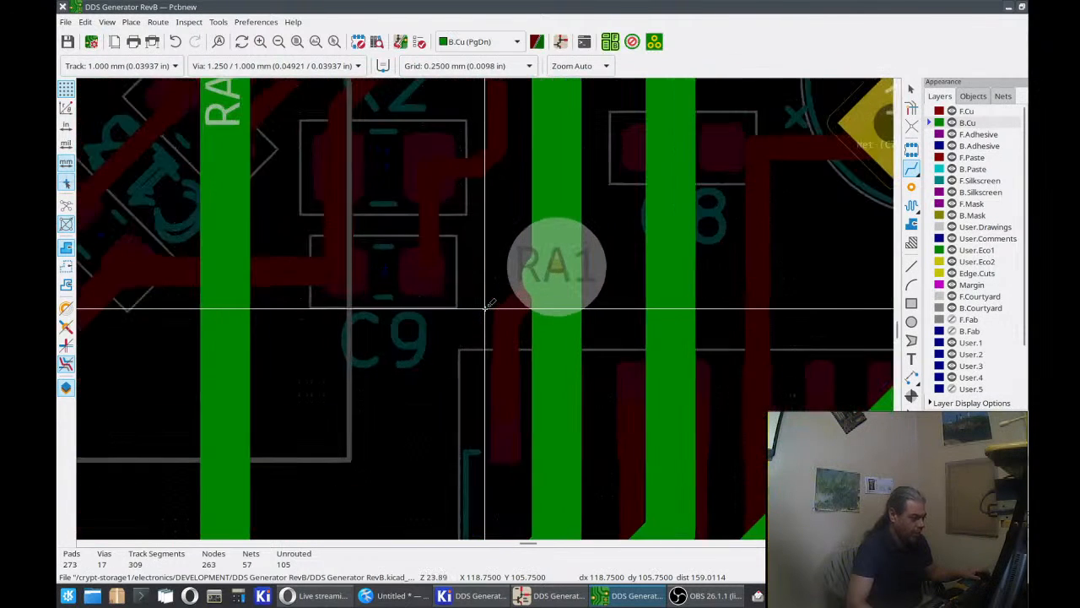
click(912, 89)
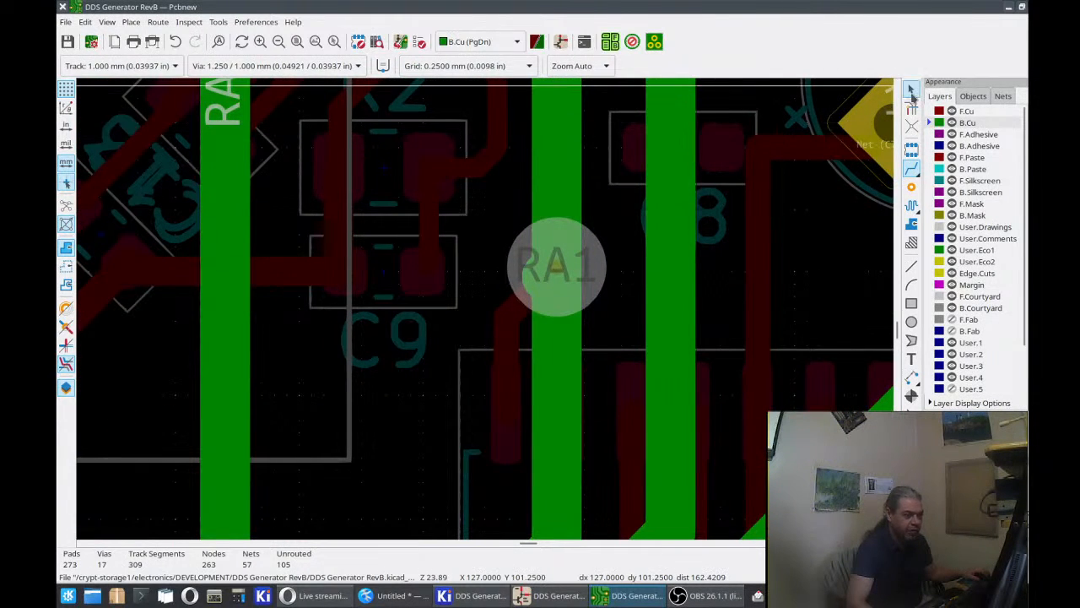
click(534, 284)
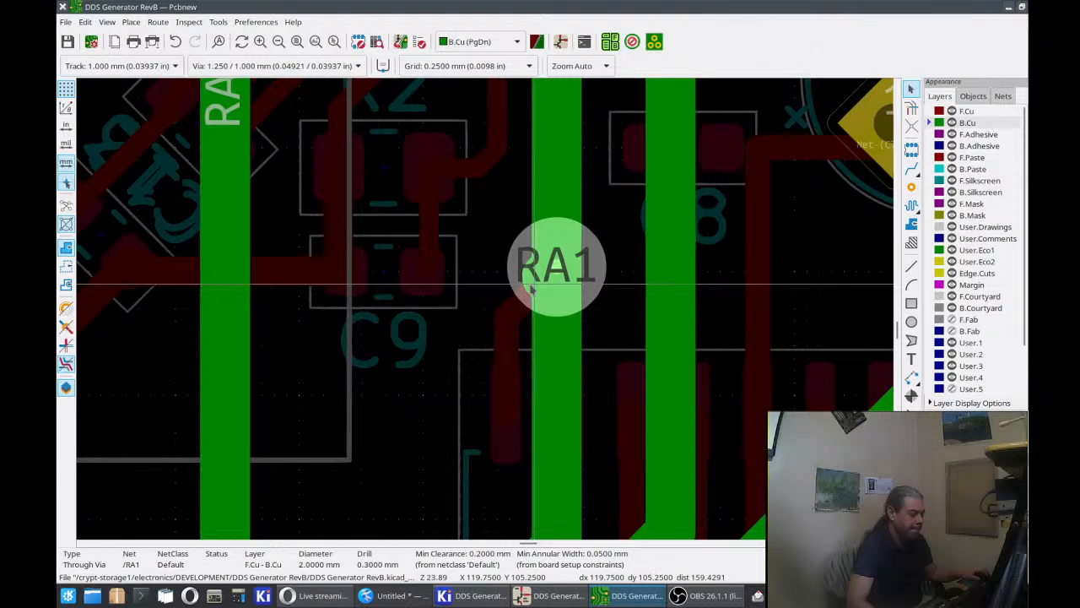
click(559, 340)
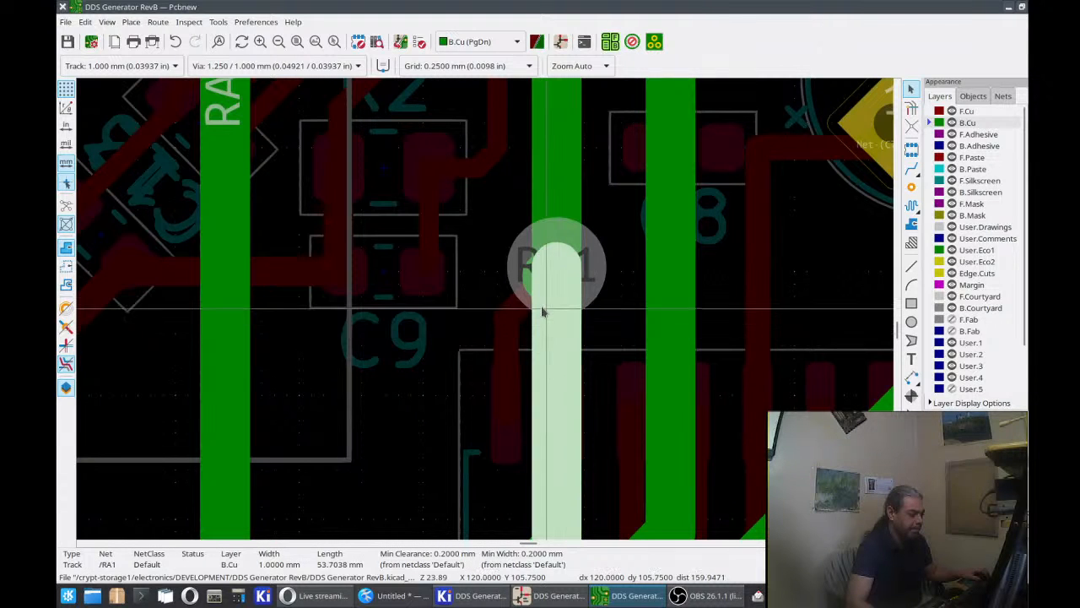
click(984, 100)
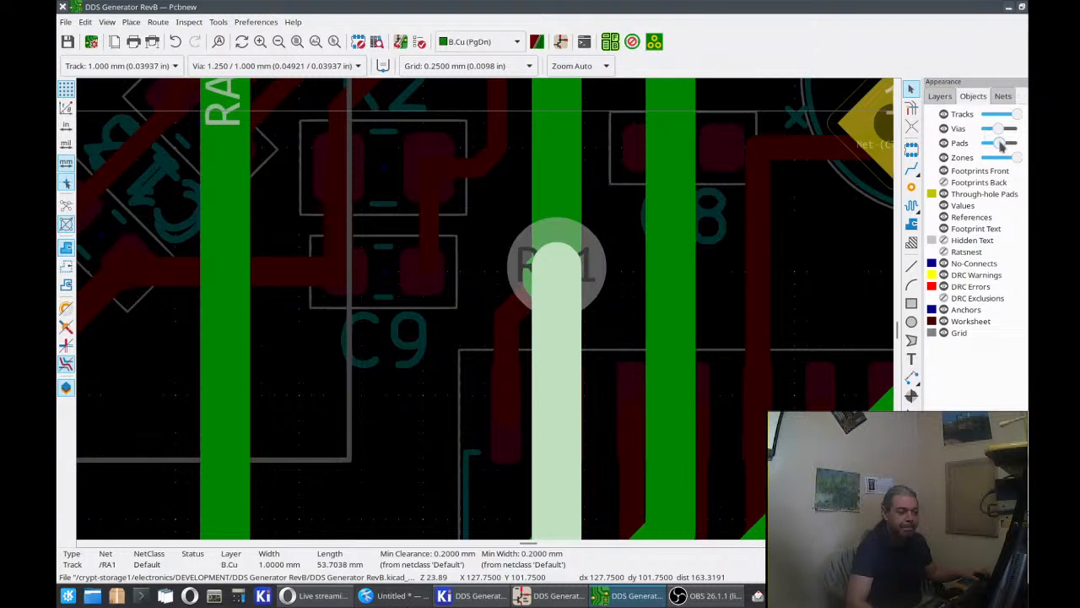
drag(999, 143, 959, 144)
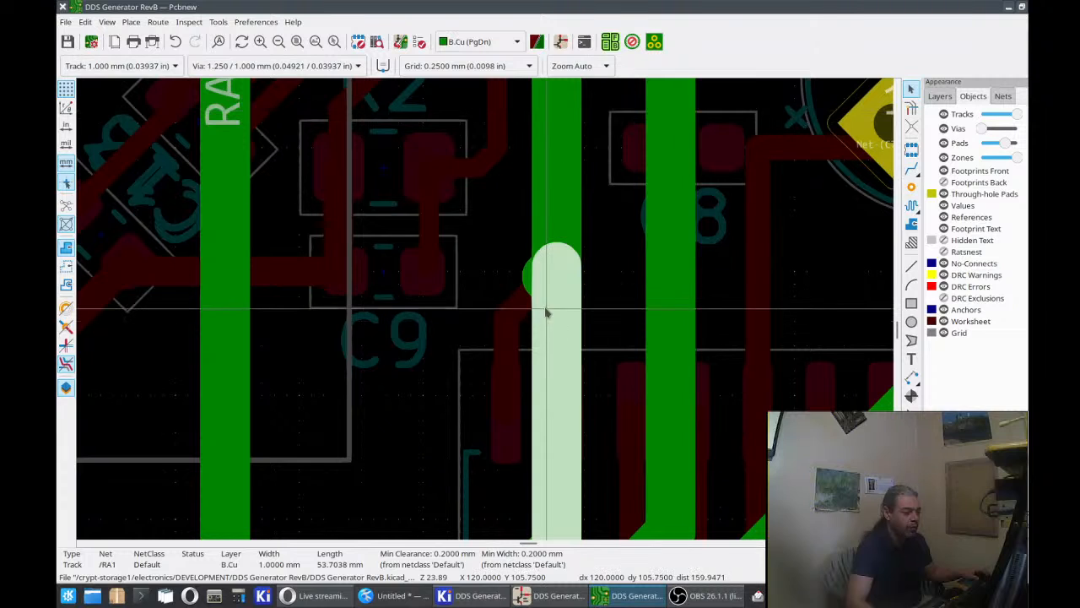
Delete the short leftover diagonal RA1 segment on B.Cu beside C9 together with the 2 mm RA1 via there.
key(Escape)
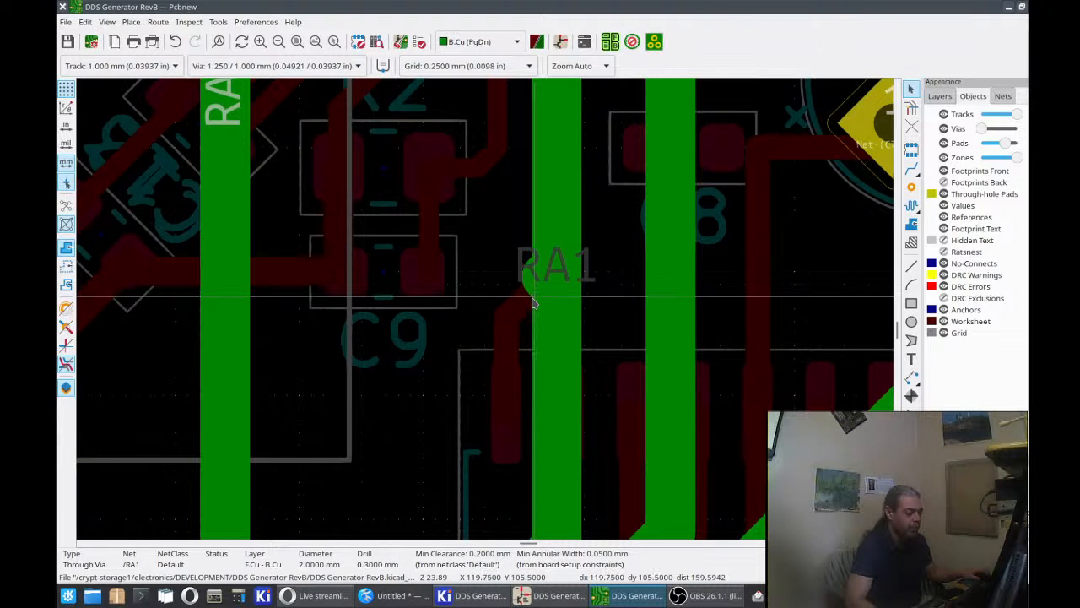
click(533, 293)
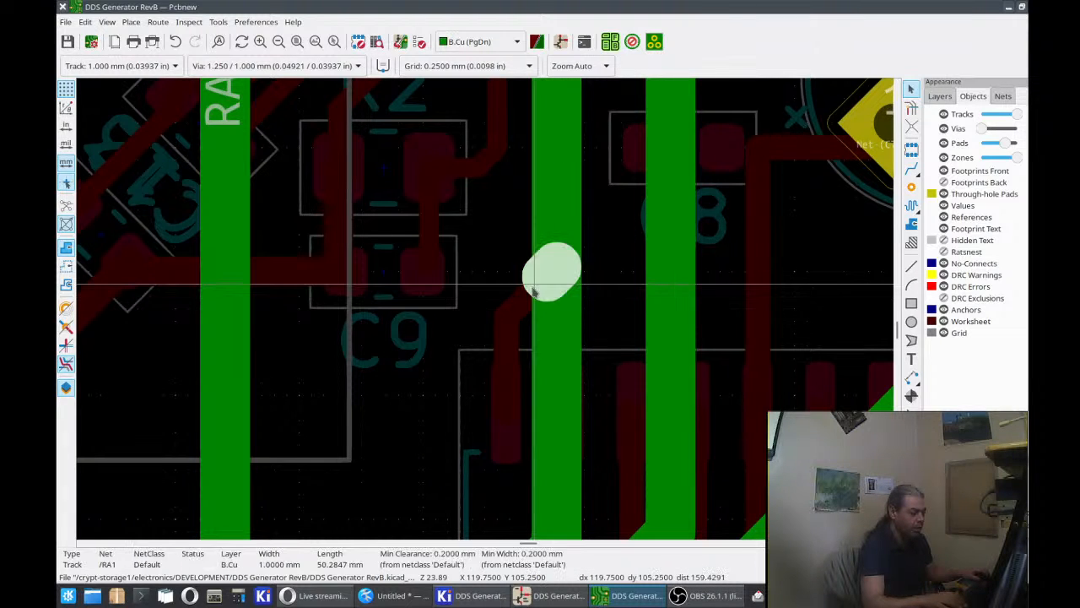
key(Delete)
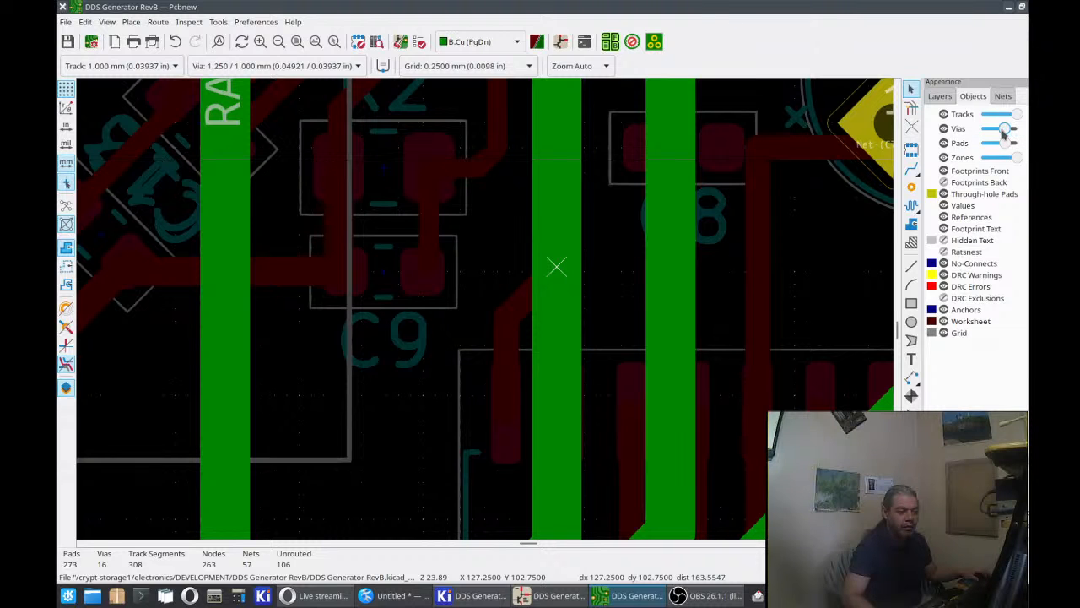
Place a 1.25 / 1.0 mm via on the vertical RA1 track beside C9, where its F.Cu track ends.
click(912, 187)
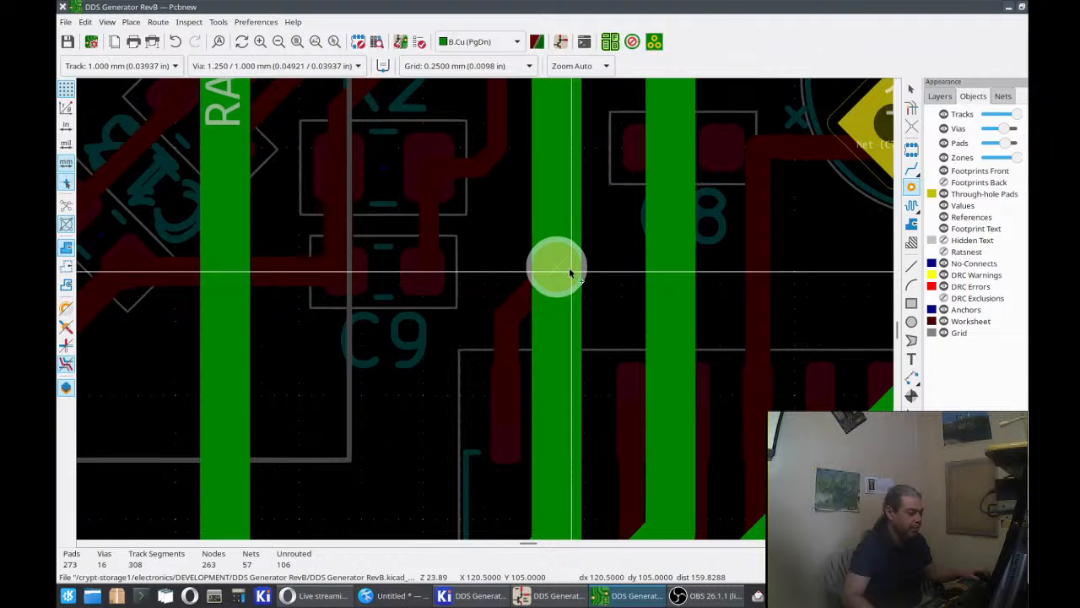
click(569, 271)
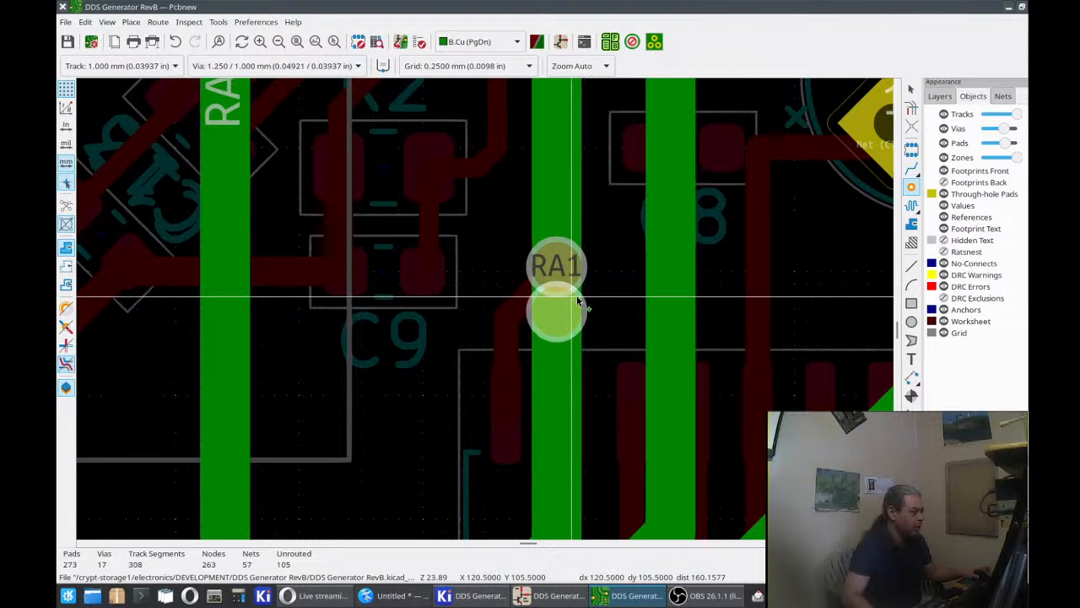
key(Escape)
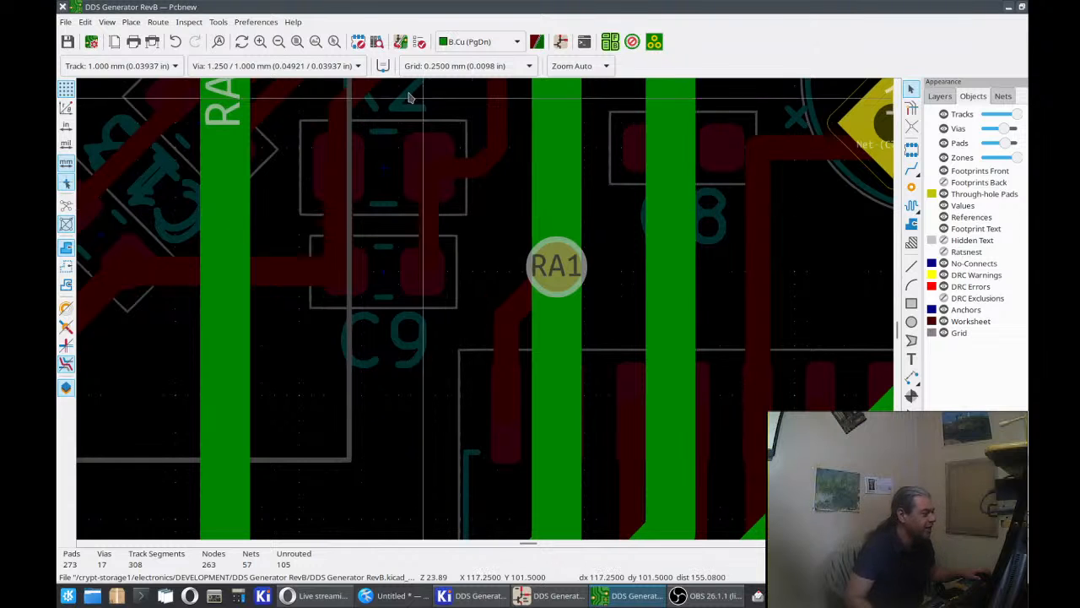
Check the RB5 via's size and delete the newly placed RA1 via beside C9.
scroll(485, 310, down, 4)
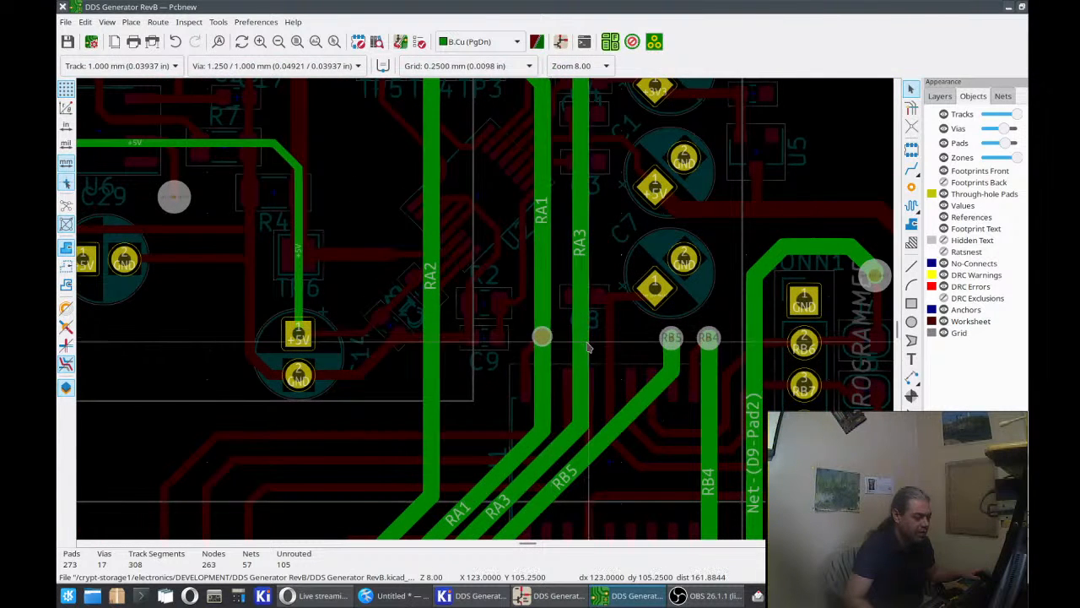
scroll(488, 314, up, 3)
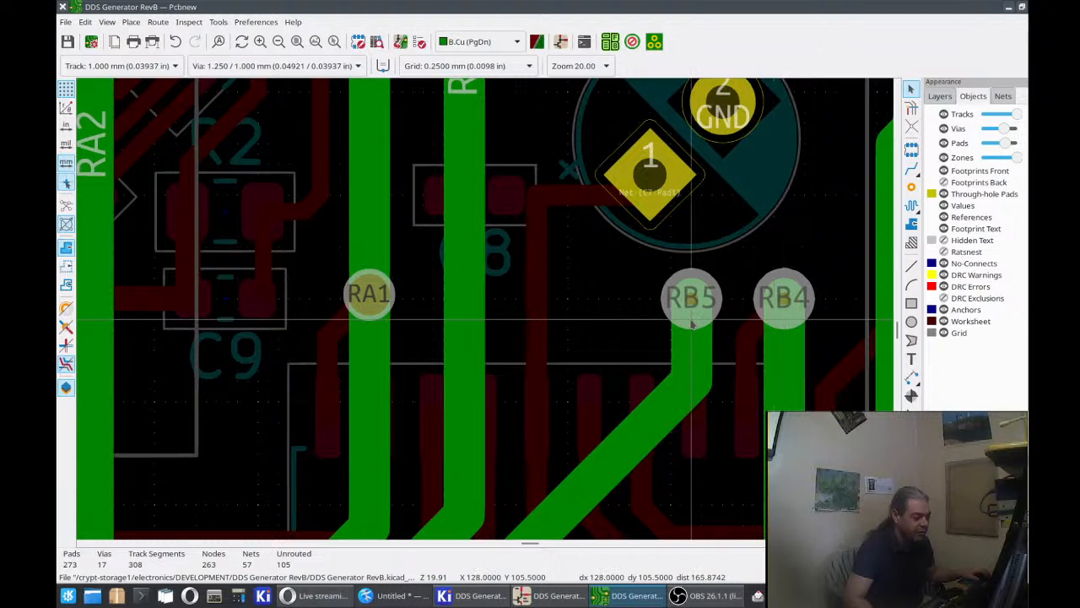
click(691, 324)
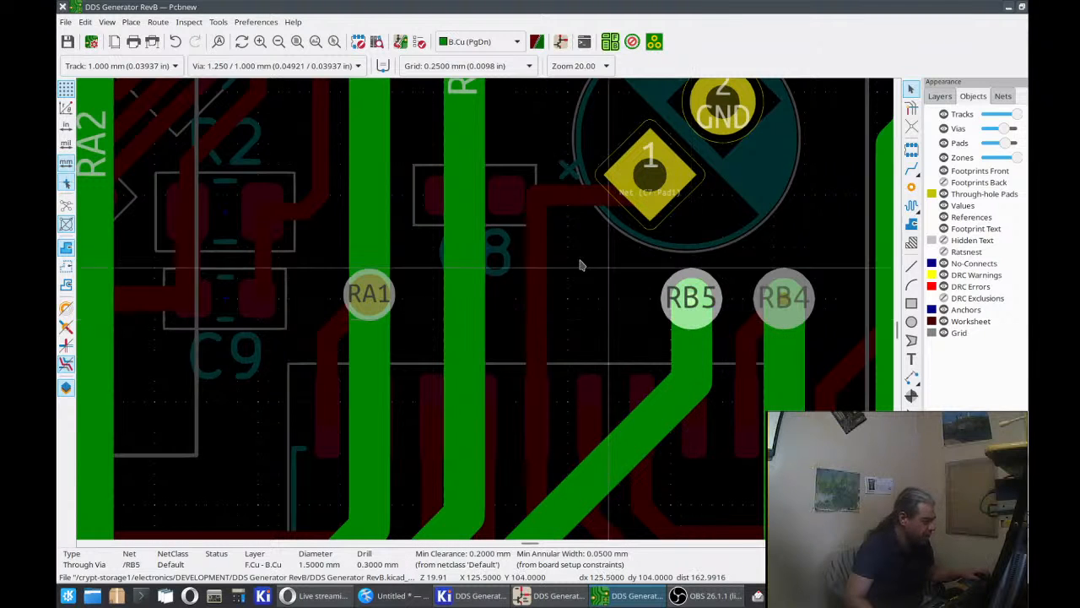
click(375, 314)
key(Delete)
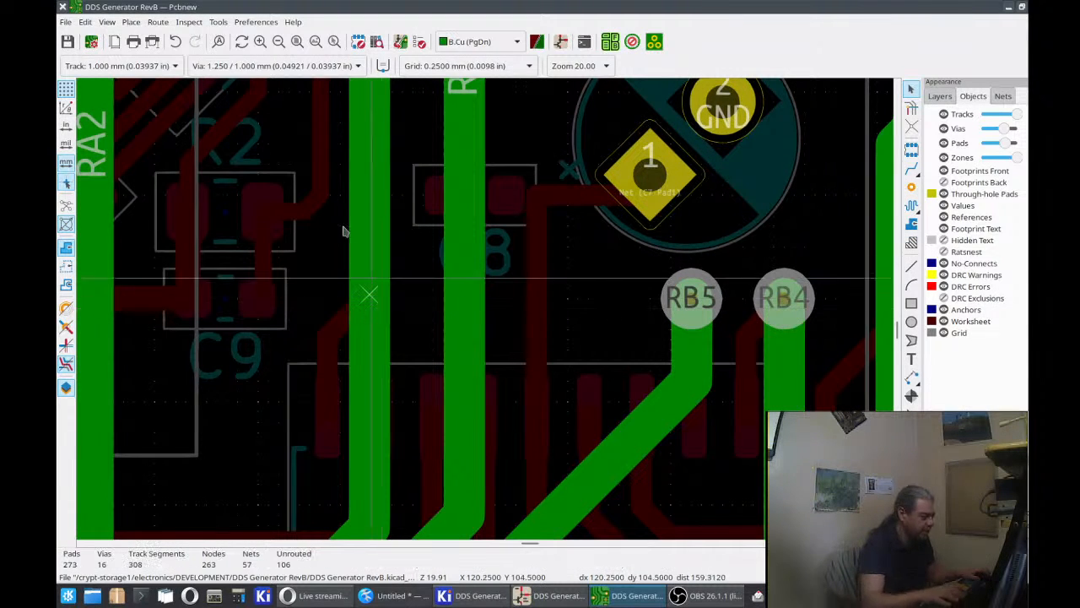
Set the via size to 1.5 / 0.3 mm and place a via joining the RA1 tracks on B.Cu and F.Cu beside C9.
click(330, 67)
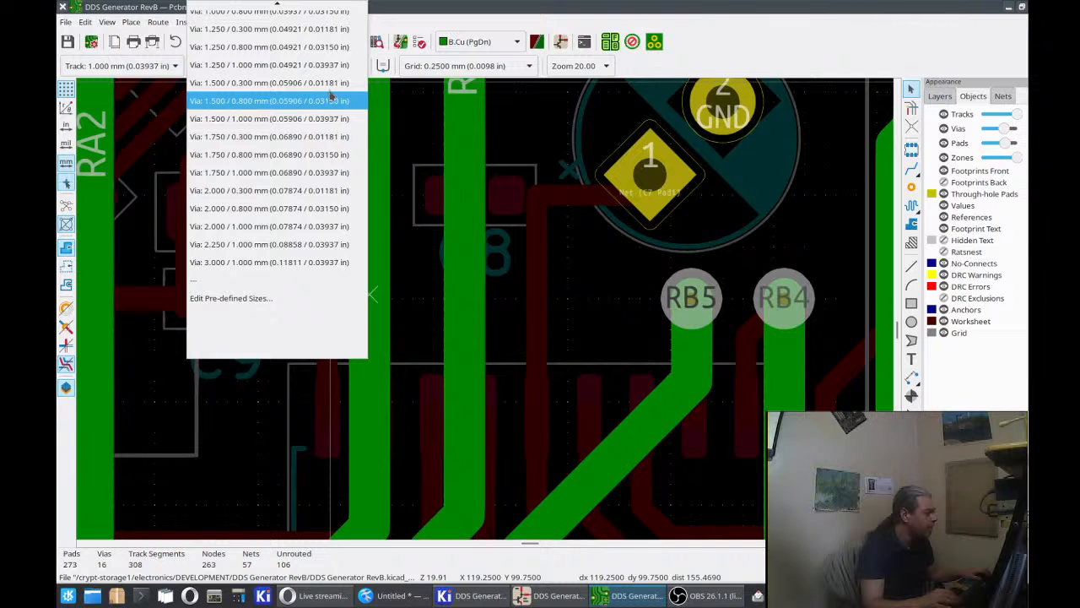
click(328, 83)
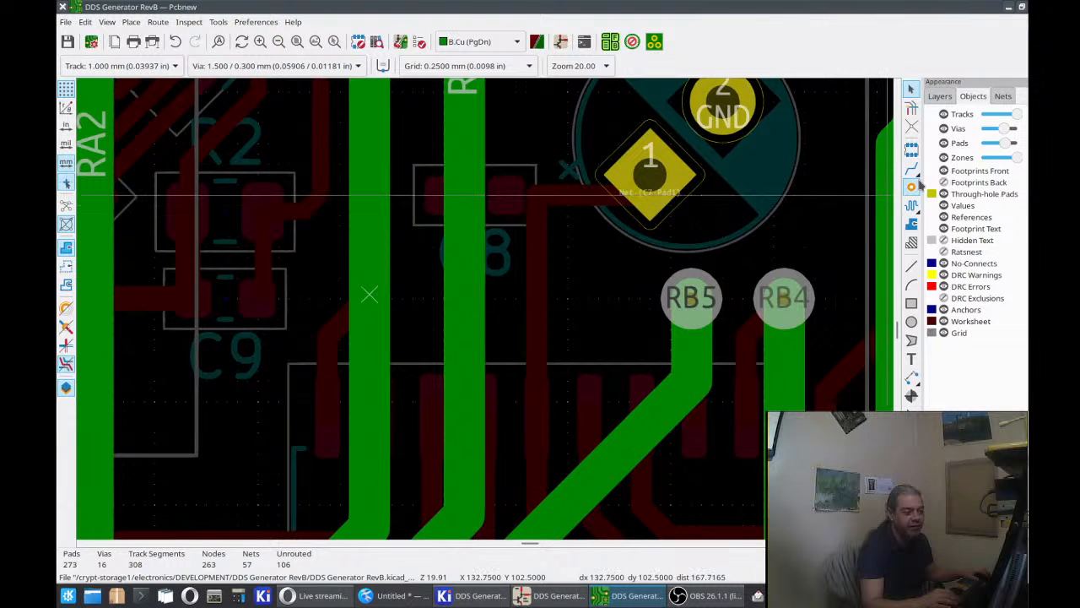
click(913, 186)
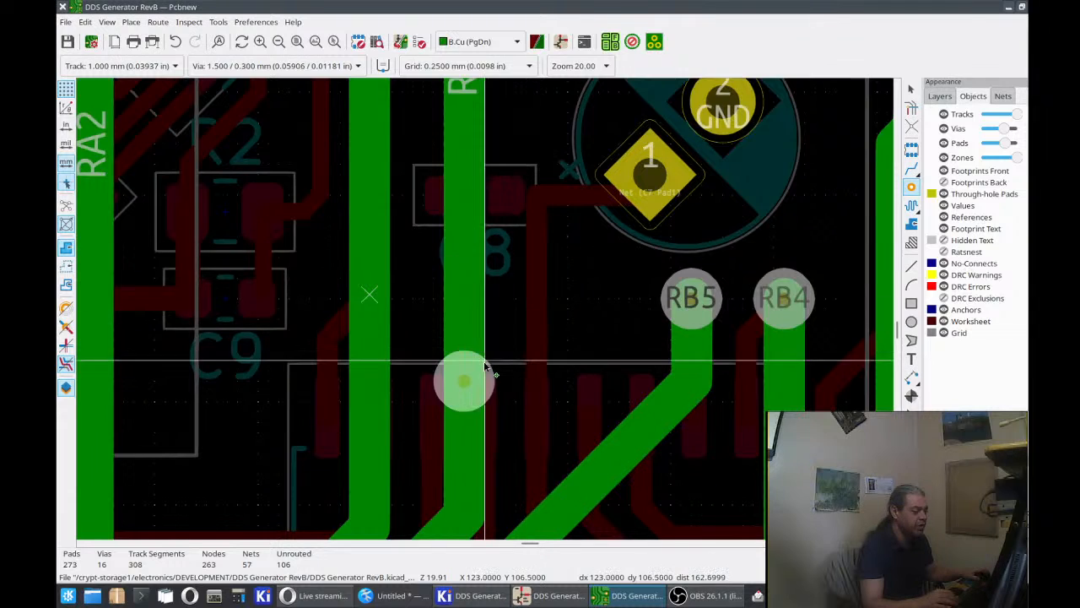
scroll(463, 379, down, 3)
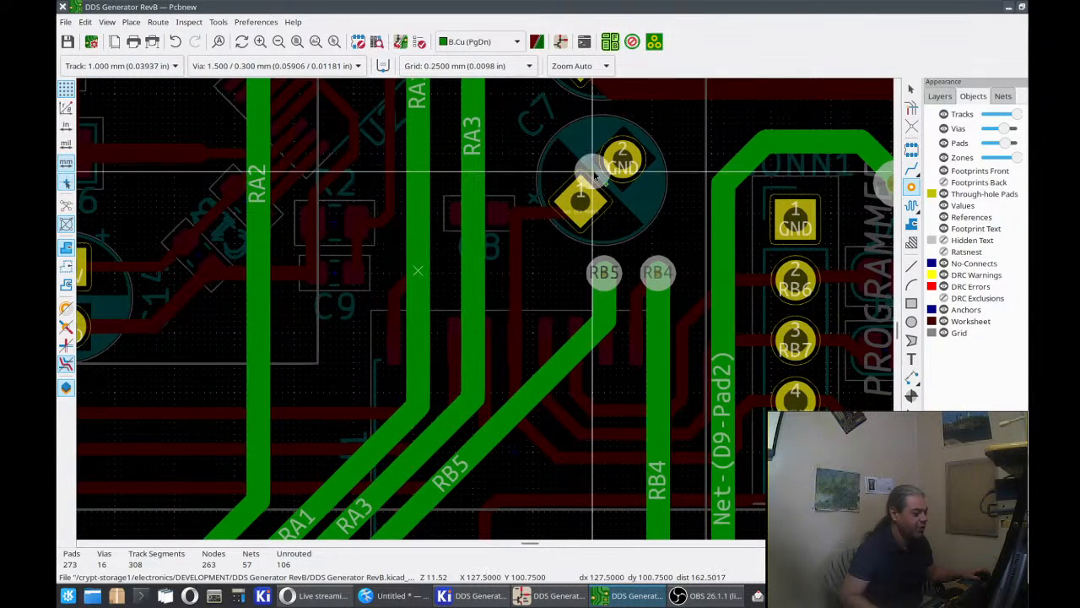
scroll(341, 329, down, 3)
middle_drag(477, 268, 577, 256)
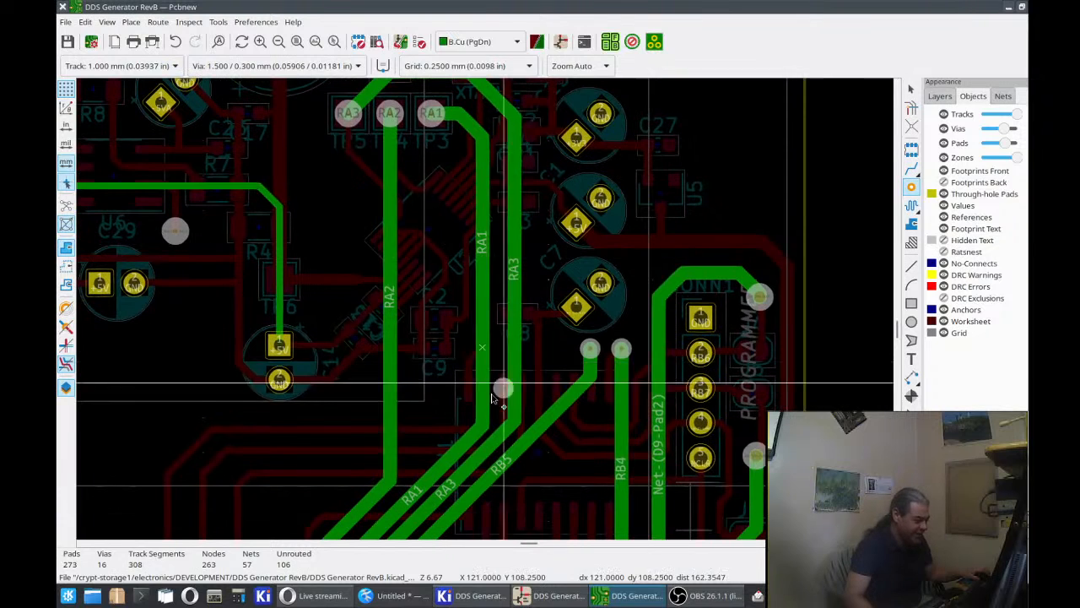
scroll(471, 359, up, 6)
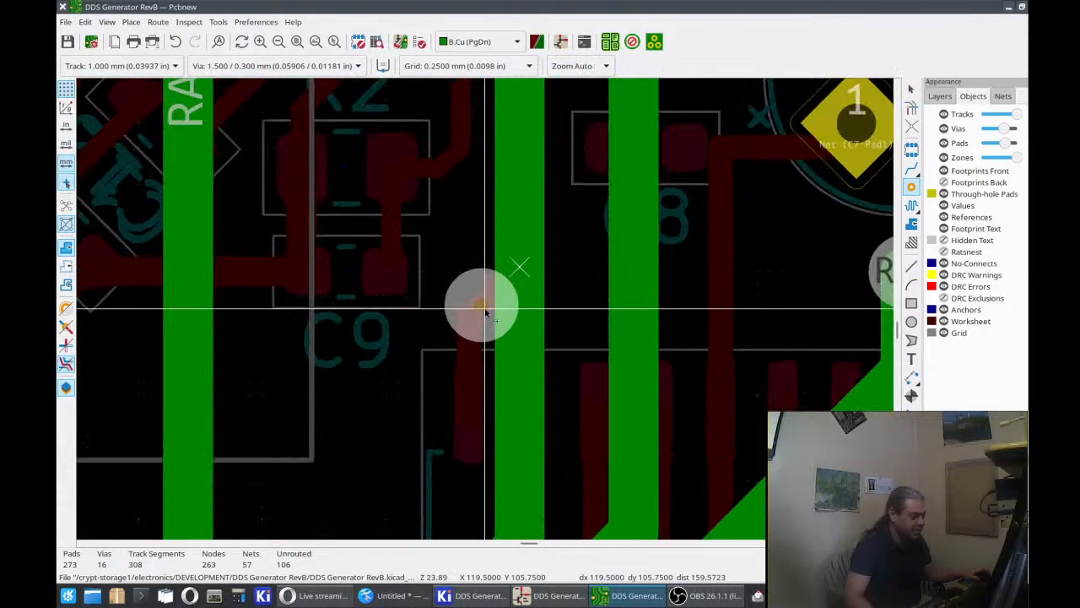
click(521, 269)
key(Escape)
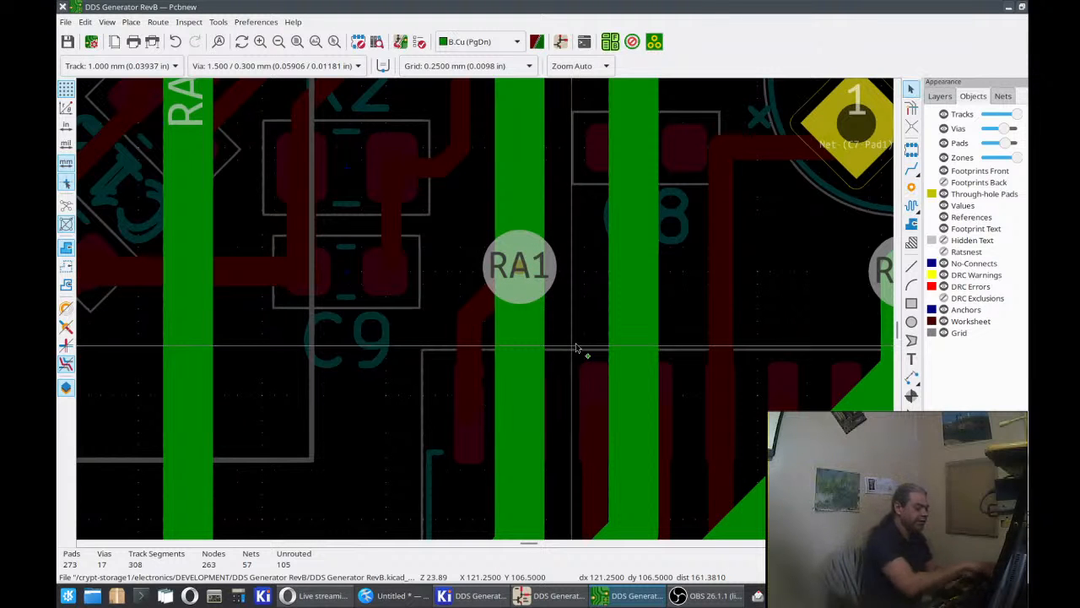
Route a 1 mm RA1 track on B.Cu from the RA1 test point to its pin on the bottom header.
scroll(576, 347, down, 2)
scroll(486, 314, down, 2)
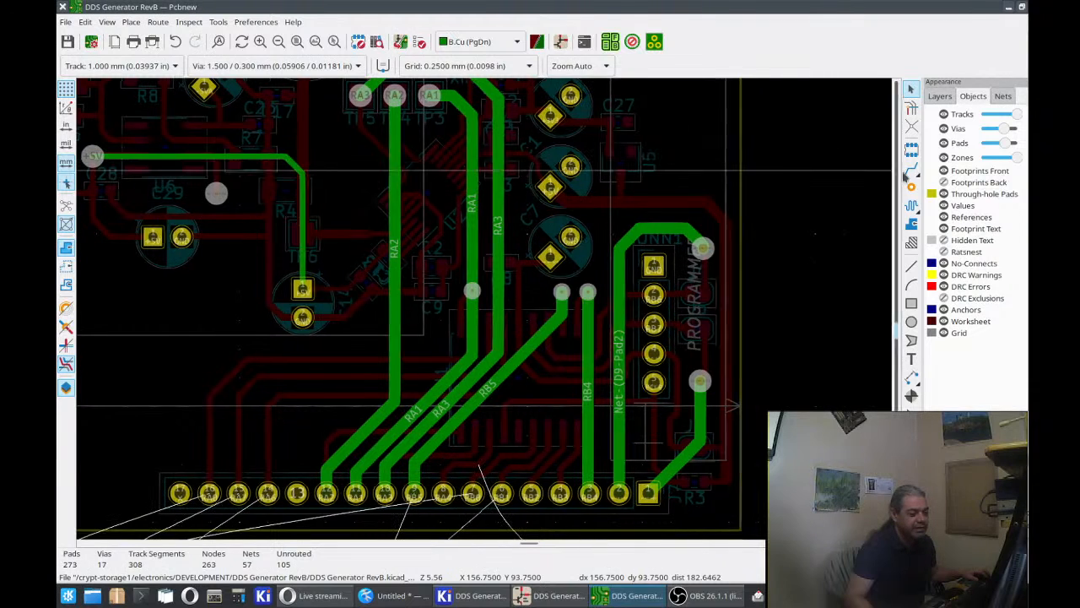
click(911, 170)
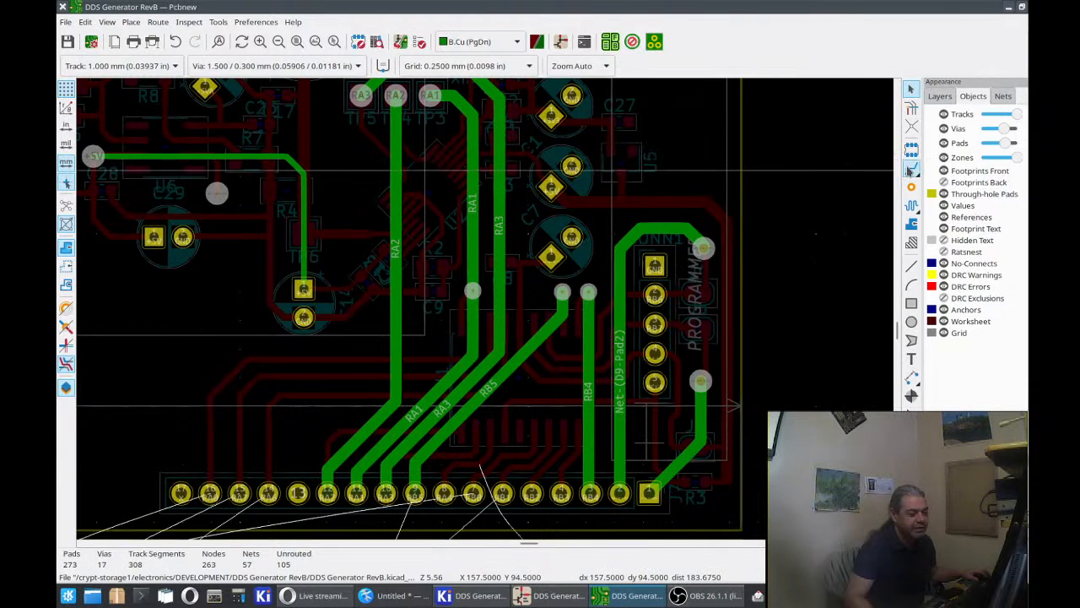
click(431, 93)
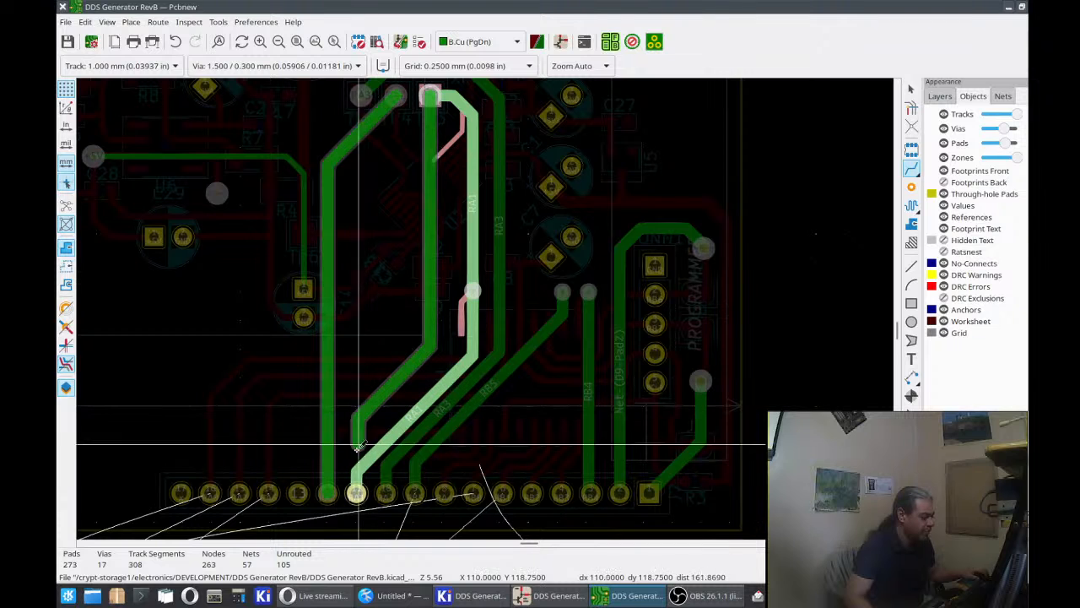
click(356, 494)
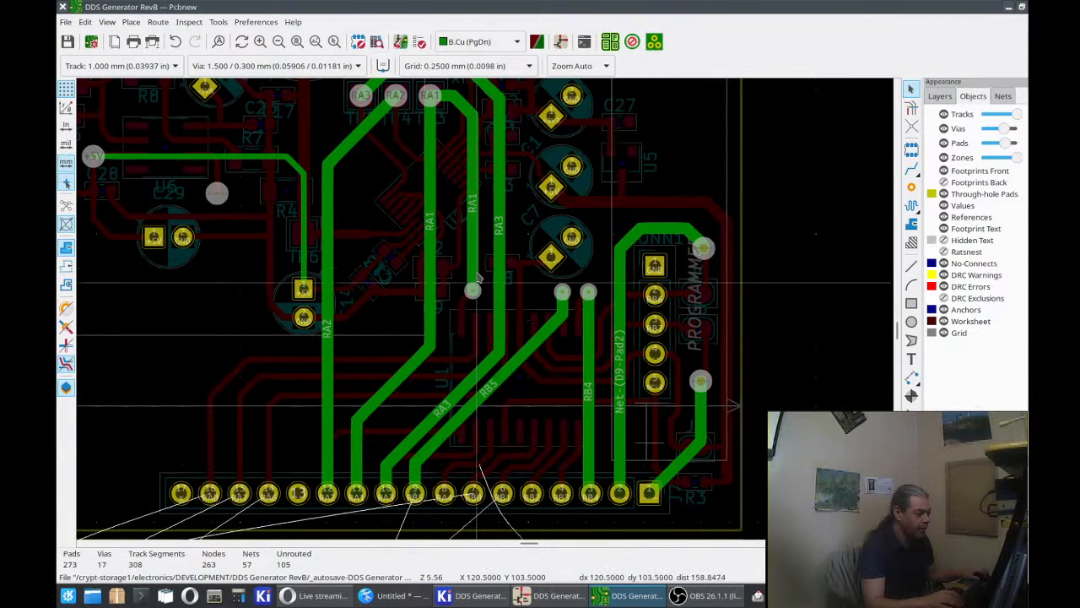
Delete the leftover RA1 segments between the test point and the via below it, and reroute that RA1 connection on B.Cu.
key(Delete)
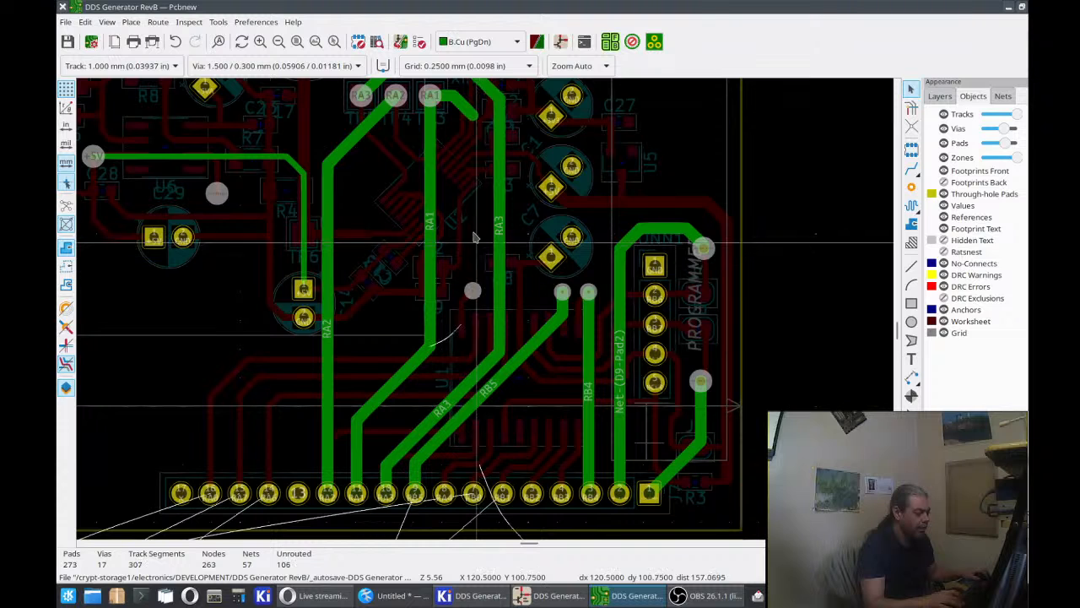
click(447, 97)
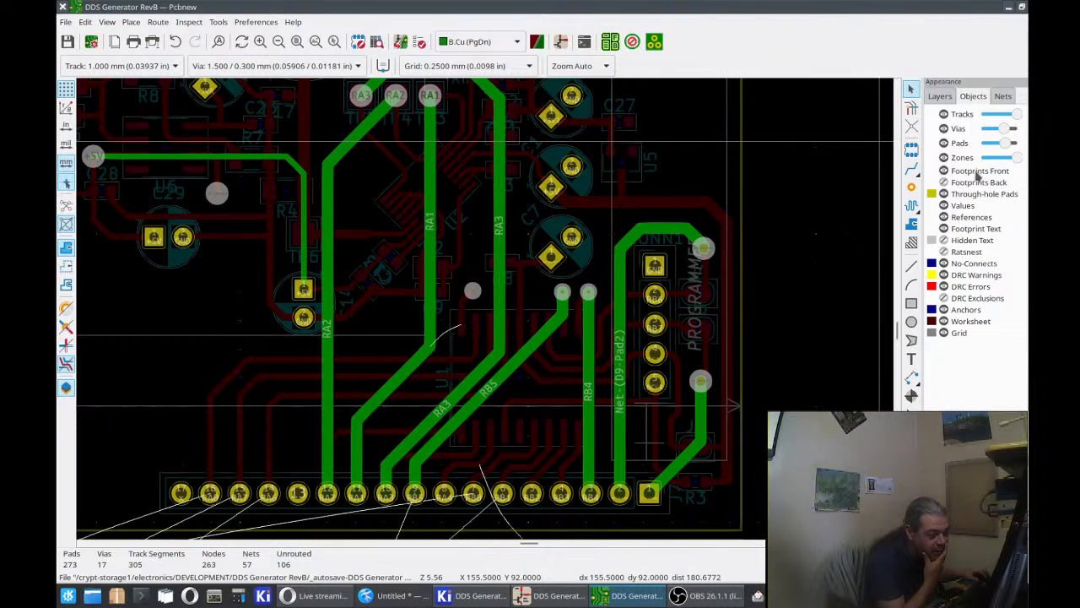
click(911, 169)
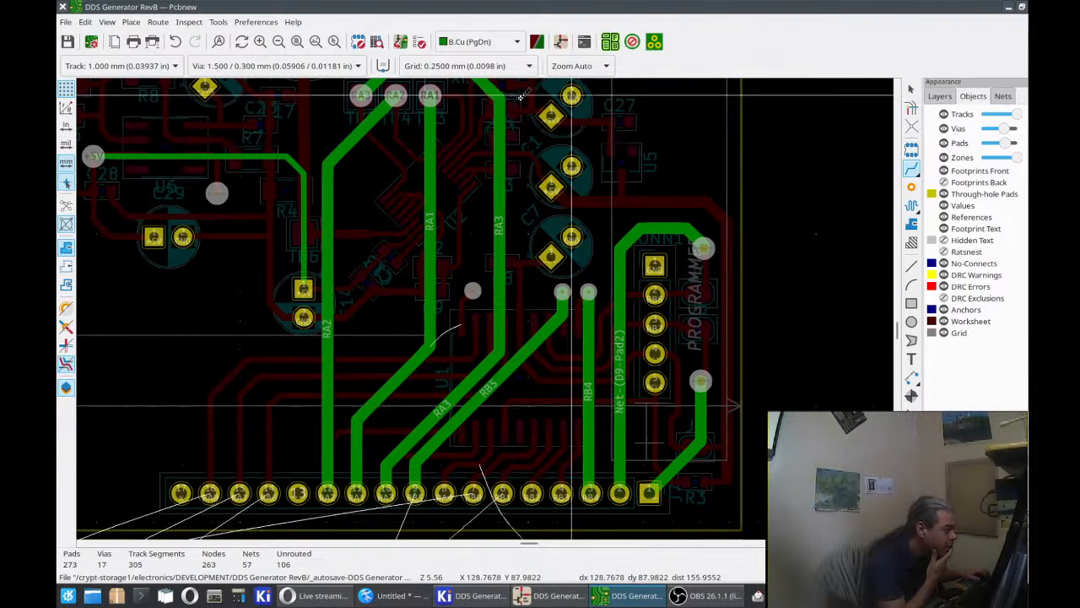
click(431, 95)
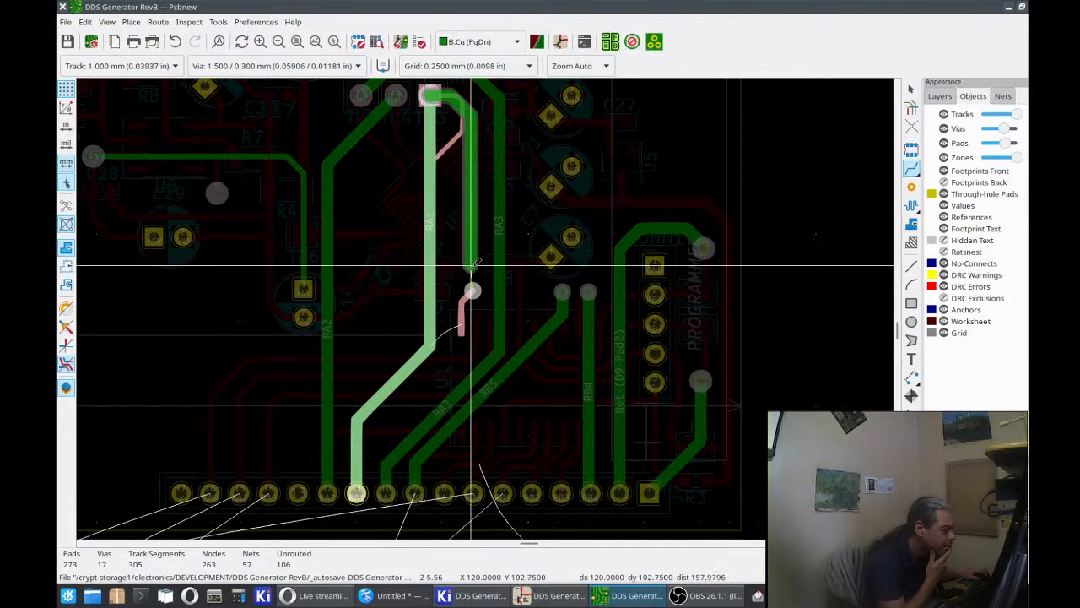
click(474, 289)
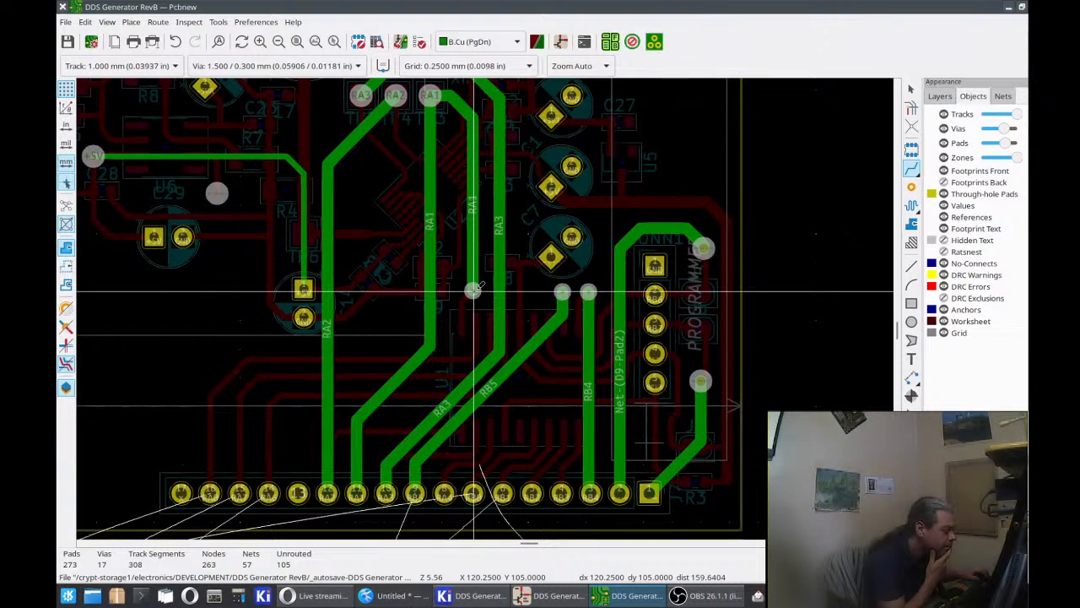
Connect the RA1 via to the new vertical RA1 track and delete the redundant vertical segment above the junction.
click(474, 289)
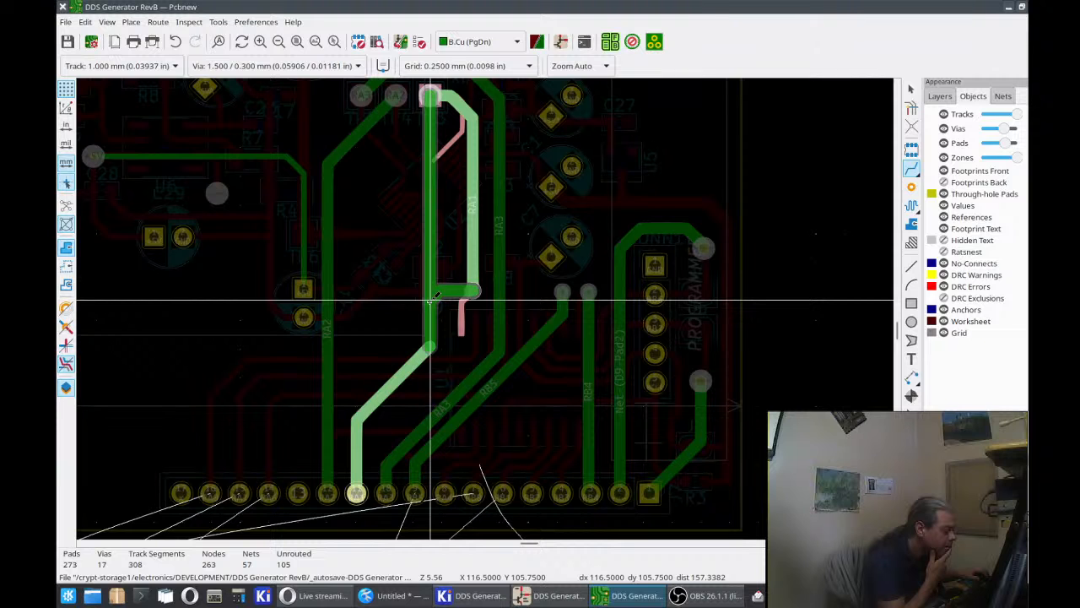
click(431, 299)
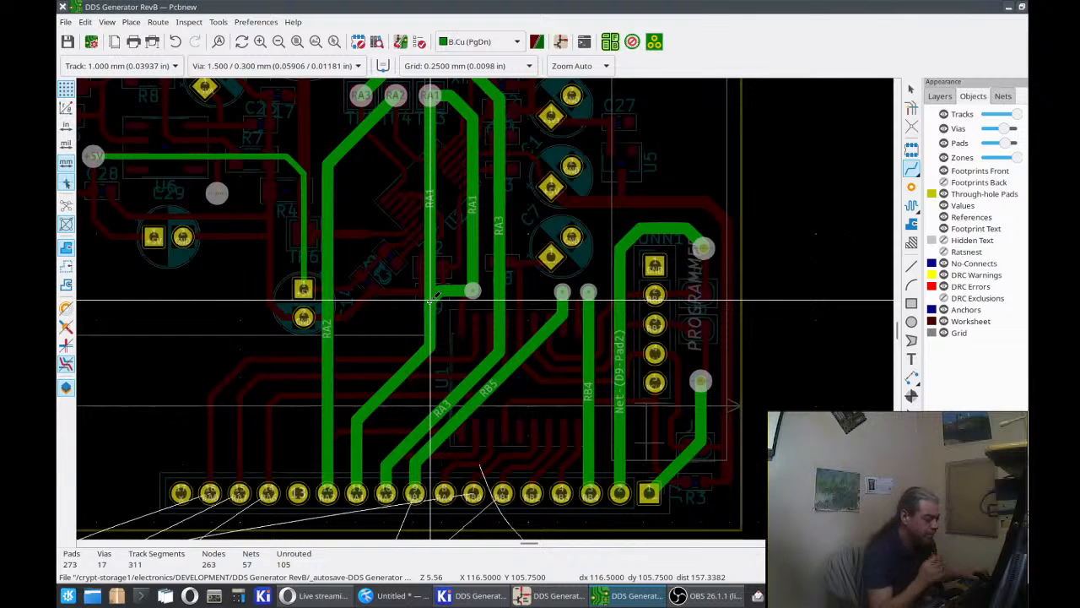
click(431, 272)
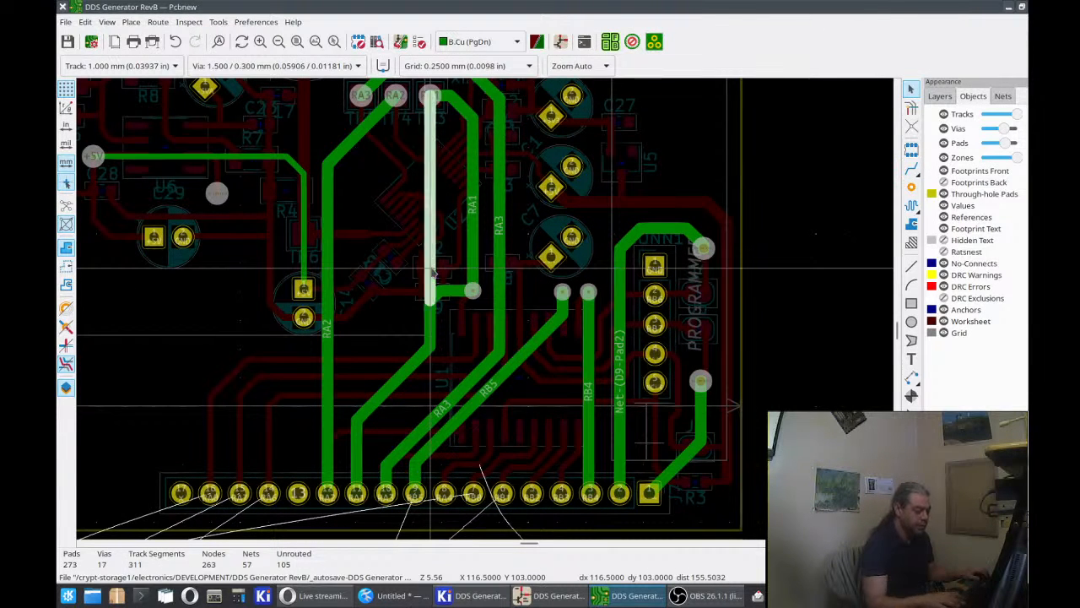
key(Delete)
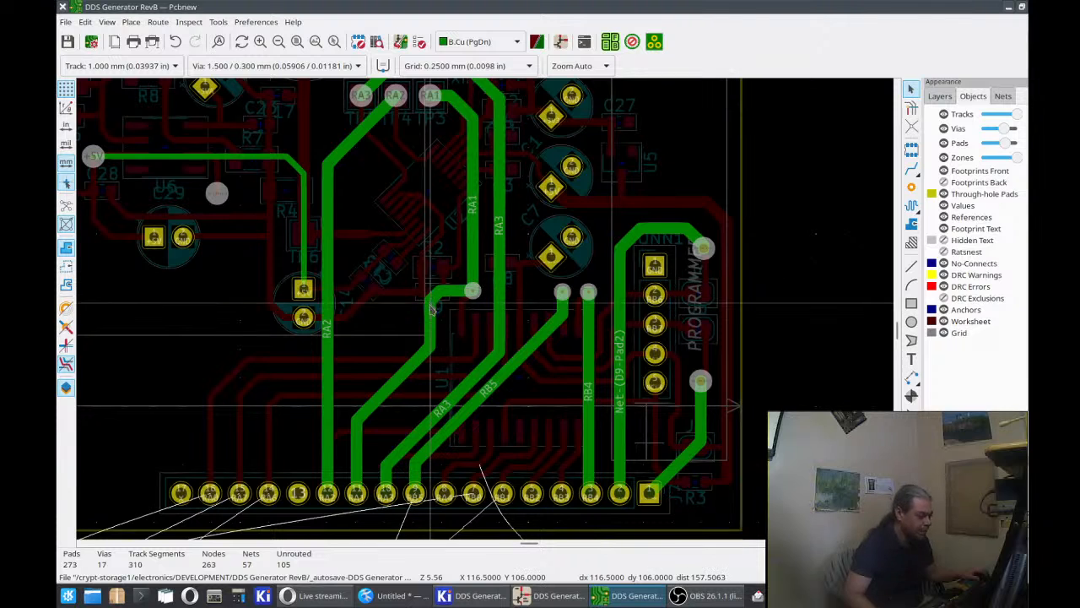
Shift the RA1 diagonal toward RA2 so the track leaves the via horizontally and descends straight to its header pin.
key(d)
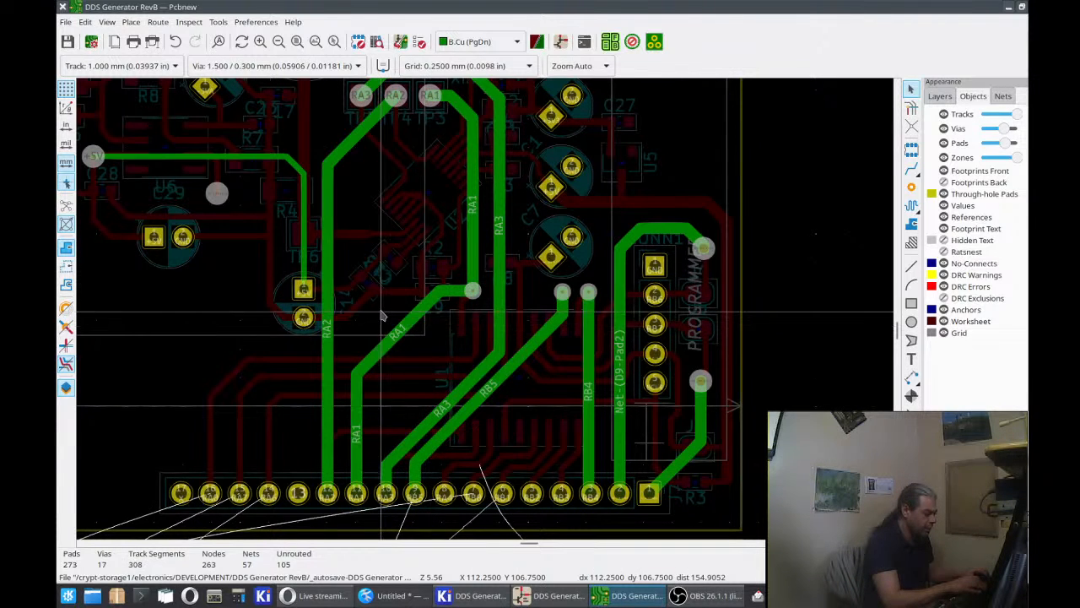
click(396, 333)
key(d)
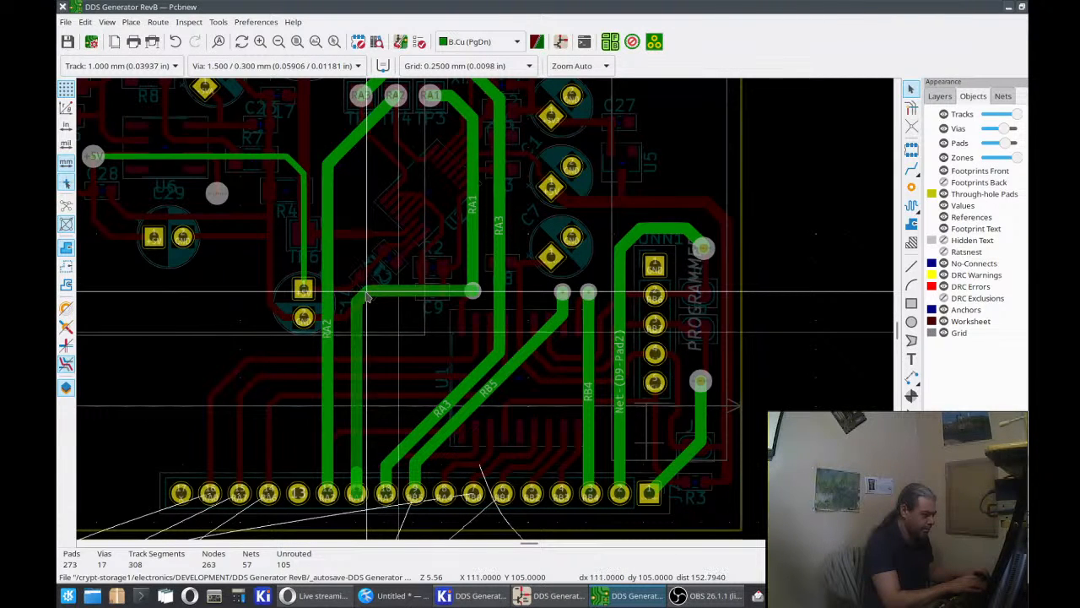
click(367, 297)
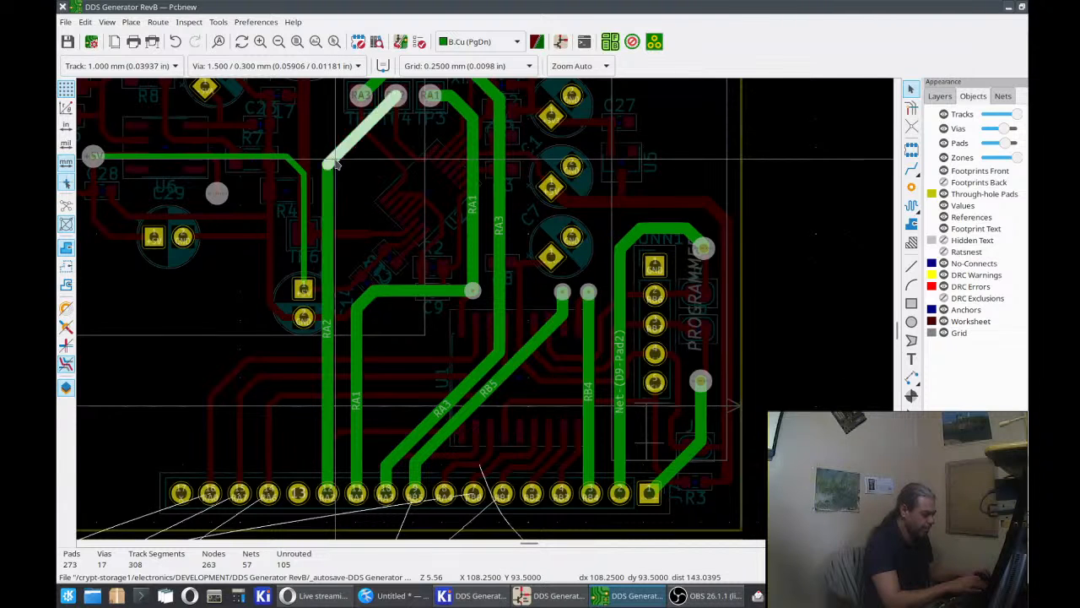
Lower the RA2 and RA1 diagonals so both tracks run closely parallel, with RA1 descending diagonally from its via.
click(355, 275)
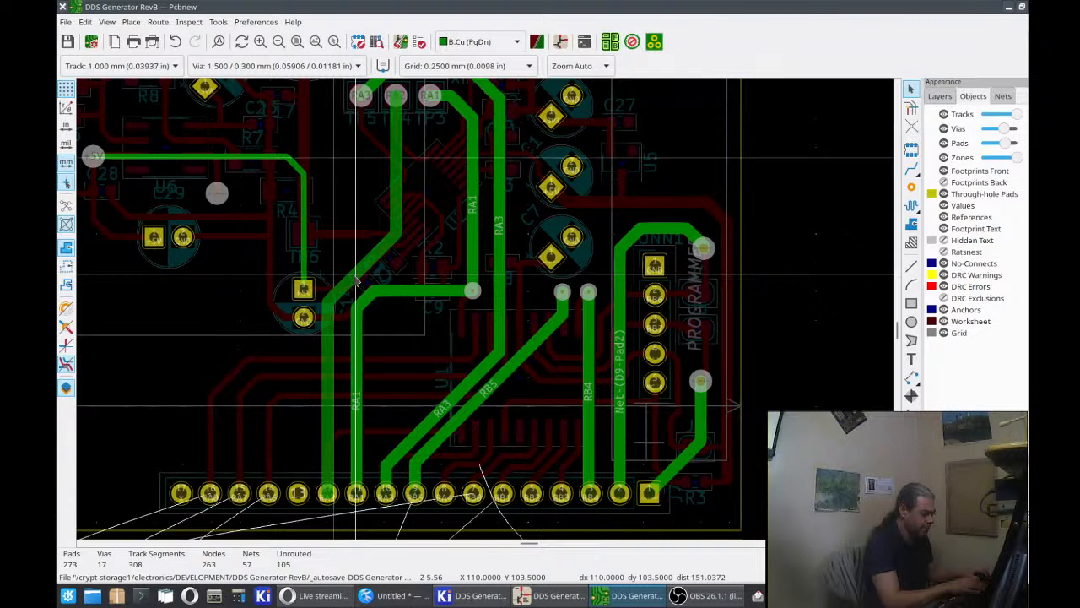
drag(355, 281, 391, 384)
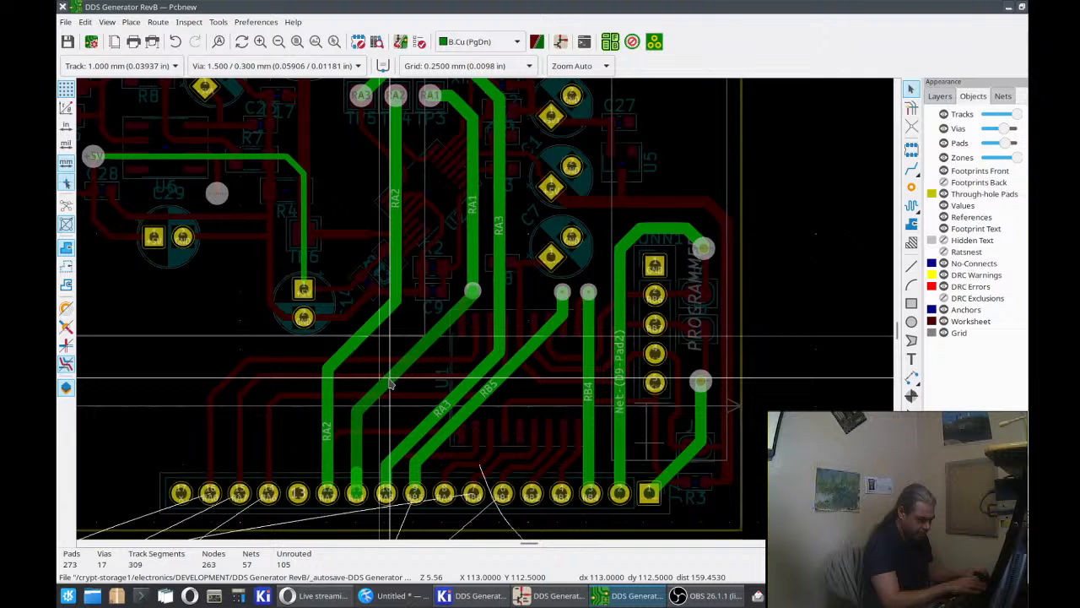
drag(389, 384, 375, 360)
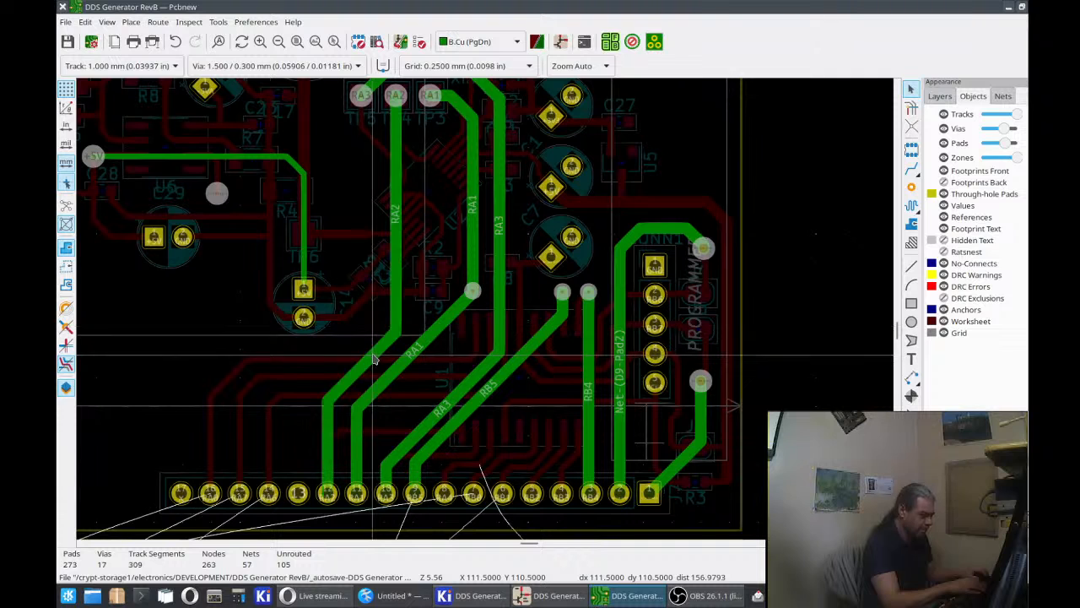
Delete the diagonal RA3 segment on B.Cu that runs beside the RB5 track.
click(445, 402)
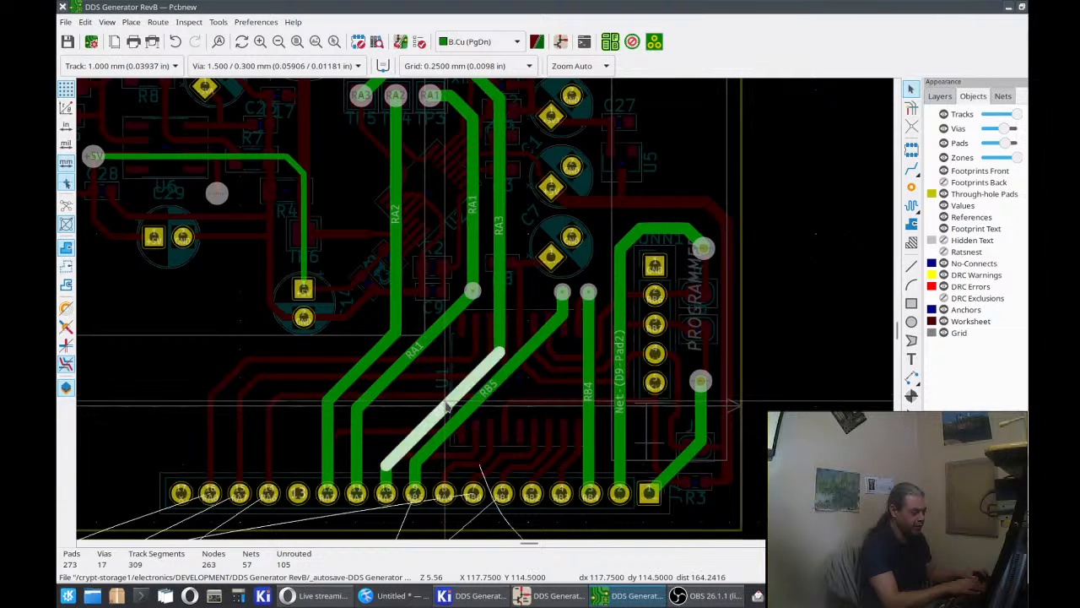
key(Delete)
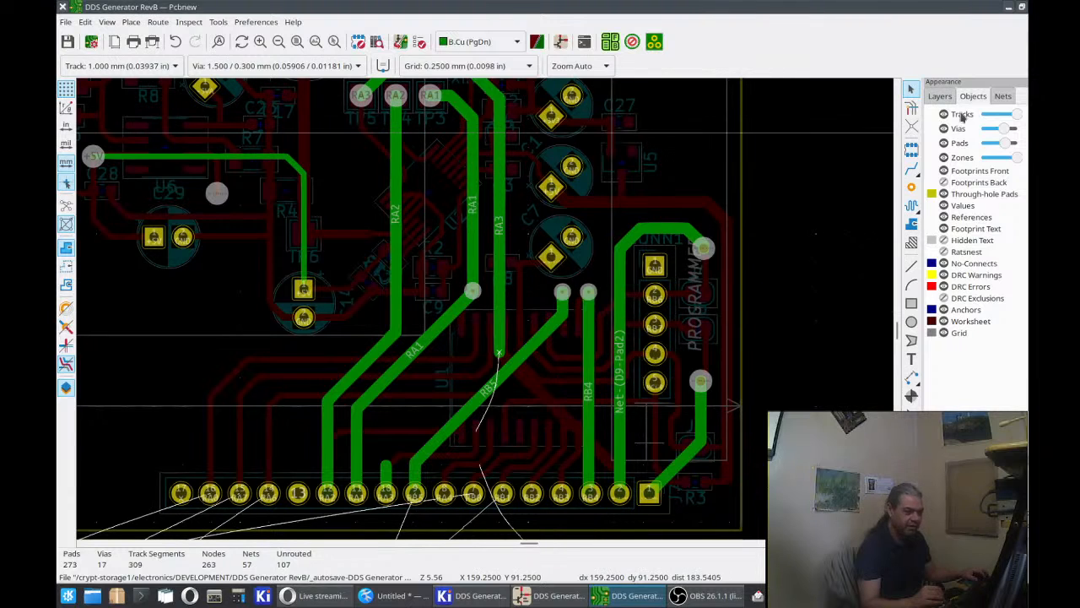
click(912, 169)
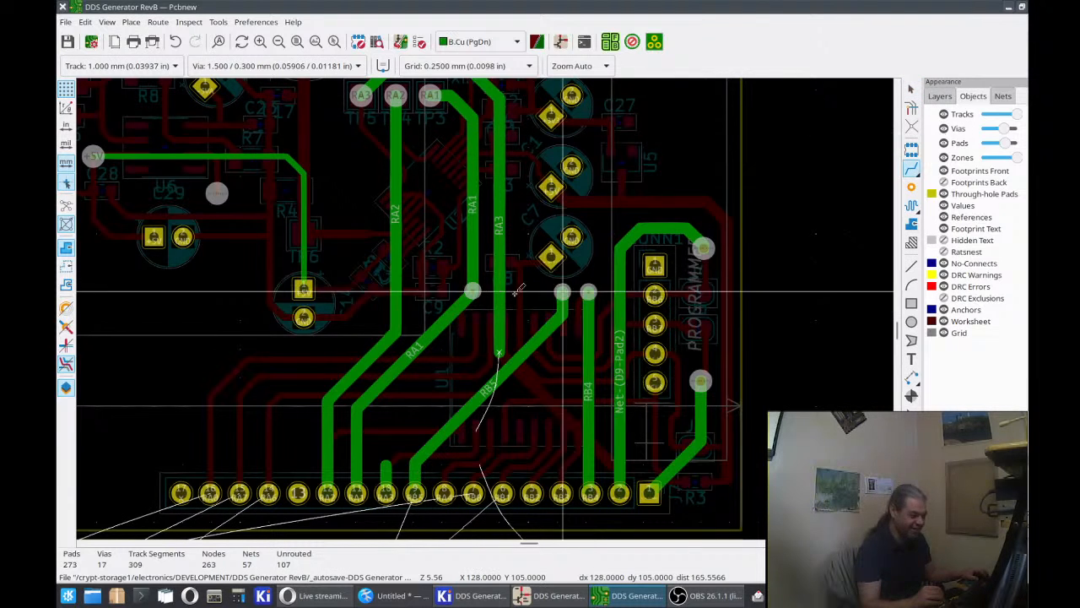
click(500, 348)
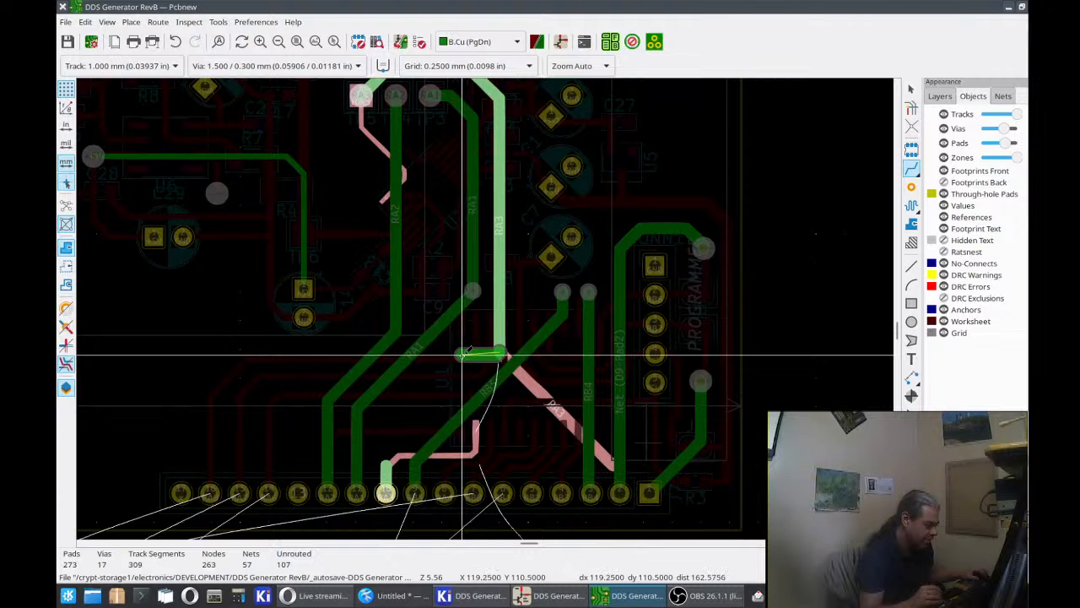
key(Escape)
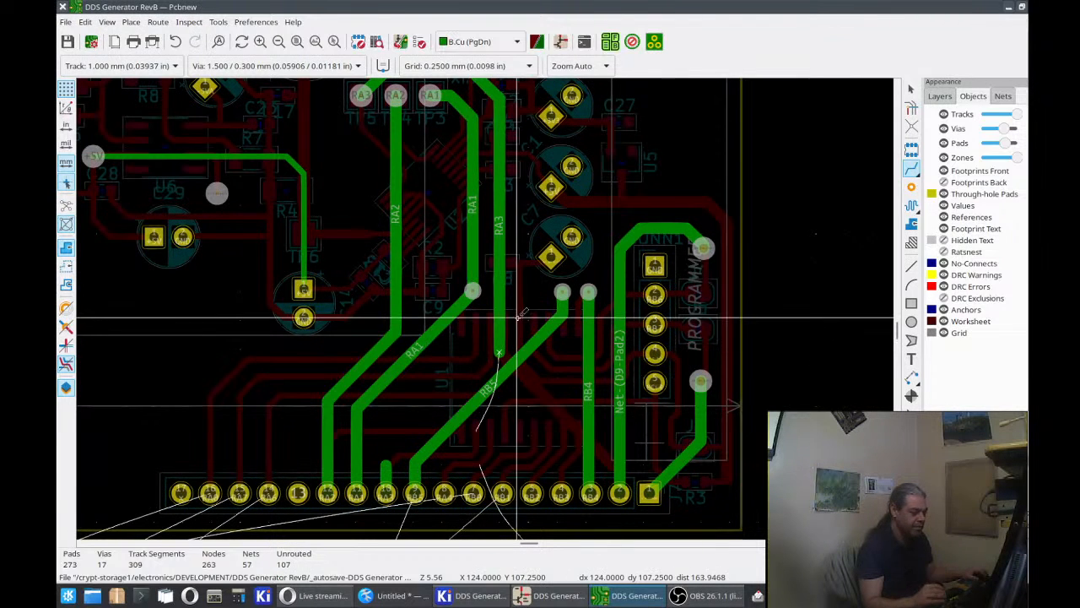
key(Escape)
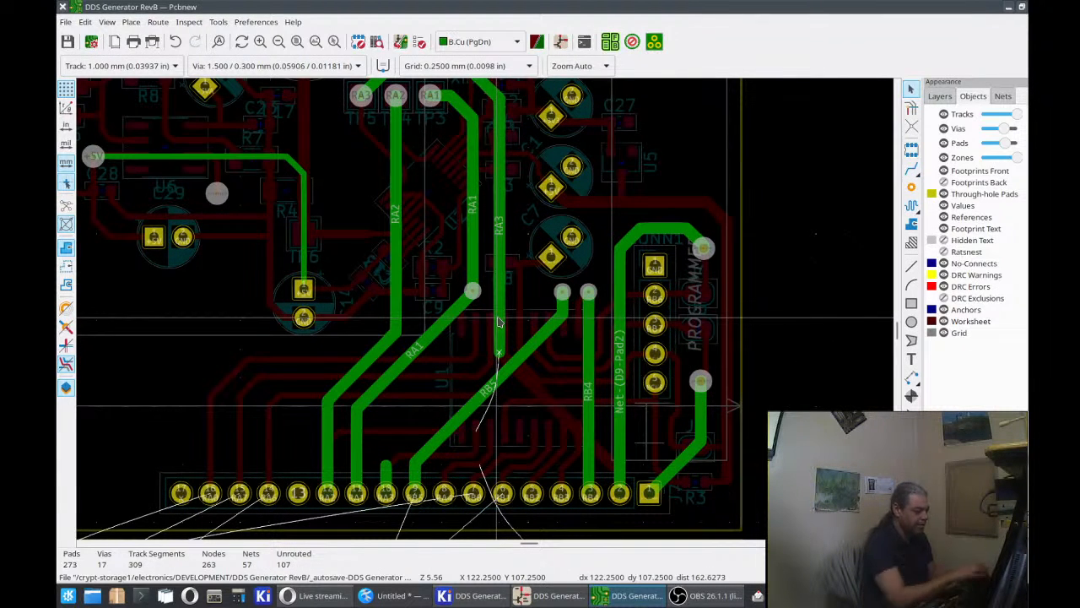
Delete the long vertical RA3 segment on B.Cu and the stray diagonal RA3 track on F.Cu.
key(Delete)
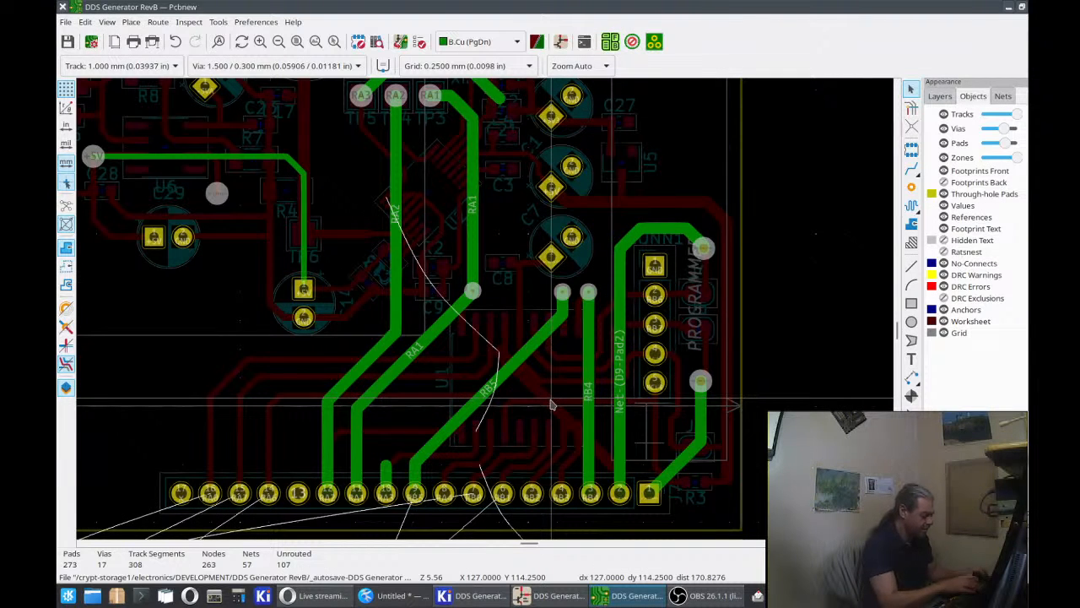
key(Page_Up)
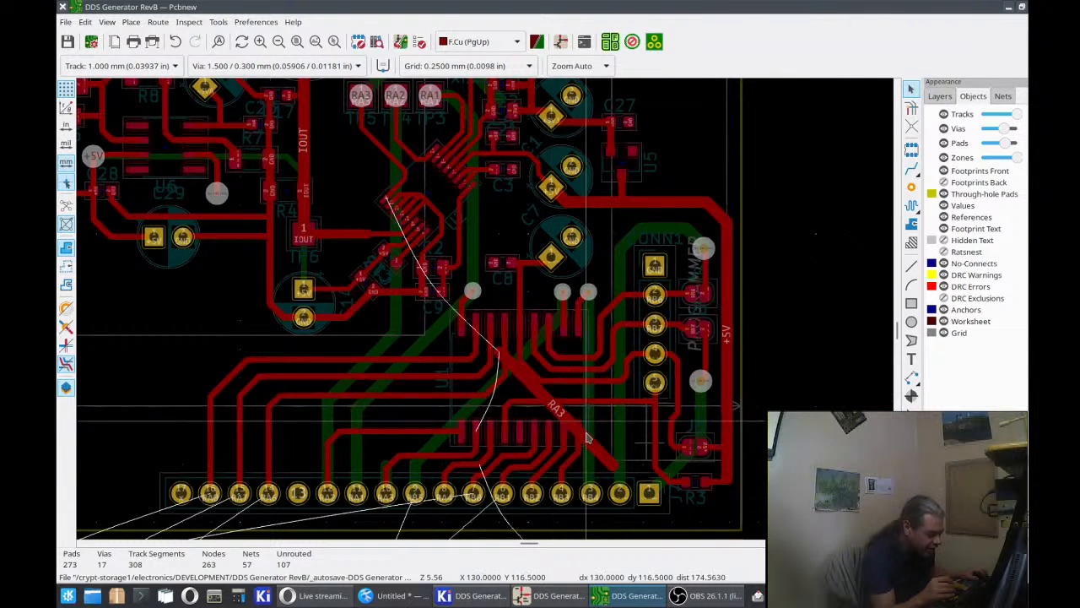
click(599, 453)
key(Delete)
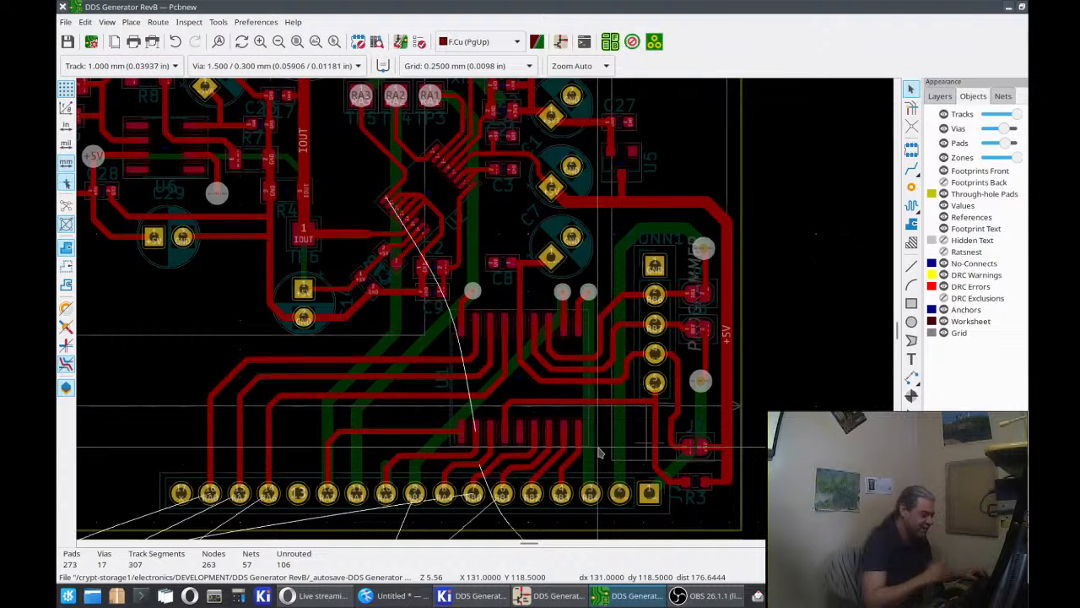
Route RA3 on B.Cu from its header pin alongside the RA1 diagonal and up to the remaining RA3 track near the test points.
key(Page_Down)
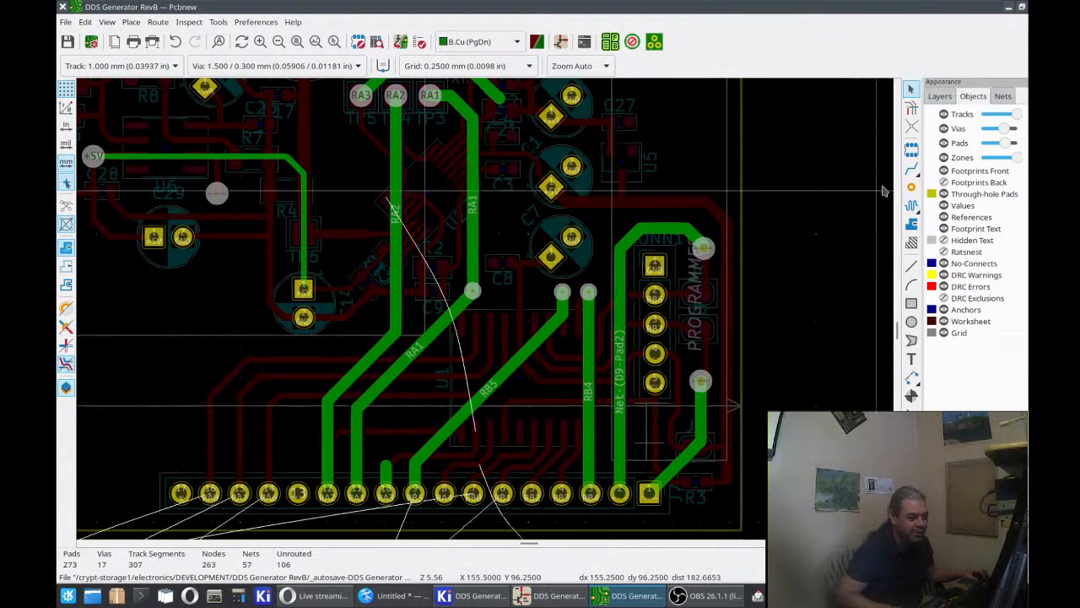
click(911, 169)
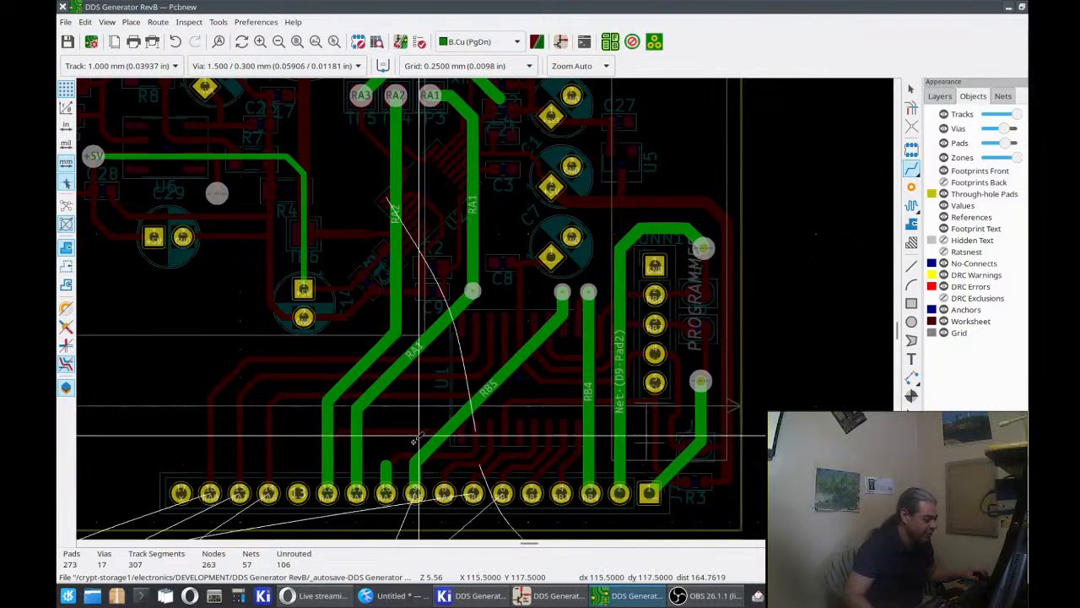
click(386, 492)
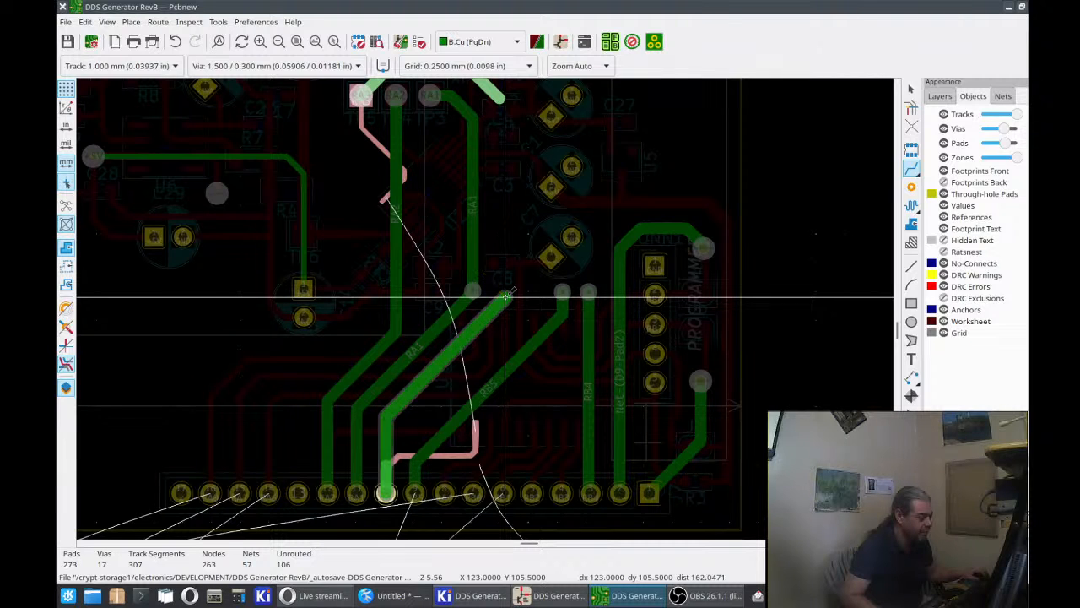
click(507, 295)
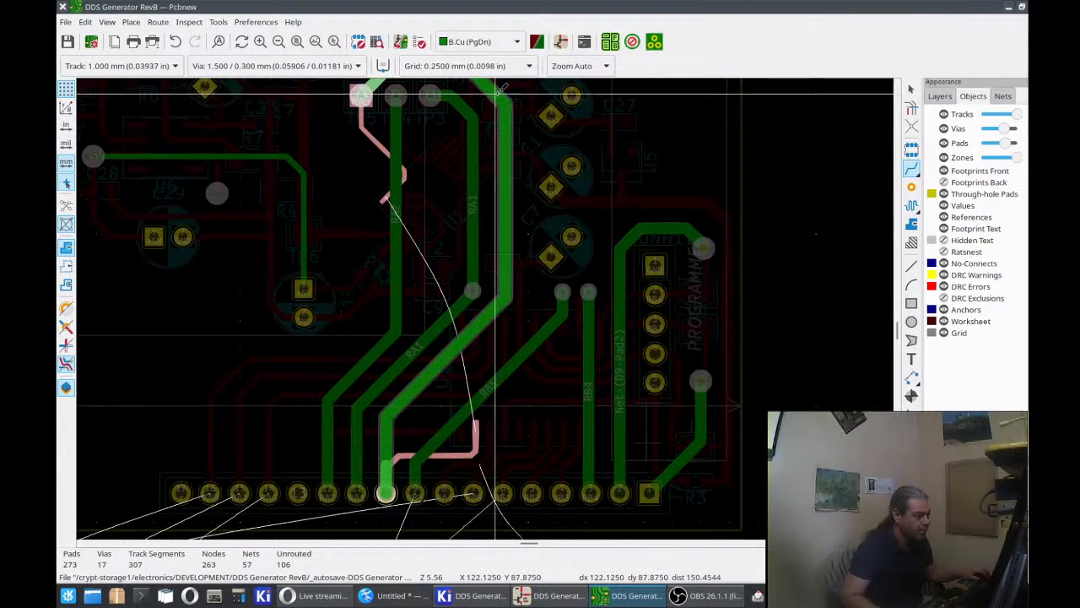
click(500, 100)
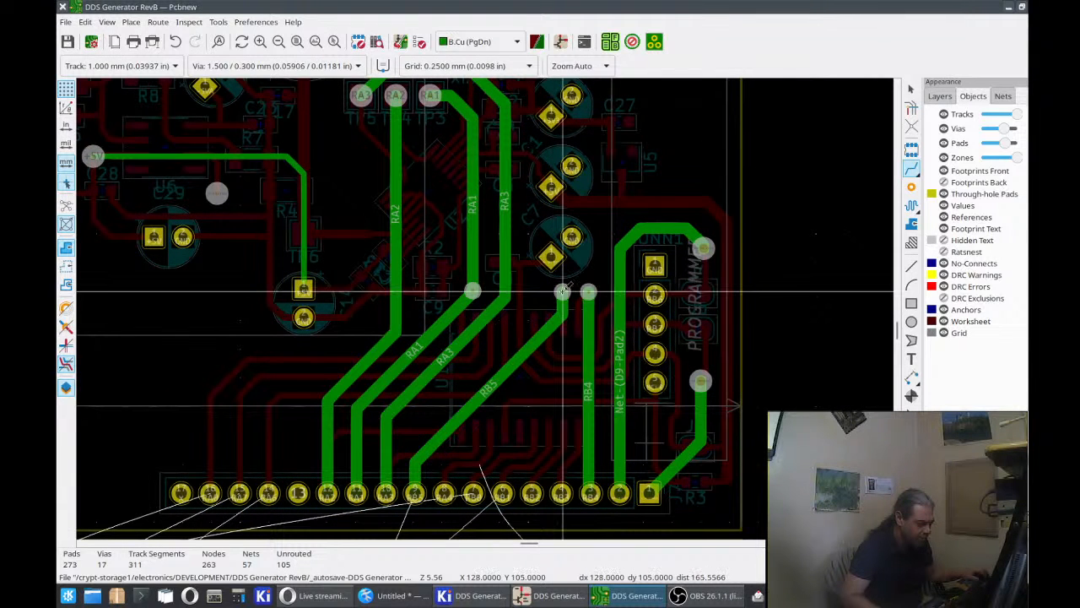
Reroute RB5 on B.Cu from its via to its header pin, with a straight diagonal parallel to the RA3 diagonal.
click(562, 292)
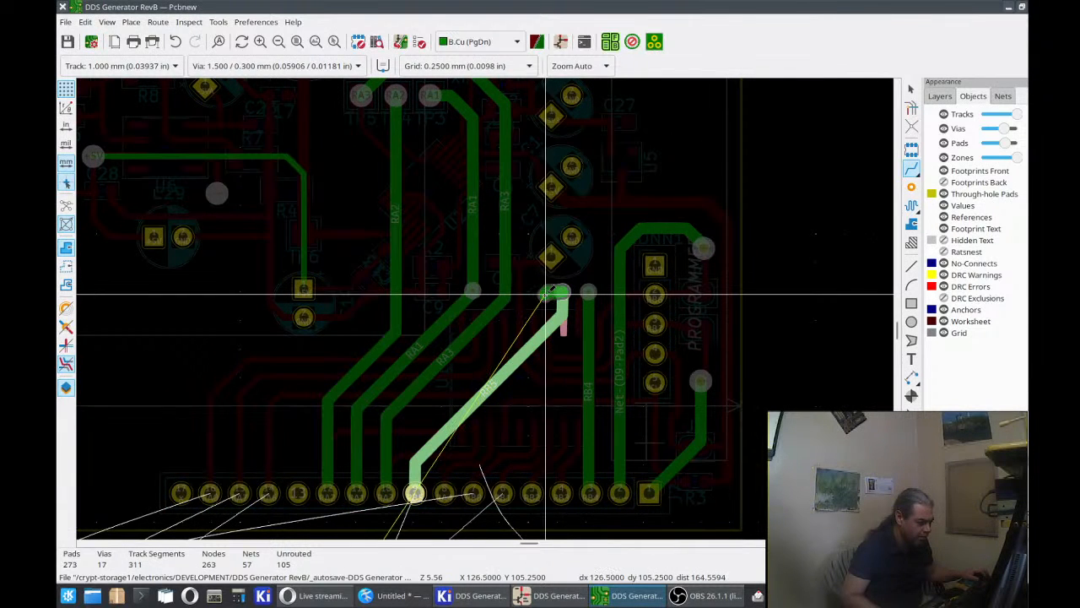
click(498, 384)
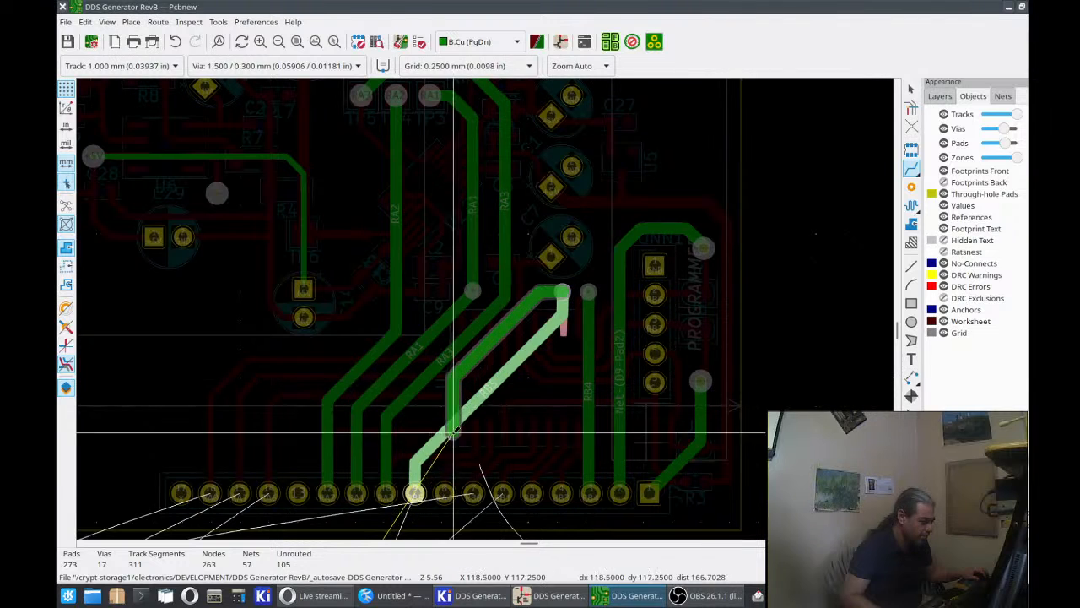
click(414, 492)
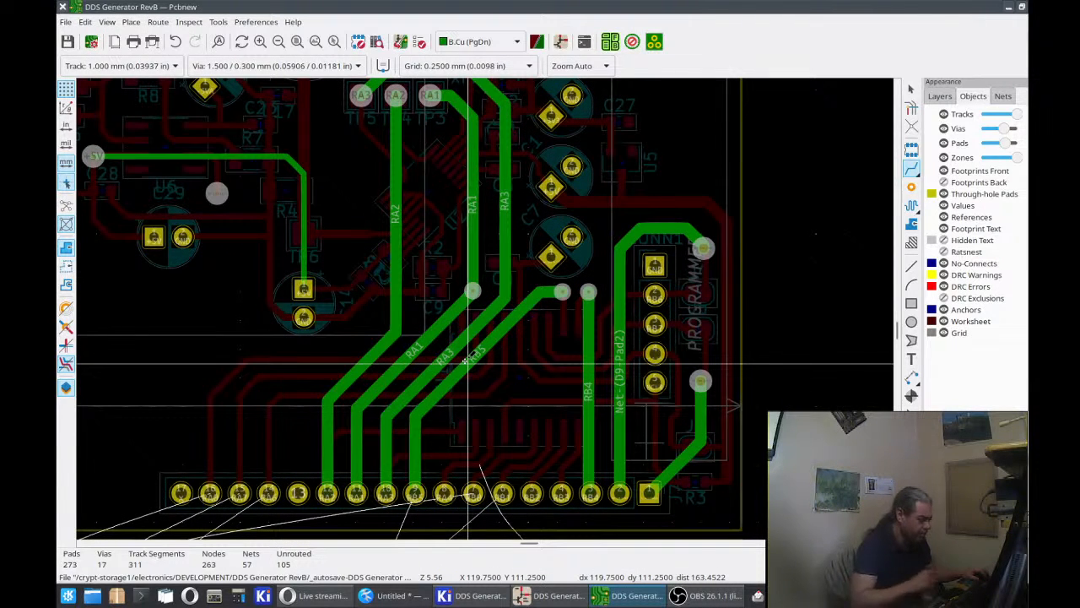
key(d)
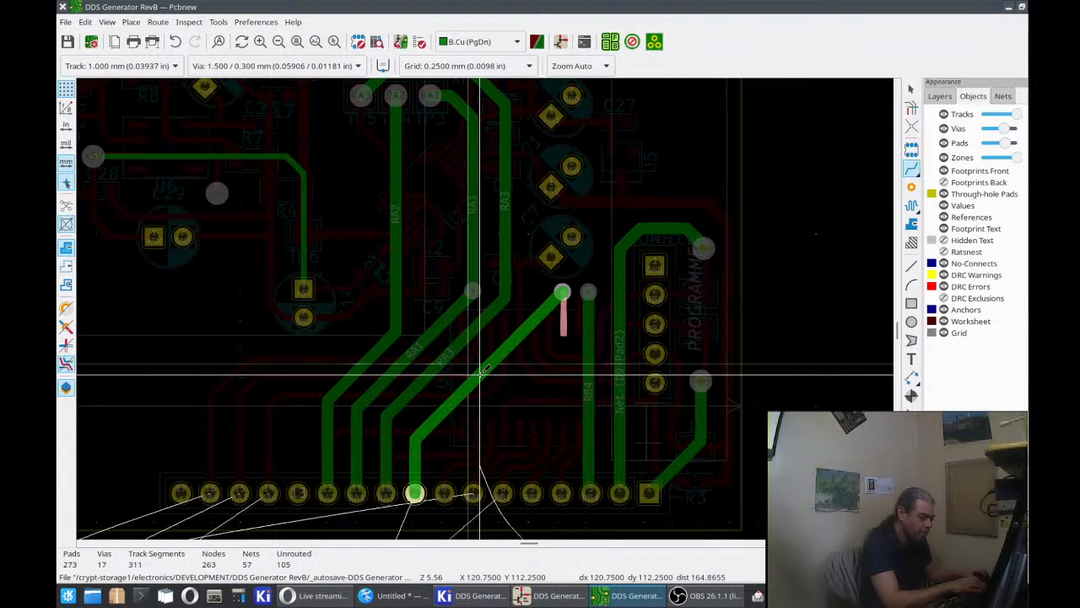
click(484, 370)
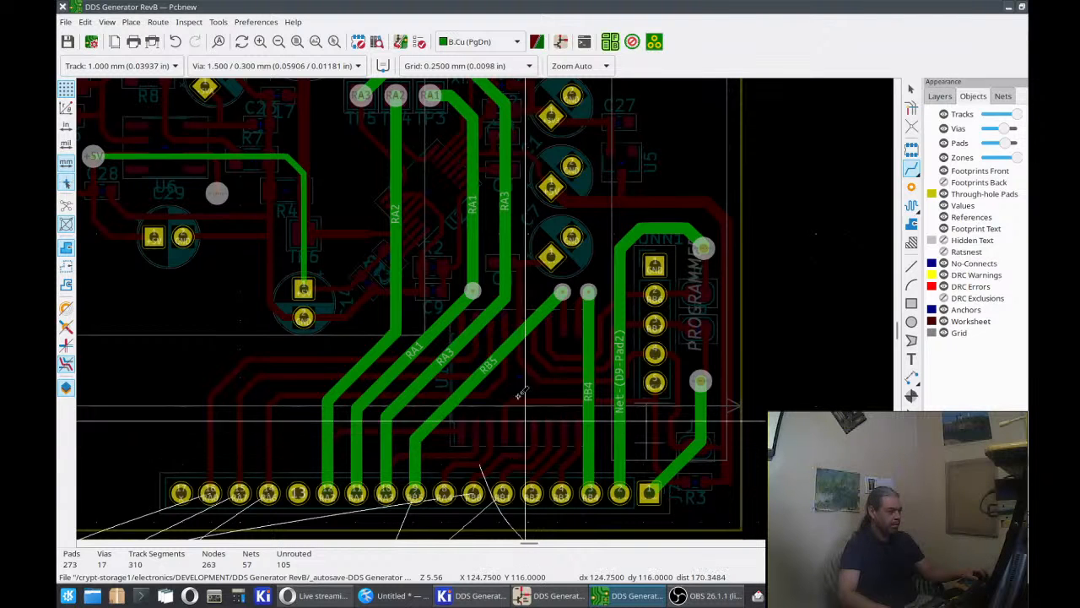
Move the vertical RA2 segment on B.Cu alongside RA1 and reroute its upper end as a jog below the RA2 test point.
click(401, 287)
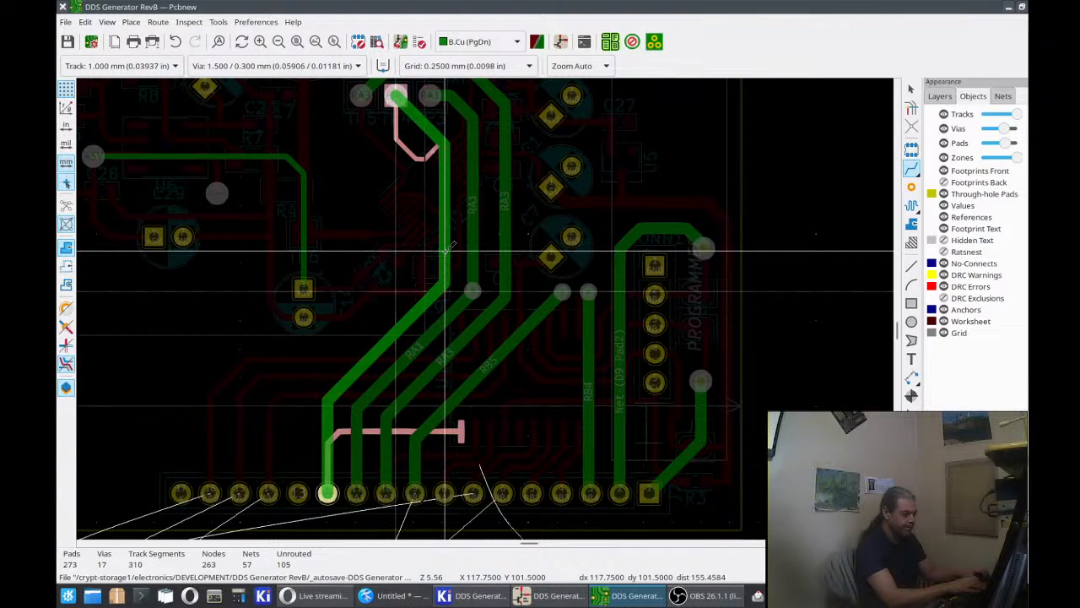
click(446, 249)
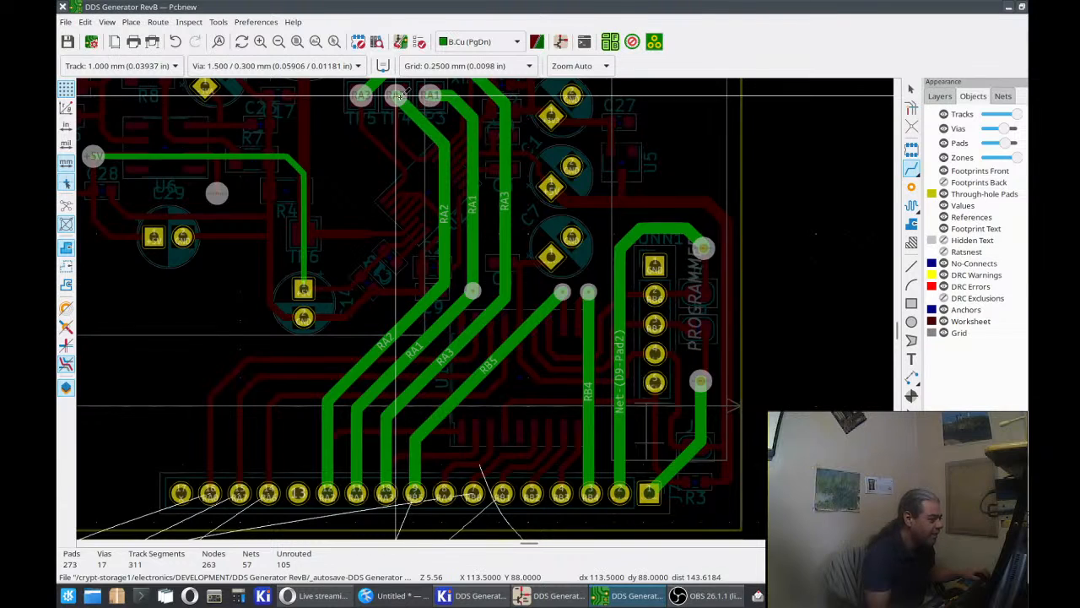
click(411, 125)
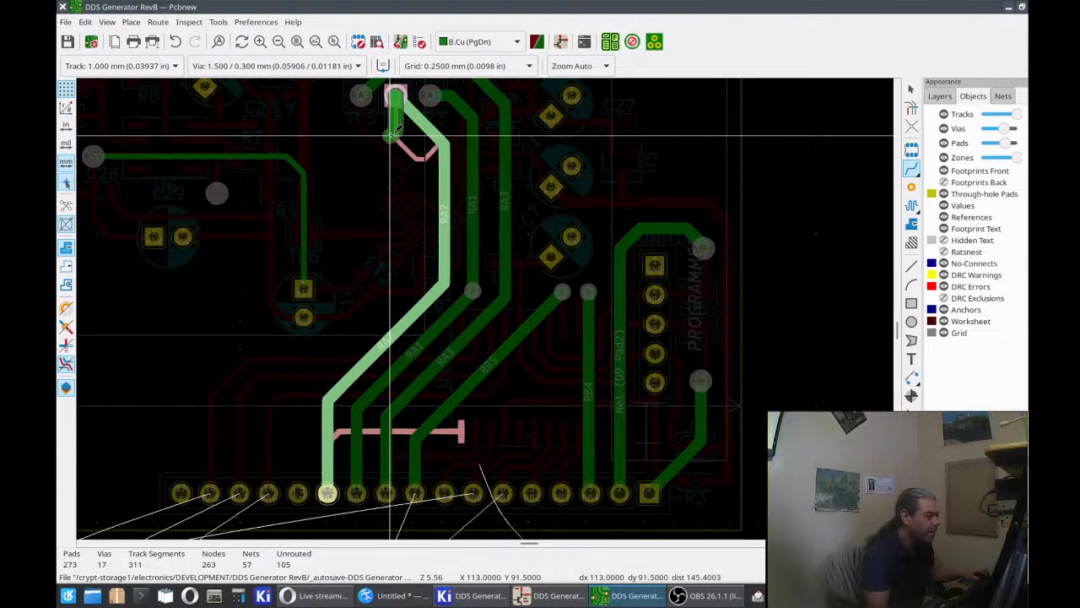
click(445, 151)
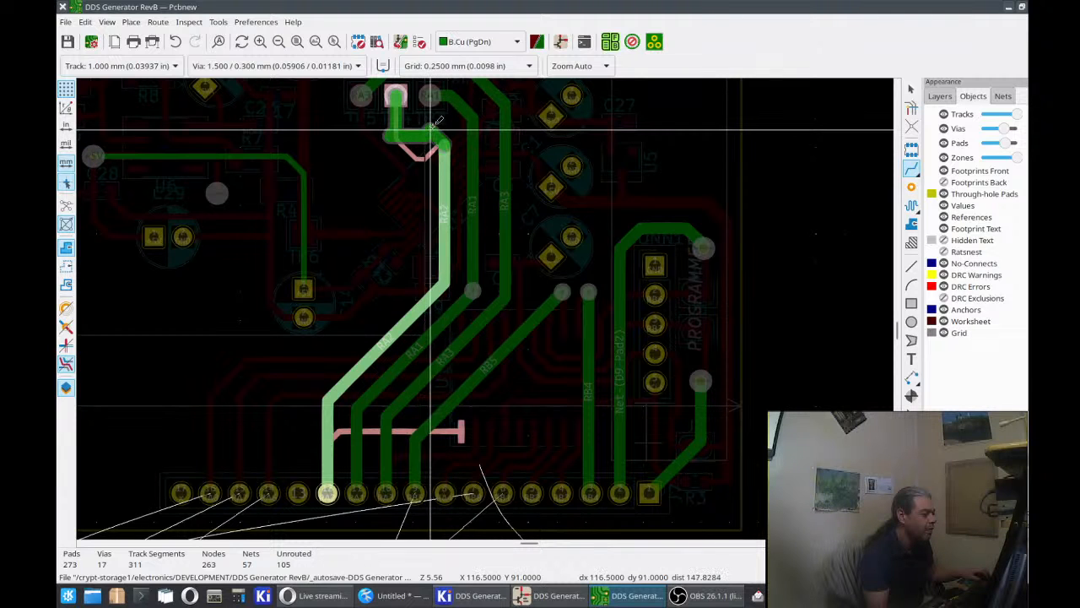
click(431, 129)
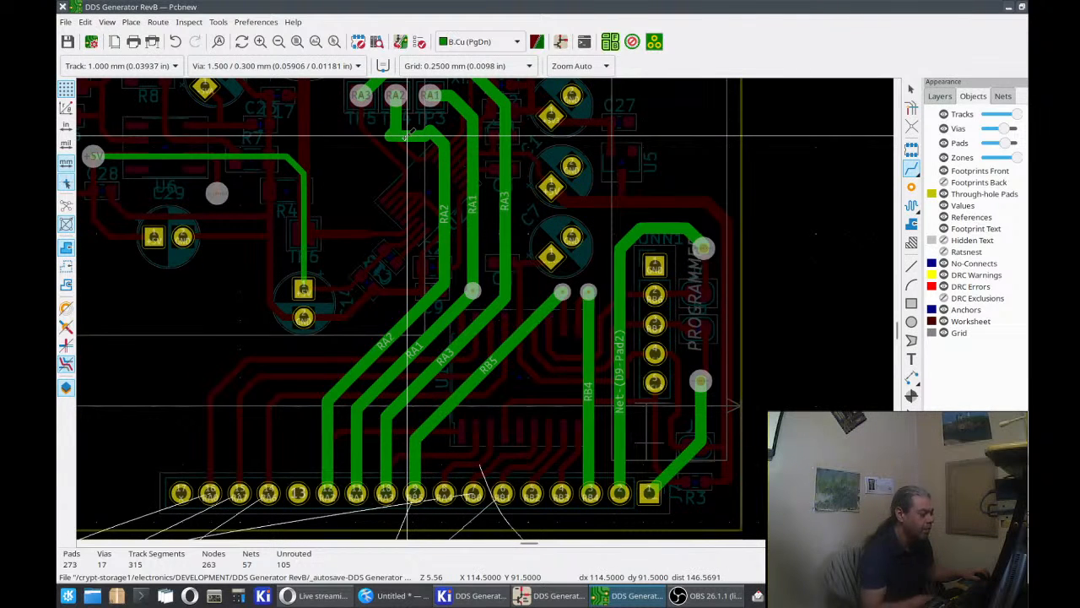
Delete the uneven RA2 jog pieces and rejoin the track with a diagonal from below its test point to the vertical run.
key(Escape)
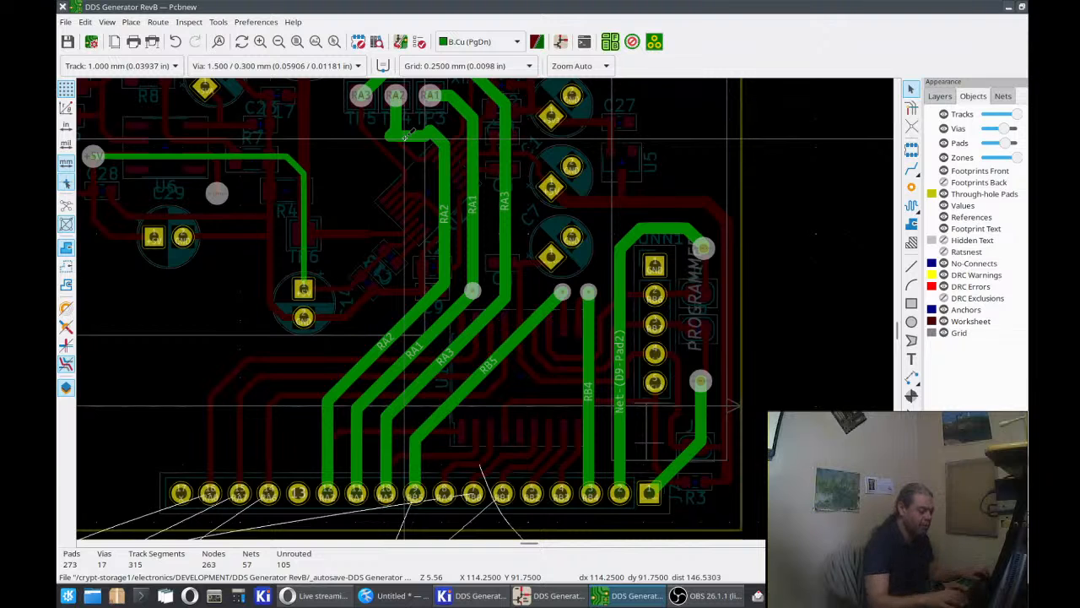
key(Delete)
key(Delete)
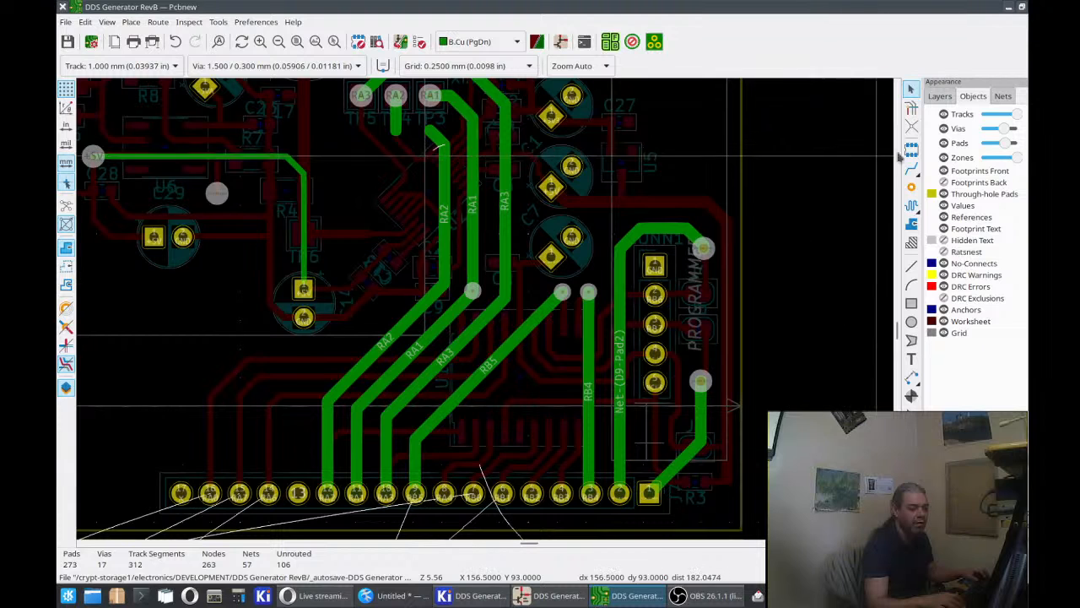
click(912, 169)
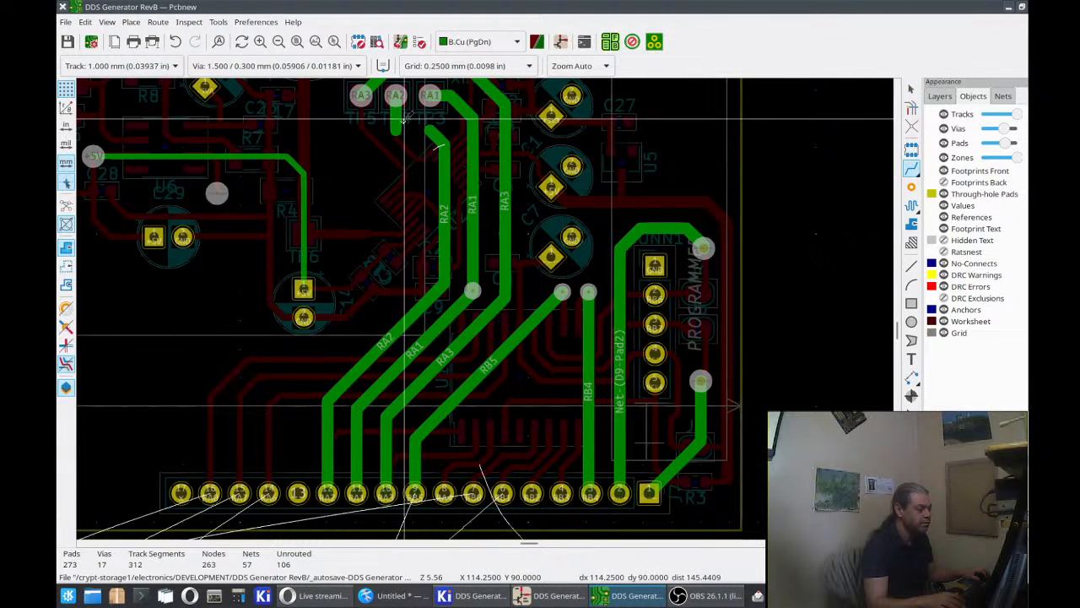
click(397, 119)
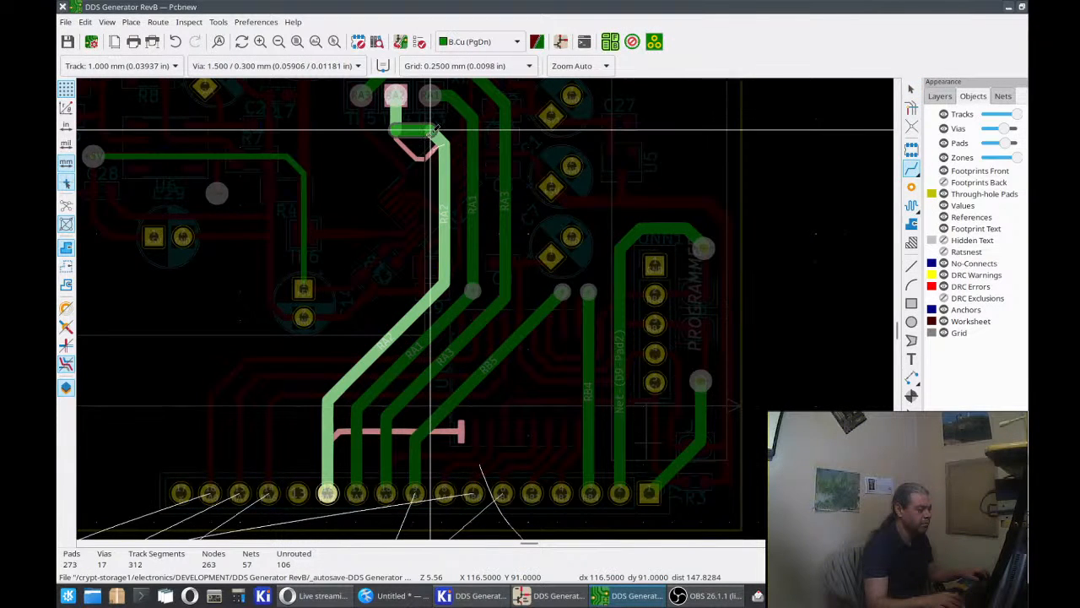
click(432, 129)
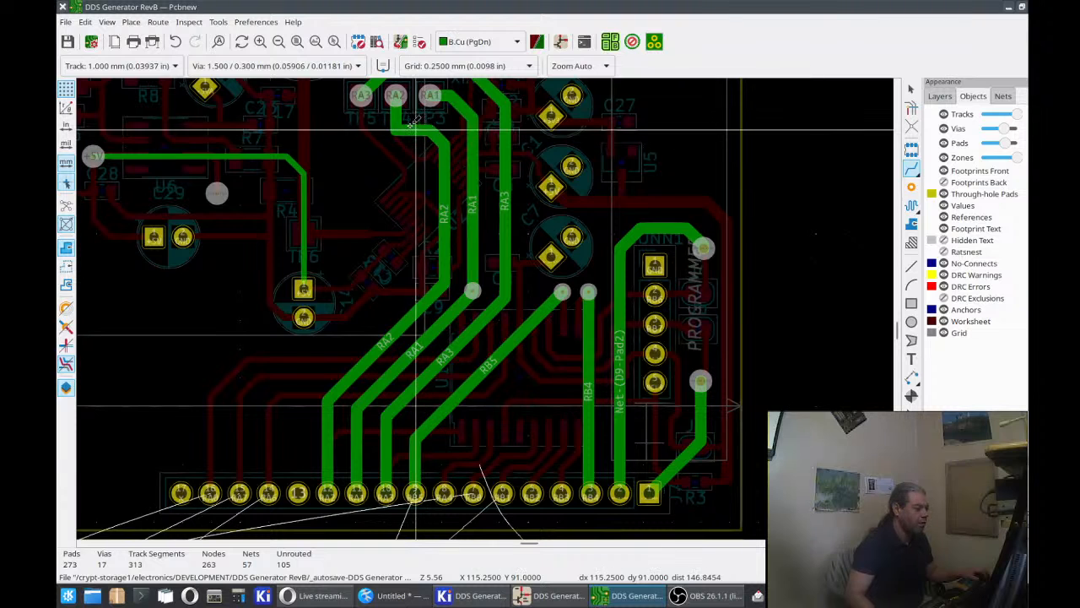
click(414, 120)
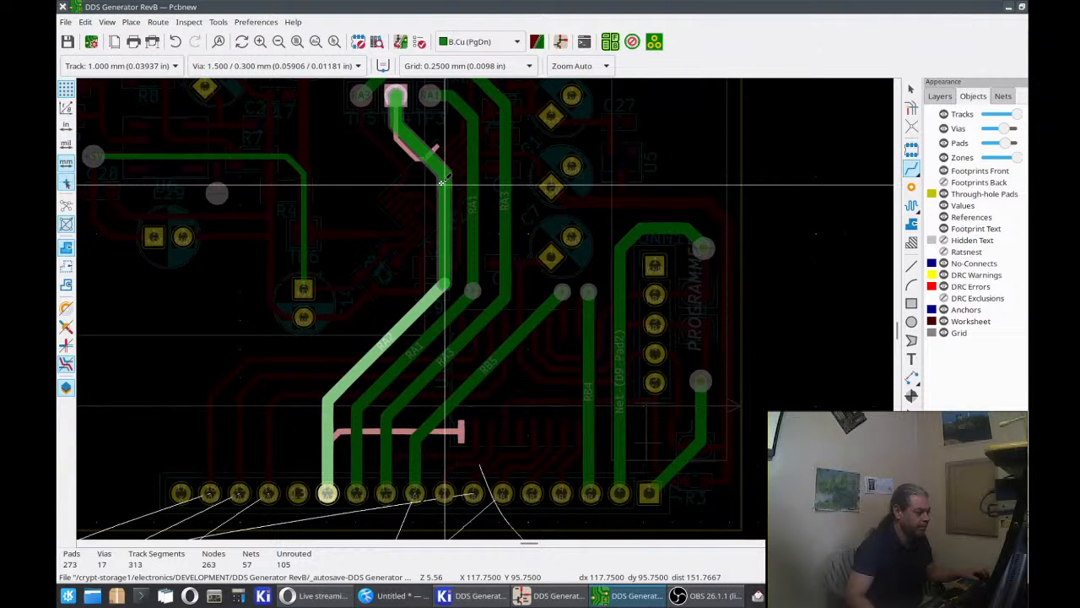
key(Escape)
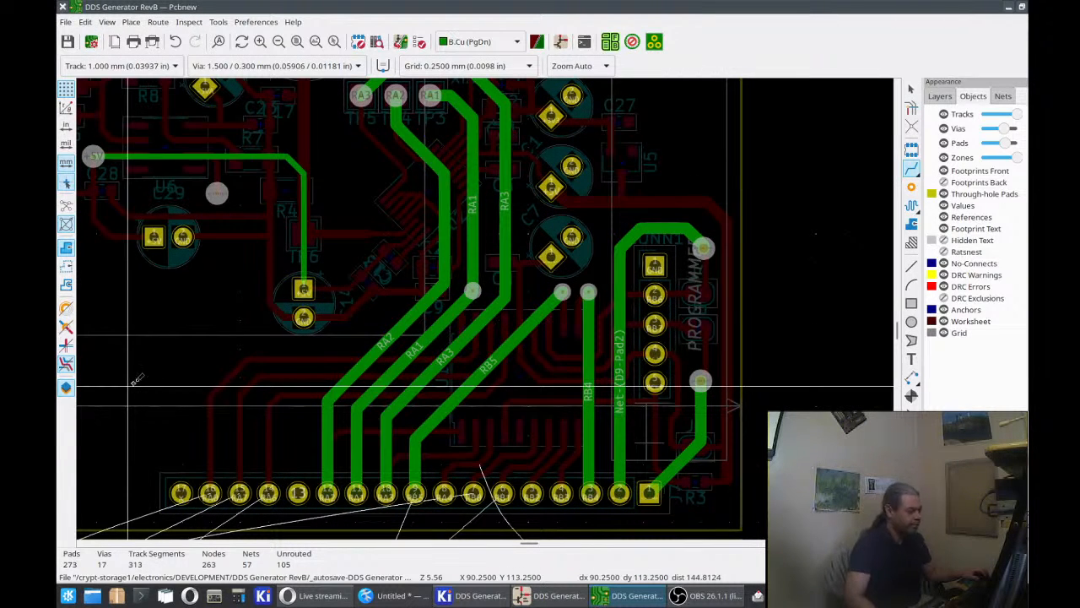
Reroute the upper ends of RA1 and RA3 on B.Cu from their test points, with parallel diagonals into their vertical runs.
click(431, 96)
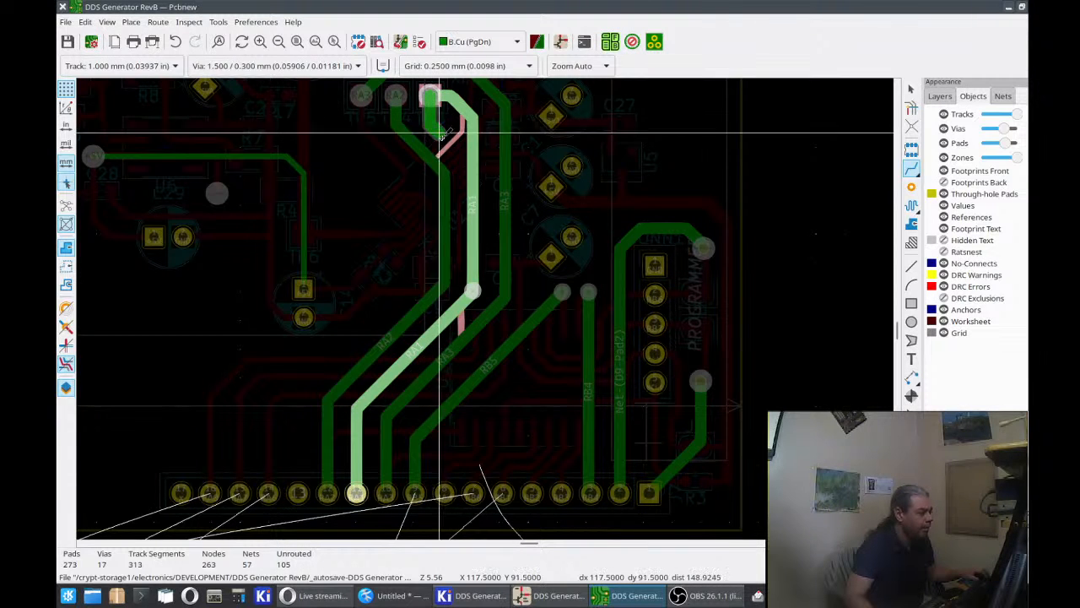
click(475, 166)
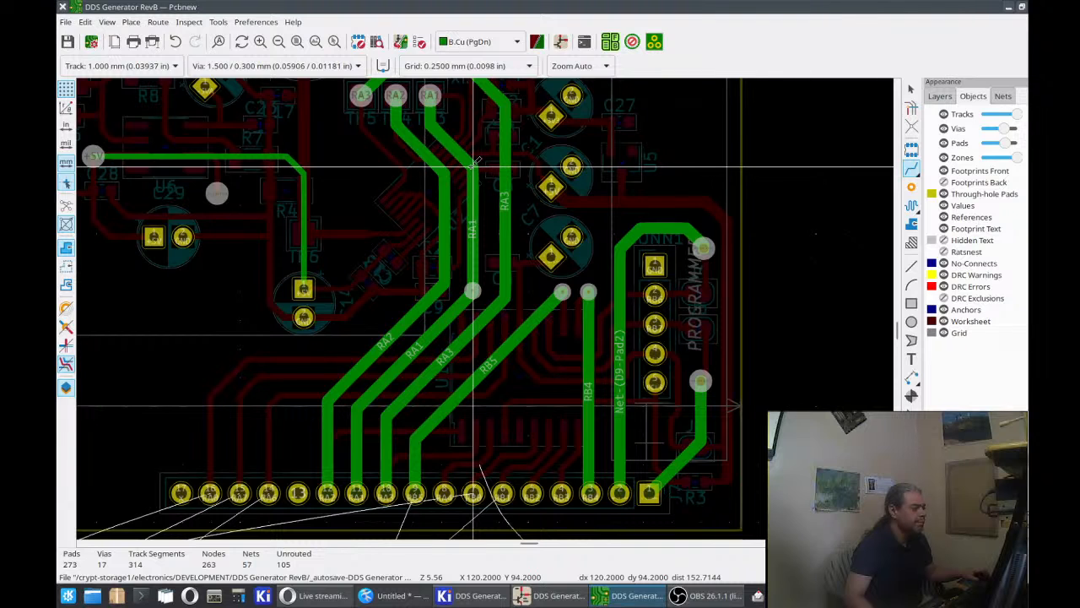
middle_drag(475, 163, 477, 217)
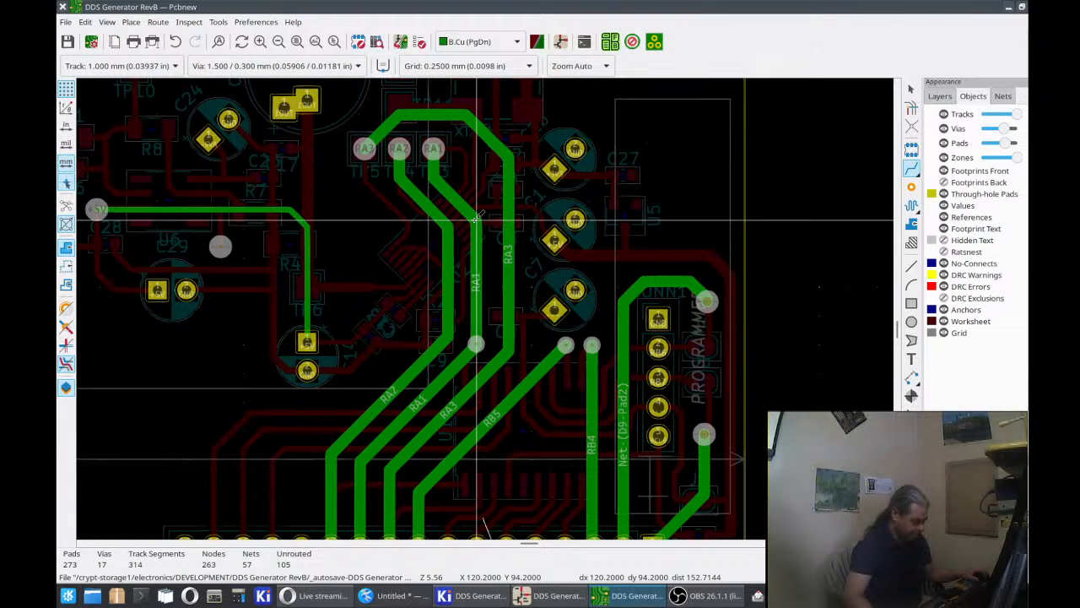
click(365, 149)
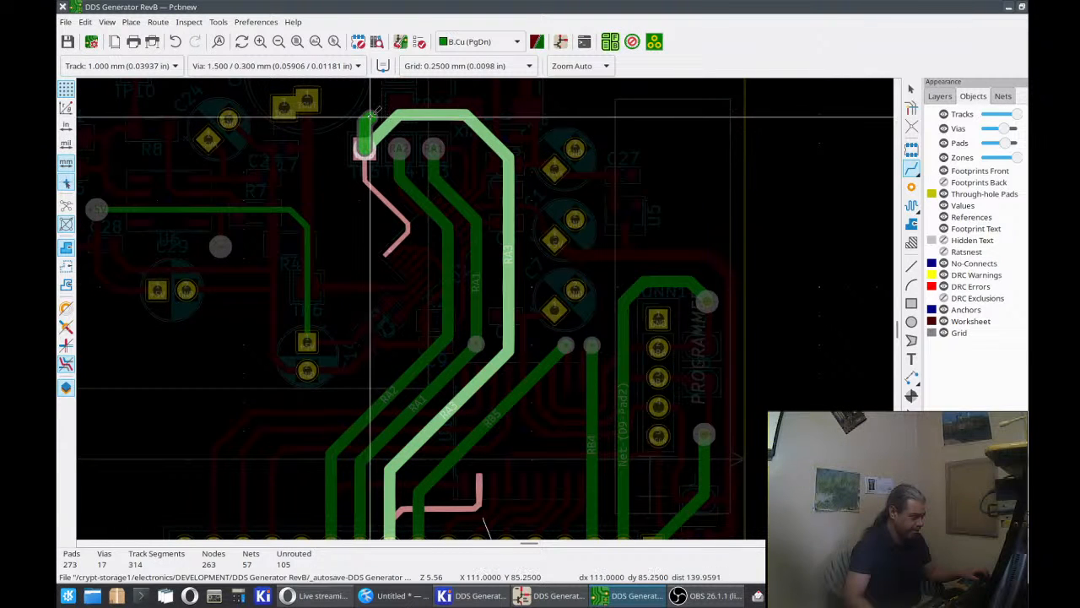
click(465, 112)
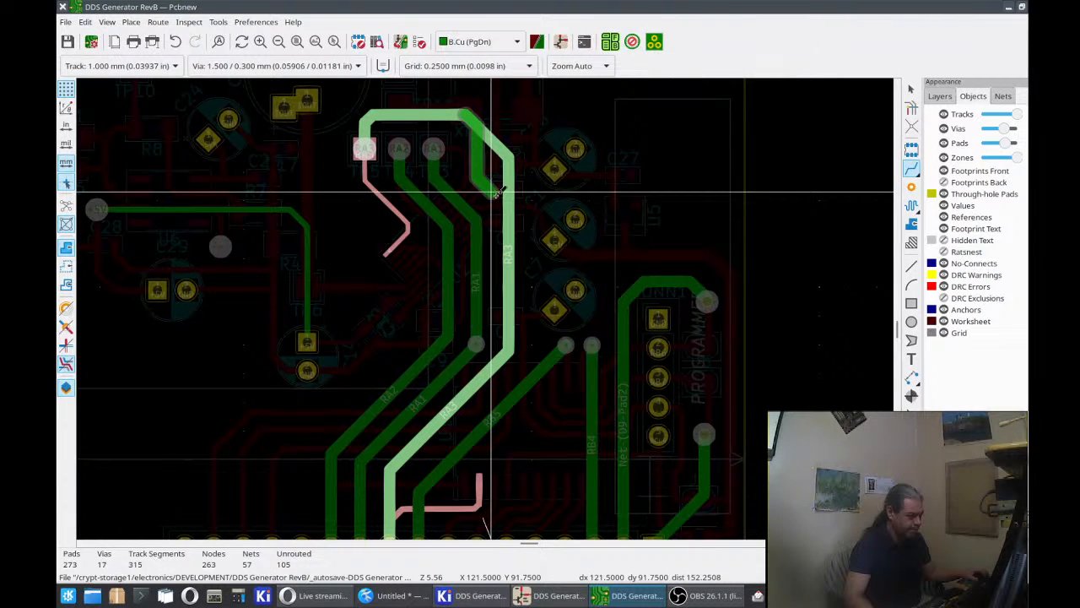
click(508, 216)
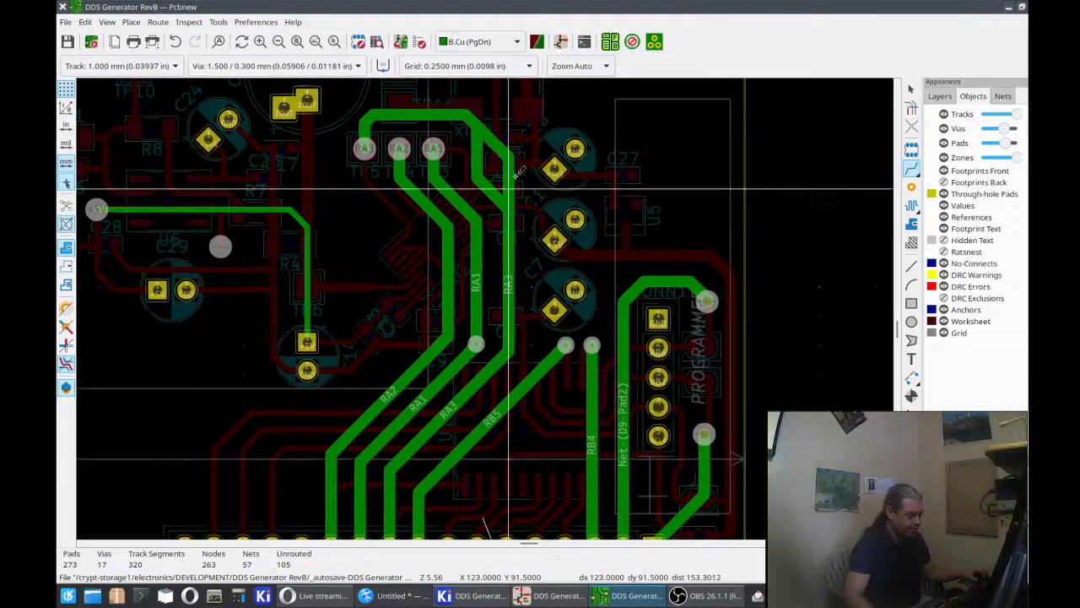
Delete the redundant old RA3 corner segments beside the new diagonal on B.Cu.
click(910, 93)
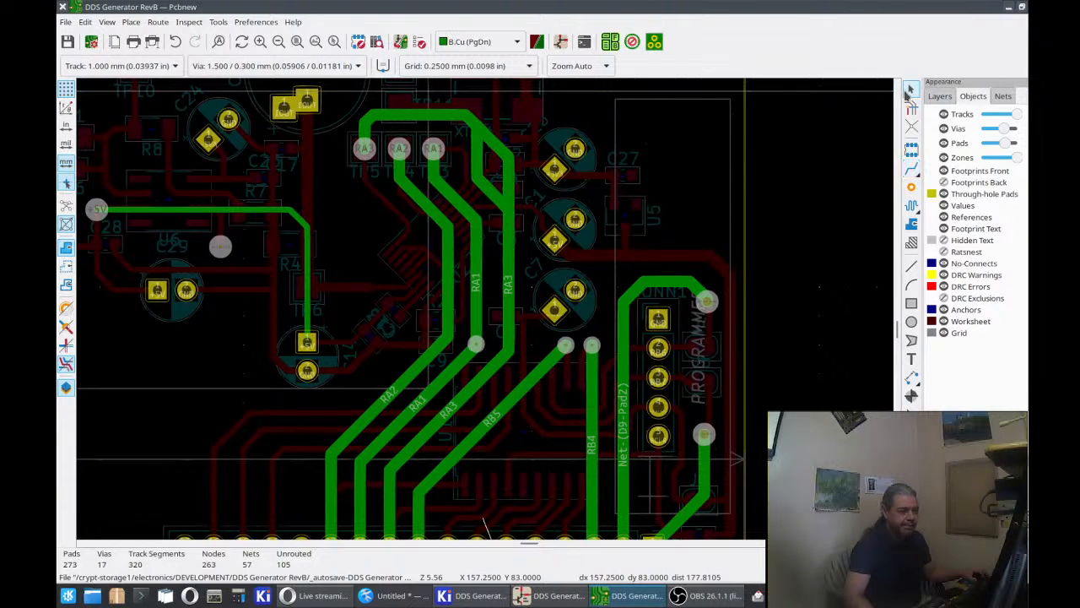
key(Delete)
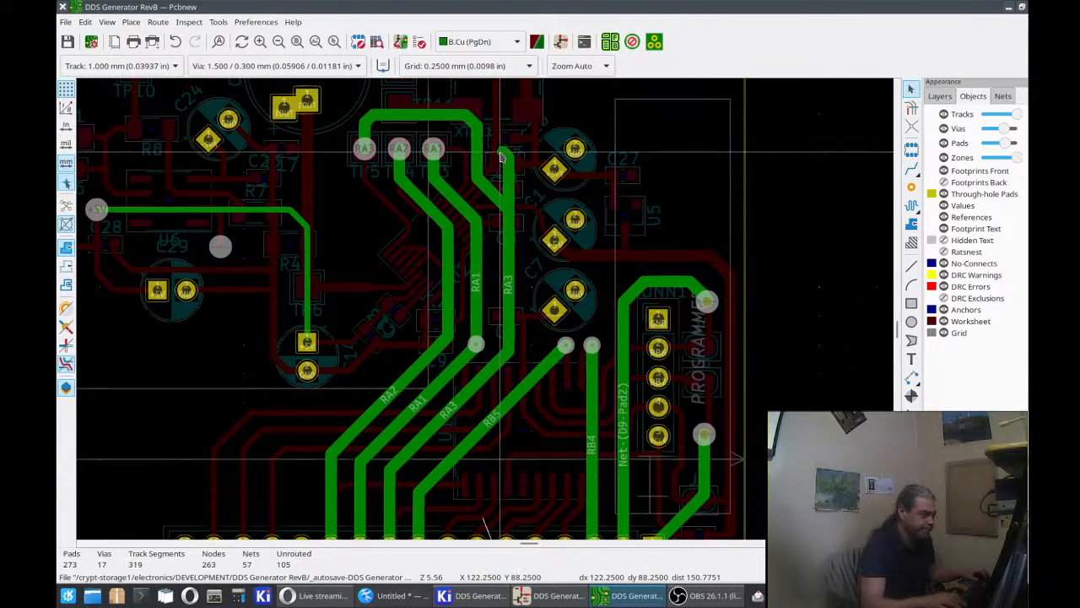
key(Delete)
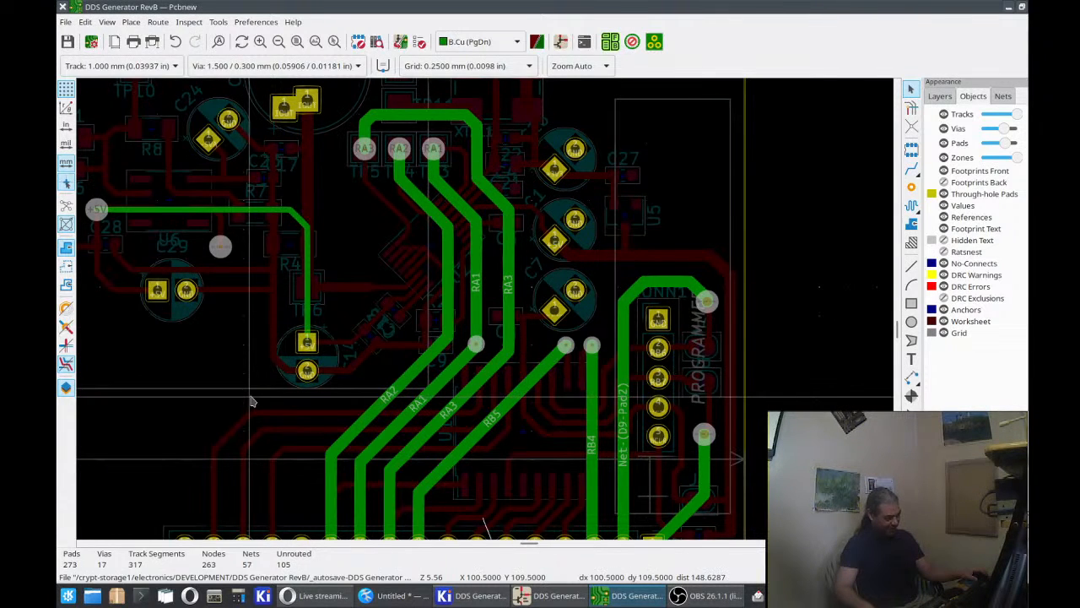
On F.Cu, shift the GND segment that links pins 10 to 13 of the angled IC outward, closer to the RA3 track.
middle_drag(258, 400, 342, 390)
scroll(342, 388, down, 2)
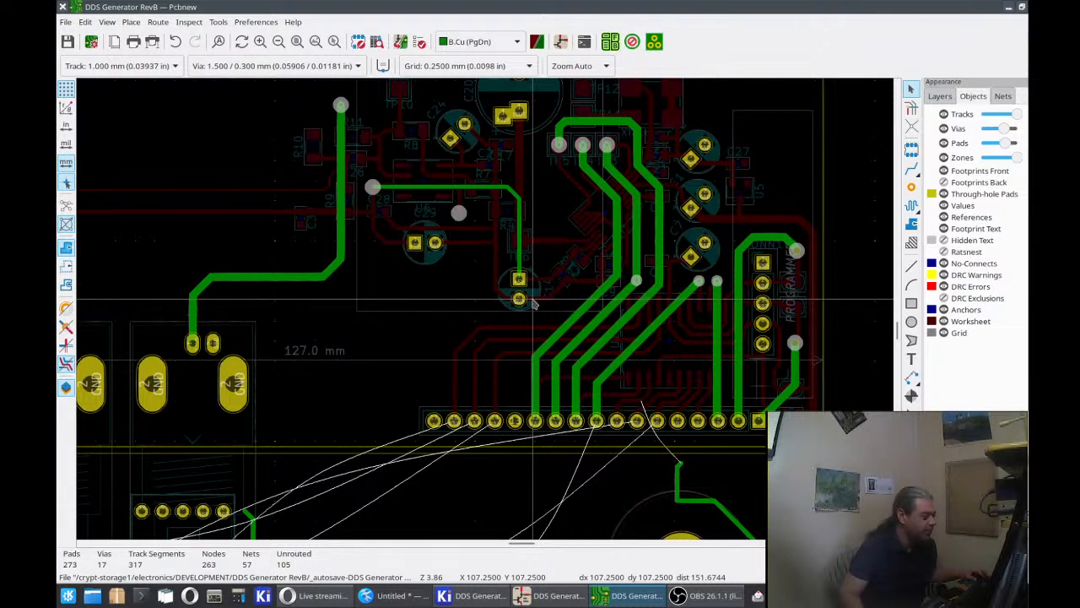
key(Page_Up)
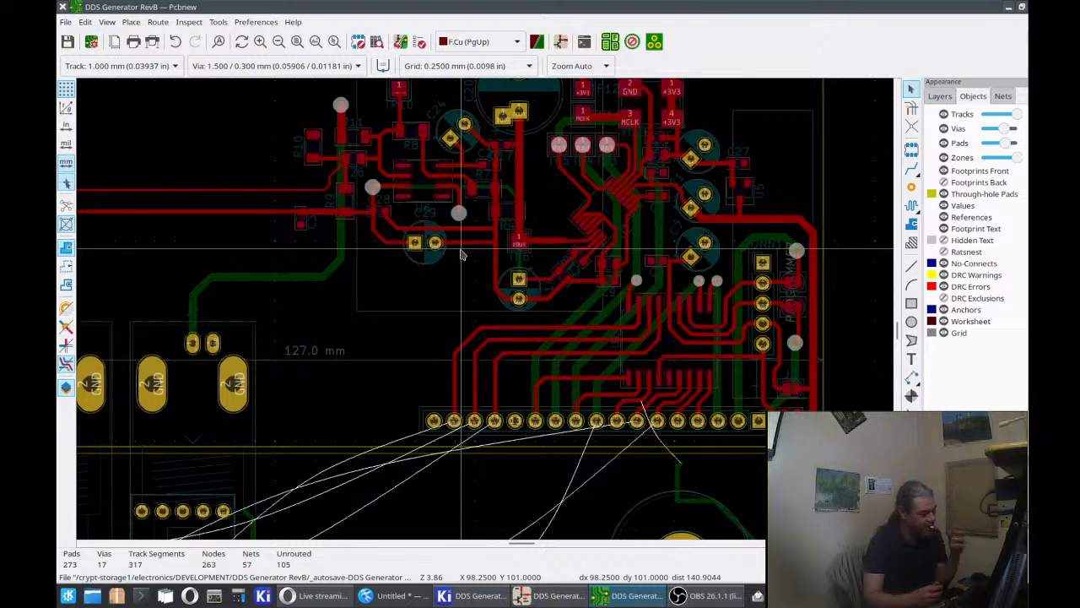
scroll(592, 223, up, 2)
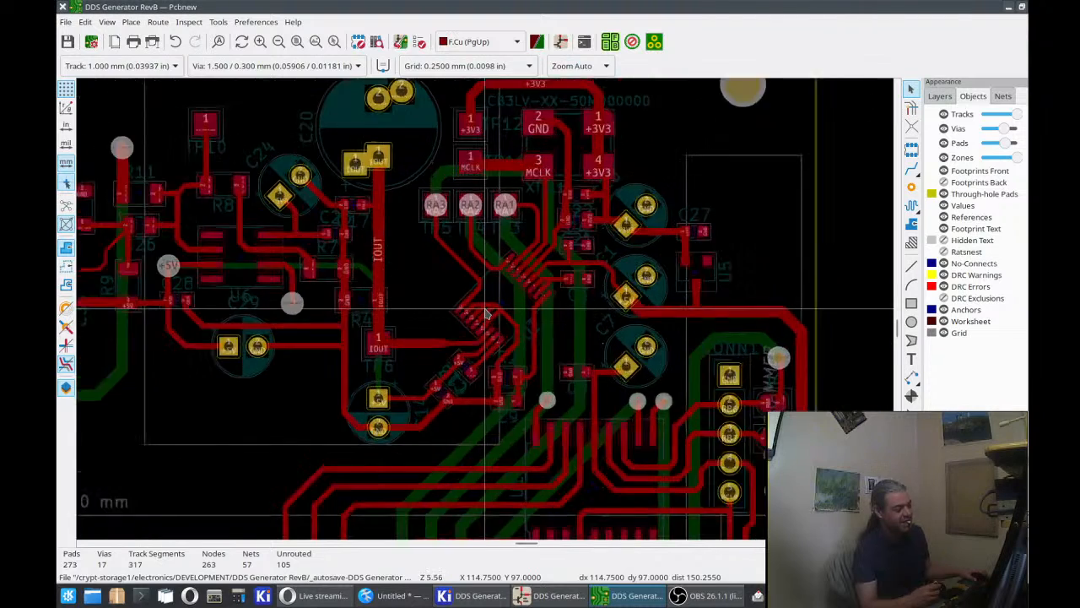
scroll(486, 314, up, 5)
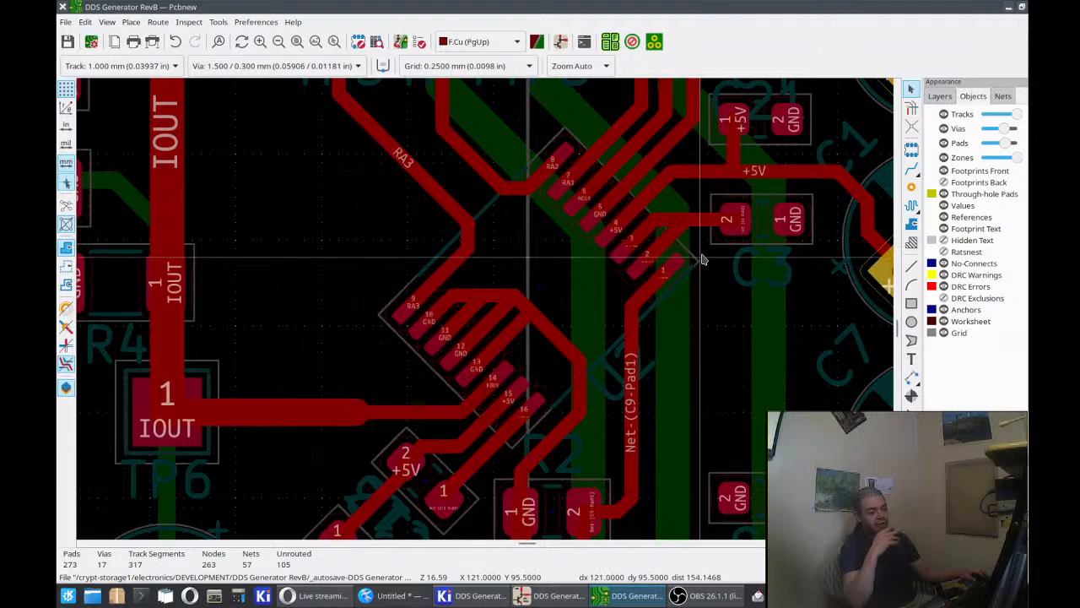
scroll(757, 245, down, 2)
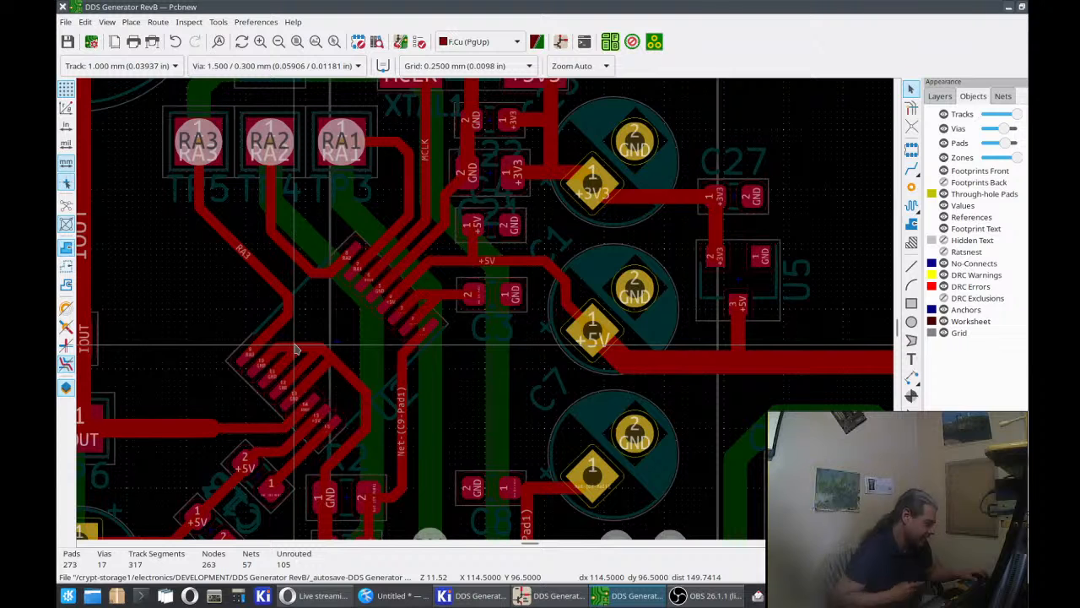
click(294, 345)
key(d)
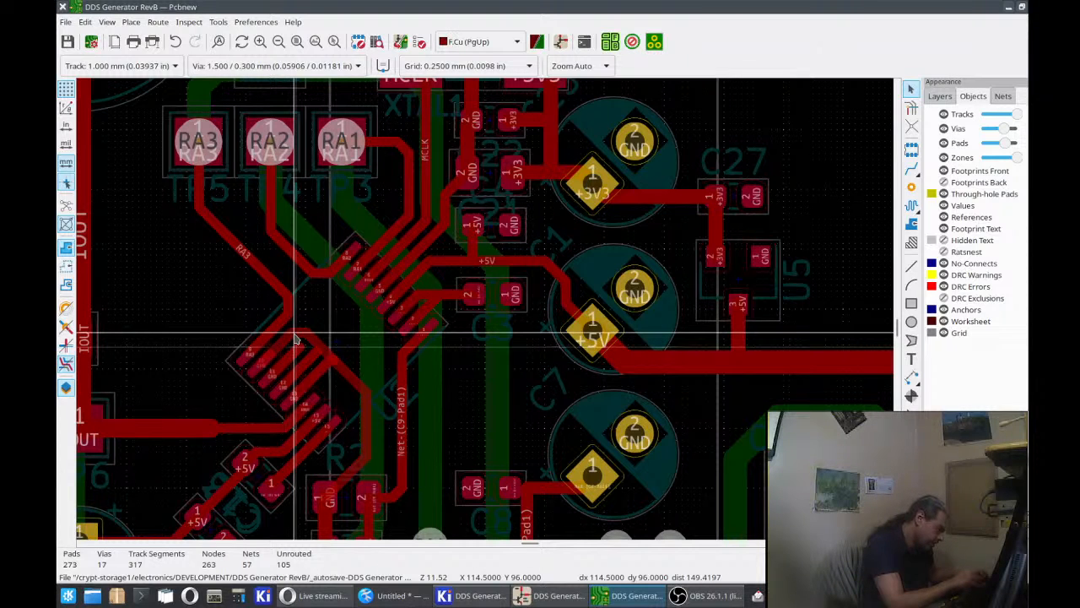
click(294, 334)
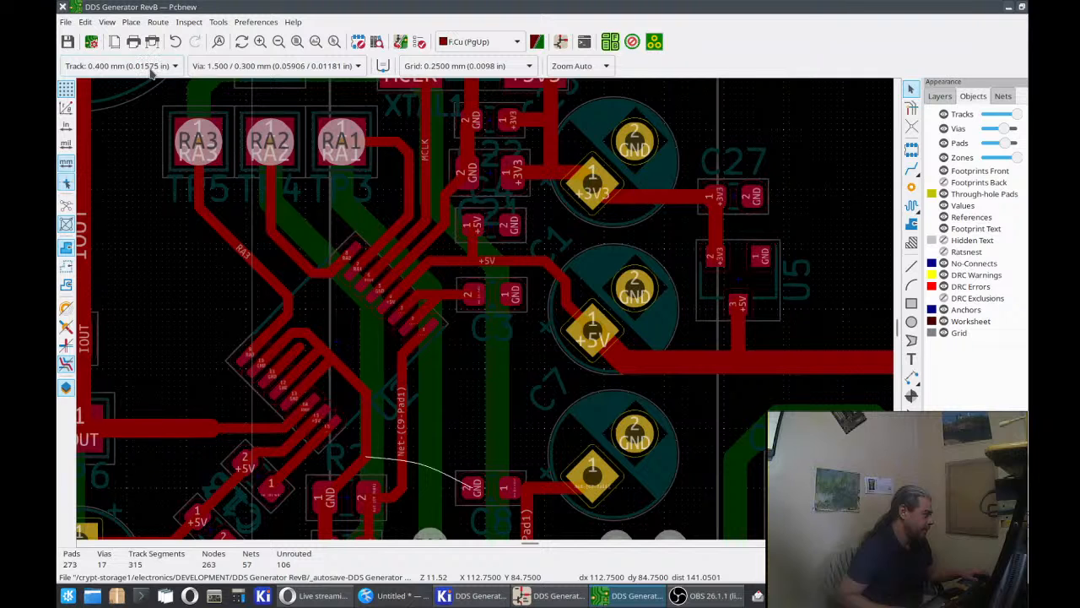
Route a 0.5 mm GND track on F.Cu from pin 11 of the angled IC to the shared diagonal GND track.
scroll(277, 367, up, 3)
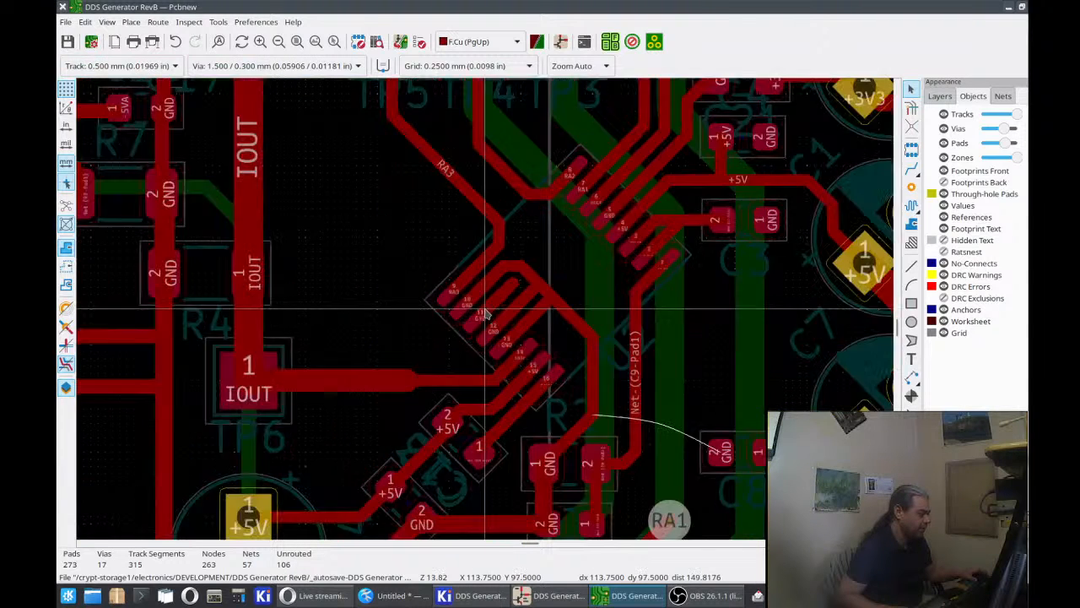
scroll(486, 314, up, 1)
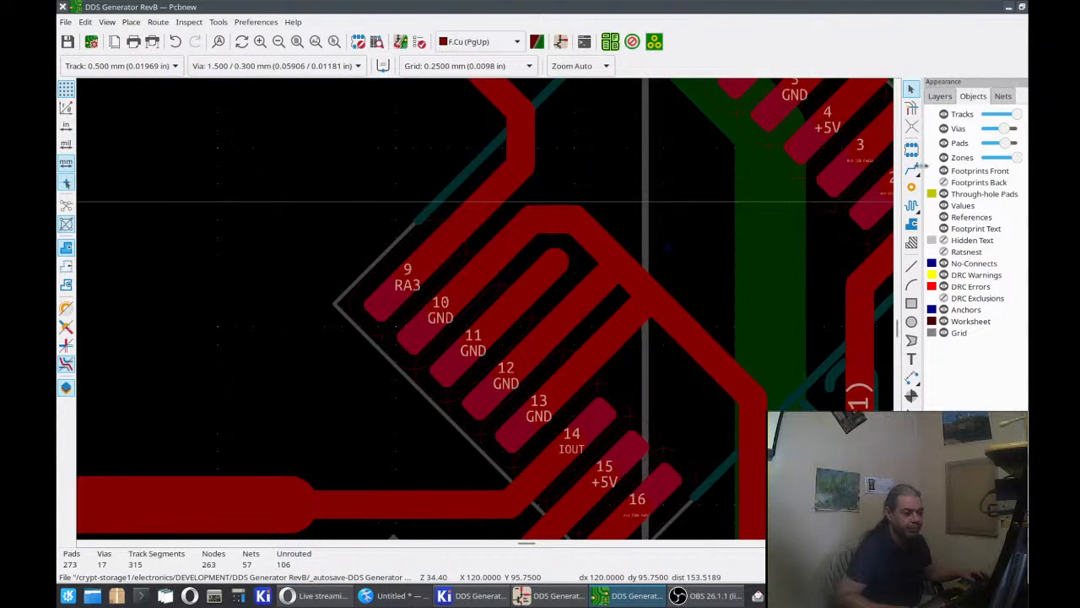
click(911, 170)
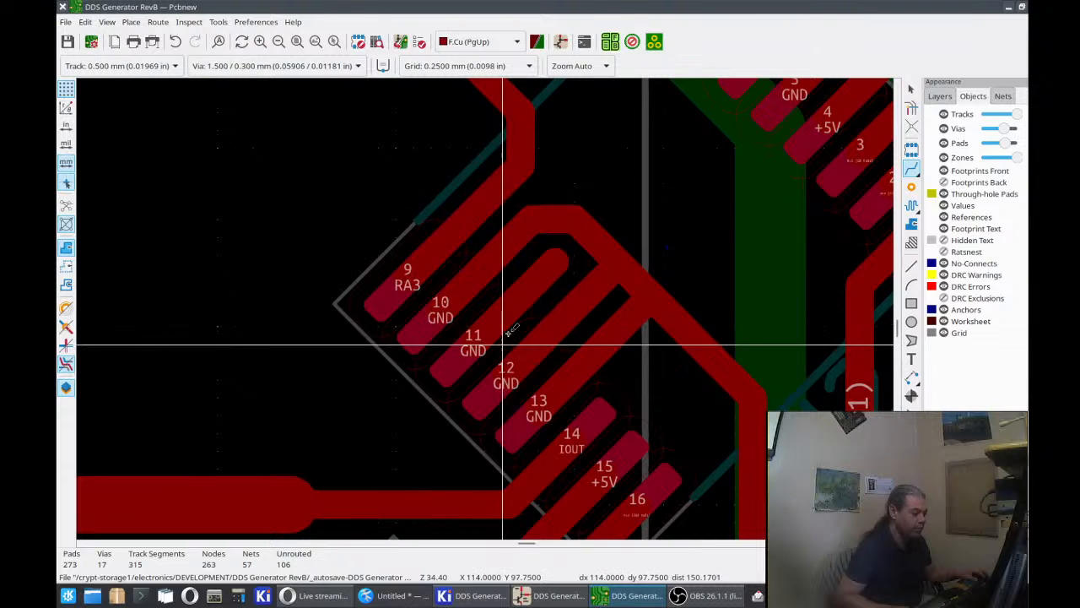
click(514, 296)
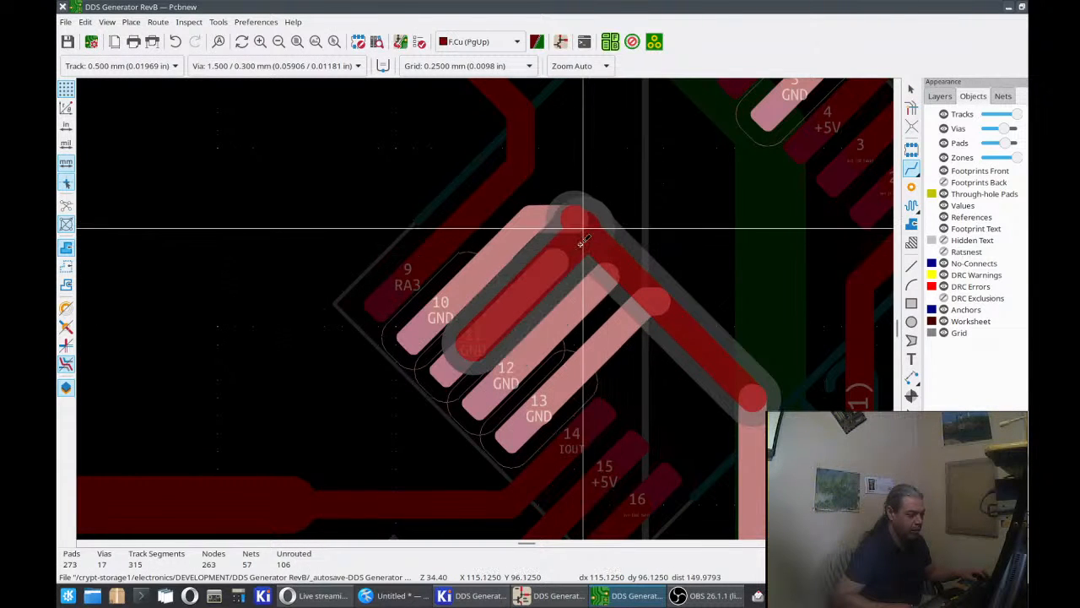
double_click(583, 243)
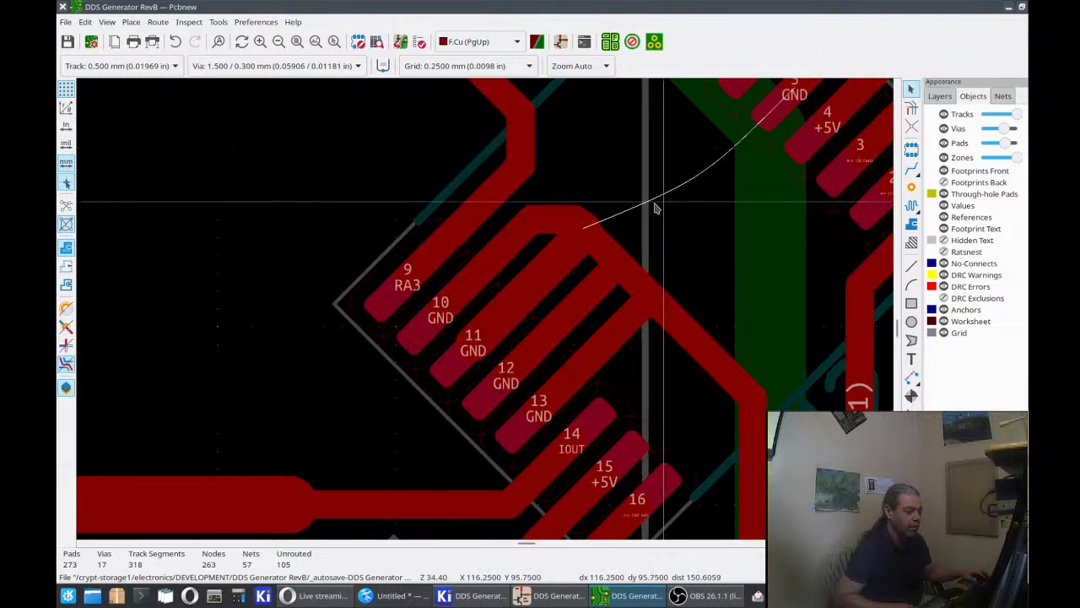
Delete the 0.5 mm GND track pieces between pin 11 and the shared diagonal on F.Cu.
click(592, 222)
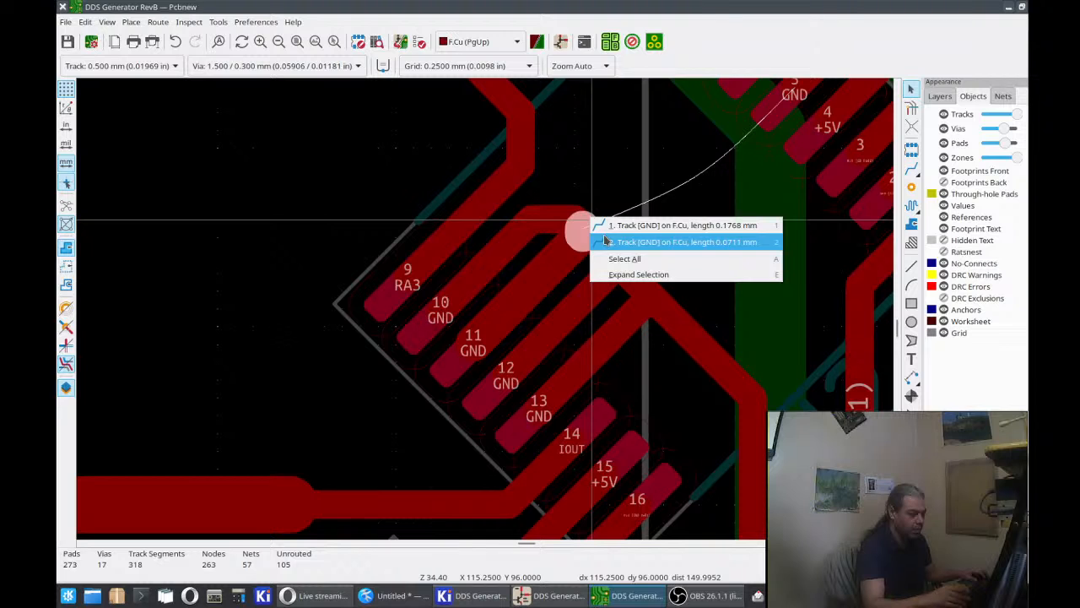
click(605, 241)
key(Delete)
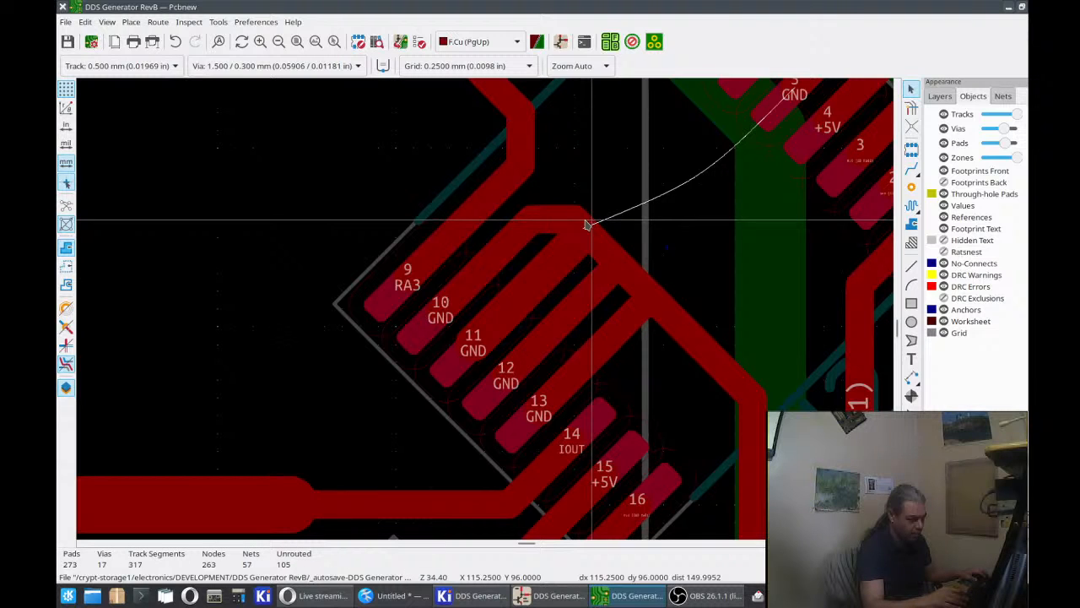
click(561, 279)
key(Delete)
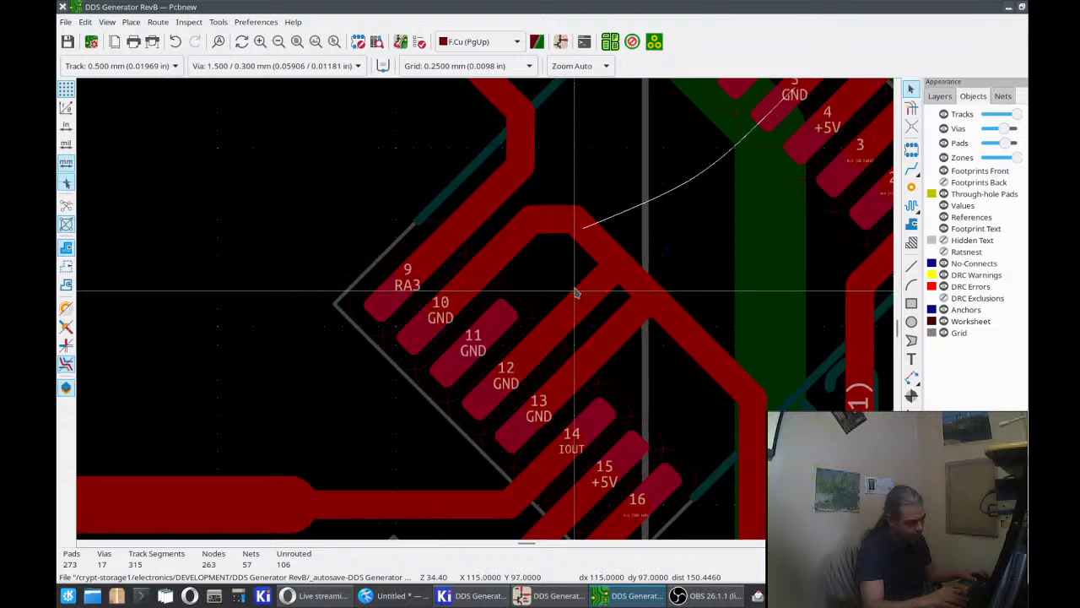
Set the track width to 0.400 mm and route GND from pin 11 to the shared diagonal on F.Cu.
key(ctrl+z)
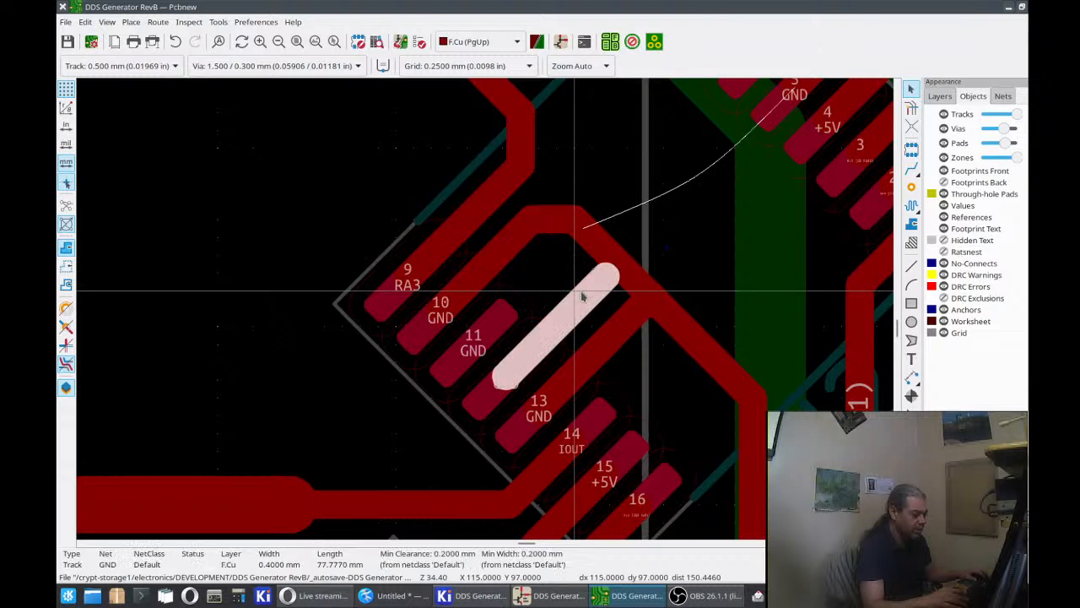
click(169, 66)
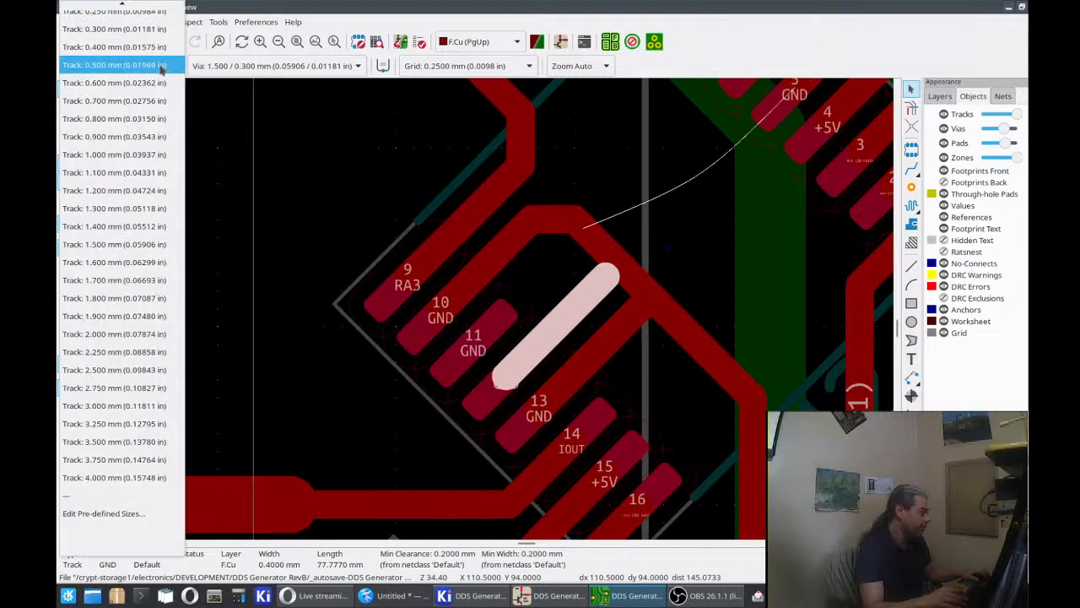
click(118, 47)
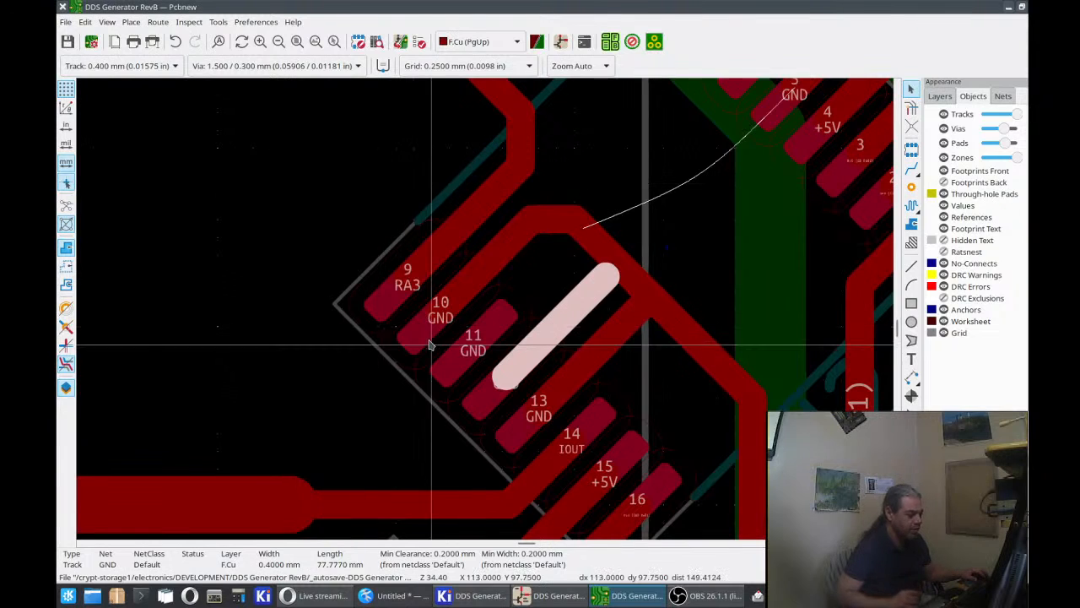
click(497, 335)
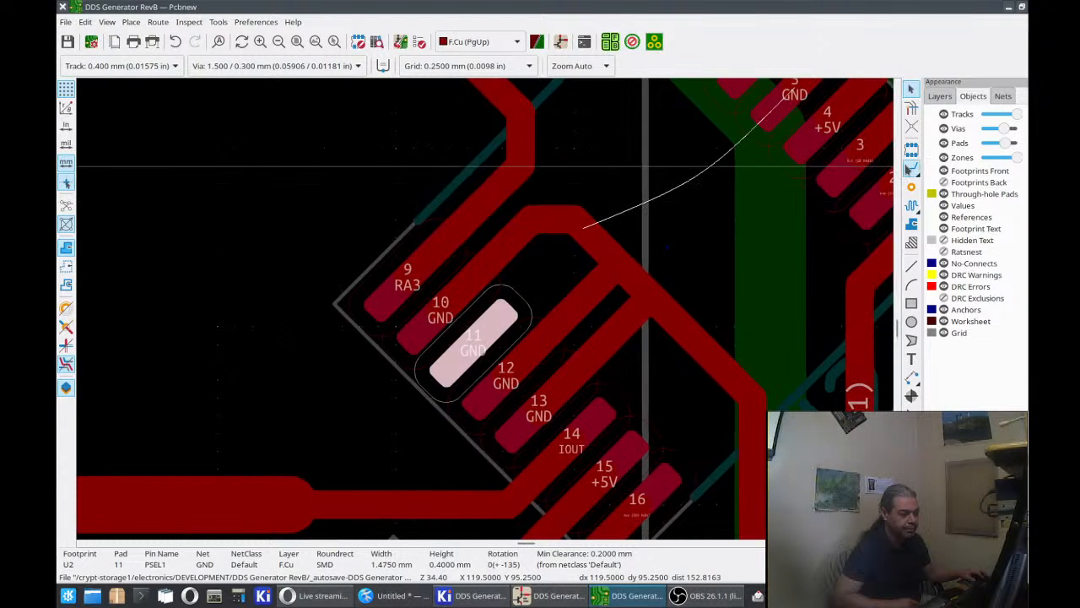
click(911, 169)
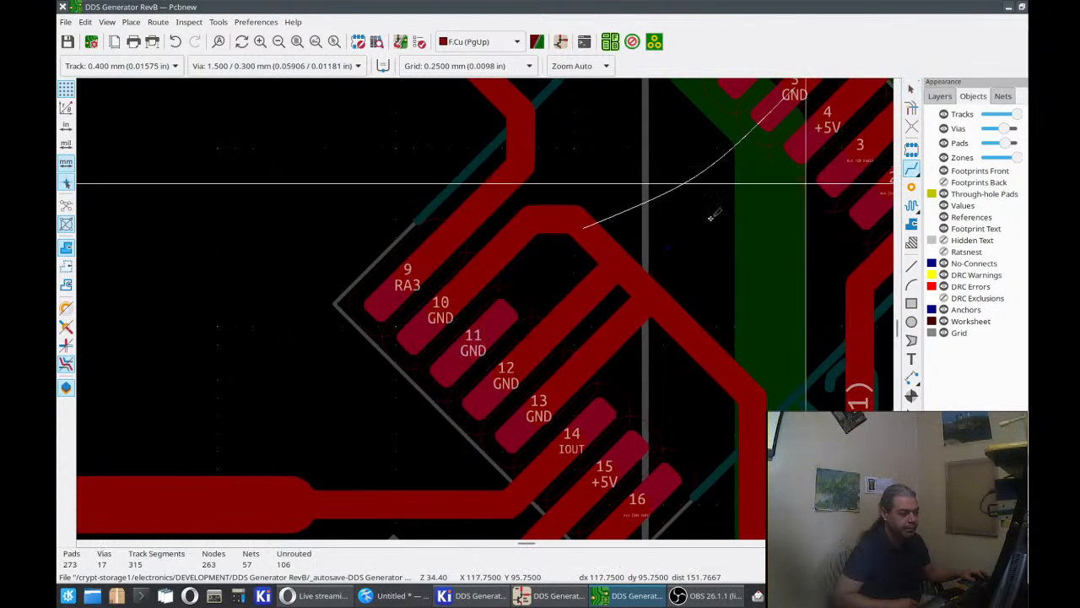
click(474, 340)
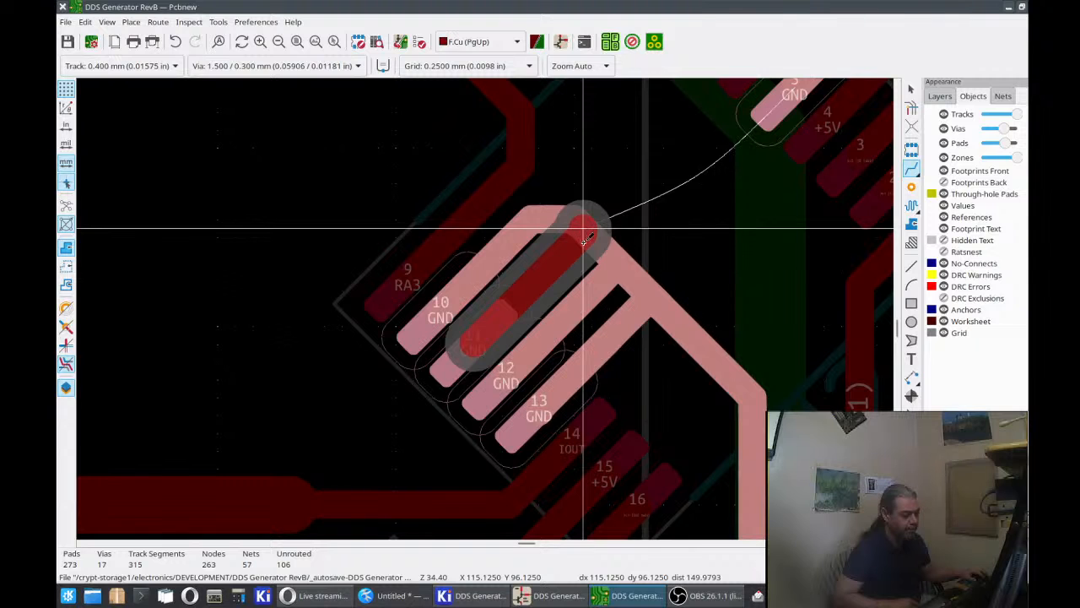
click(592, 240)
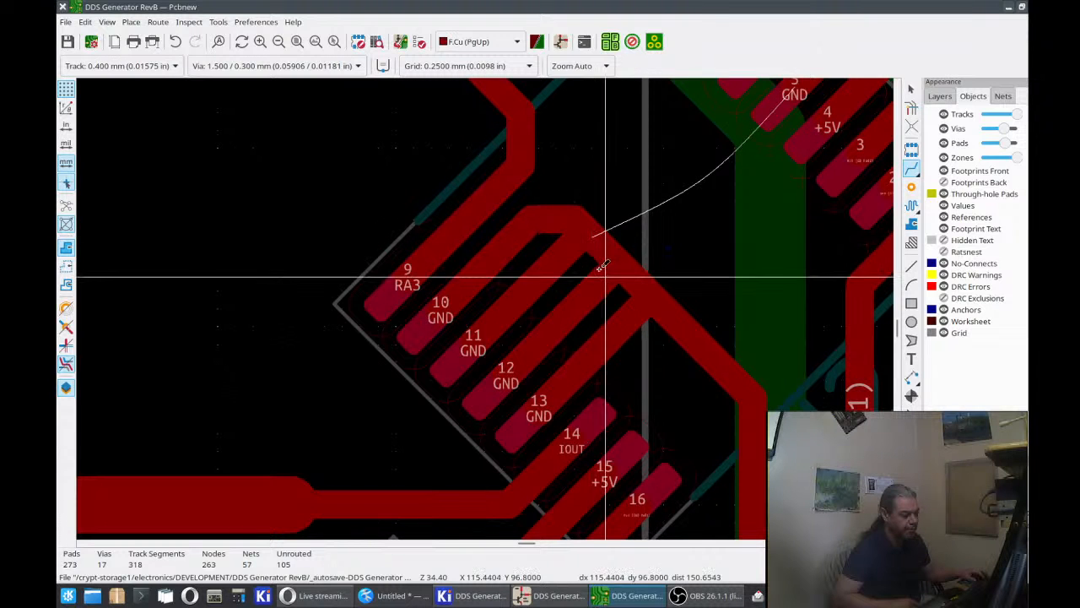
Route a 0.4 mm GND track on F.Cu between the shared diagonal and pin 12 of the angled IC.
click(610, 253)
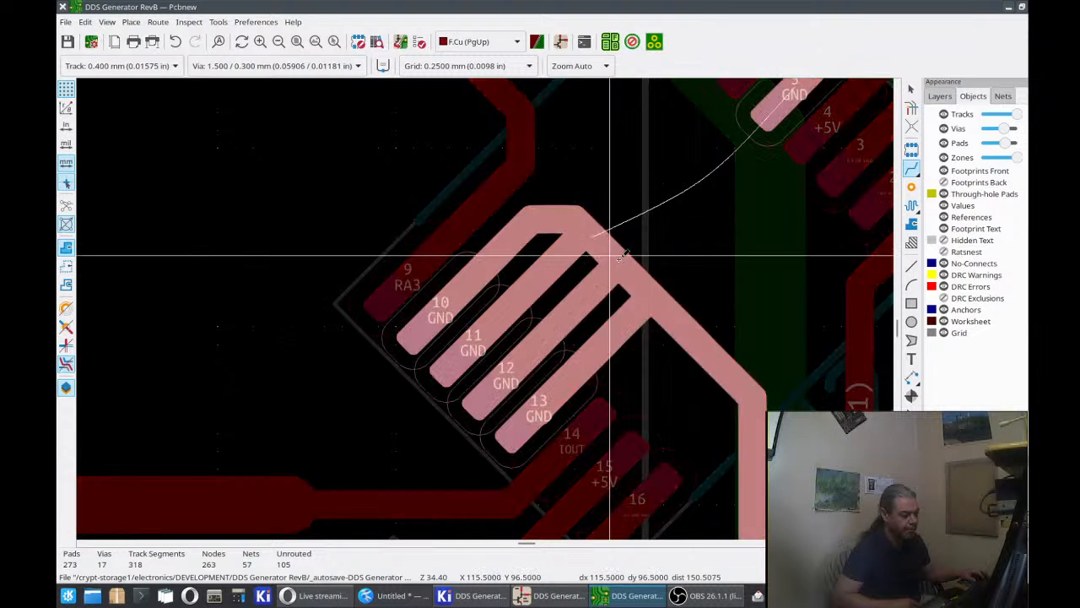
click(507, 377)
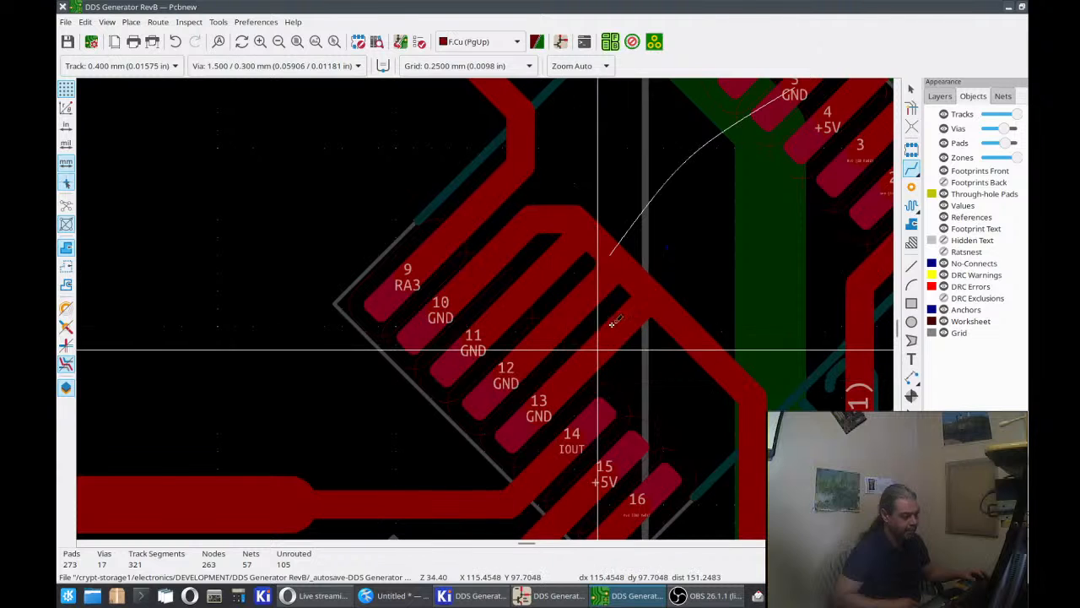
click(658, 297)
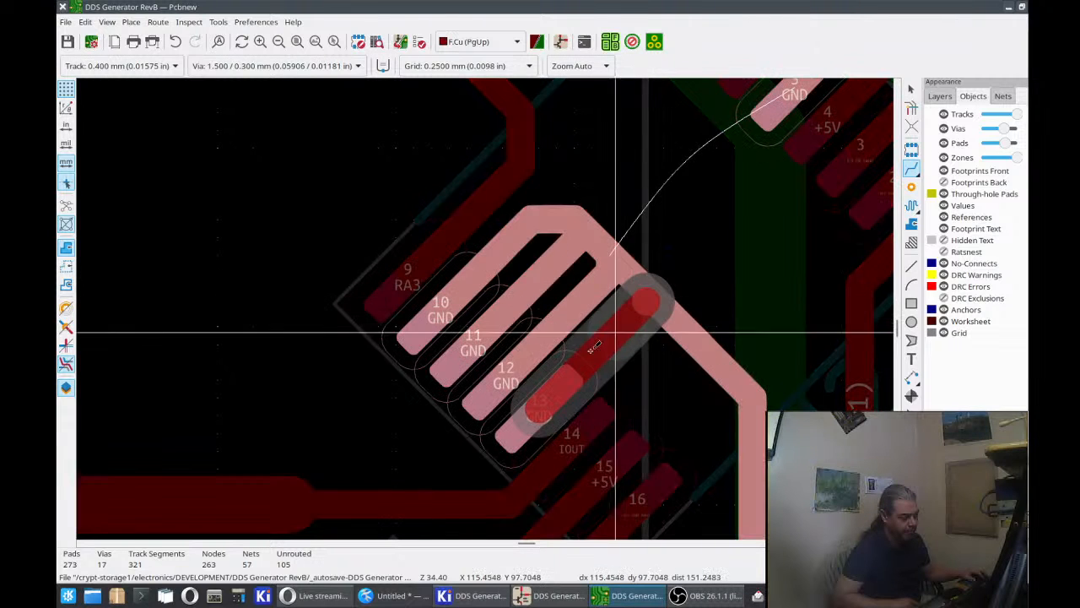
key(Escape)
Shift the short vertical RA3 segment above pin 9 on F.Cu slightly outward, away from the neighbouring GND connections.
scroll(536, 405, down, 1)
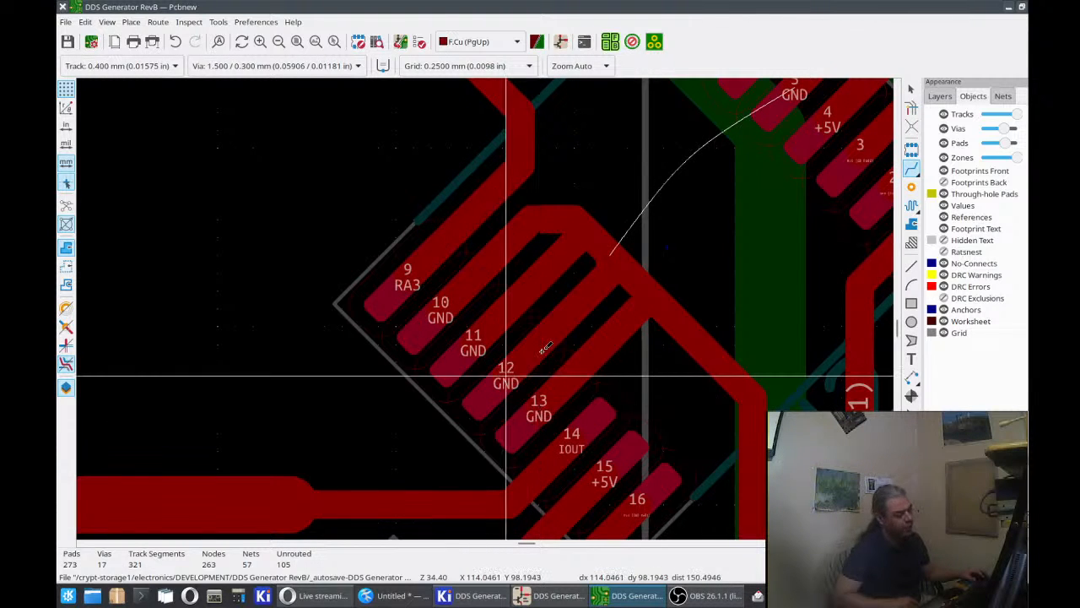
scroll(485, 308, down, 1)
scroll(485, 308, down, 2)
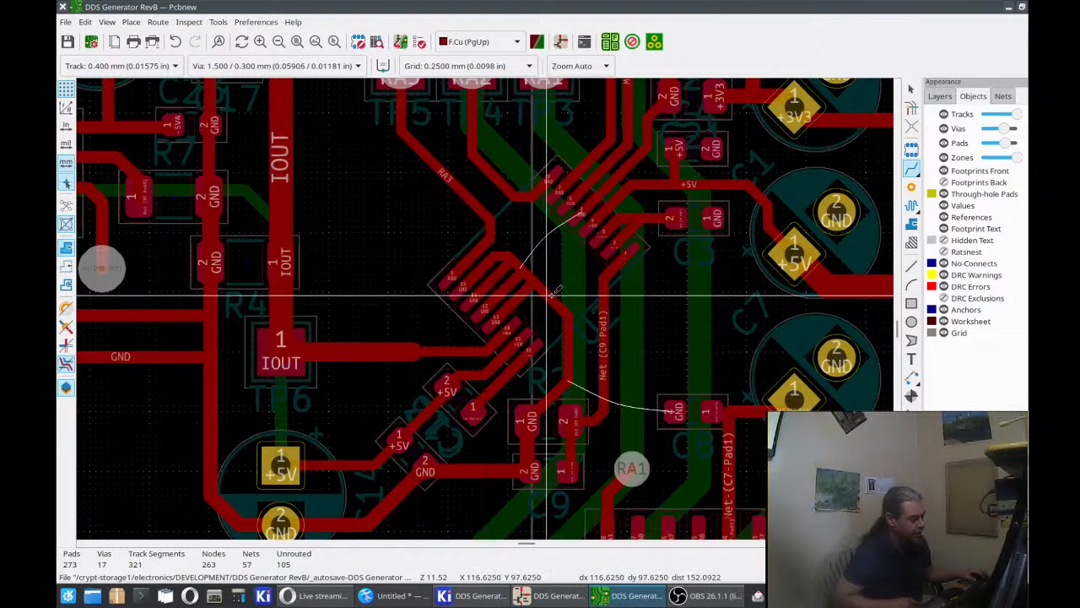
click(486, 224)
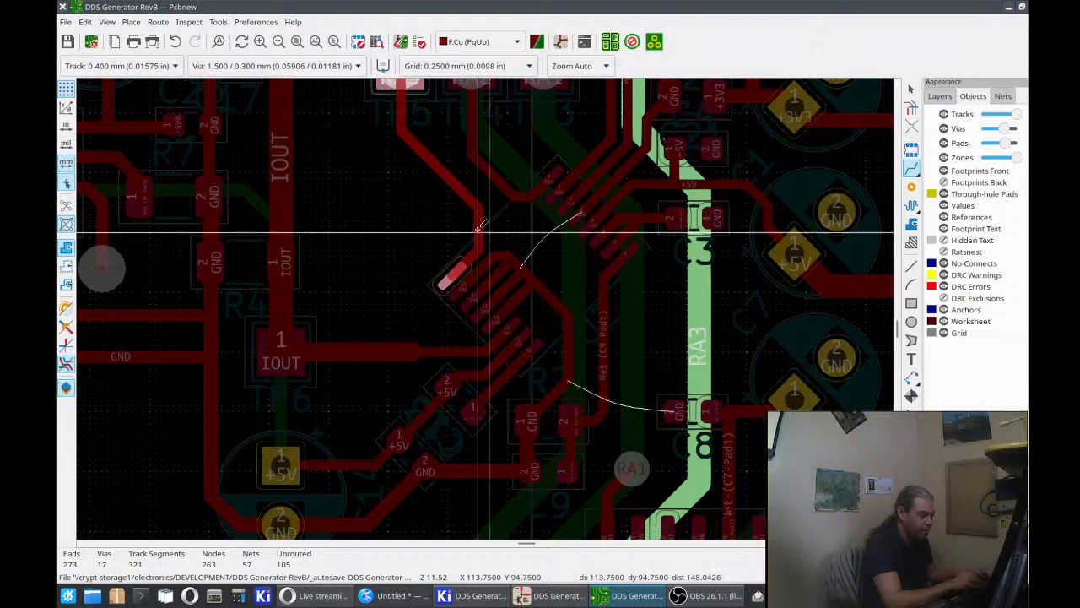
click(471, 208)
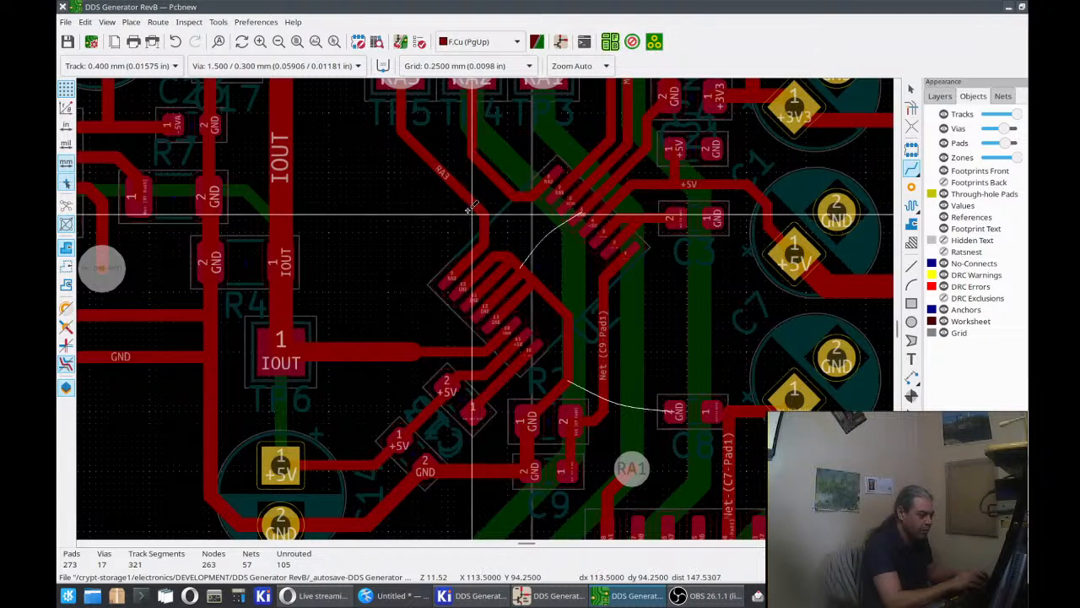
click(462, 203)
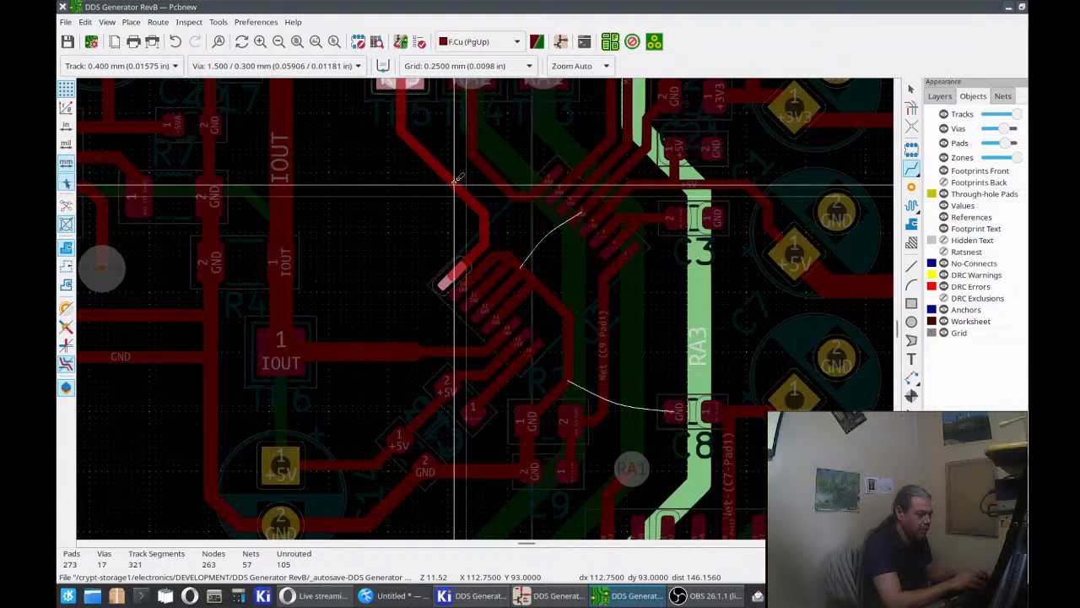
key(Escape)
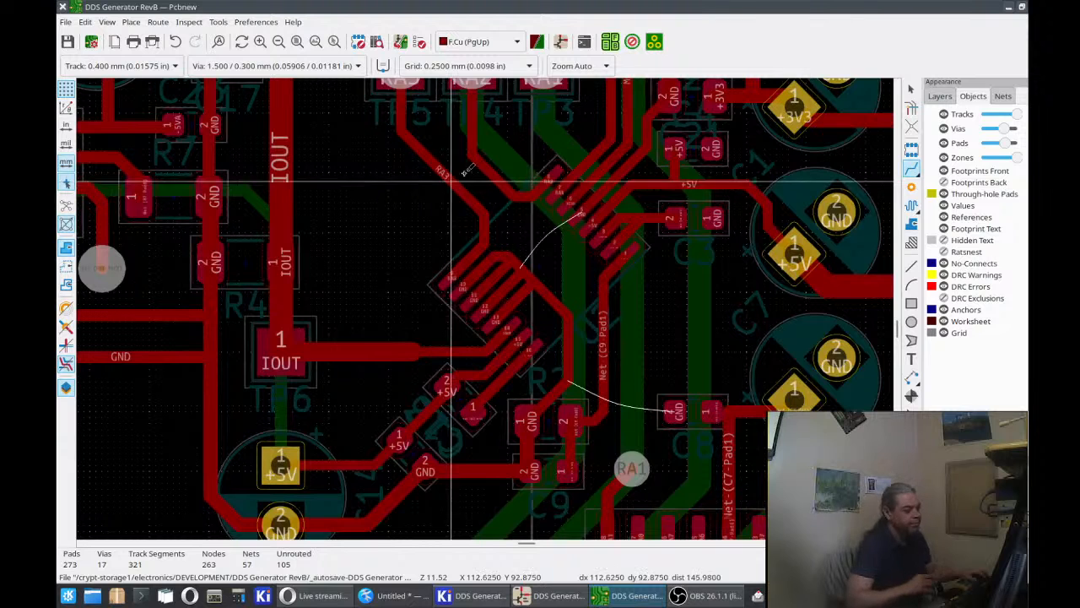
Shift RA2's diagonal and bottom horizontal segments on F.Cu closer to the neighbouring RA3 track.
click(479, 168)
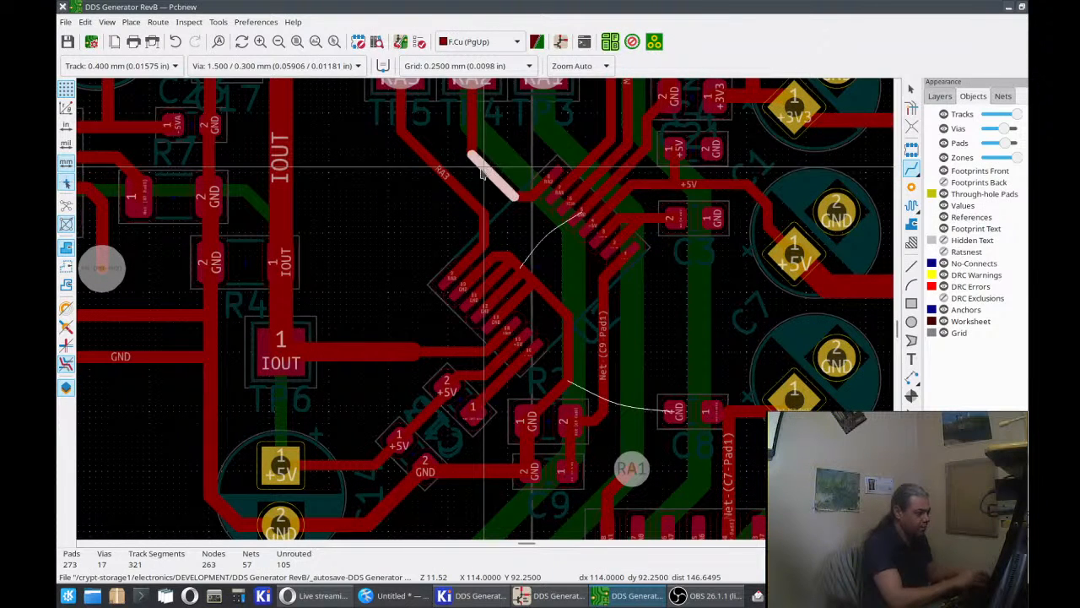
key(e)
key(Escape)
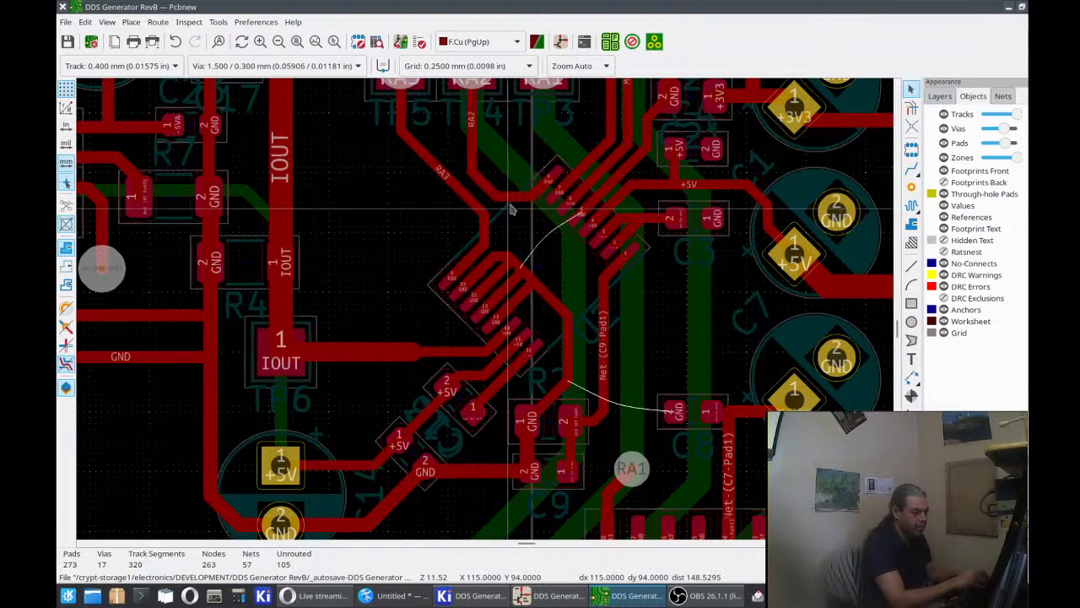
click(512, 199)
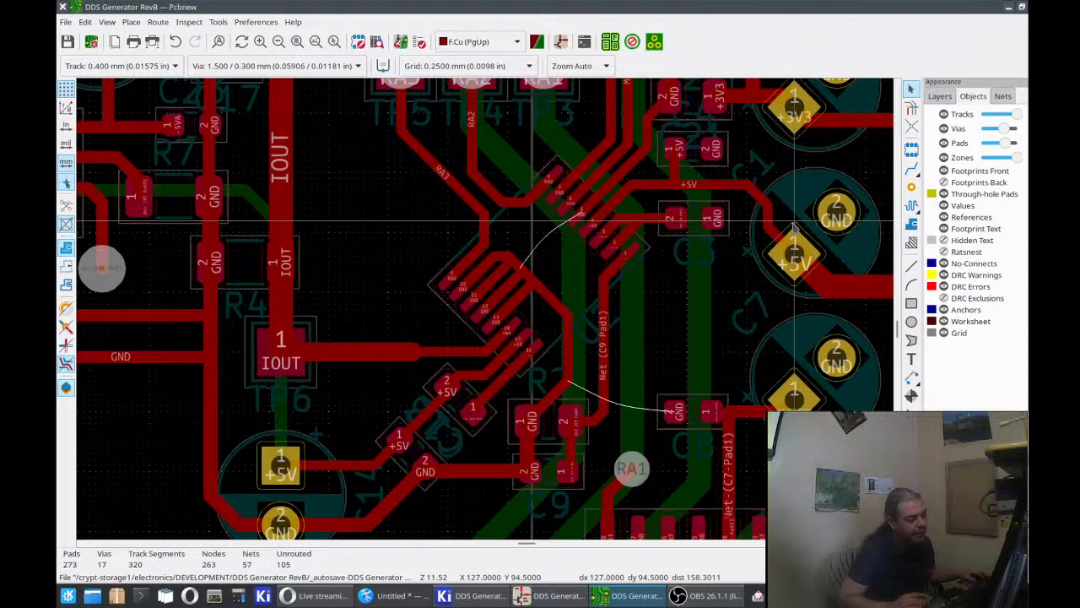
Shift the parallel vertical runs of RA1, MCLK and the adjacent GND track on F.Cu toward the RA1 test point.
middle_drag(792, 224, 775, 362)
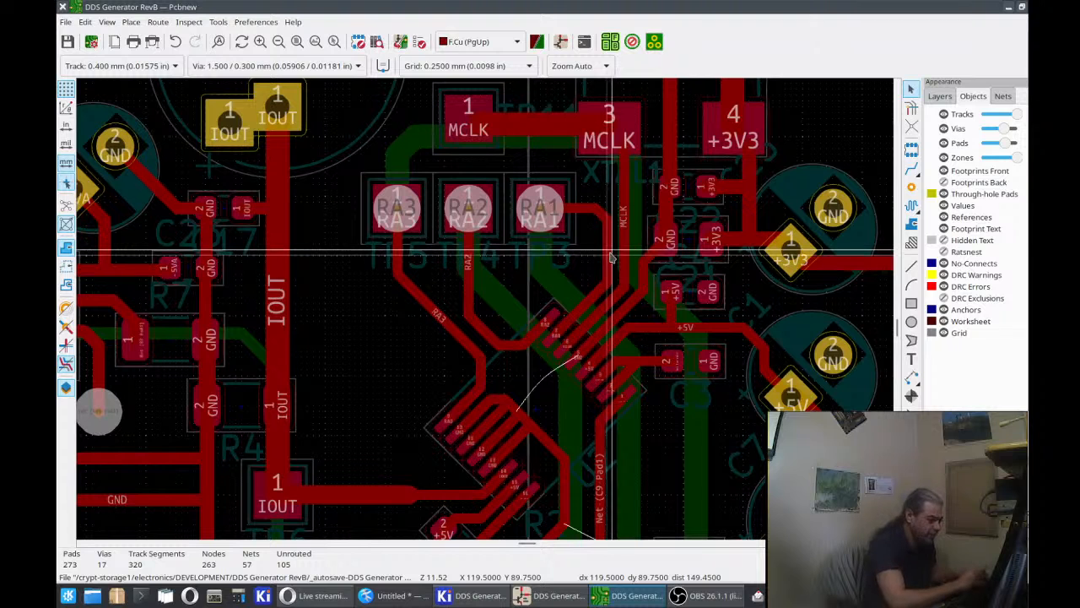
key(d)
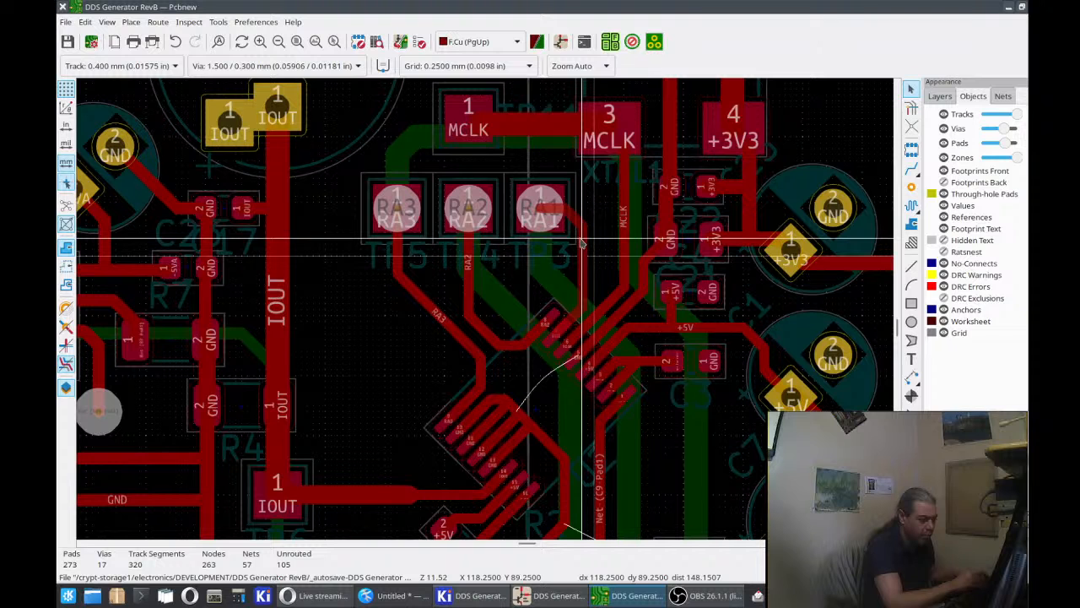
click(581, 243)
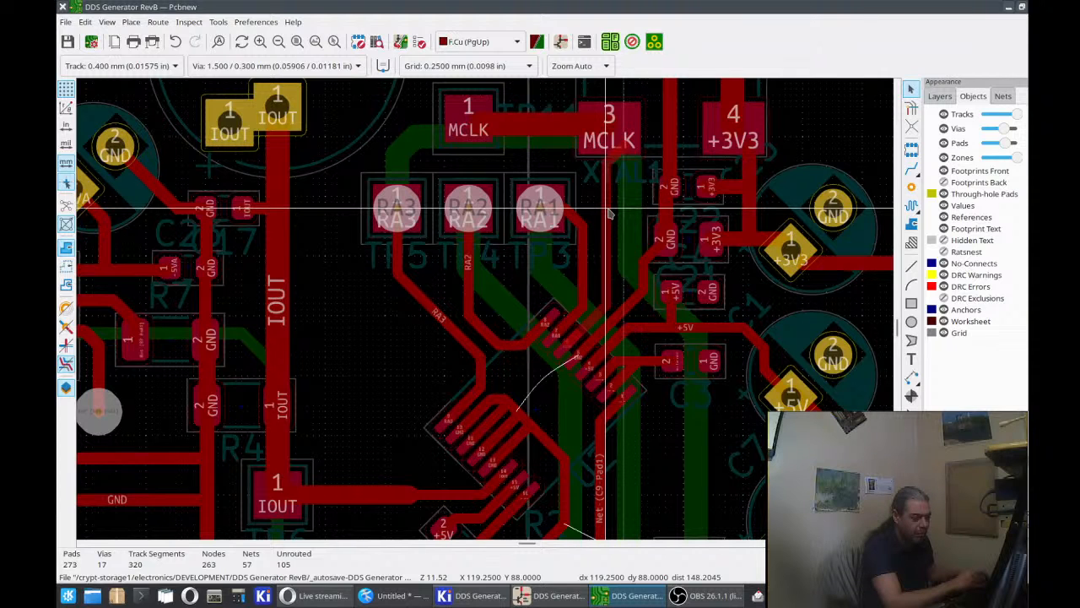
click(641, 278)
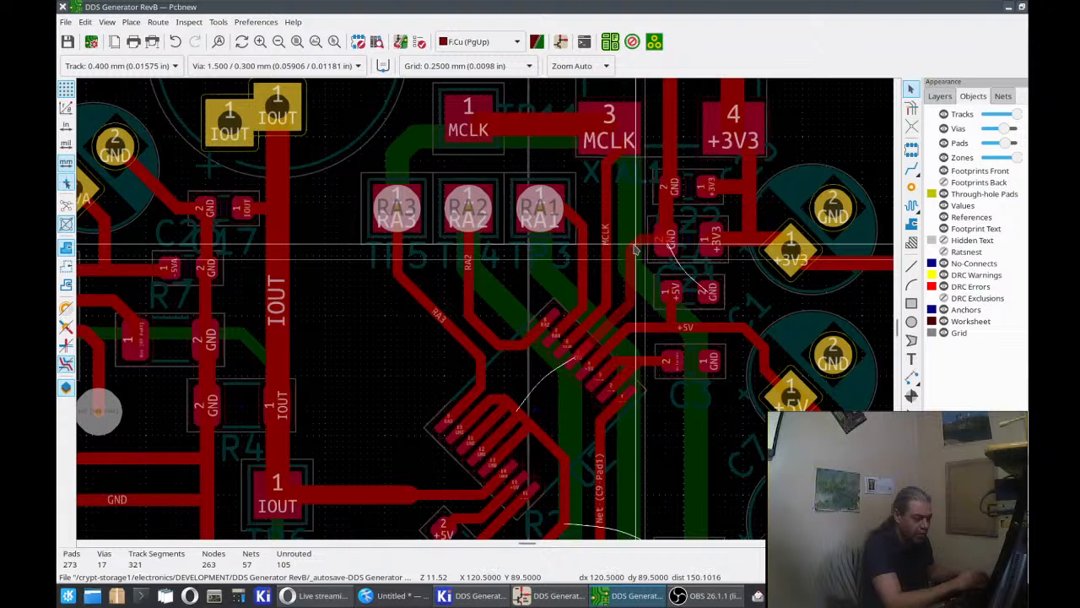
click(637, 247)
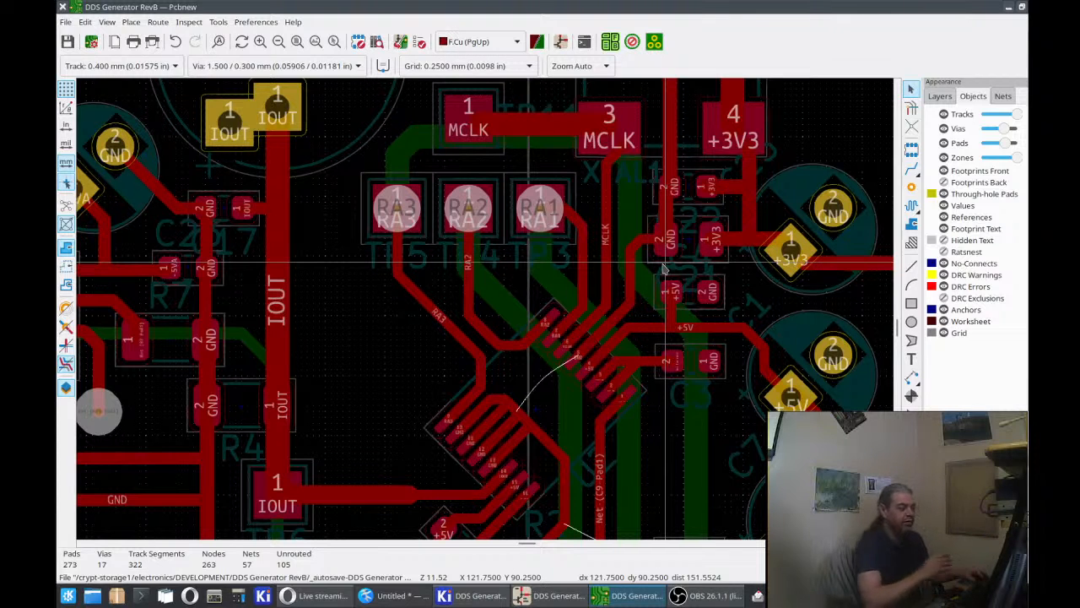
Replace the short angled MCLK segment below oscillator pad 3 with a straight 0.4 mm F.Cu track down to MCLK's diagonal bend.
click(611, 162)
key(Delete)
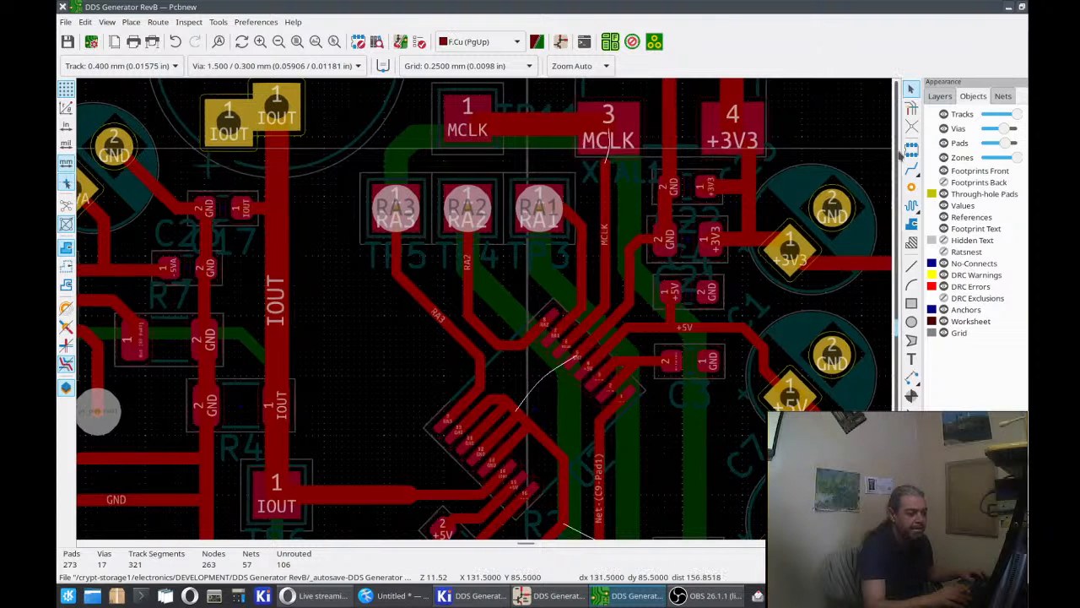
click(912, 168)
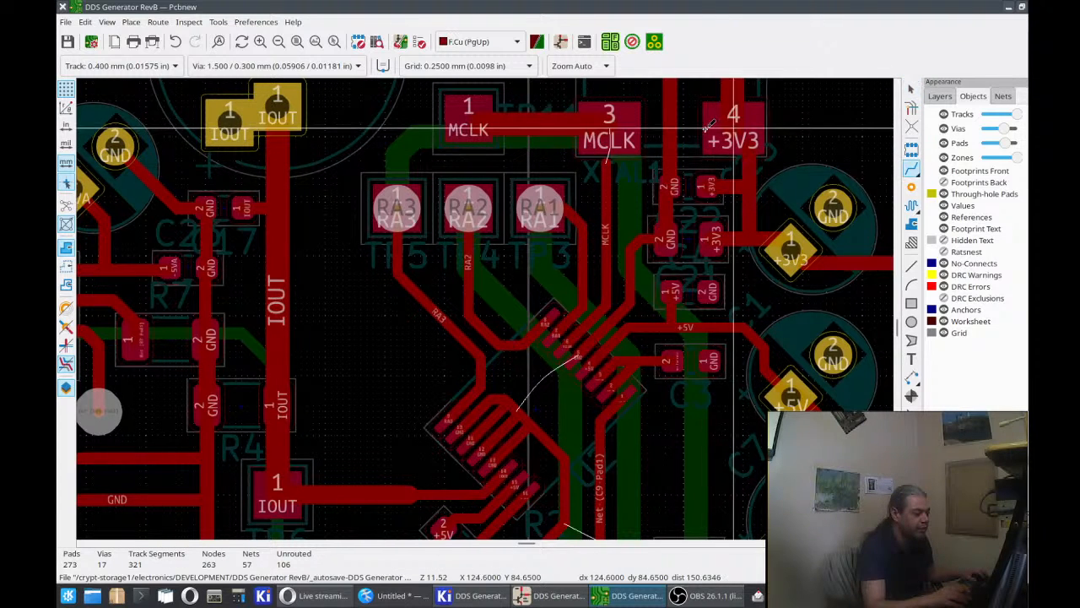
click(607, 125)
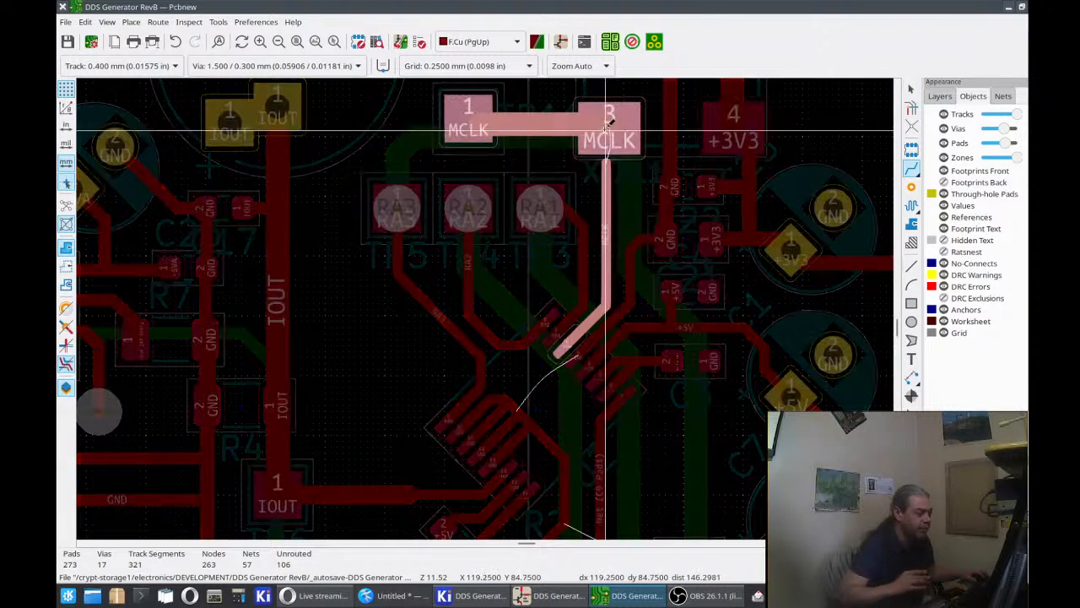
click(605, 304)
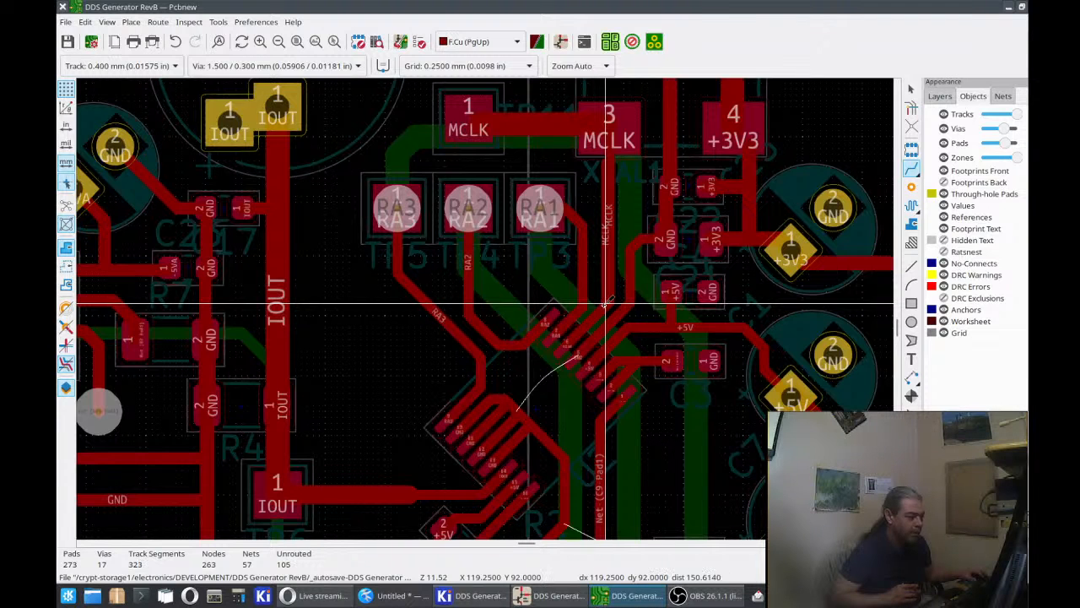
Delete the redundant 5.9461 mm vertical MCLK segment that overlaps the straight MCLK track on F.Cu.
scroll(605, 304, up, 4)
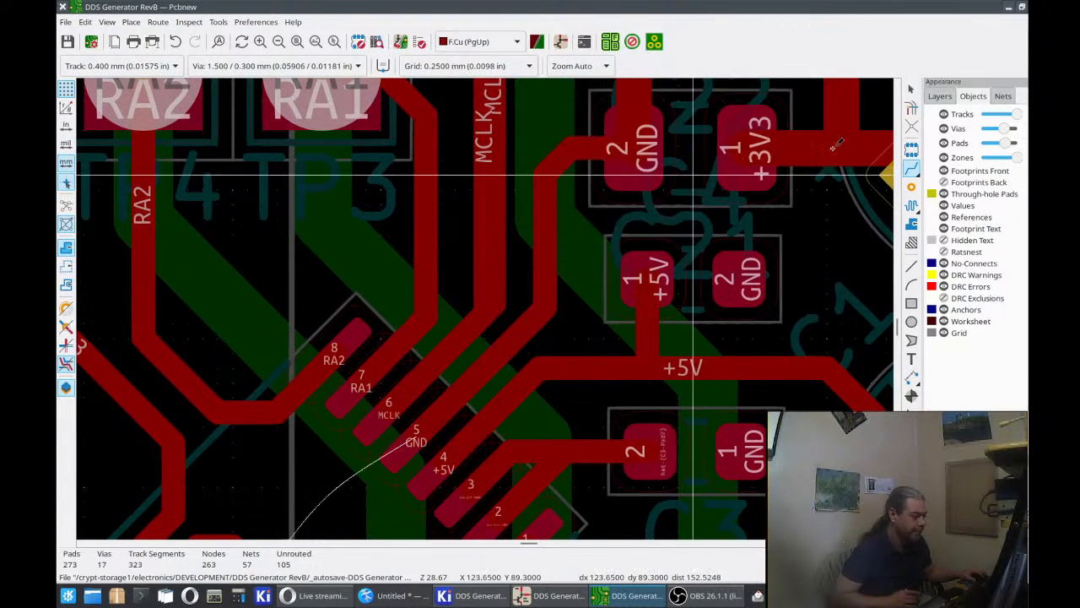
key(Escape)
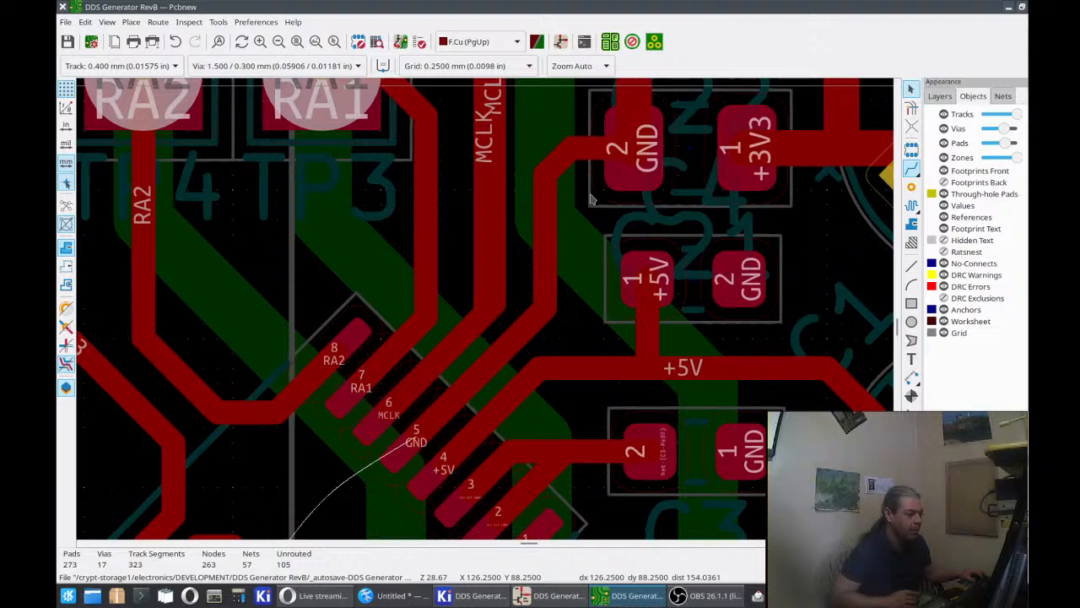
click(483, 268)
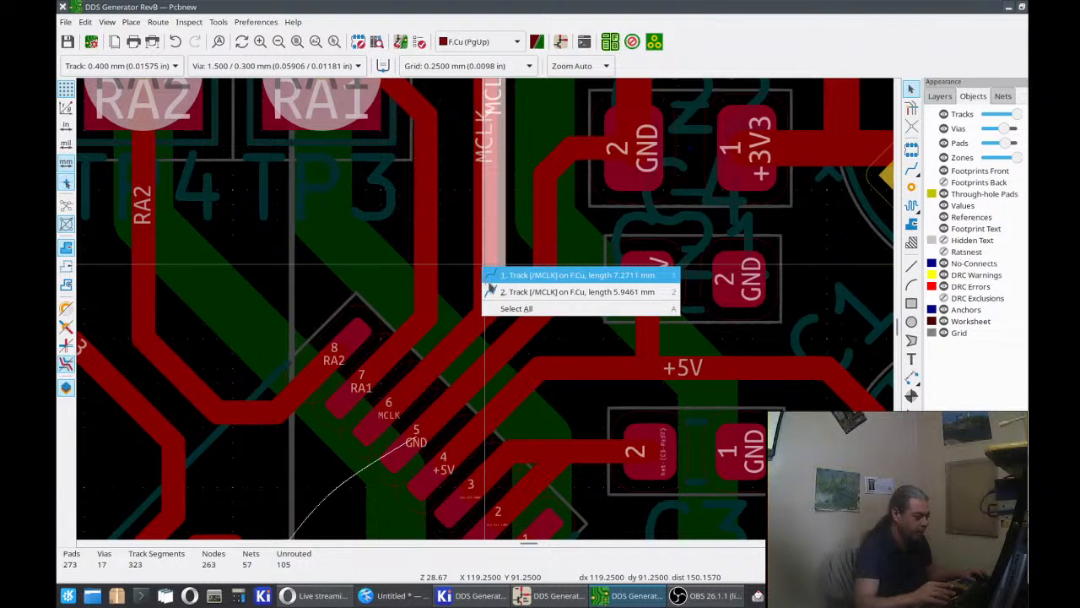
click(491, 291)
key(Delete)
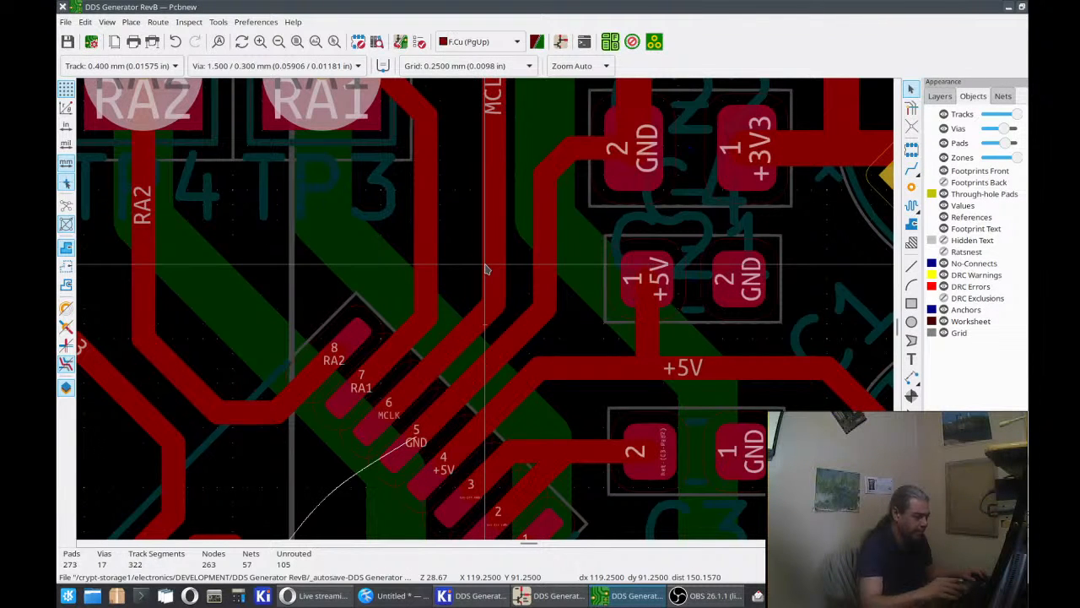
Move capacitor C8 away from U1 to about X 122.25 mm, Y 101.5 mm, above C7 pad 1's horizontal track.
scroll(486, 269, down, 2)
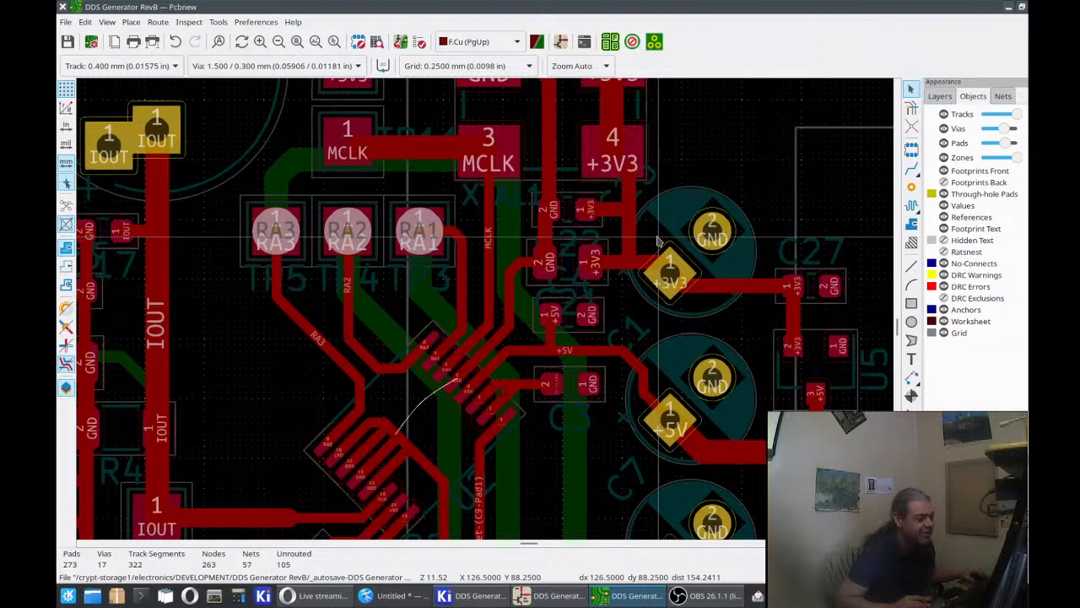
scroll(658, 242, down, 2)
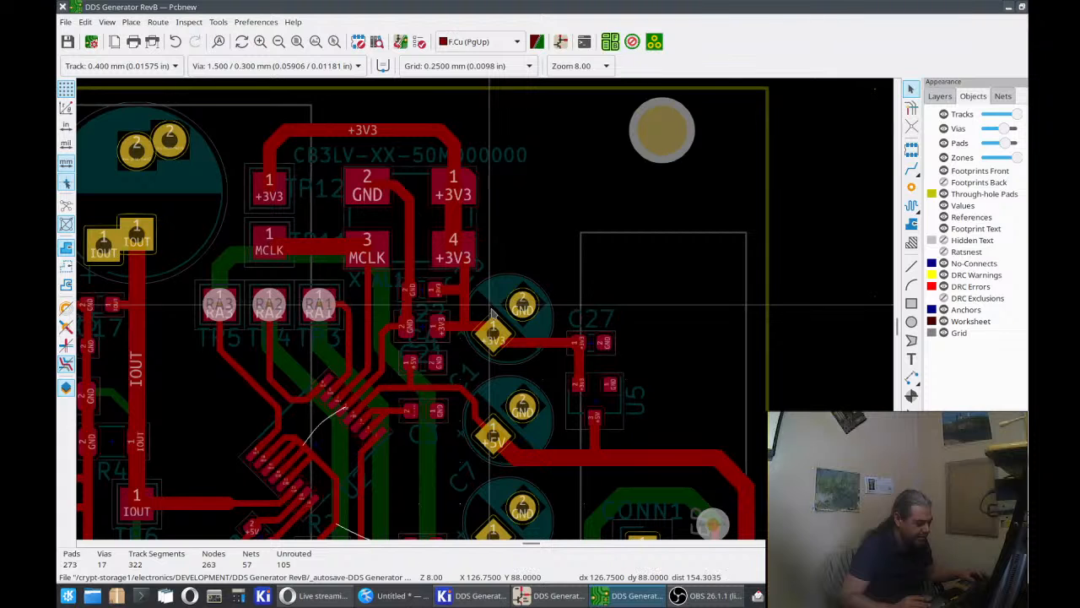
scroll(486, 312, down, 1)
middle_drag(485, 367, 462, 274)
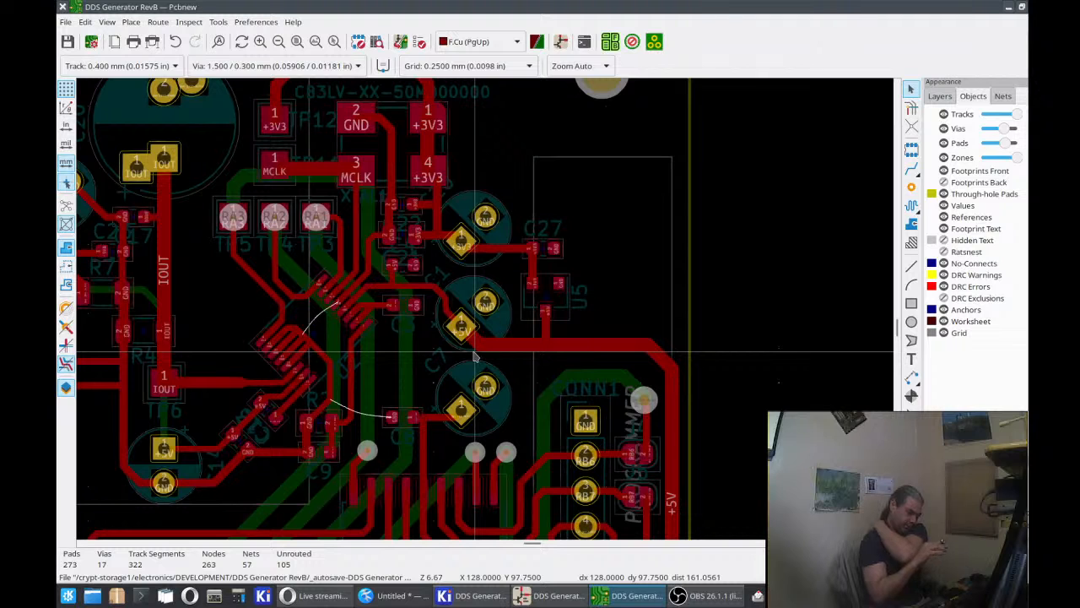
click(391, 417)
key(m)
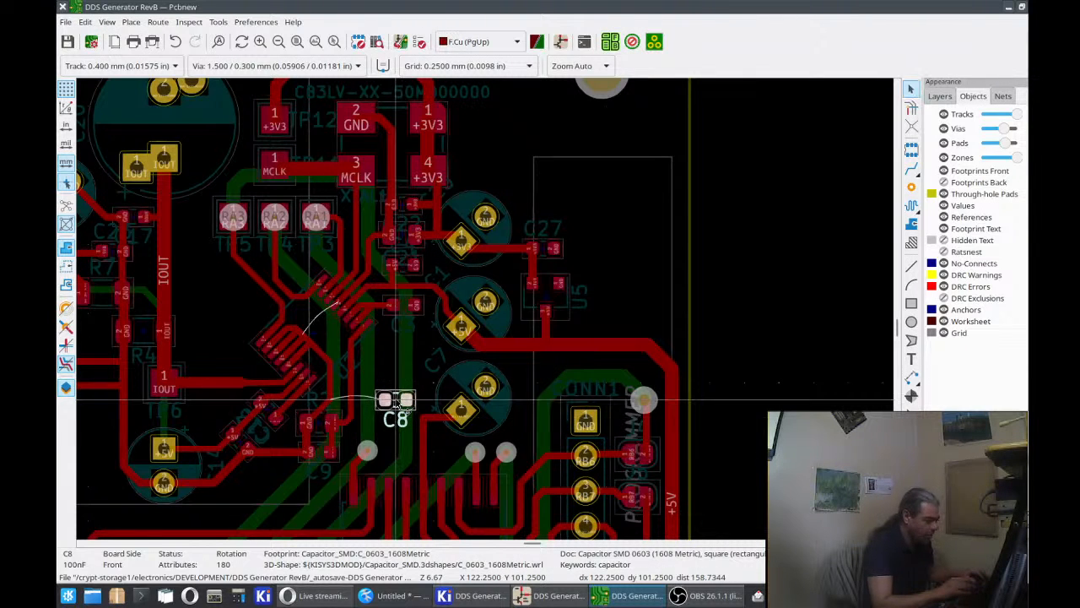
click(385, 402)
click(385, 402)
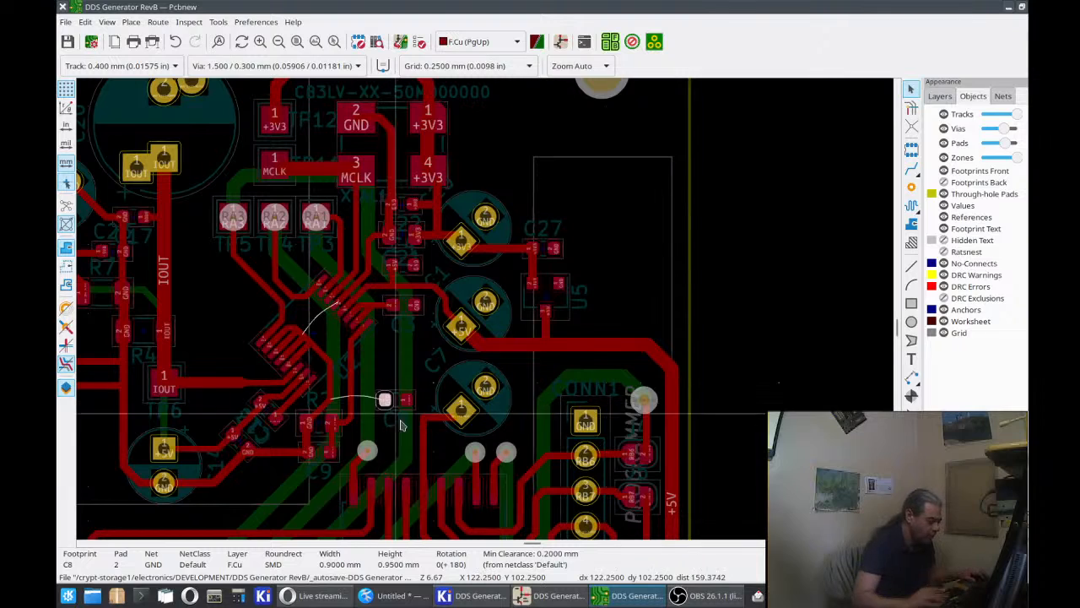
Cross-probe C8 in the schematic editor to examine its connections to C7 and U1, and return to the board editor.
click(524, 595)
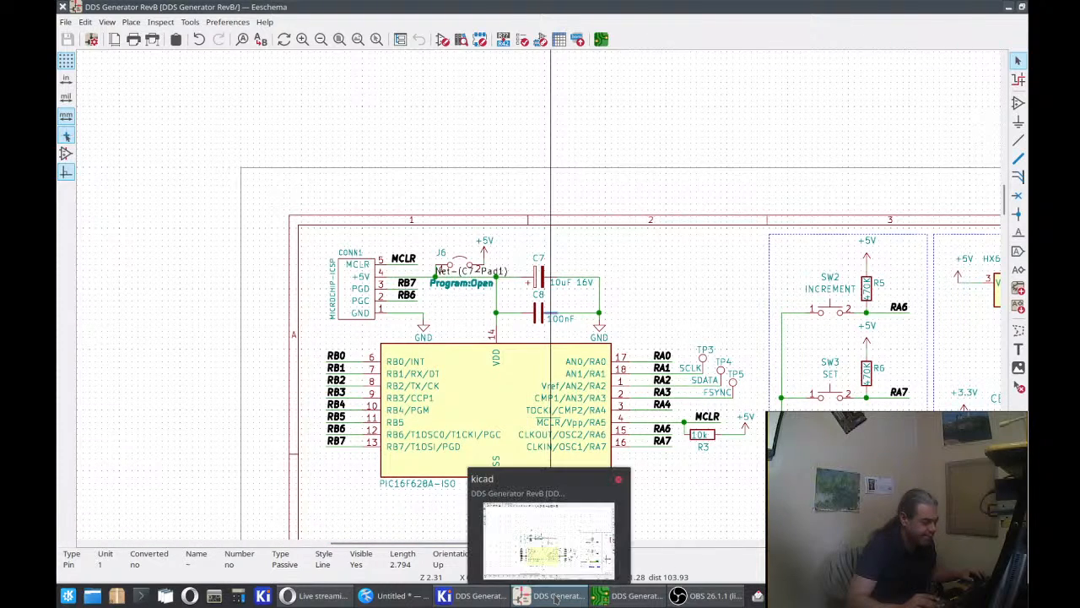
click(555, 598)
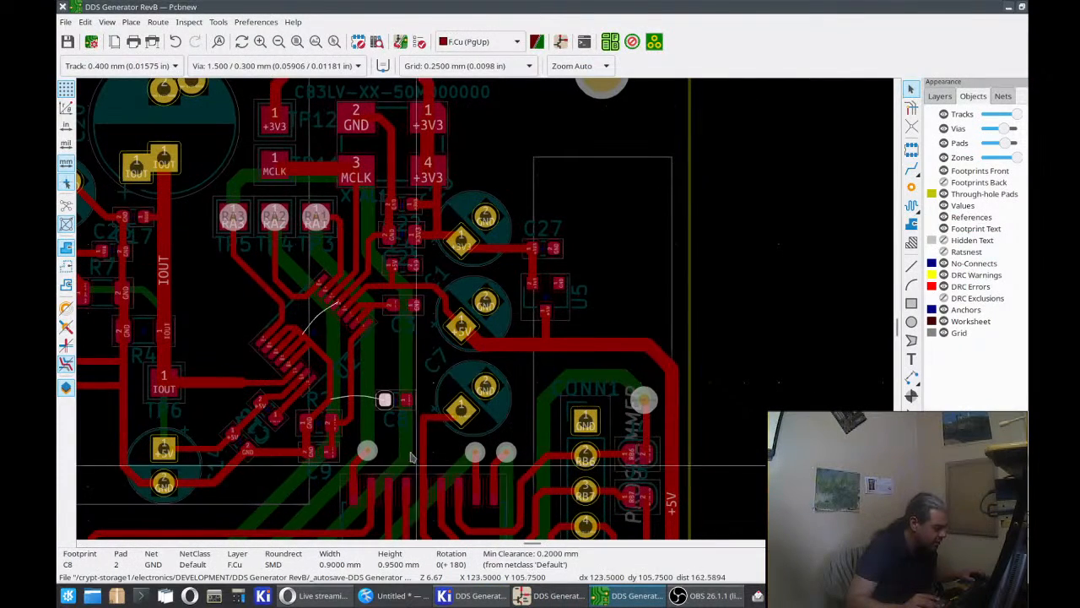
click(397, 429)
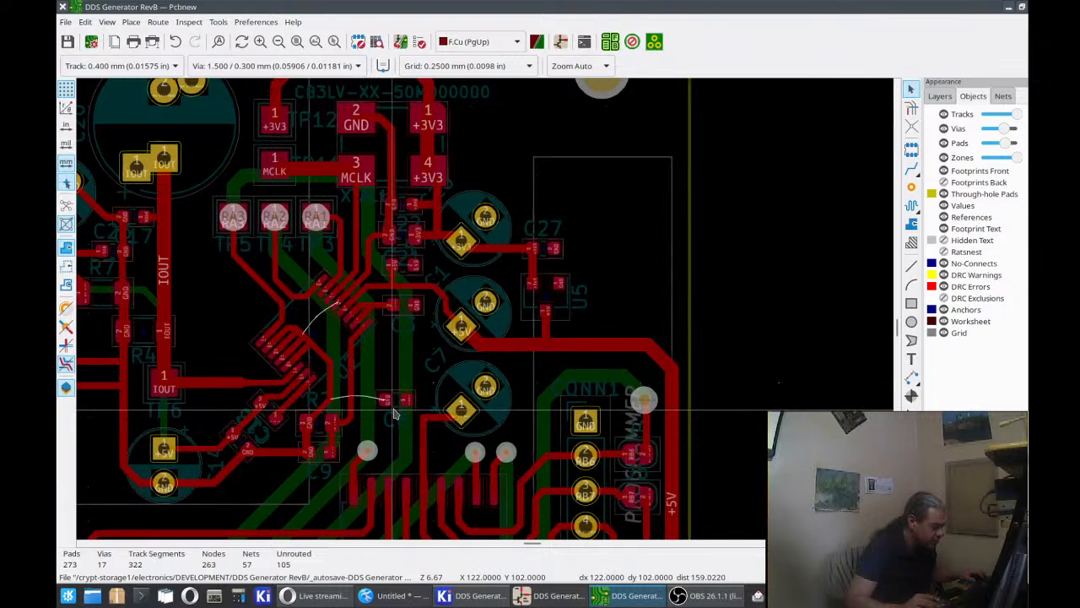
click(396, 415)
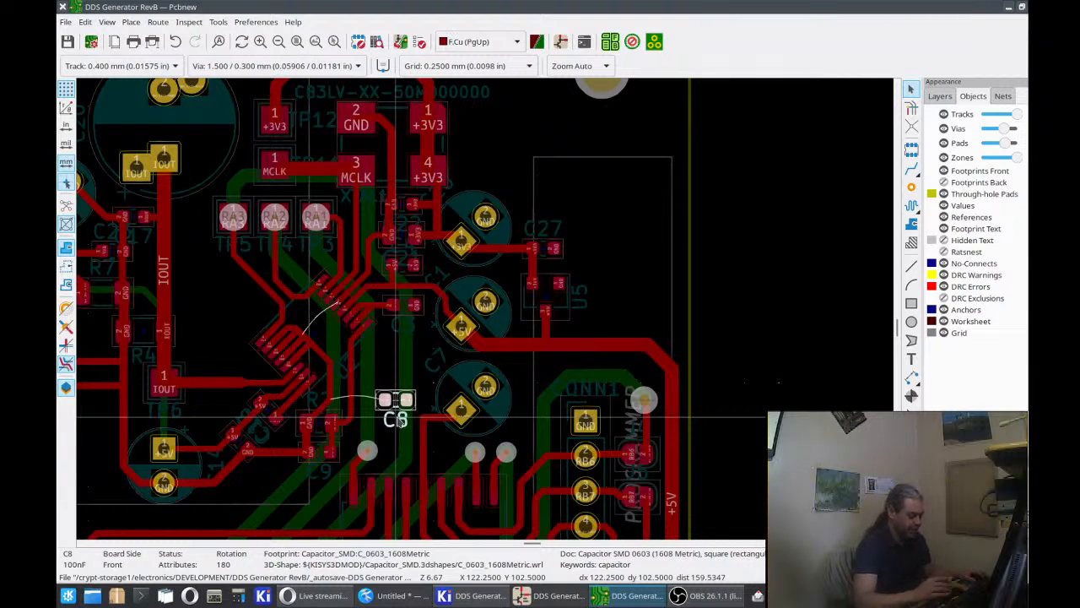
click(549, 596)
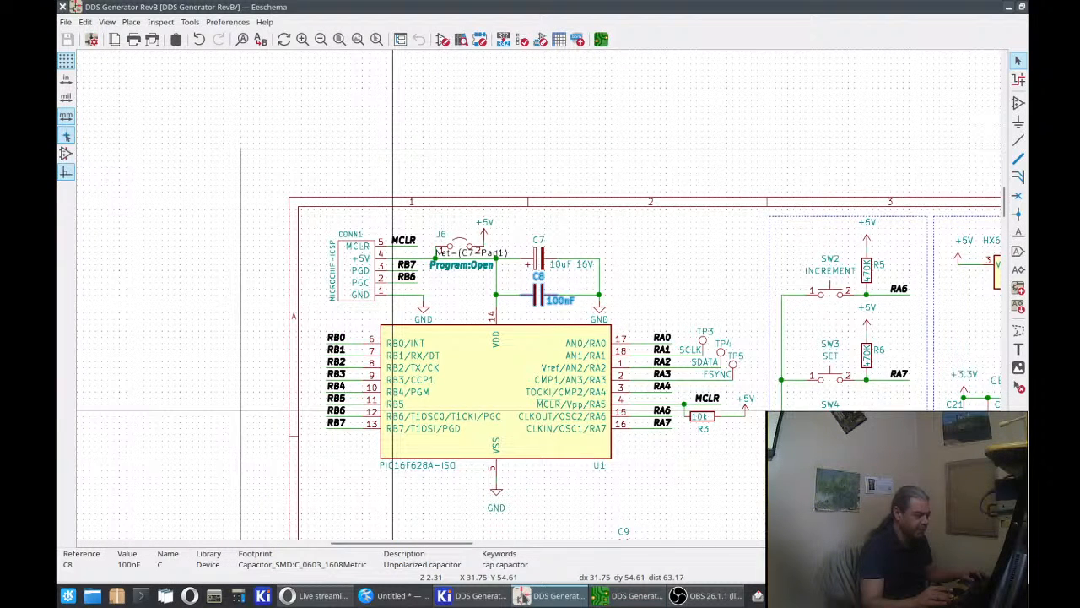
key(alt+Tab)
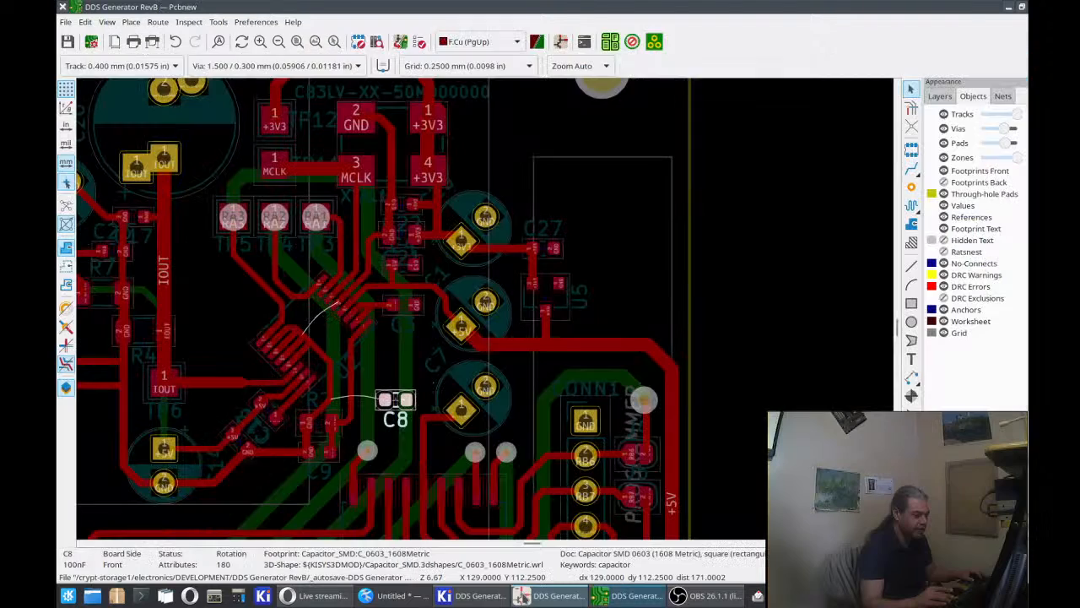
Move capacitor C8 to X 122.75 mm, Y 102 mm, level with pad 1 of C7.
scroll(481, 306, up, 3)
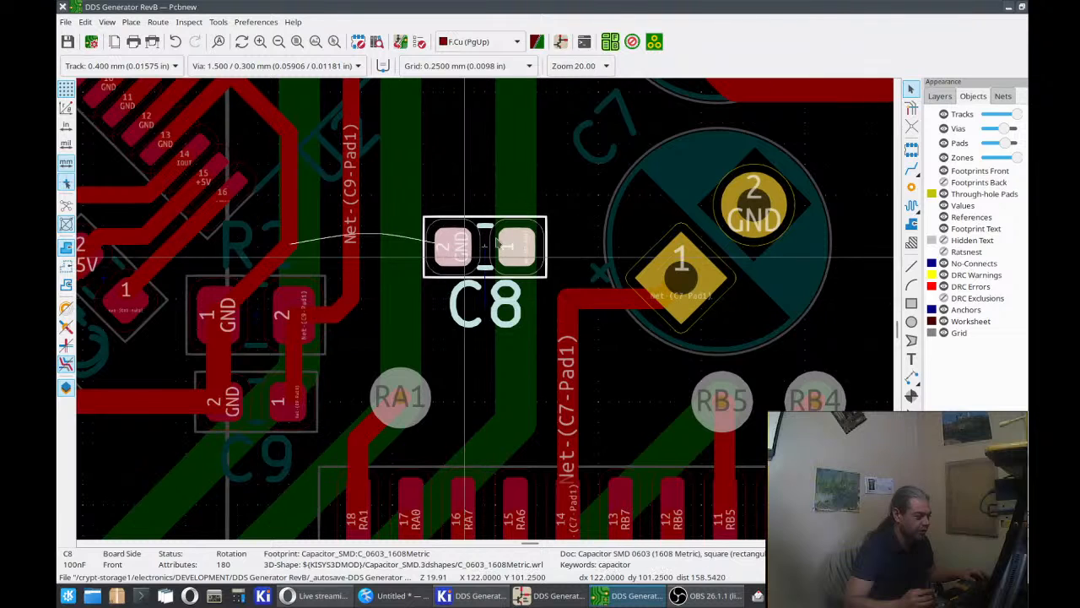
drag(498, 240, 478, 203)
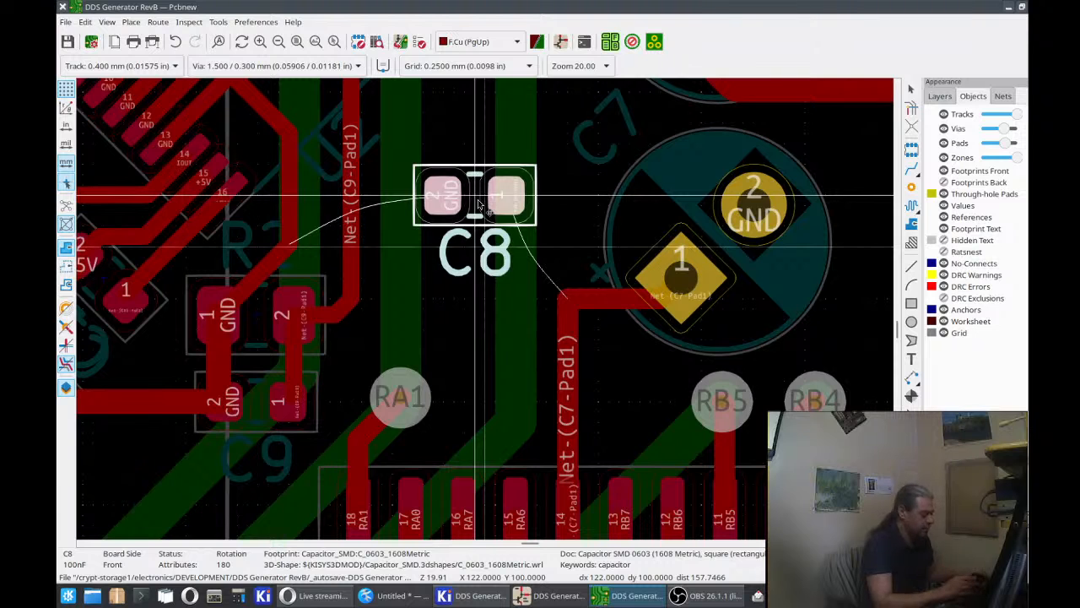
scroll(479, 204, down, 2)
drag(486, 309, 507, 391)
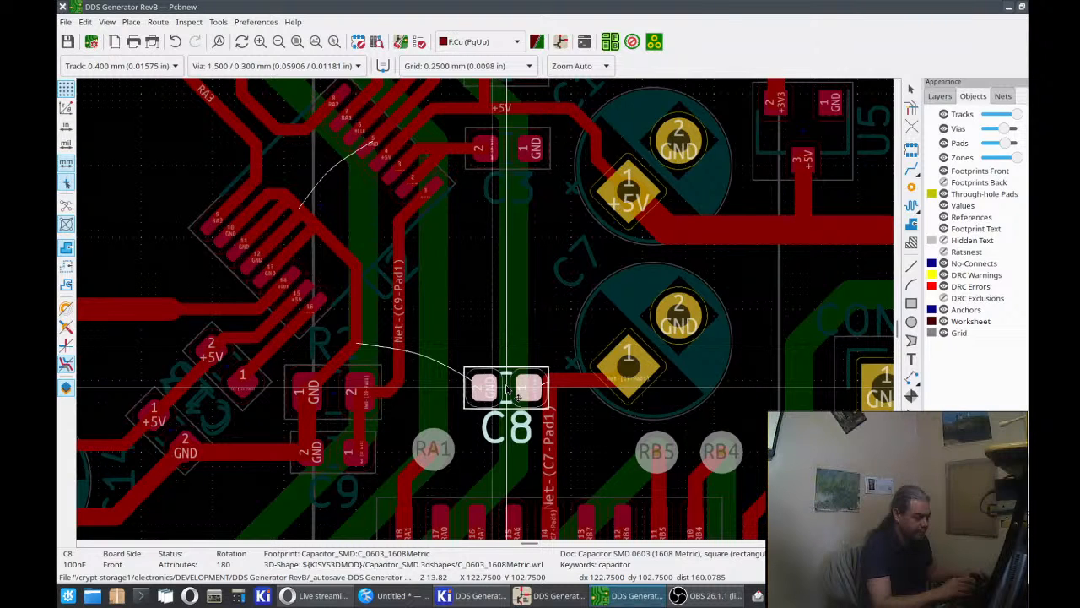
drag(507, 388, 507, 368)
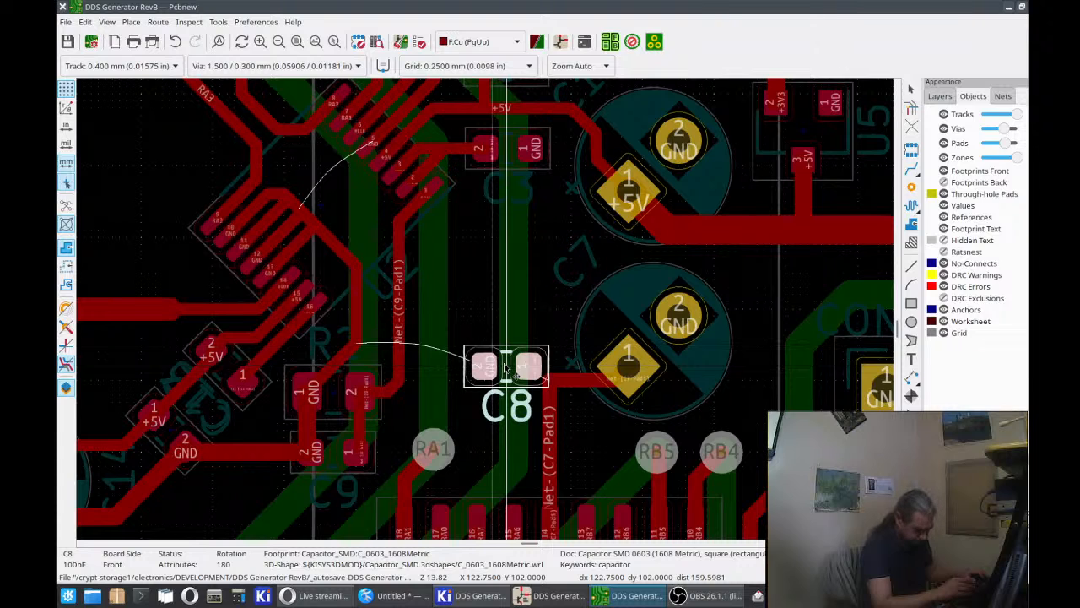
click(506, 367)
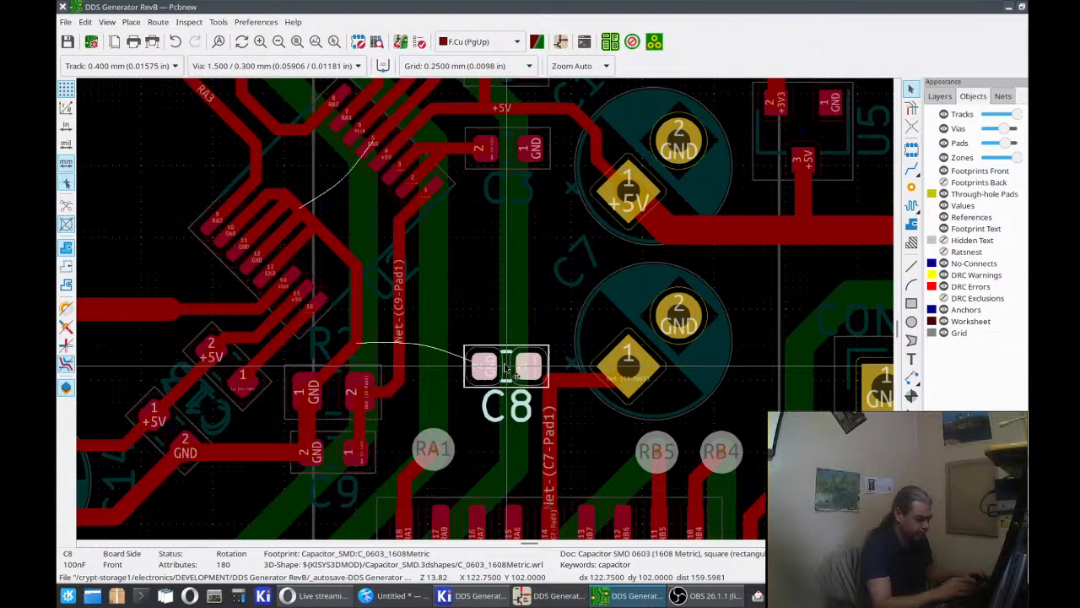
Delete the Net-(C7-Pad1) segments on F.Cu between C7 pad 1 and U1 pin 14.
click(572, 382)
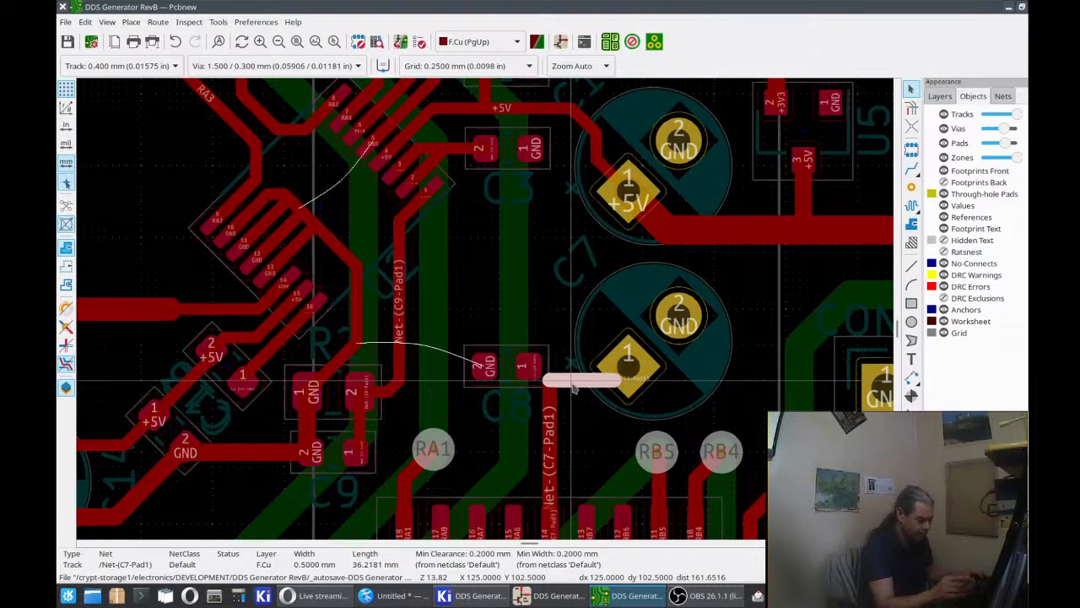
key(Delete)
key(Delete)
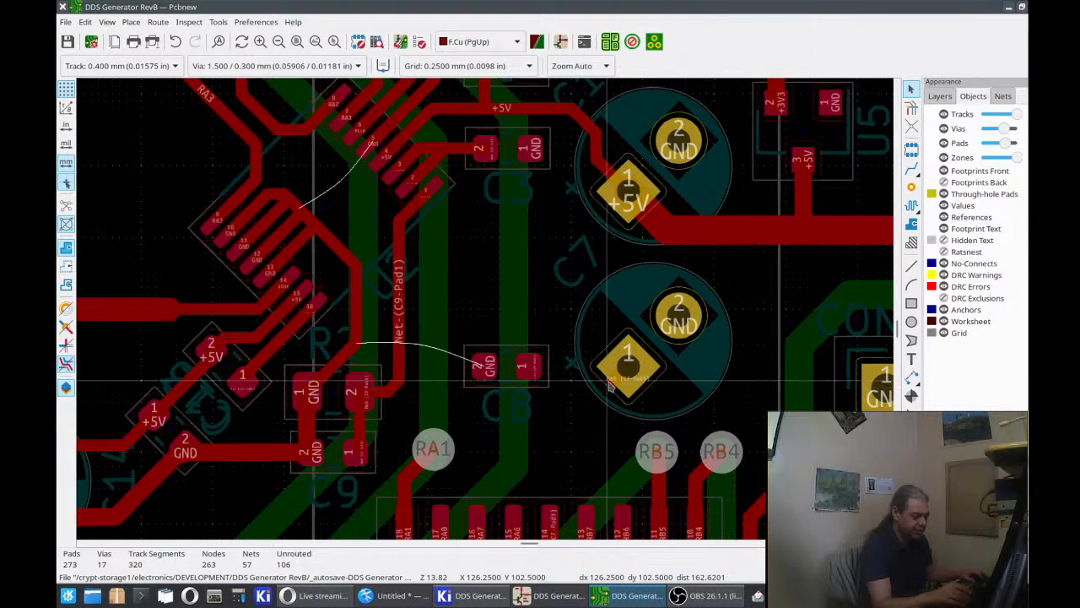
key(Delete)
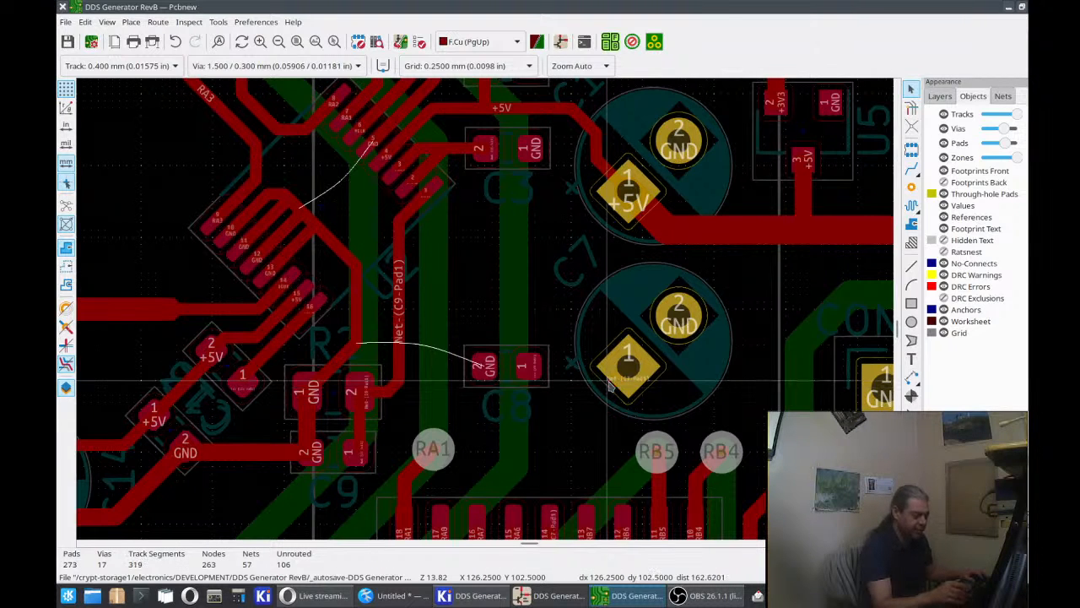
Route a 0.4 mm F.Cu track from U1 pin 14 to C8 pad 1 and on to C7 pad 1.
click(911, 169)
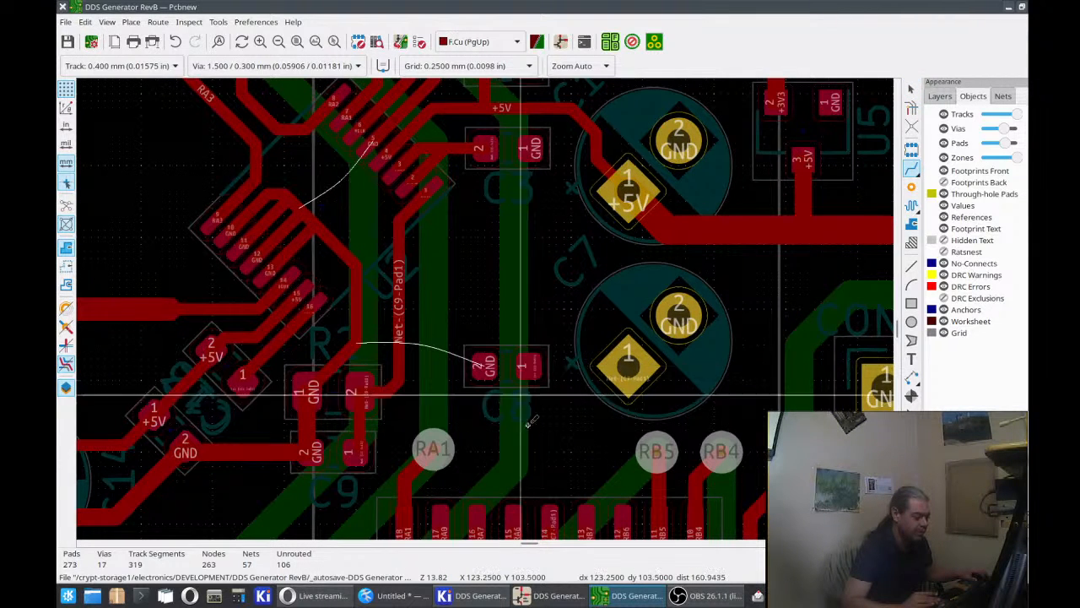
scroll(545, 504, up, 2)
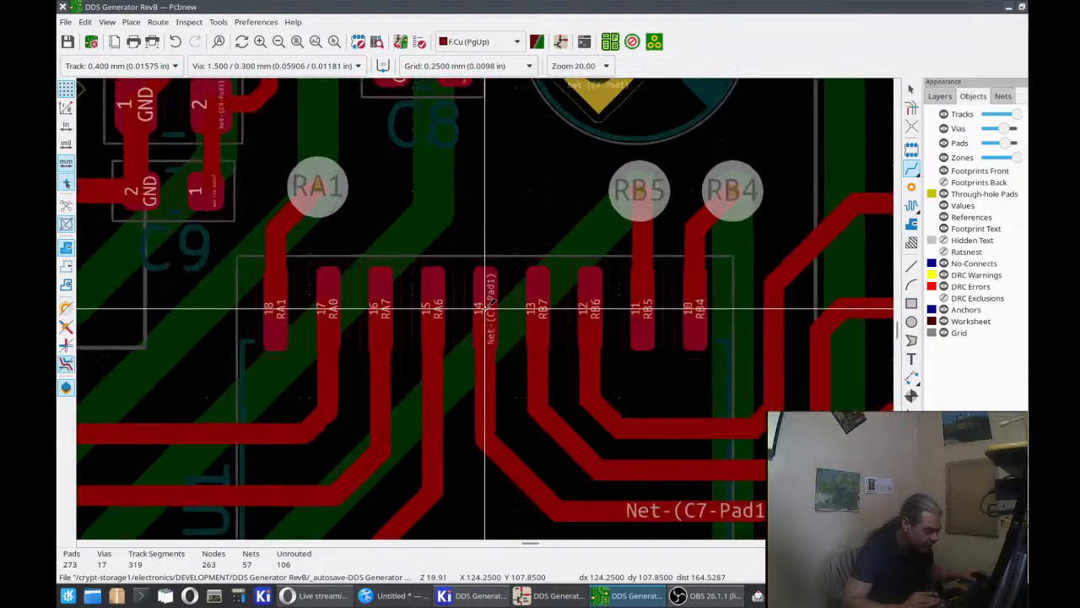
scroll(488, 306, down, 1)
click(488, 306)
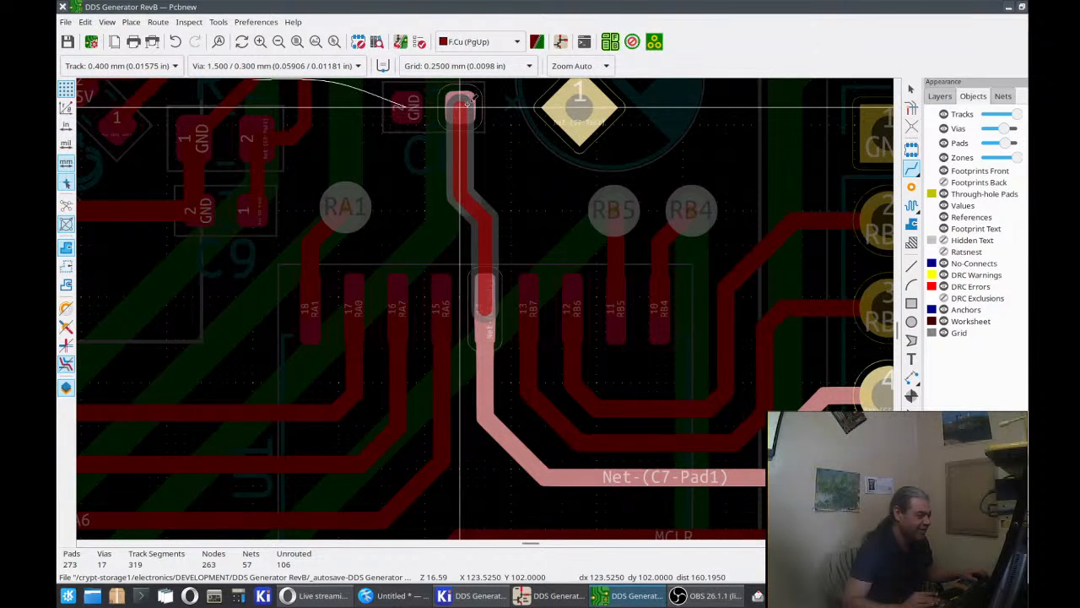
click(467, 104)
click(467, 103)
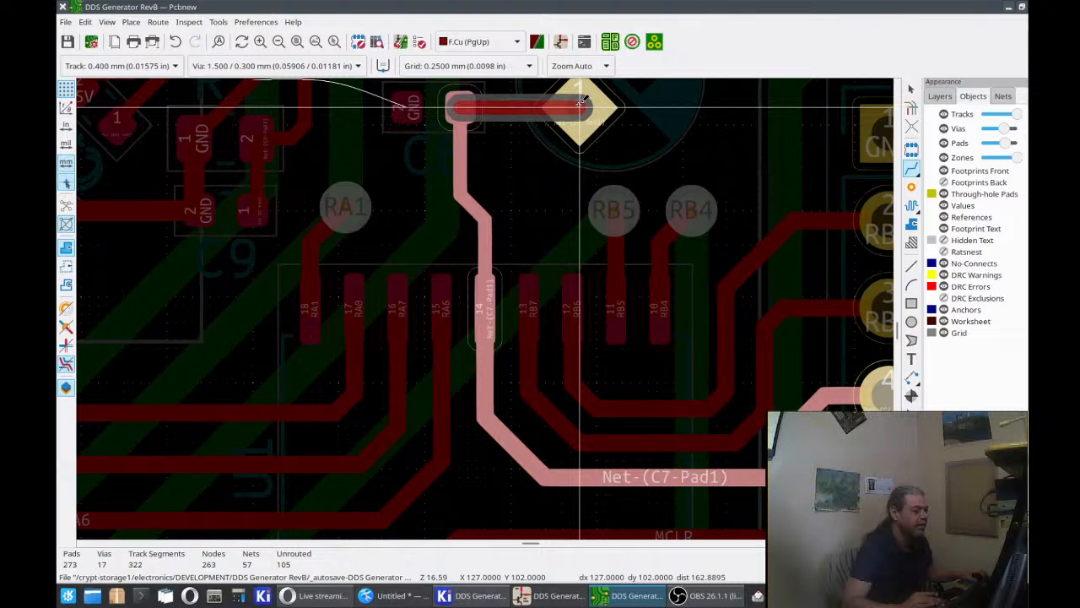
click(581, 103)
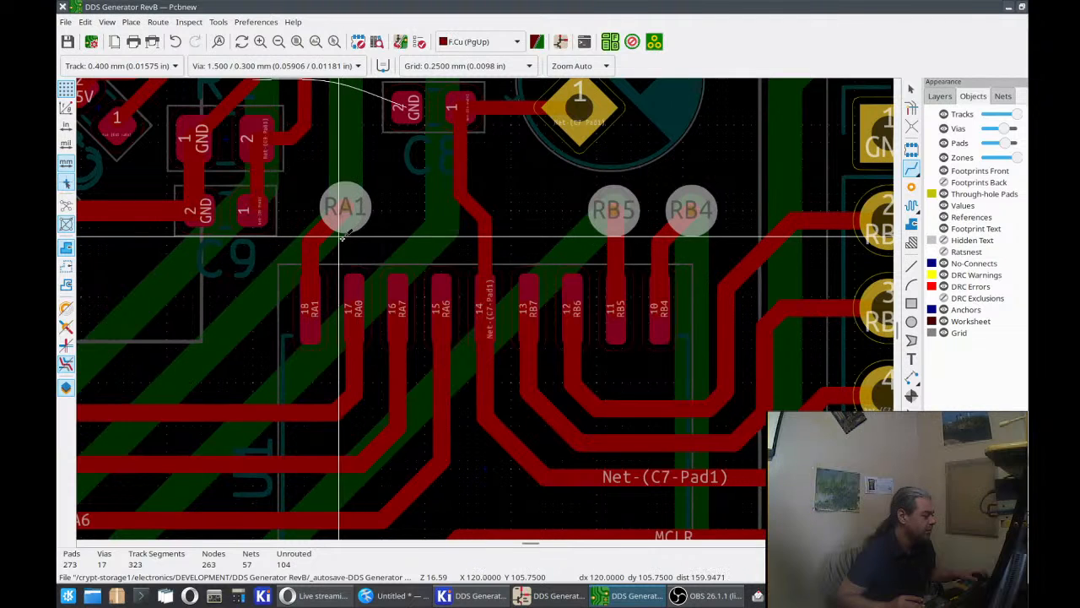
scroll(342, 239, down, 3)
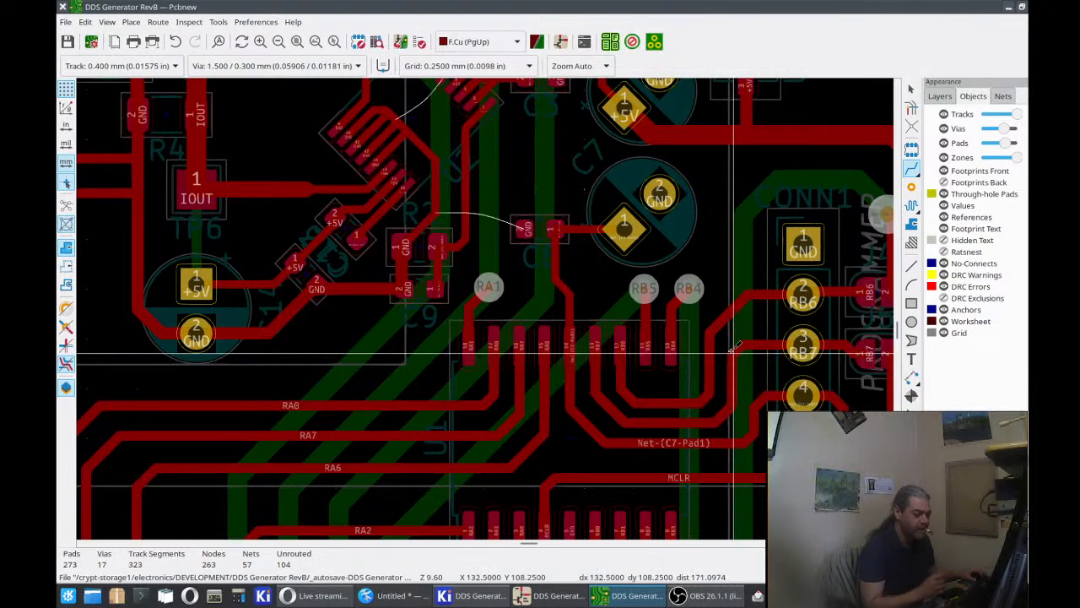
click(741, 346)
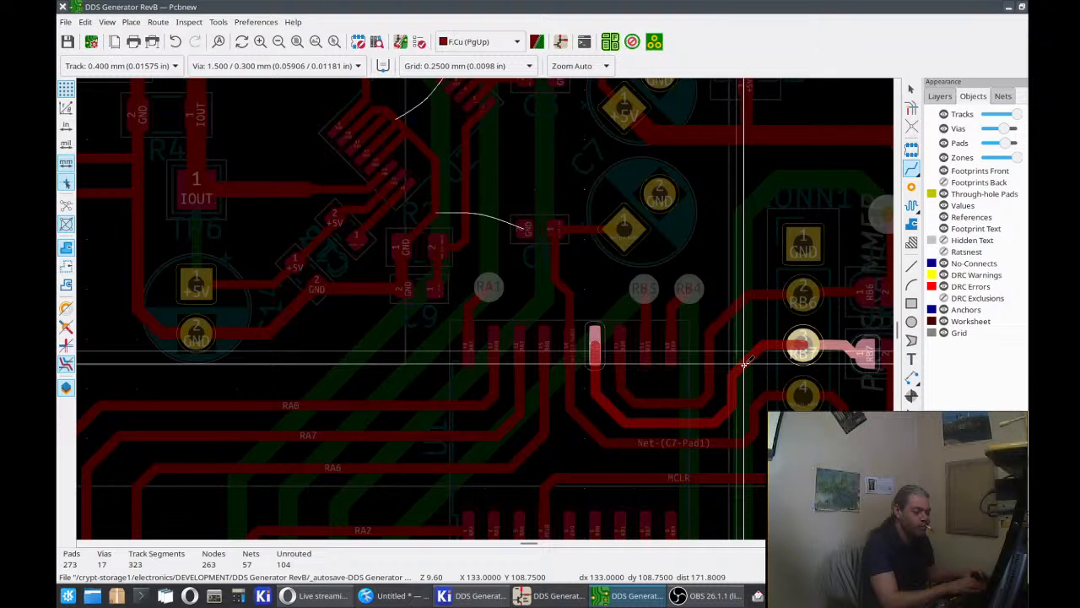
key(Escape)
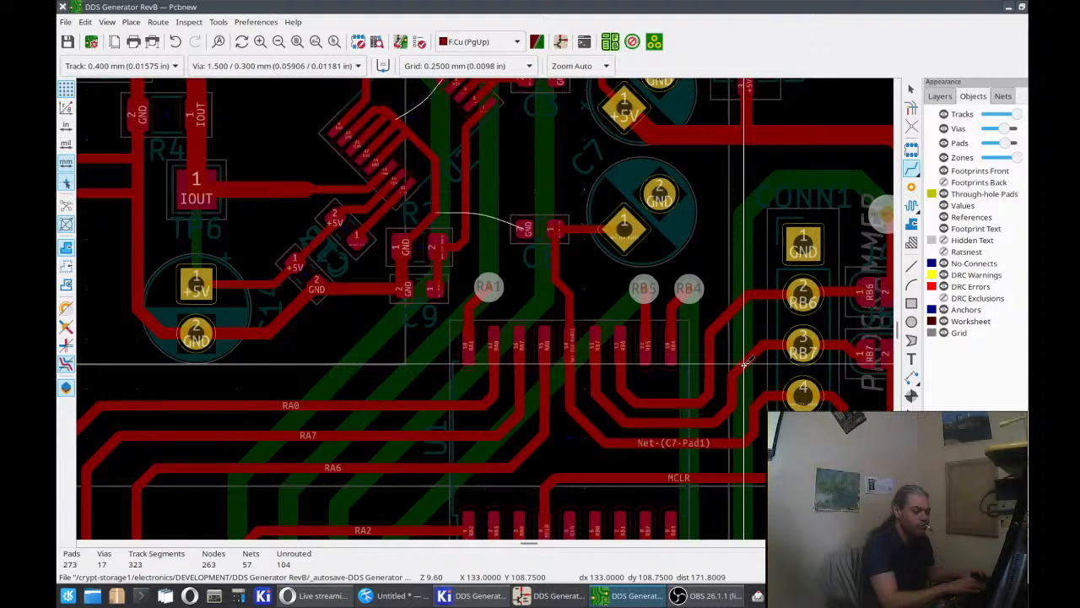
Move the RB6 track's diagonal segment on F.Cu nearer the RB7 track and shift its horizontal segment below U1 to Y 110.5 mm.
click(724, 317)
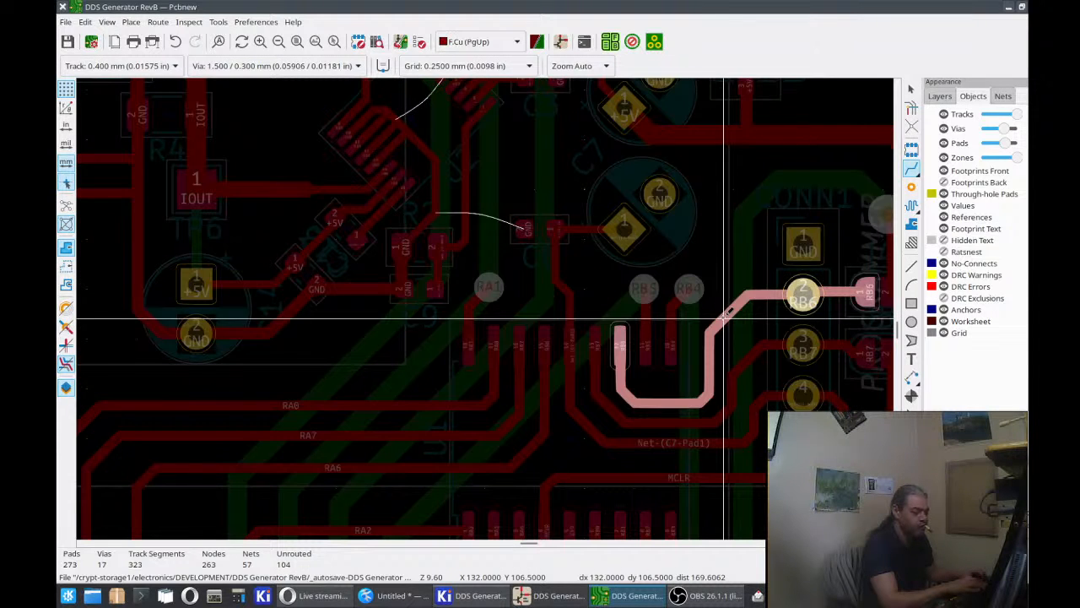
drag(724, 319, 731, 341)
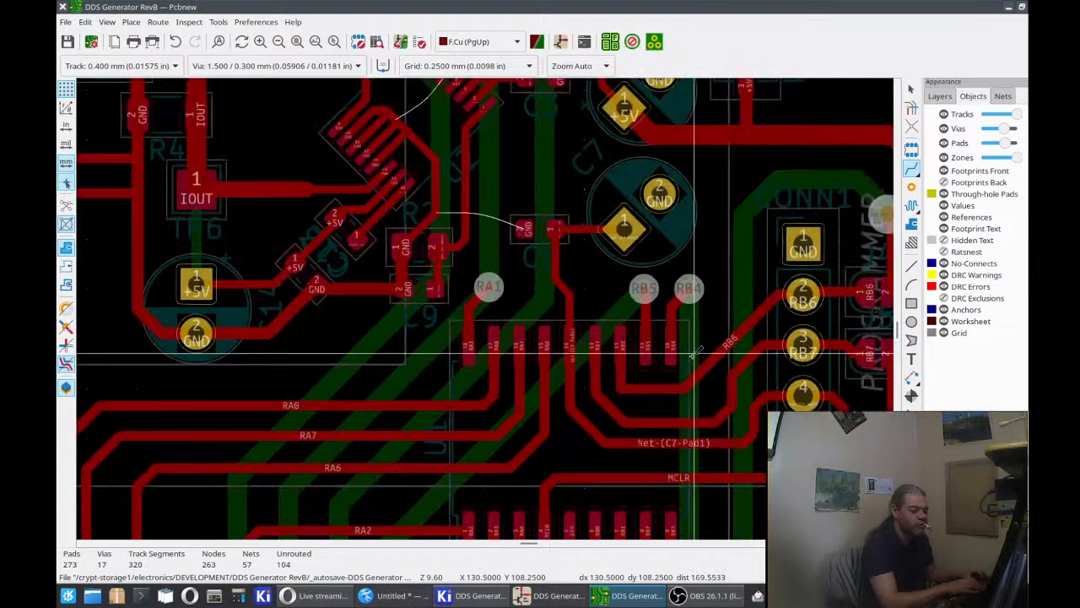
click(669, 384)
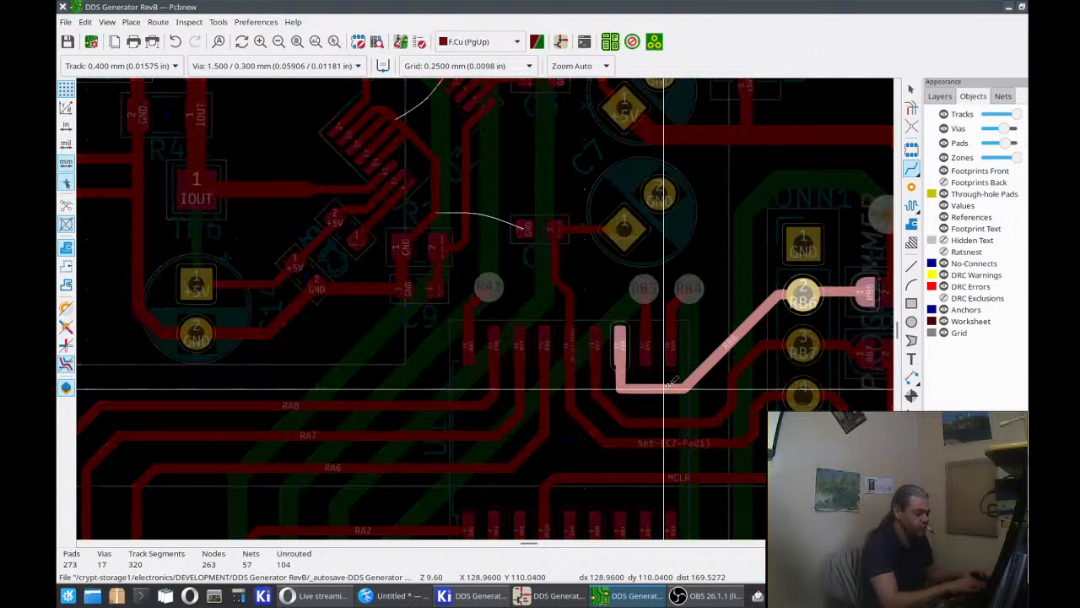
key(Escape)
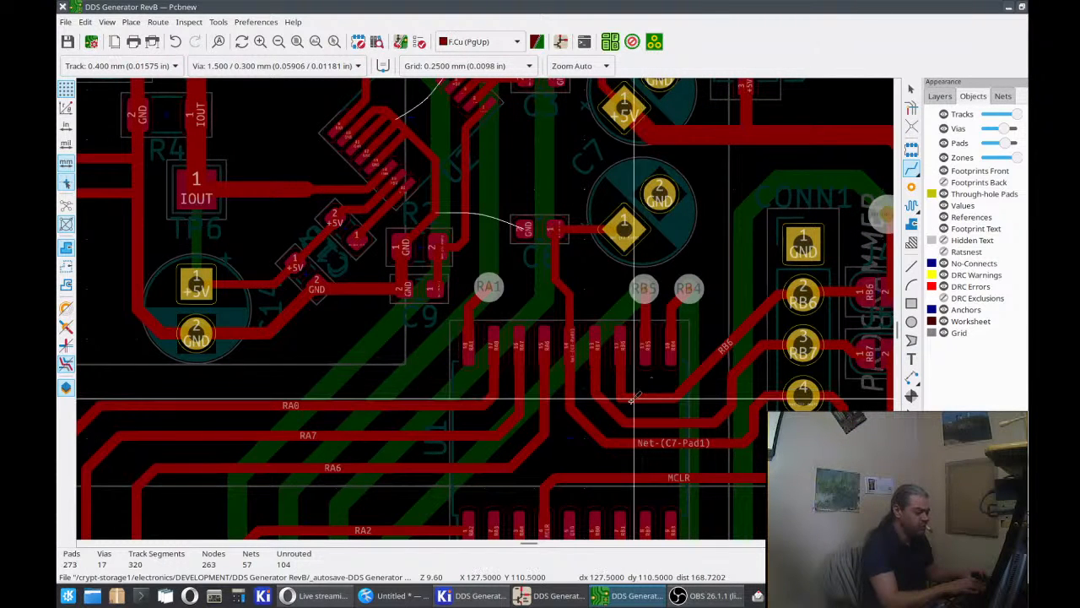
click(631, 398)
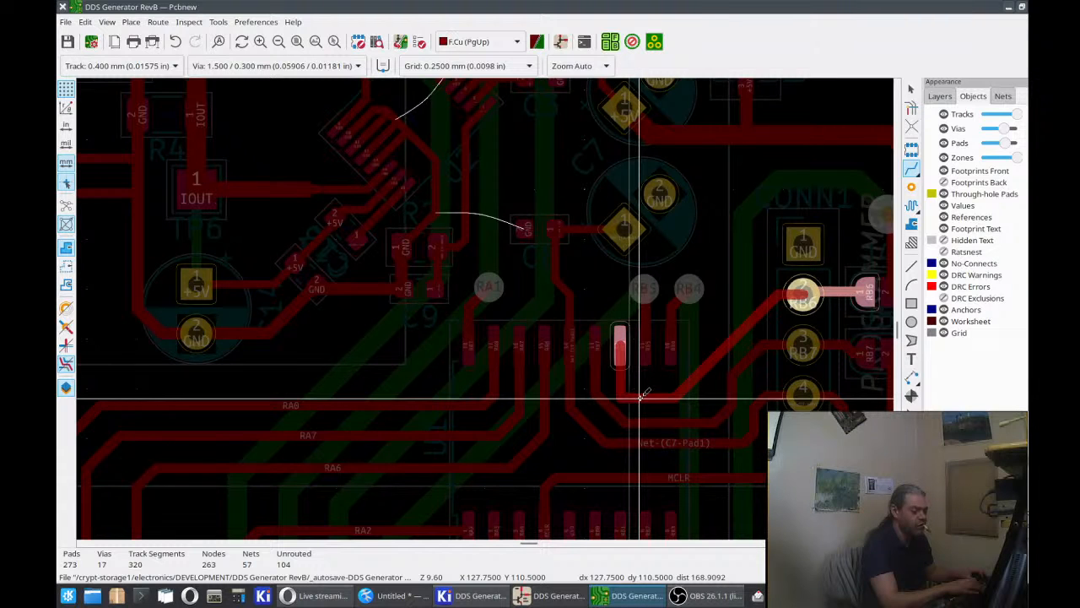
key(Escape)
click(642, 394)
key(Escape)
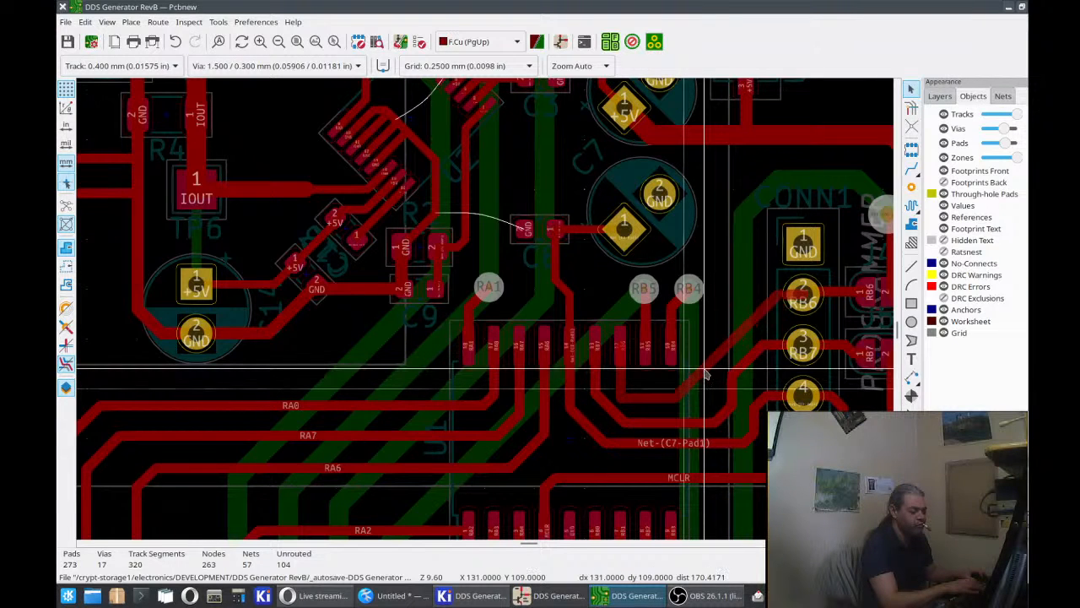
Reroute RB6 on F.Cu with a 0.5 mm track from U1 pin 12 through an angled lower corner to CONN1 pad 2.
click(754, 318)
key(x)
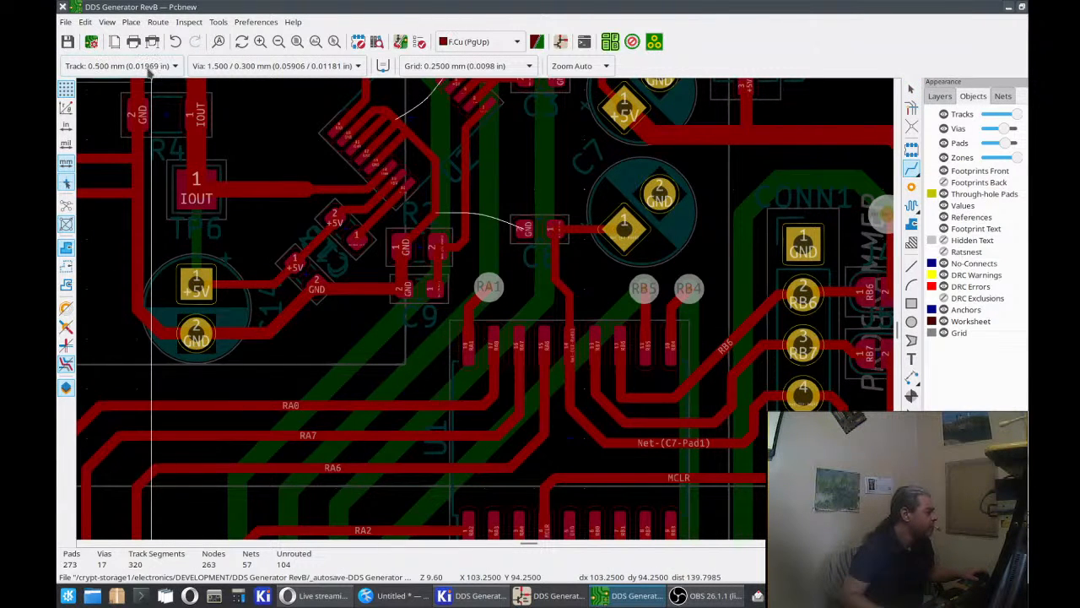
click(621, 346)
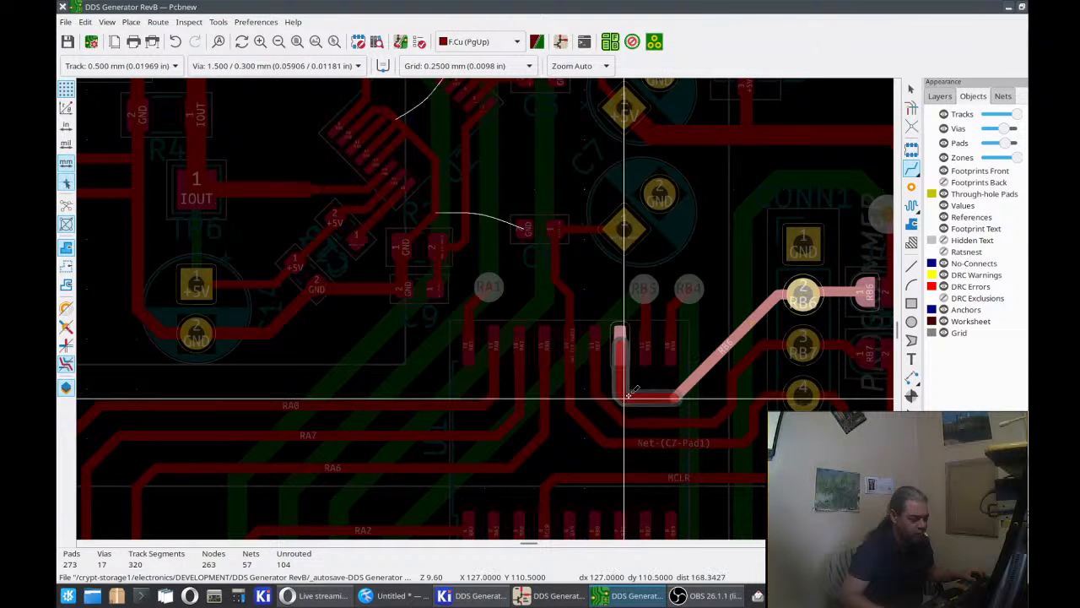
double_click(638, 394)
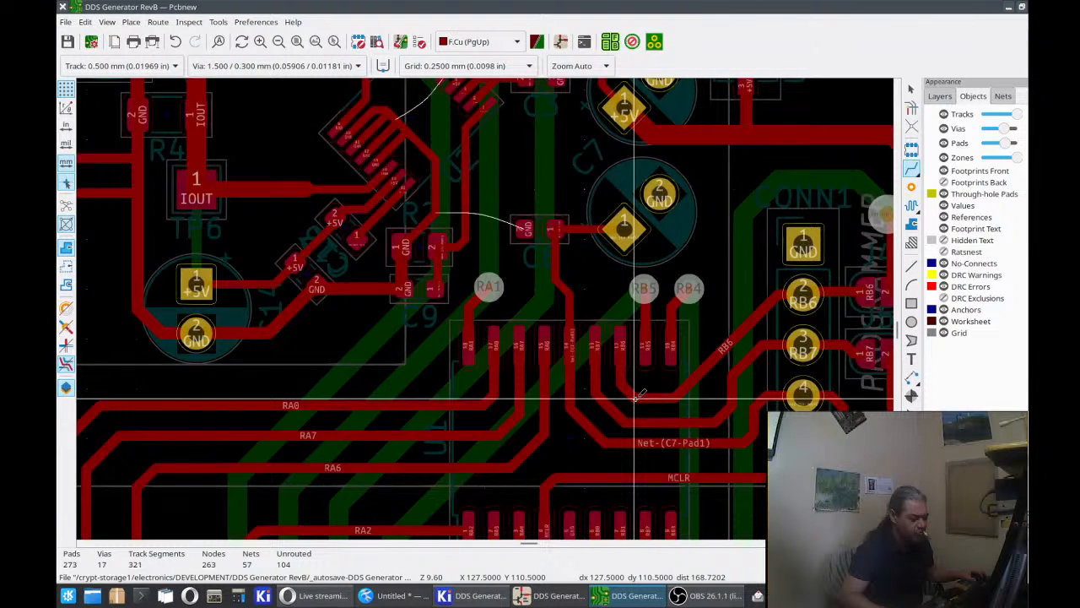
click(639, 394)
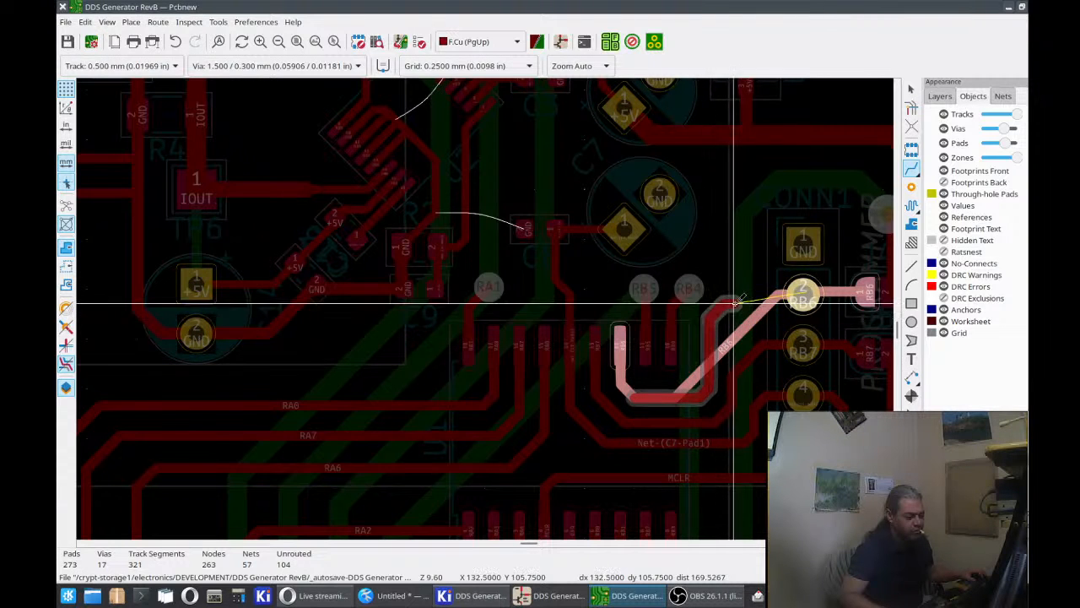
click(800, 293)
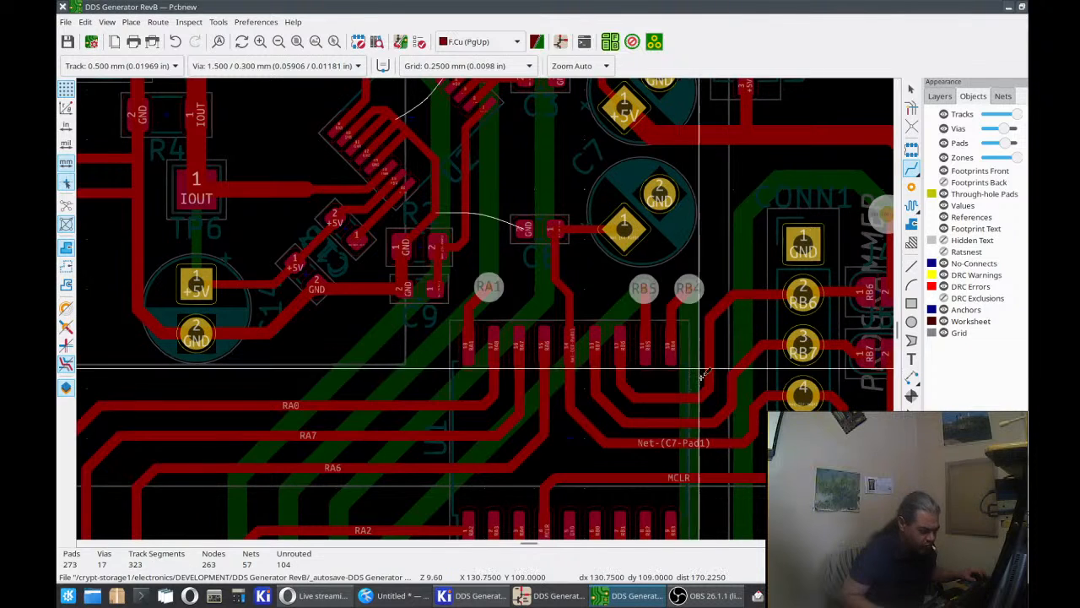
Straighten the RB6 diagonal, and reroute it from CONN1 pad 2 to the lower horizontal segment with a short vertical jog between two 45-degree bends.
key(d)
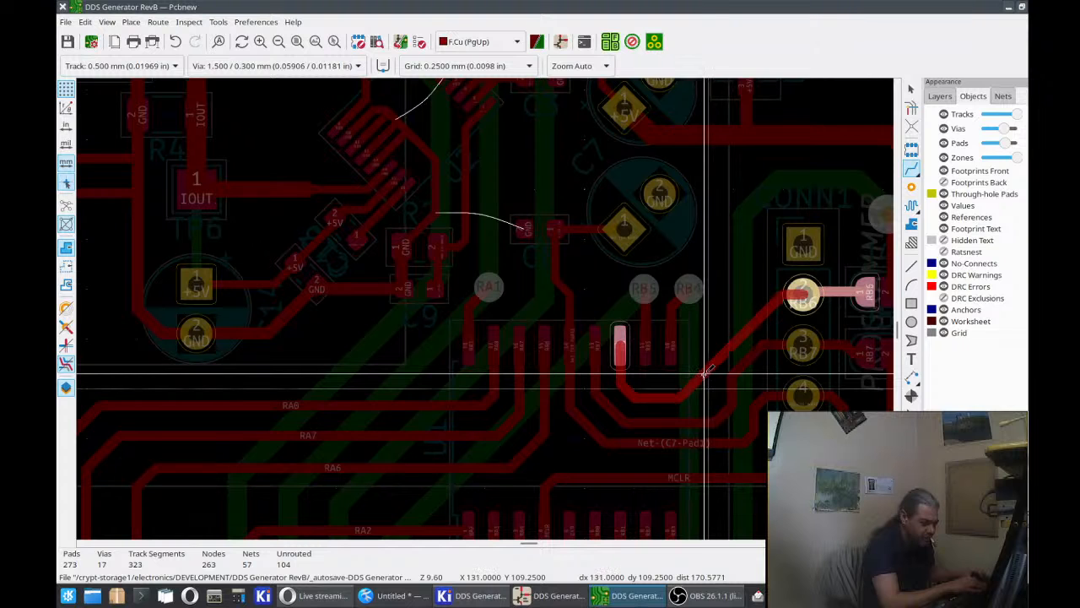
click(705, 374)
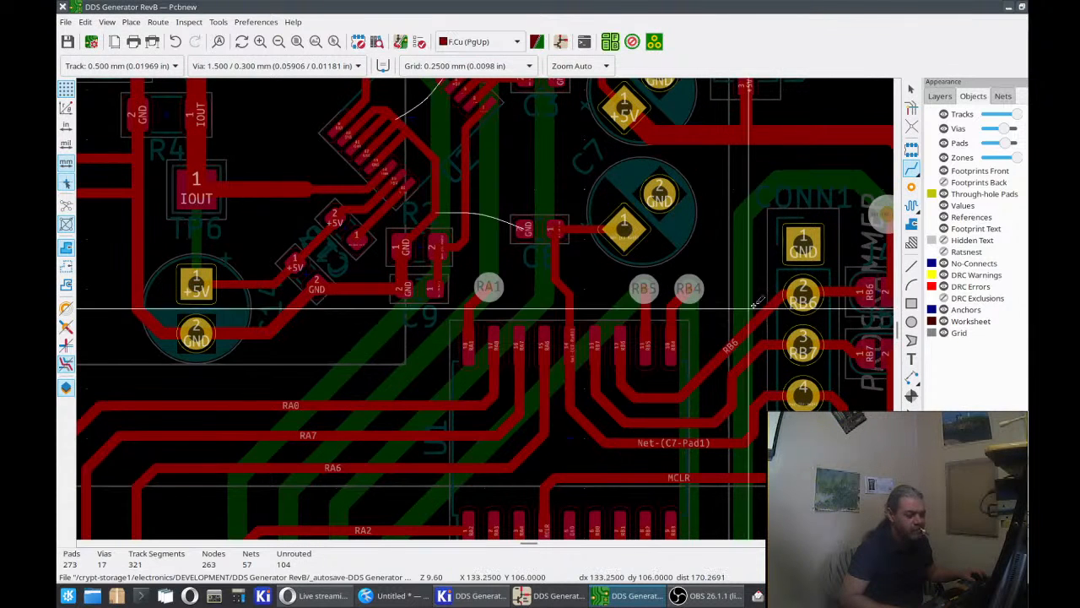
click(804, 294)
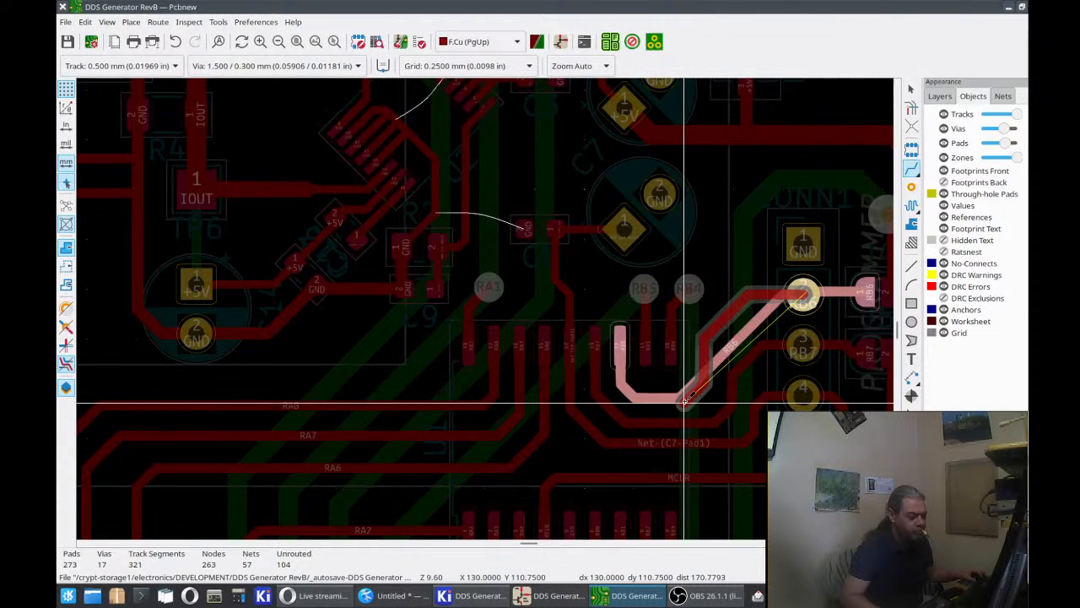
click(683, 390)
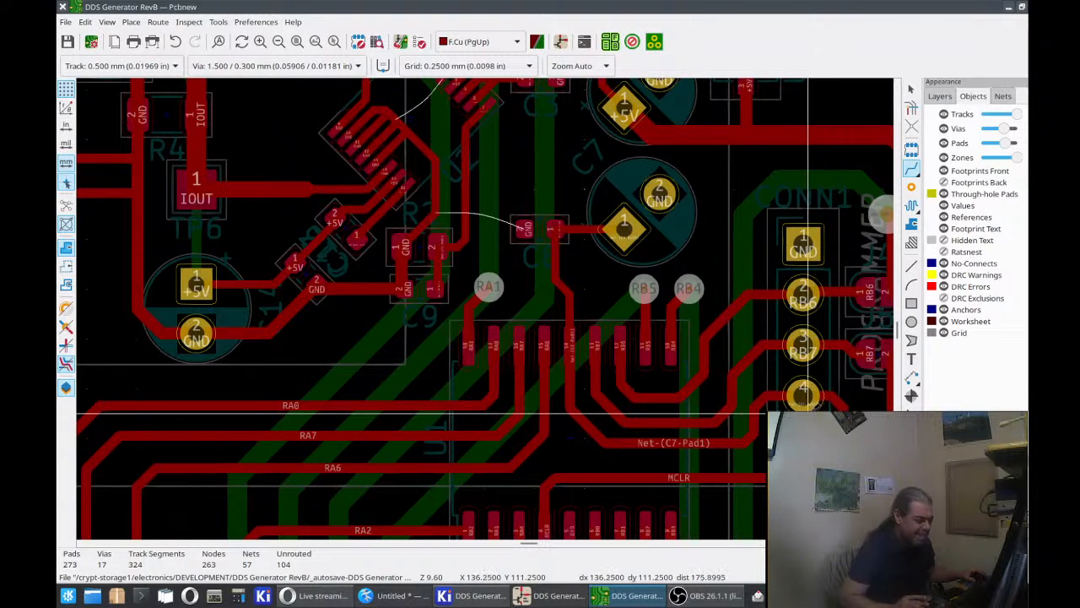
Hide the ratsnest lines of the GND net.
scroll(816, 407, down, 1)
scroll(486, 308, down, 1)
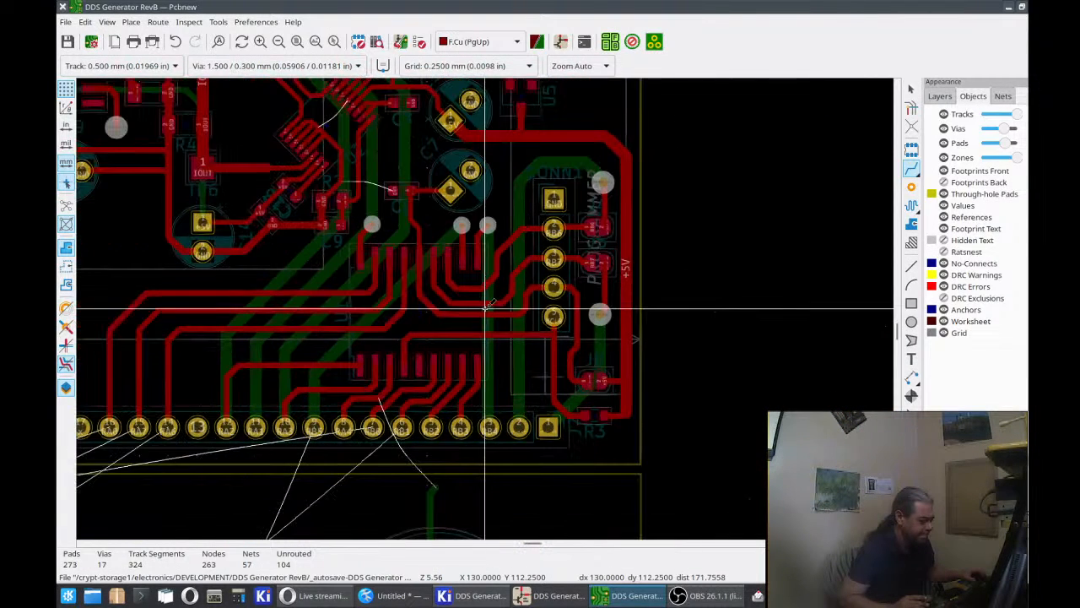
middle_drag(486, 309, 626, 349)
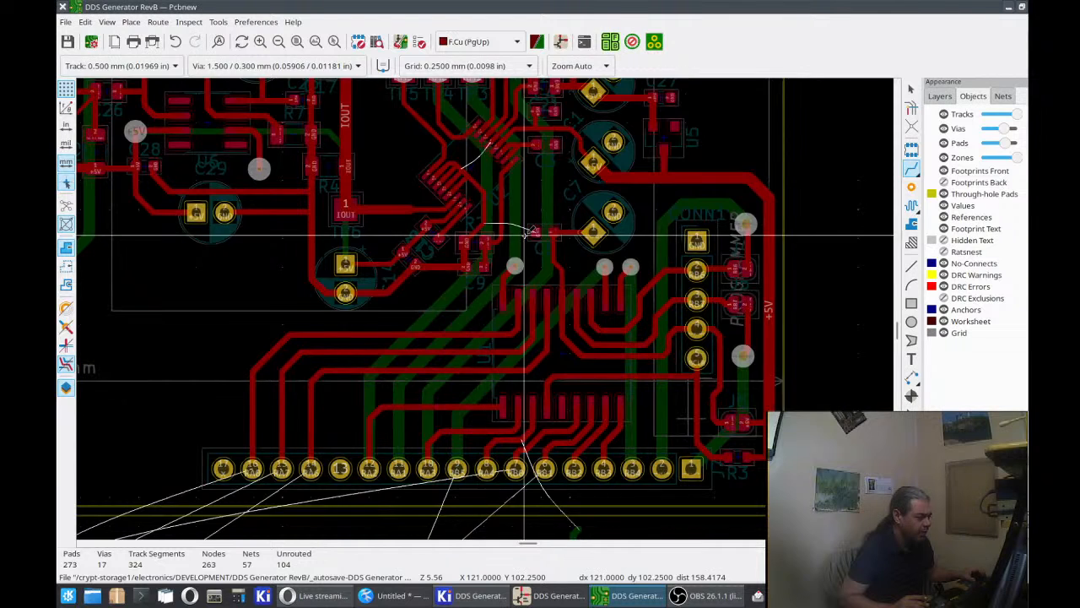
scroll(496, 222, up, 2)
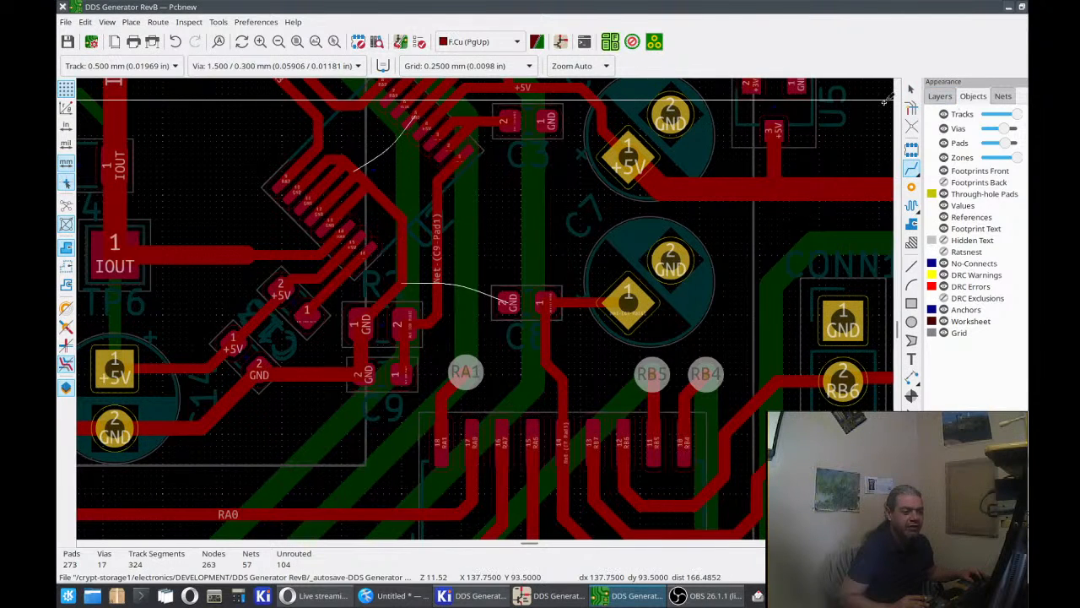
click(1002, 96)
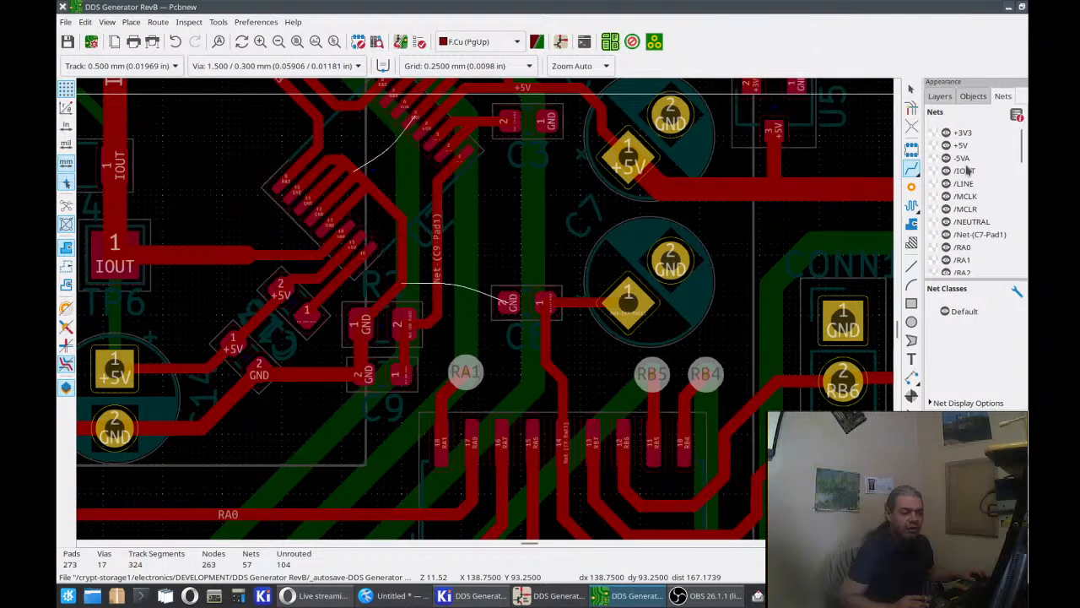
scroll(976, 206, down, 6)
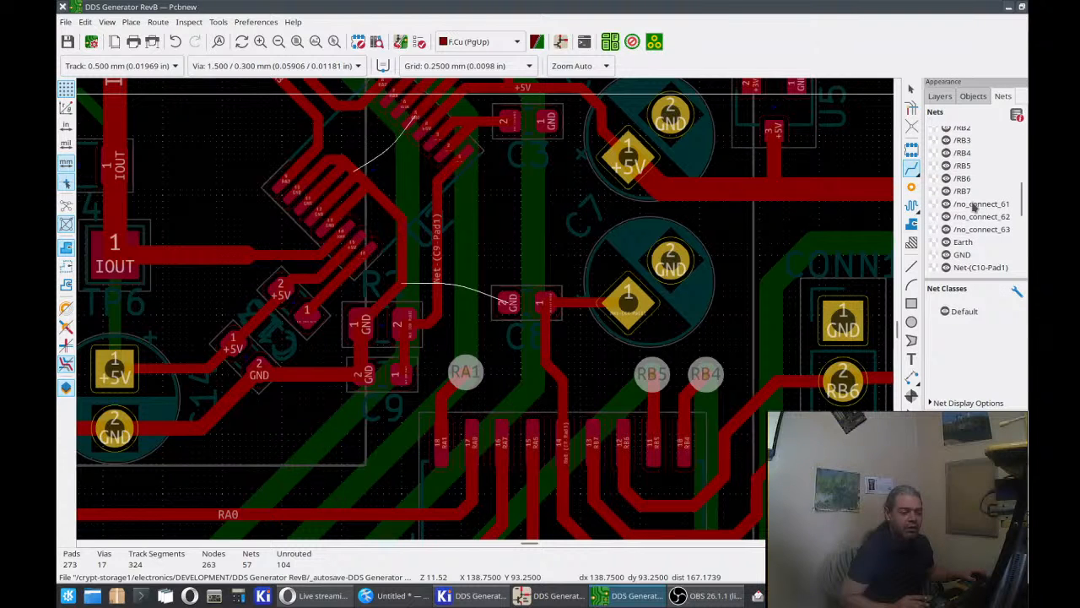
scroll(949, 260, up, 6)
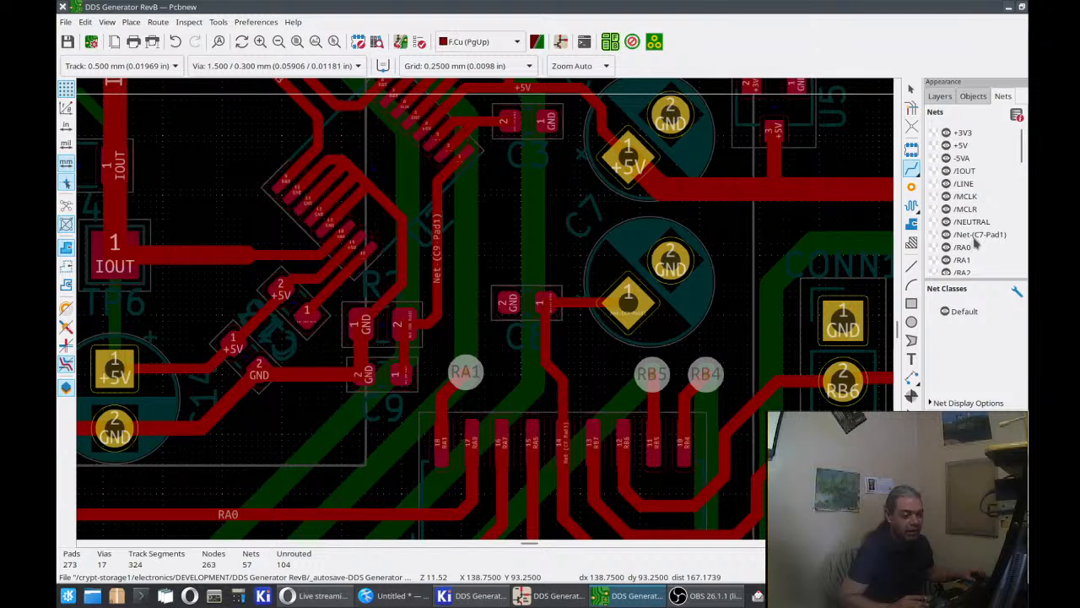
scroll(975, 241, down, 20)
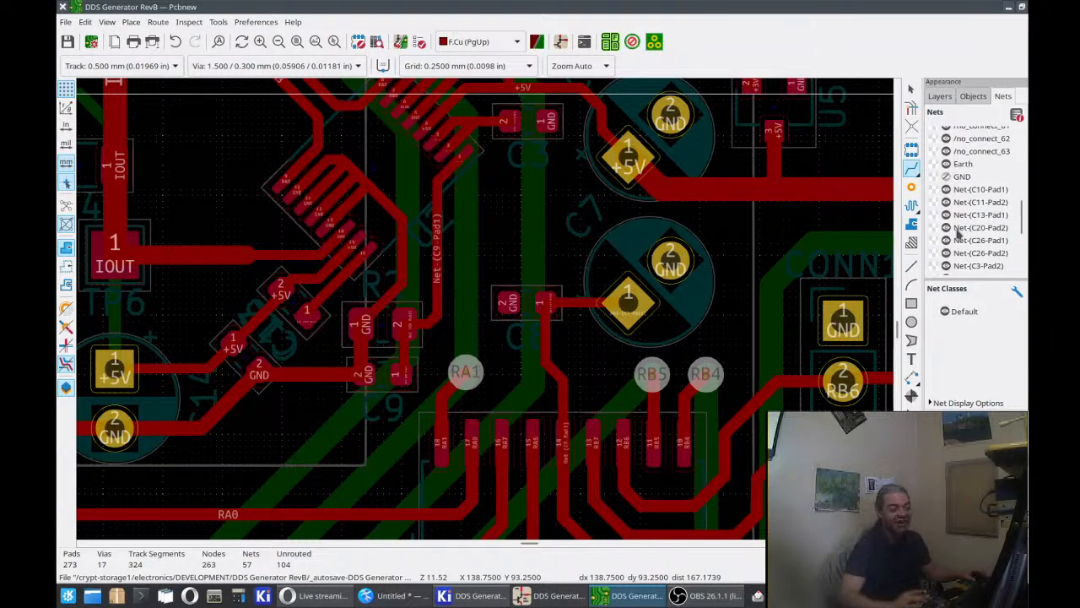
Dim the tracks to inspect the footprints around C8 and U1, restore full track opacity, and review the routing down to the bottom header.
click(975, 98)
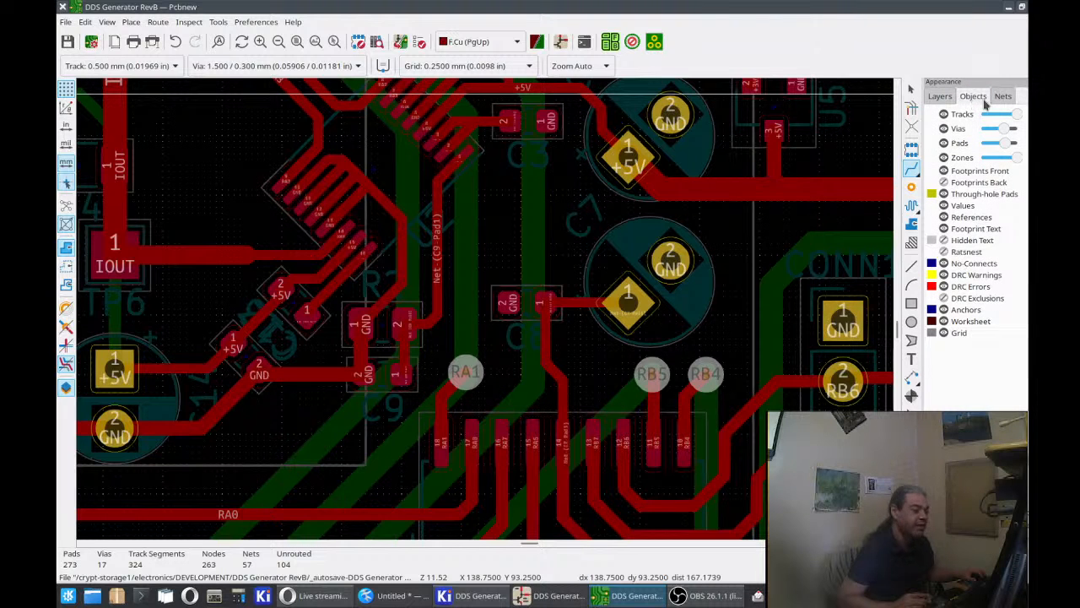
drag(1016, 116, 990, 117)
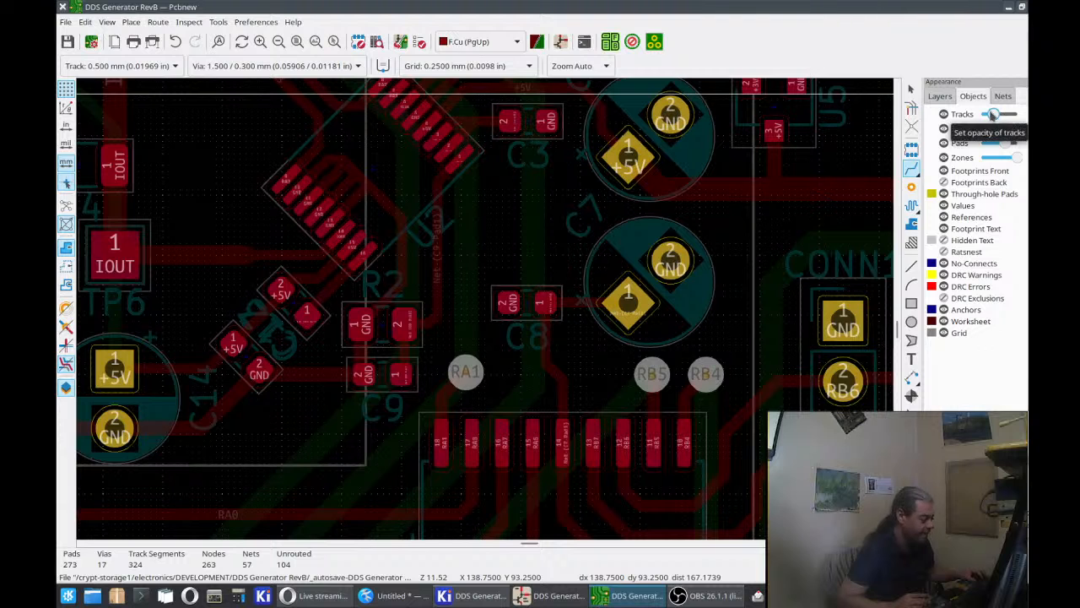
drag(995, 115, 1017, 116)
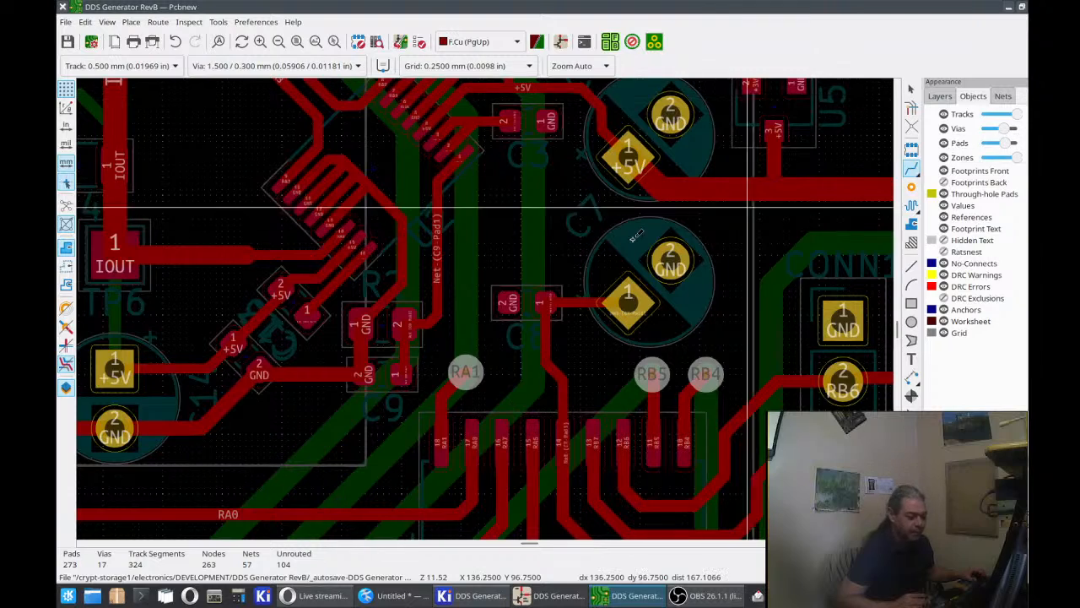
scroll(456, 325, down, 4)
middle_drag(455, 325, 578, 220)
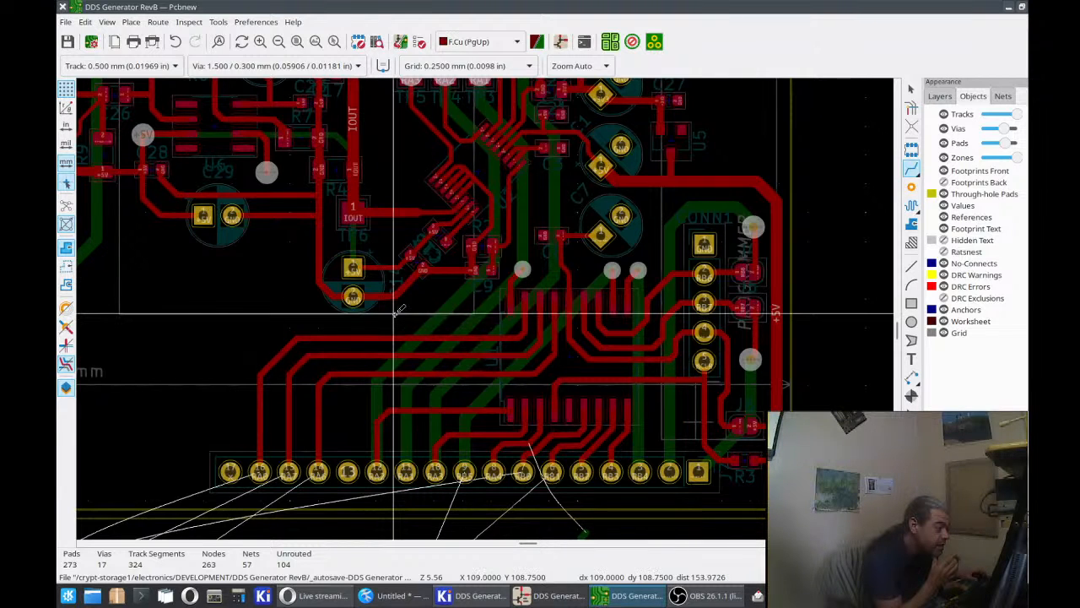
mouse_move(404, 261)
middle_down()
mouse_move(420, 348)
mouse_move(405, 274)
middle_up()
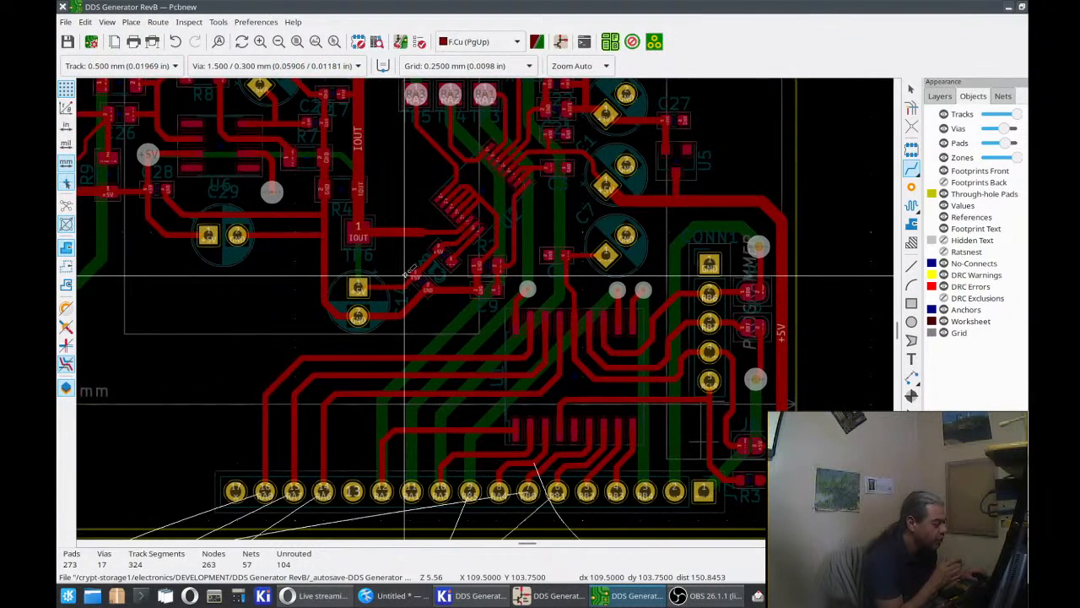
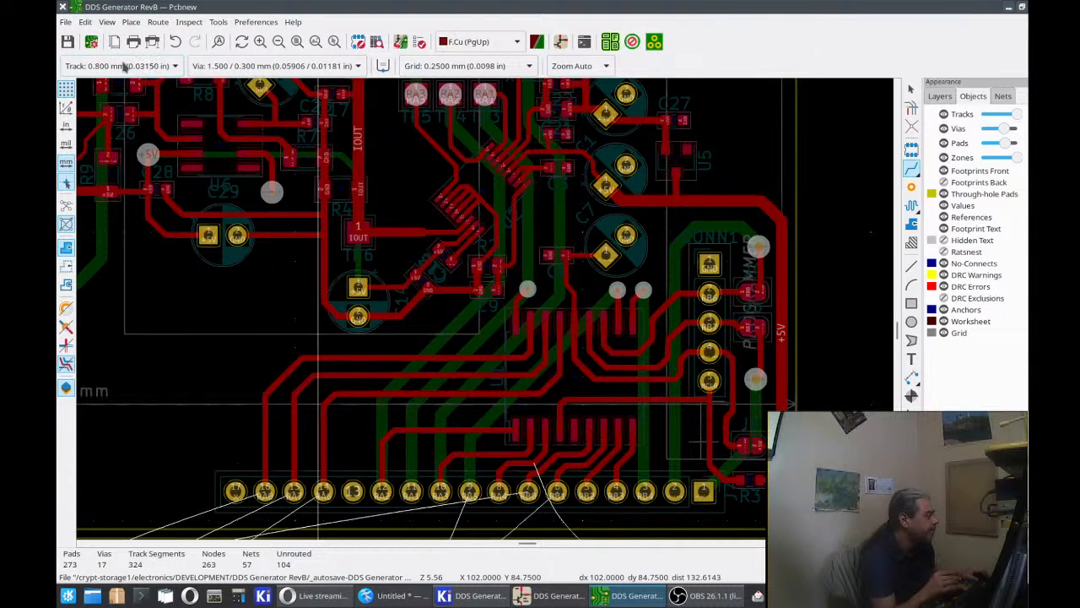
Reroute the RB5 track on B.Cu at 1 mm width, leaving its via horizontally and running diagonally to the vertical segment above the header pad.
key(Page_Down)
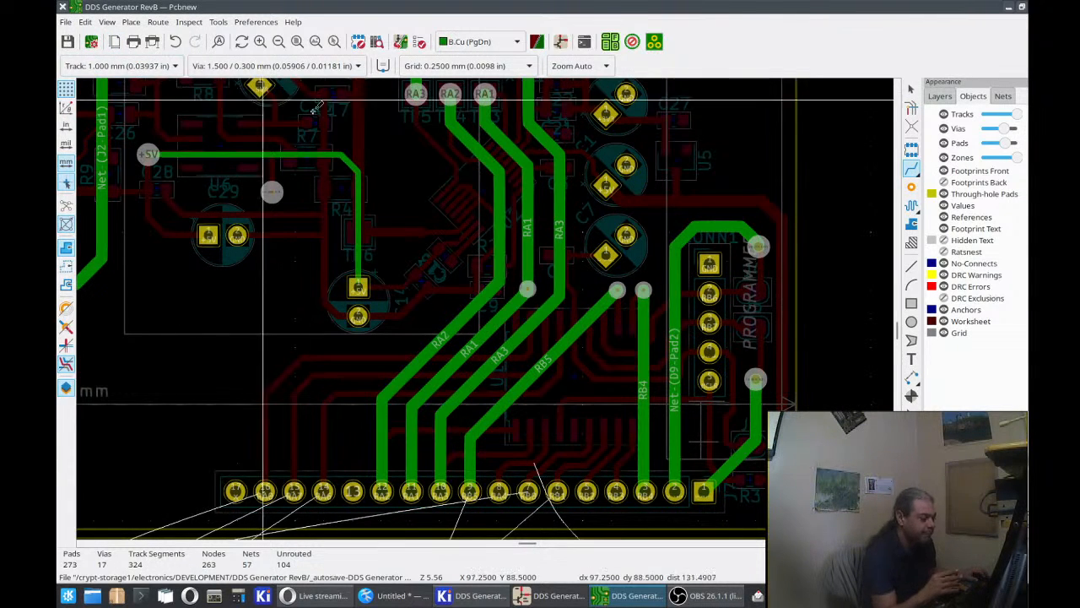
click(619, 290)
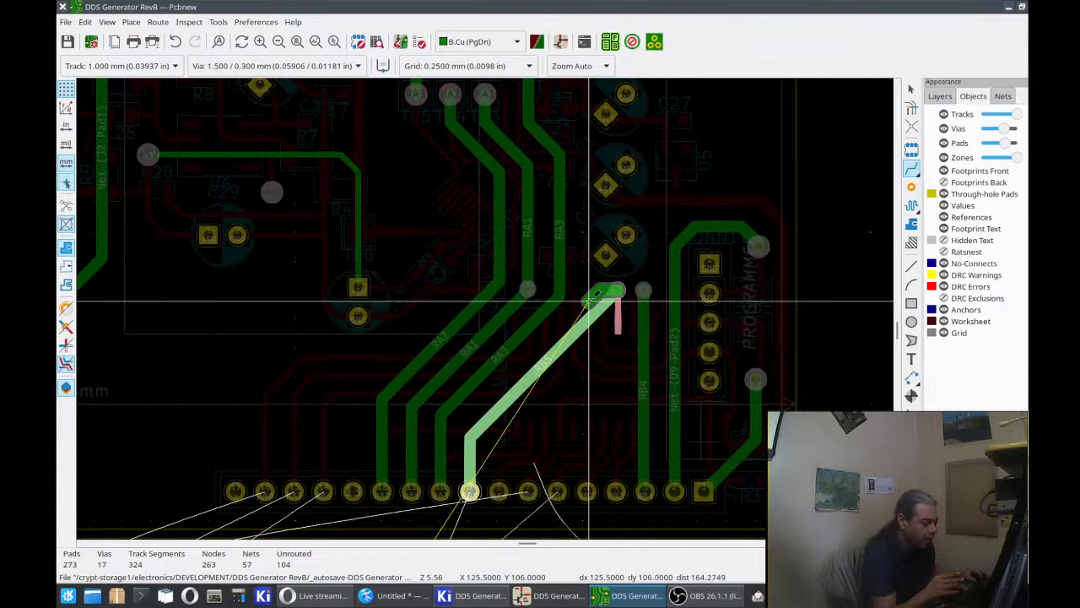
click(470, 437)
click(470, 439)
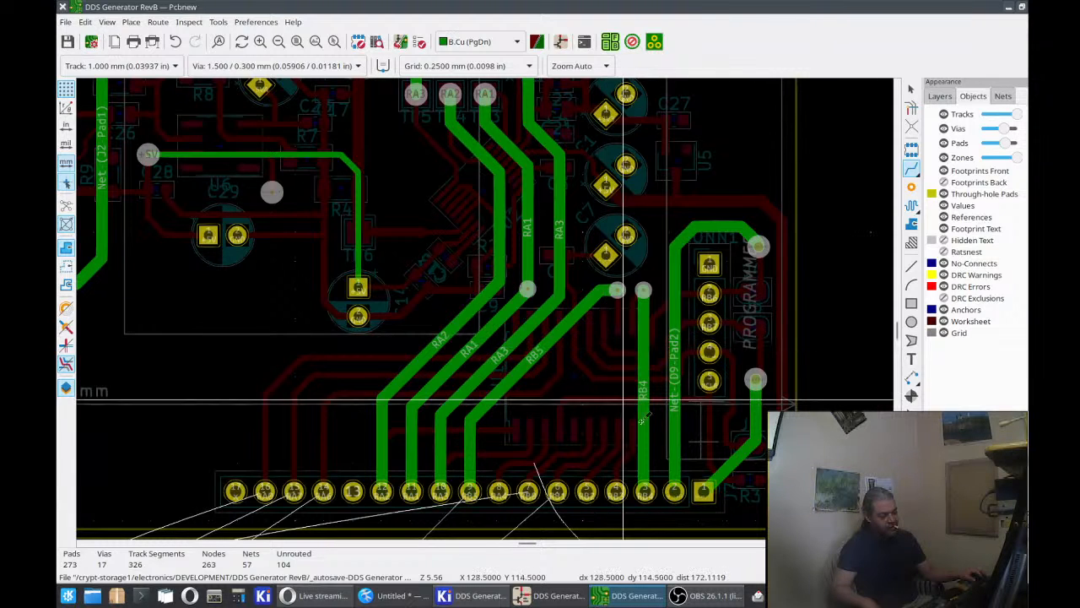
Reroute the B.Cu track between the header's square pad and the via beside CONN1 with a stepped 45-degree path at 1 mm width.
click(704, 491)
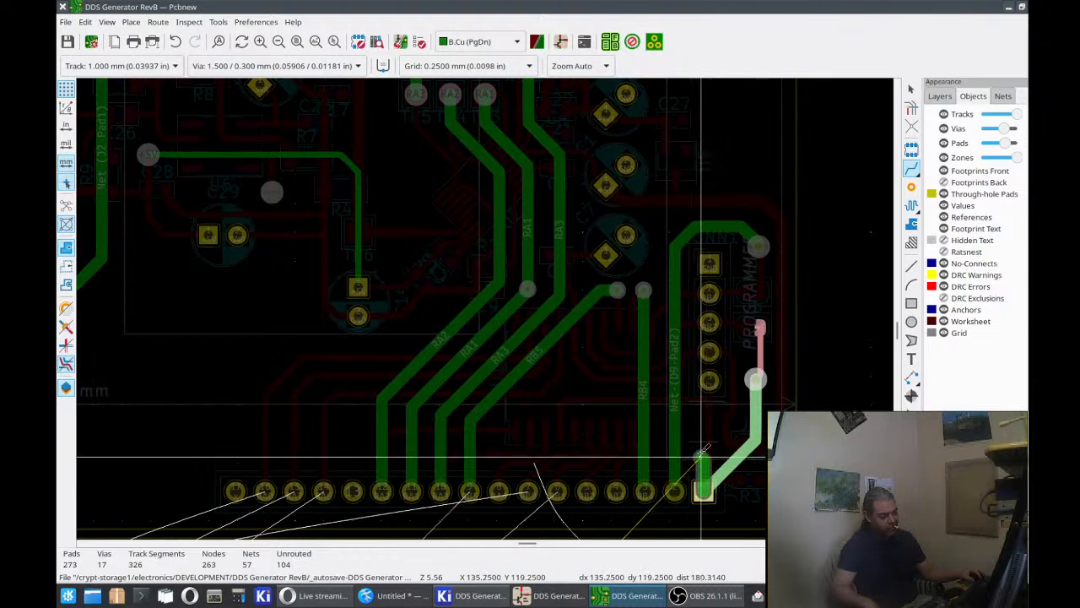
click(755, 413)
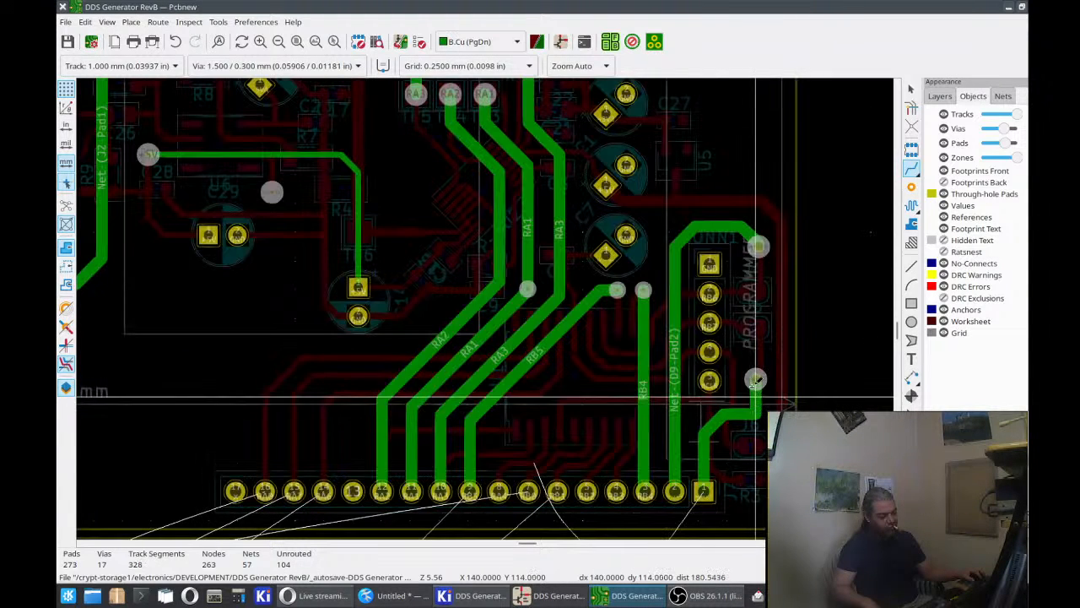
click(755, 380)
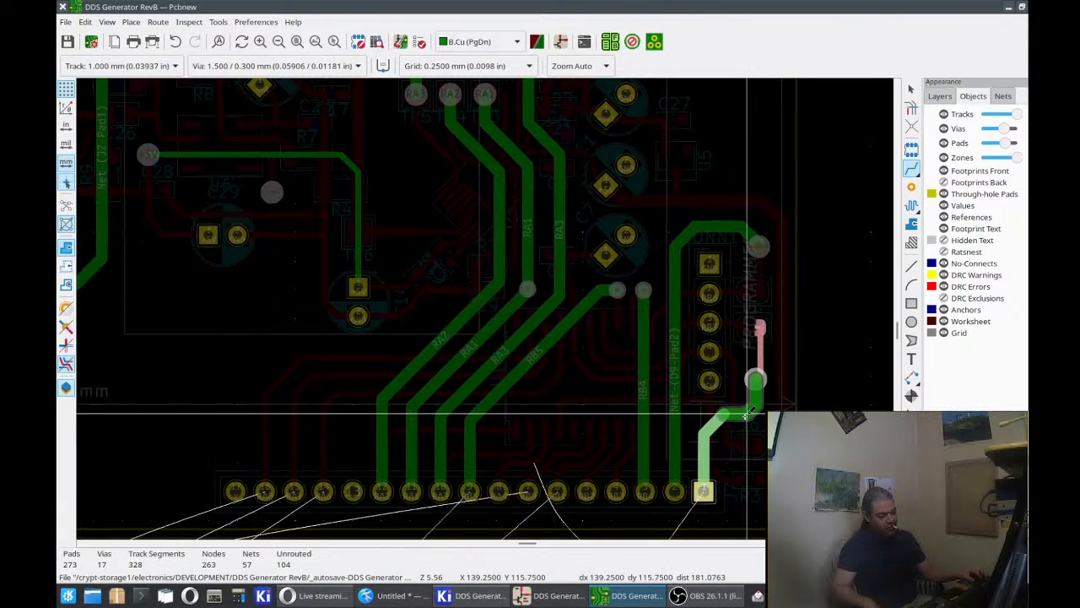
click(743, 417)
click(742, 417)
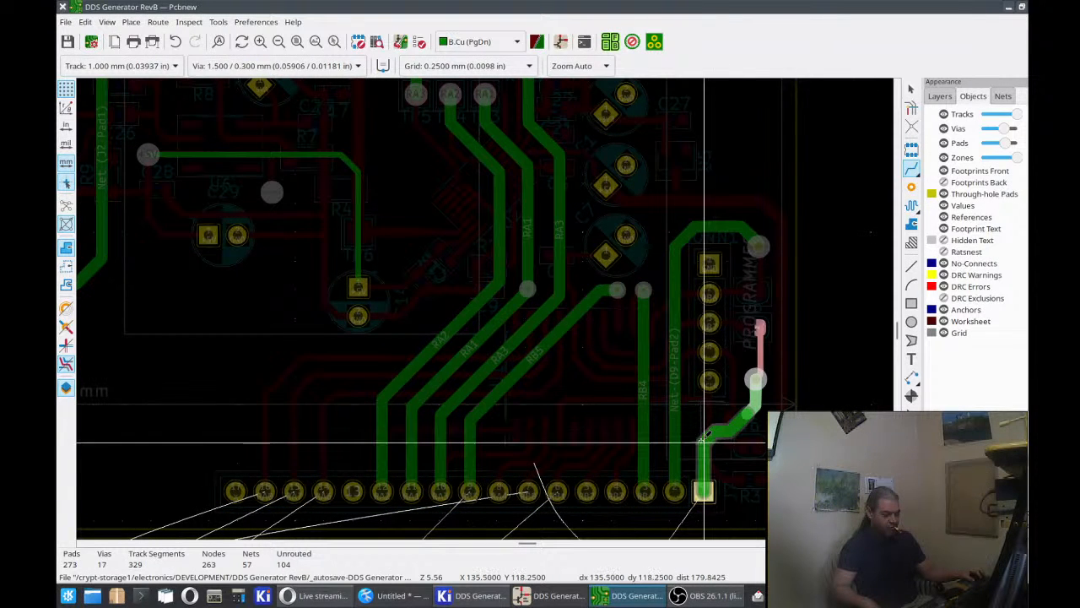
click(704, 490)
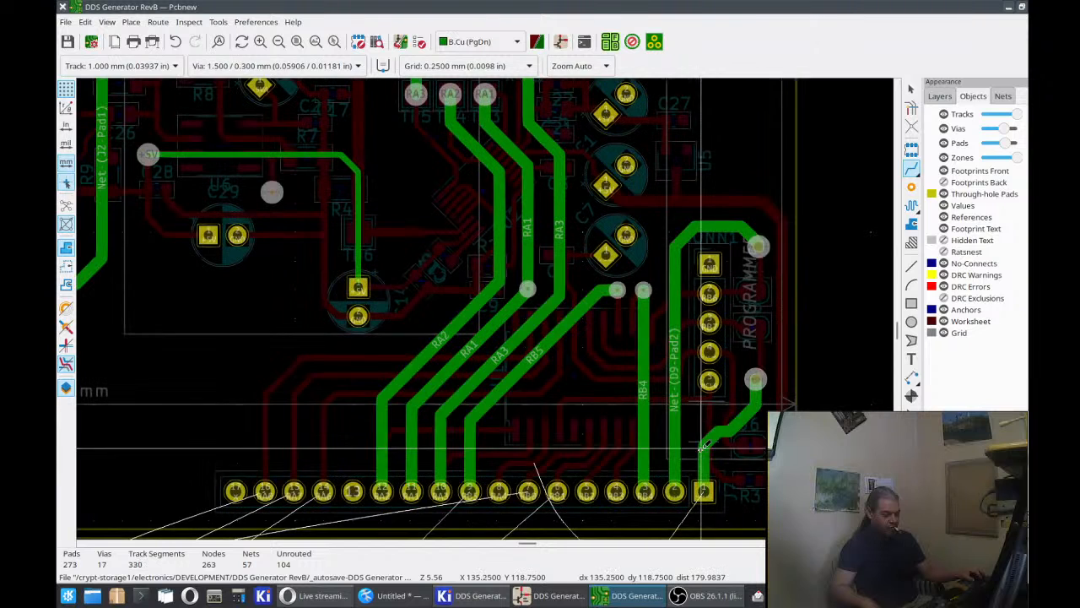
click(706, 483)
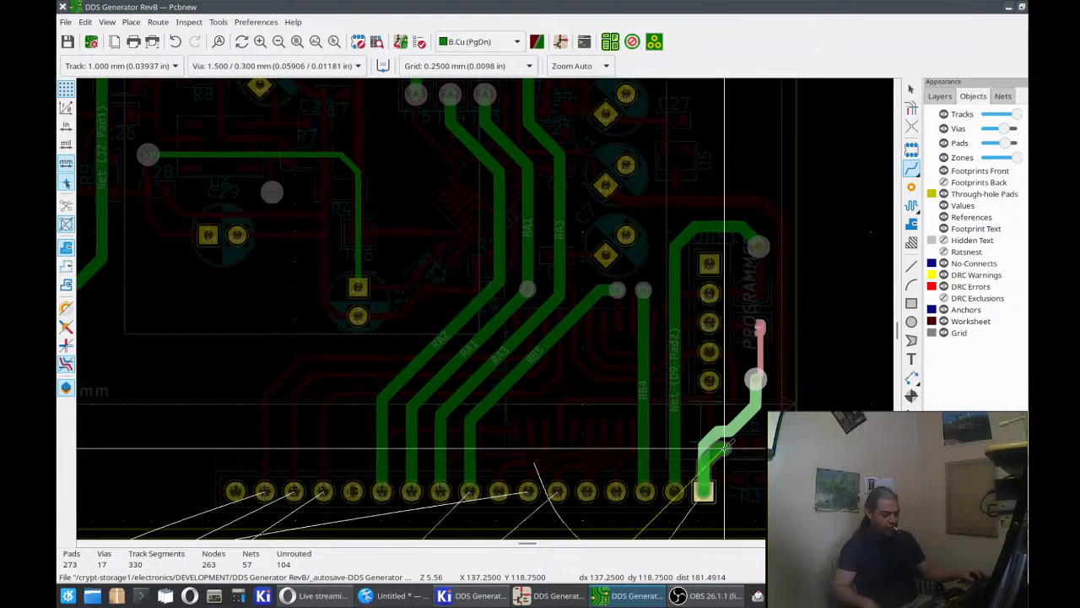
click(757, 381)
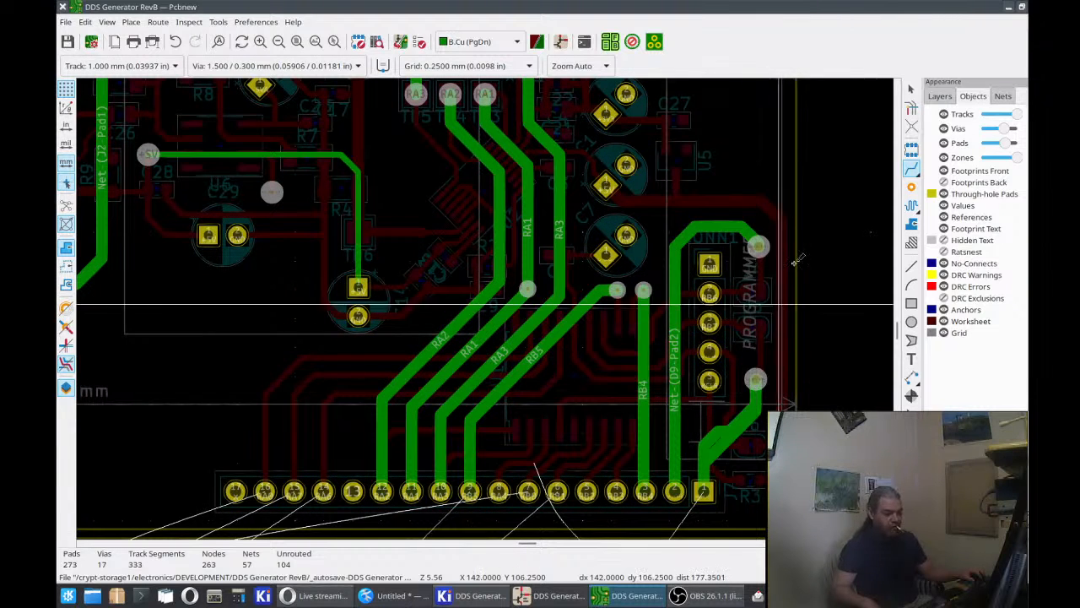
Delete the redundant vertical and angled segments overlapping the diagonal above the header's square pad.
click(913, 90)
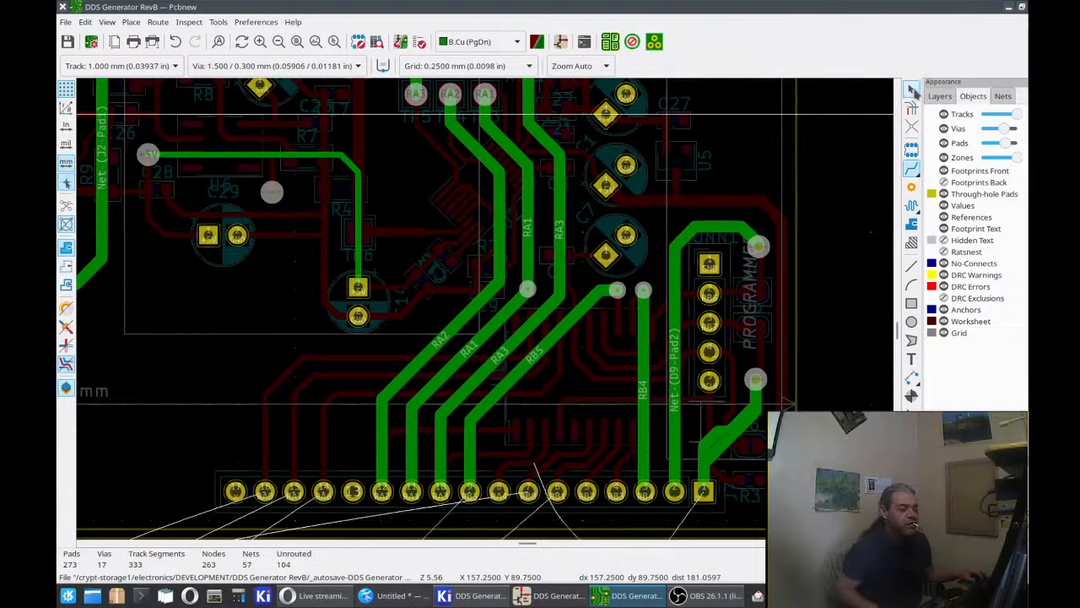
key(Delete)
click(706, 445)
key(Delete)
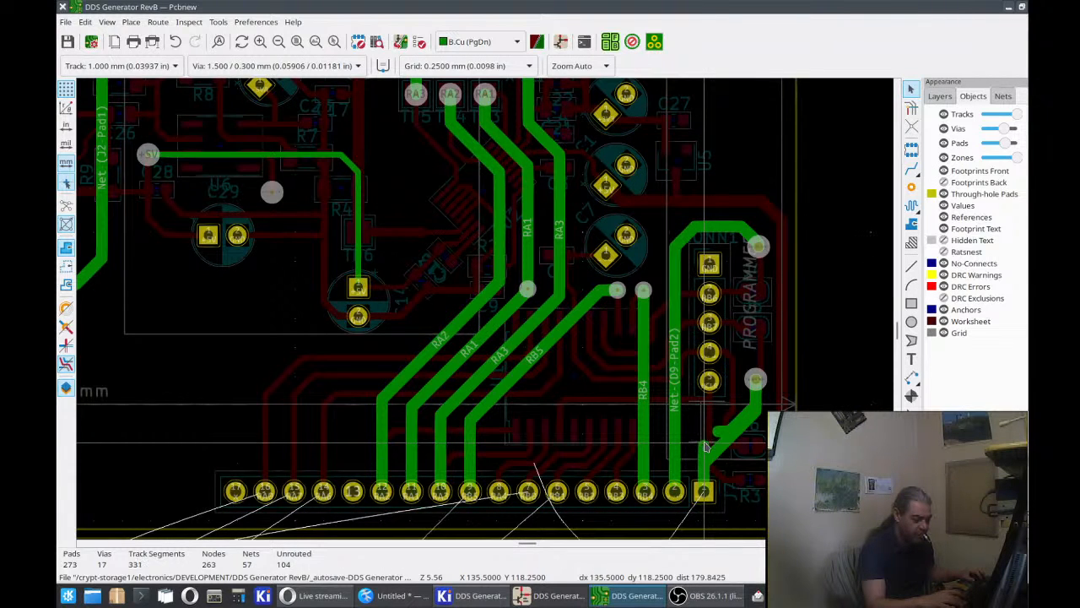
click(719, 429)
key(Delete)
click(705, 445)
key(Delete)
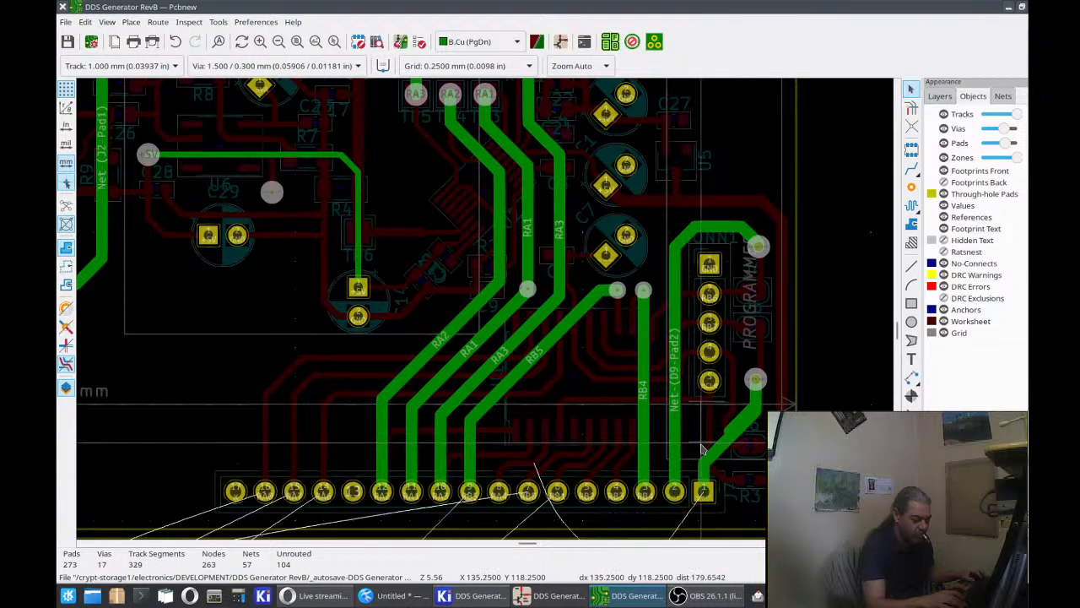
Shift the diagonal to run straight from the via to the vertical segment above the square pad, and delete the leftover stub.
click(723, 429)
key(Delete)
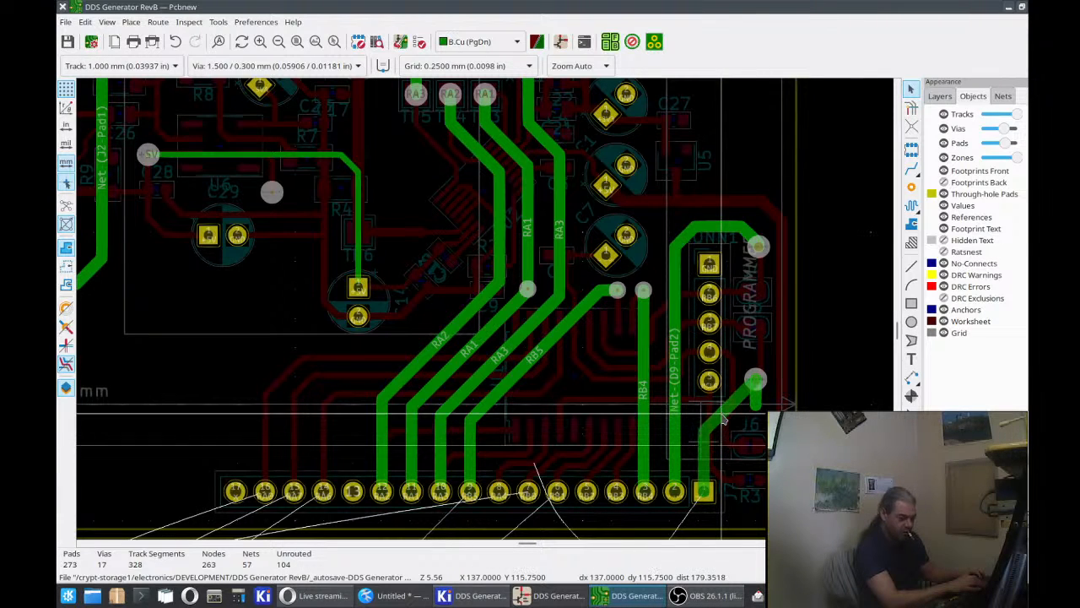
click(723, 418)
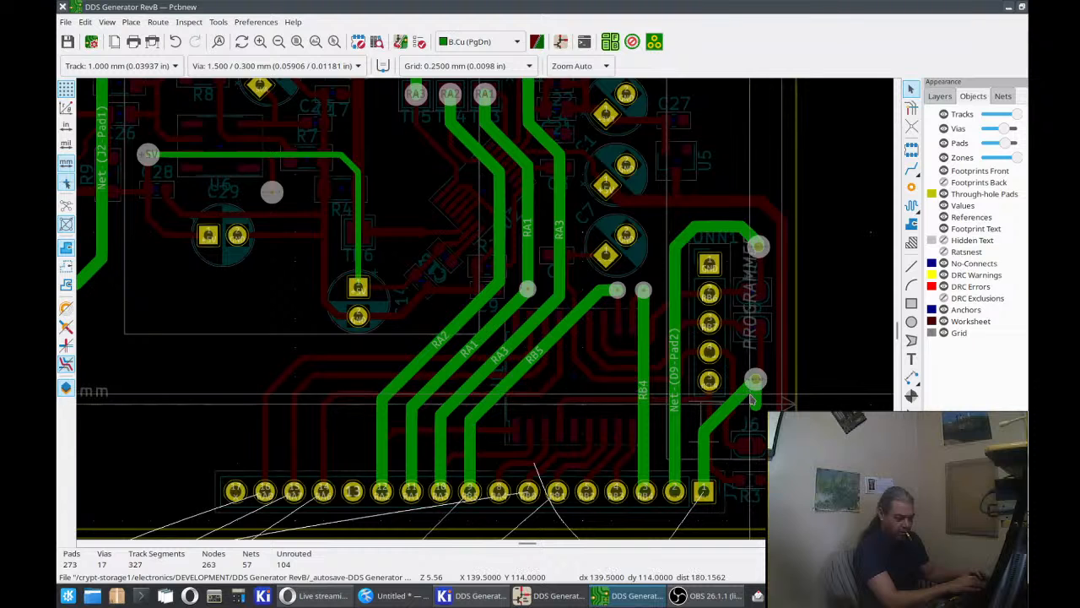
click(754, 400)
key(Delete)
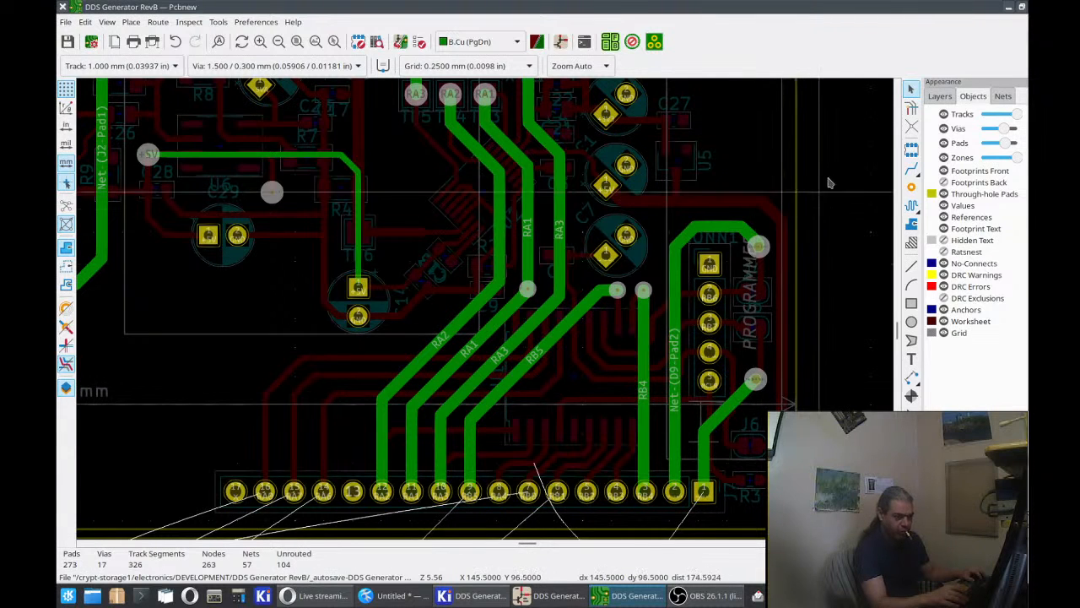
Reroute the upper end of the square-pad track so it leaves the via downward and bends at 45 degrees into a short horizontal segment.
click(912, 169)
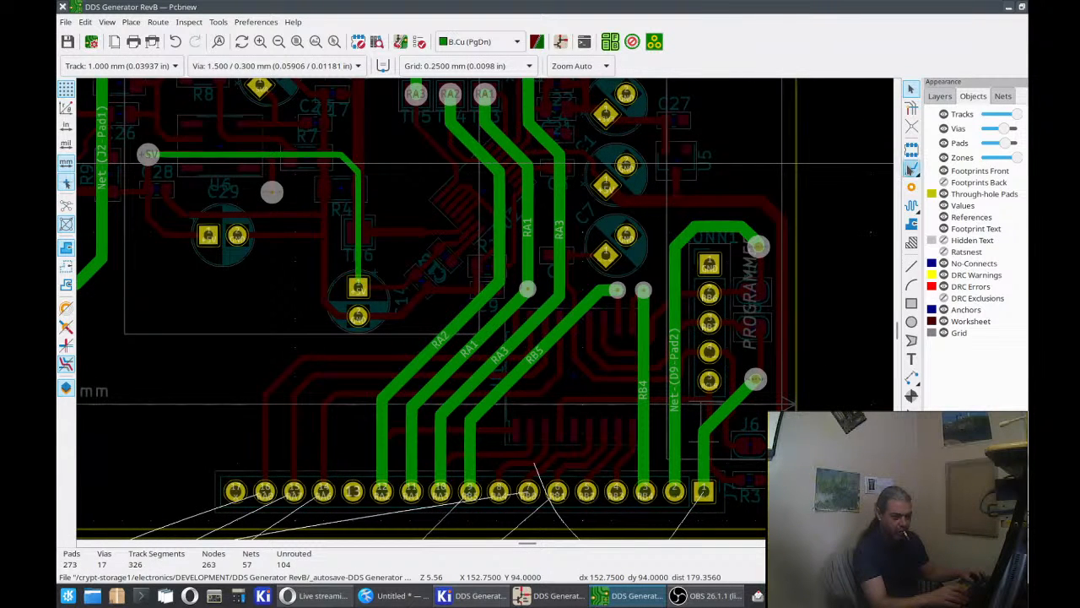
click(757, 379)
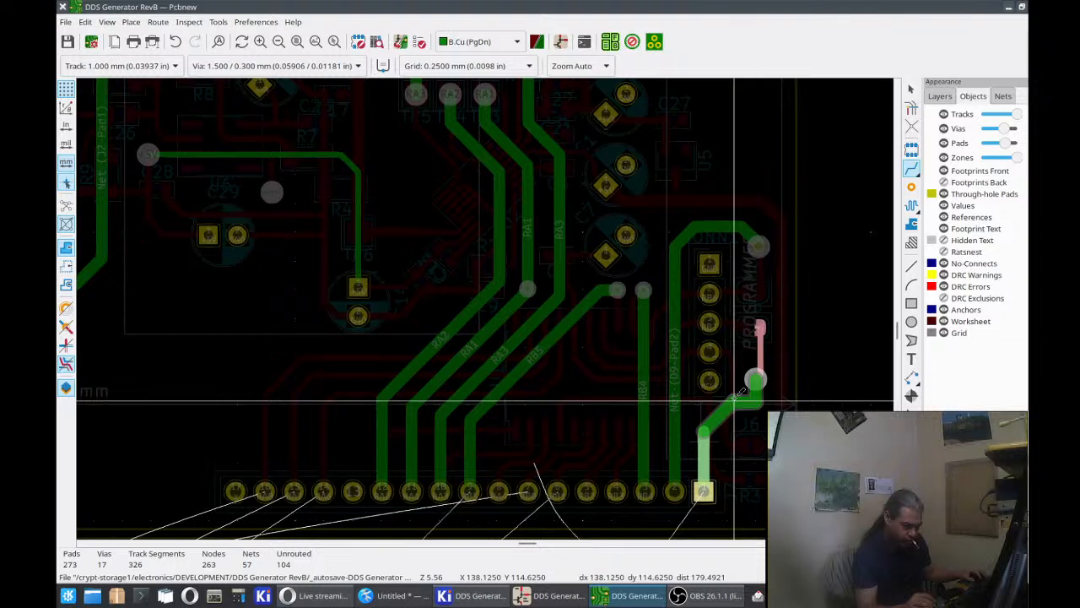
click(738, 399)
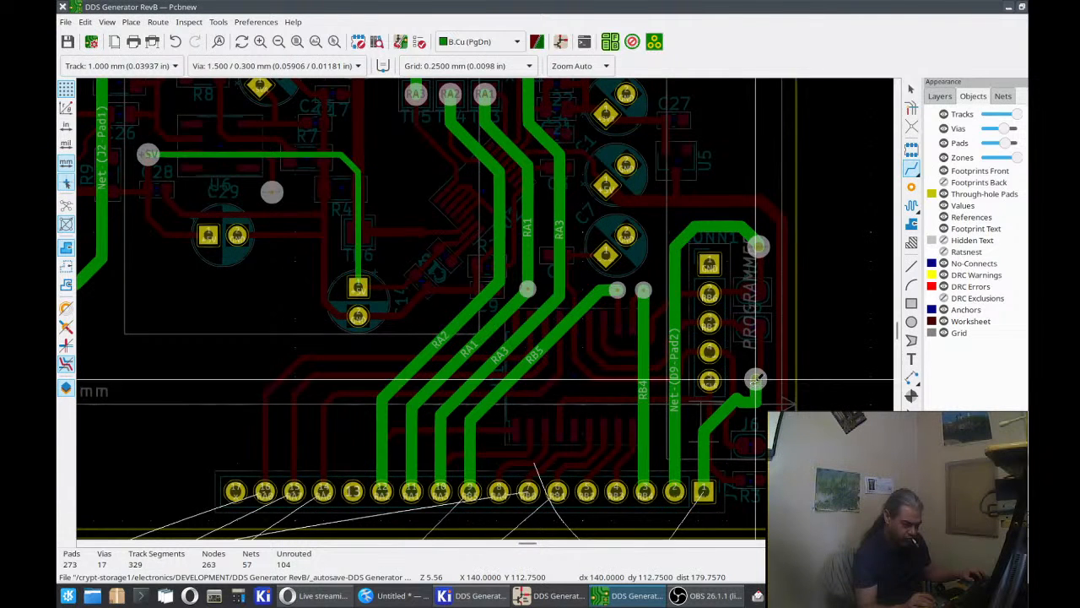
click(755, 381)
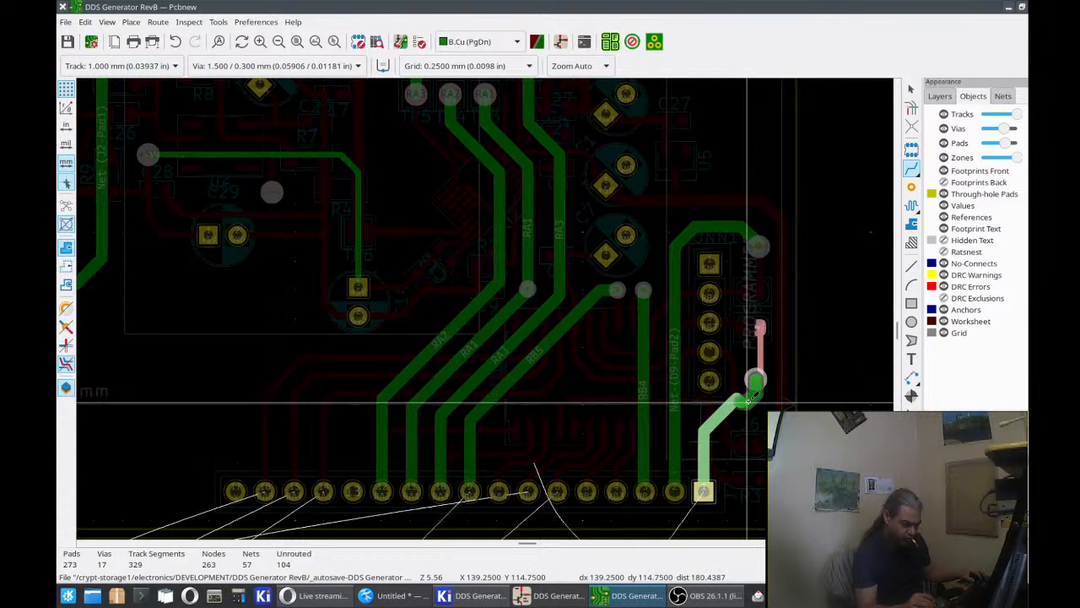
click(748, 402)
click(748, 402)
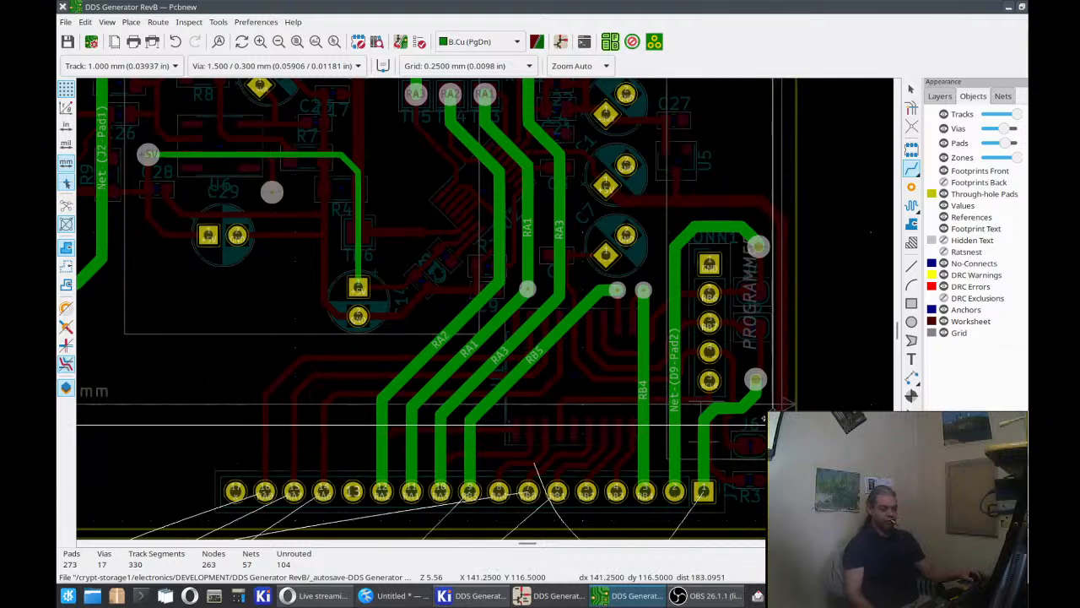
Drag the short horizontal segment below the CONN1 via down to Y 116.75 mm, towards the vertical above the square pad.
key(d)
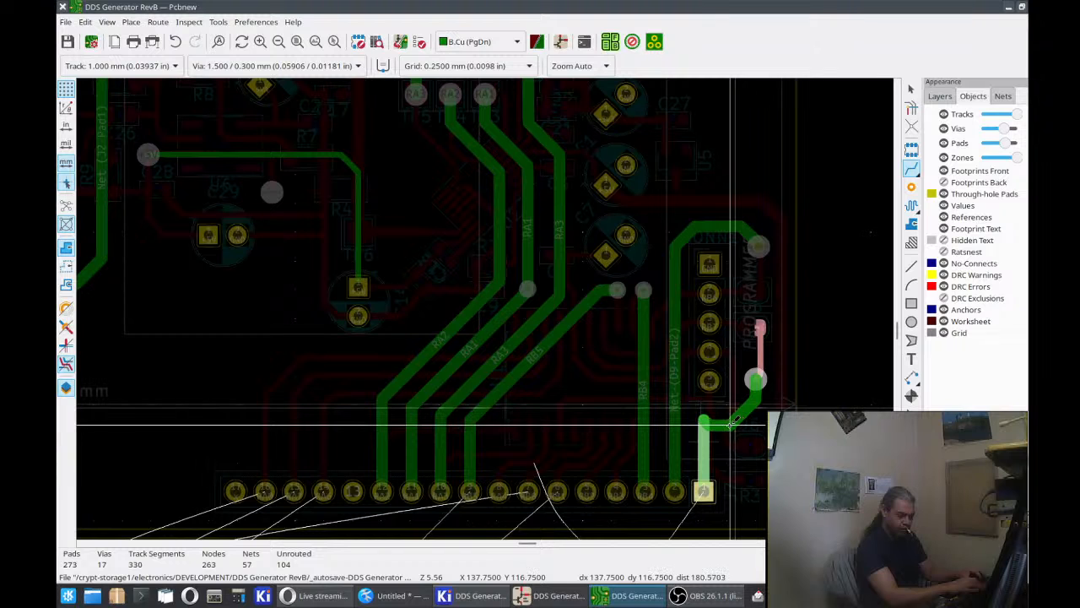
click(730, 424)
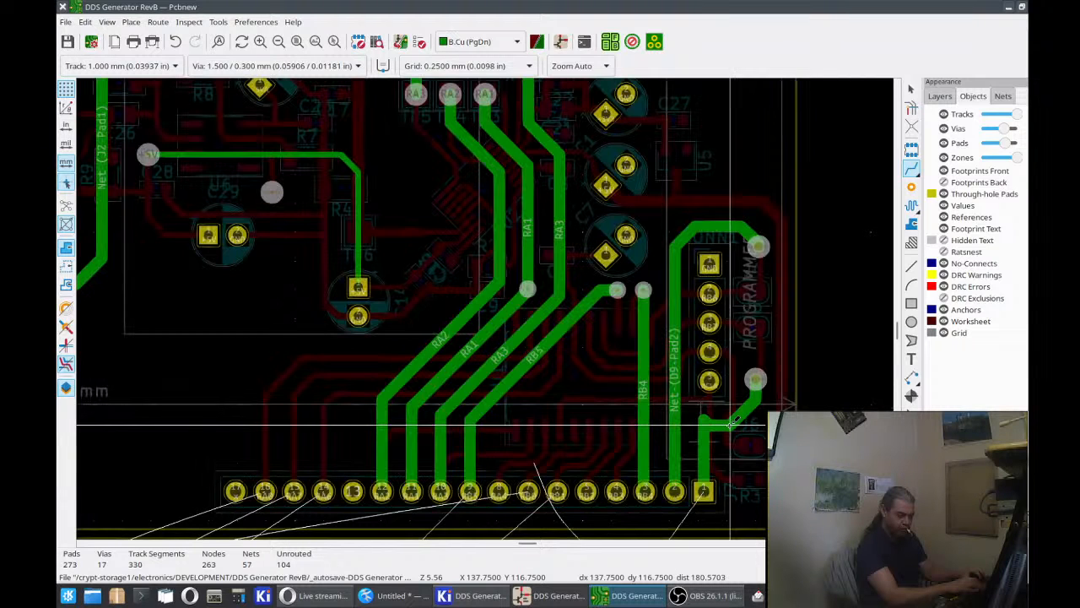
key(d)
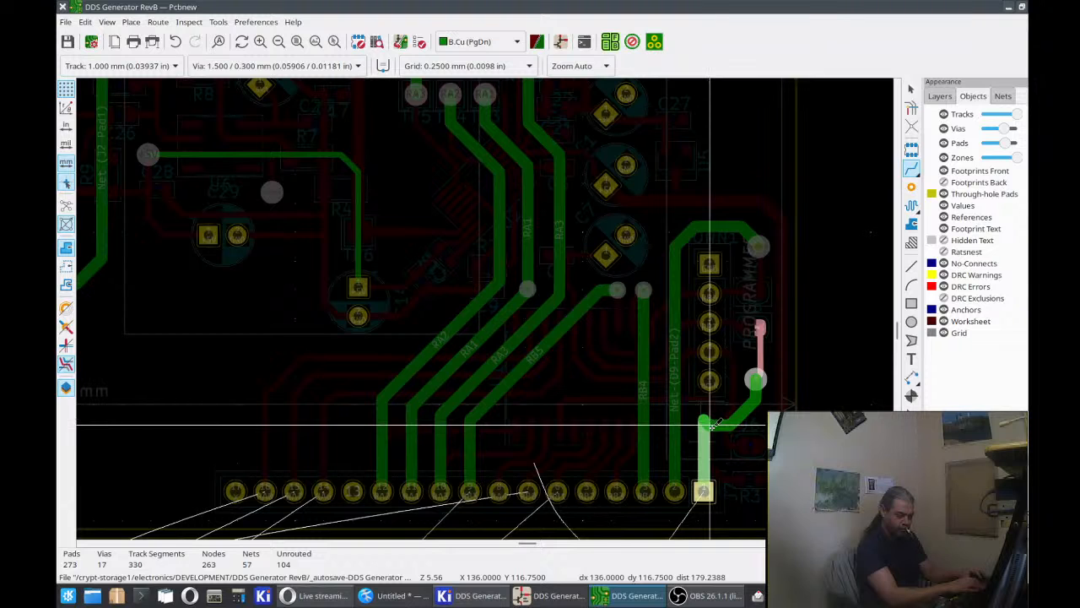
click(706, 427)
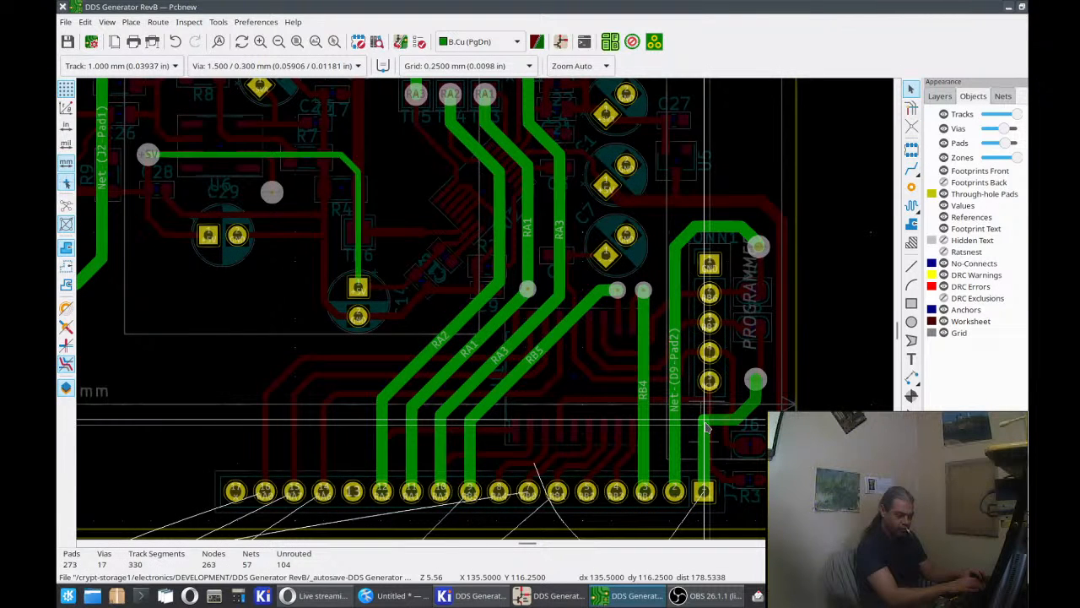
click(707, 430)
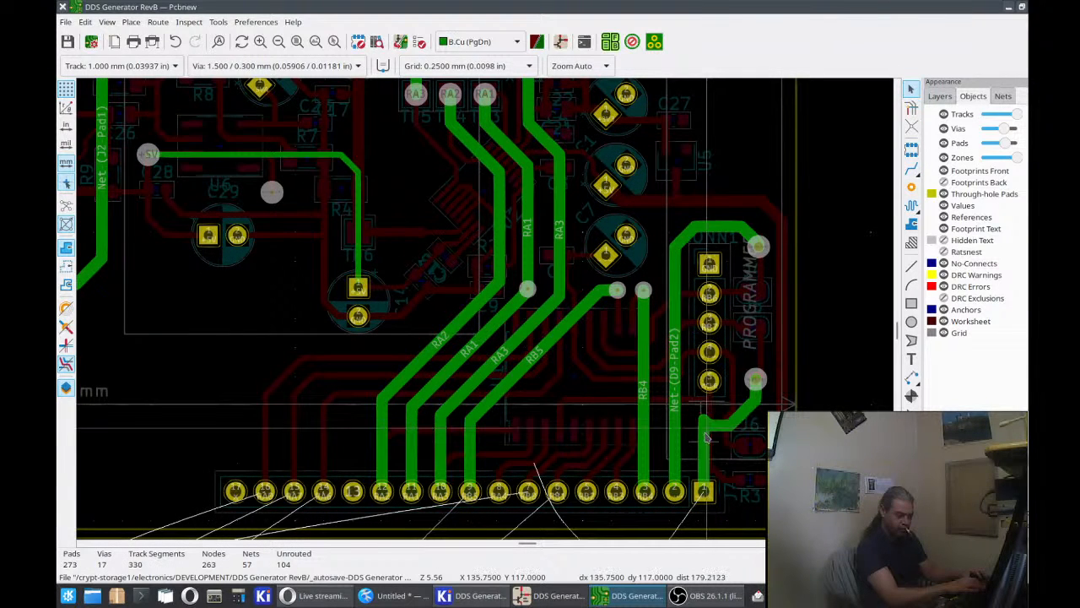
click(705, 429)
key(d)
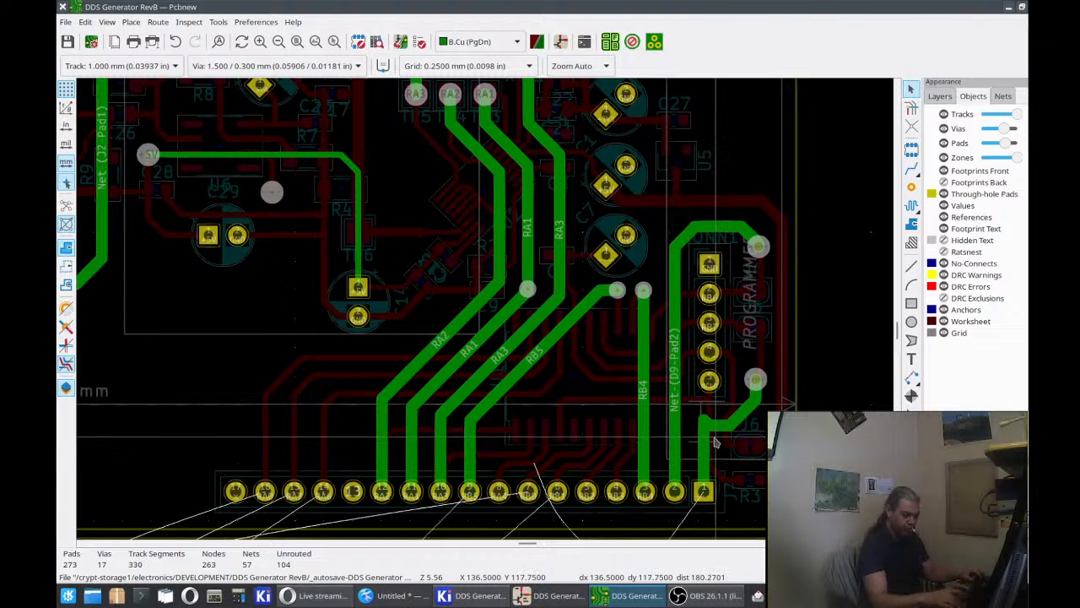
click(710, 428)
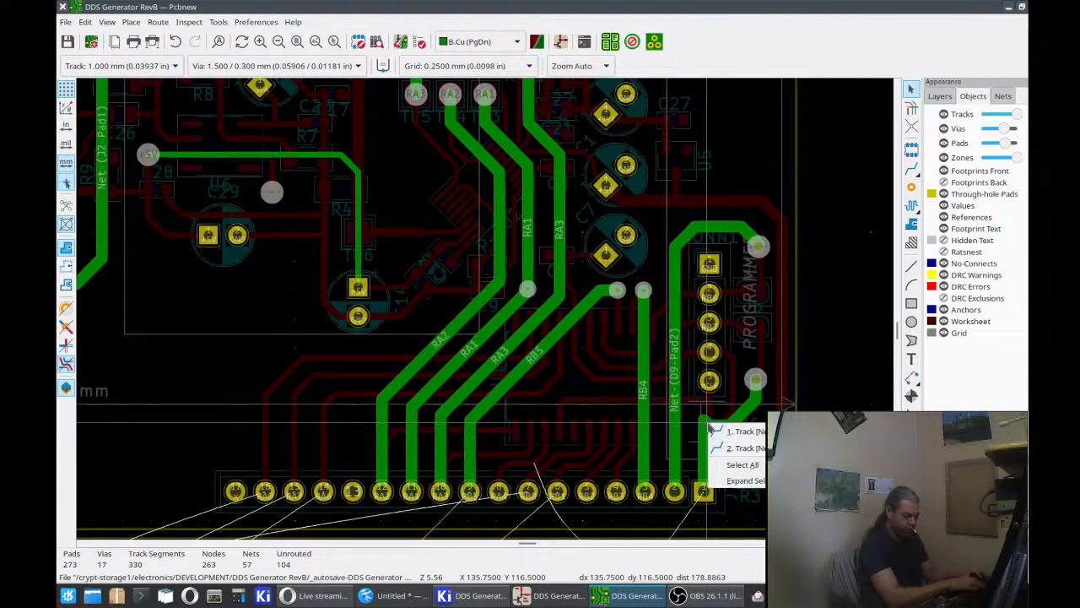
key(Escape)
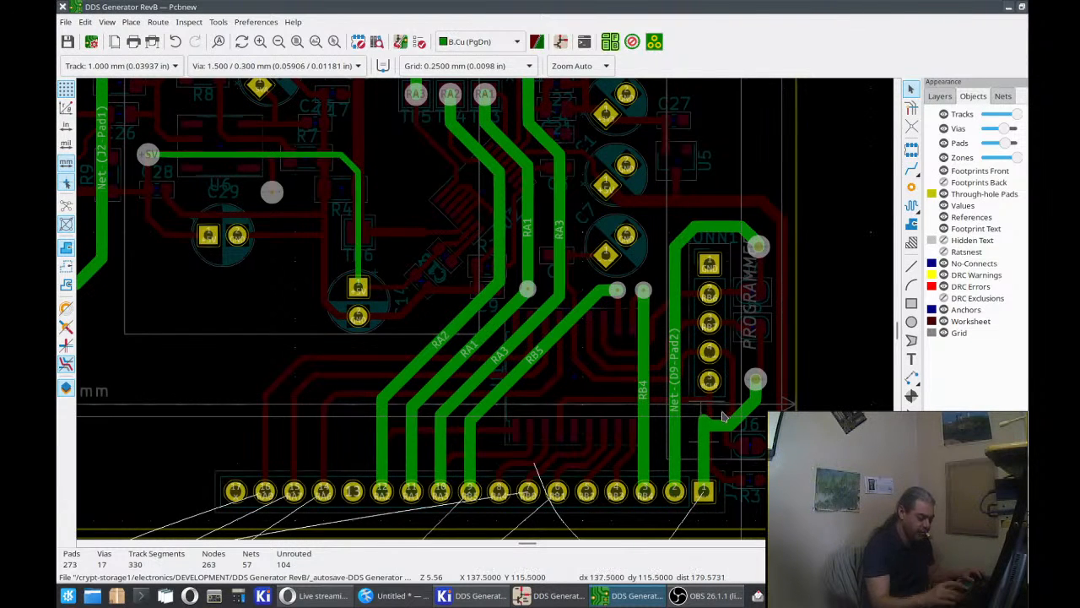
Replace the overlapping segments above the square header pad with one clean vertical track joining the short horizontal segment.
key(Delete)
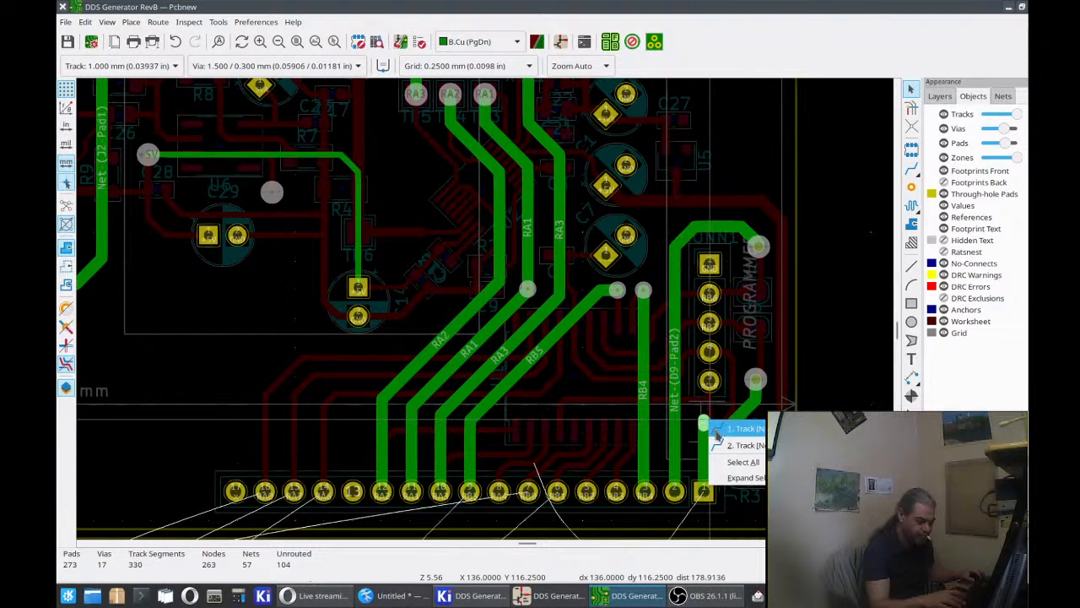
click(714, 435)
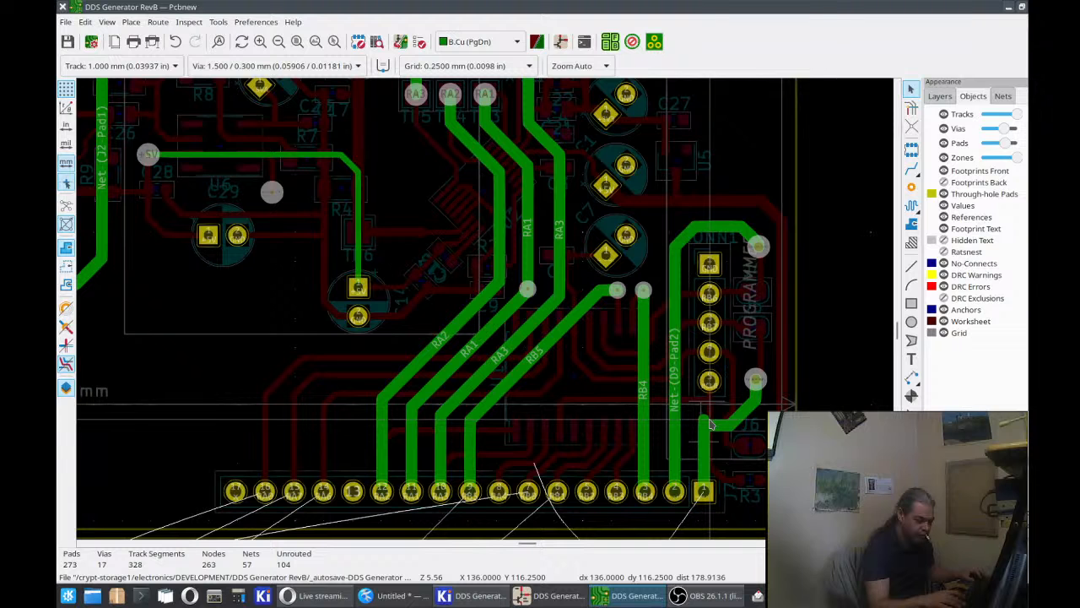
key(Delete)
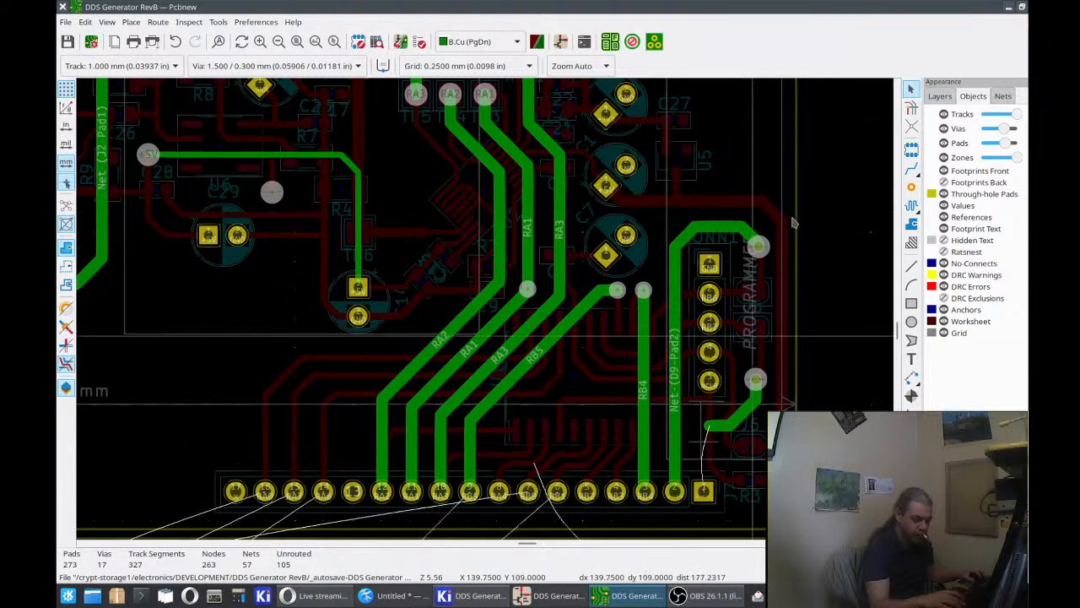
click(911, 169)
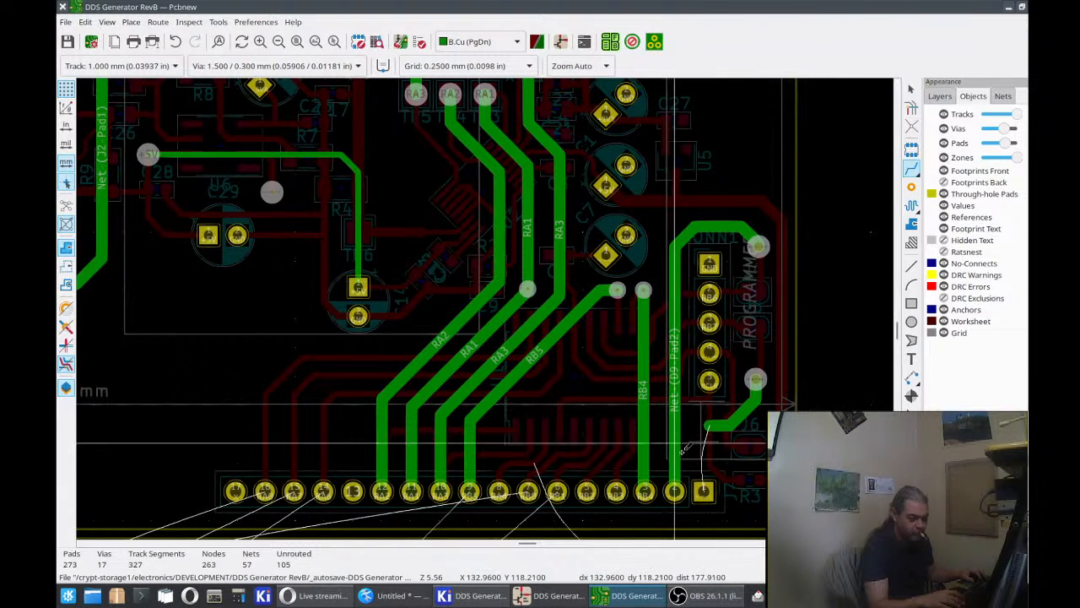
click(703, 491)
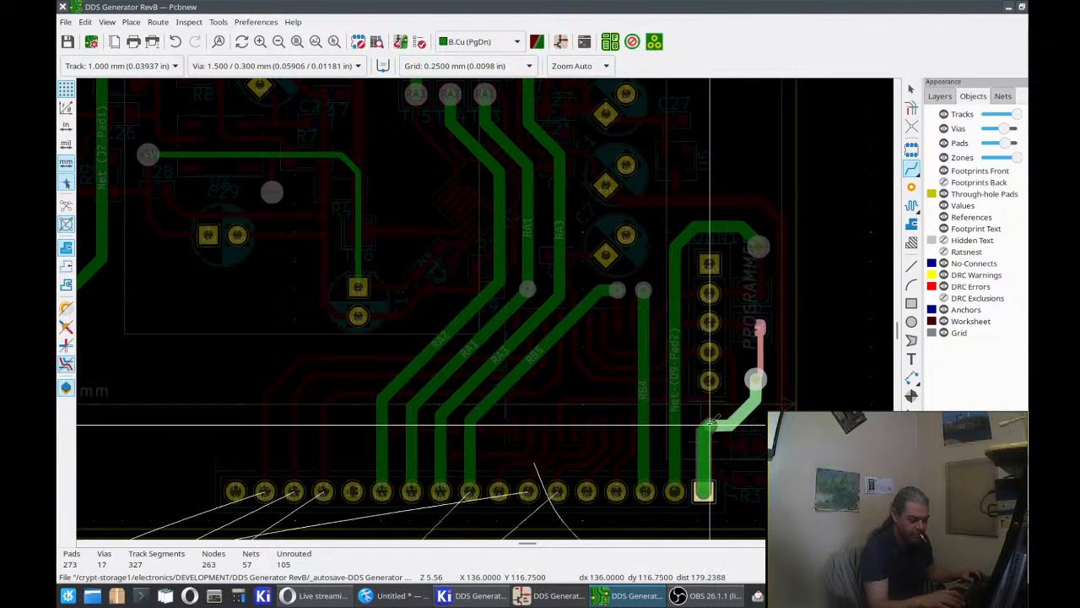
click(712, 421)
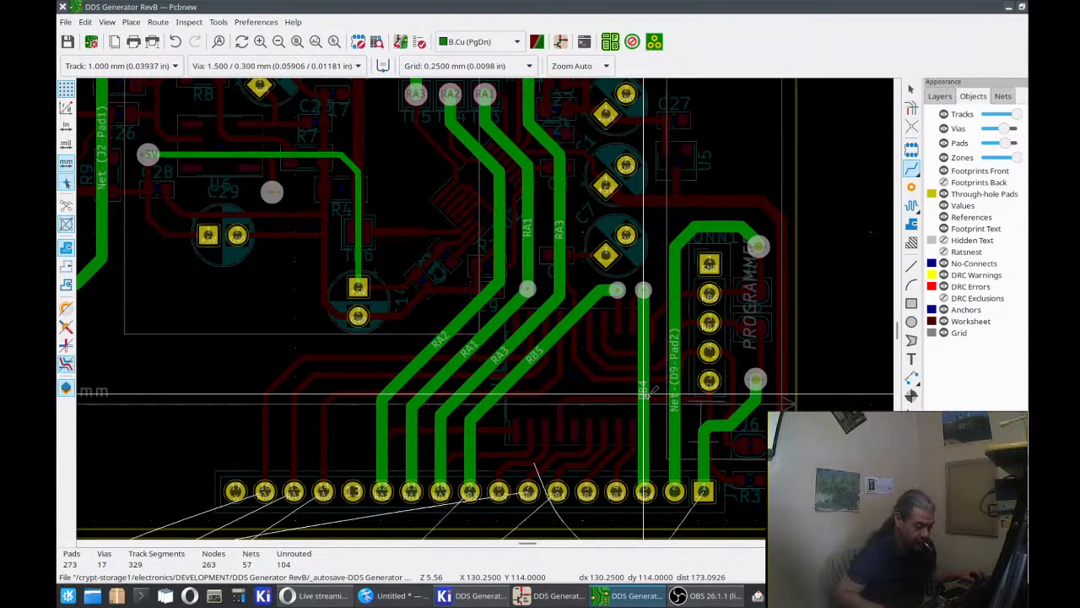
Reroute the B.Cu track from the via beside CONN1 straight down and horizontally into the header's square pad at 1 mm width.
click(757, 378)
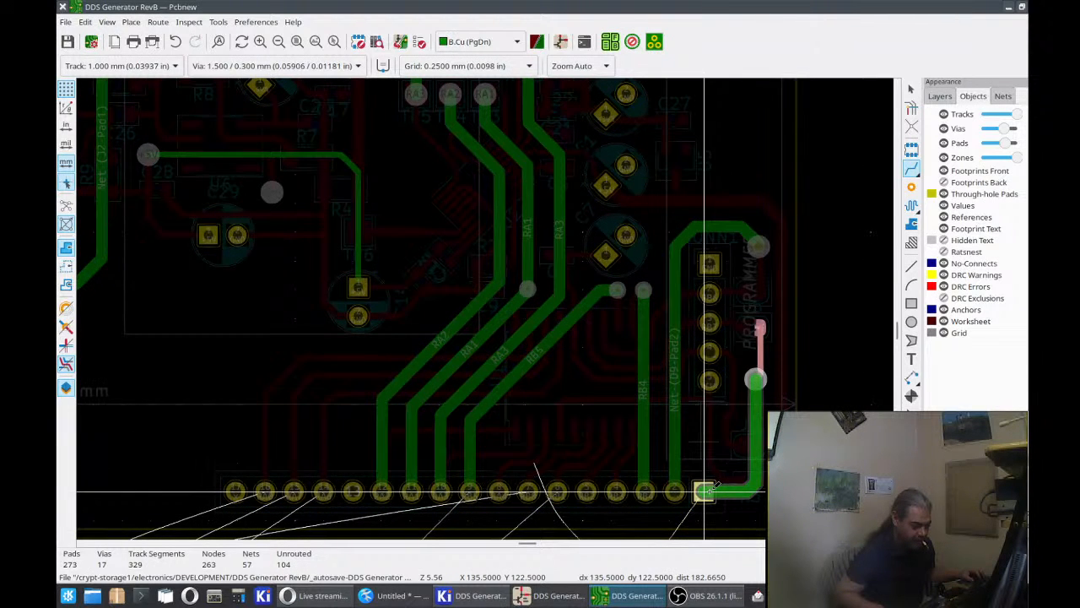
click(705, 490)
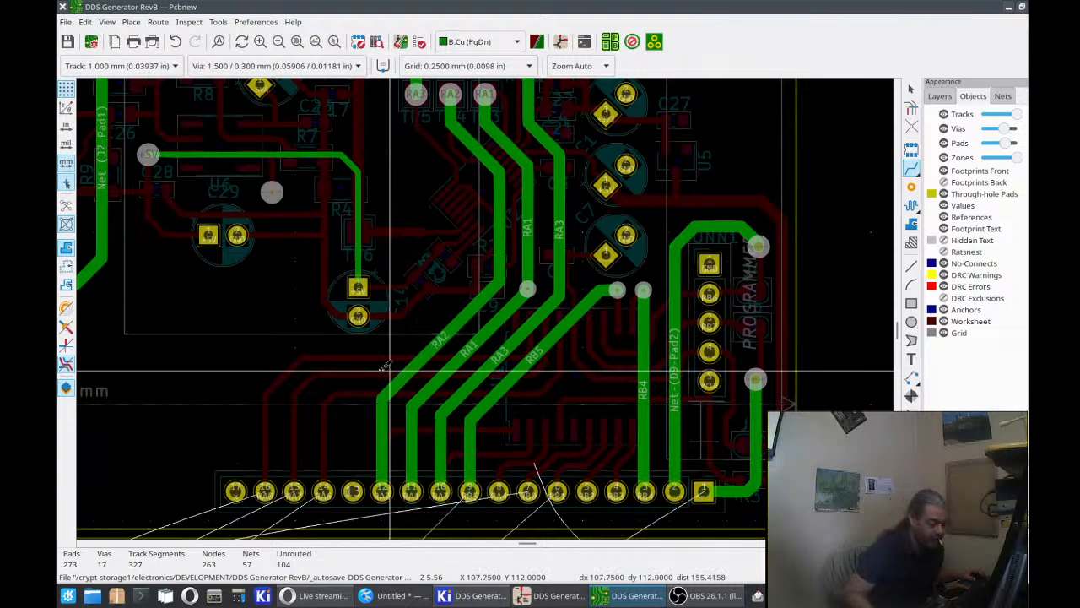
middle_drag(380, 357, 415, 362)
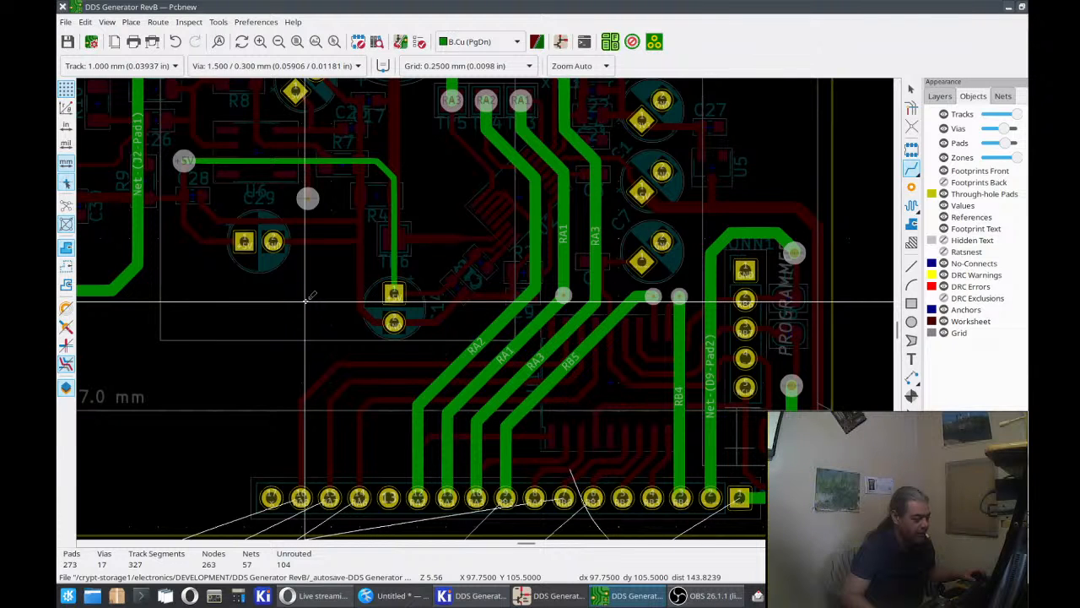
Reroute the +5V B.Cu track from the via beside U6 straight down and across into C14's square pad at 1 mm width.
middle_drag(308, 297, 390, 314)
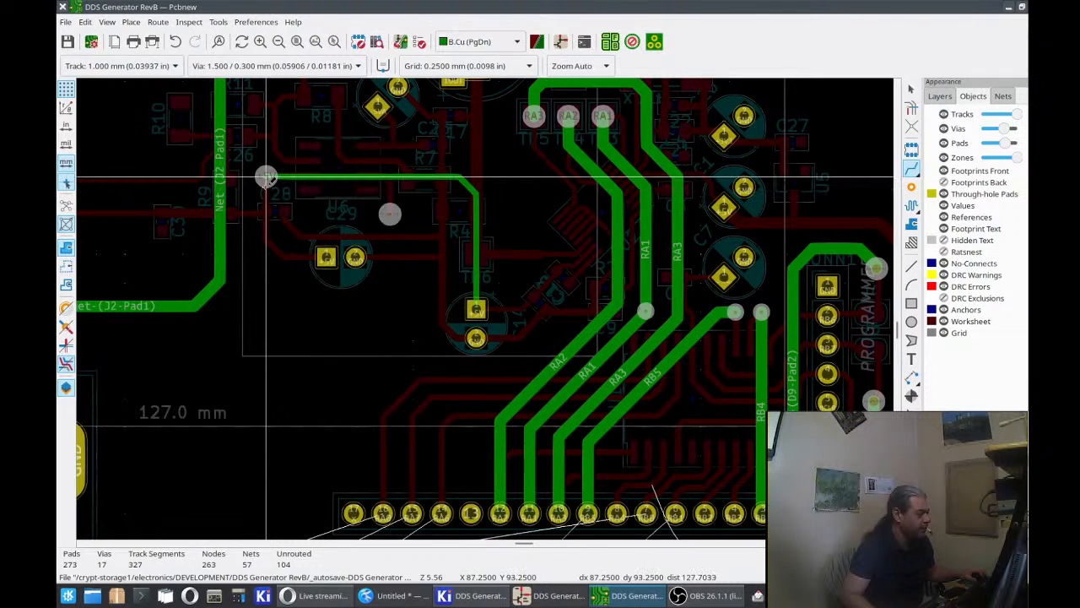
click(266, 175)
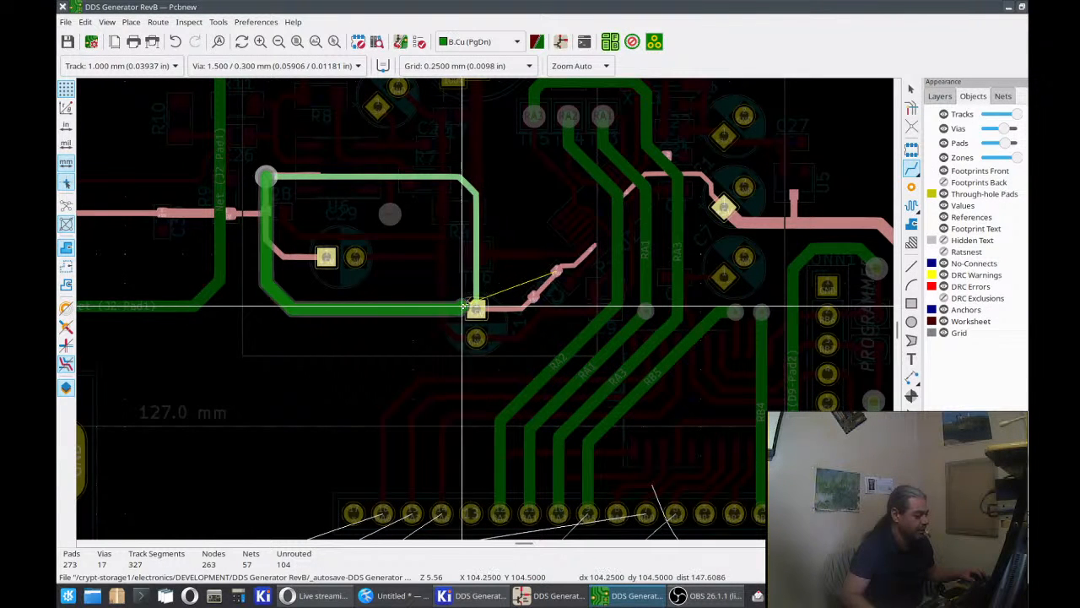
click(476, 308)
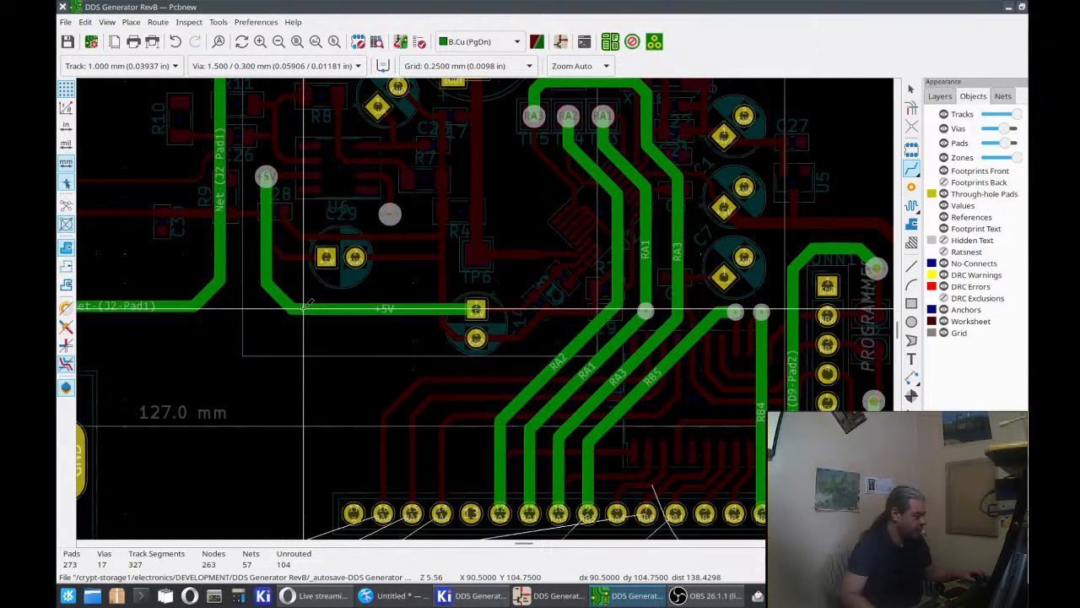
Inspect the unrouted via beside U6 for its net and compare it with the schematic.
scroll(281, 310, down, 1)
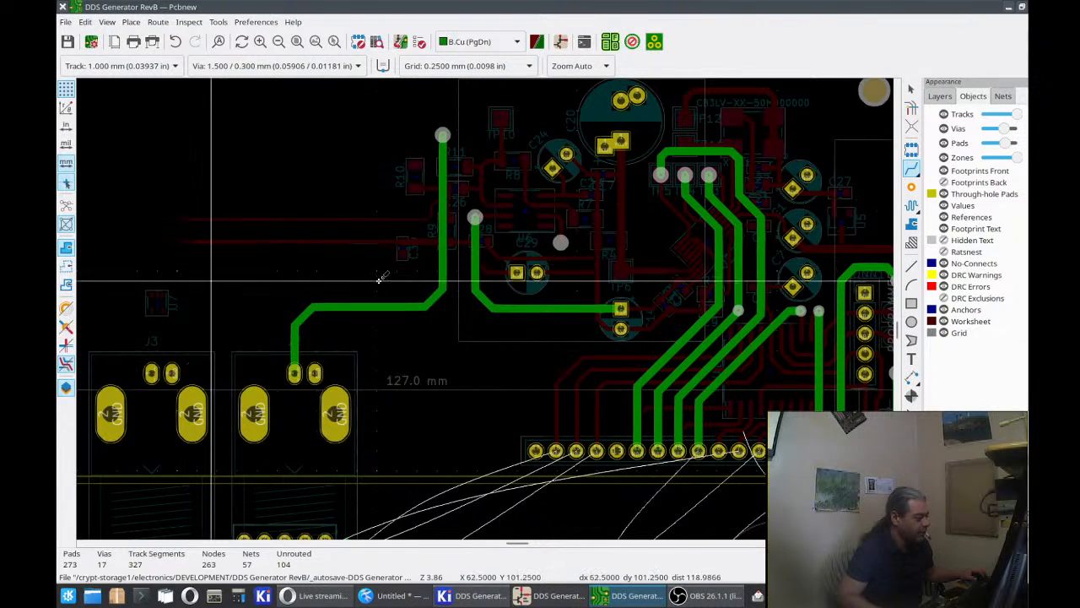
scroll(580, 270, up, 6)
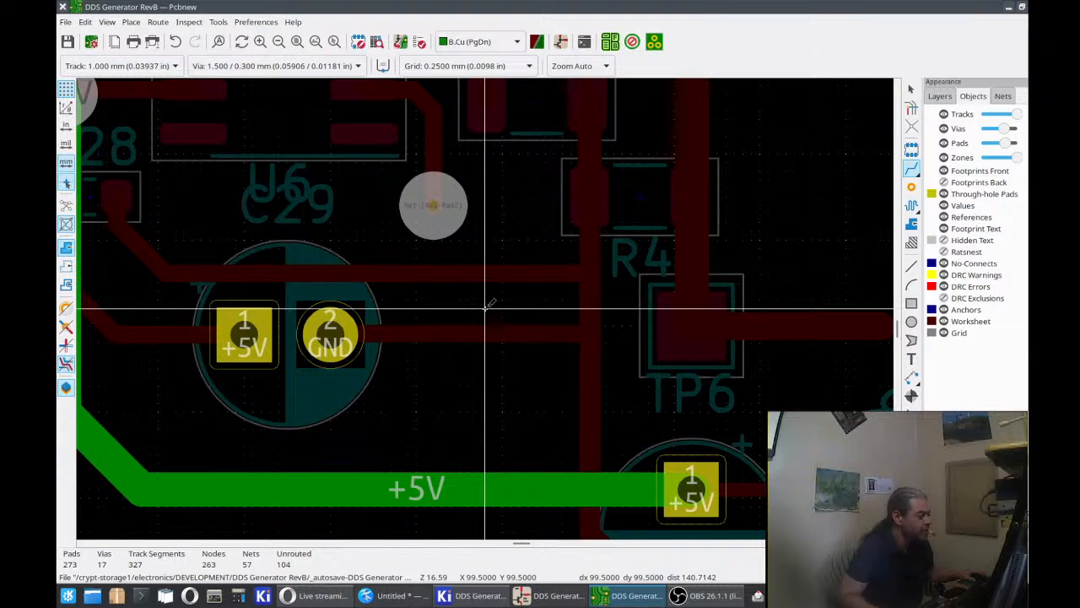
scroll(485, 308, down, 2)
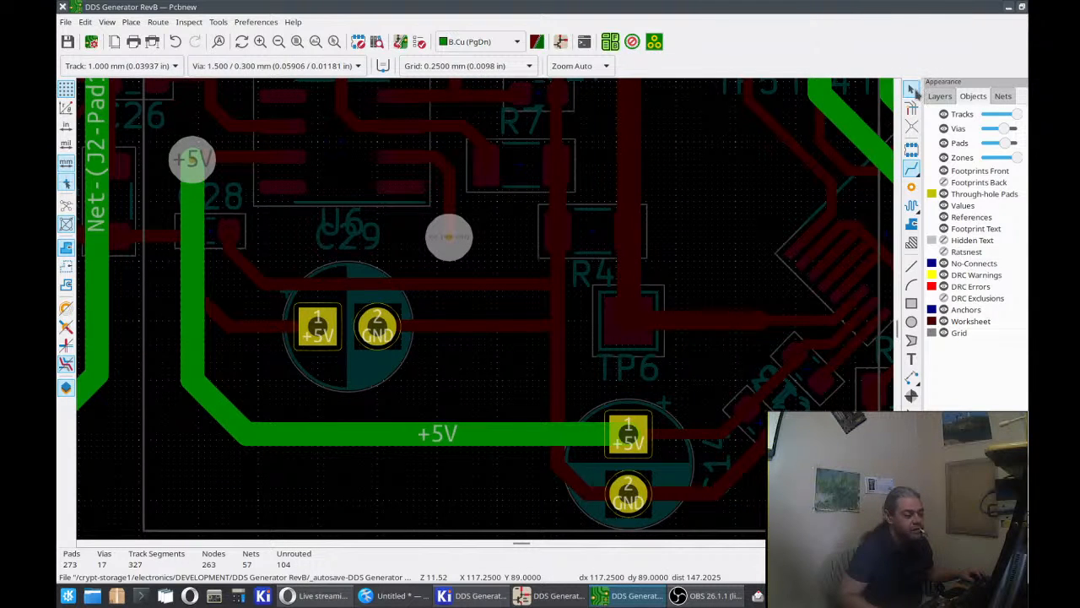
scroll(490, 313, down, 2)
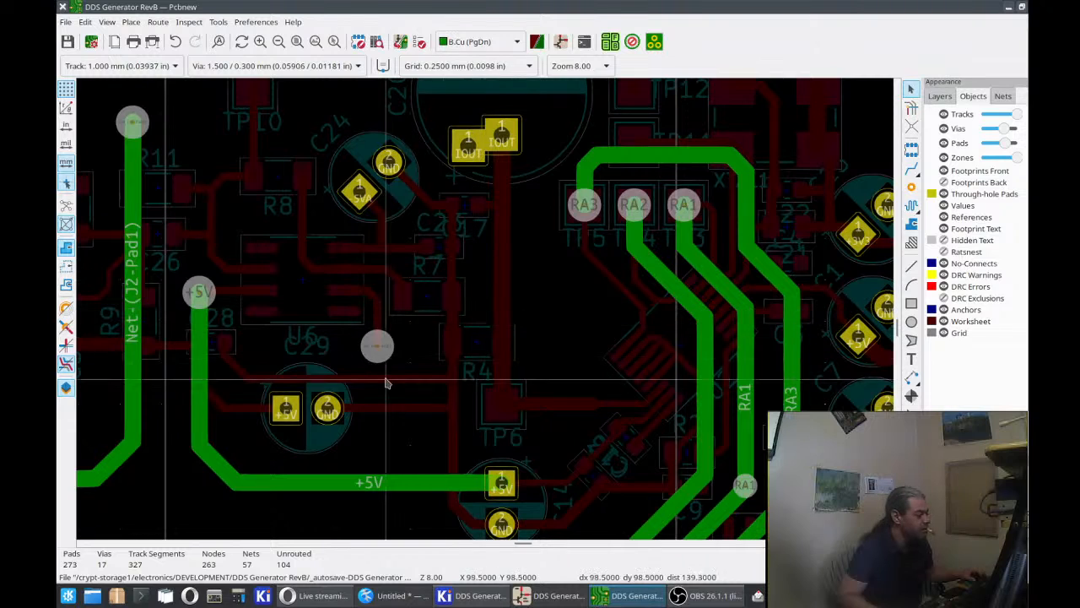
click(381, 366)
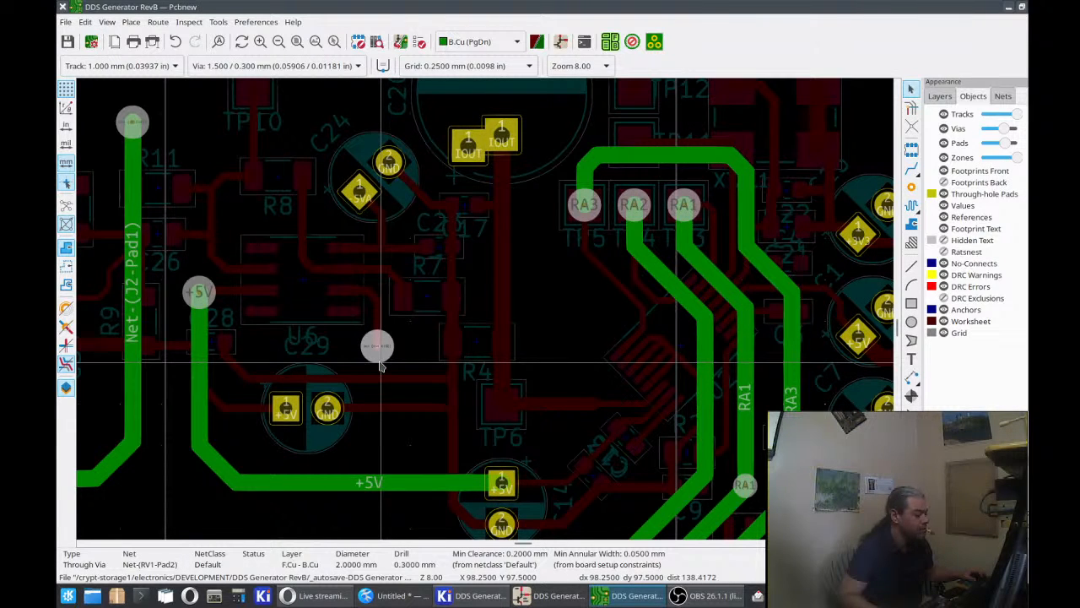
click(544, 595)
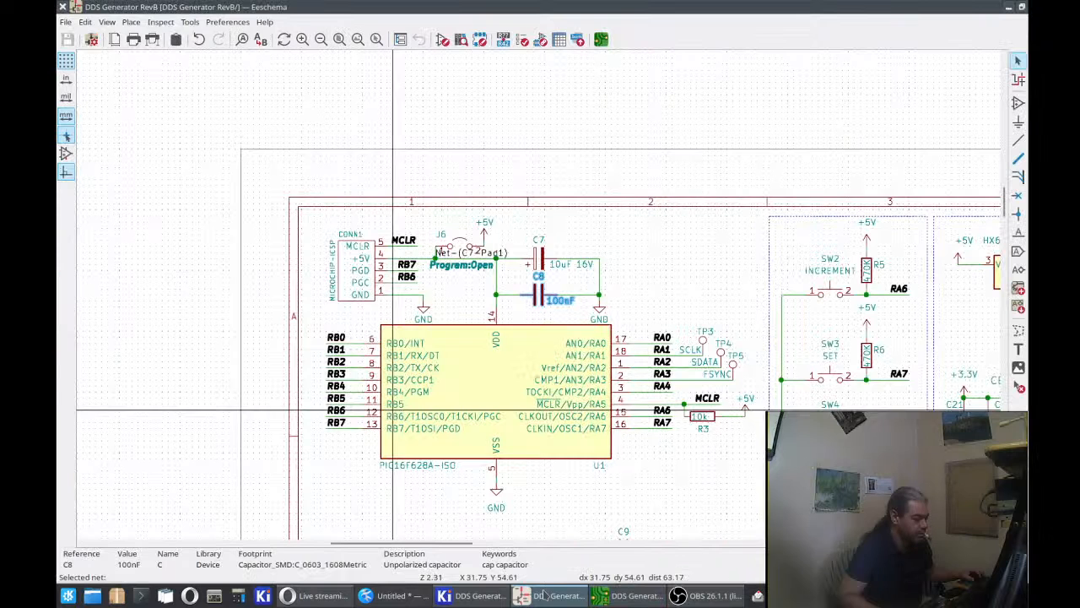
click(544, 595)
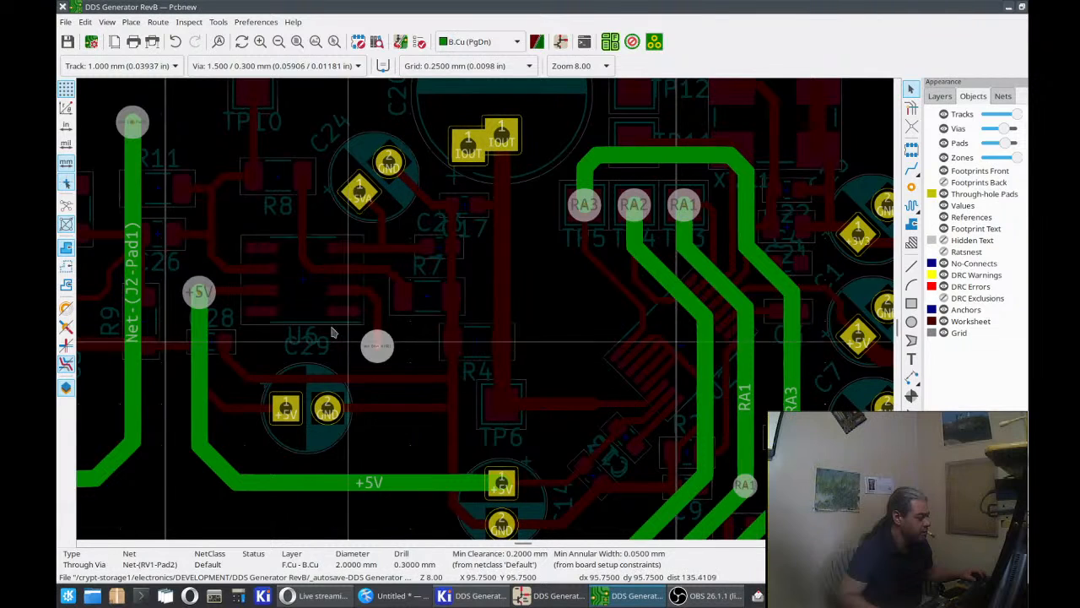
key(Escape)
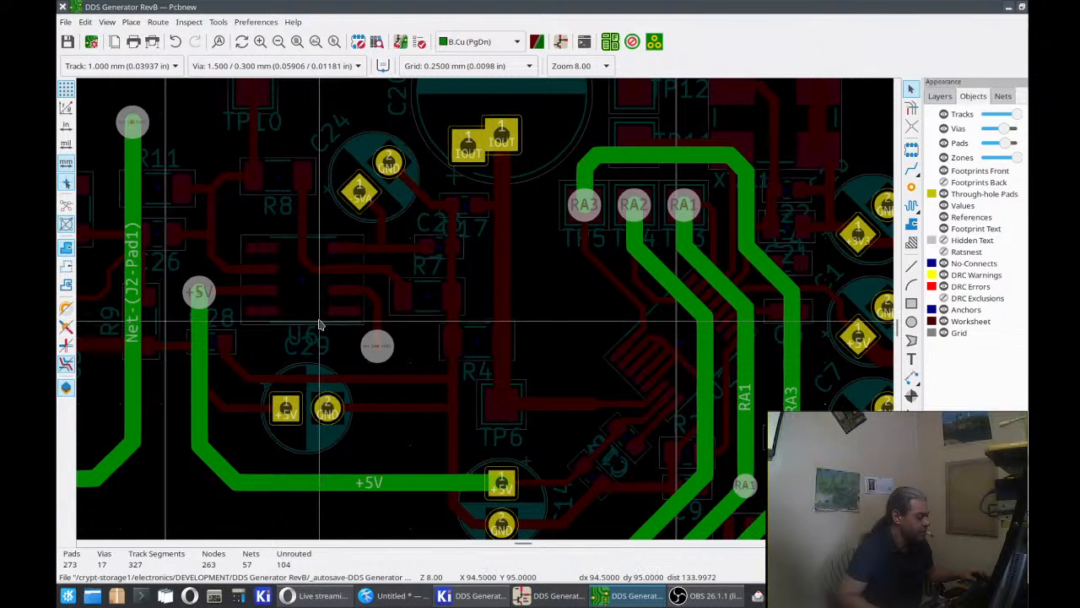
Select U6 on the front copper layer and examine its input connections in the schematic against the board.
key(Page_Up)
key(Page_Down)
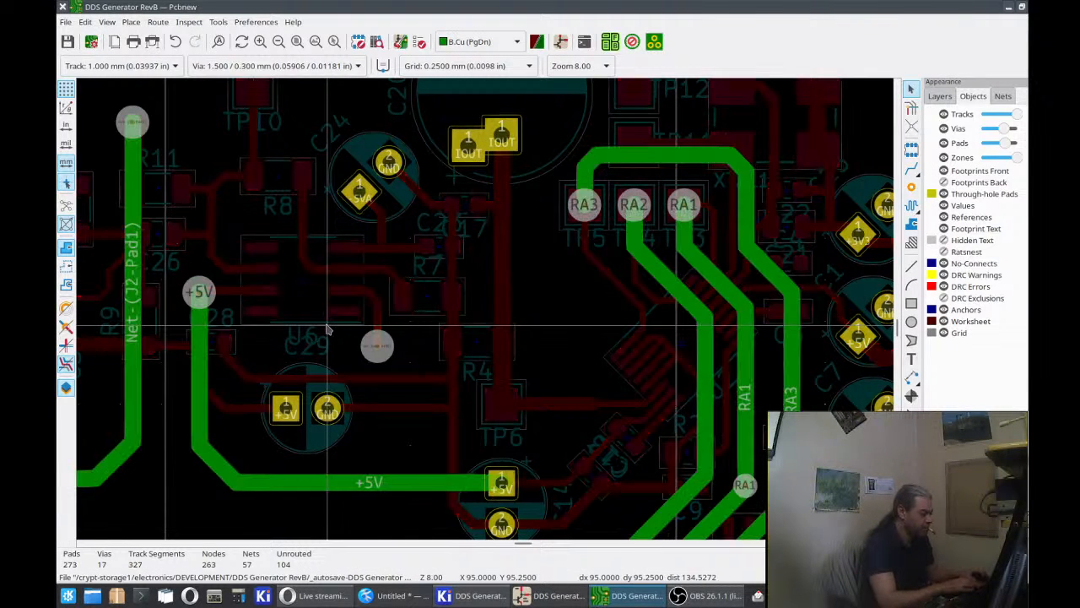
key(Page_Up)
click(329, 329)
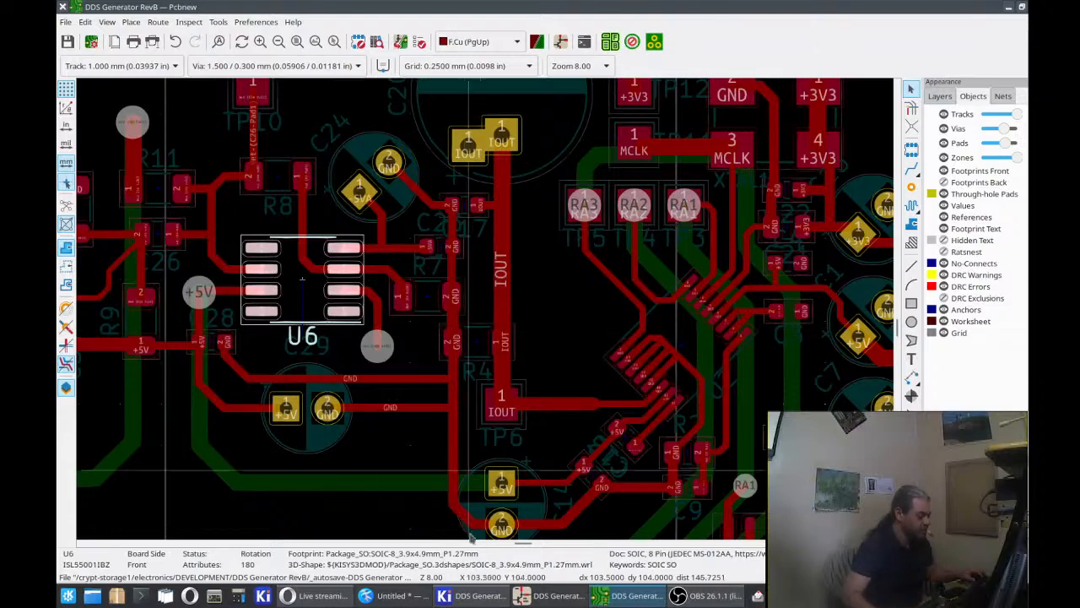
click(547, 596)
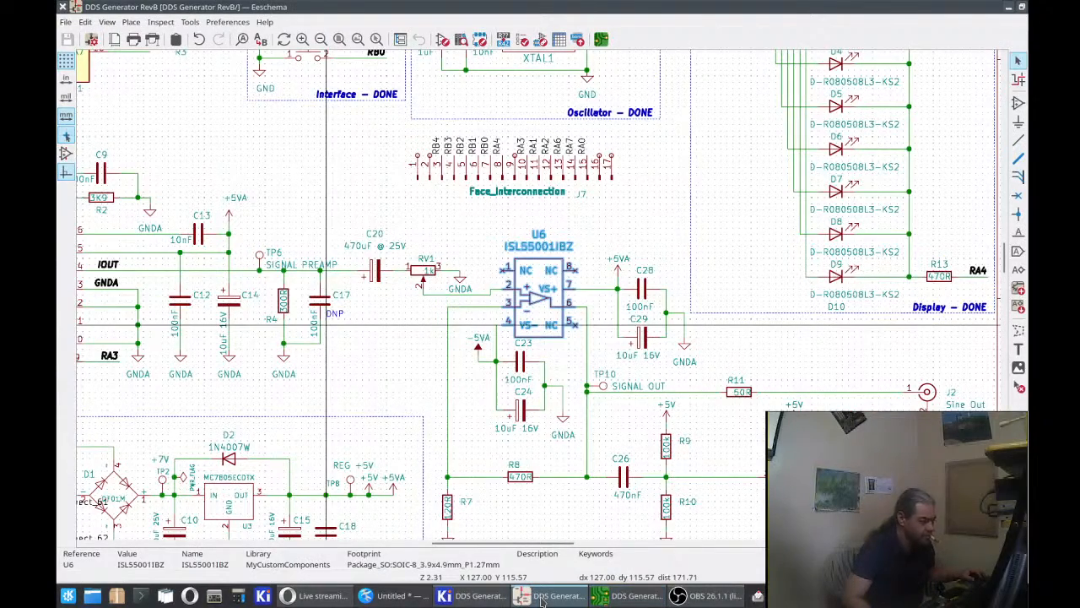
click(629, 596)
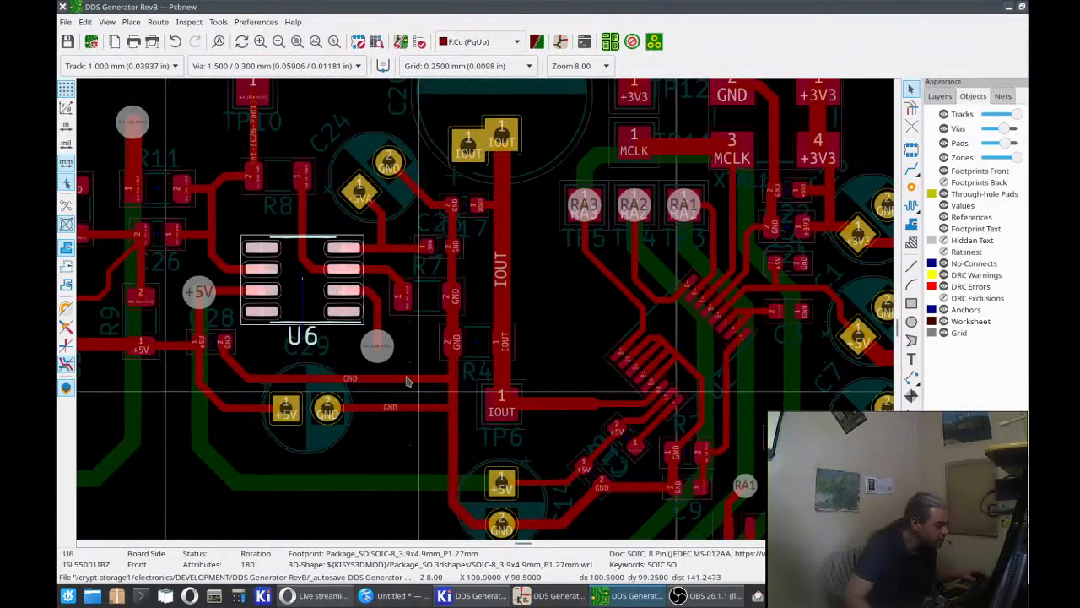
scroll(486, 314, up, 2)
scroll(486, 314, up, 2)
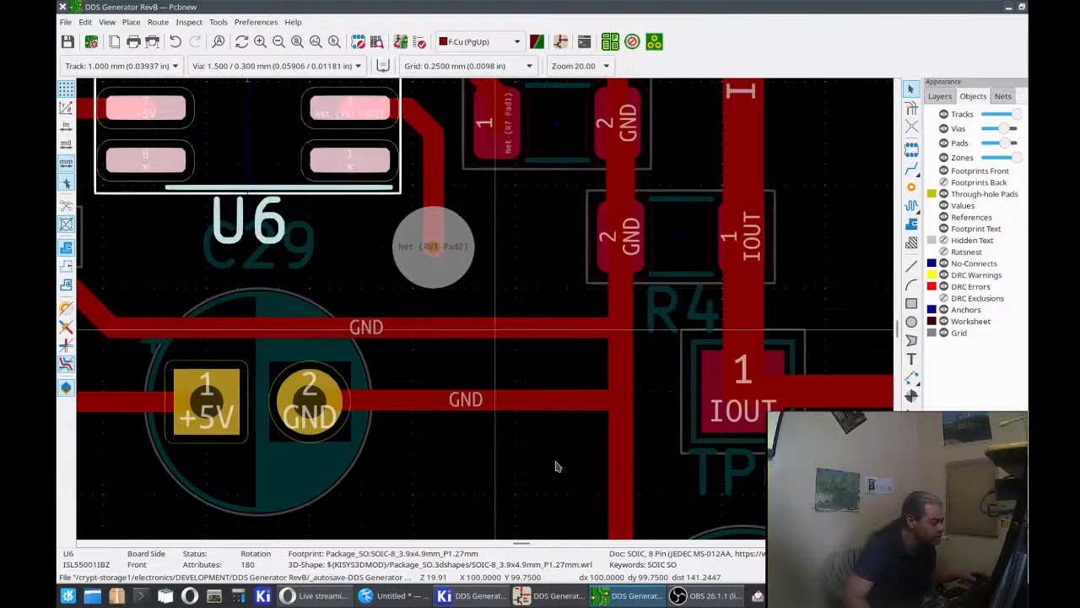
click(549, 599)
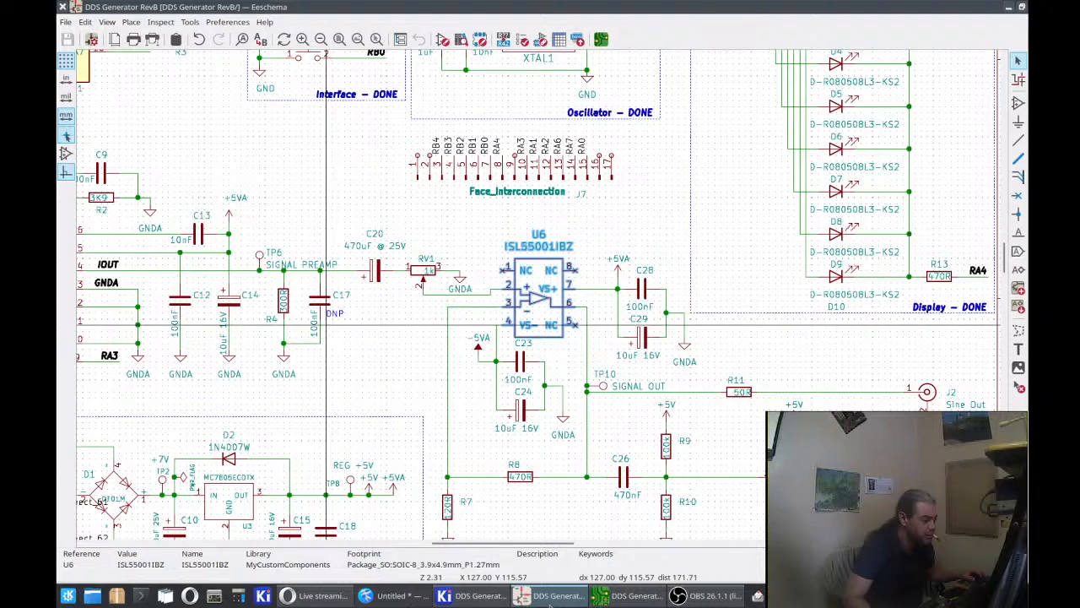
click(637, 596)
Route the Net-(RV1-Pad2) via beside U6 on B.Cu at 1 mm, following the RA2 track's bends and ending just above the header's leftmost pad.
scroll(486, 314, down, 3)
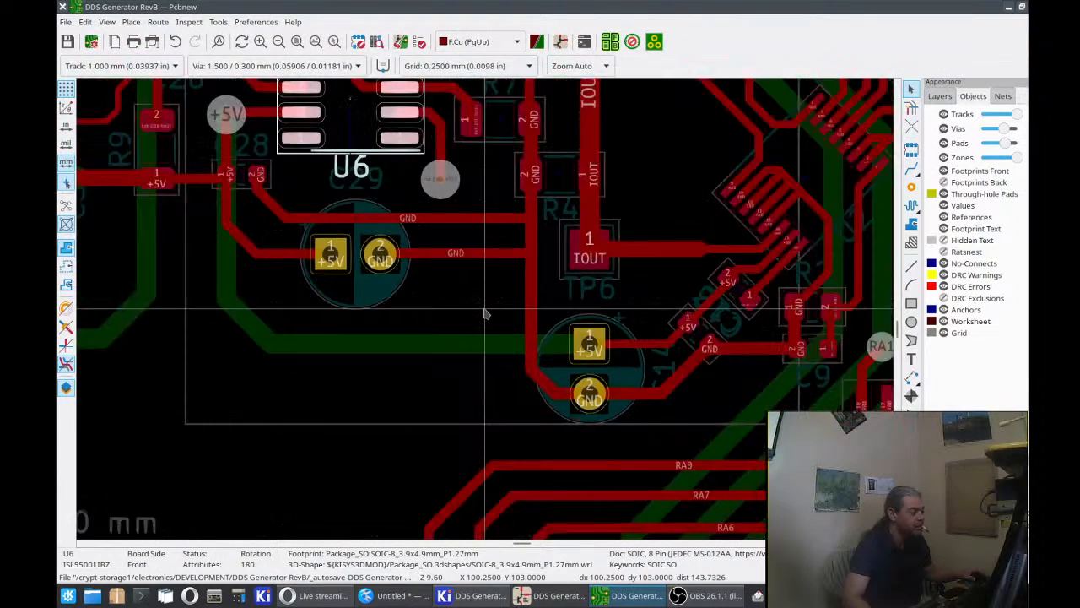
scroll(486, 314, down, 1)
scroll(486, 313, down, 1)
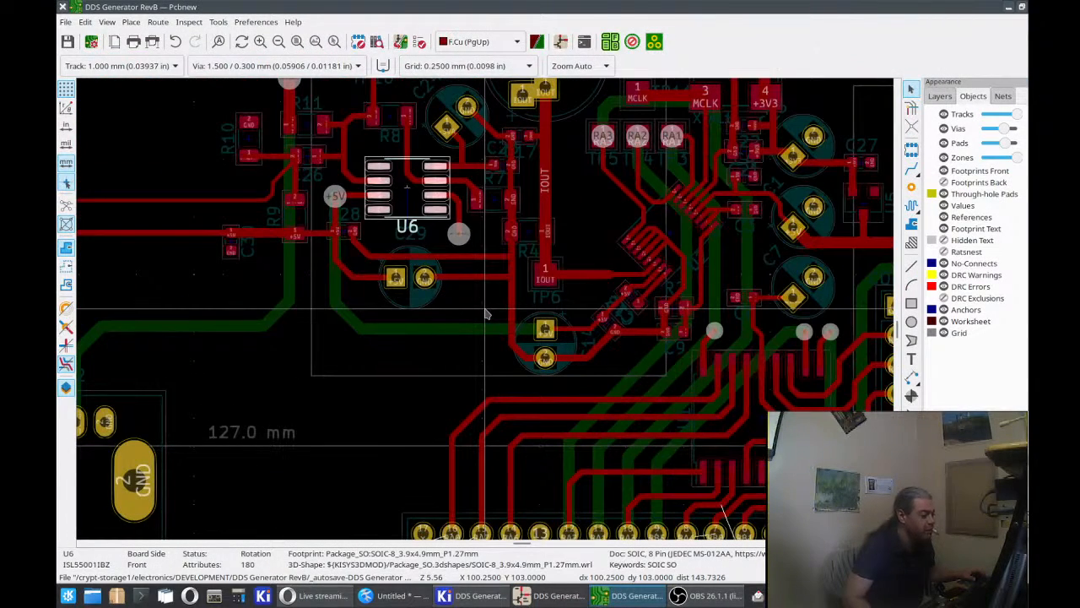
scroll(486, 314, down, 2)
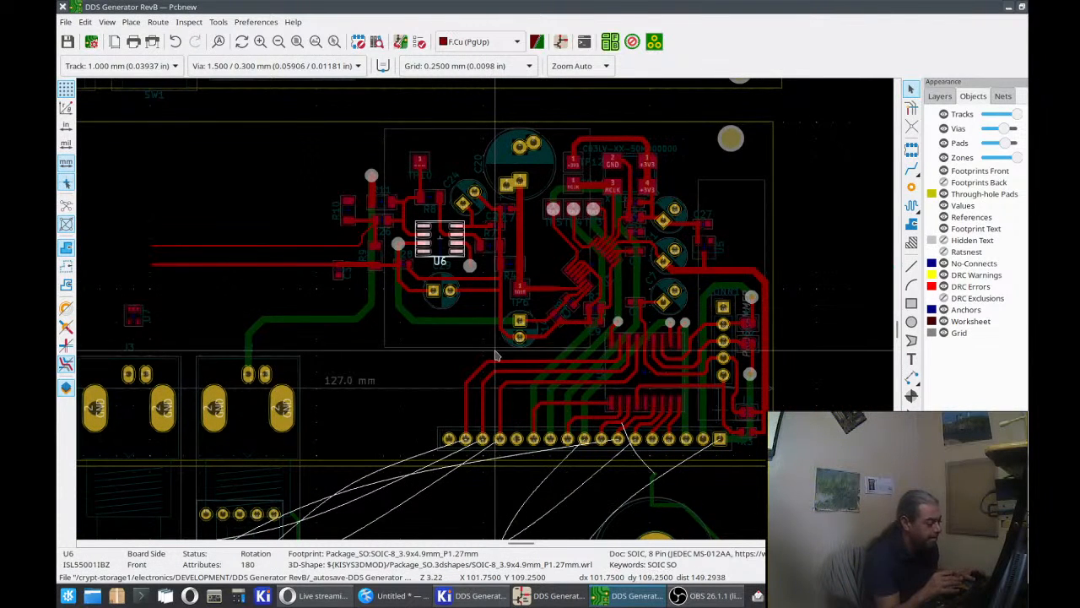
middle_drag(496, 352, 453, 268)
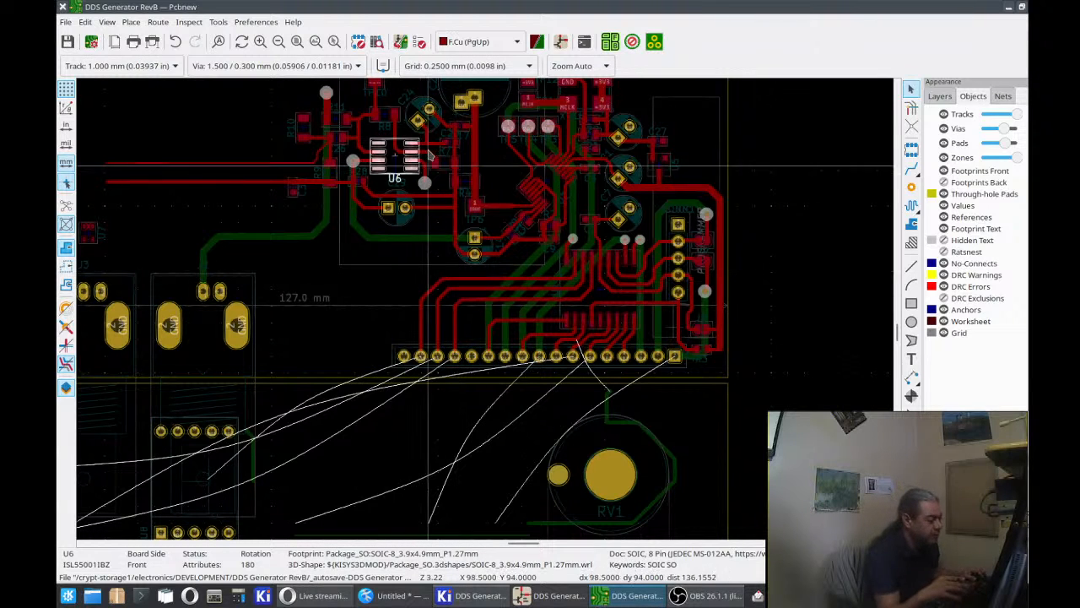
click(912, 170)
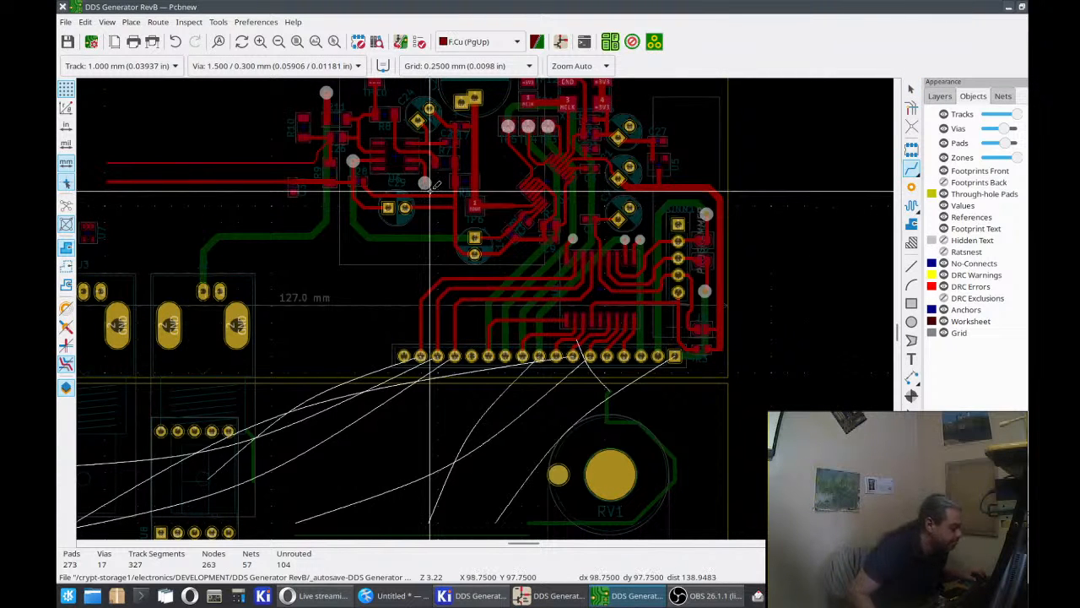
key(Page_Down)
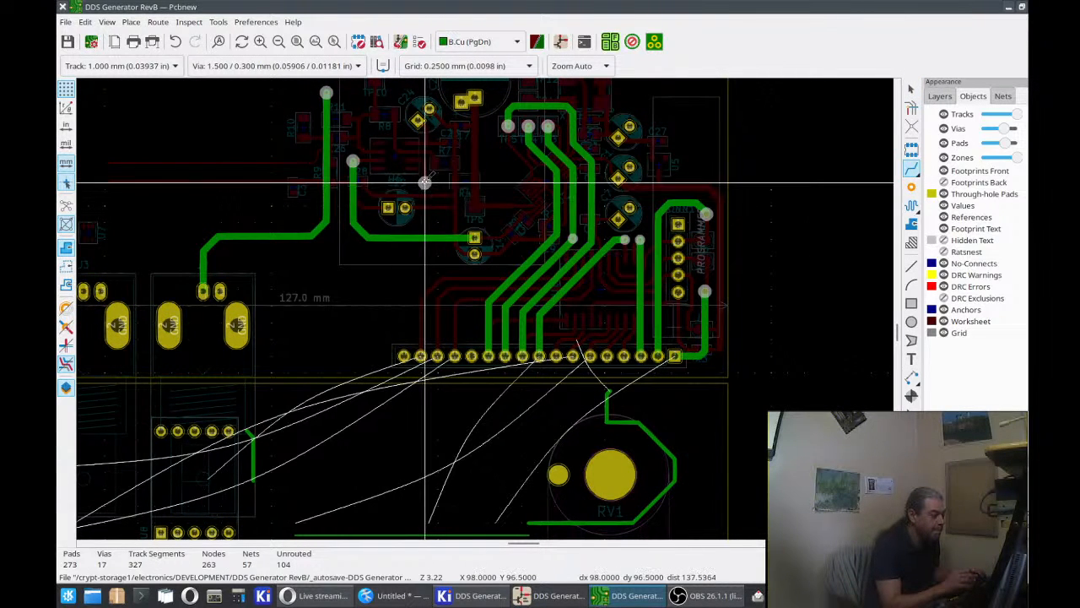
click(426, 182)
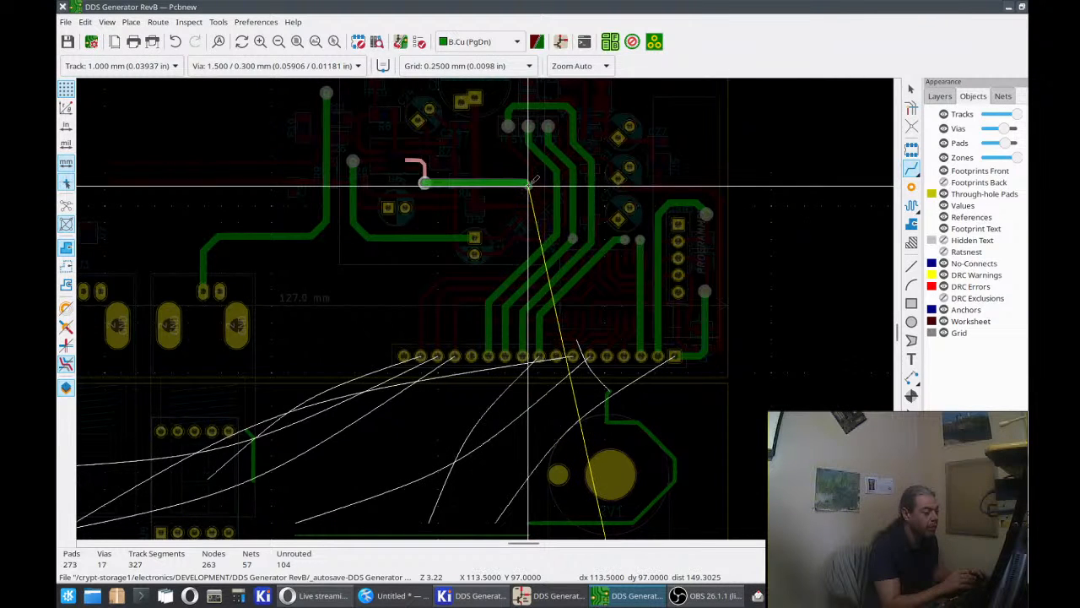
click(528, 182)
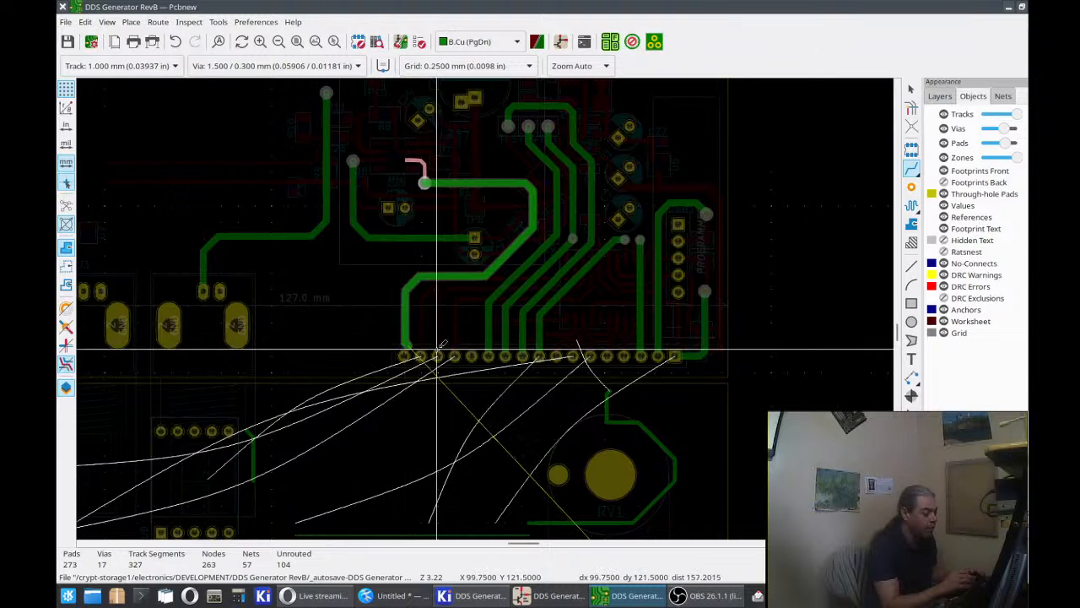
click(406, 334)
key(Escape)
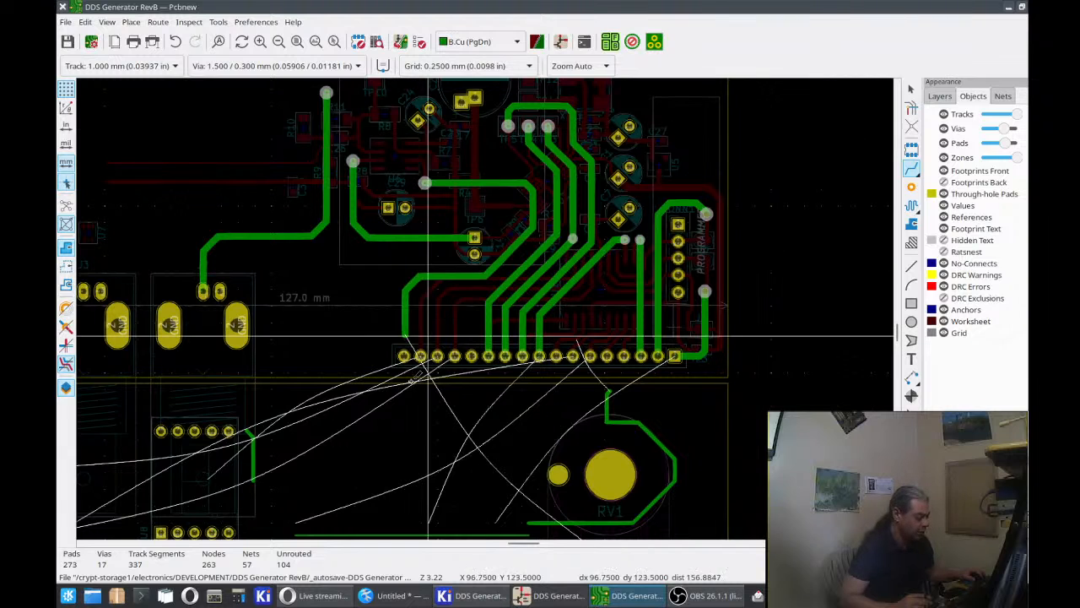
Select C20 in the schematic and locate its pads on the board.
click(537, 596)
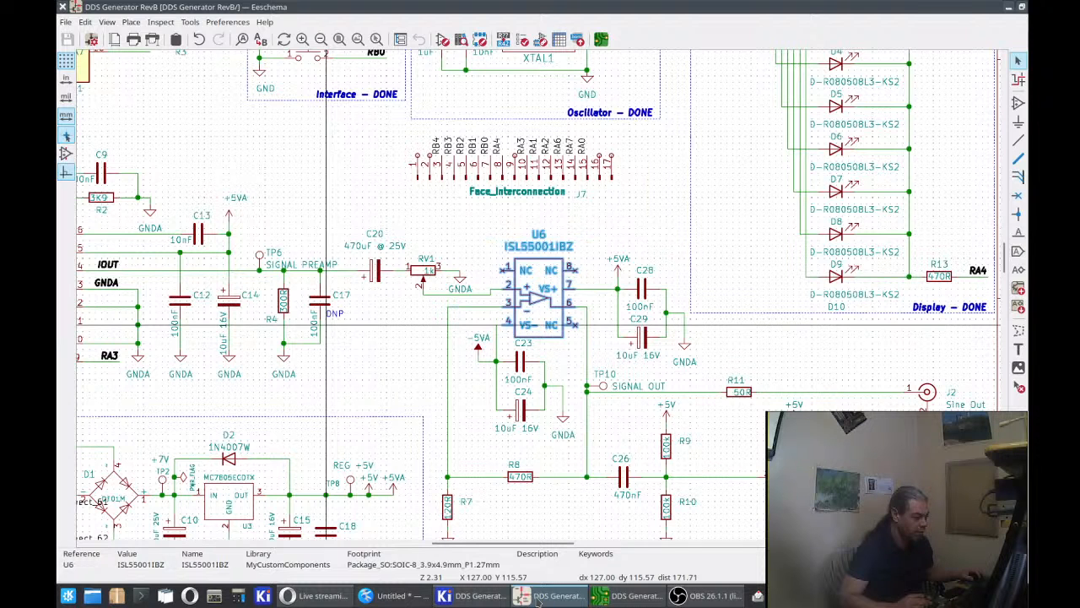
click(381, 277)
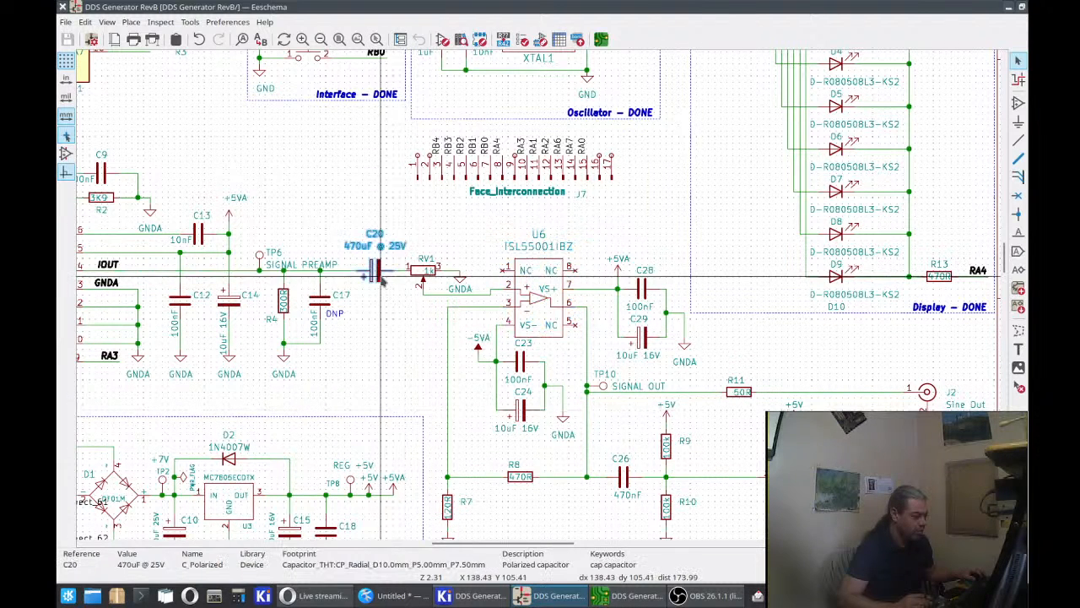
click(567, 597)
scroll(486, 314, down, 2)
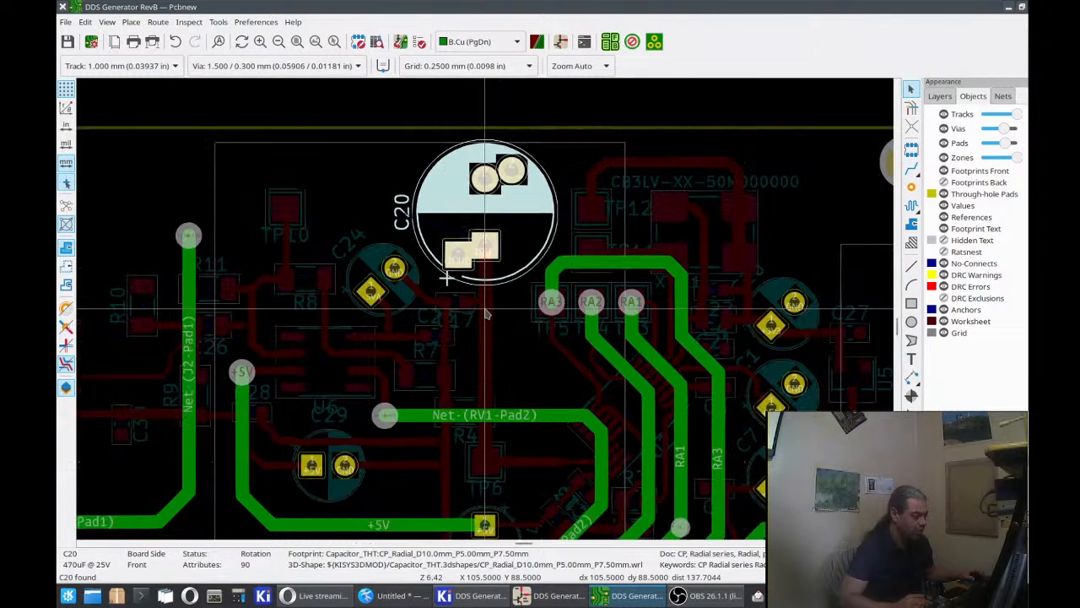
click(504, 324)
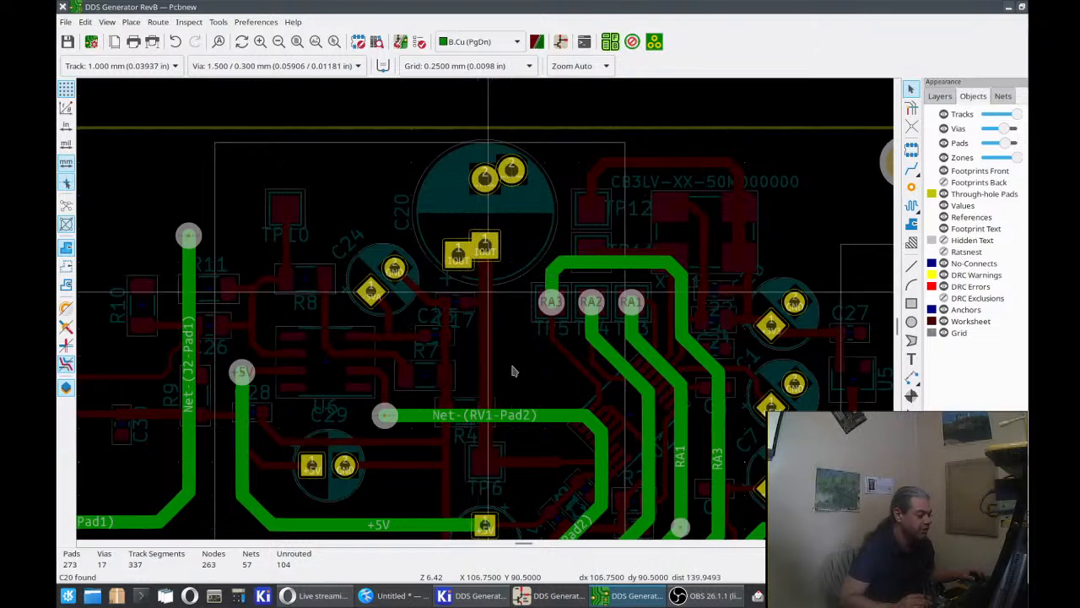
Compare C20's connection to RV1 in the schematic with its pads on the board.
click(549, 596)
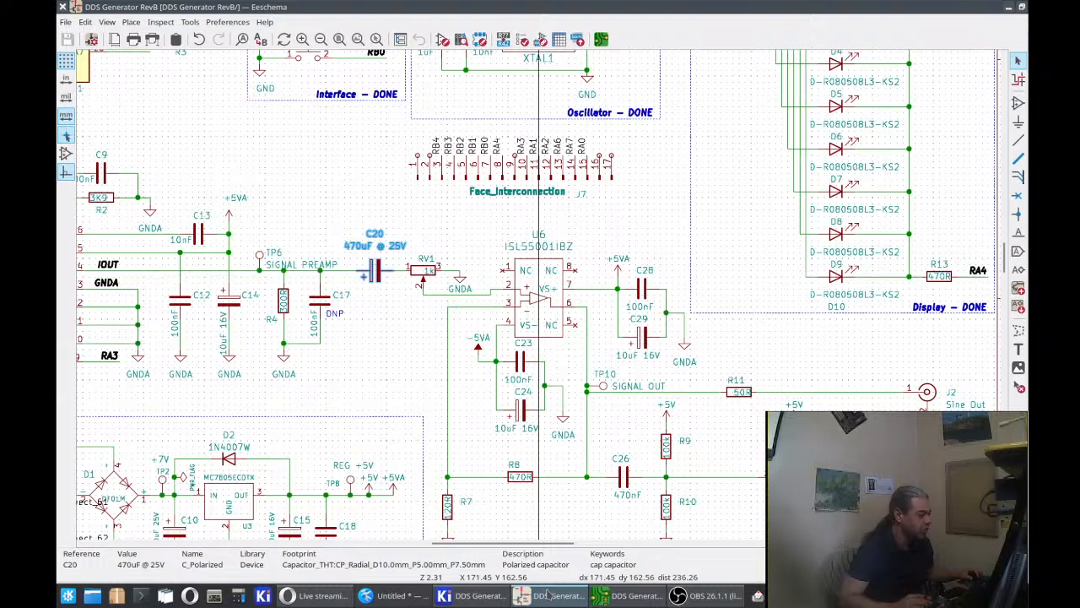
click(547, 594)
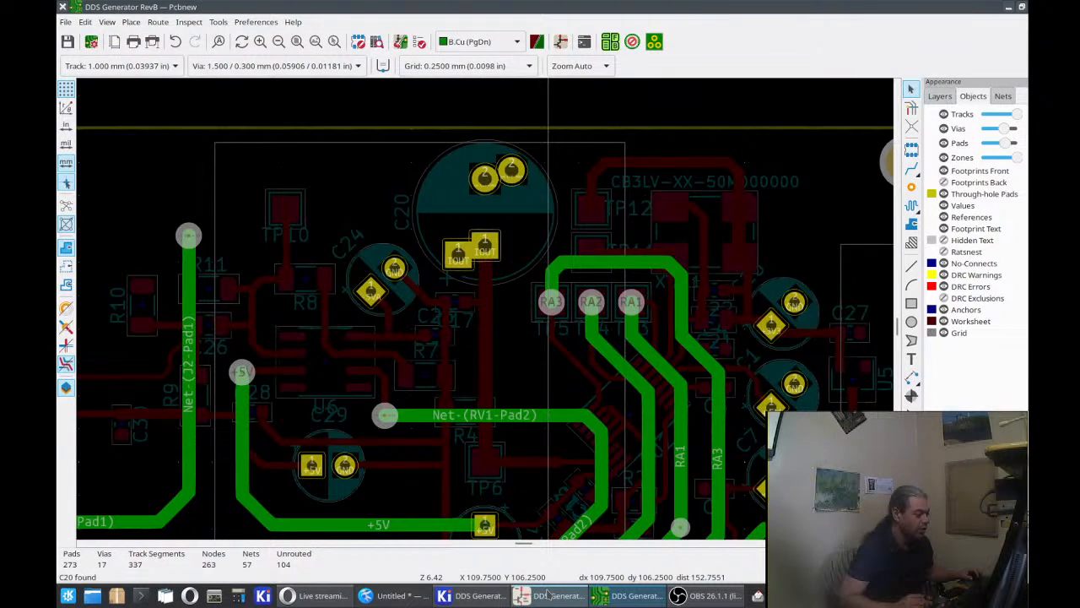
click(547, 594)
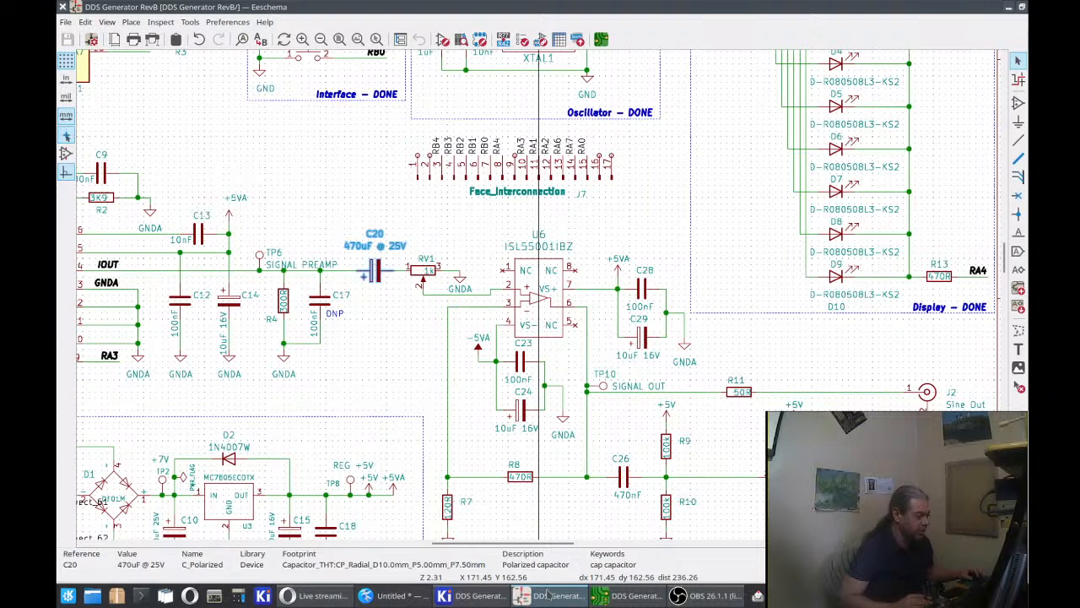
click(547, 595)
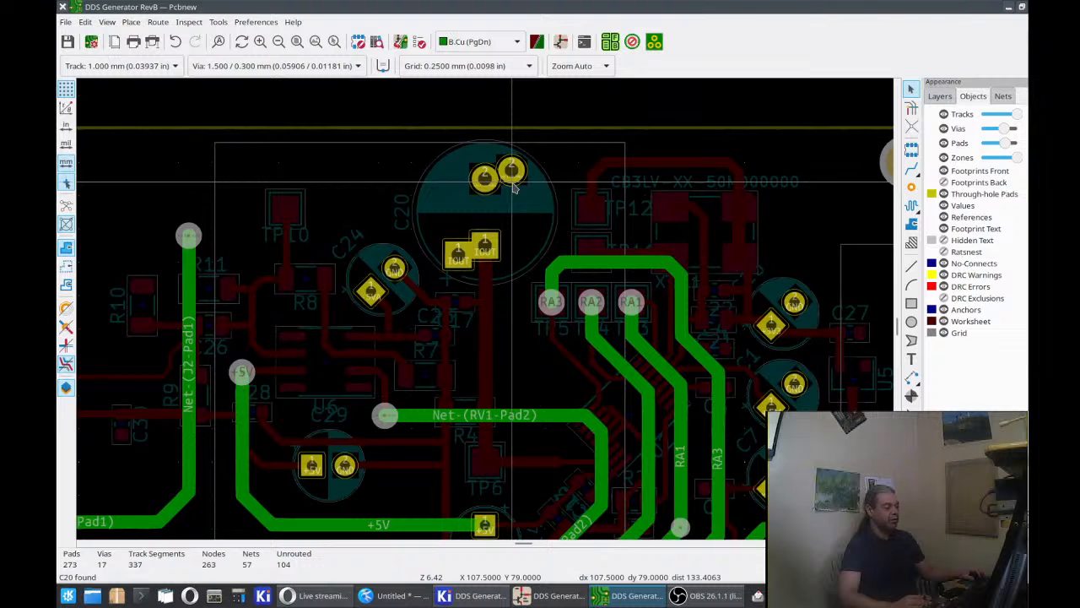
Route C20's pad 2 net on B.Cu at 1 mm alongside the Net-(RV1-Pad2) track, ending just above the header's leftmost pads.
click(911, 169)
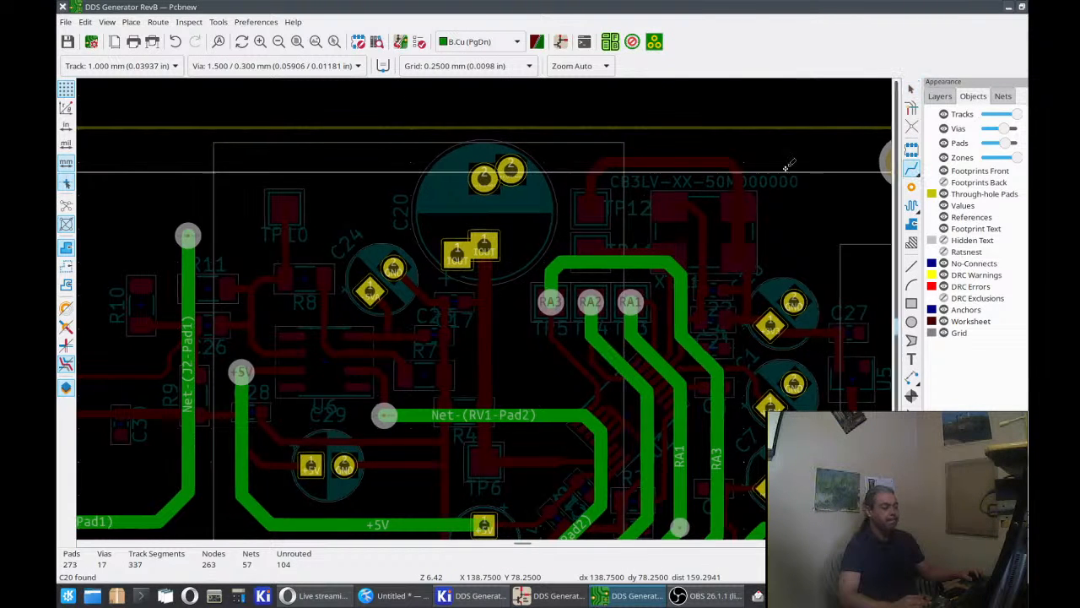
click(512, 171)
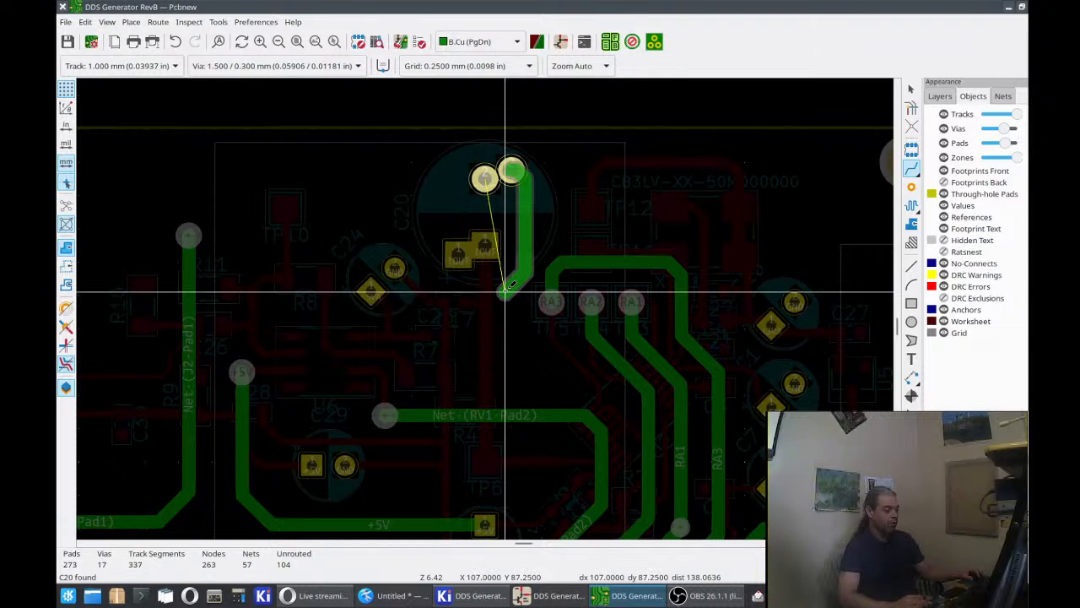
scroll(489, 304, down, 3)
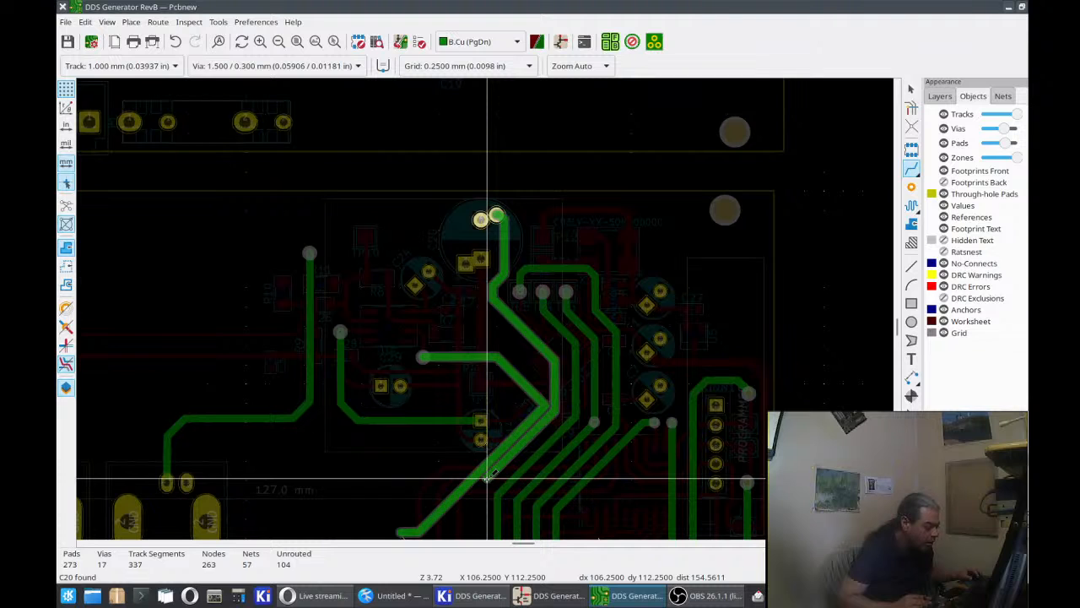
scroll(465, 507, down, 1)
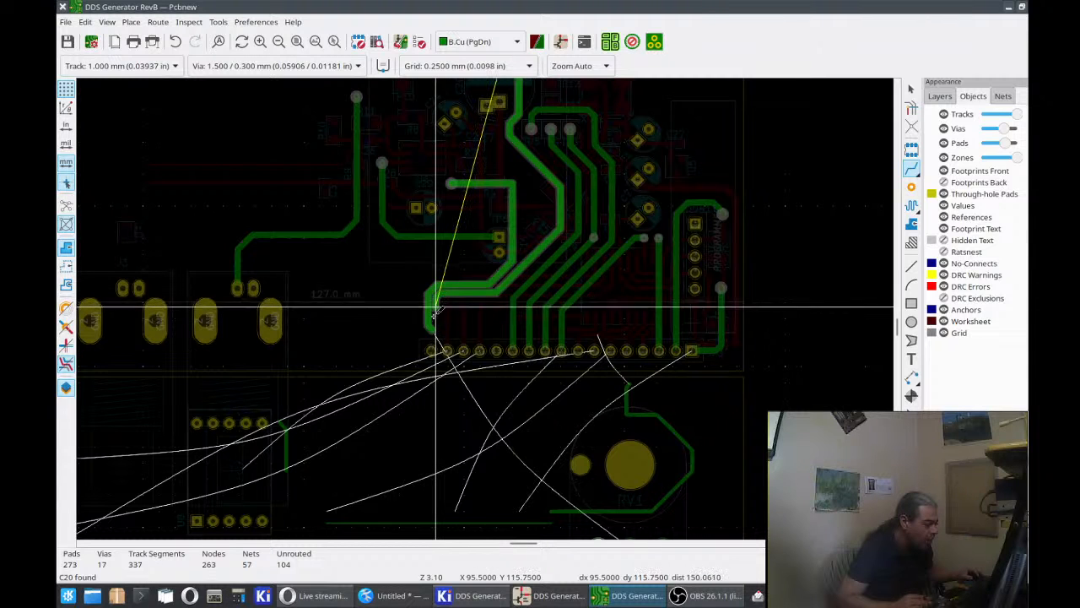
double_click(430, 319)
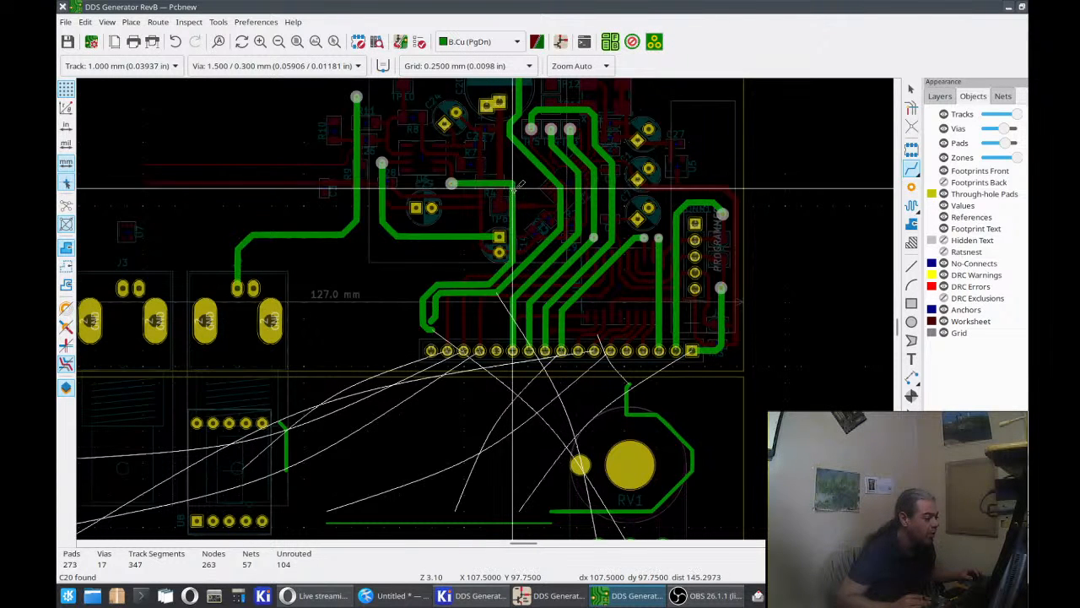
Shift the vertical segment of the Net-(RV1-Pad2) track closer to the C20 track and straighten its upper corner.
key(d)
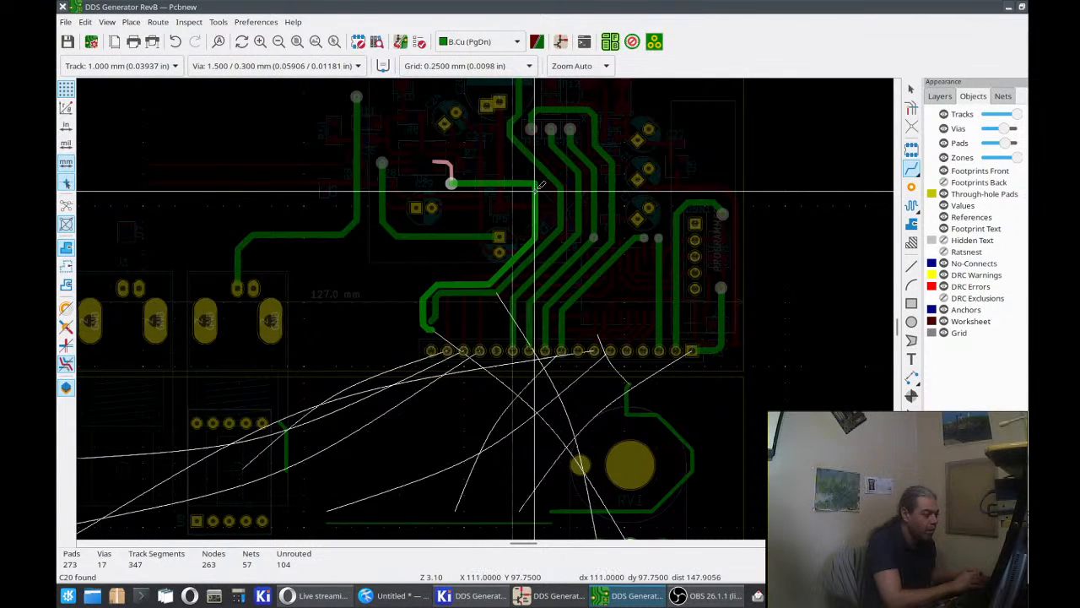
click(536, 190)
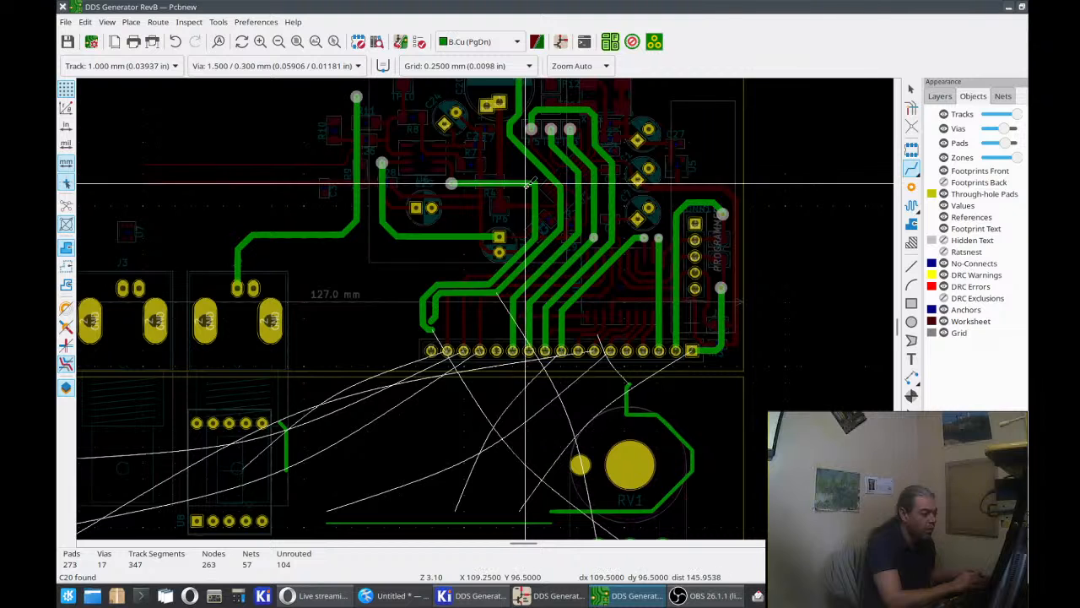
key(d)
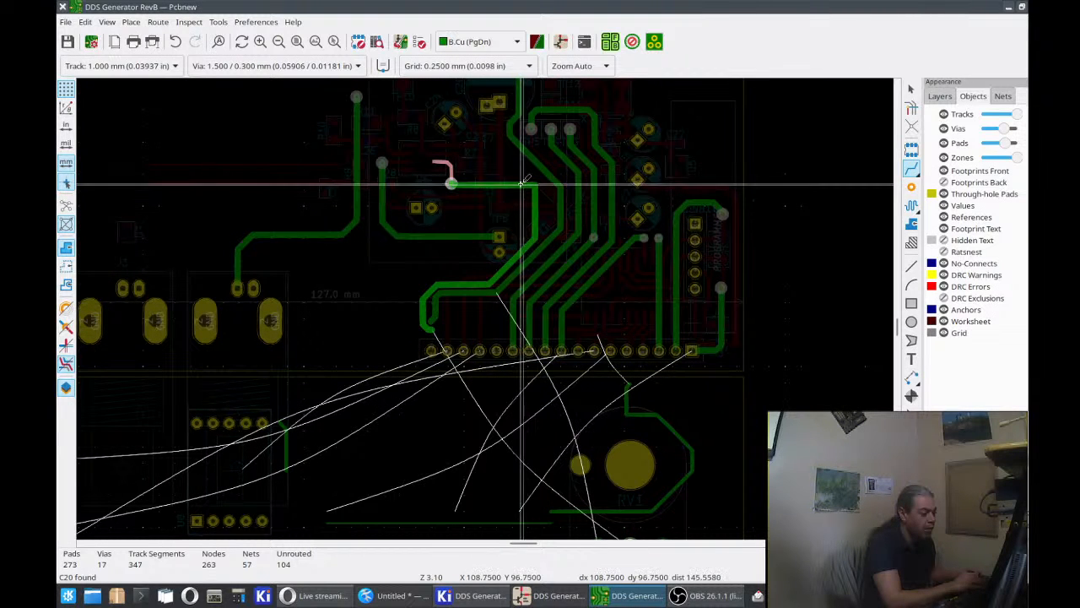
click(523, 182)
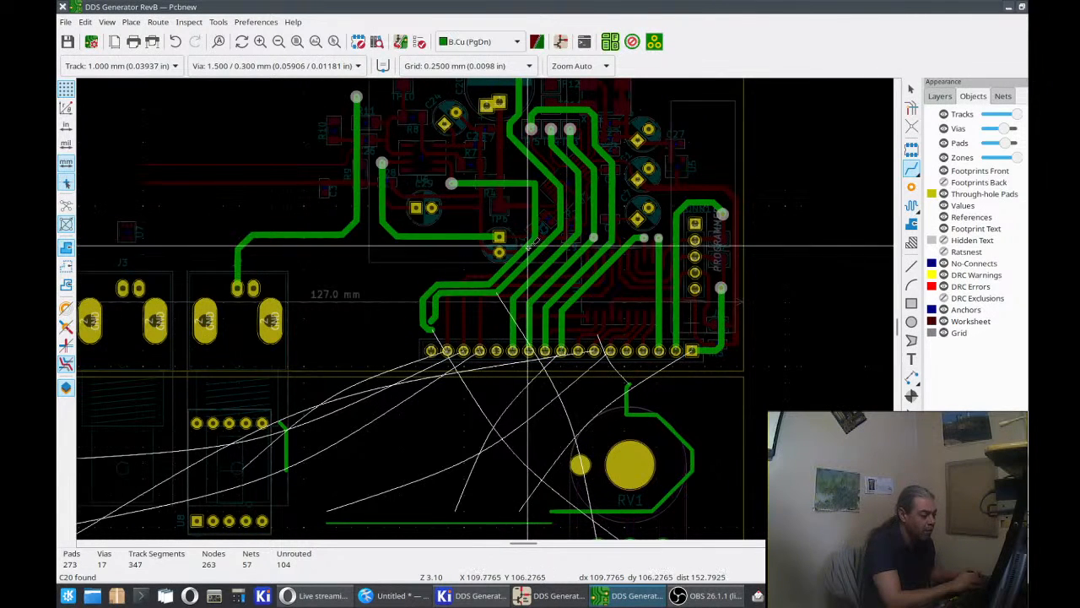
Shift the C20 track's lower diagonal so its horizontal run sits just above the header, and adjust the Net-(RV1-Pad2) diagonal beside it.
key(d)
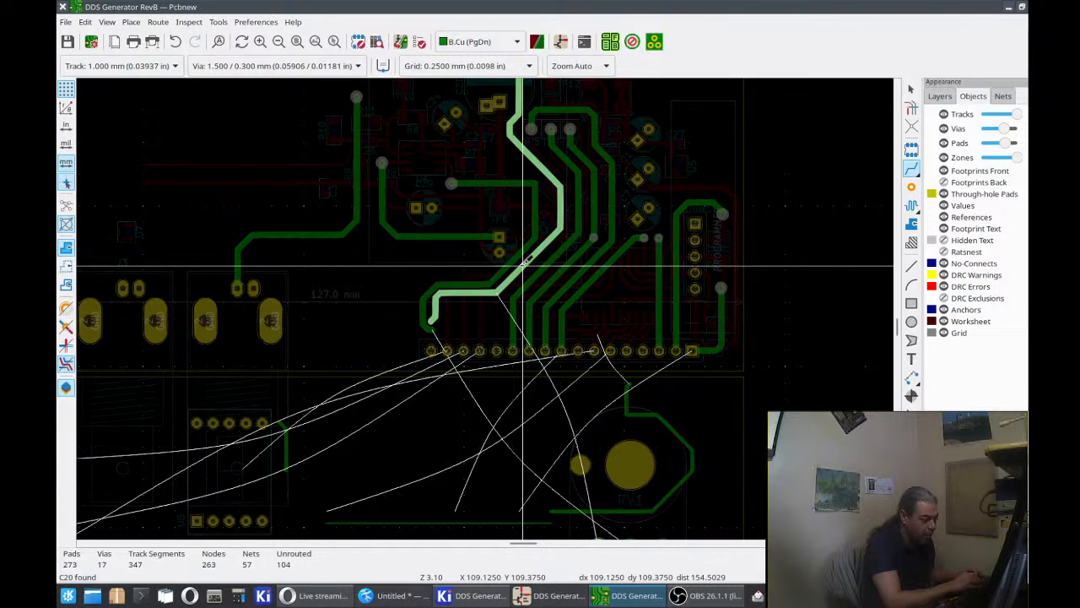
click(527, 268)
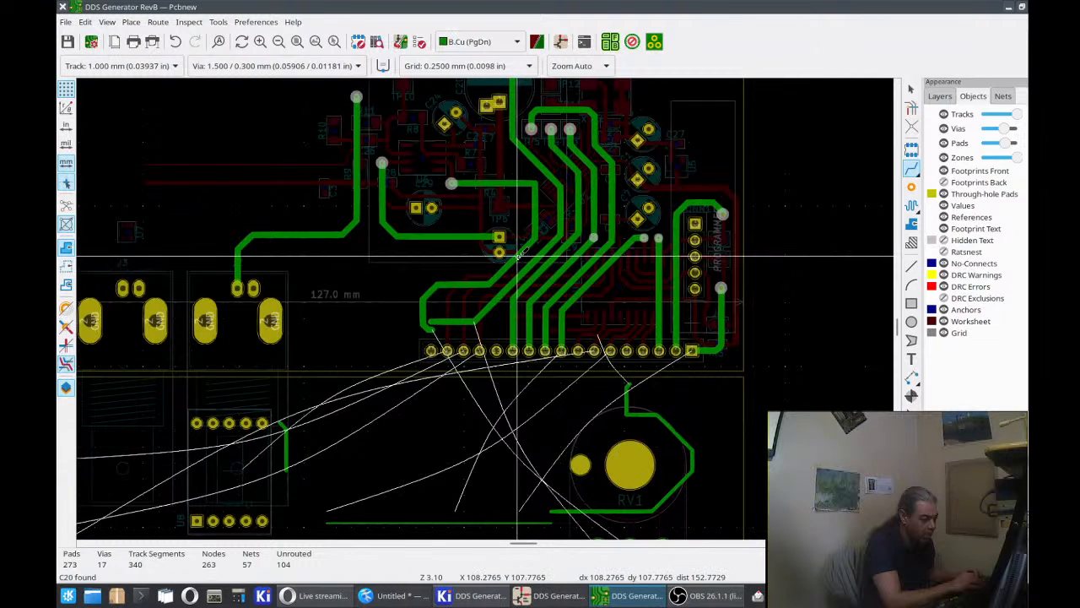
key(d)
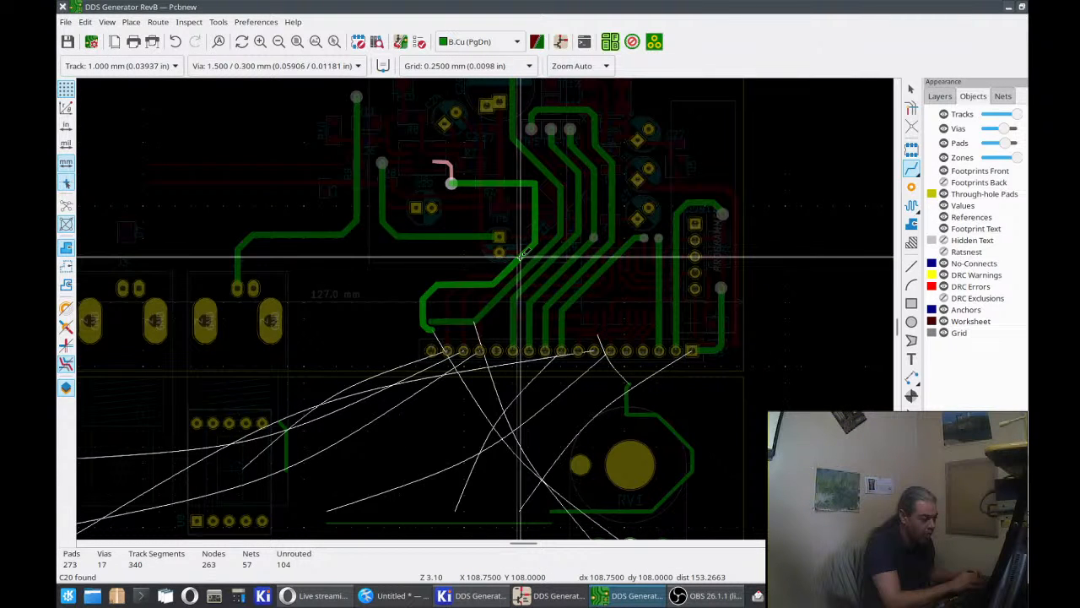
click(522, 256)
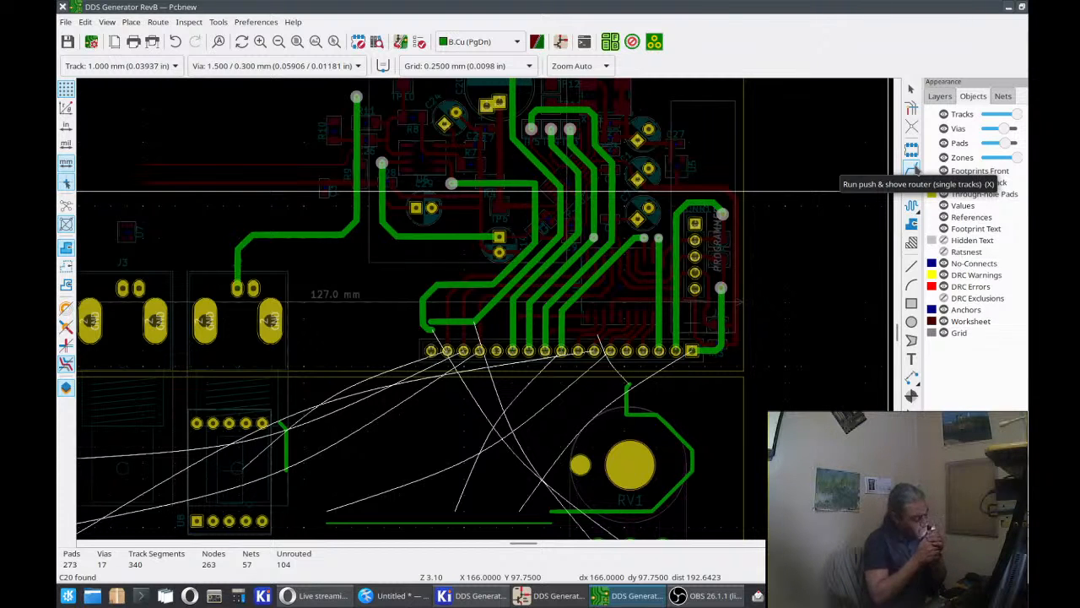
click(911, 169)
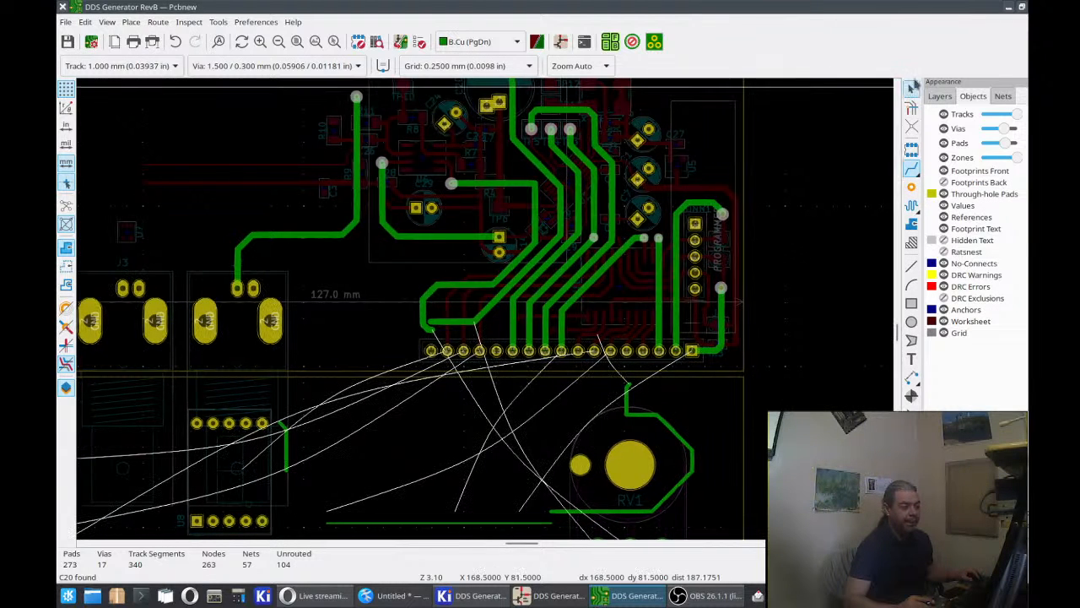
click(911, 90)
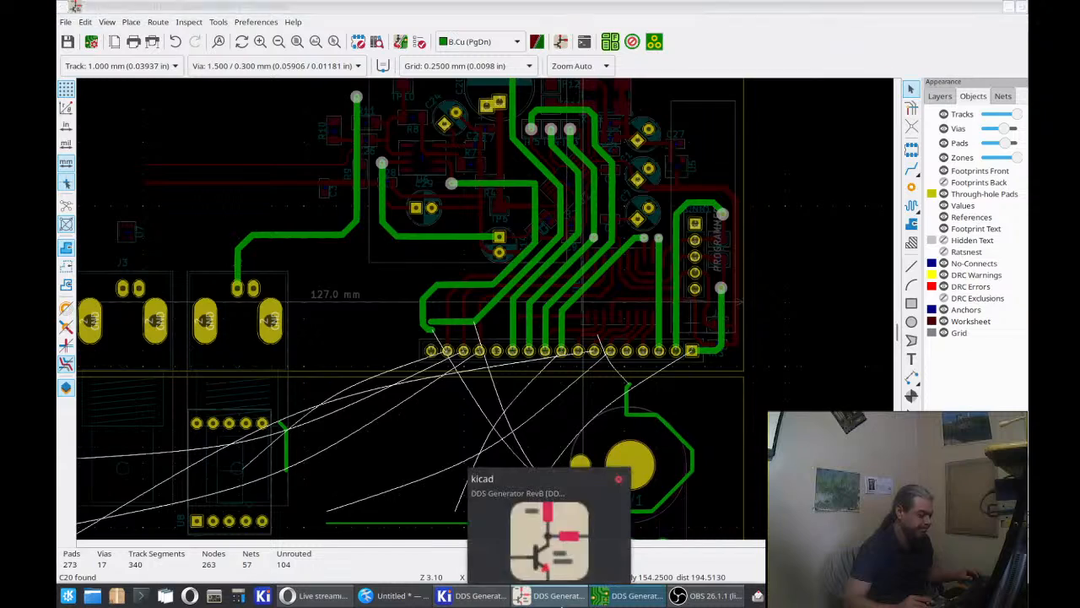
Update the schematic from the PCB in Eeschema, applying the changed net labels to the J7 pins.
click(552, 595)
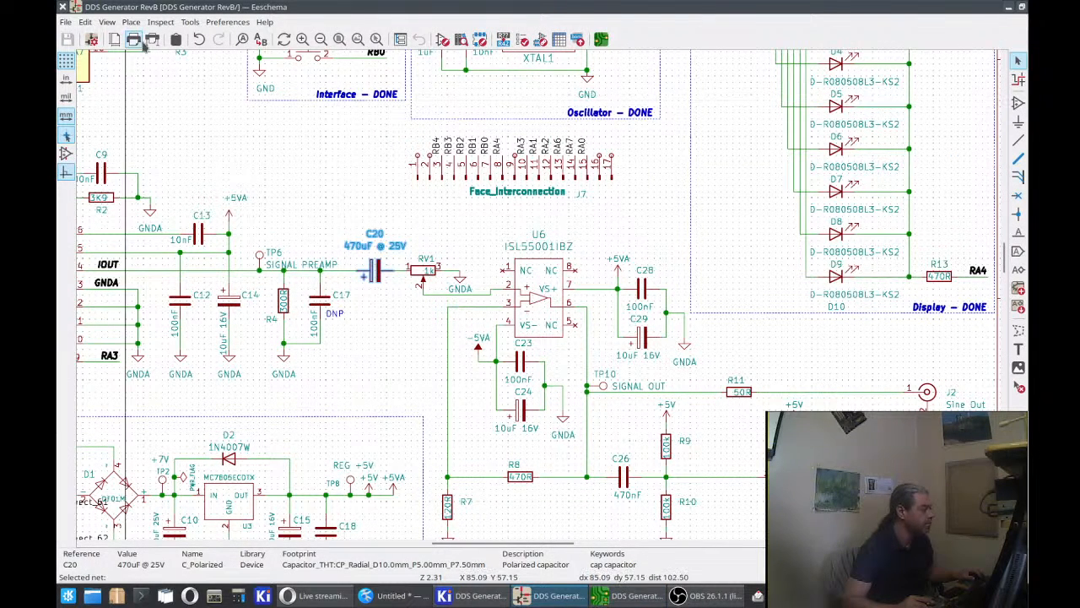
click(193, 23)
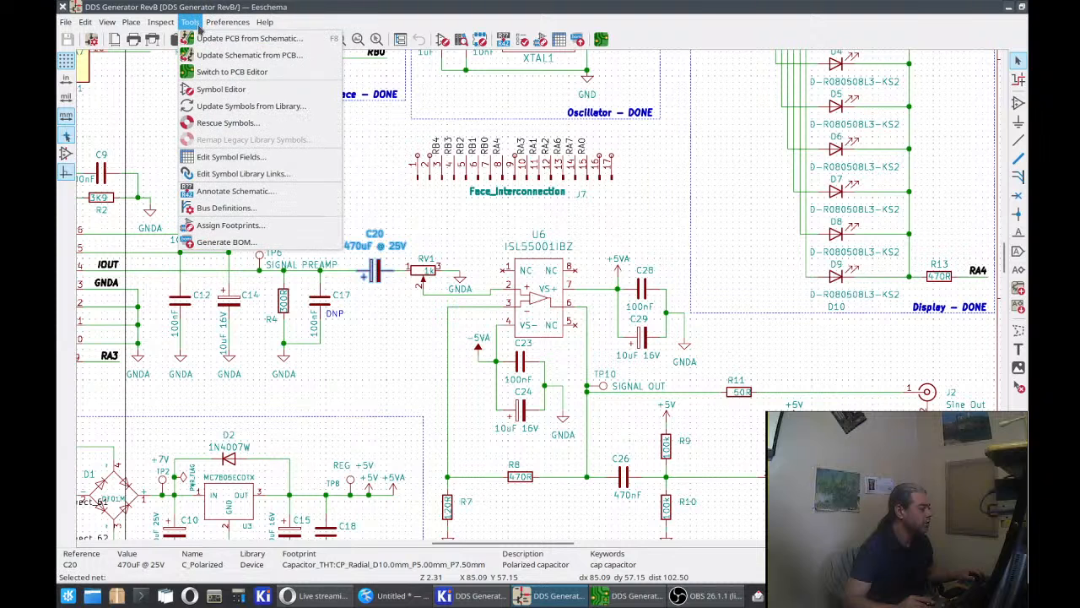
click(200, 55)
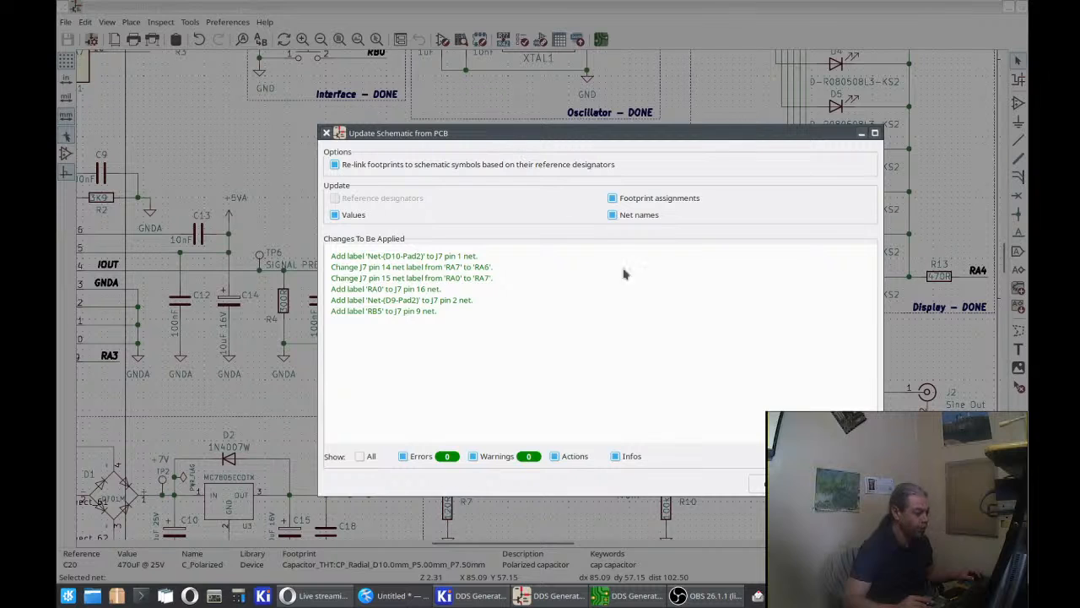
key(alt+Tab)
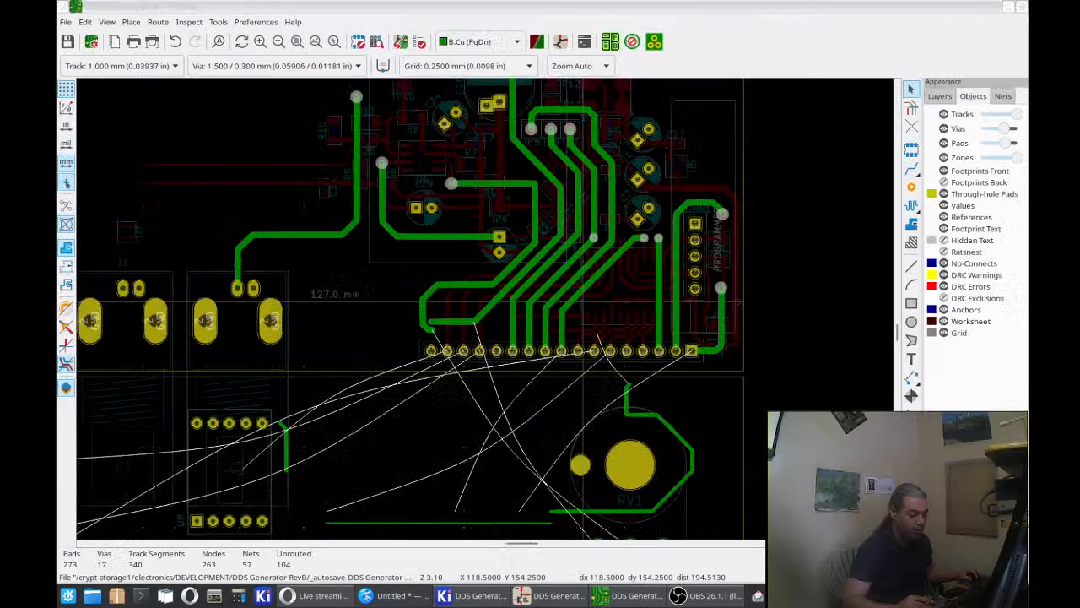
click(557, 596)
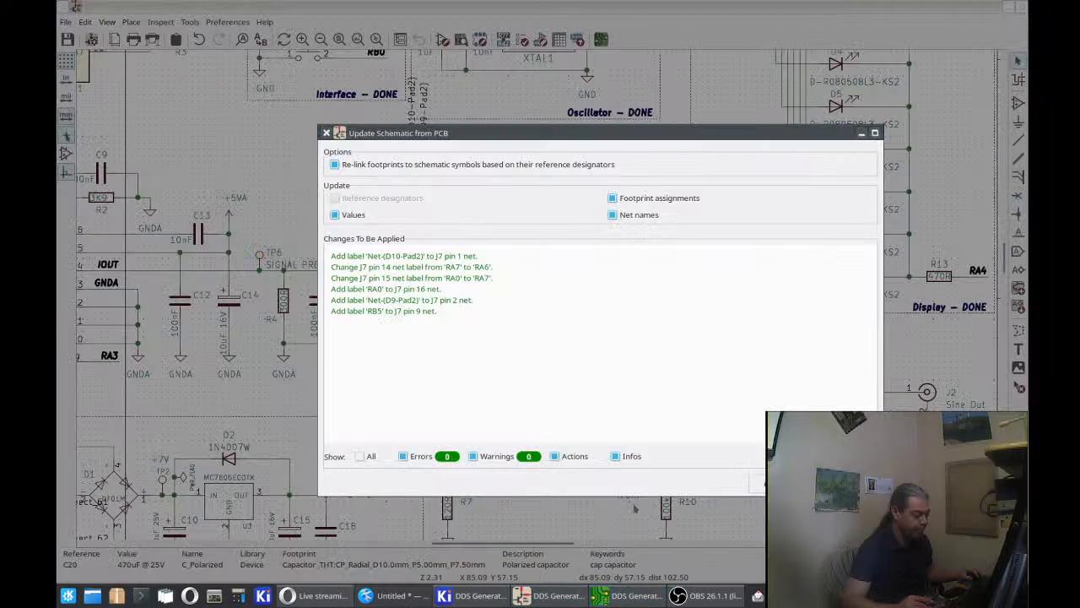
click(757, 483)
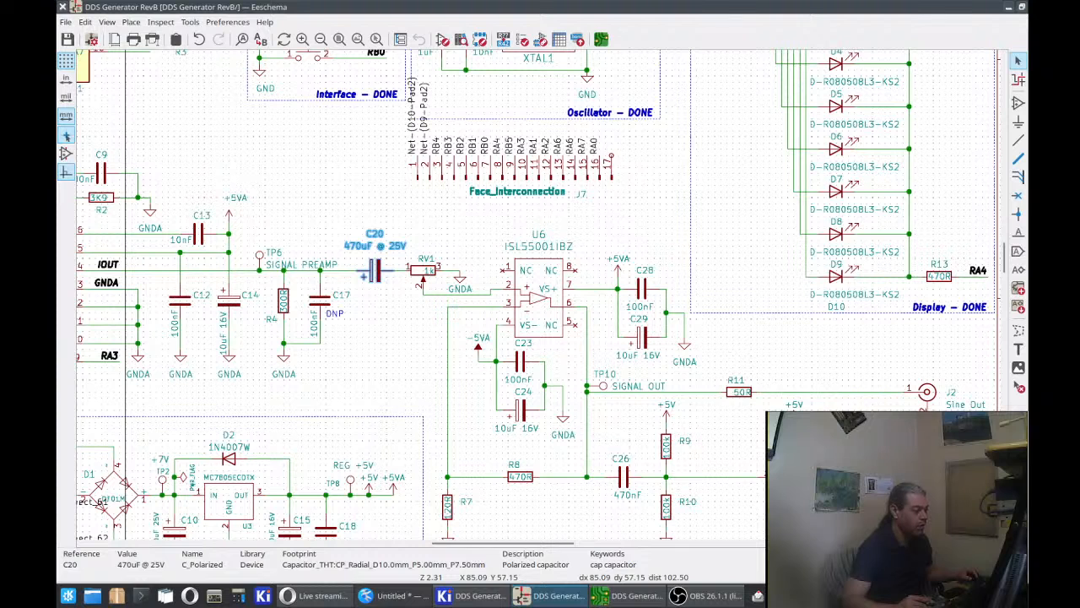
click(614, 180)
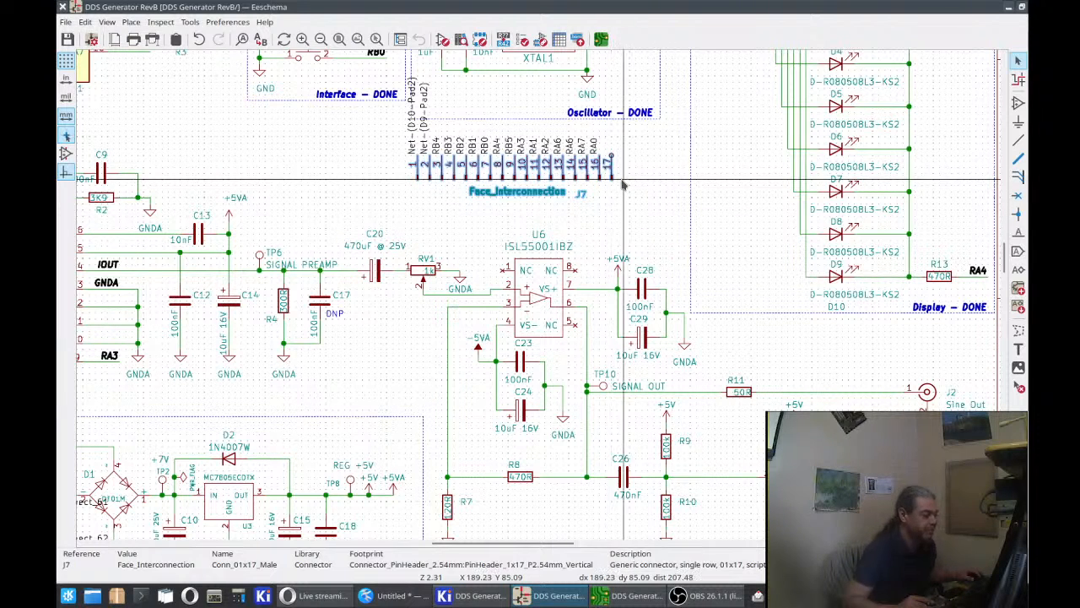
key(e)
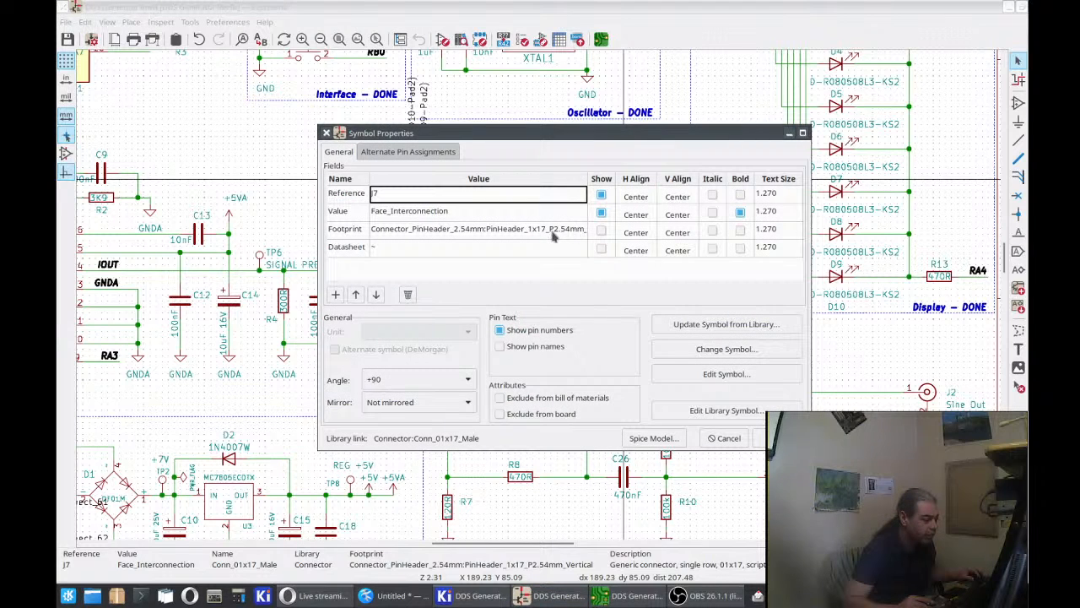
click(544, 231)
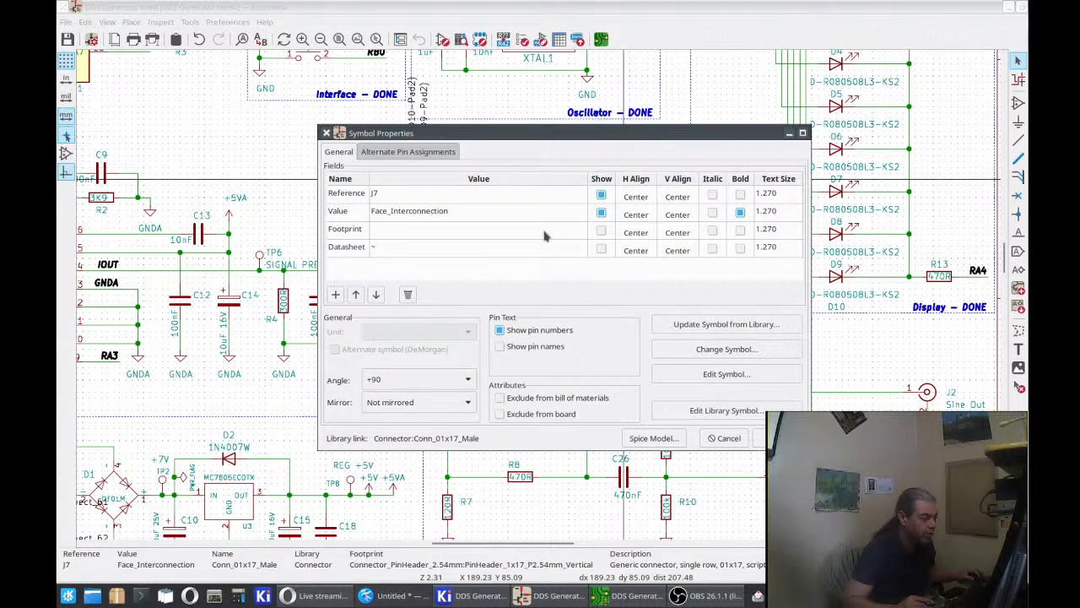
click(545, 236)
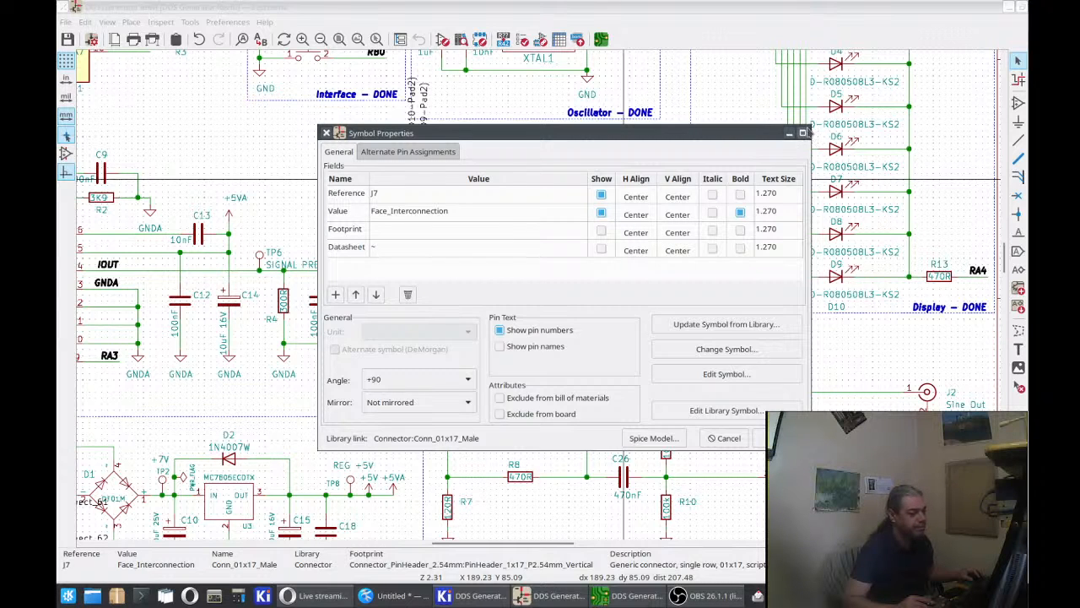
click(803, 133)
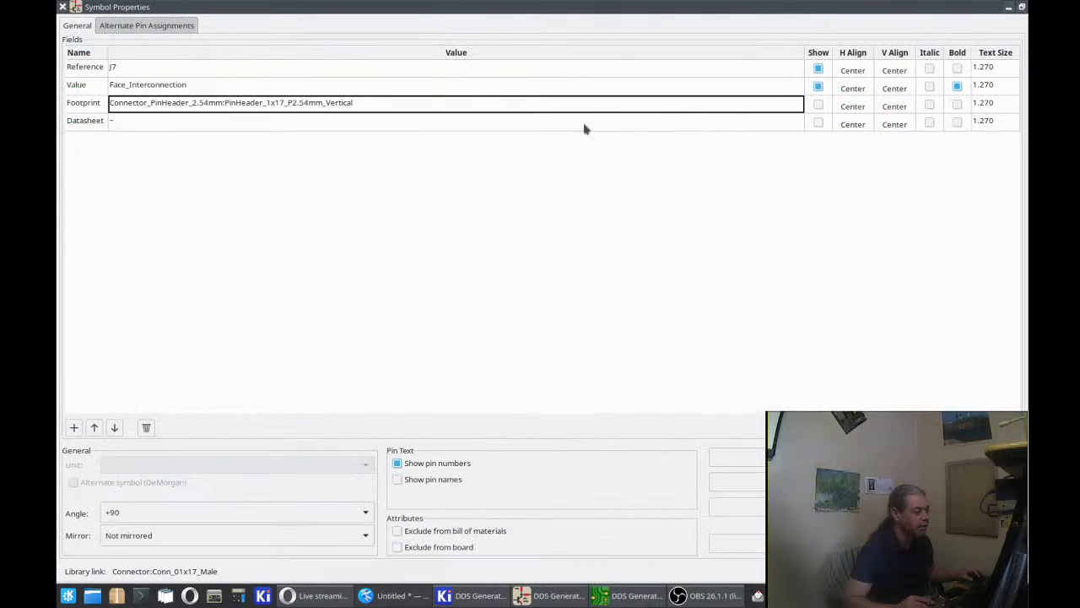
click(299, 104)
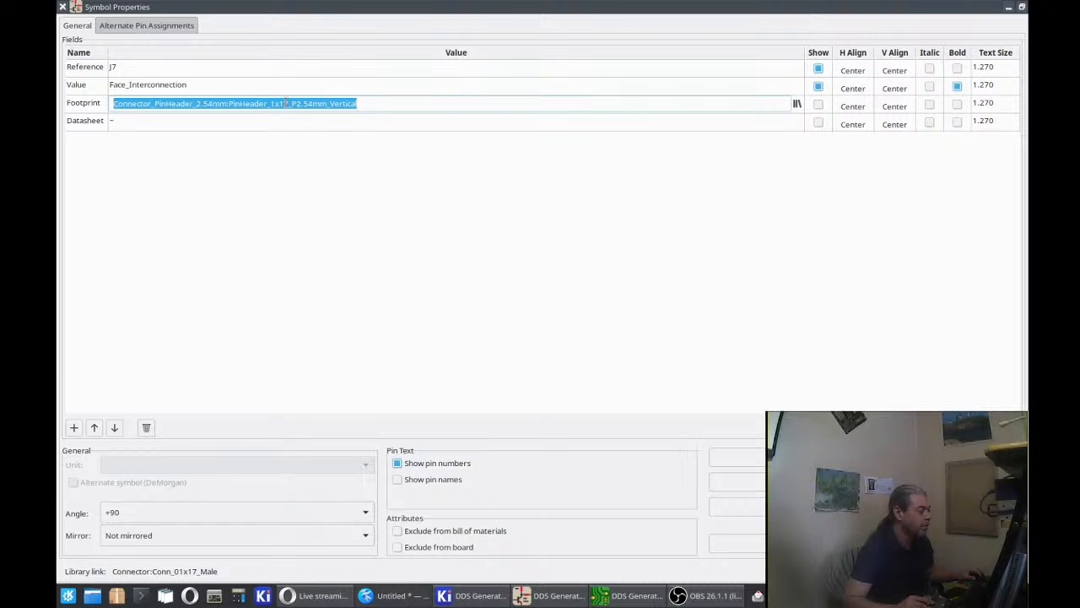
click(286, 103)
key(Delete)
key(Return)
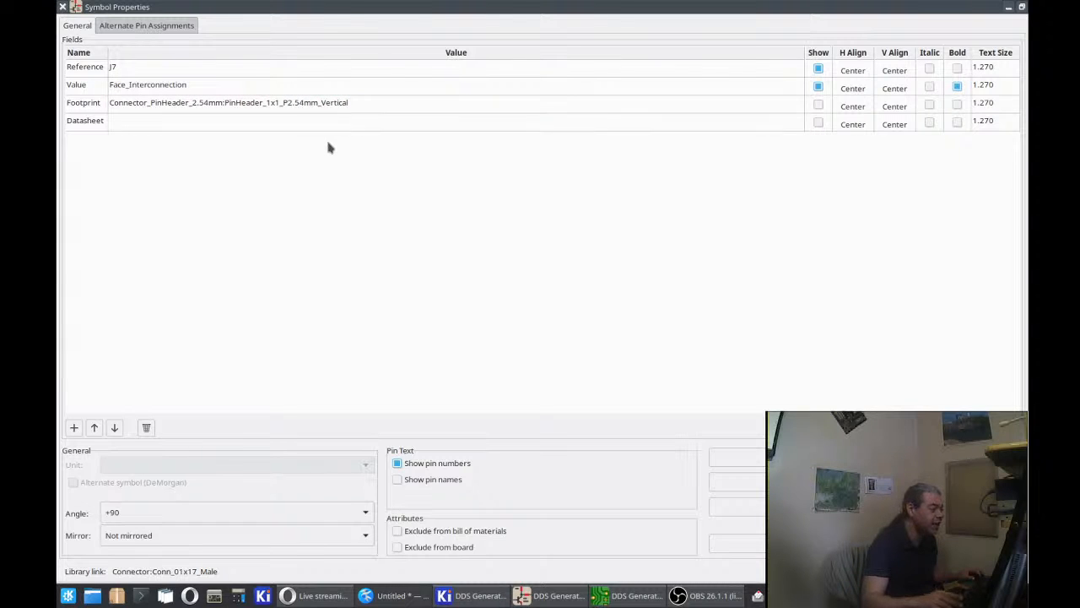
text(8)
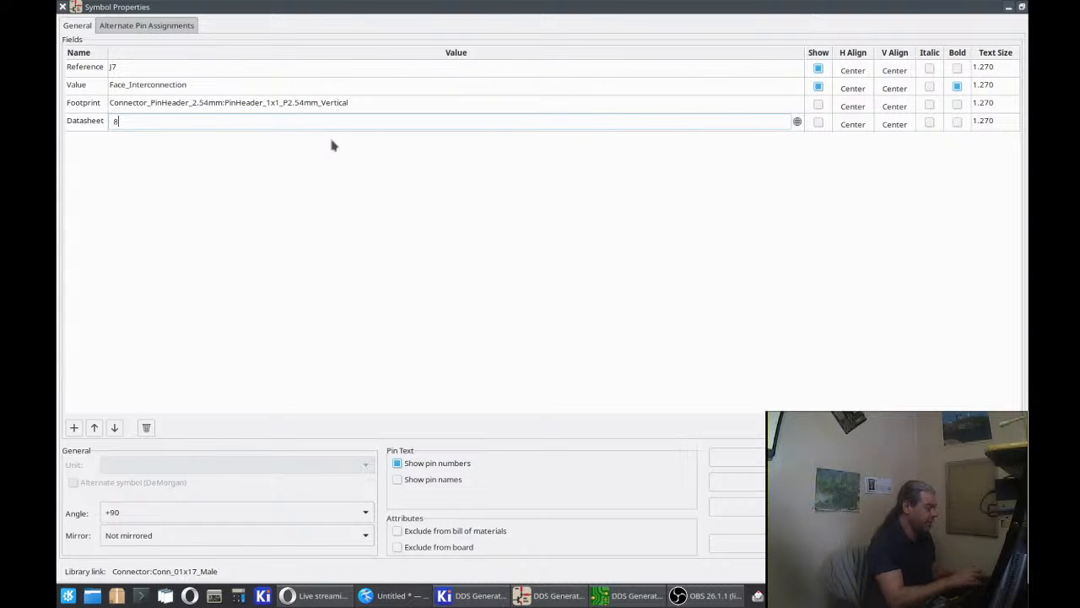
key(Escape)
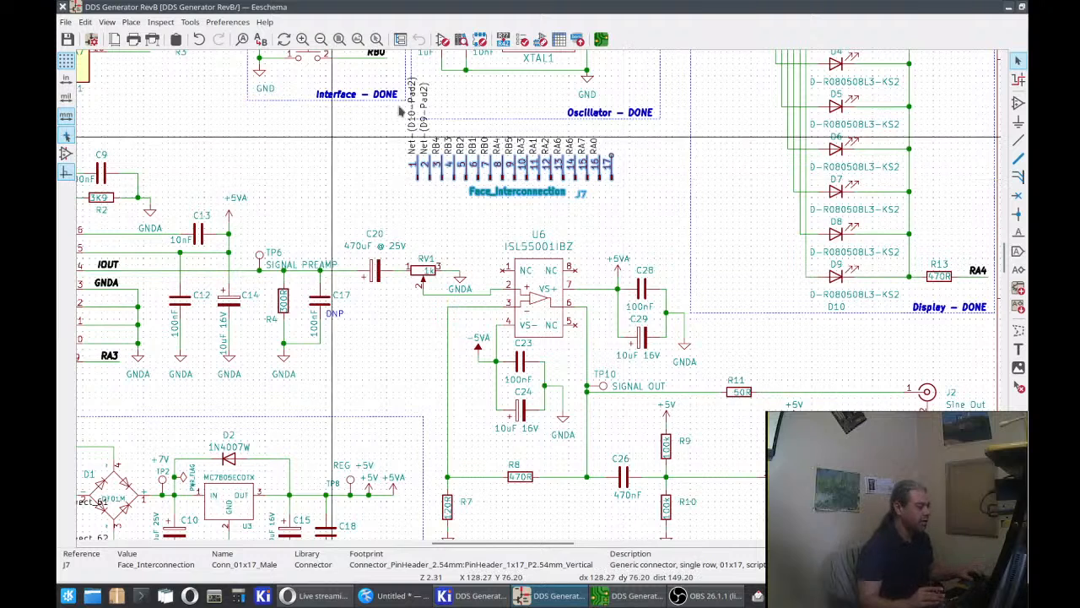
Try to set J7's footprint field to Connector_PinHeader_2.54mm:PinHeader_1x18_P2.54mm_Vertical in its symbol properties.
double_click(427, 155)
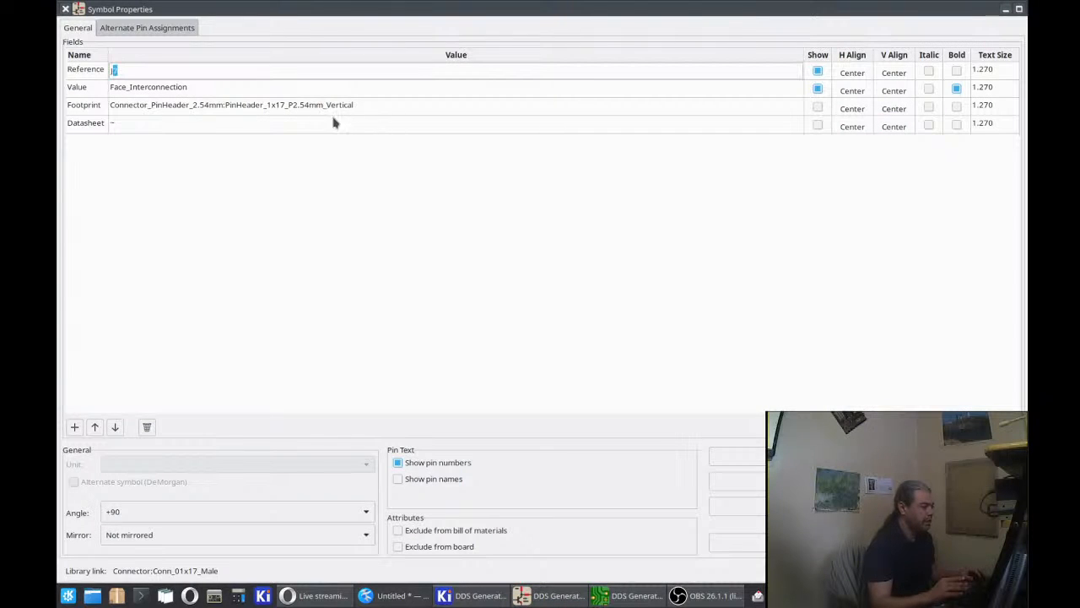
click(282, 104)
click(283, 106)
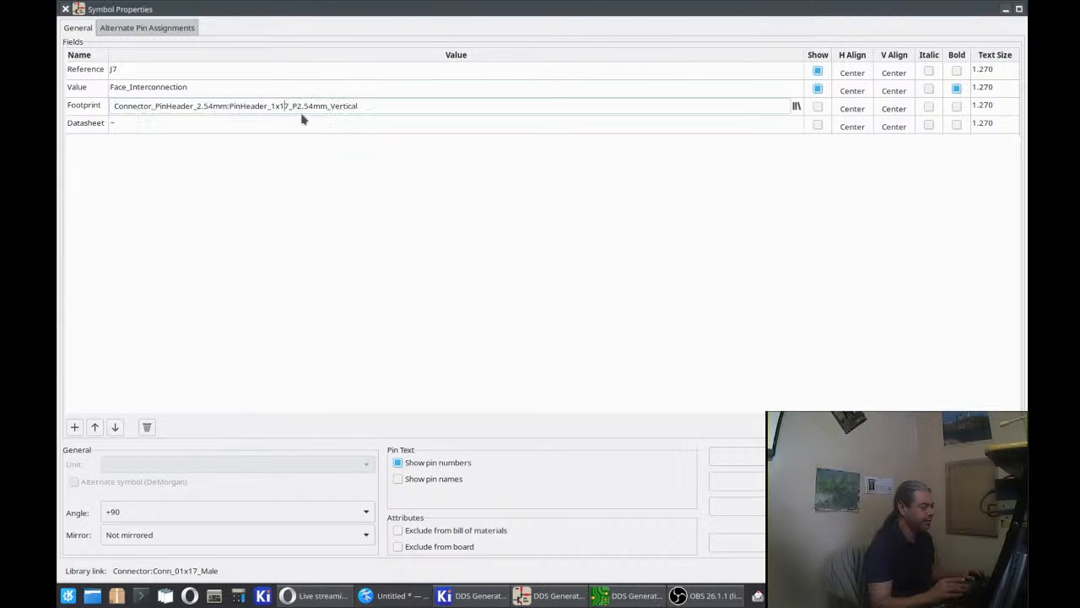
key(Delete)
text(8)
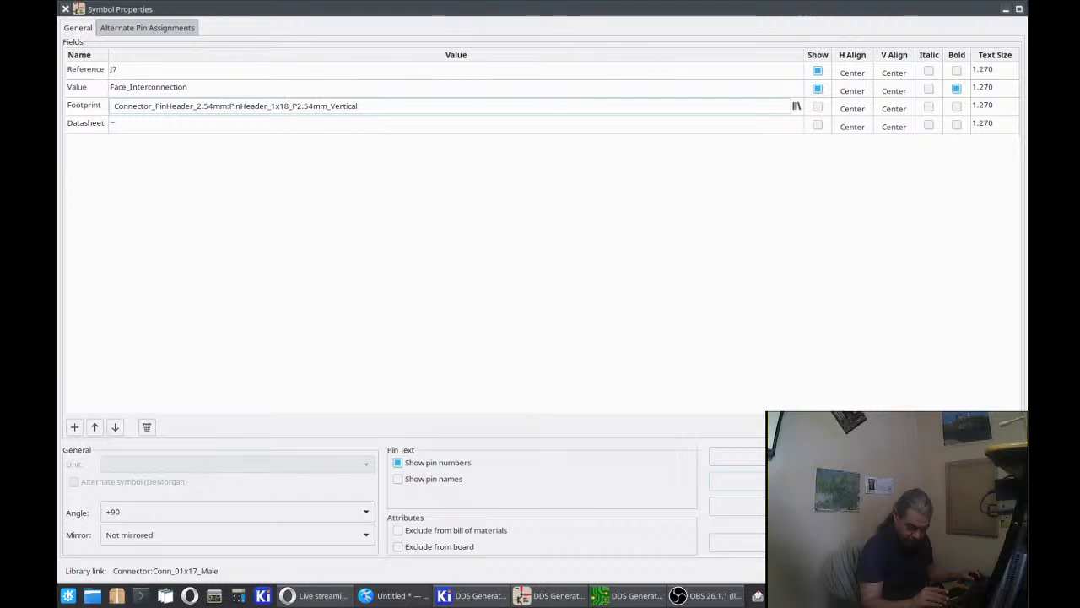
Change the selected J7 symbol to the library symbol Connector:Conn_01x18_Male.
click(737, 480)
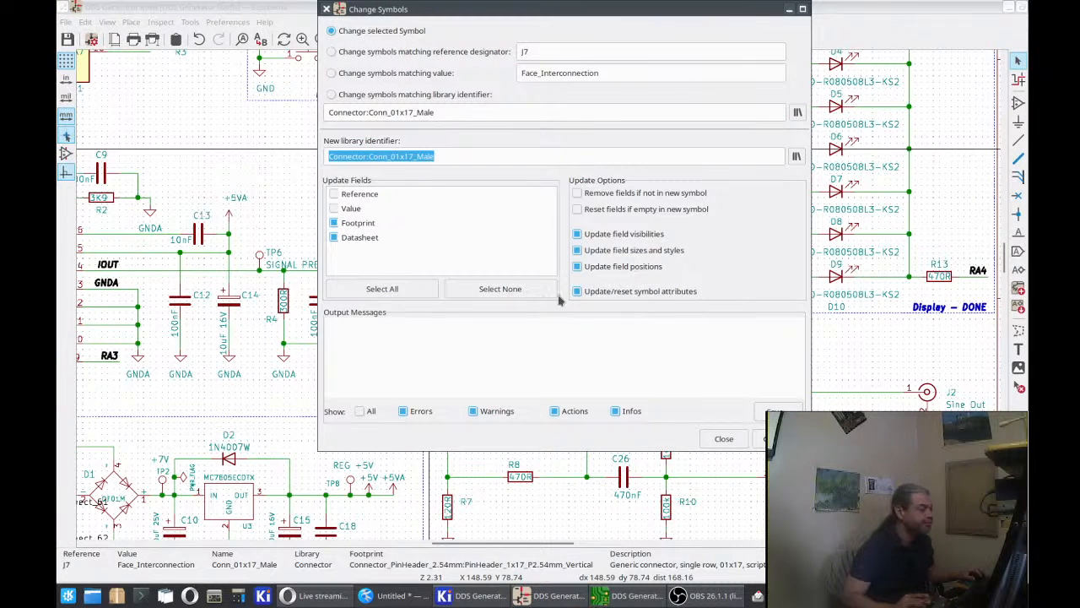
click(410, 157)
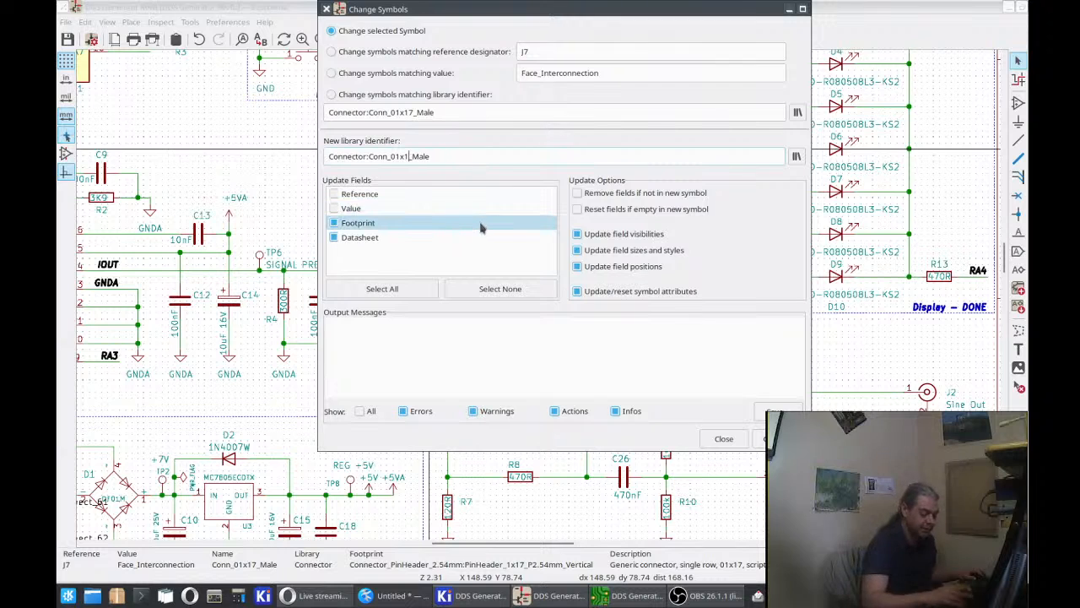
key(BackSpace)
text(8)
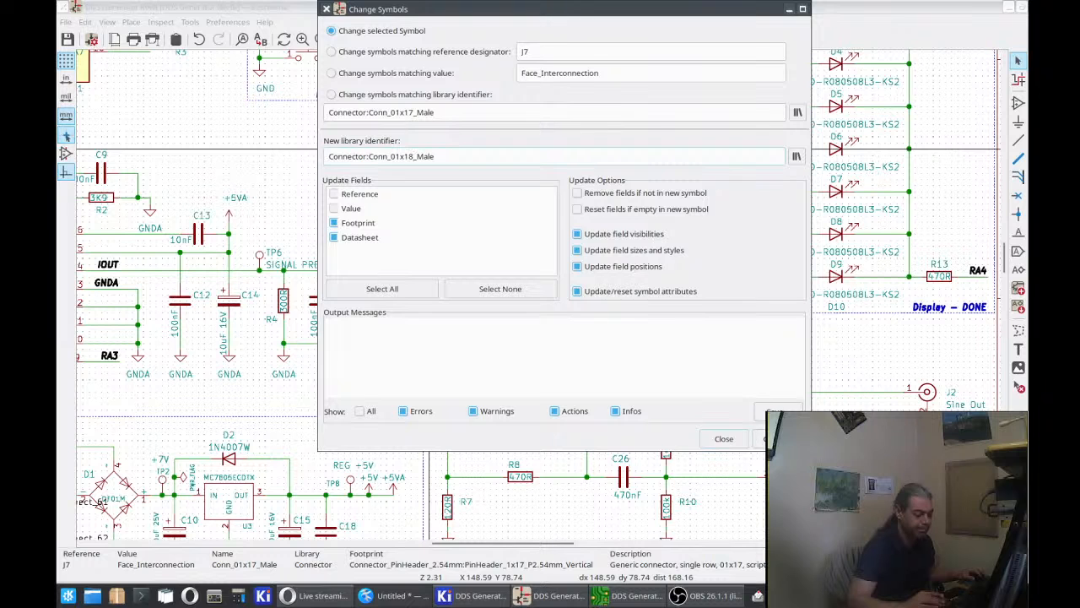
click(760, 438)
click(723, 439)
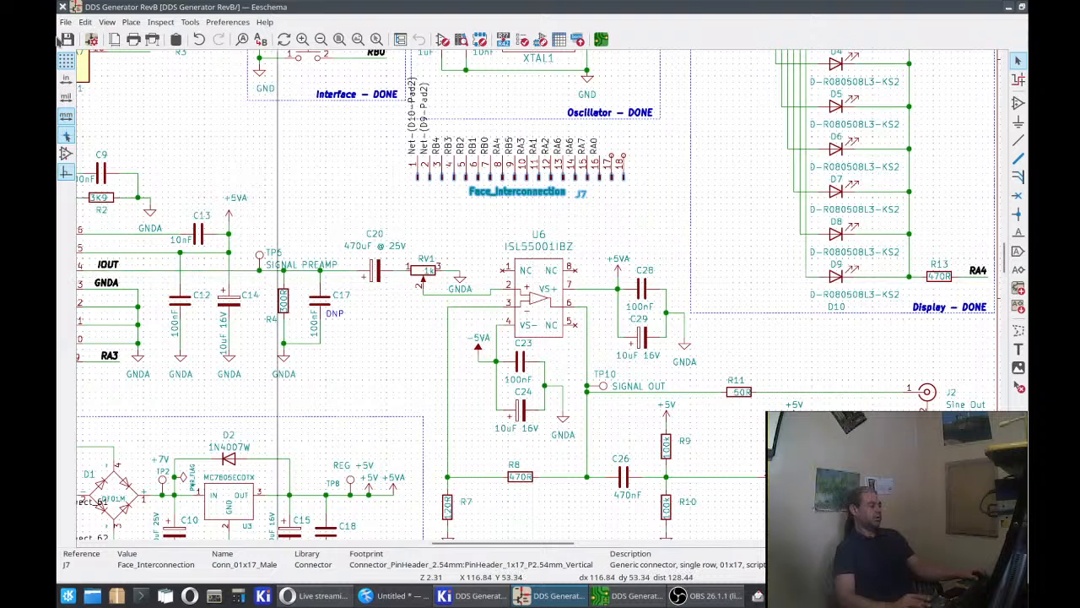
Save the schematic and export its netlist in the default Pcbnew format.
click(67, 40)
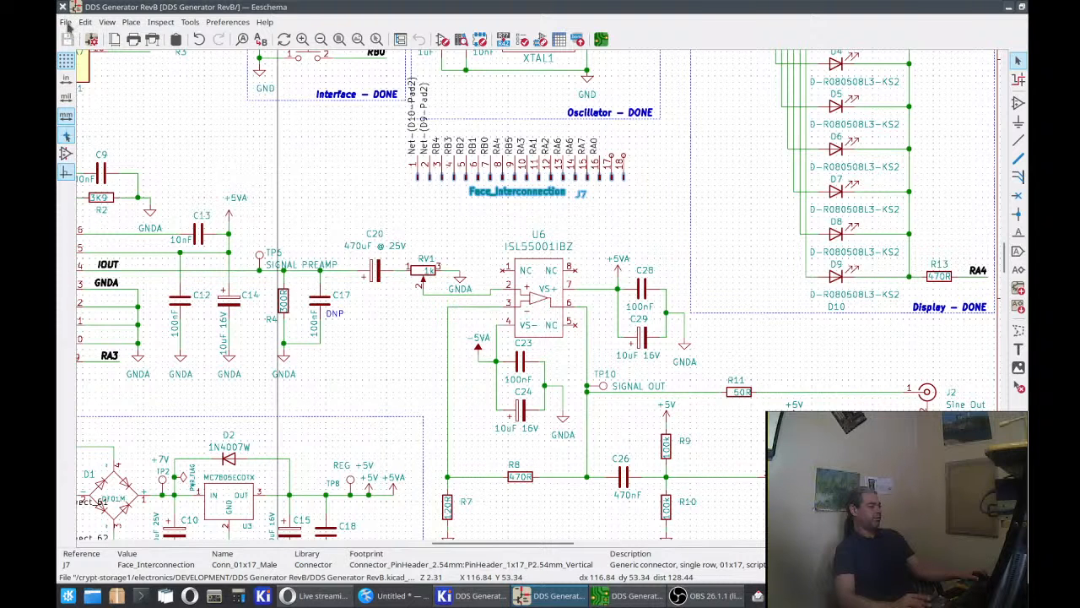
click(65, 22)
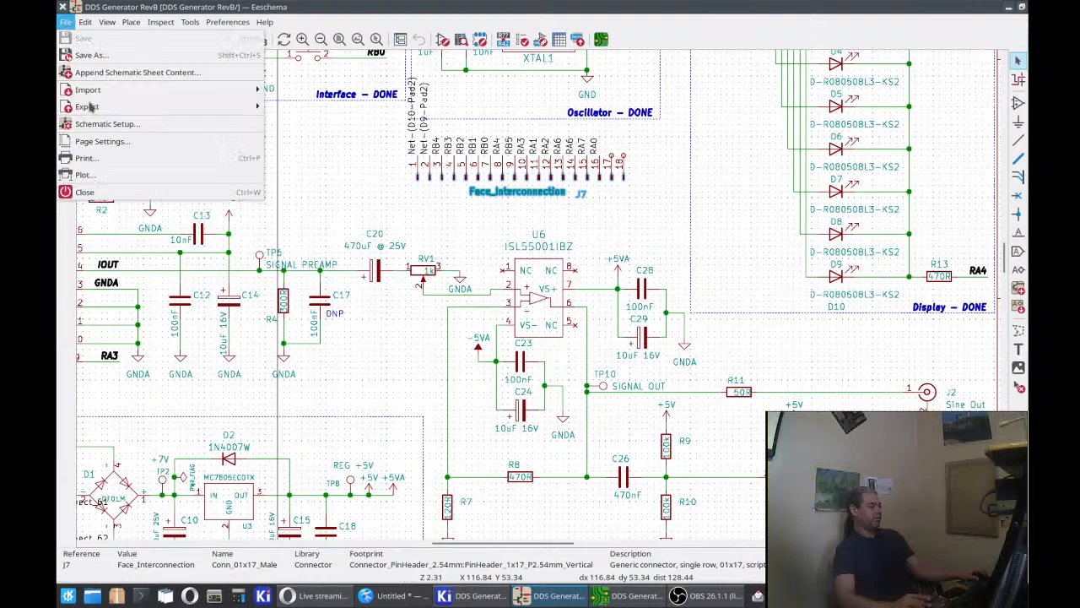
mouse_move(267, 108)
click(286, 134)
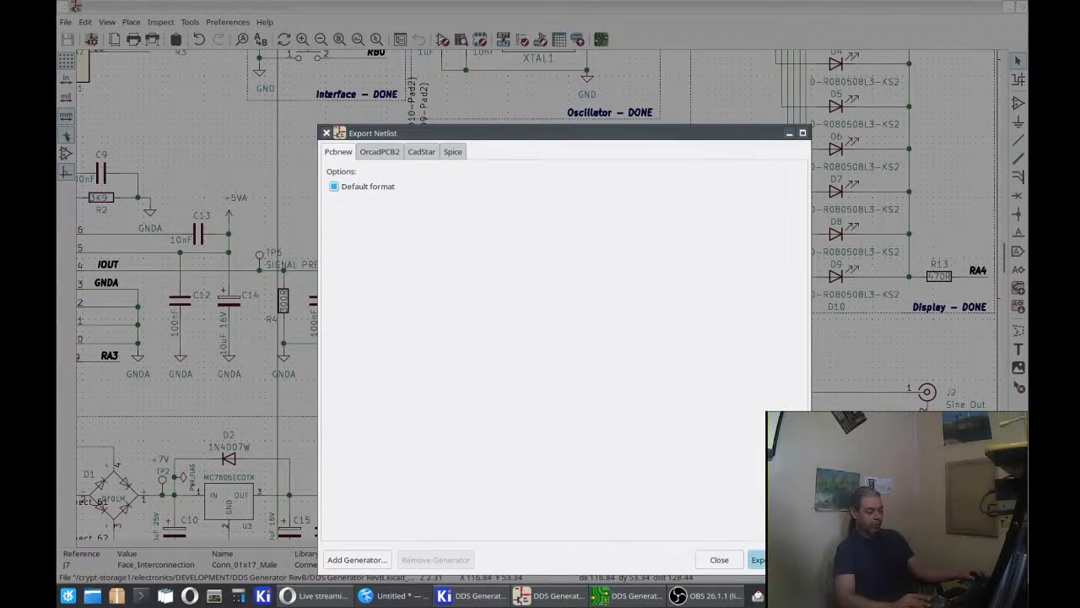
key(Return)
key(Return)
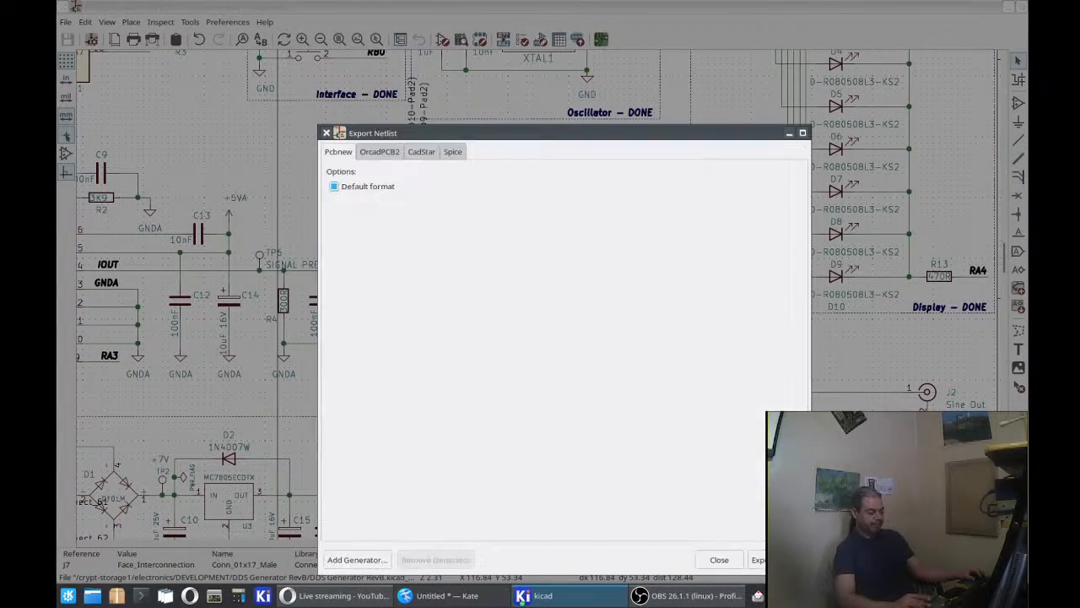
Switch to Pcbnew and update the PCB from the schematic, replacing footprints with those specified there.
click(561, 595)
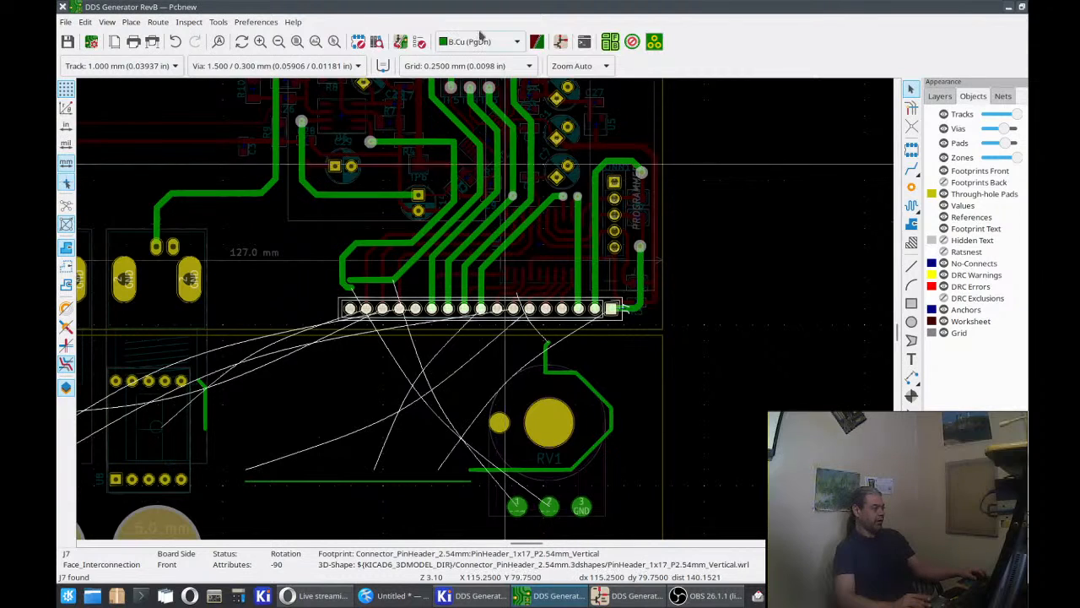
click(217, 23)
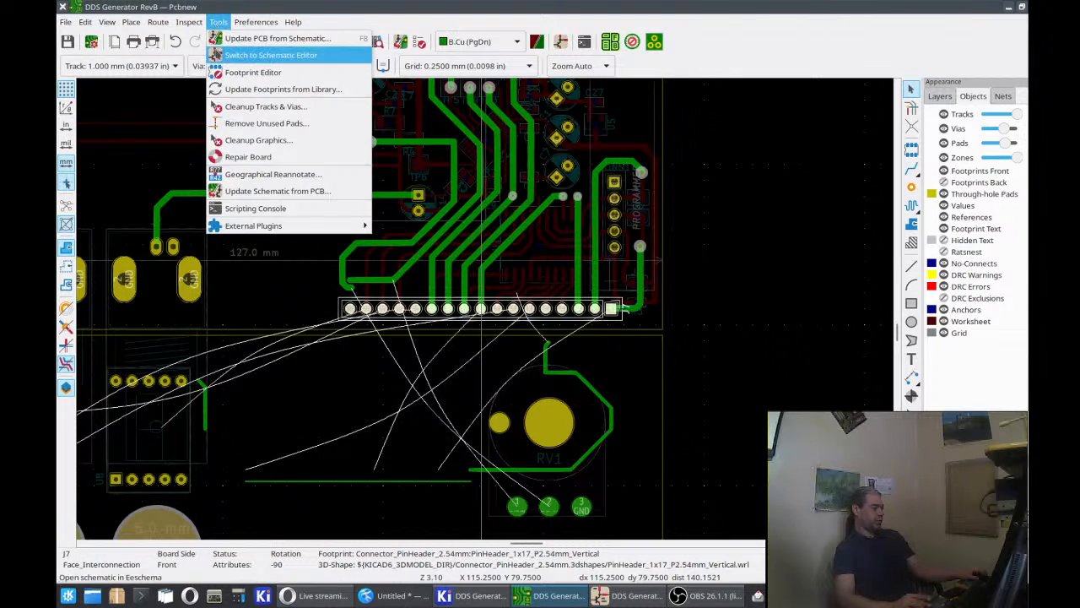
click(253, 38)
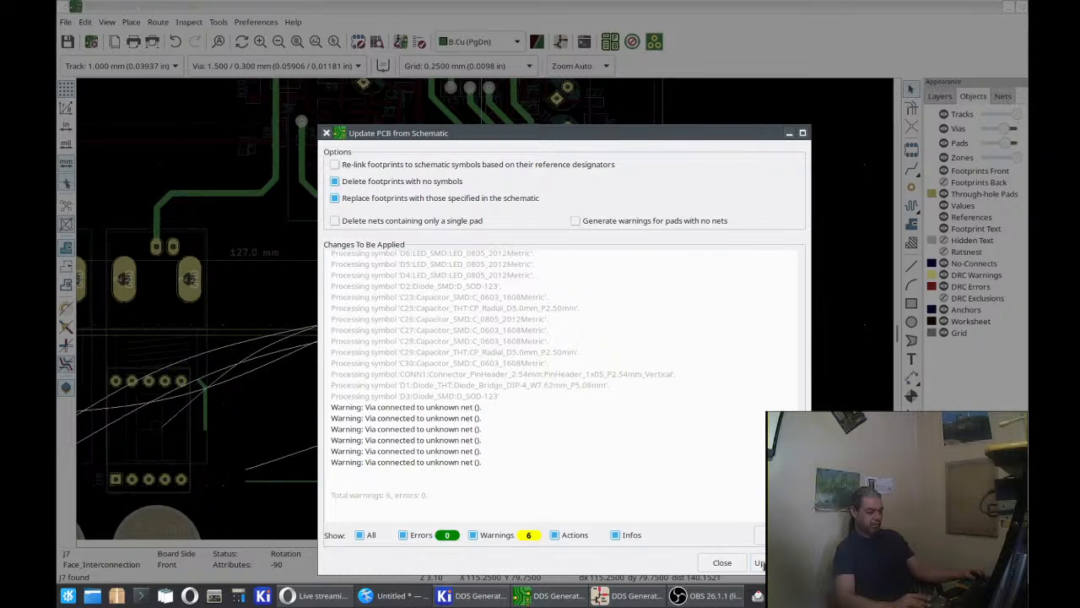
click(760, 563)
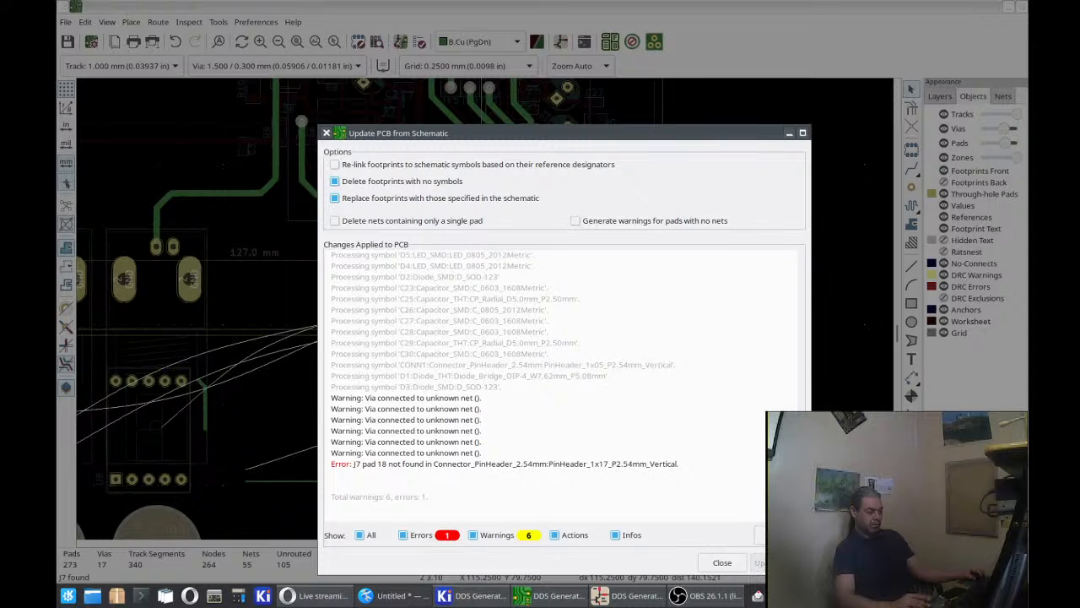
click(724, 562)
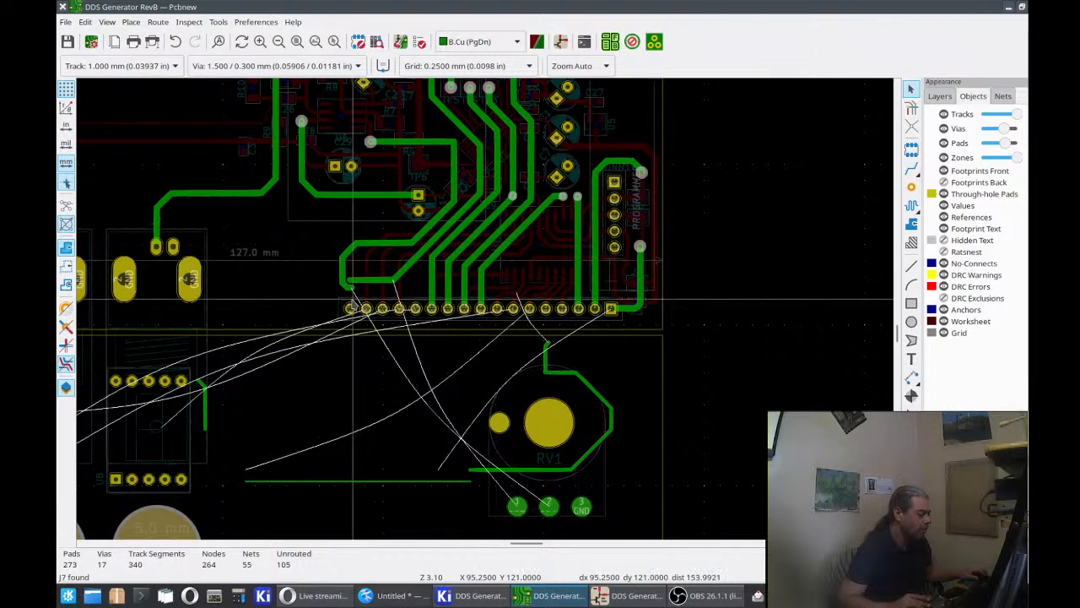
Make F.Cu the active layer and change J7's board footprint to Connector_PinHeader_2.54mm:PinHeader_1x18_P2.54mm_Vertical.
click(353, 307)
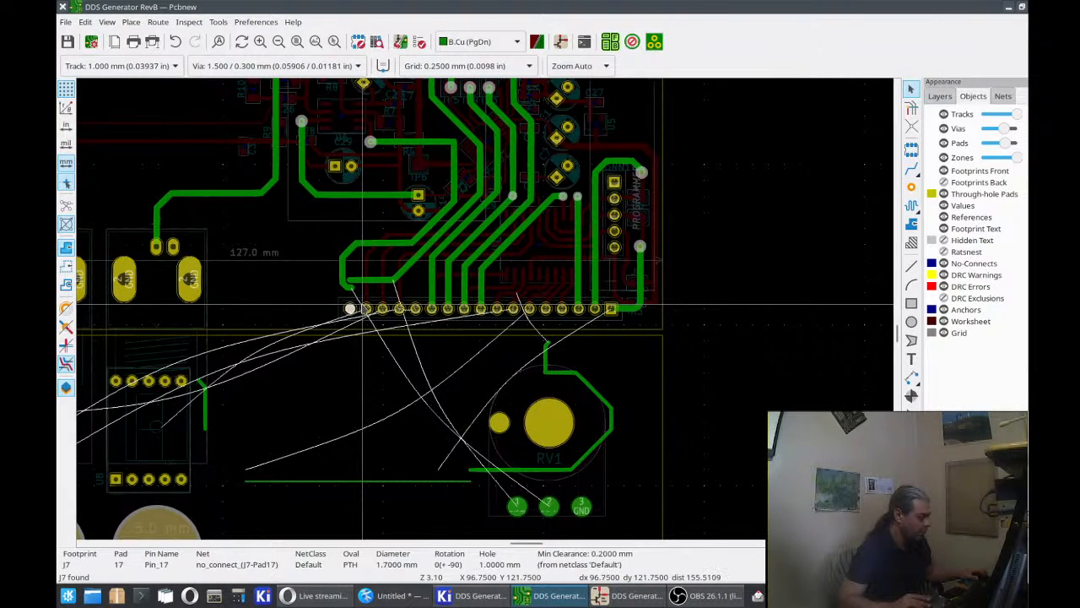
click(366, 309)
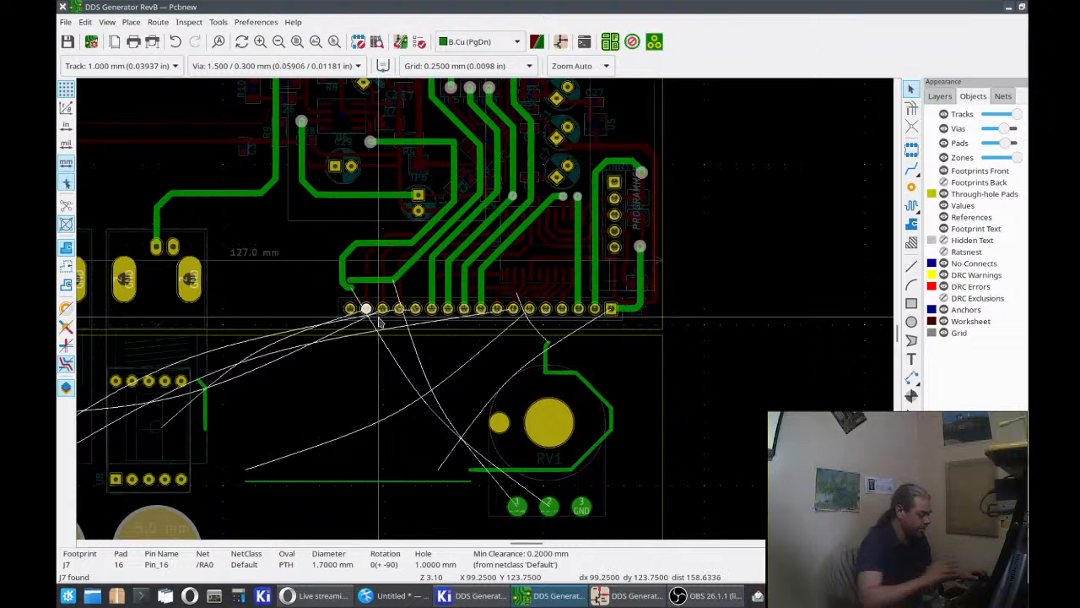
key(Page_Up)
click(389, 327)
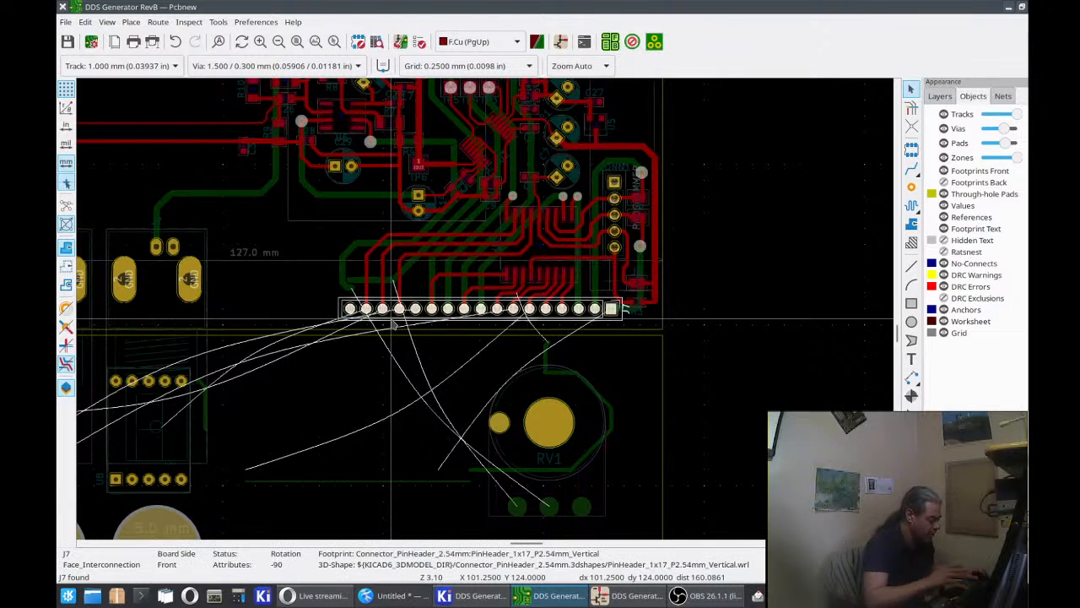
key(e)
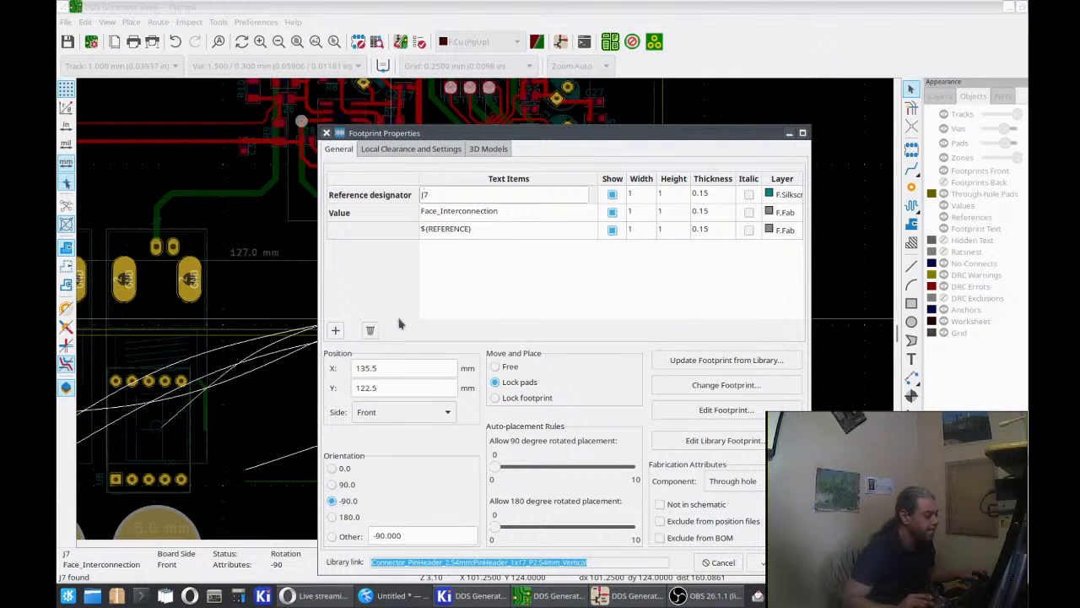
click(685, 384)
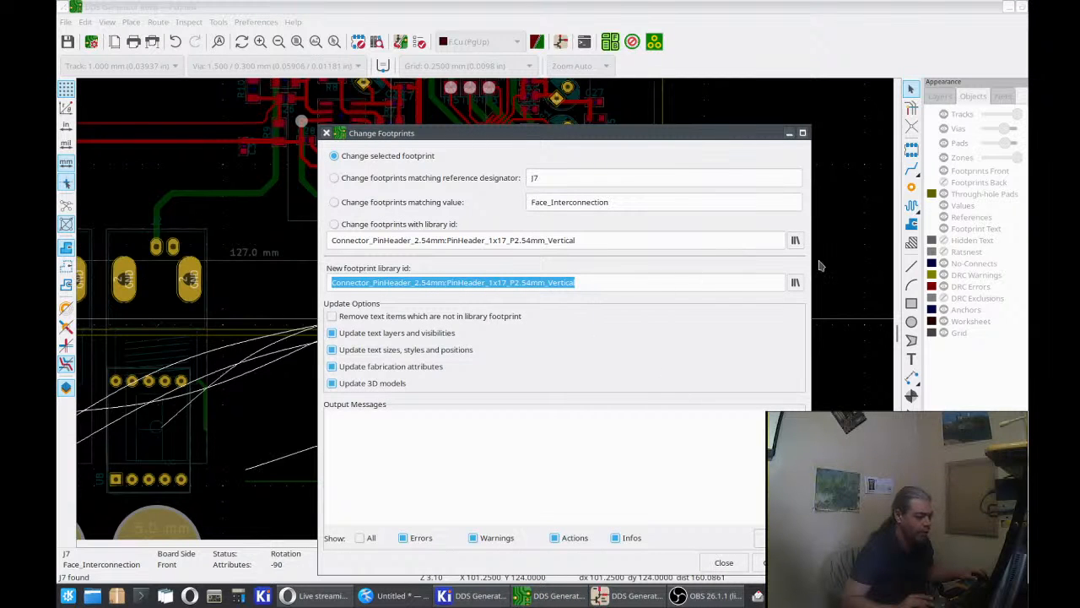
click(795, 282)
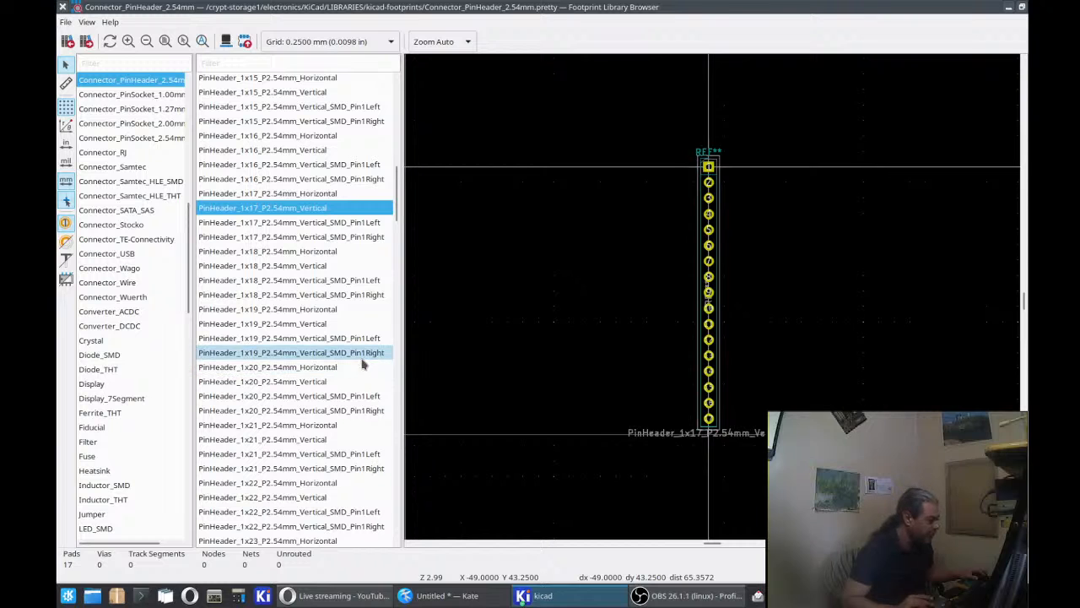
click(352, 267)
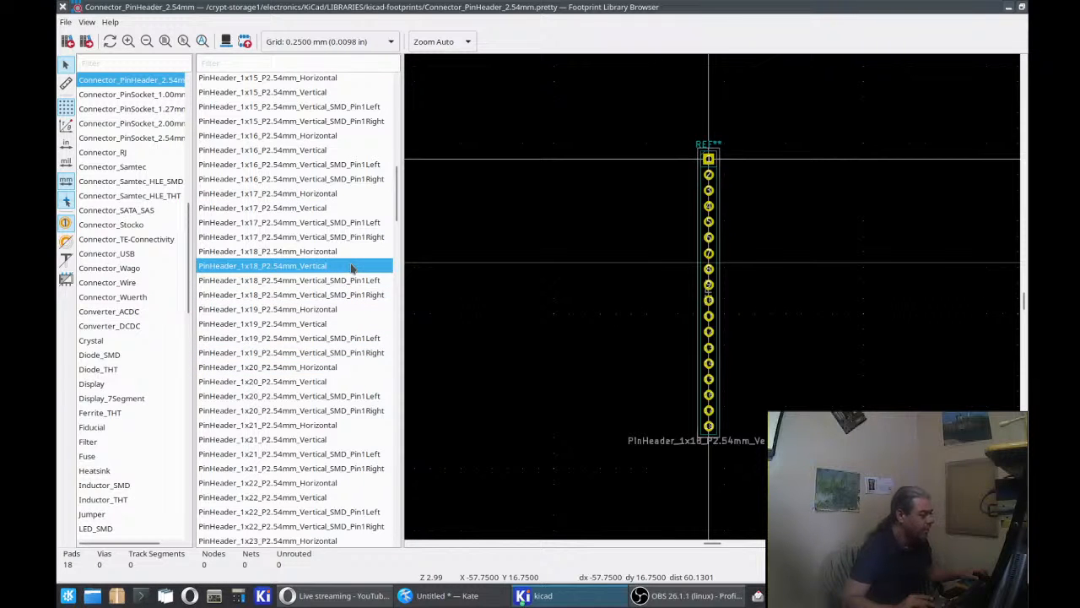
double_click(352, 267)
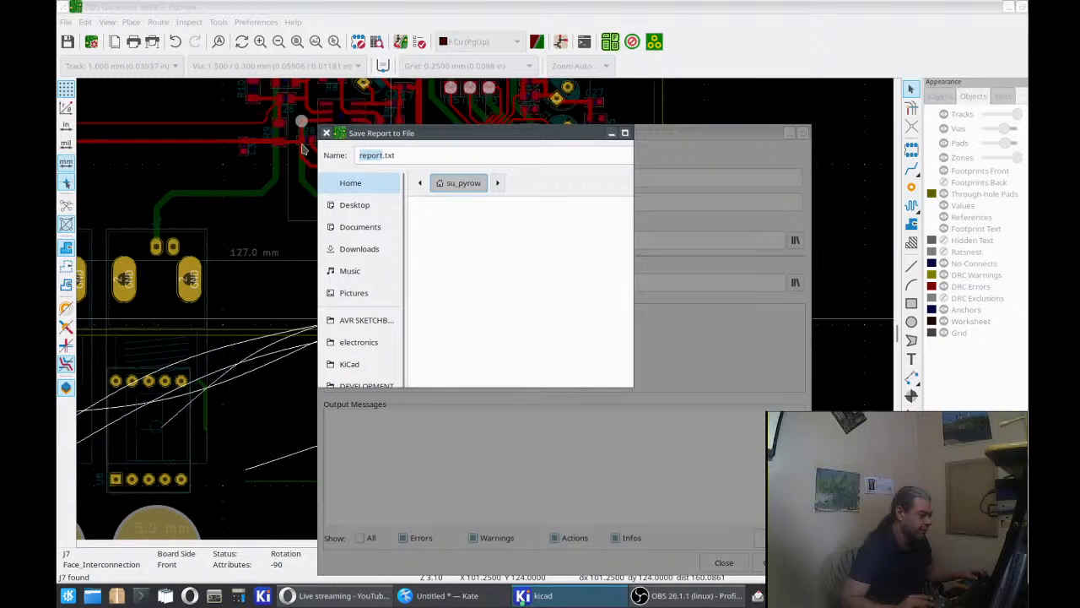
click(326, 133)
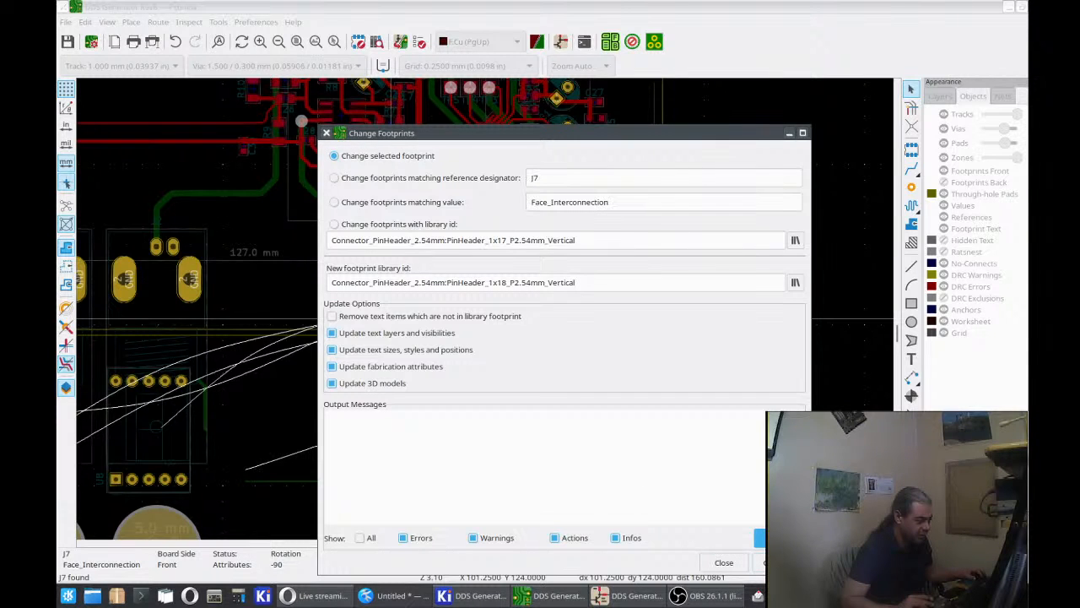
click(763, 562)
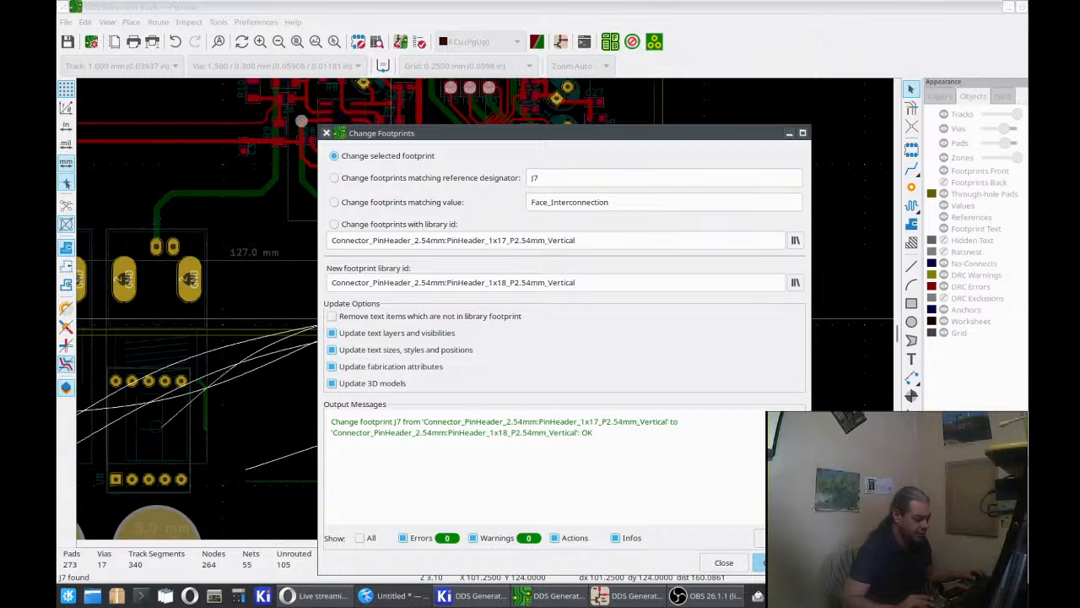
click(724, 563)
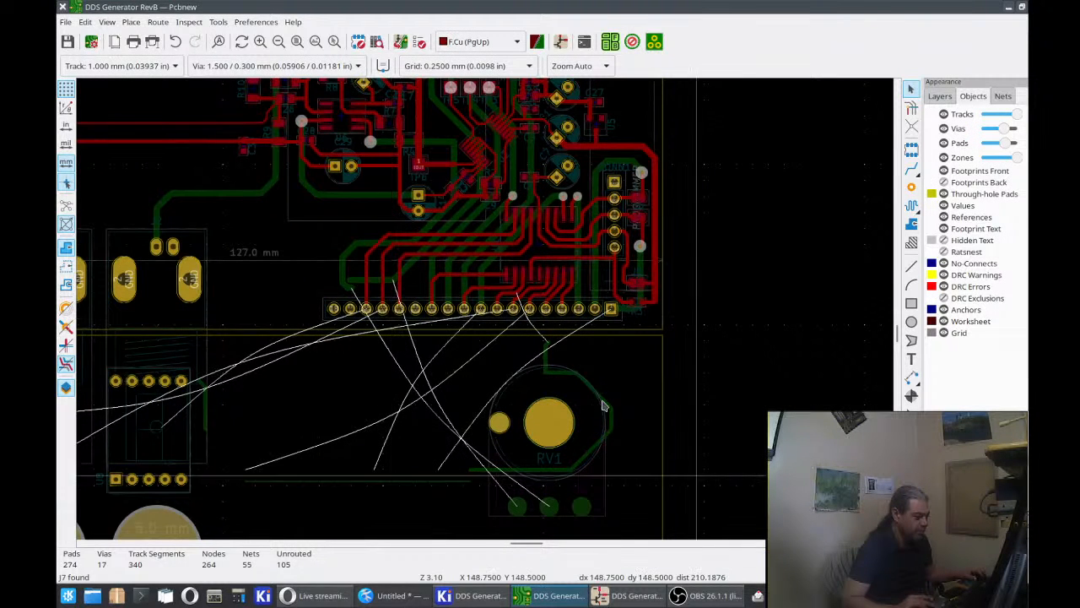
scroll(354, 313, up, 5)
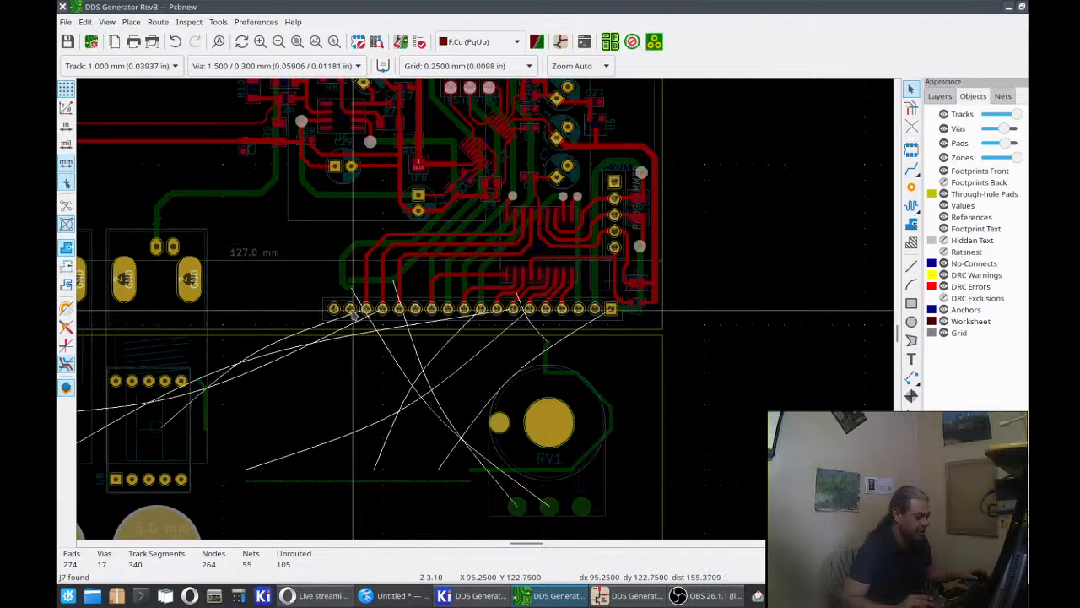
scroll(487, 313, up, 2)
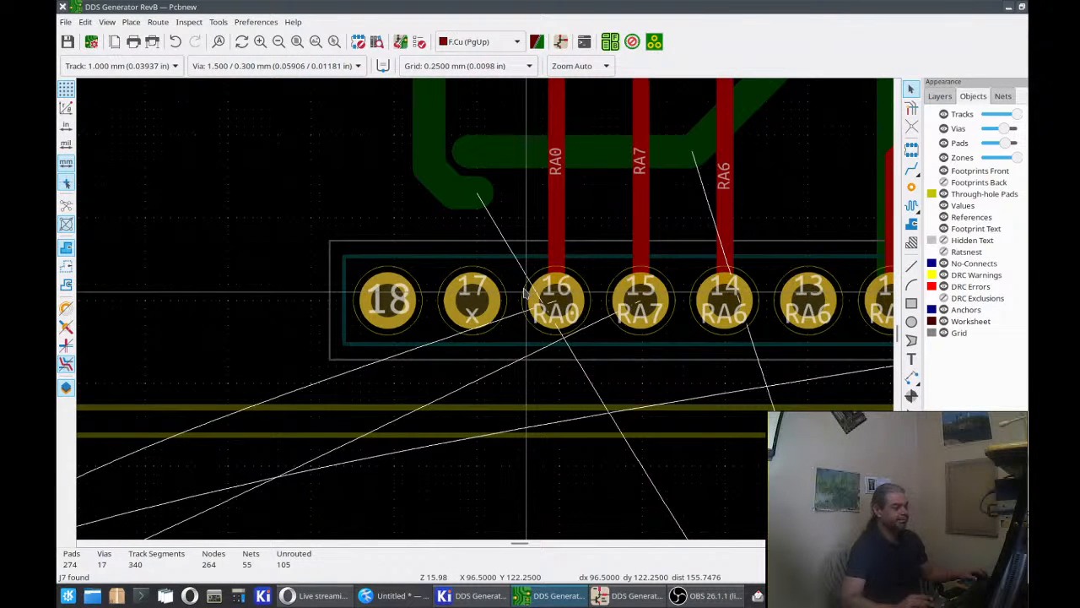
scroll(507, 302, down, 4)
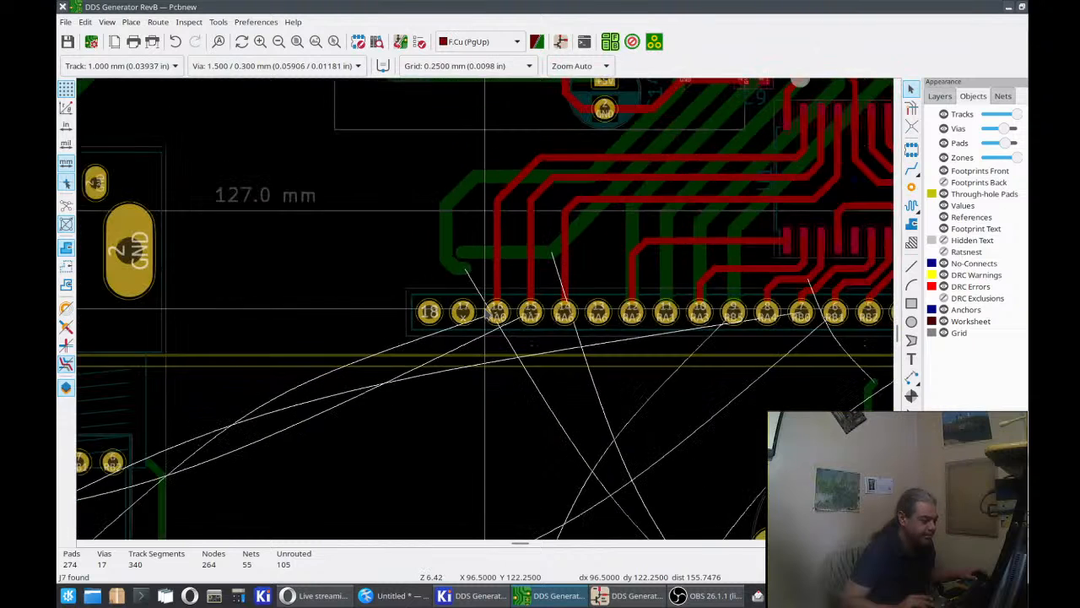
scroll(487, 312, down, 1)
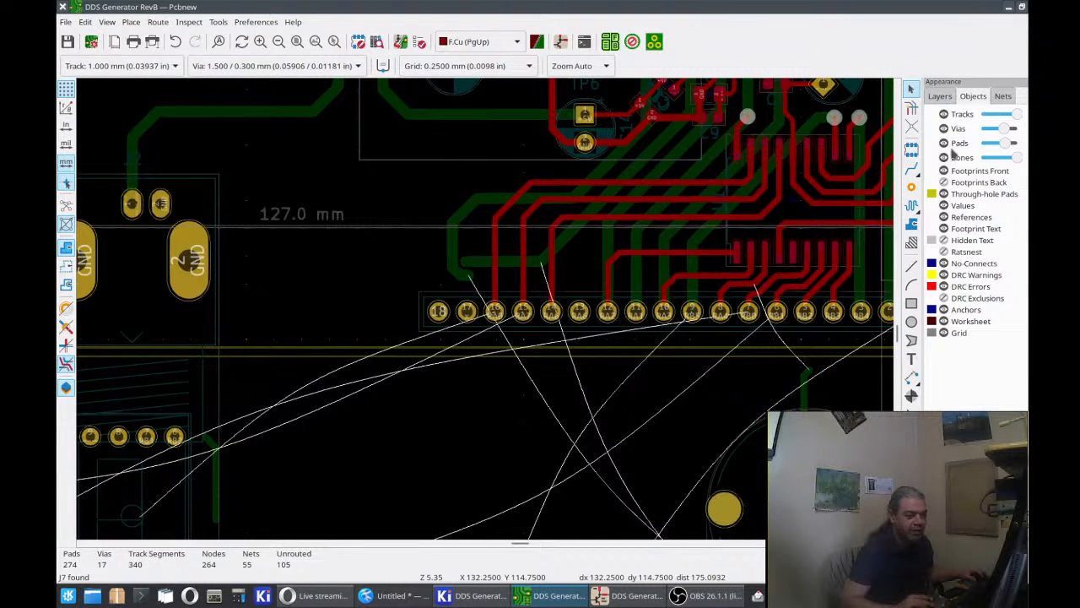
click(912, 169)
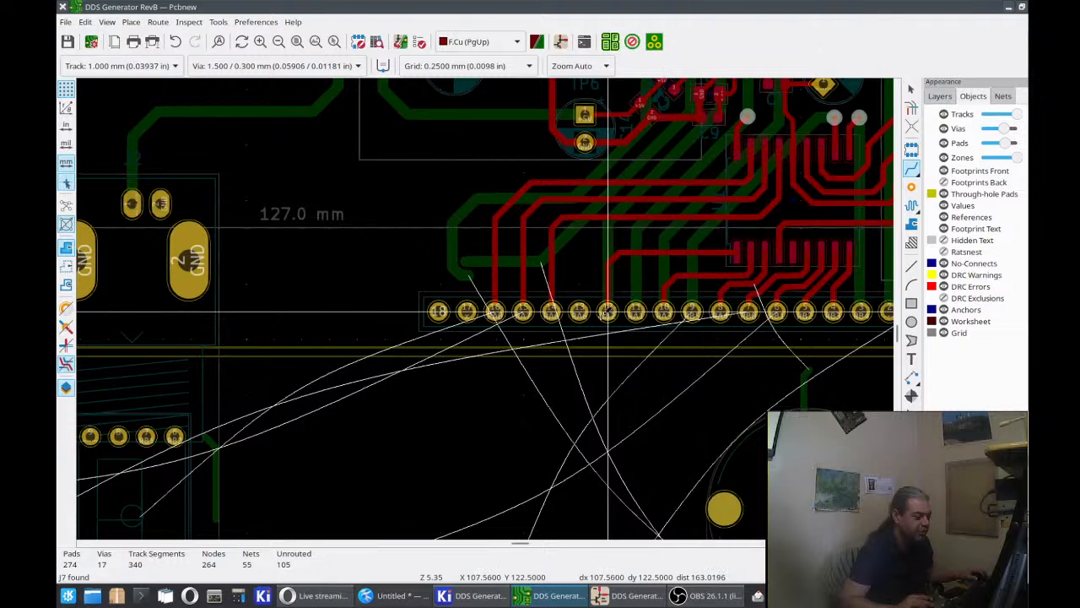
click(580, 310)
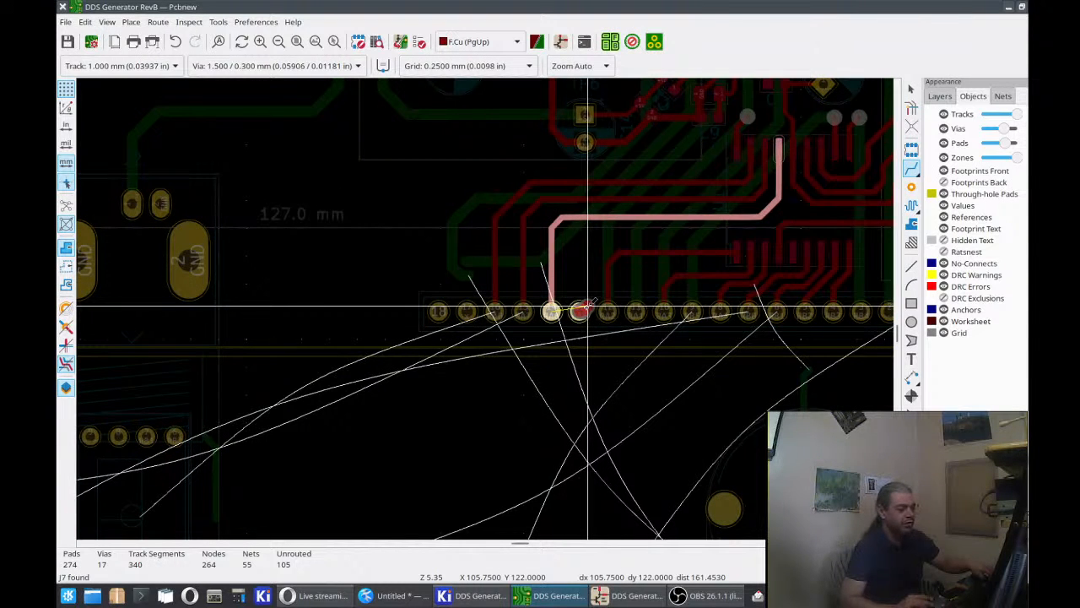
key(Escape)
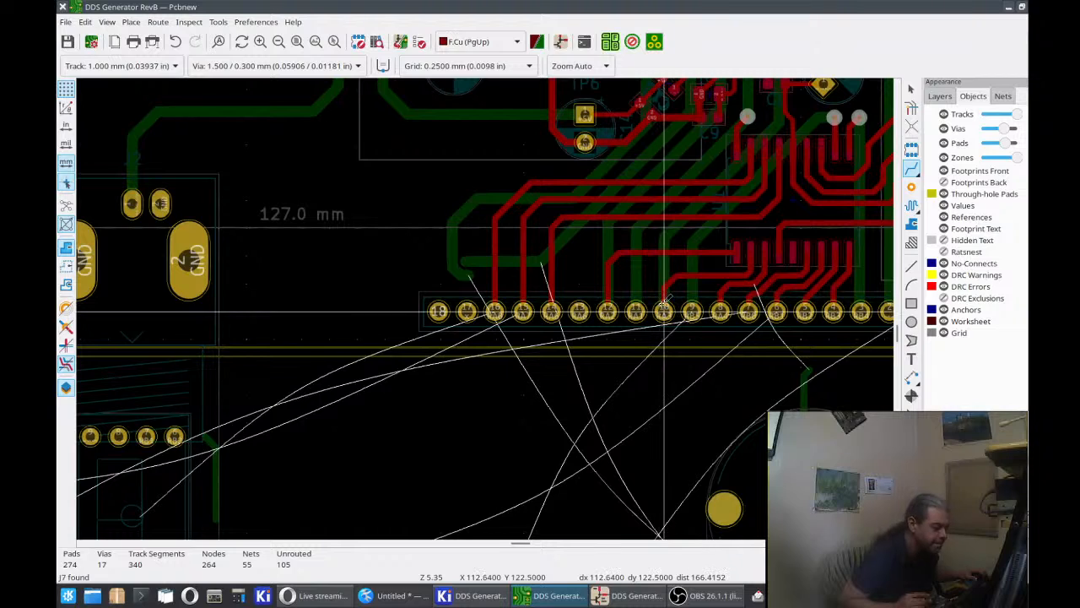
middle_drag(664, 296, 588, 387)
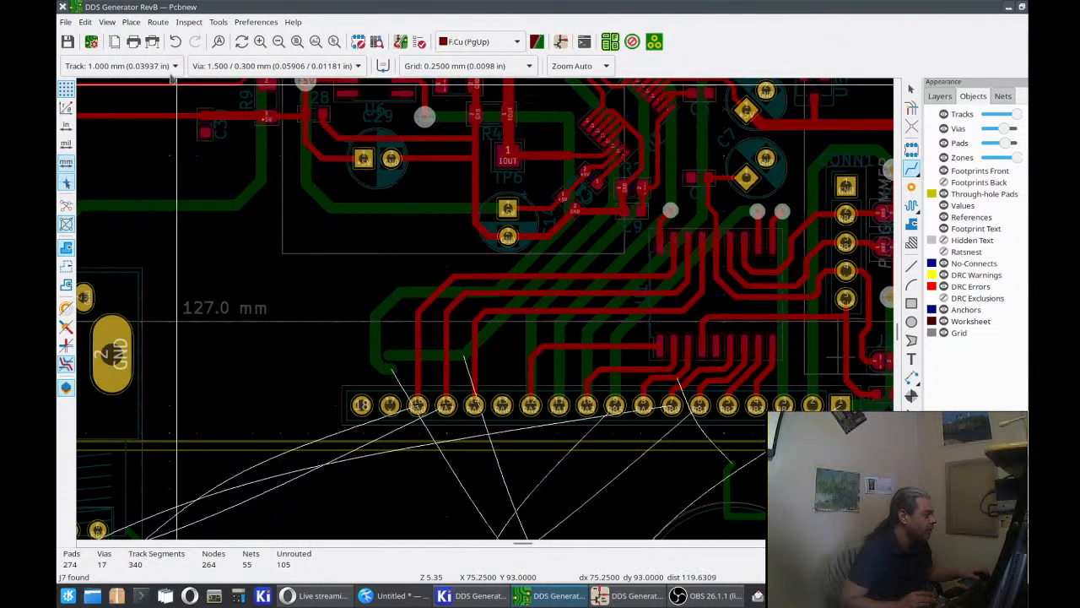
Route RA6 from J7 pad 13 to its existing F.Cu trace at 0.500 mm width and delete the old branch to pad 14.
scroll(167, 68, down, 1)
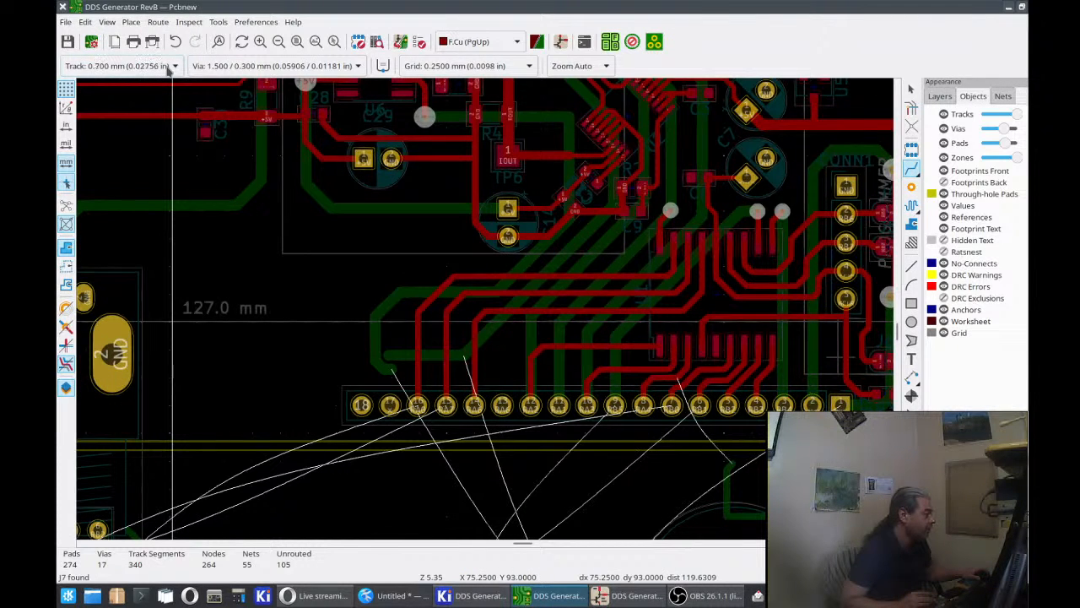
click(502, 403)
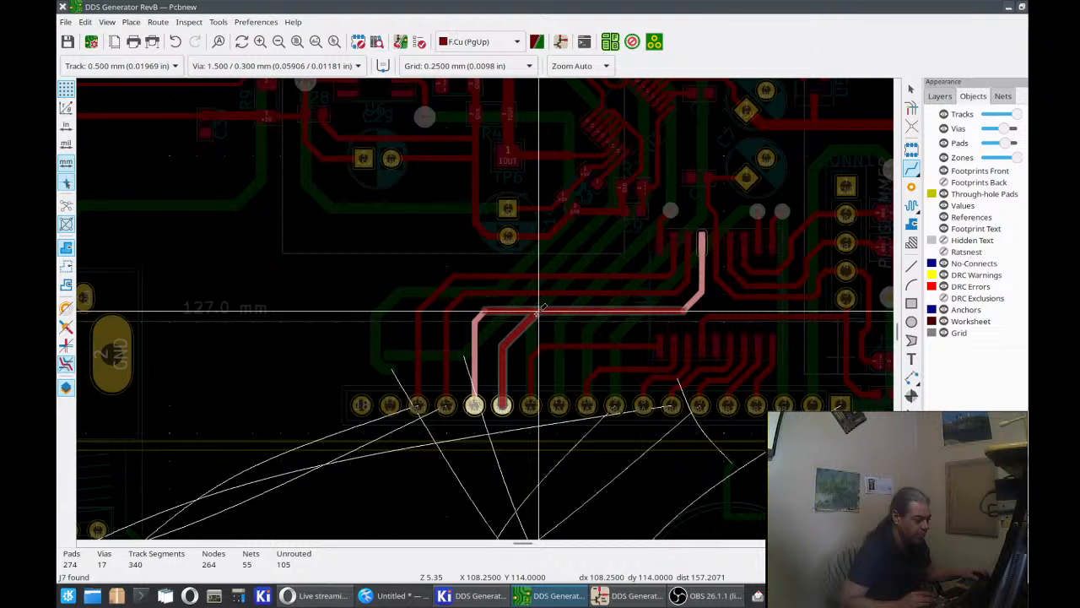
click(539, 310)
key(Escape)
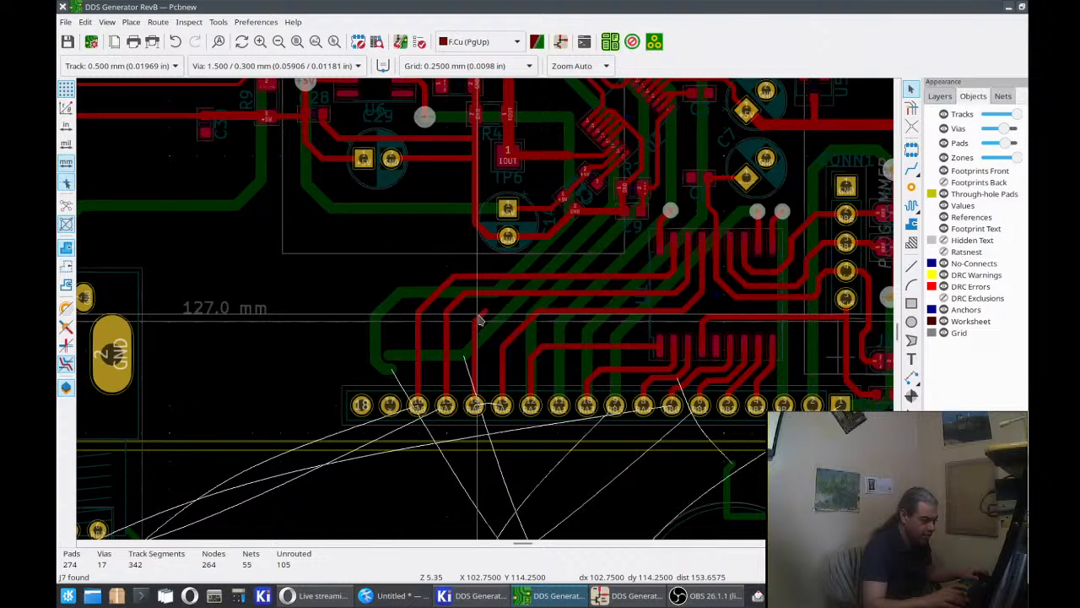
click(476, 336)
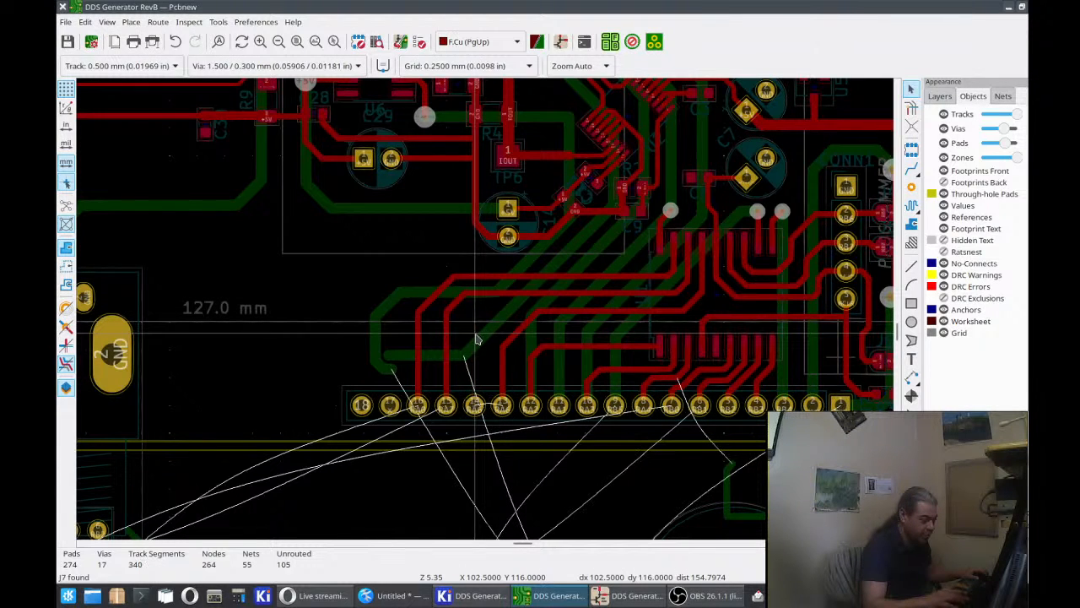
Assign the net /RA7 to pad 14 of J7 in its pad properties.
scroll(479, 338, up, 2)
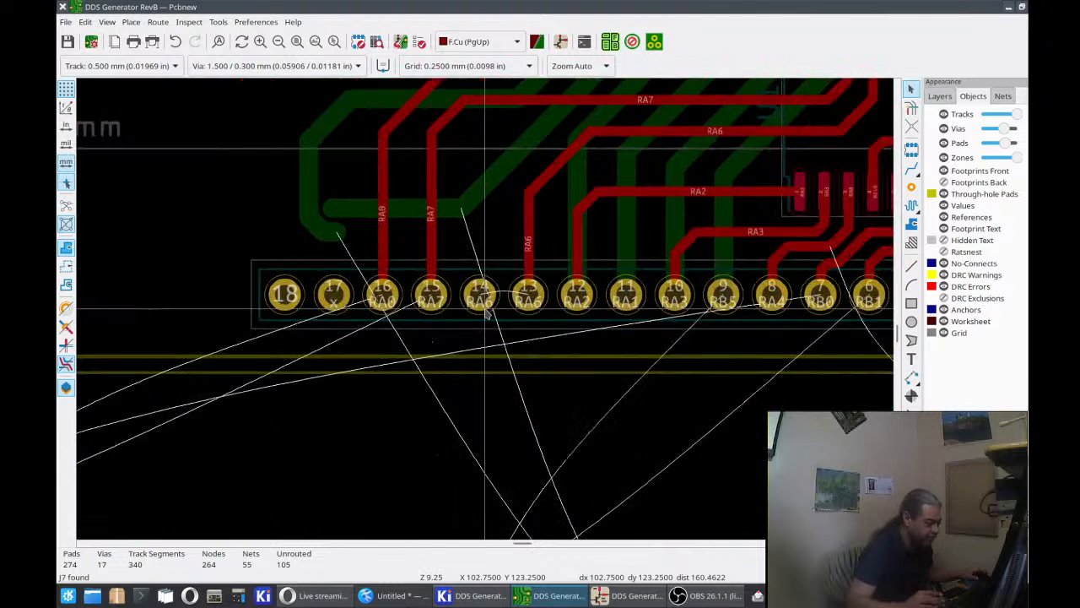
scroll(484, 310, up, 1)
click(487, 295)
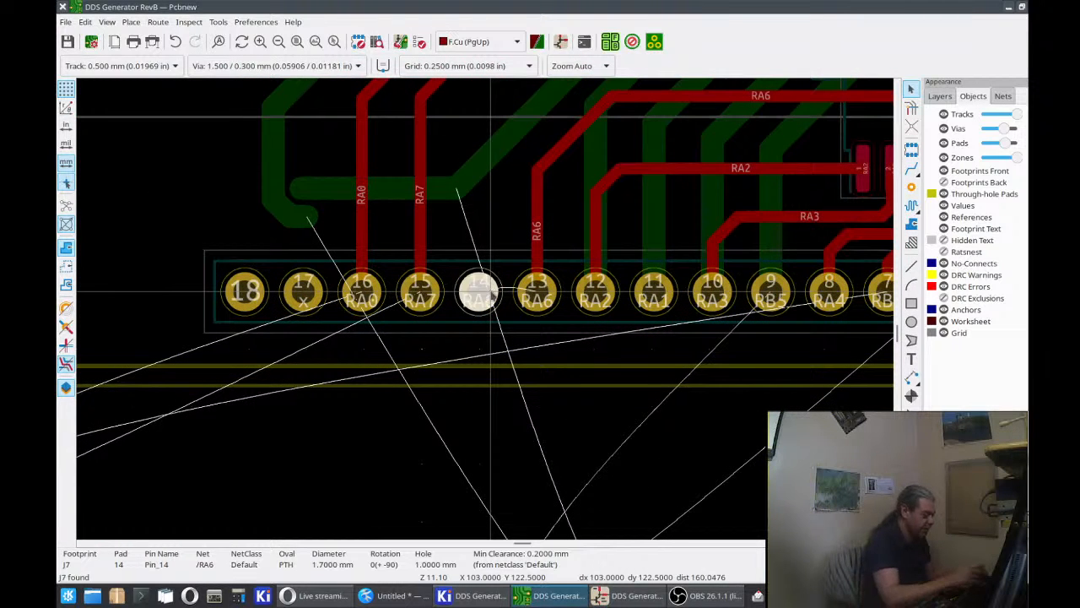
double_click(492, 296)
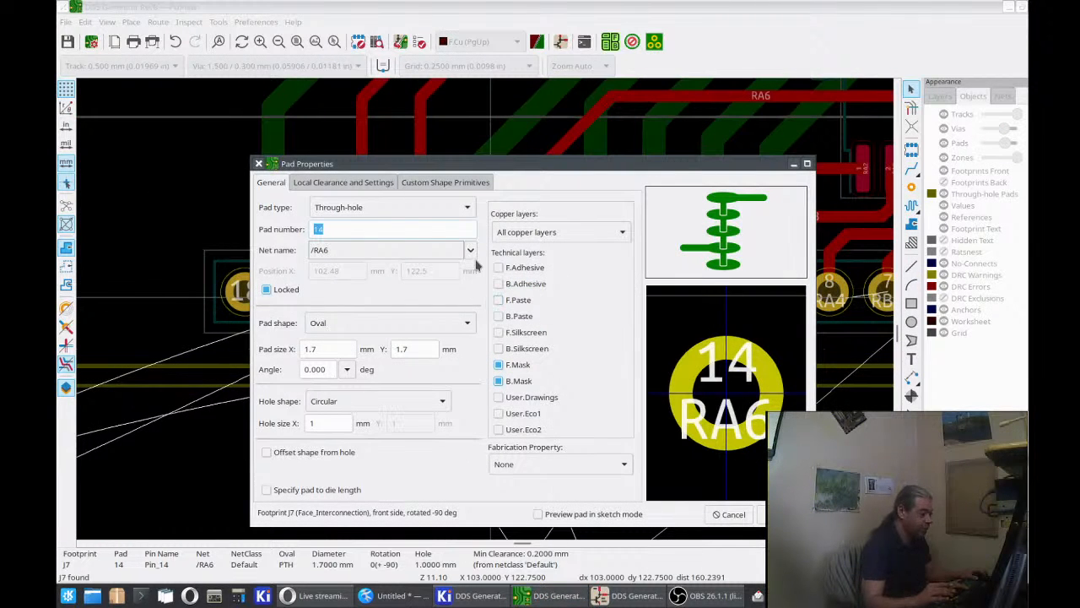
click(470, 252)
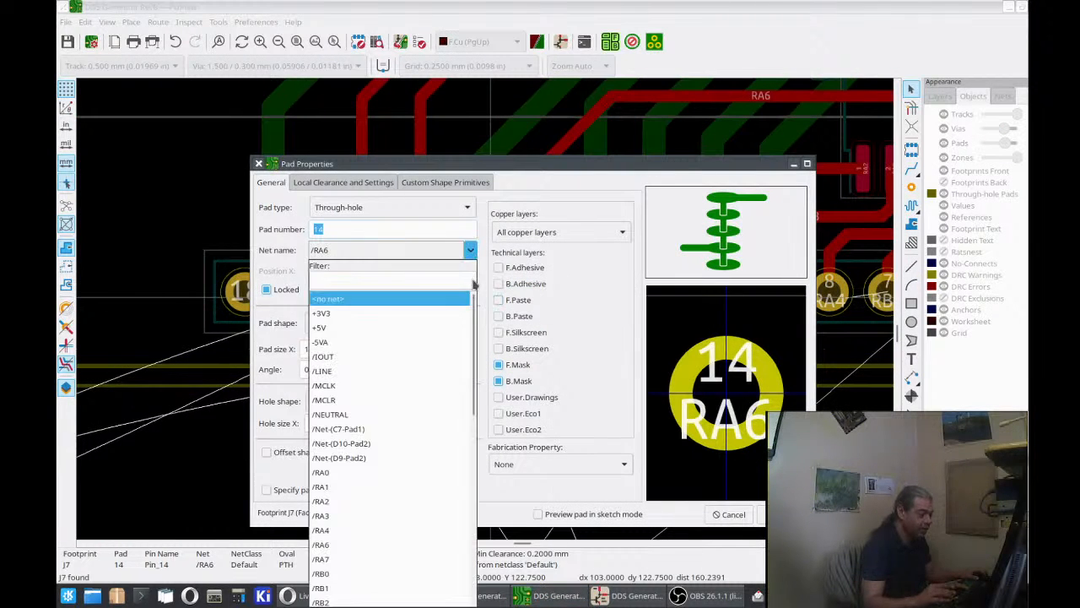
click(368, 559)
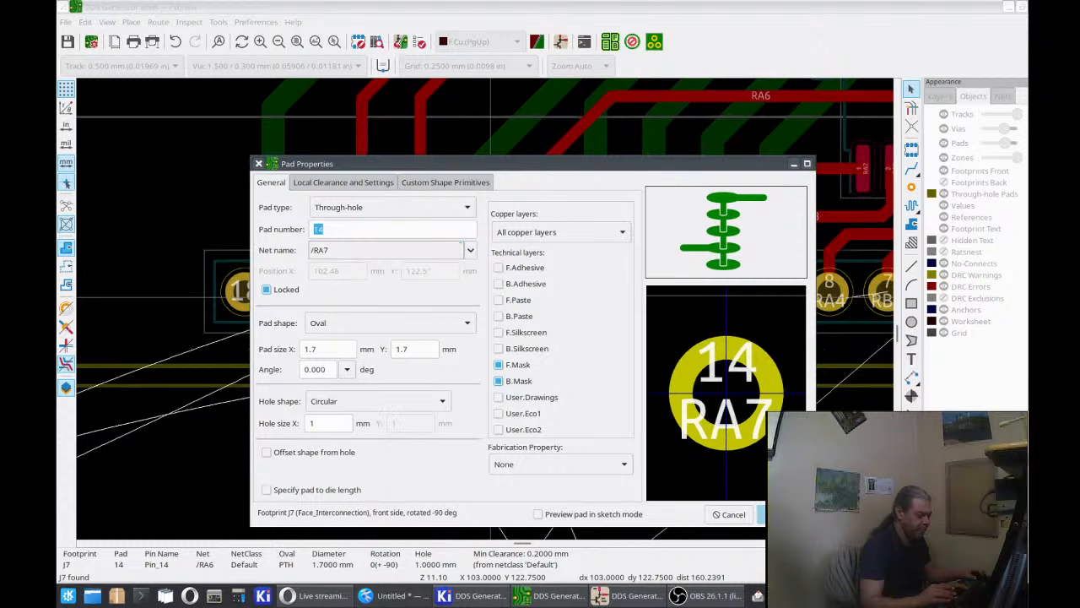
key(Return)
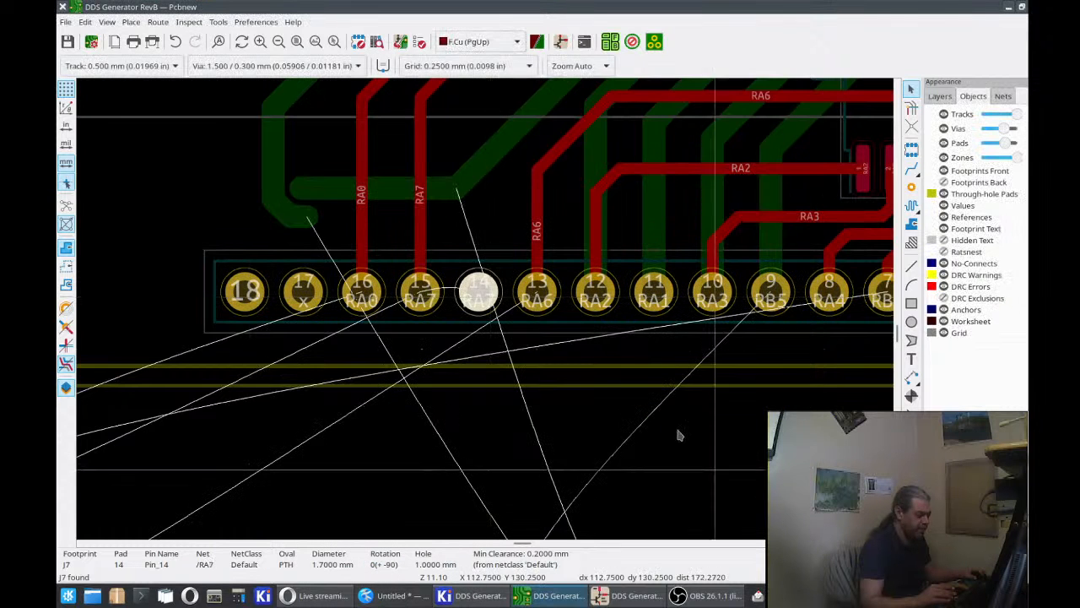
Assign the net /RA0 to pad 15 of J7 in its pad properties.
click(424, 315)
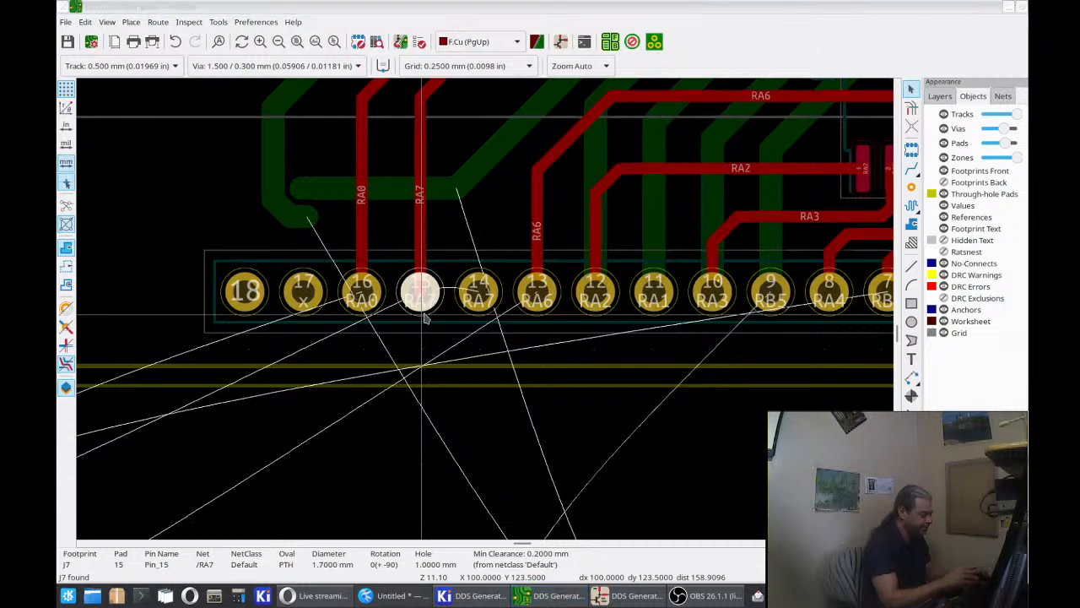
key(e)
click(470, 252)
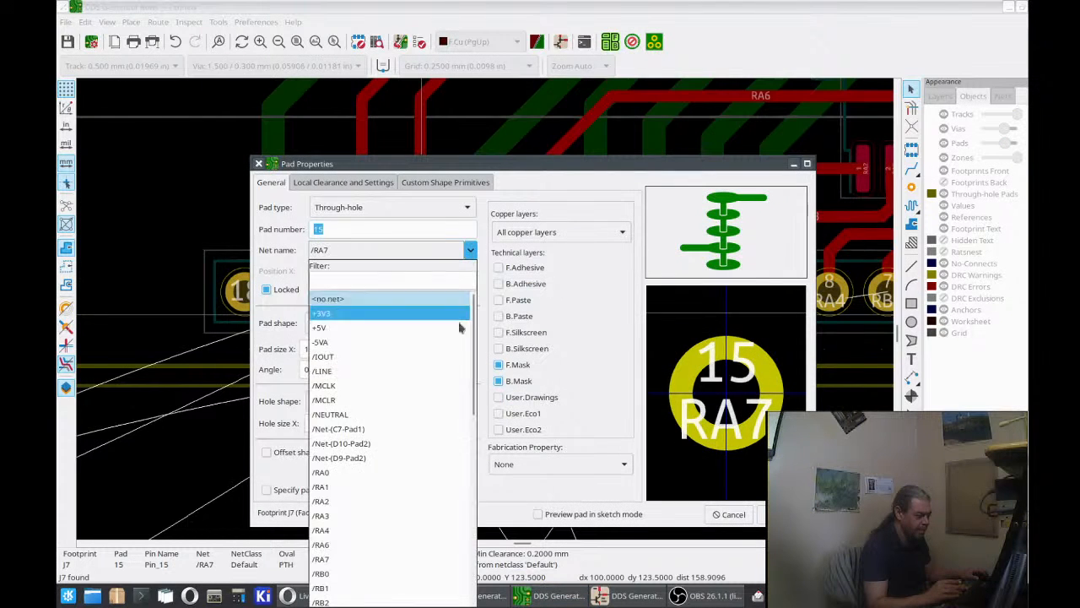
click(413, 478)
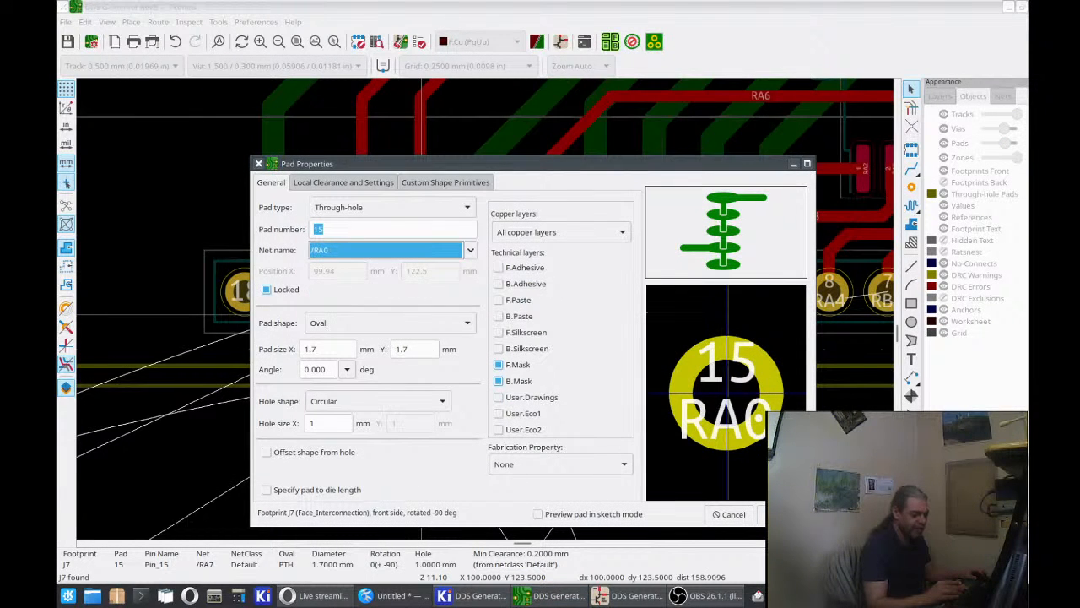
key(Return)
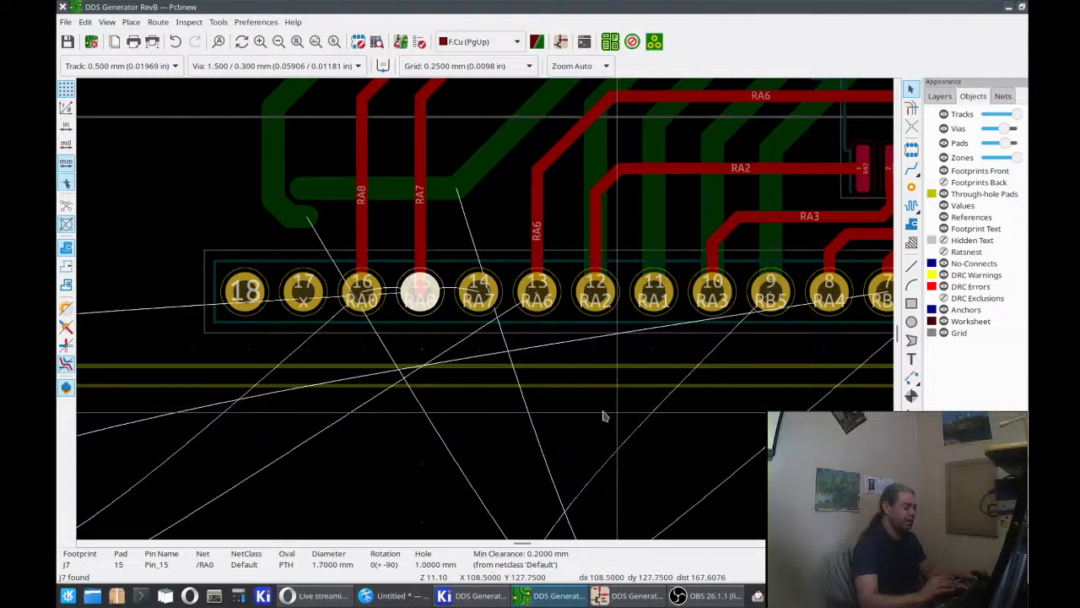
Set the net of J7 pad 16 to <no net> in its pad properties.
click(378, 301)
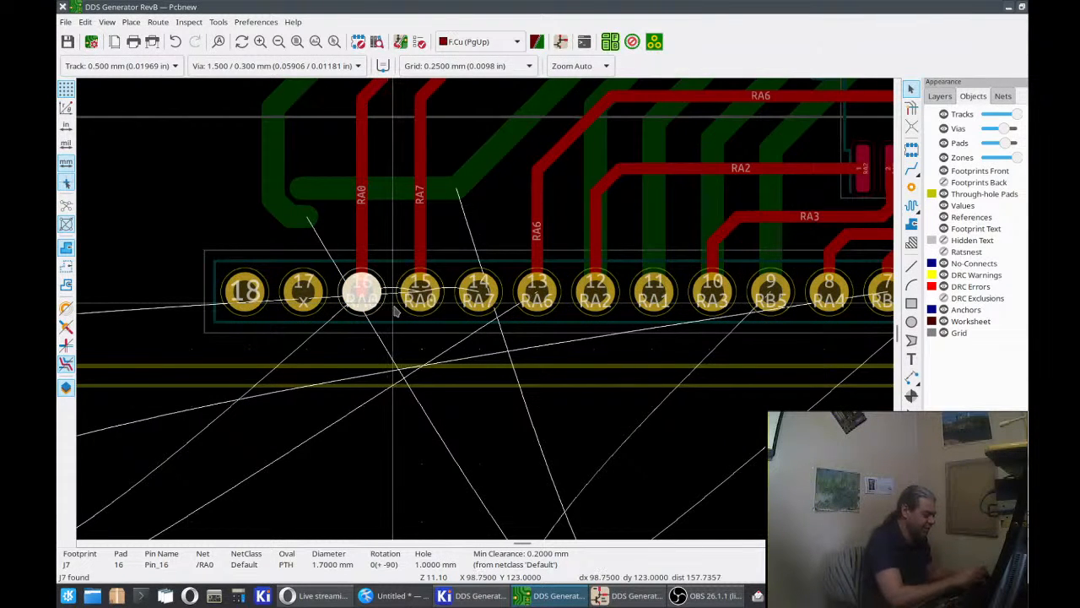
key(e)
click(469, 251)
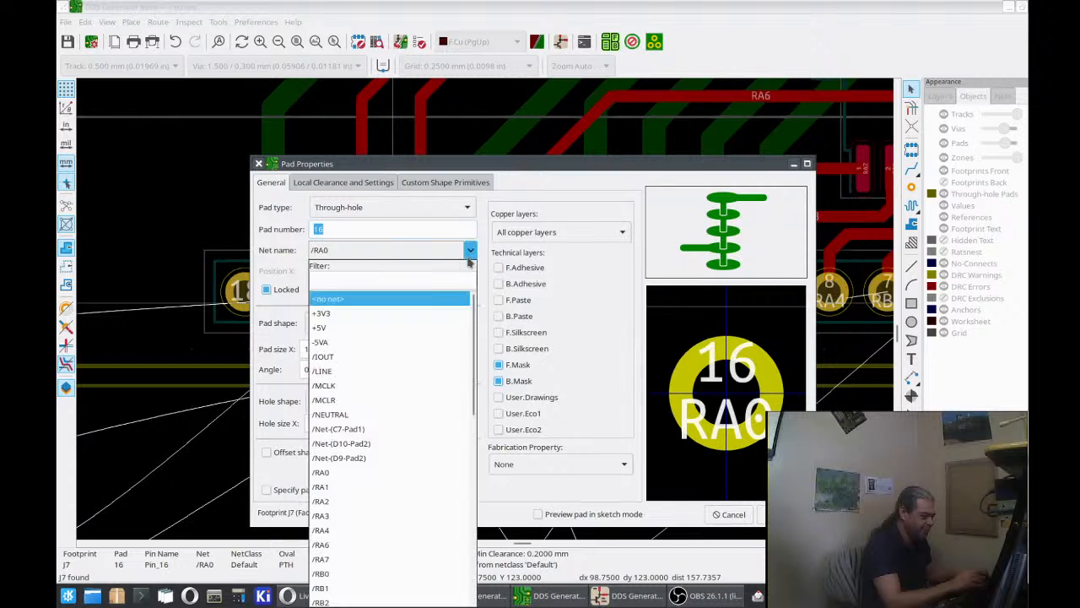
click(435, 302)
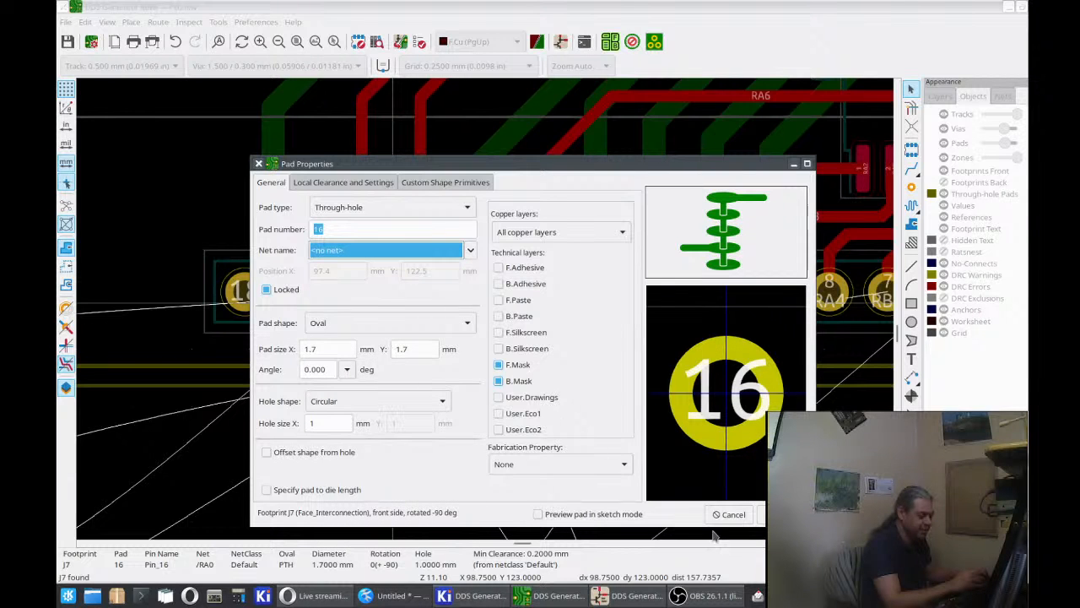
key(Return)
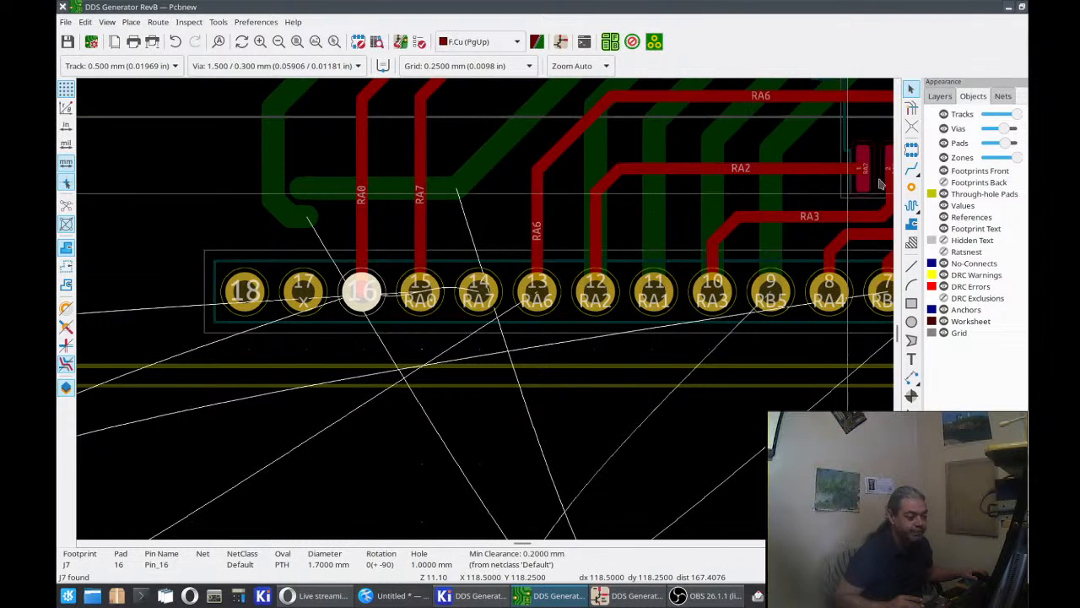
Route RA7 from J7 pad 14 to its existing F.Cu trace and delete the old RA7 segments leading to pad 15.
click(912, 169)
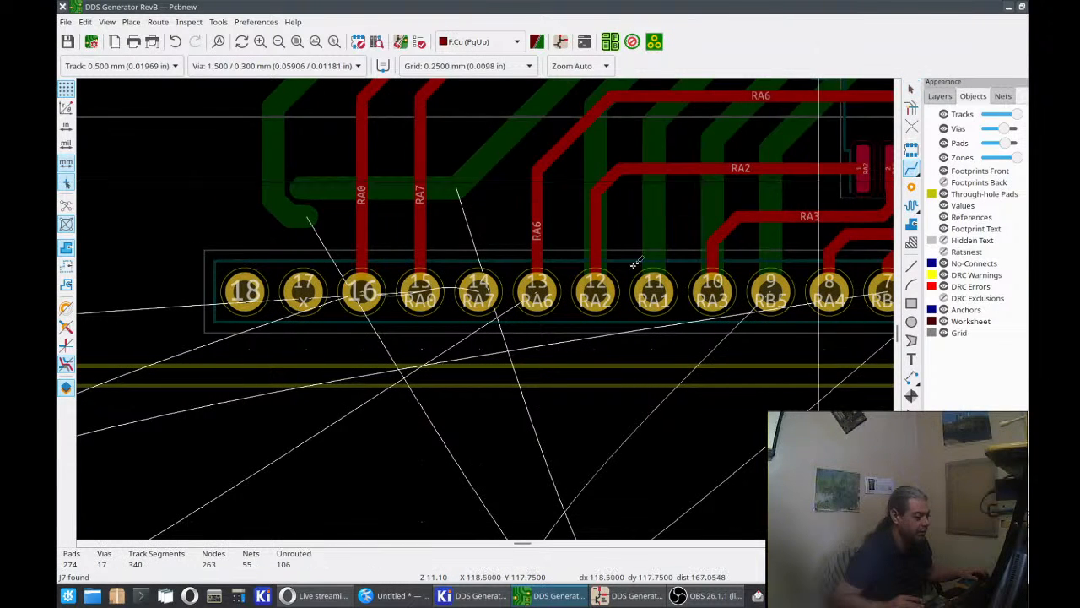
click(482, 294)
scroll(482, 294, down, 2)
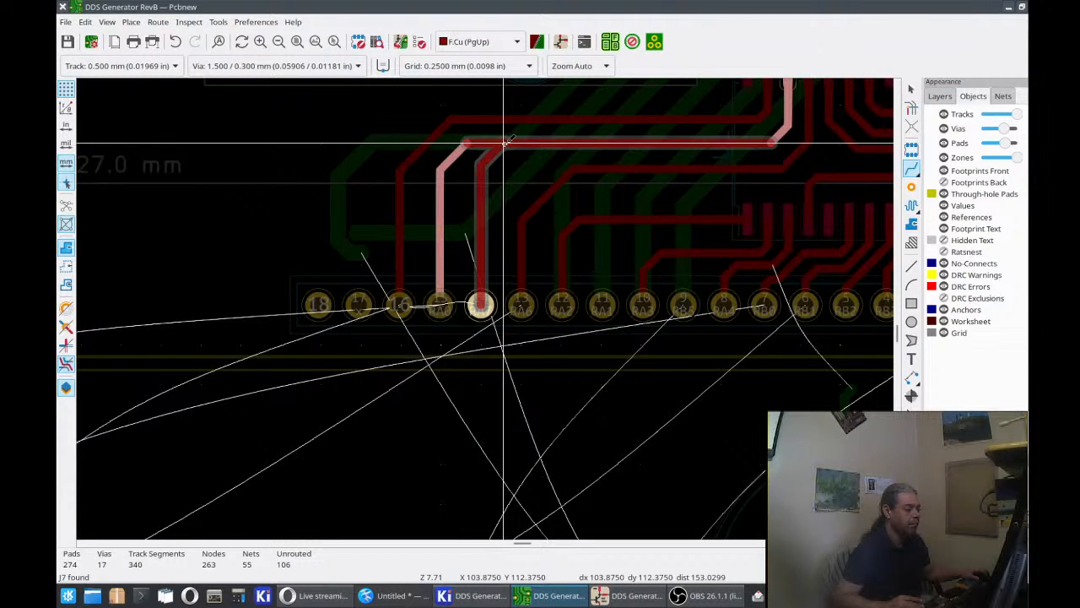
click(505, 143)
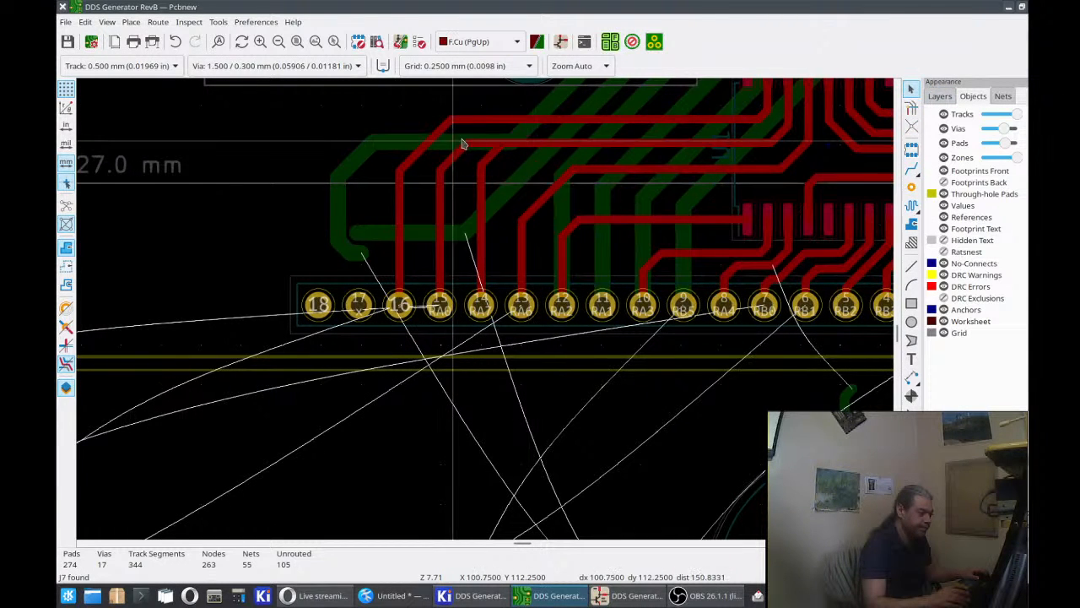
key(Delete)
key(Delete)
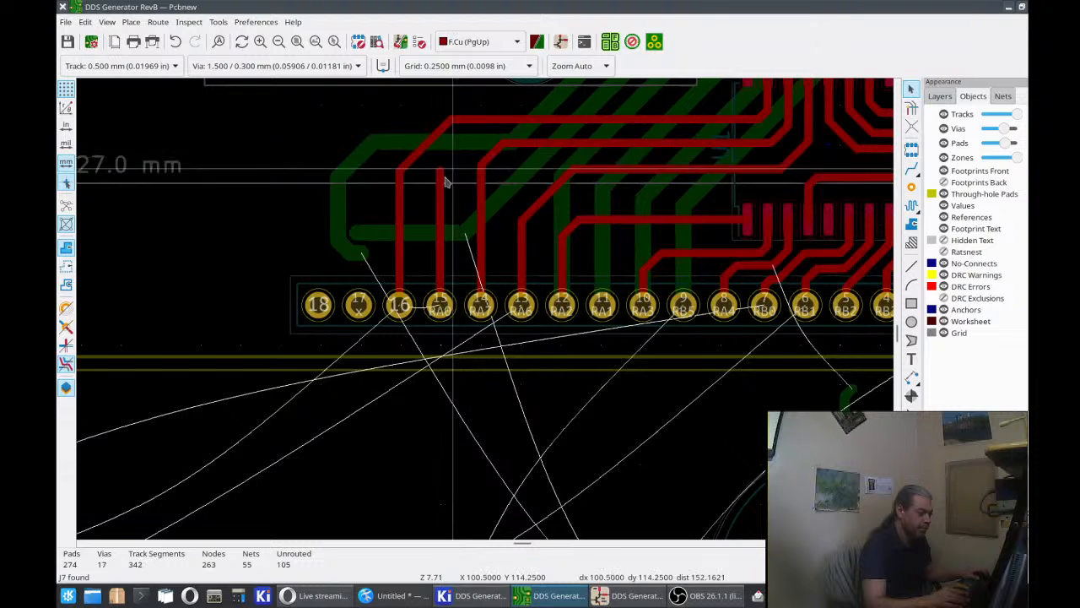
click(440, 191)
key(Delete)
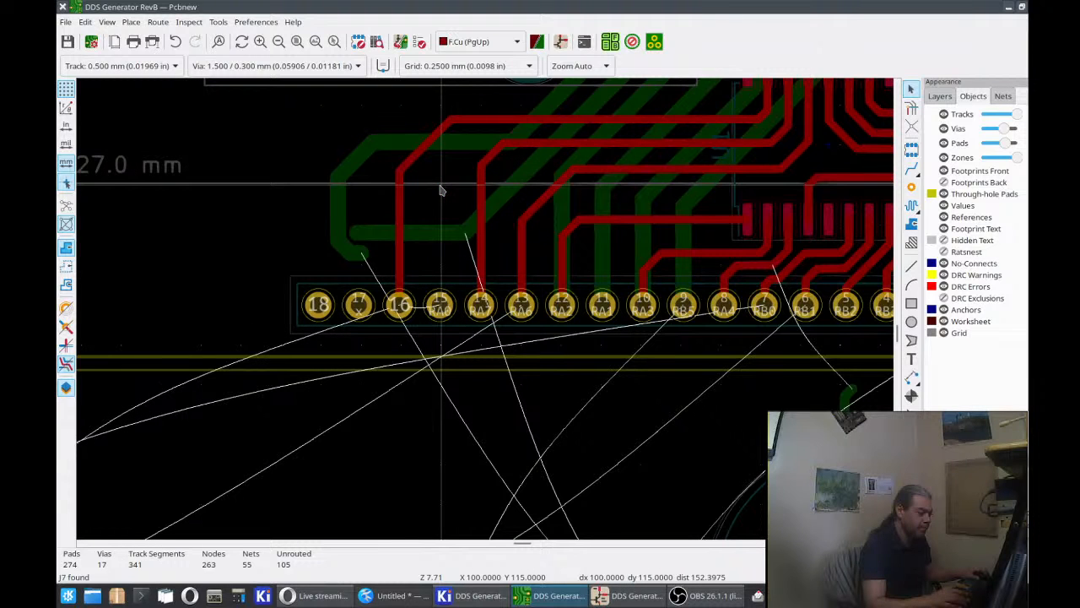
Delete the old RA0 segments leading to J7 pad 16 and route RA0 from pad 15 to its remaining F.Cu trace.
key(Delete)
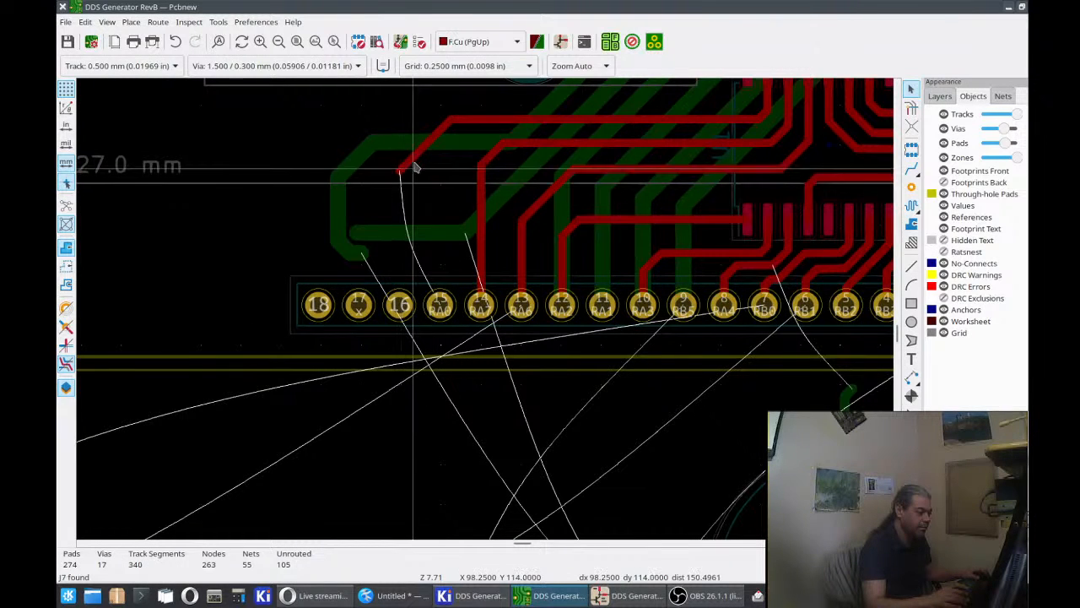
key(Delete)
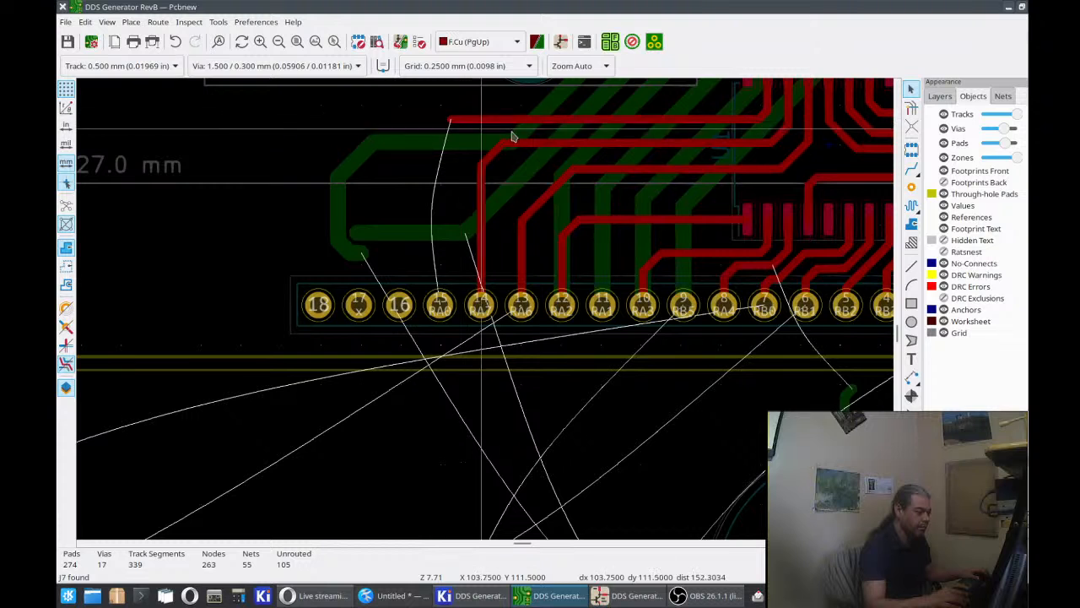
key(x)
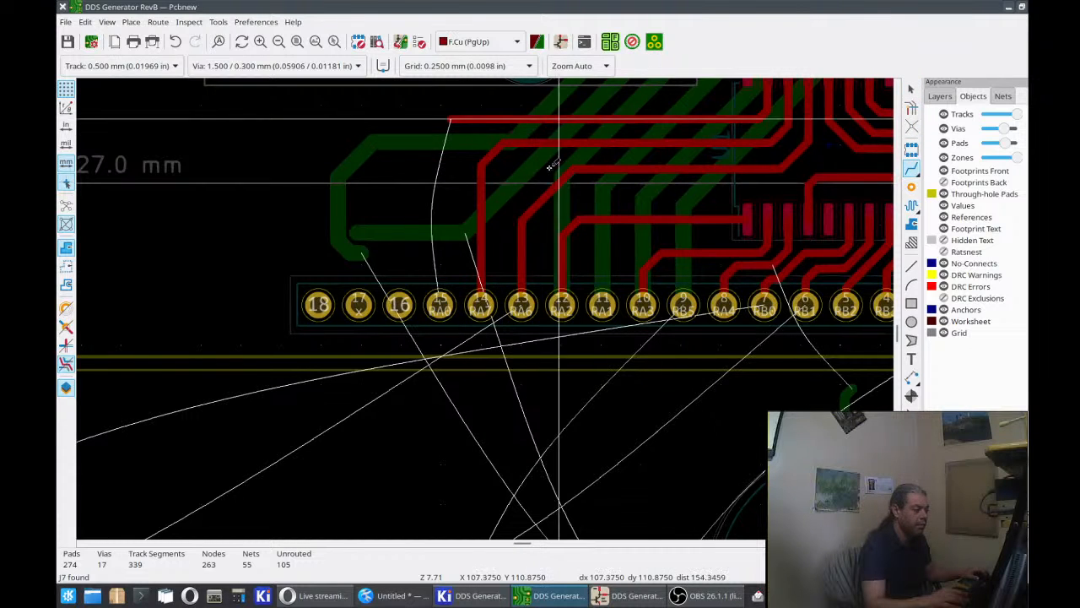
click(440, 304)
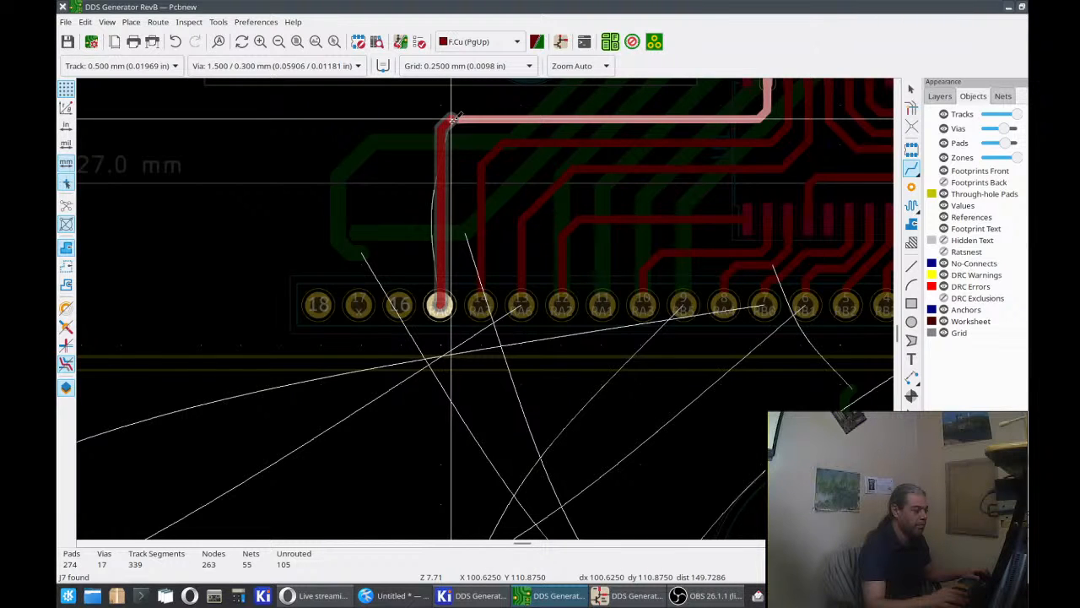
click(454, 118)
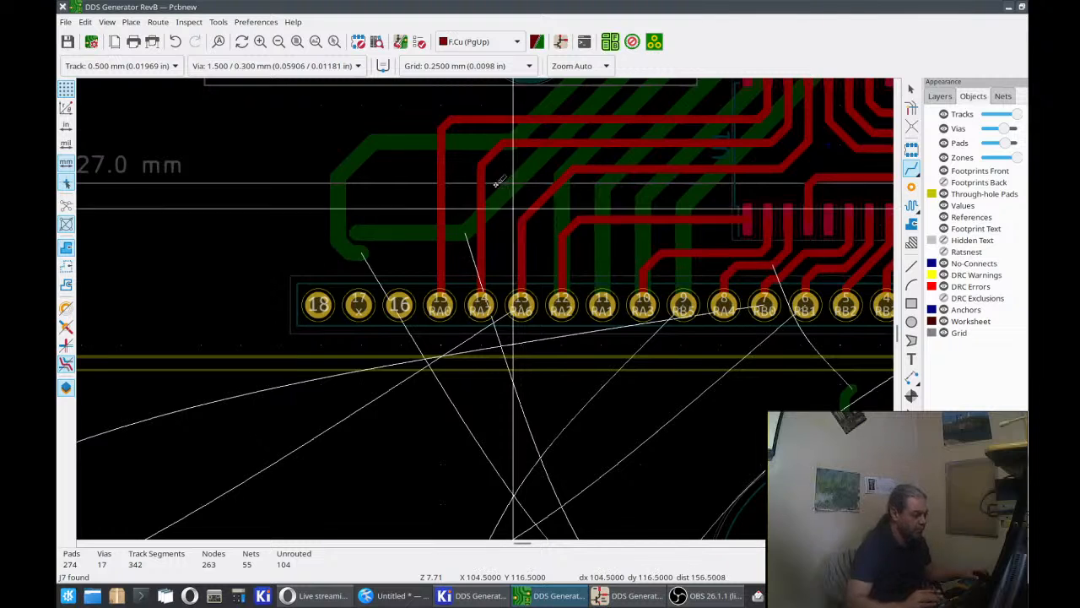
Reshape the RA0 and RA7 tracks above J7 pads 15 and 14 into longer, parallel diagonal bends.
click(444, 125)
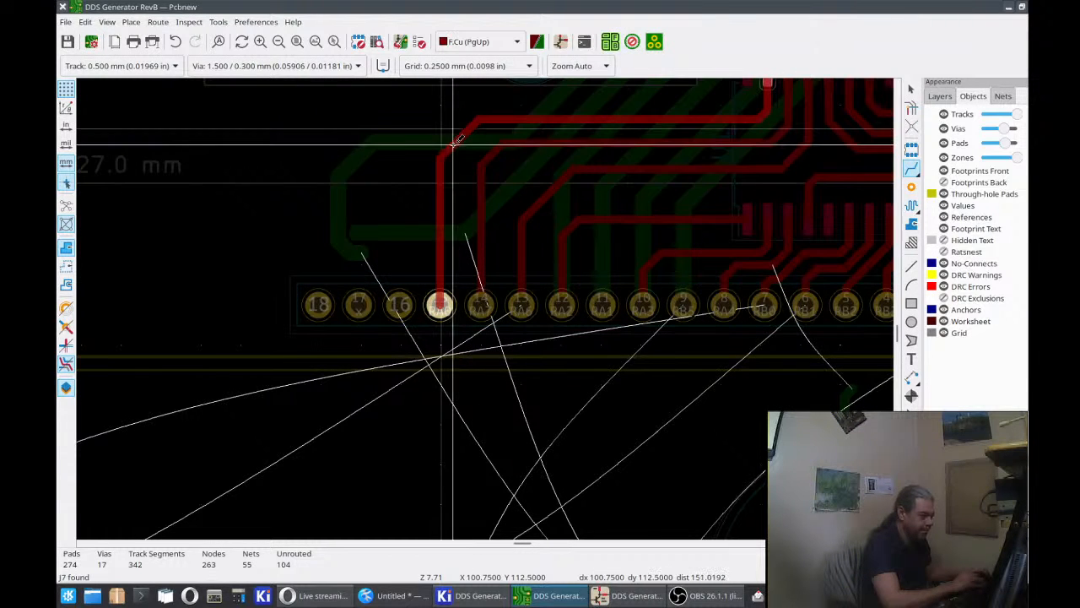
click(453, 144)
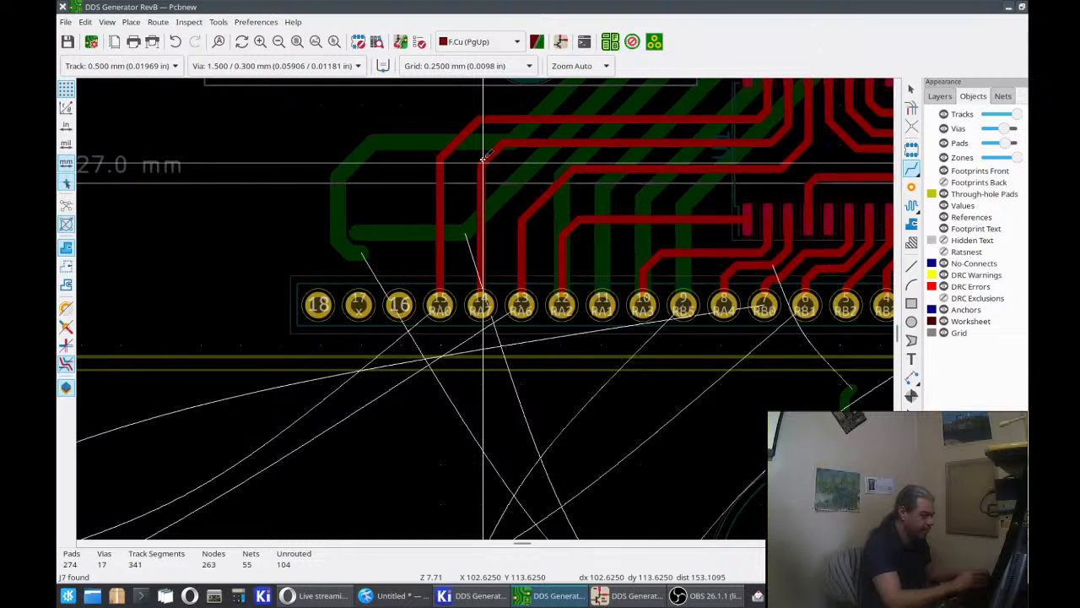
click(483, 158)
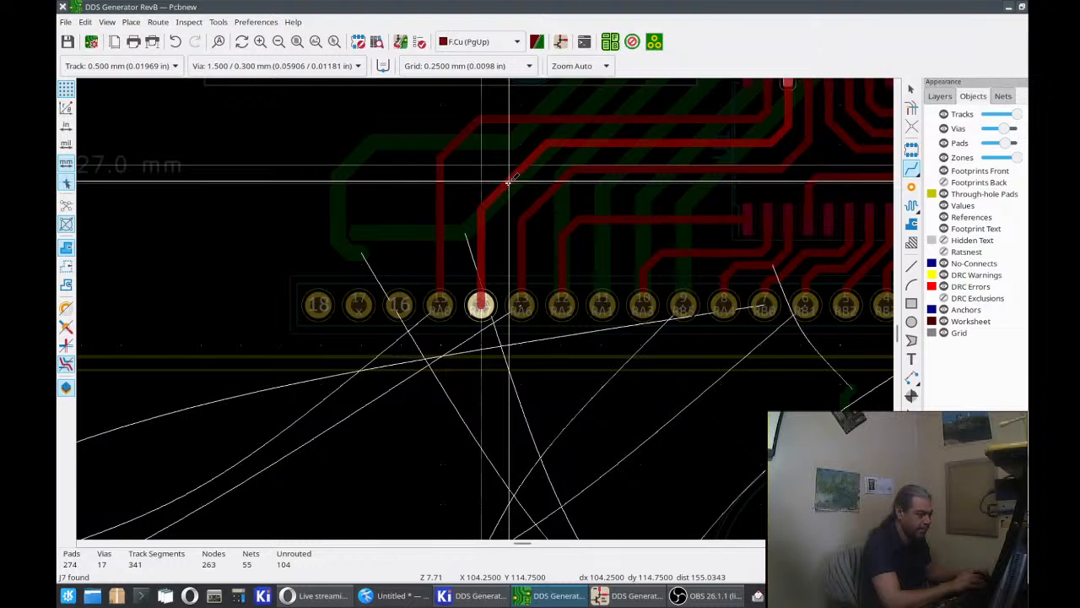
click(508, 180)
click(461, 145)
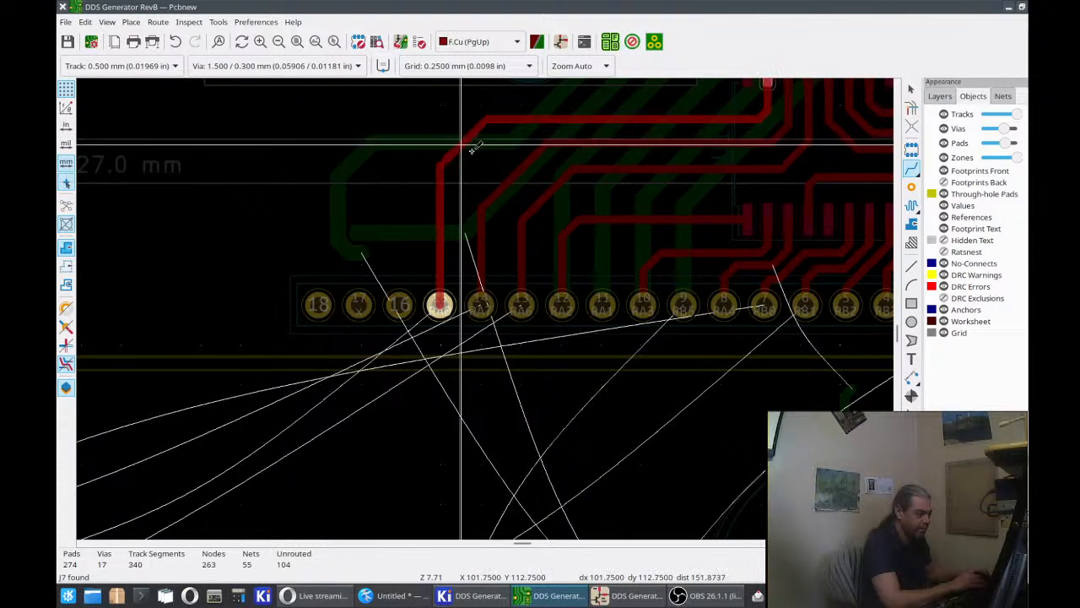
click(481, 156)
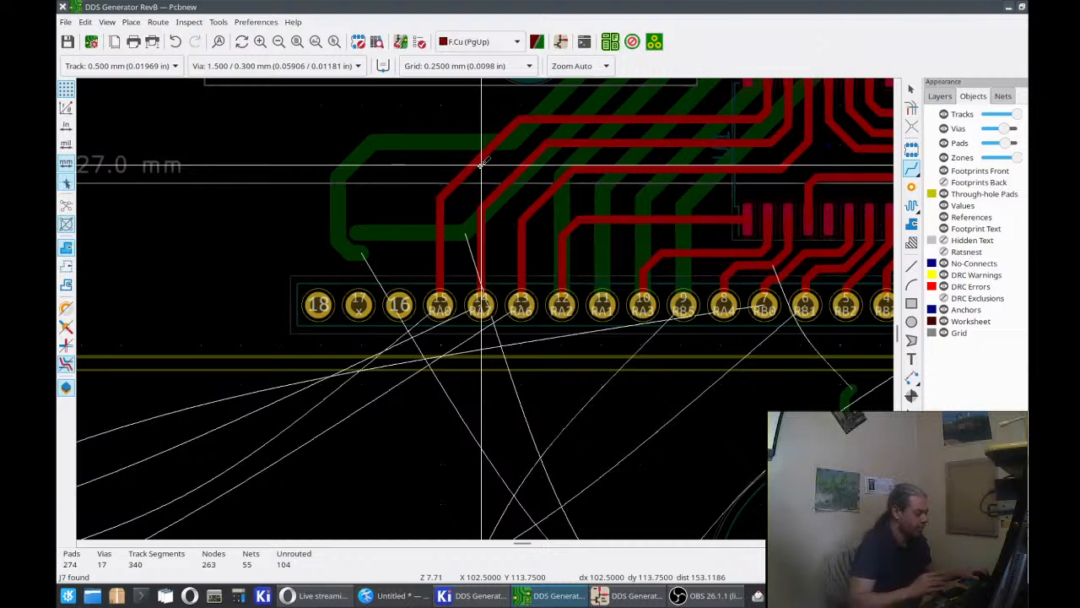
Make B.Cu the active layer and set the net of J7 pad 16 to Net-(C20-Pad2).
key(Page_Down)
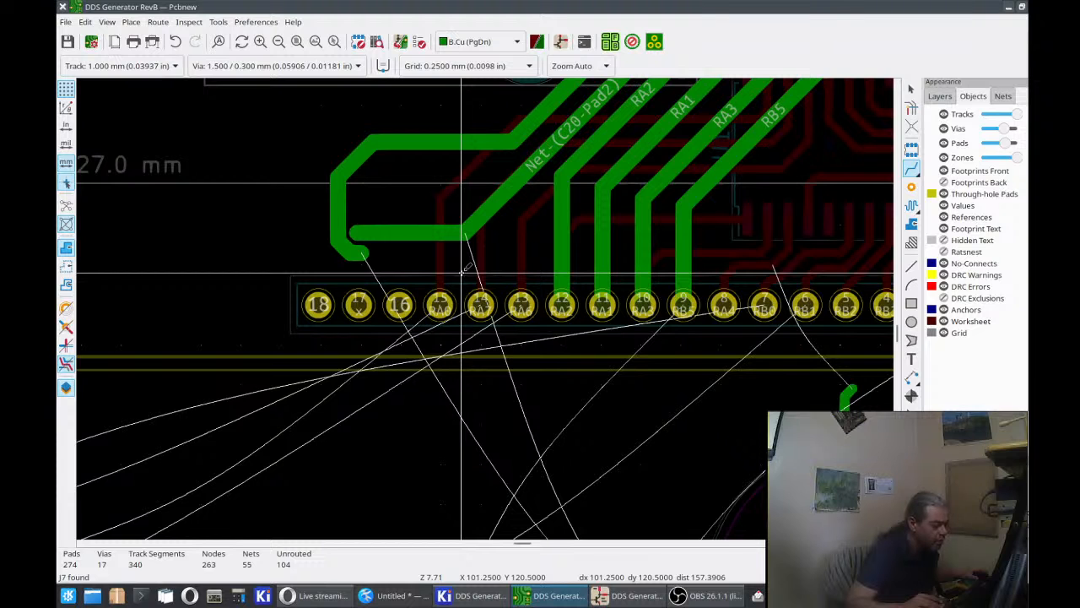
middle_drag(463, 268, 380, 331)
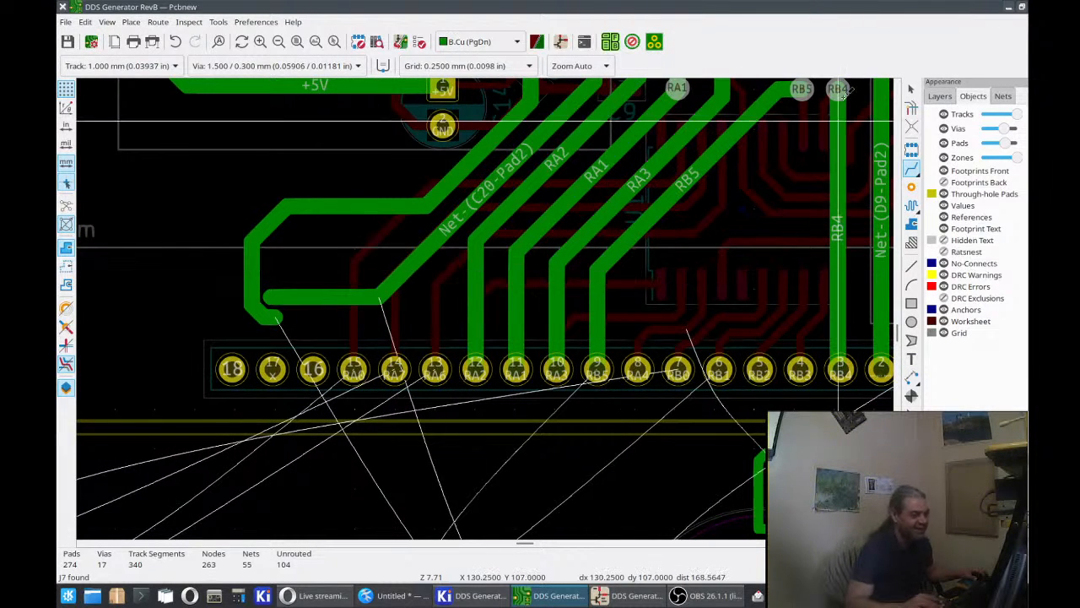
key(Escape)
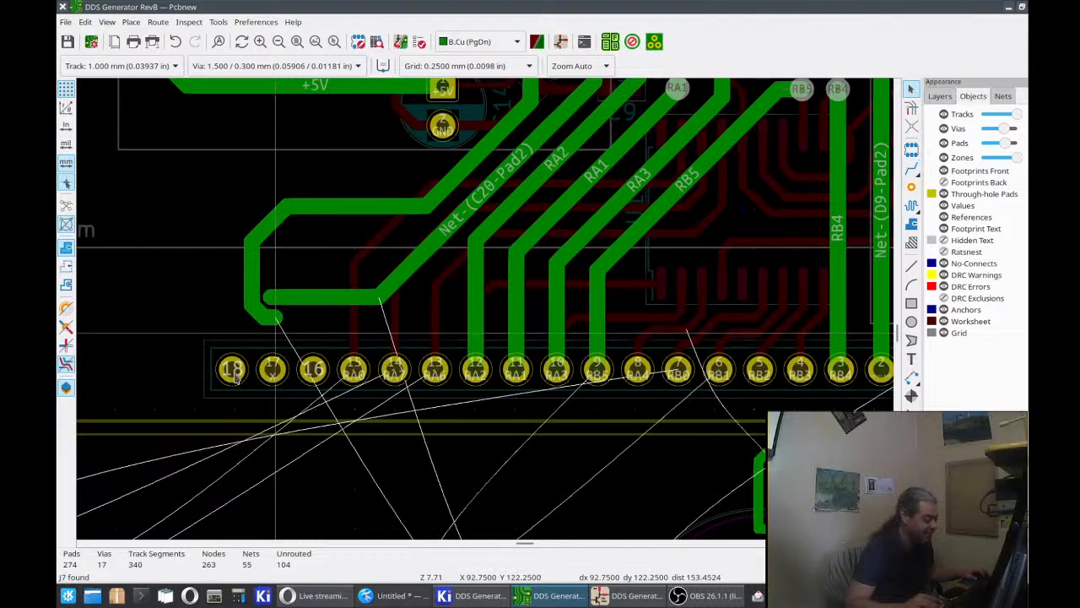
click(312, 369)
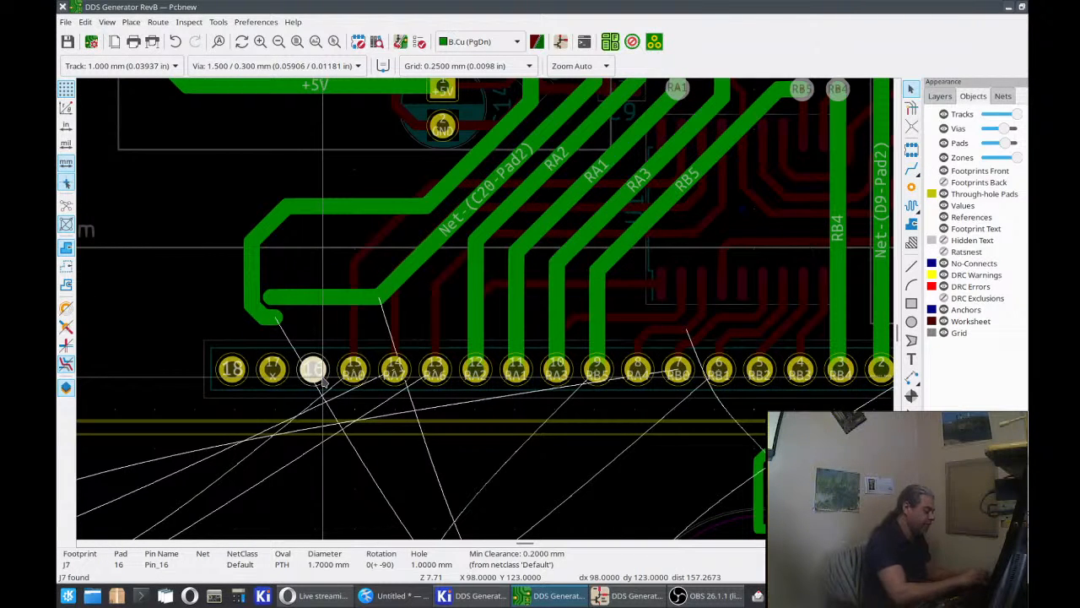
double_click(313, 368)
click(470, 251)
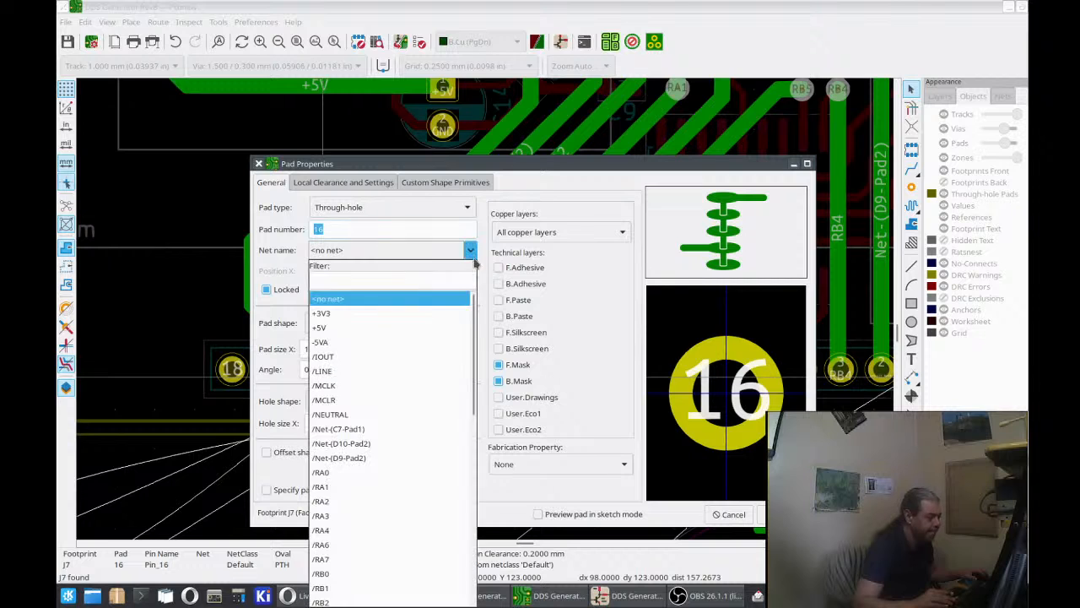
scroll(399, 505, down, 8)
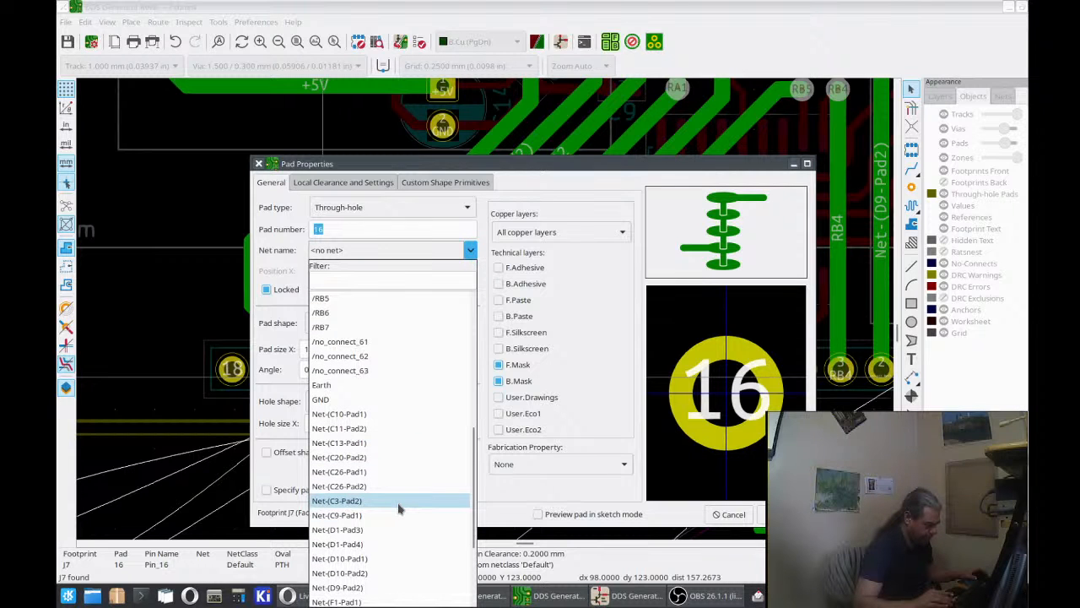
click(398, 457)
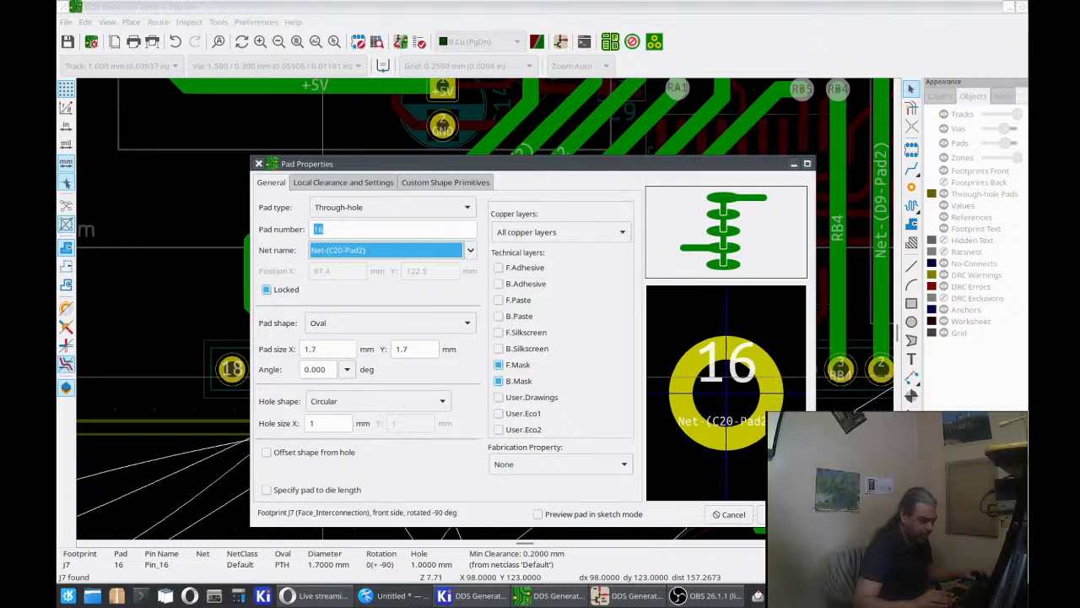
click(762, 514)
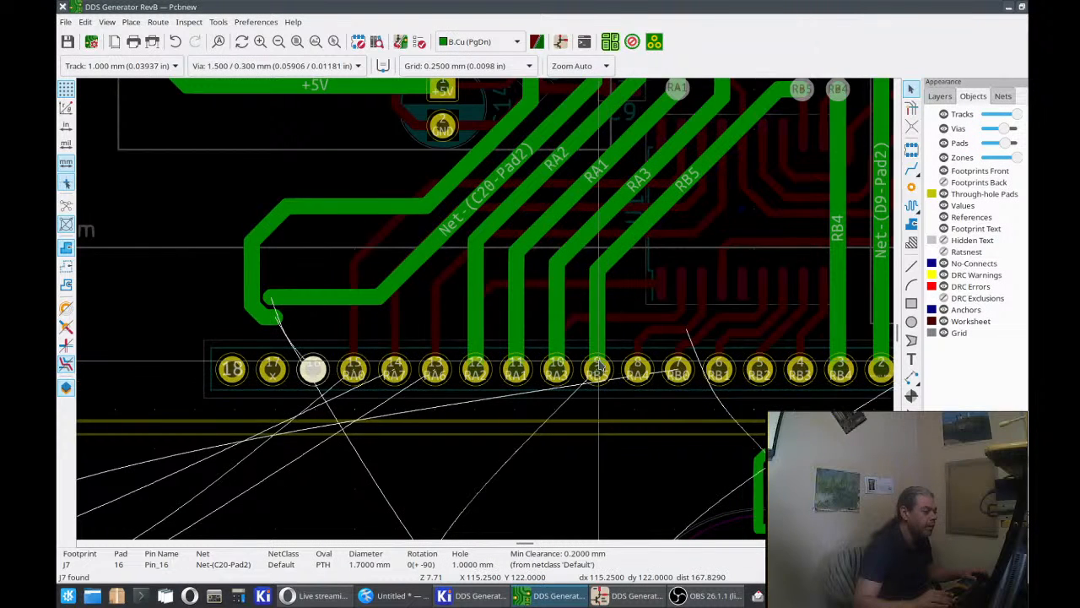
Set the net of J7 pad 17 to Net-(RV1-Pad2) in its pad properties.
middle_drag(597, 360, 550, 494)
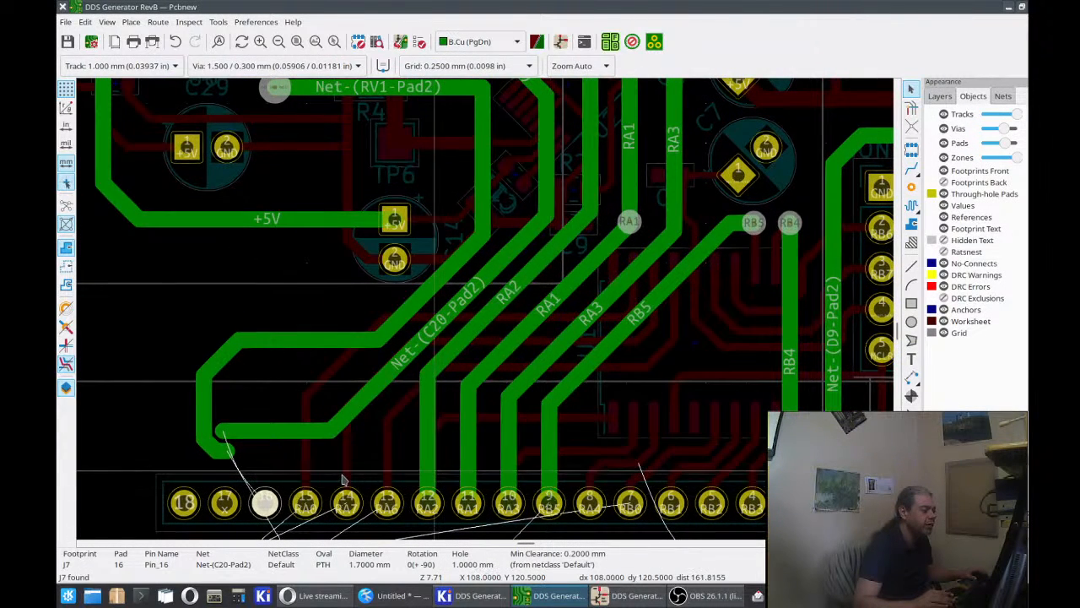
middle_drag(343, 478, 401, 359)
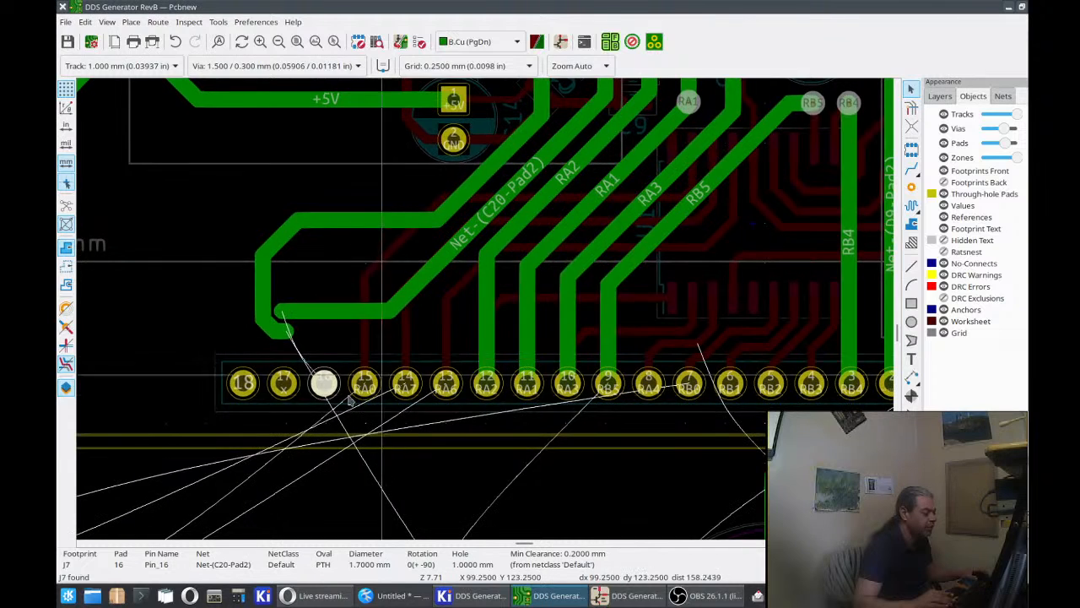
click(292, 390)
key(e)
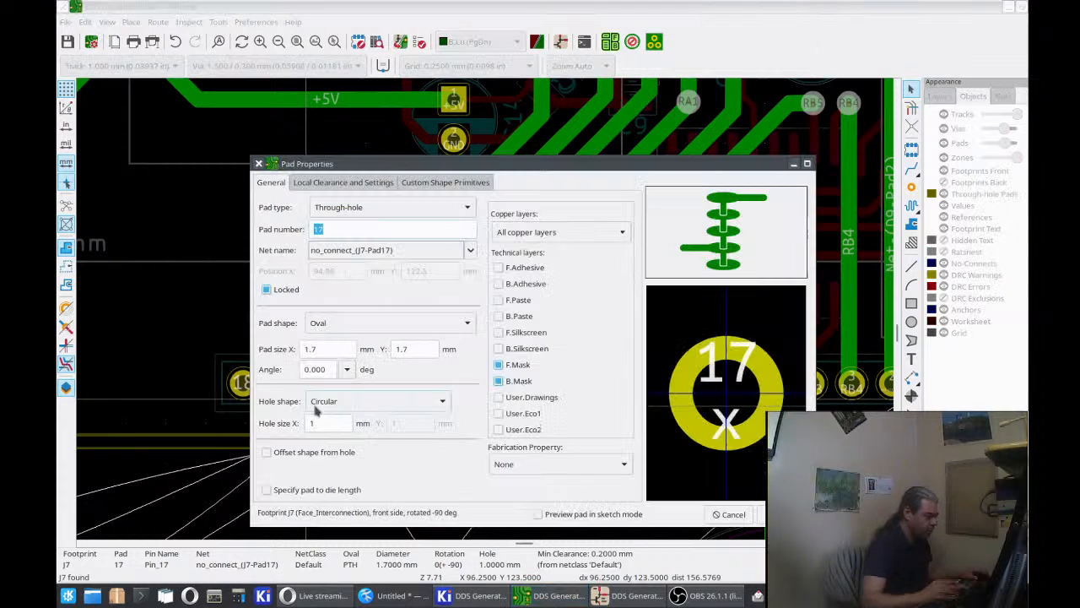
click(470, 251)
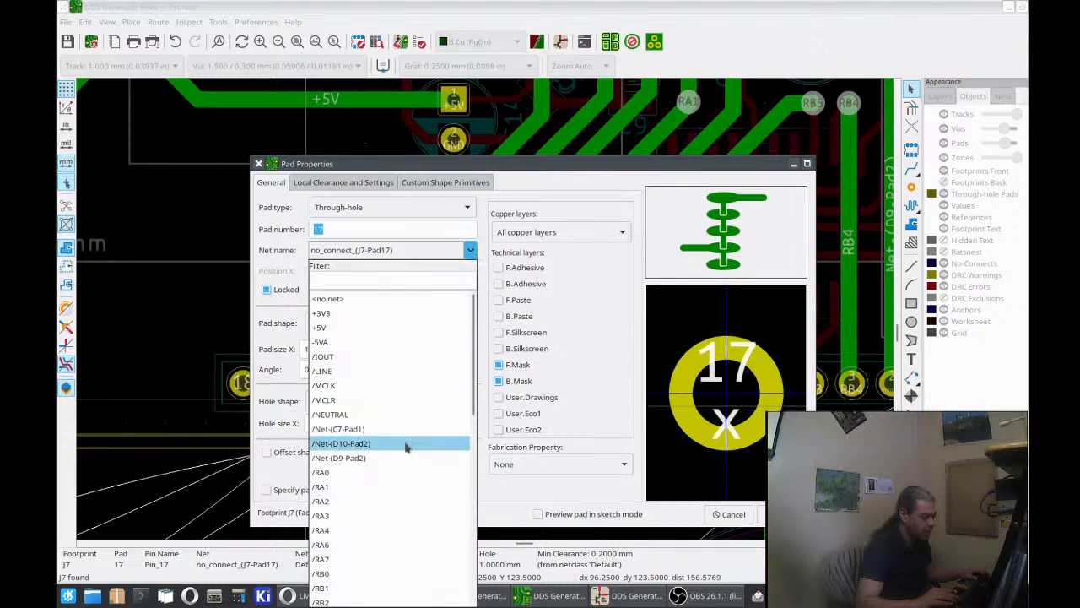
scroll(405, 448, down, 15)
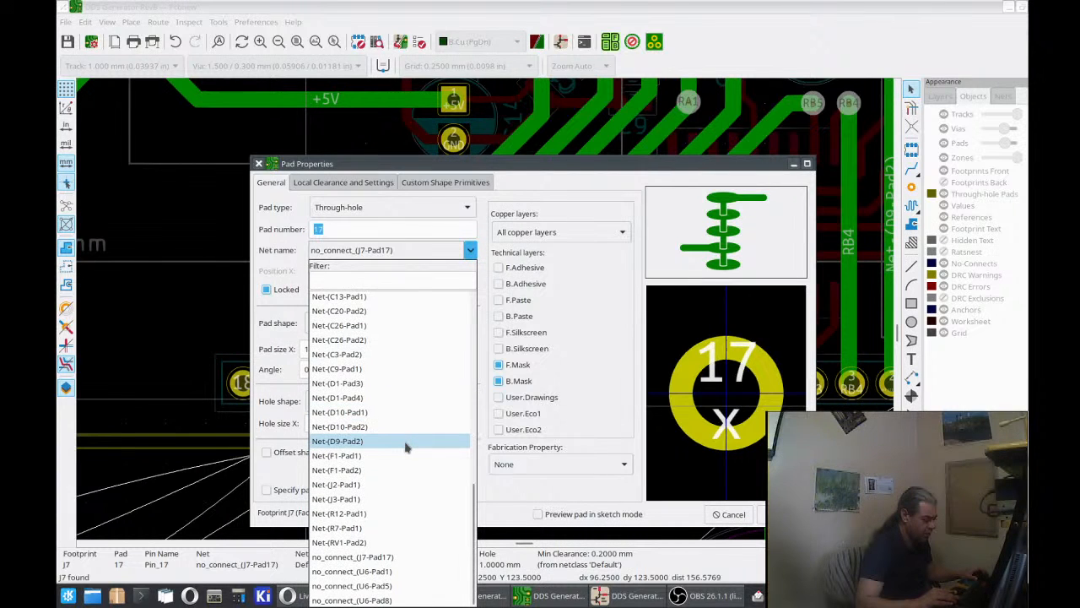
click(400, 547)
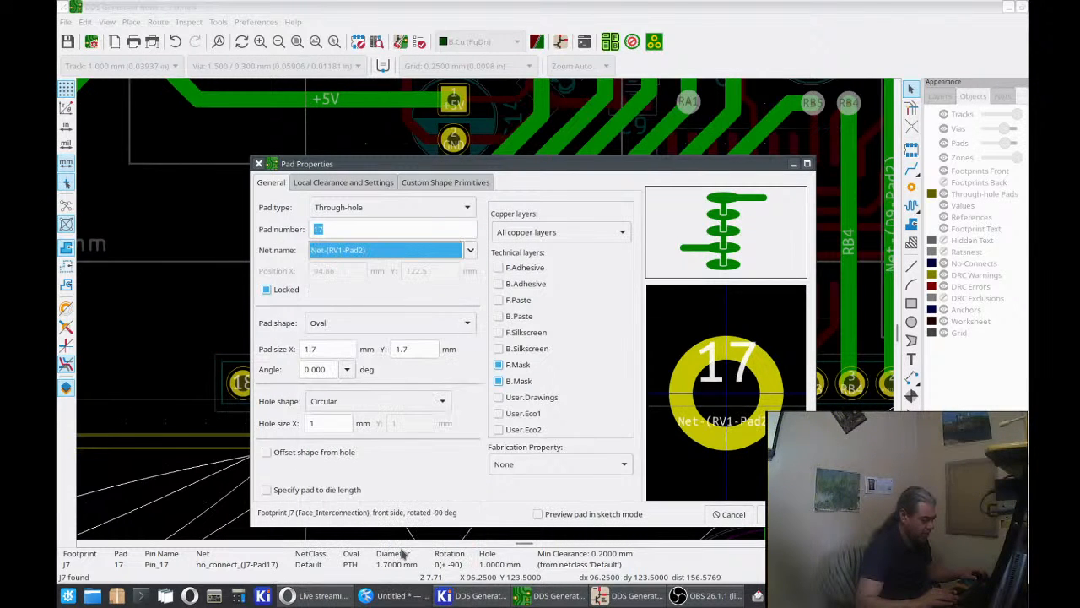
click(789, 514)
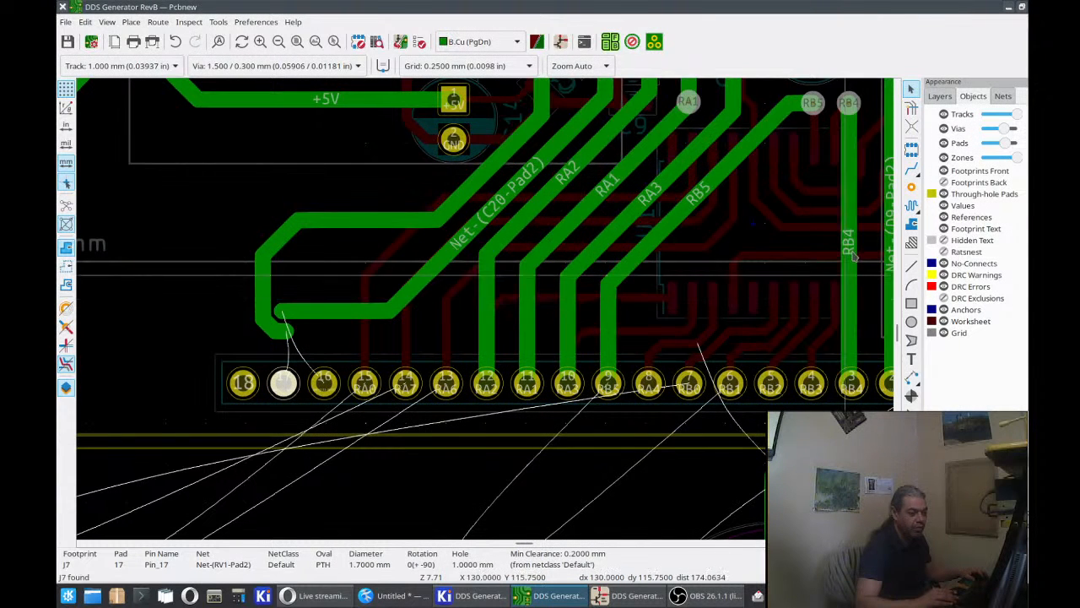
Route Net-(C20-Pad2) on B.Cu between J7 pad 16 and its existing diagonal track, bending horizontally above pads 13 to 15.
key(x)
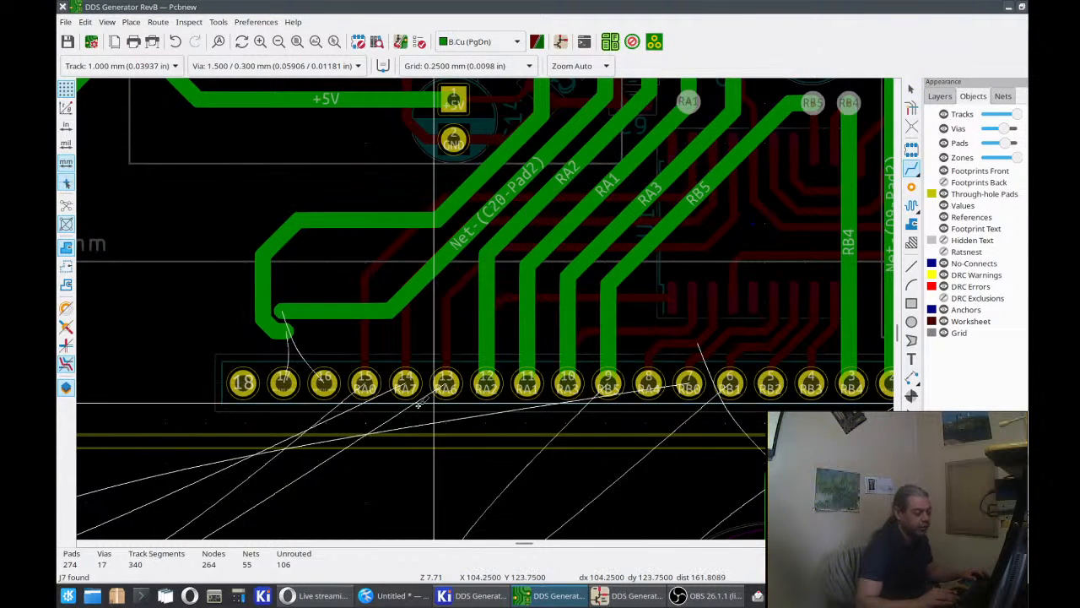
click(324, 381)
click(327, 312)
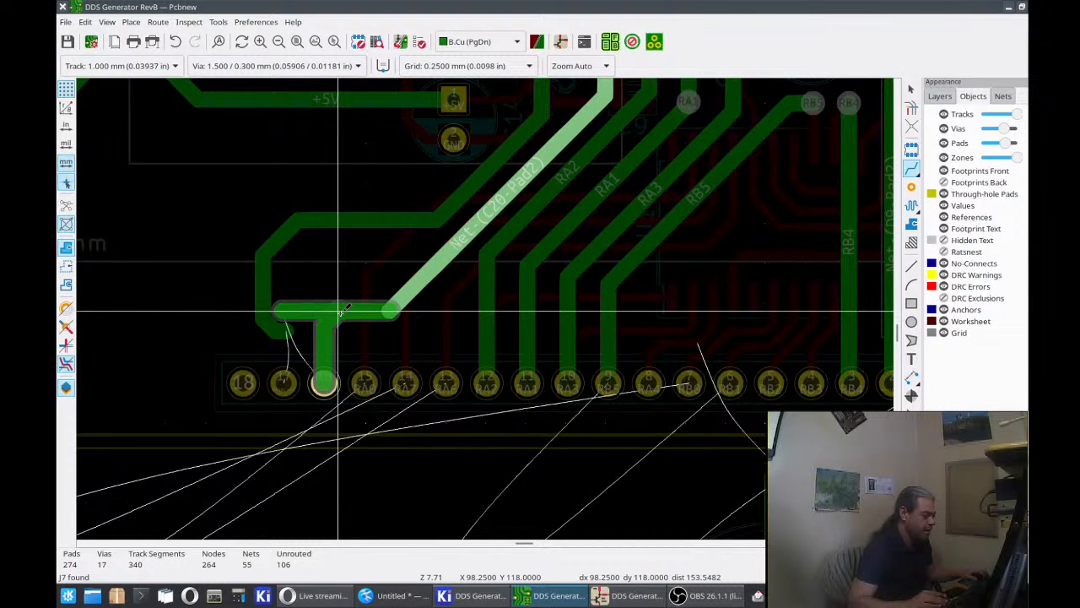
click(341, 313)
click(342, 312)
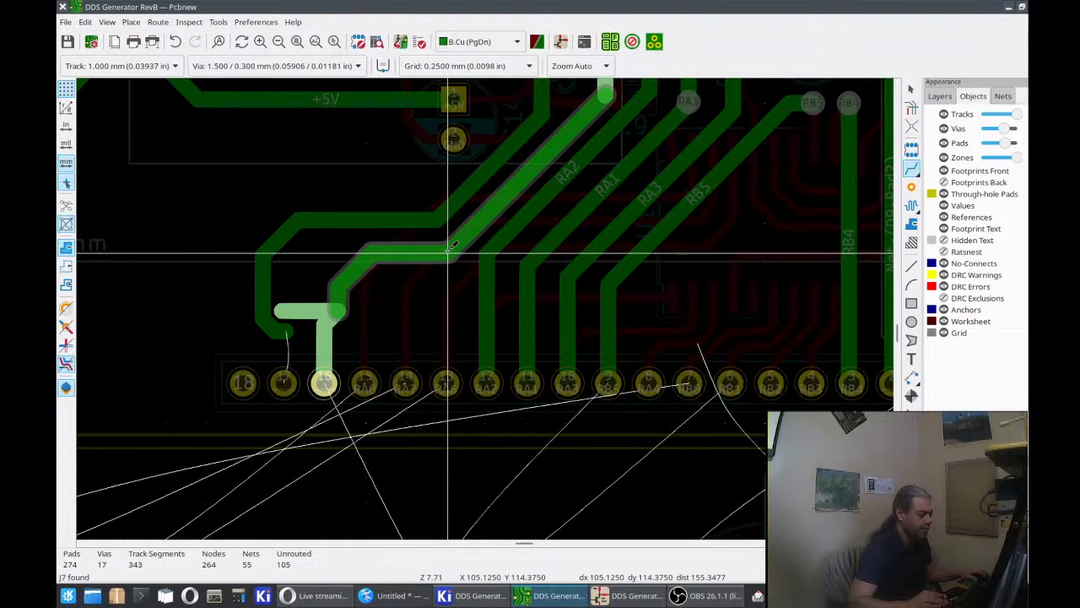
click(449, 251)
key(d)
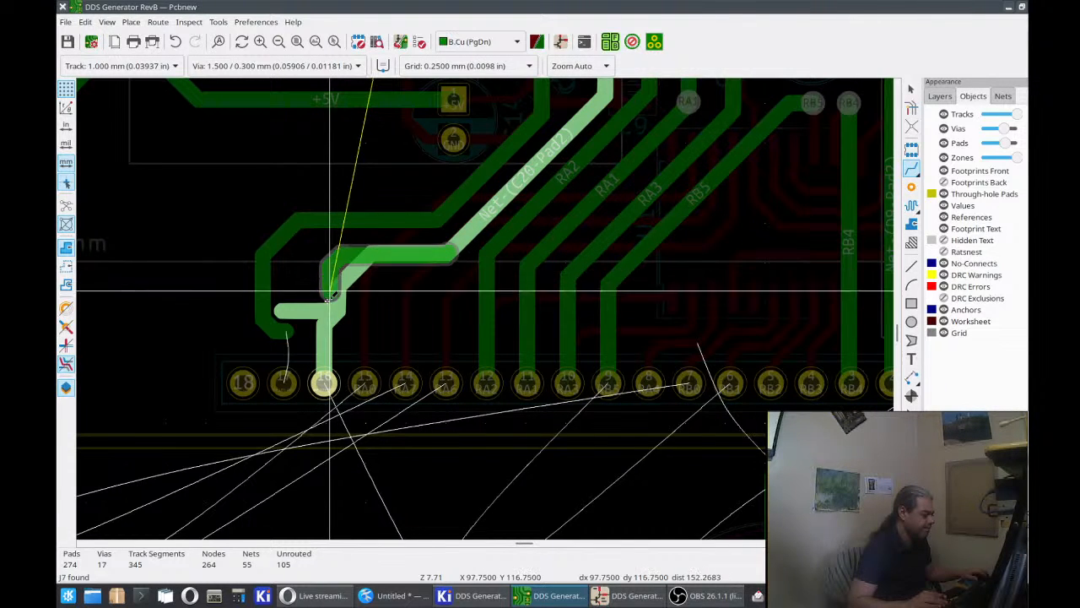
click(324, 384)
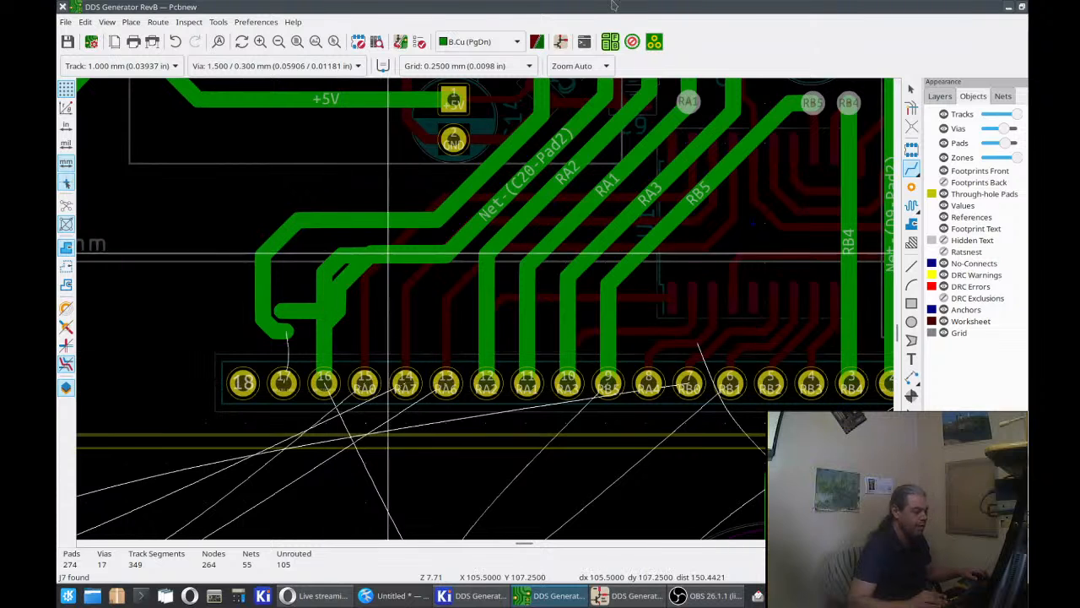
Delete the redundant Net-(C20-Pad2) segments above J7 pad 16, including the old horizontal stub and the duplicate bend.
key(Escape)
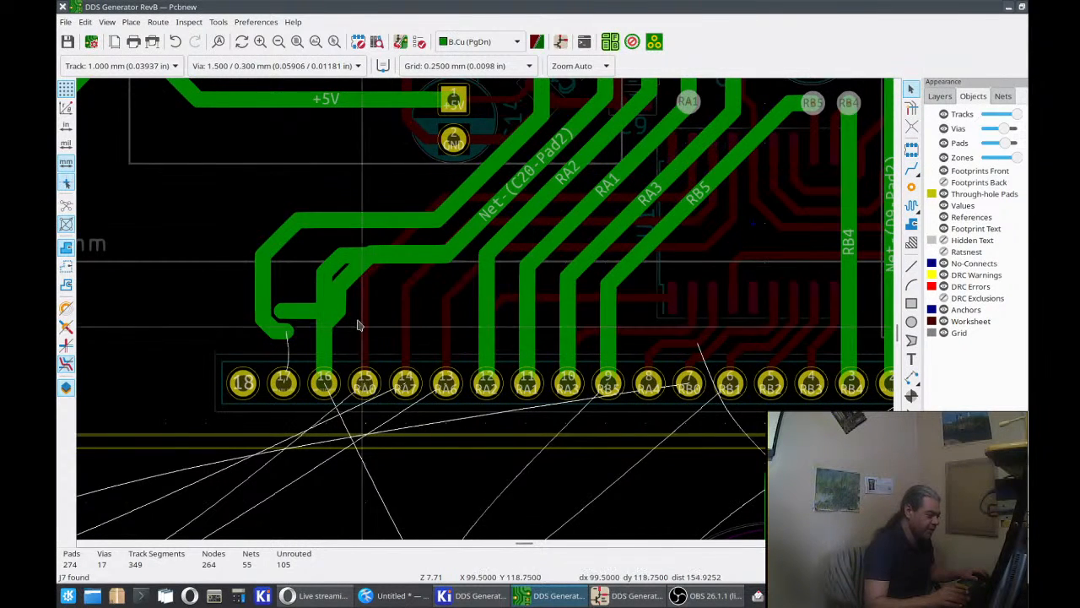
click(351, 277)
key(Delete)
click(340, 296)
key(Delete)
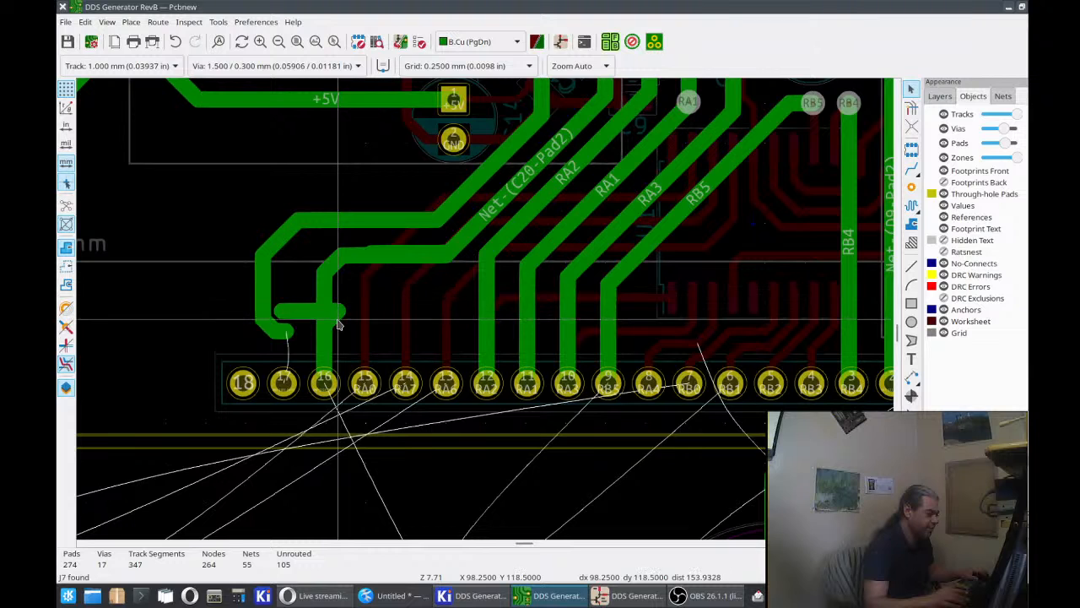
click(337, 321)
key(Delete)
click(337, 322)
key(Delete)
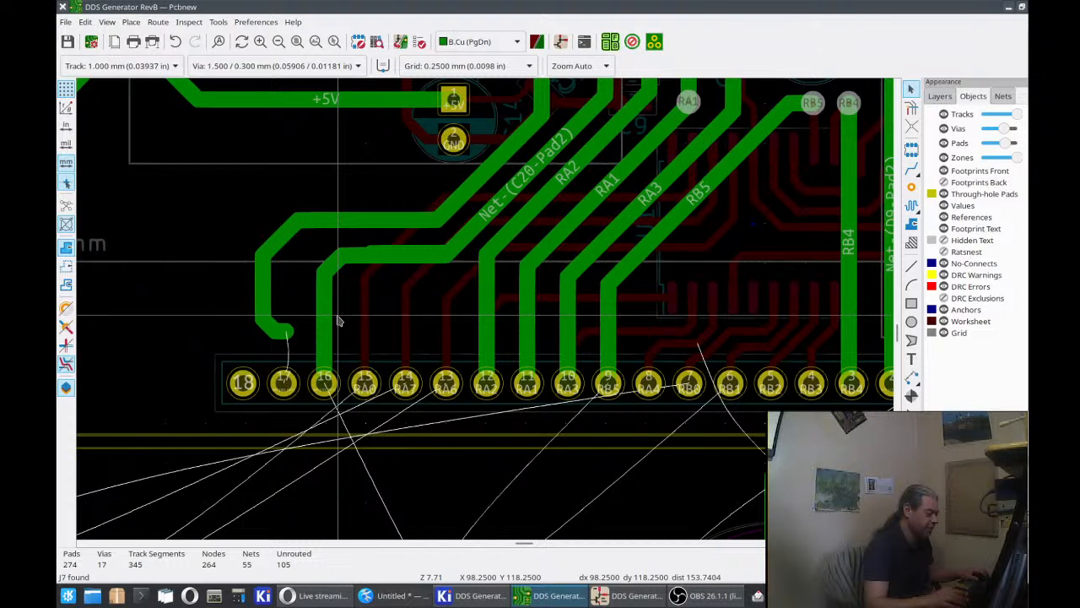
click(388, 250)
key(Delete)
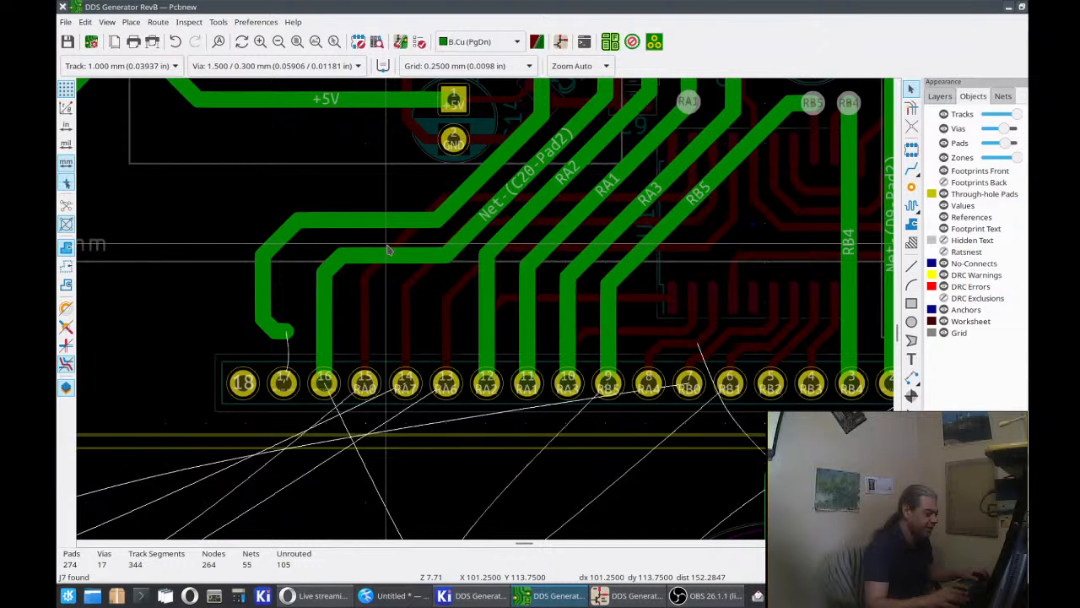
Route Net-(RV1-Pad2) on B.Cu from J7 pad 17 straight up and diagonally into its existing horizontal track.
key(x)
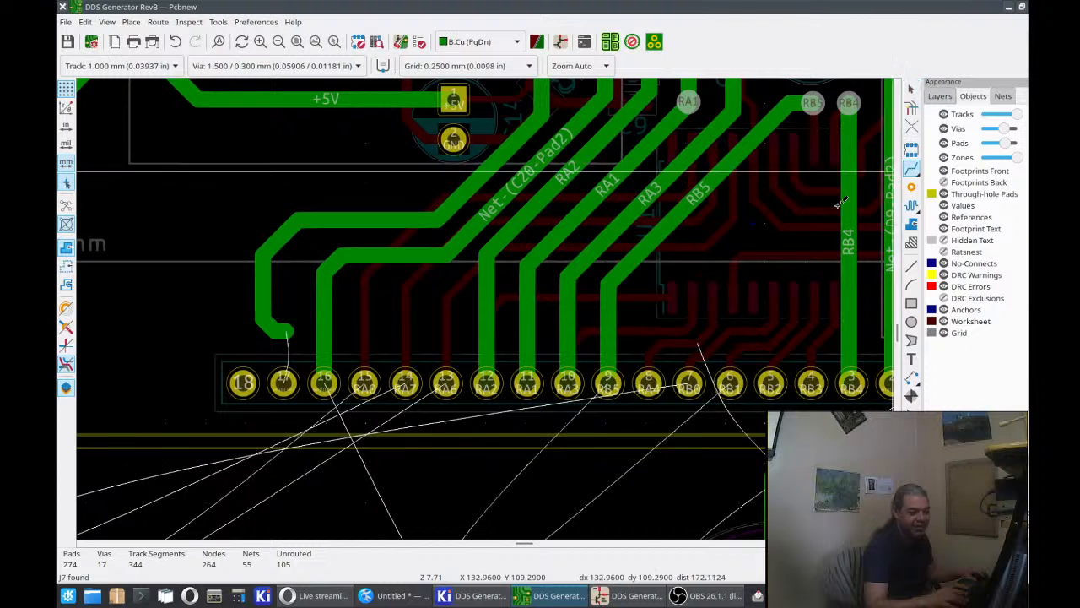
click(285, 382)
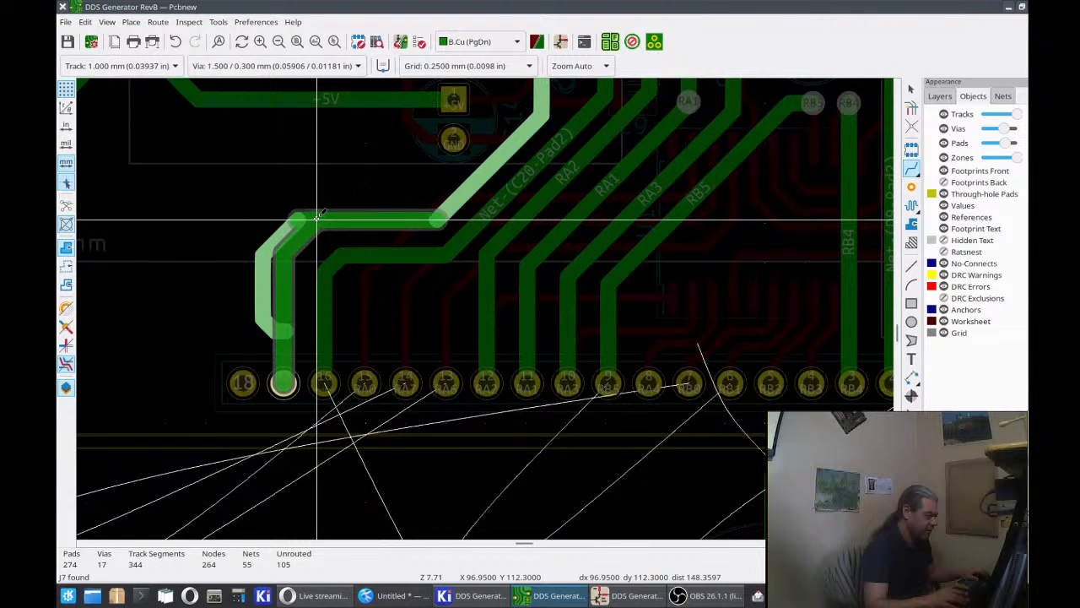
click(317, 217)
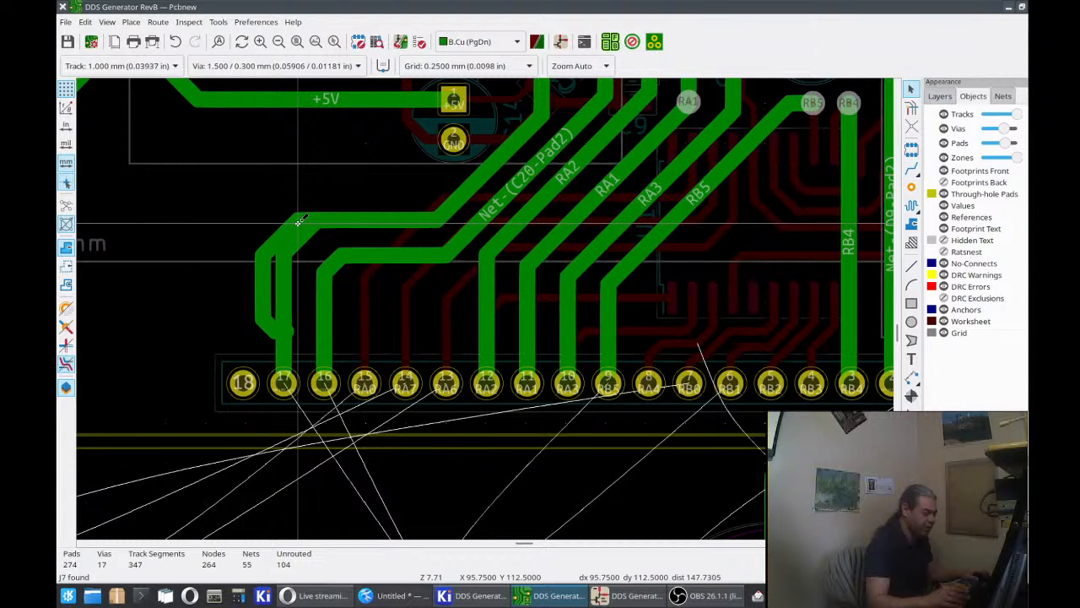
Delete the old looping Net-(RV1-Pad2) segments beside the new track to J7 pad 17.
key(Escape)
click(297, 218)
key(Delete)
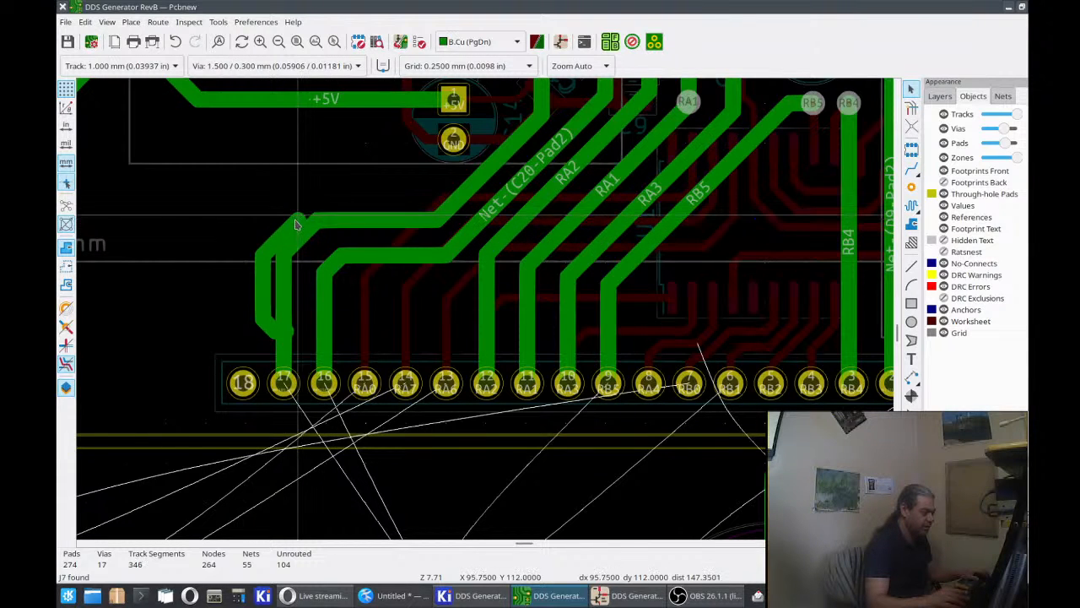
click(293, 222)
key(Delete)
click(262, 280)
key(Delete)
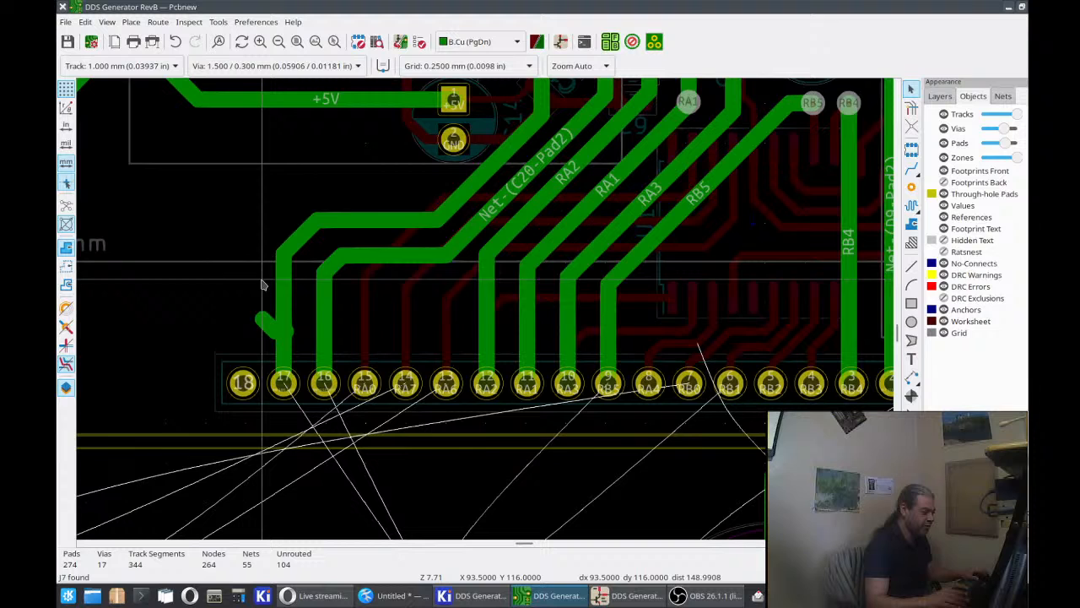
click(267, 327)
key(Delete)
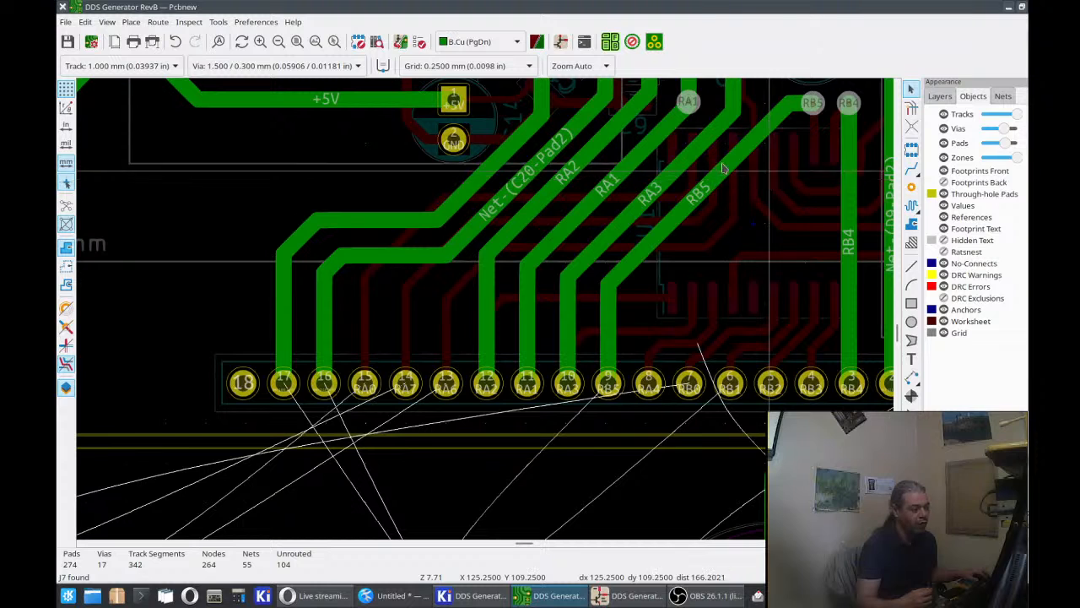
Reroute Net-(RV1-Pad2) on B.Cu from its right-angle corner, chamfering both bends so its vertical run sits closer to the Net-(C20-Pad2) track.
middle_drag(699, 164, 716, 278)
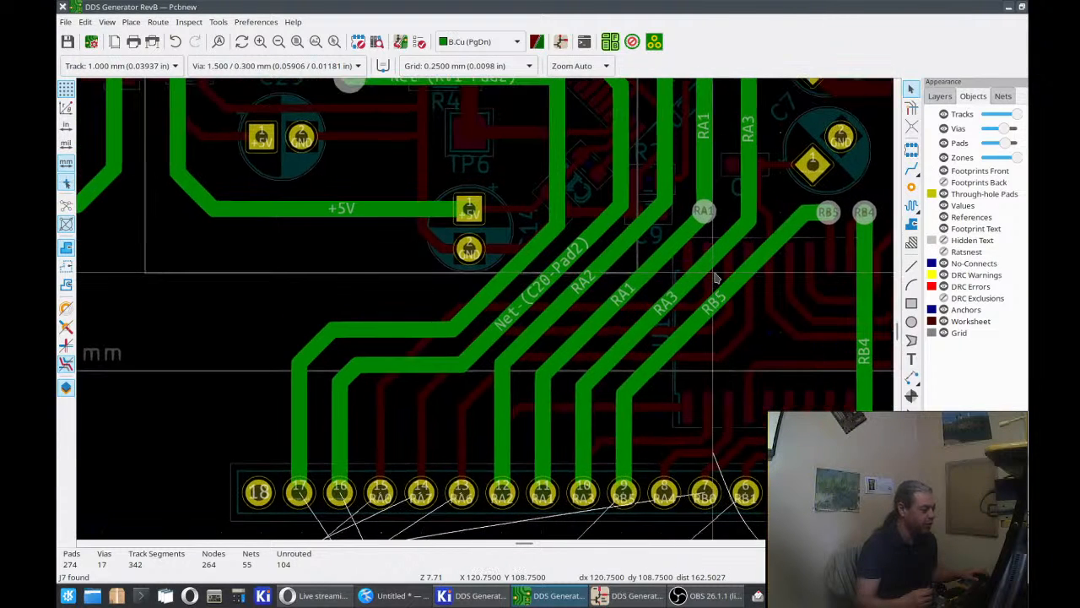
middle_drag(685, 329, 689, 301)
scroll(689, 301, down, 1)
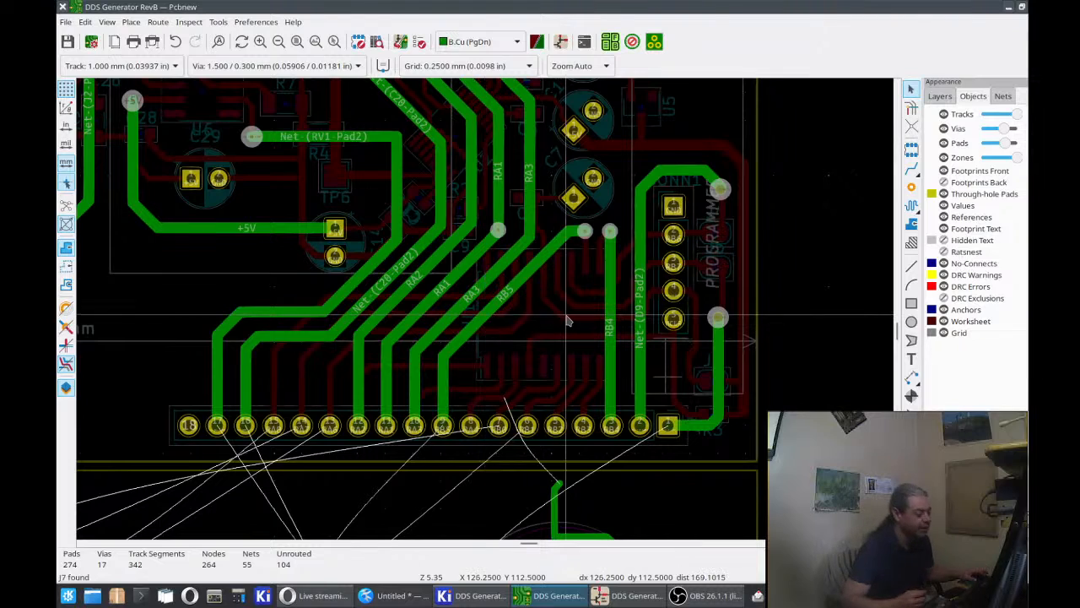
middle_drag(519, 325, 591, 388)
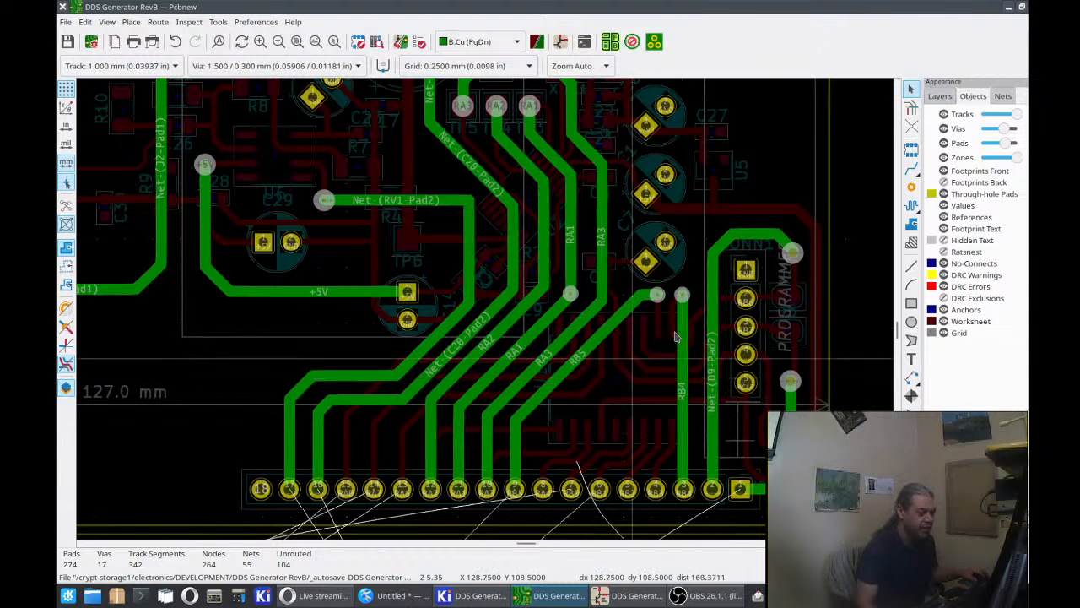
click(912, 168)
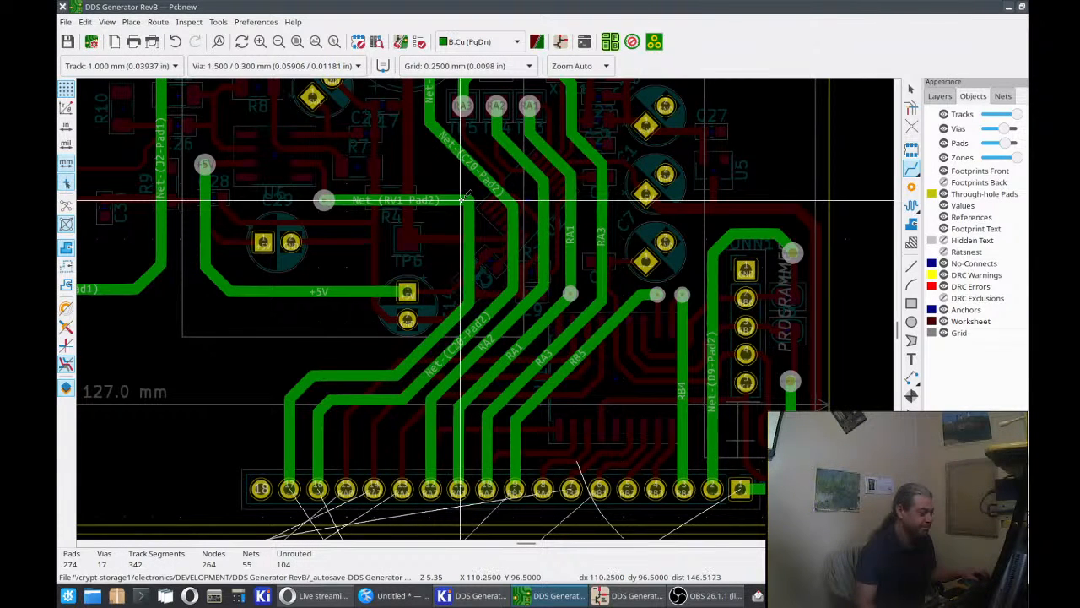
click(469, 200)
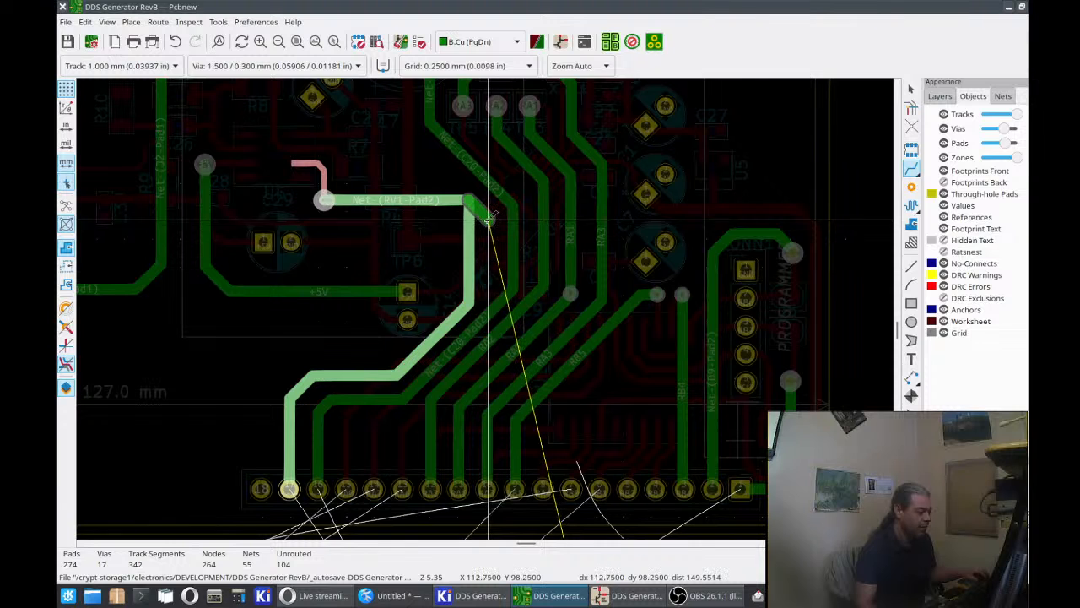
click(472, 299)
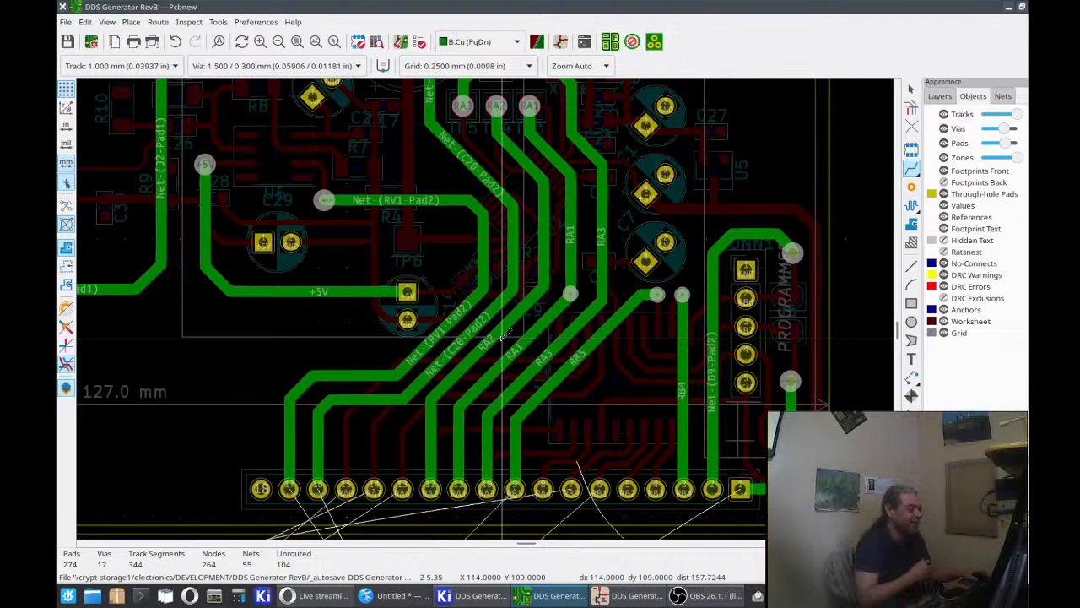
Connect the two adjacent Net-(C20-Pad2) through-hole pads of C20 with a short B.Cu track.
middle_drag(501, 338, 597, 392)
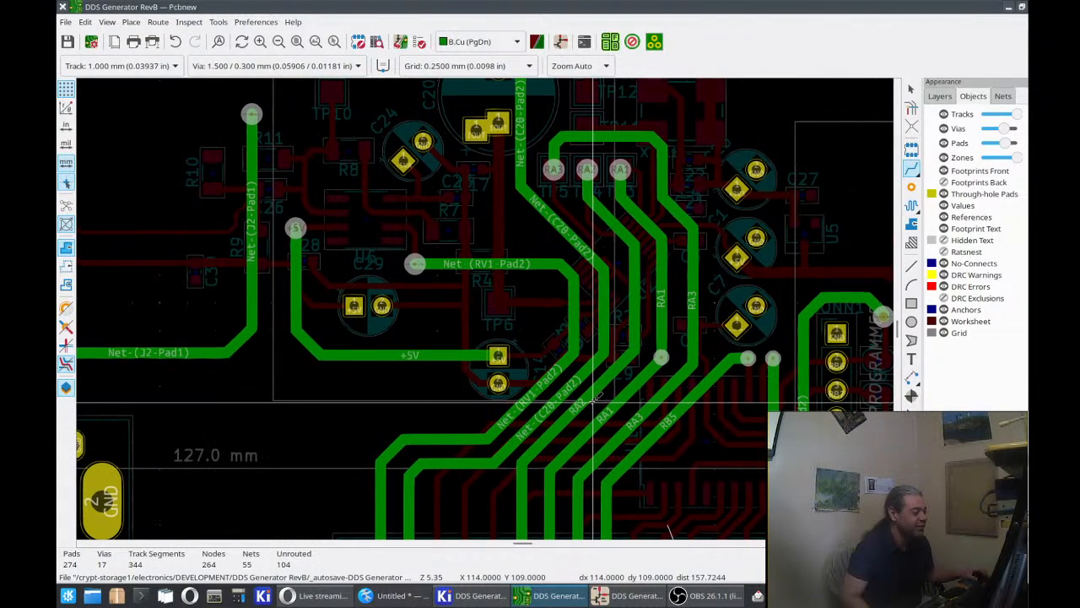
middle_drag(564, 310, 561, 379)
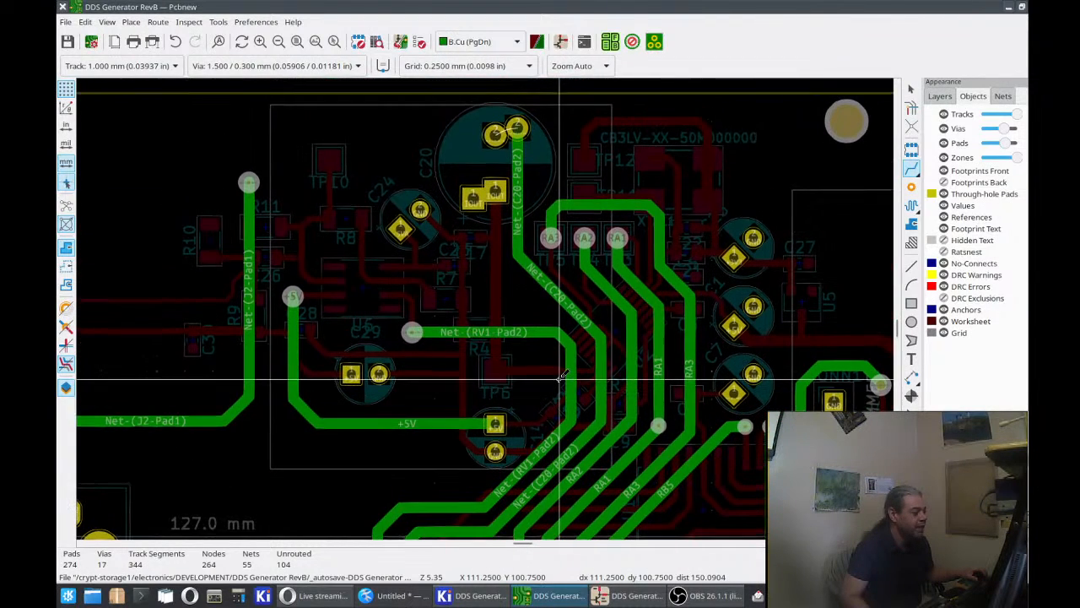
click(496, 133)
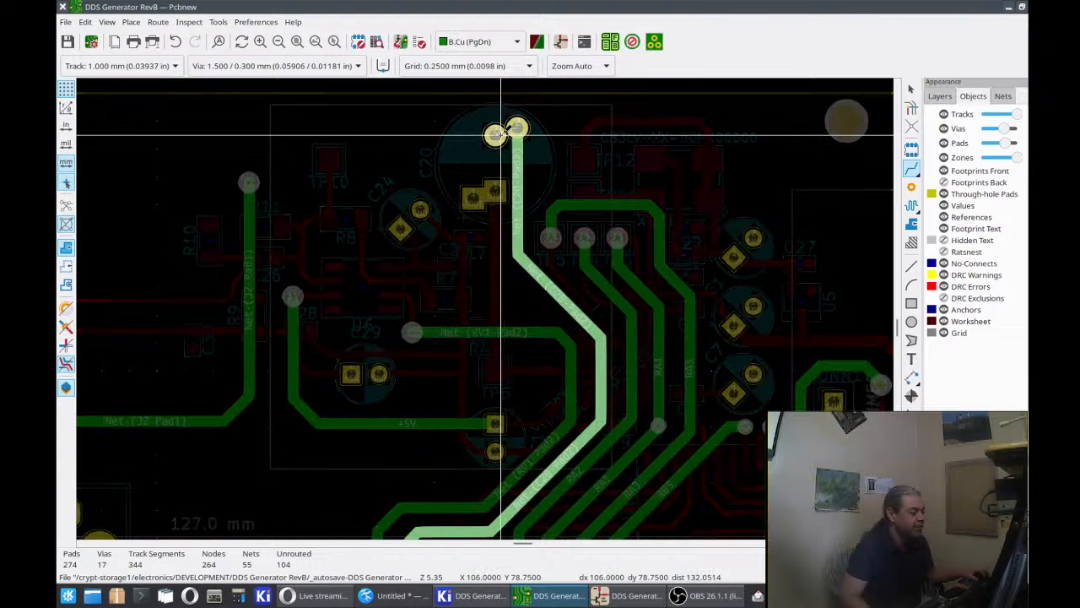
click(517, 129)
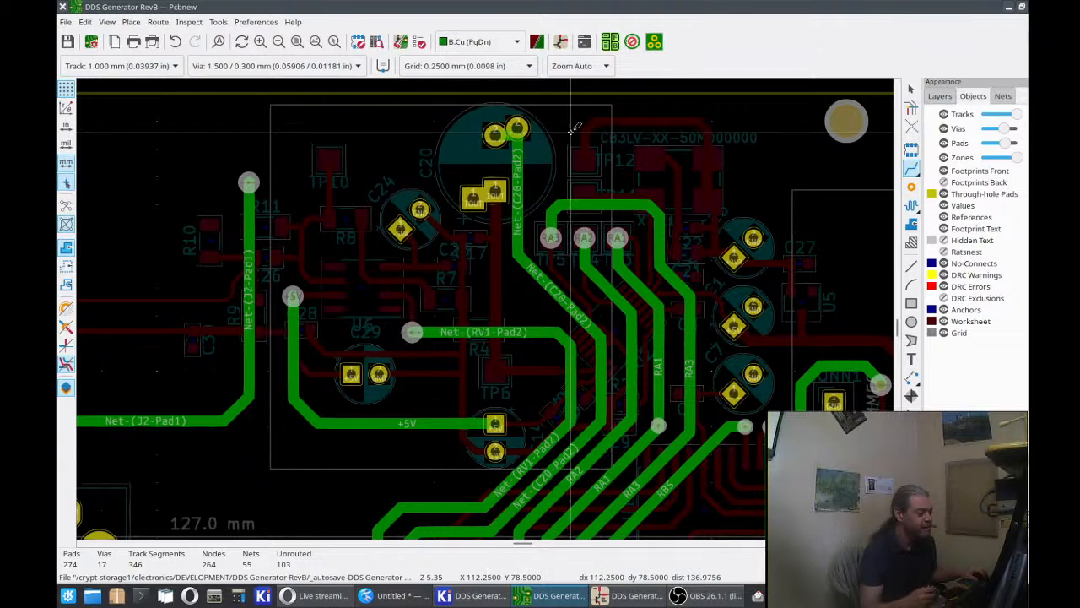
Try routing Net-(C20-Pad2) on B.Cu from the outer C20 pad around the square pads and back into its existing track beside the RA3 via.
click(517, 129)
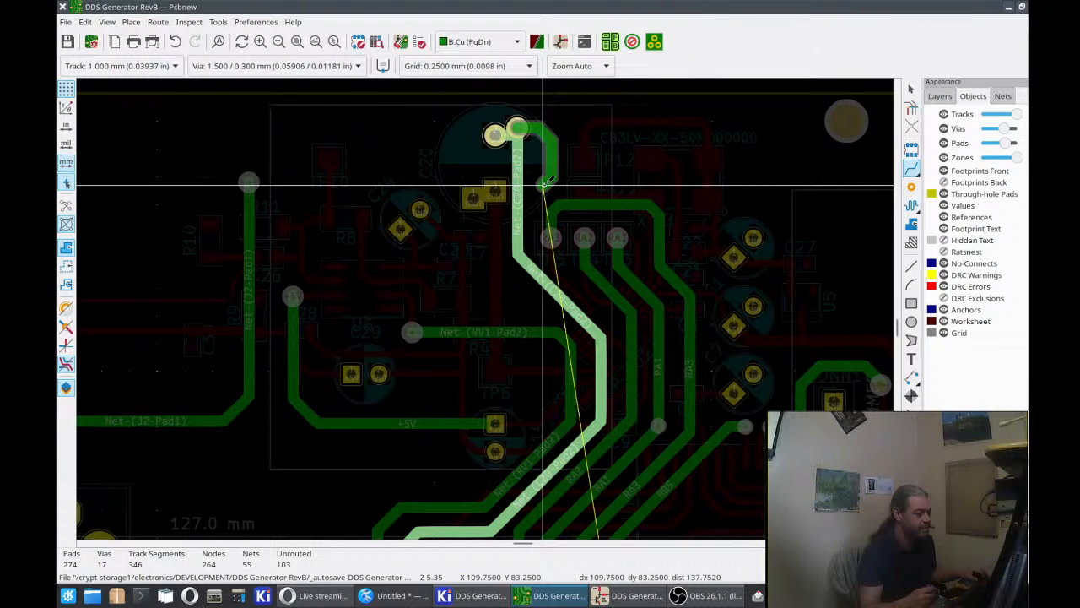
click(524, 244)
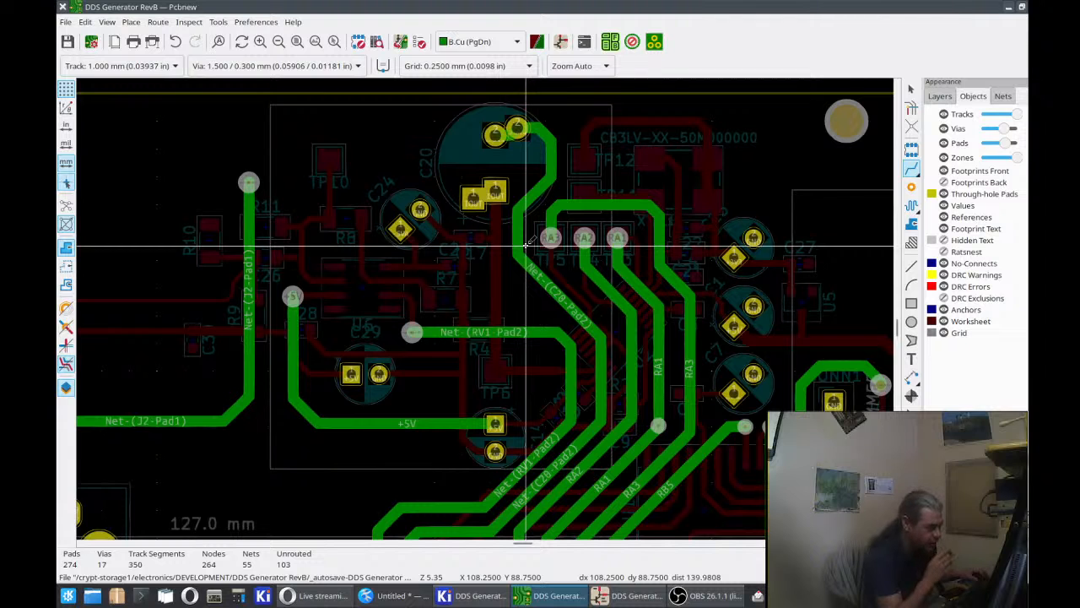
click(518, 239)
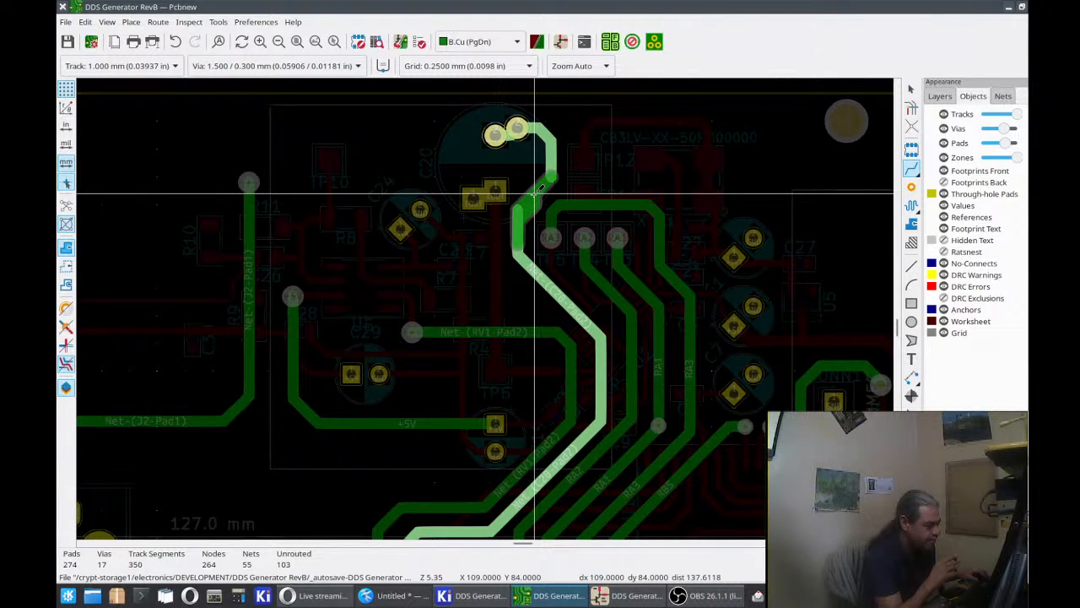
click(533, 192)
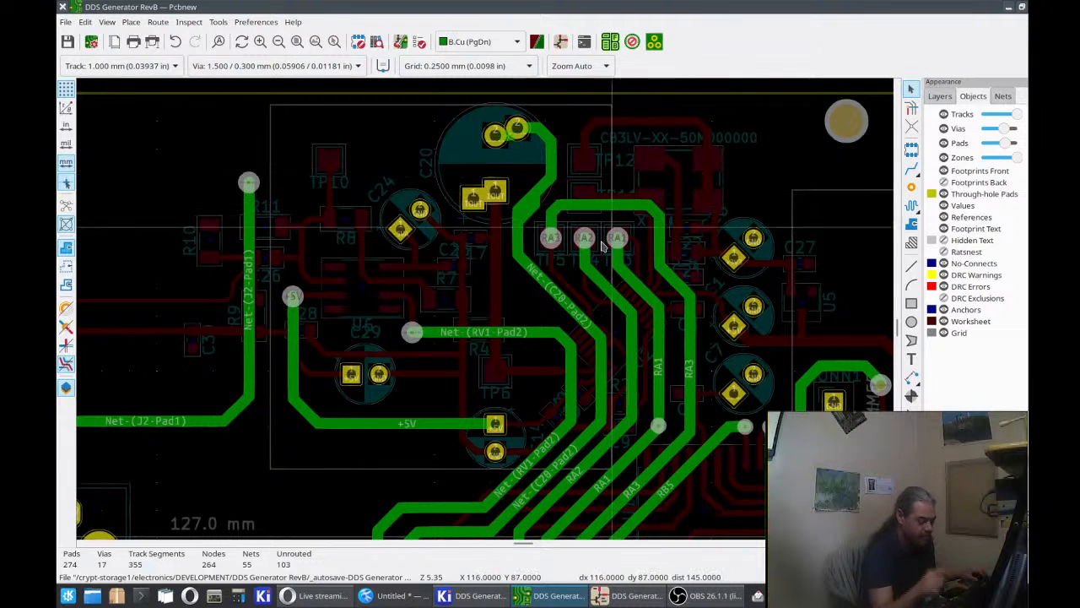
Delete the looping and doubled Net-(C20-Pad2) segments between the outer C20 pad and the start of the long diagonal track.
key(Delete)
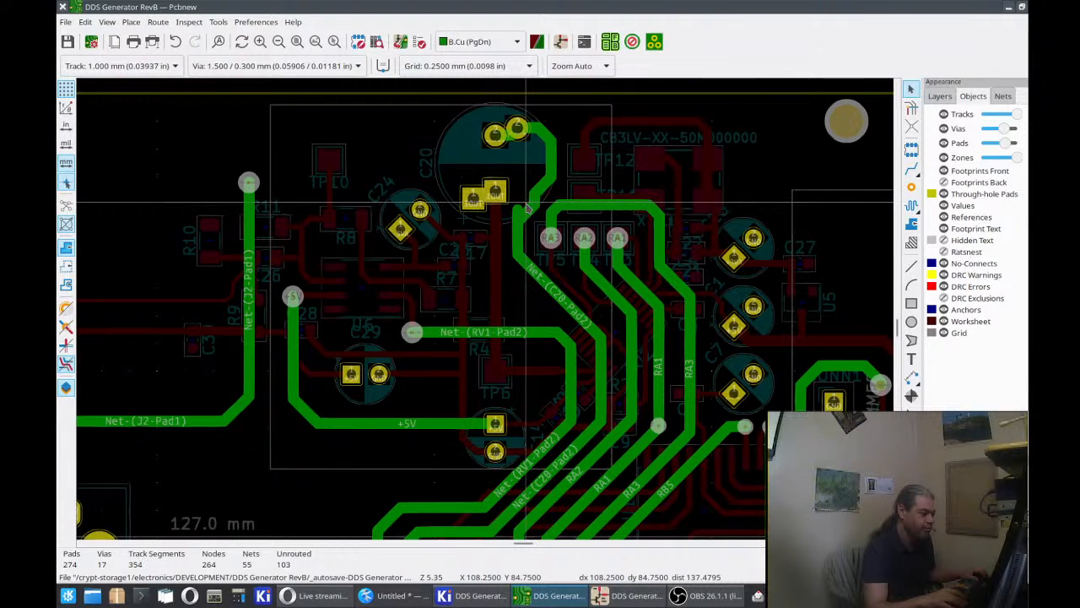
key(Delete)
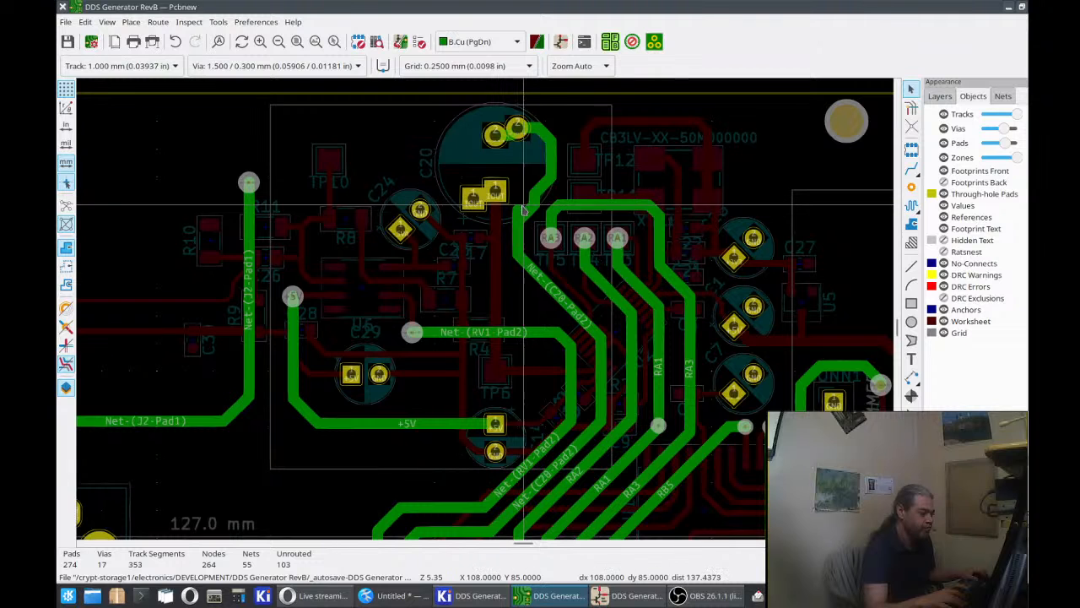
click(518, 211)
key(Delete)
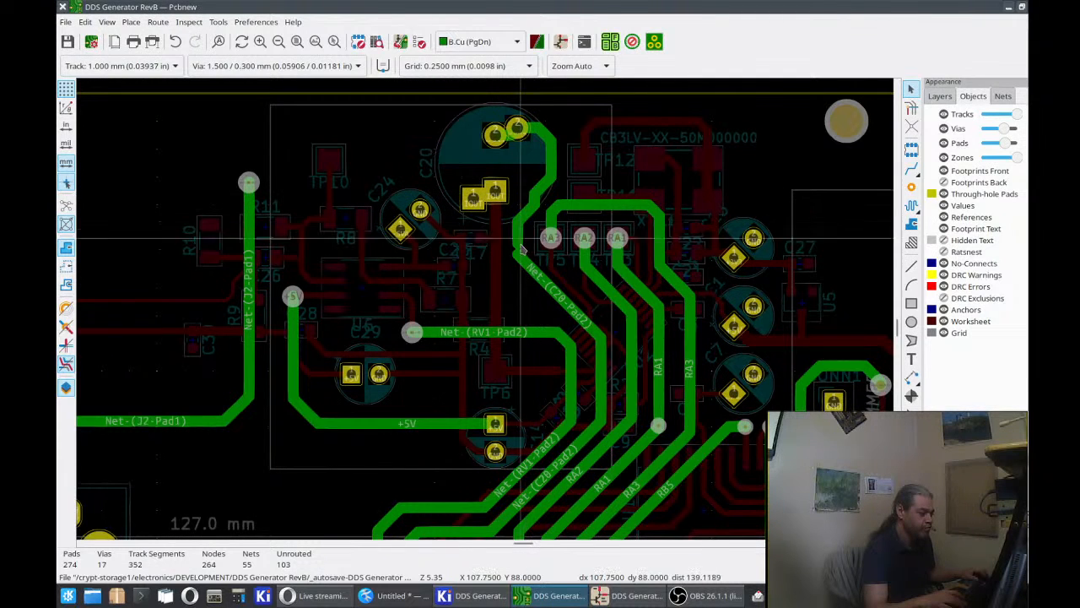
key(Delete)
click(522, 226)
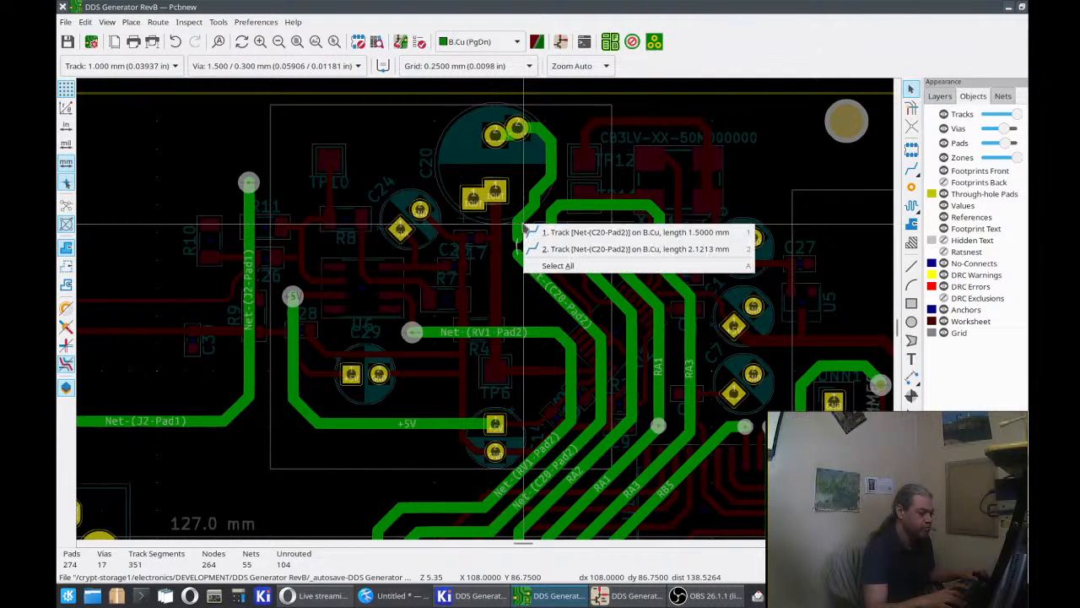
click(591, 232)
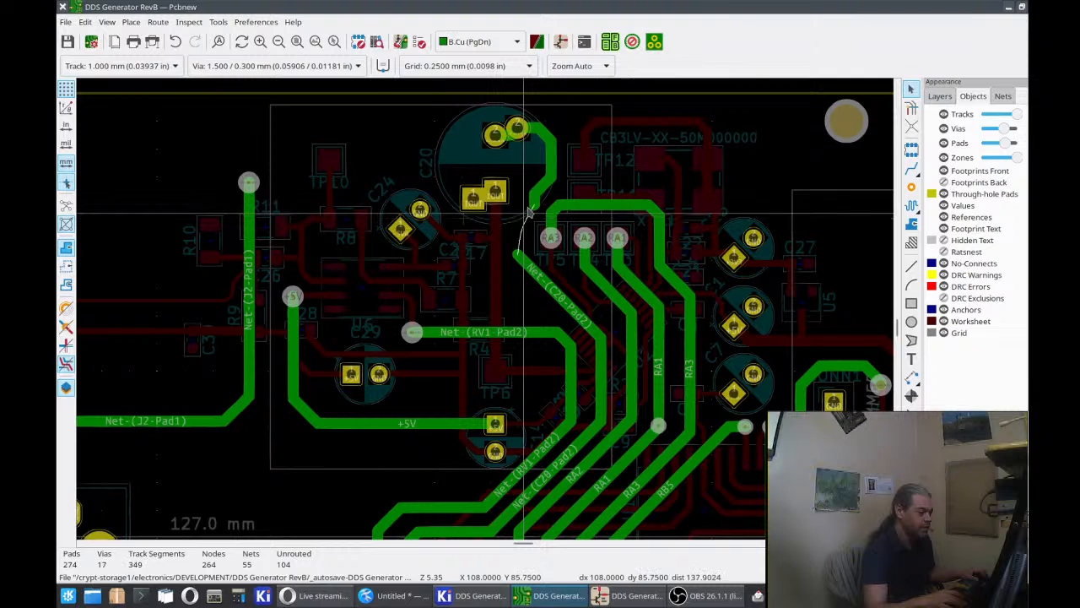
click(545, 187)
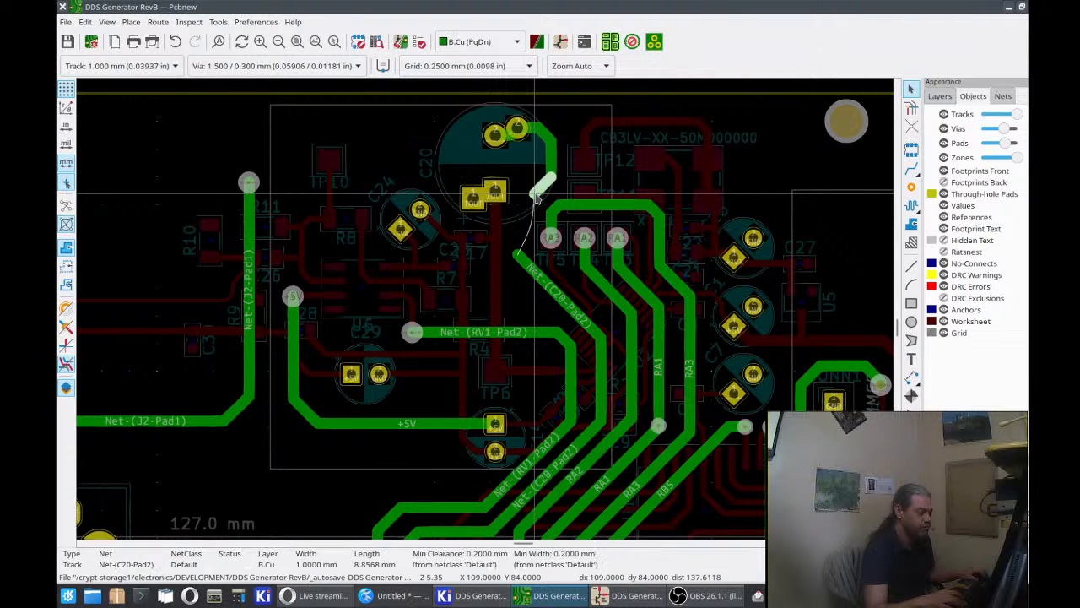
key(Delete)
click(552, 175)
key(Delete)
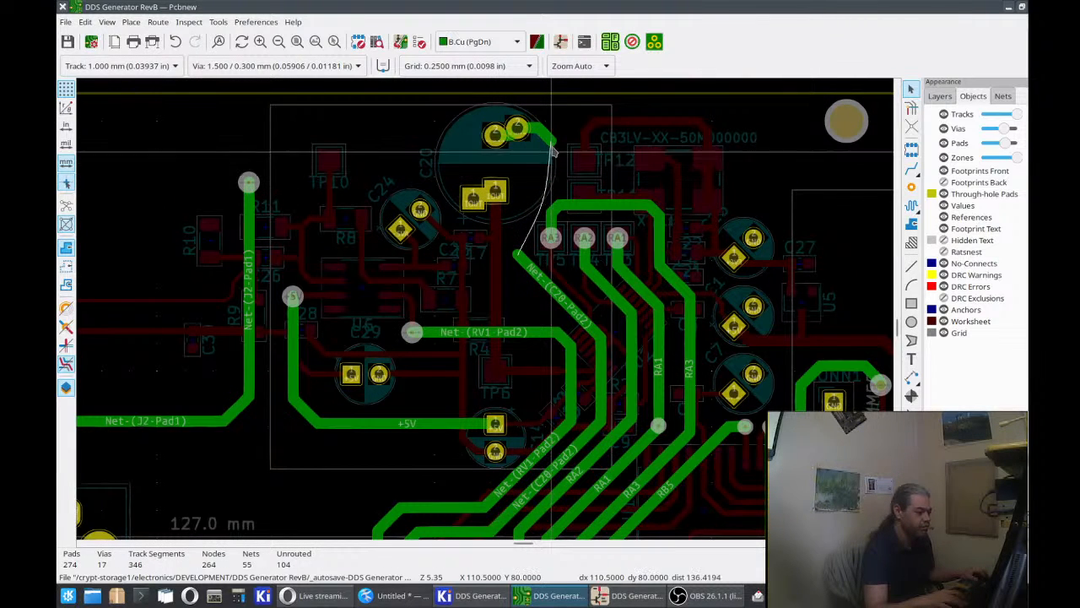
click(552, 144)
key(Delete)
click(540, 129)
key(Delete)
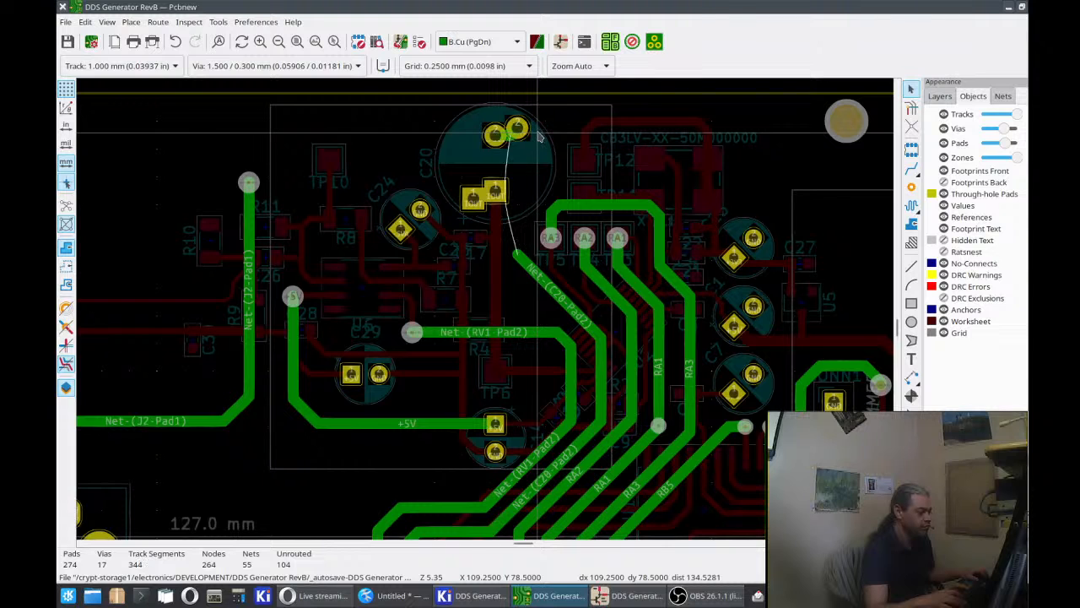
Route Net-(C20-Pad2) on B.Cu from the outer C20 pad, bending around the square pads, to the open end of its diagonal track.
click(912, 168)
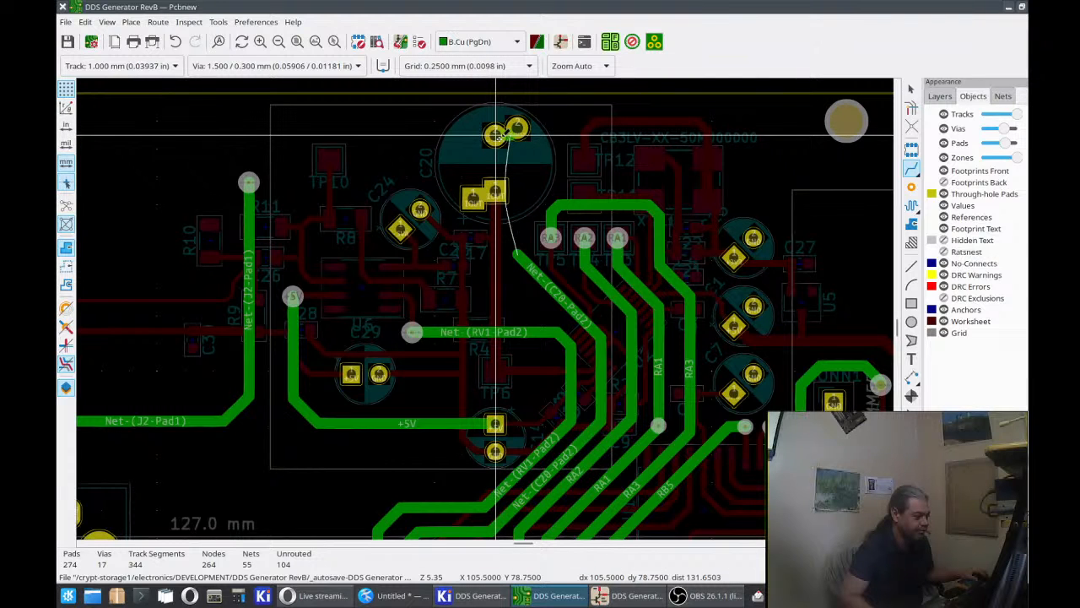
click(515, 131)
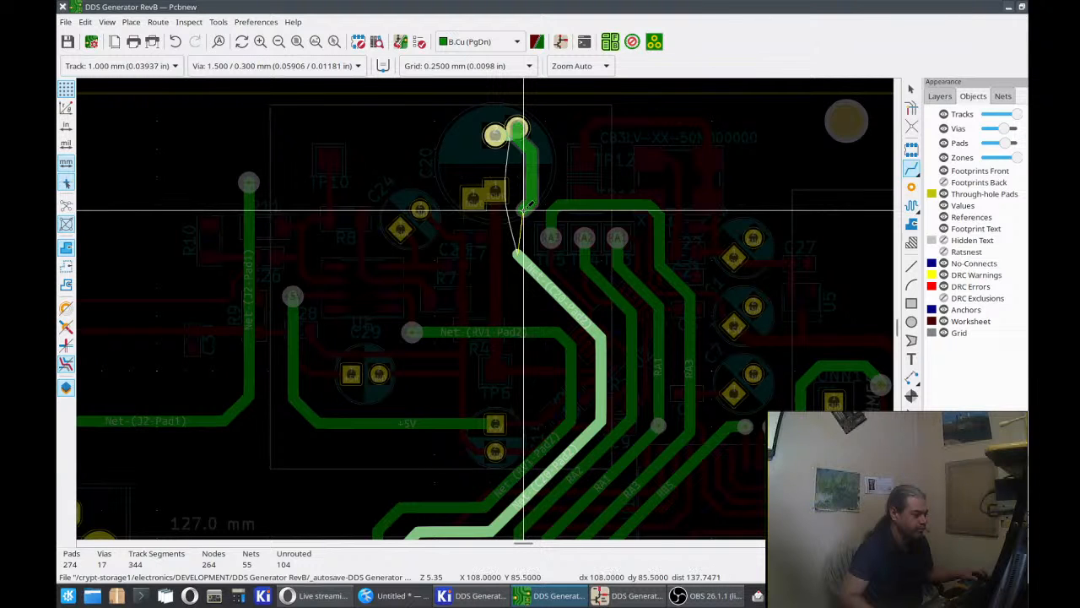
click(518, 253)
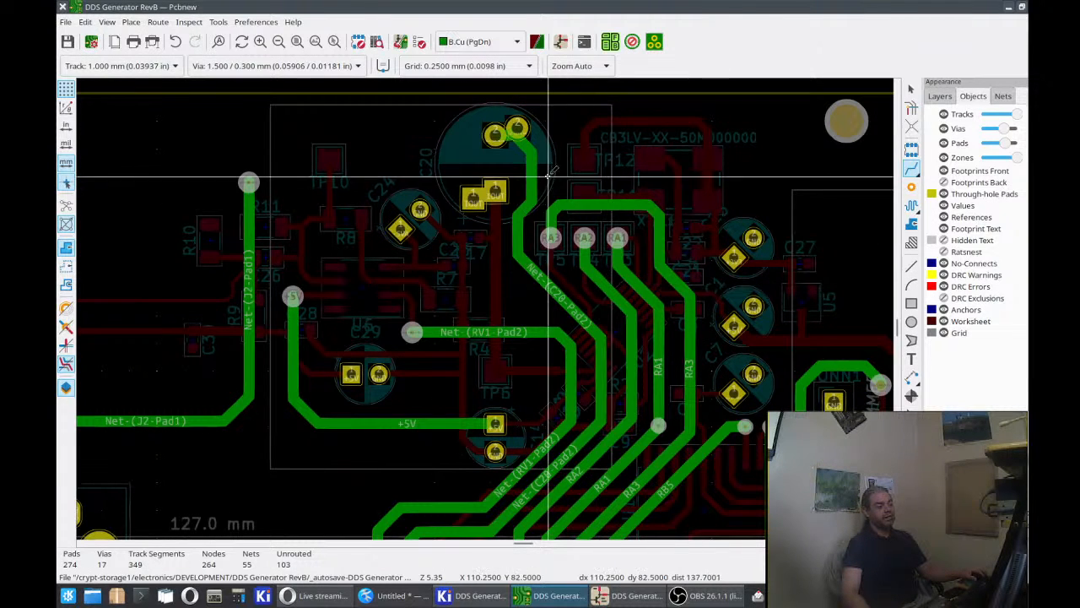
click(518, 129)
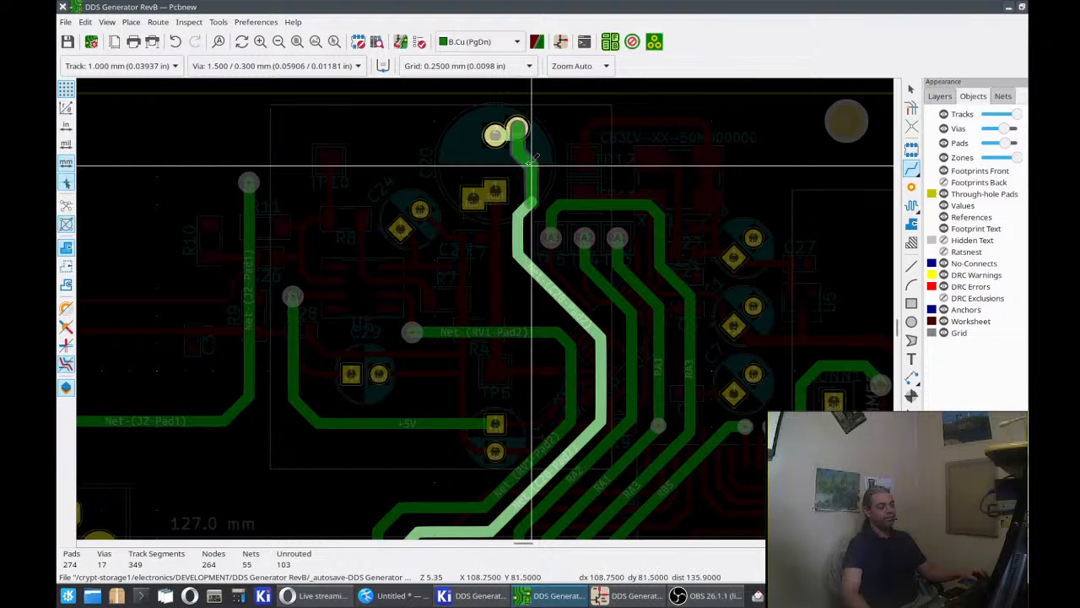
key(Escape)
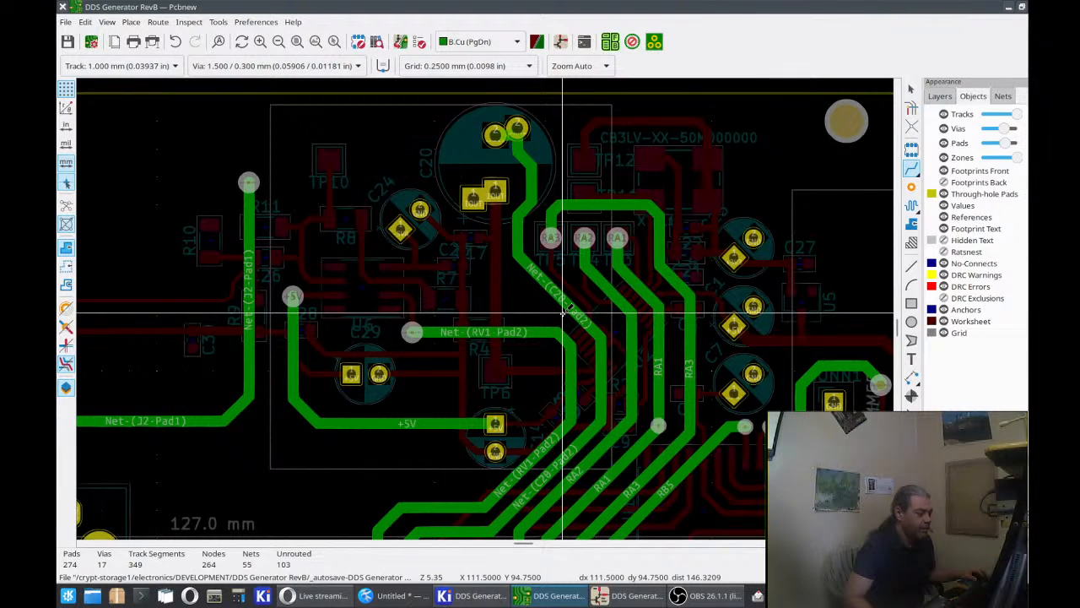
Shift the lower bend of the new Net-(C20-Pad2) track beside C20 downward, lengthening its vertical run past the square pads.
click(524, 208)
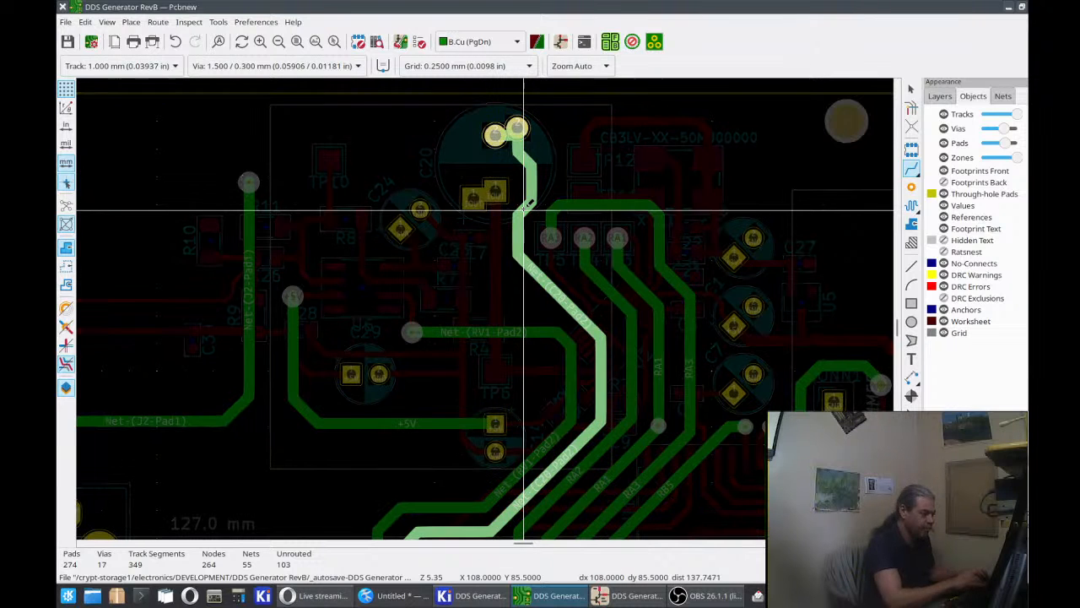
drag(524, 209, 526, 217)
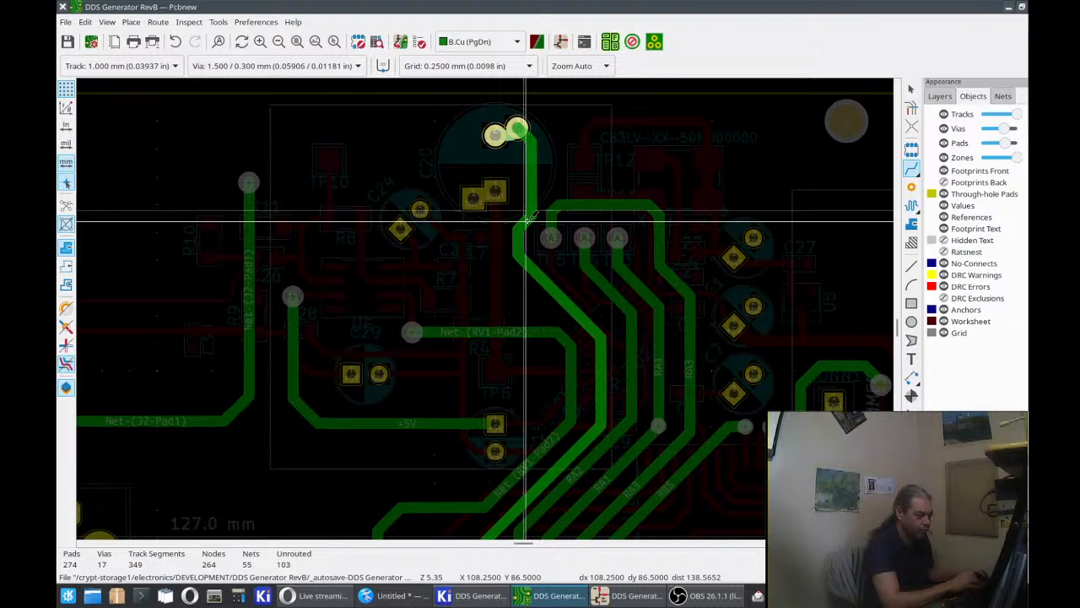
click(523, 216)
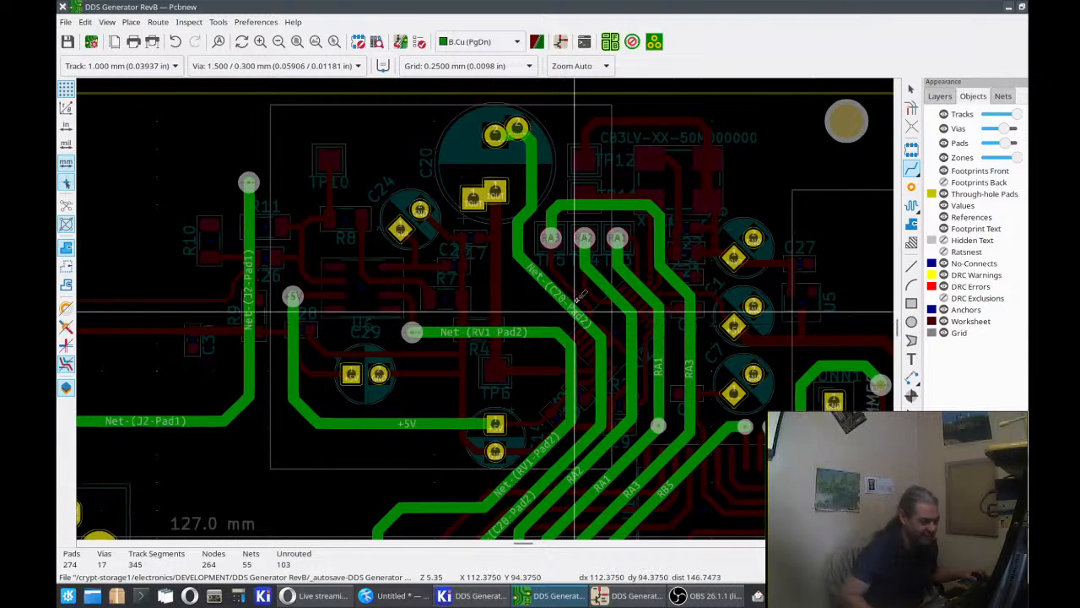
middle_drag(514, 321, 712, 257)
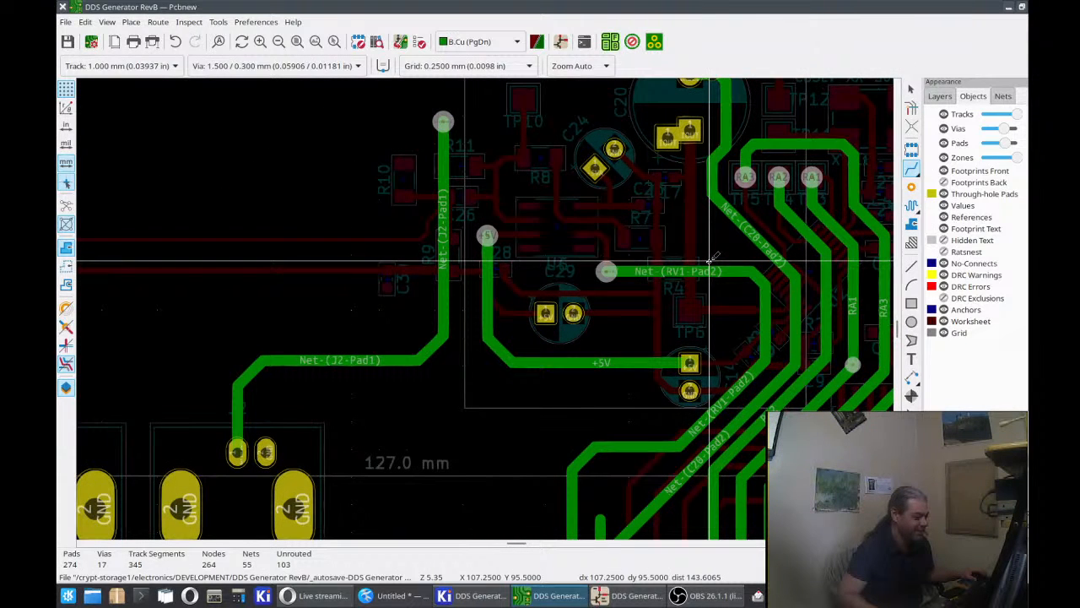
middle_drag(654, 299, 580, 333)
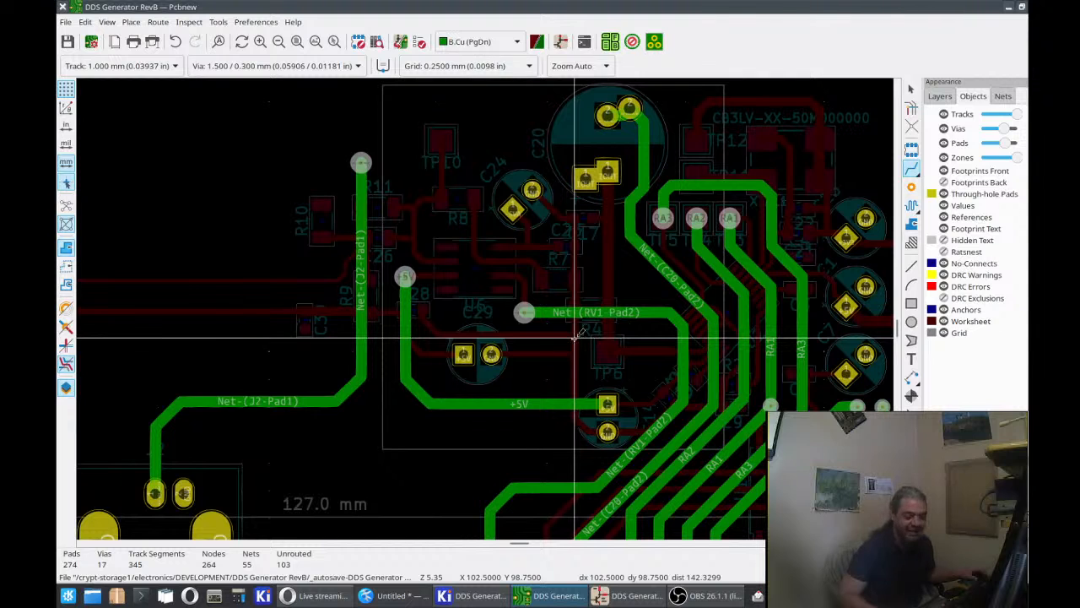